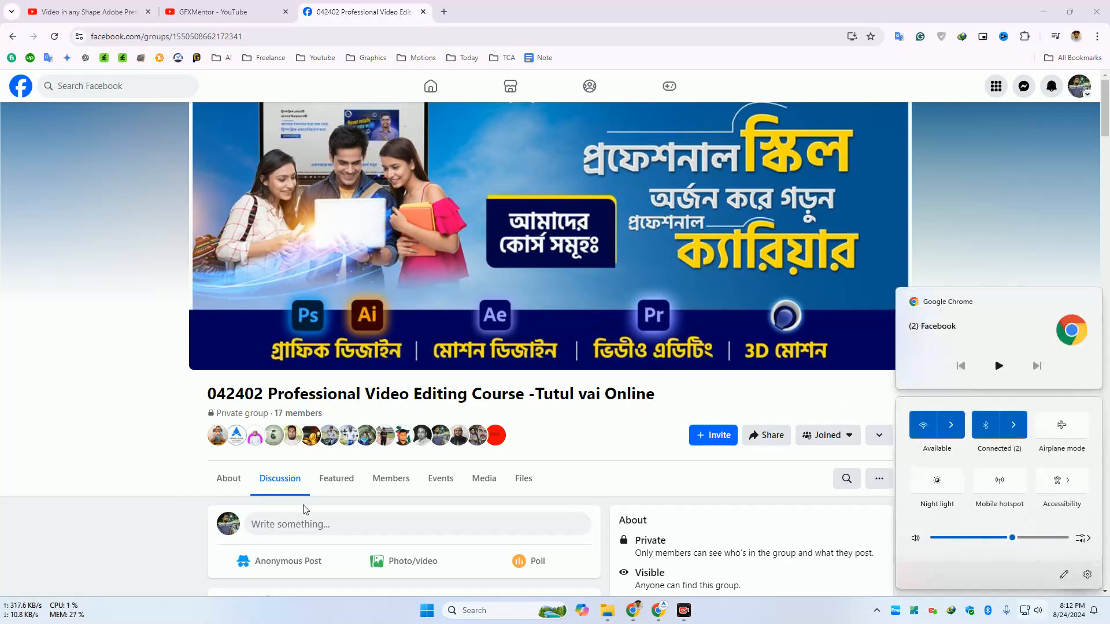
# Open the bookmarked Text to Speech site from the Ai Audio bookmarks in its own tab
pyautogui.click(138, 581)
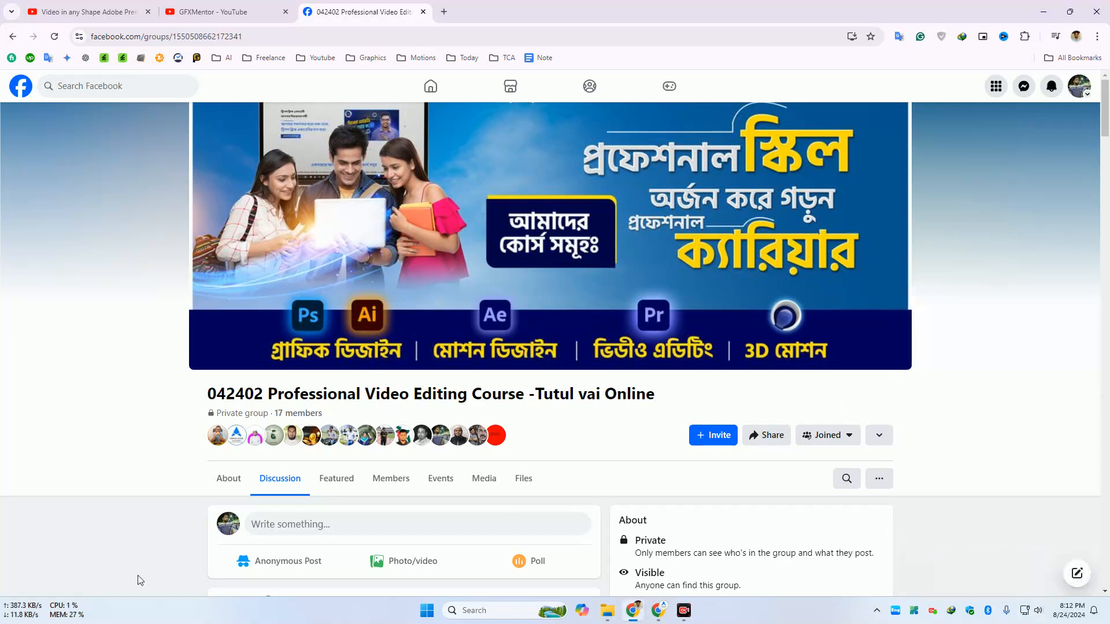
pyautogui.click(263, 58)
pyautogui.click(225, 57)
pyautogui.moveTo(255, 79)
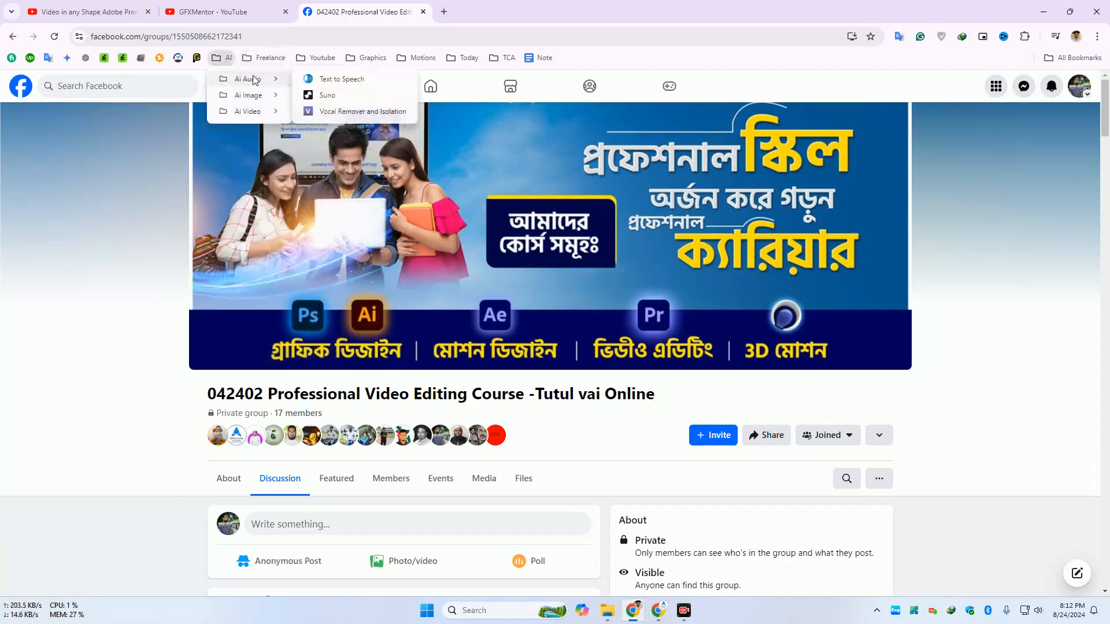
pyautogui.middleClick(340, 85)
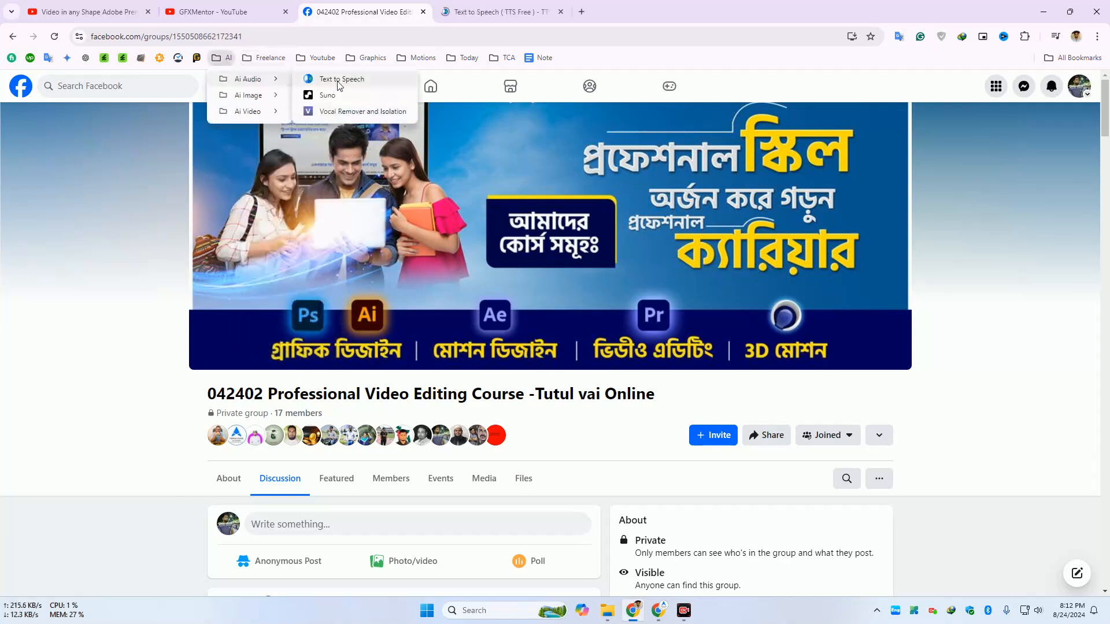
pyautogui.click(509, 13)
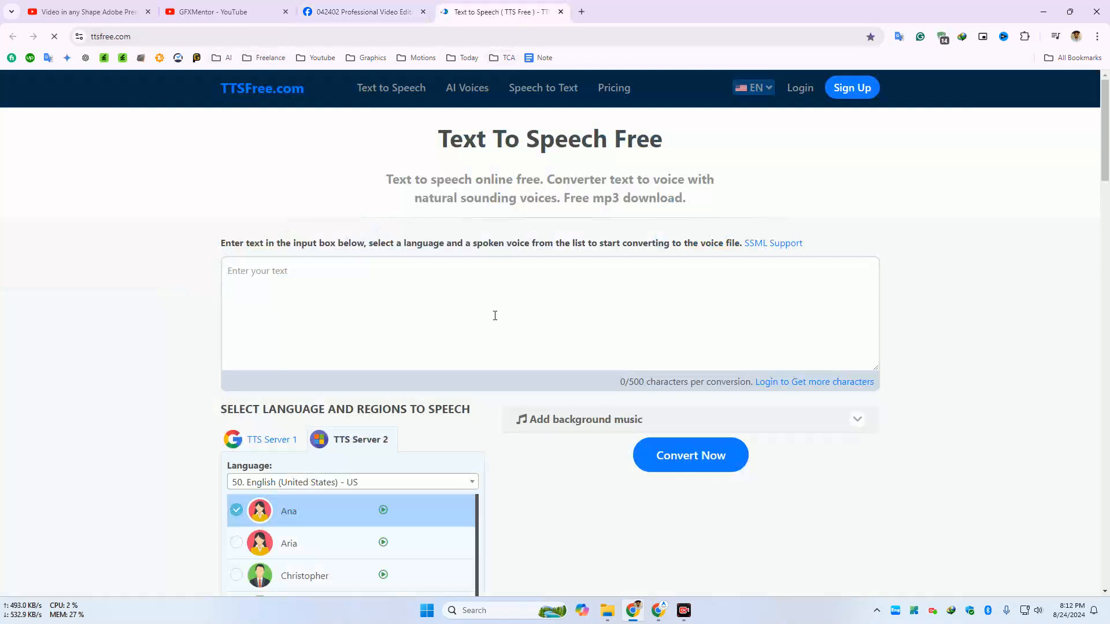
# Set the TTS Server 2 speech language to Bangla (Bangladesh) - BD
pyautogui.scroll(-2, 428, 327)
pyautogui.click(336, 370)
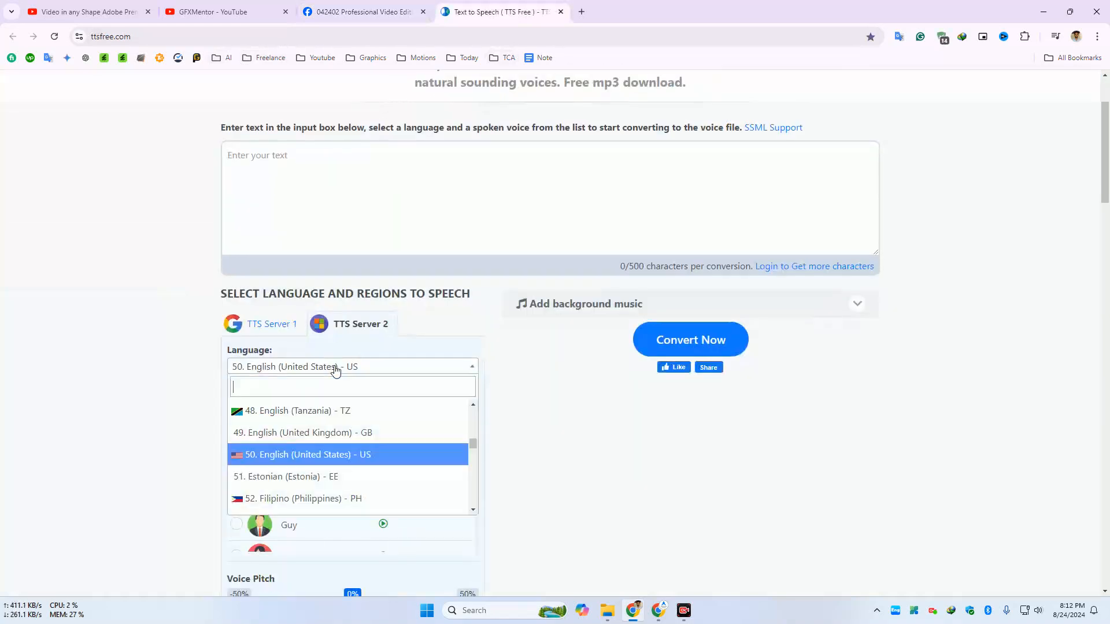
pyautogui.scroll(-20, 326, 456)
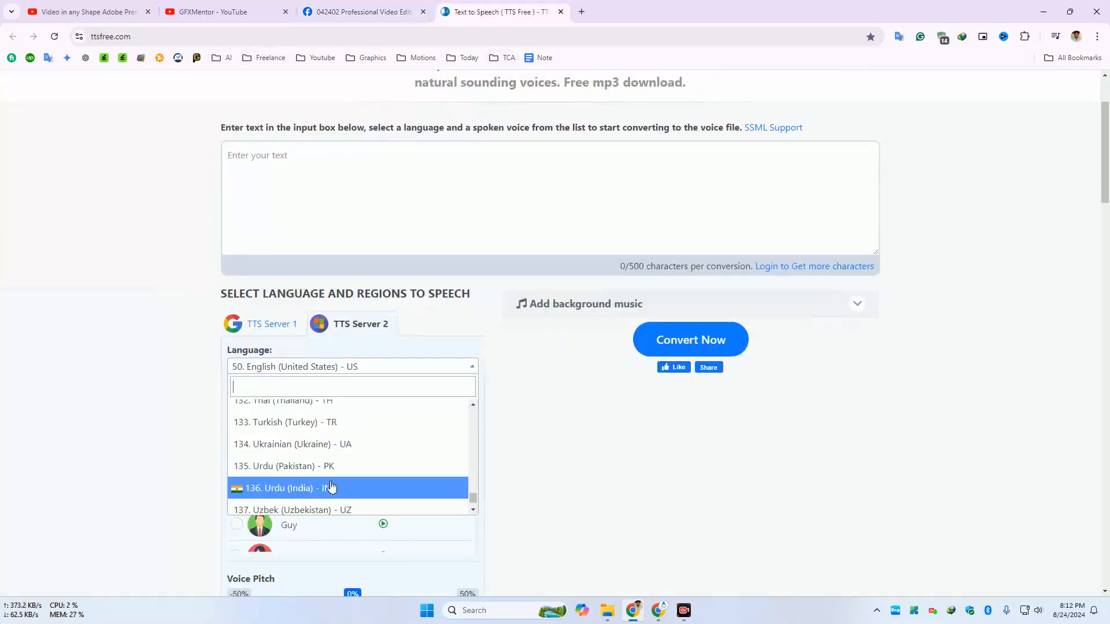
pyautogui.scroll(-5, 331, 487)
pyautogui.scroll(8, 312, 381)
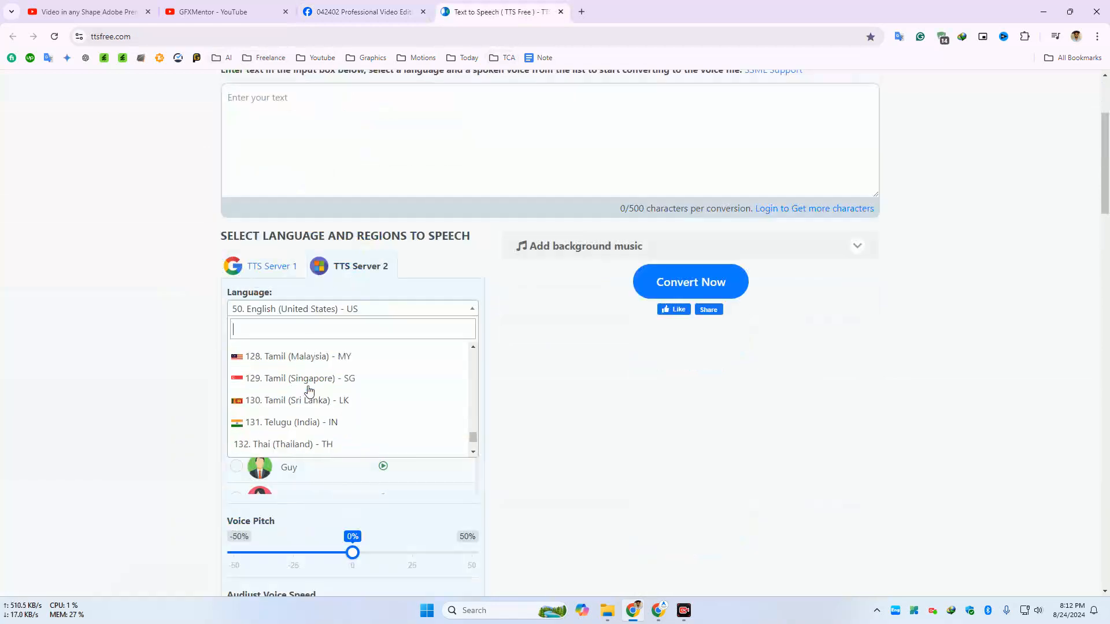
pyautogui.scroll(-5, 310, 391)
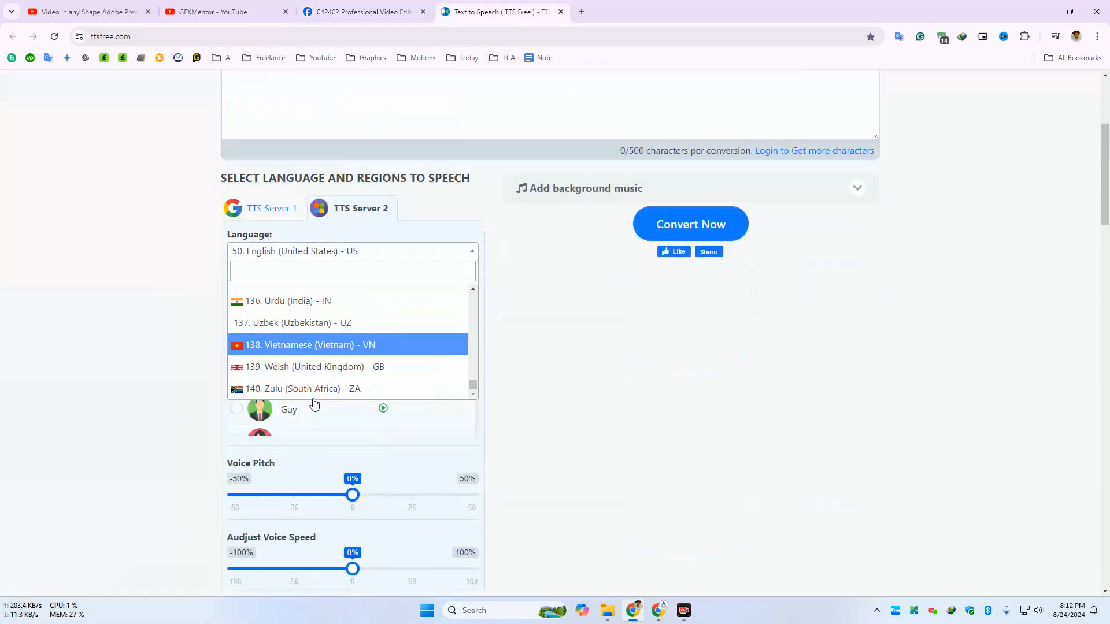
pyautogui.scroll(7, 319, 381)
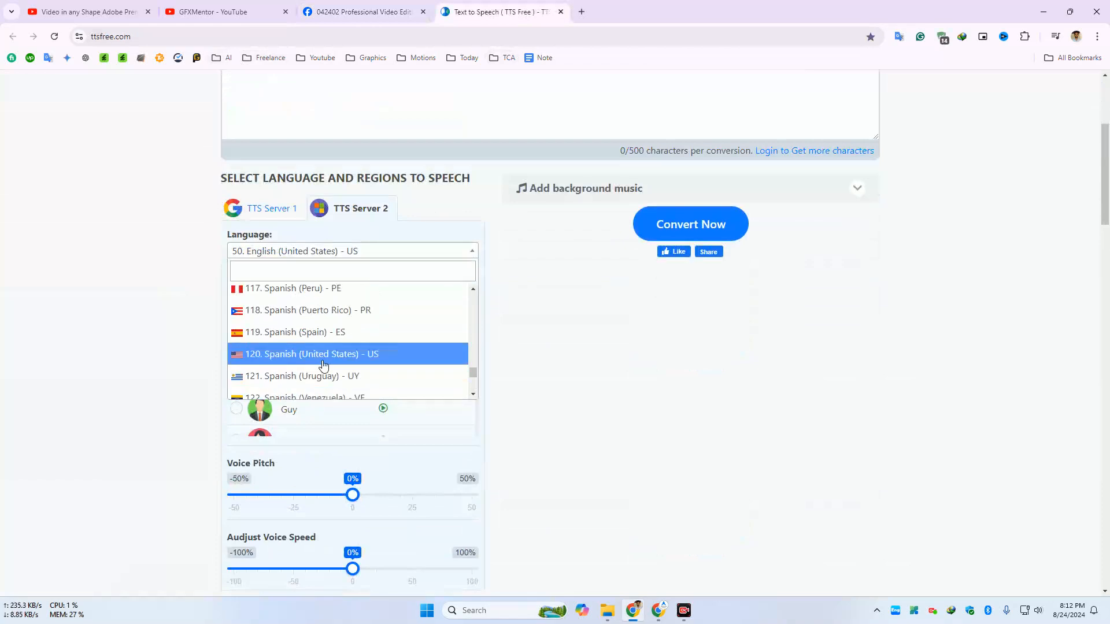
pyautogui.scroll(5, 329, 347)
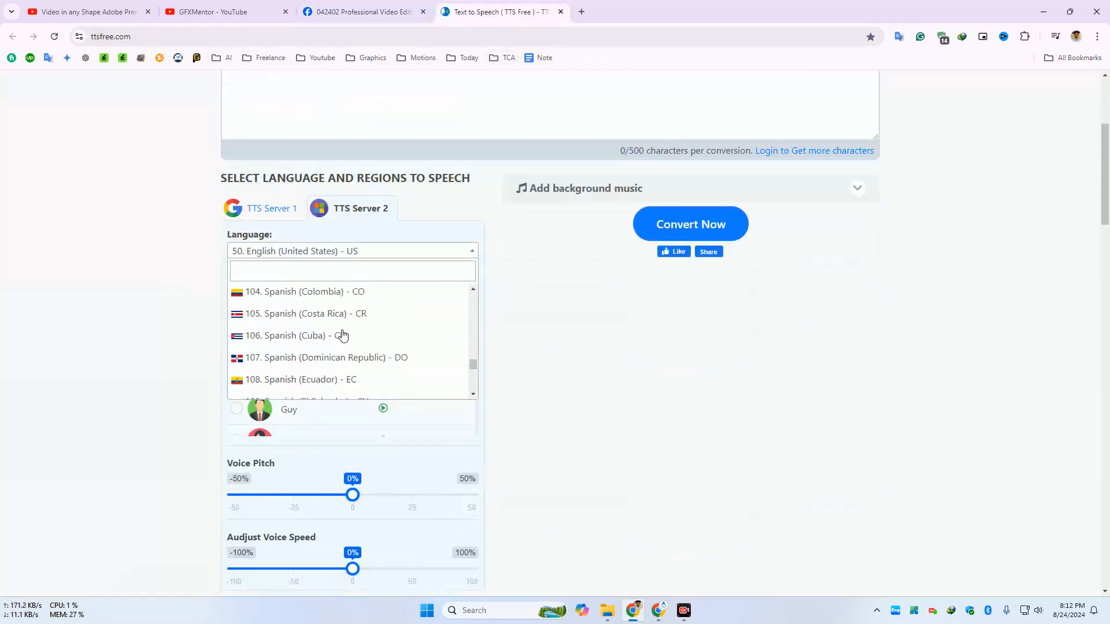
pyautogui.scroll(13, 342, 335)
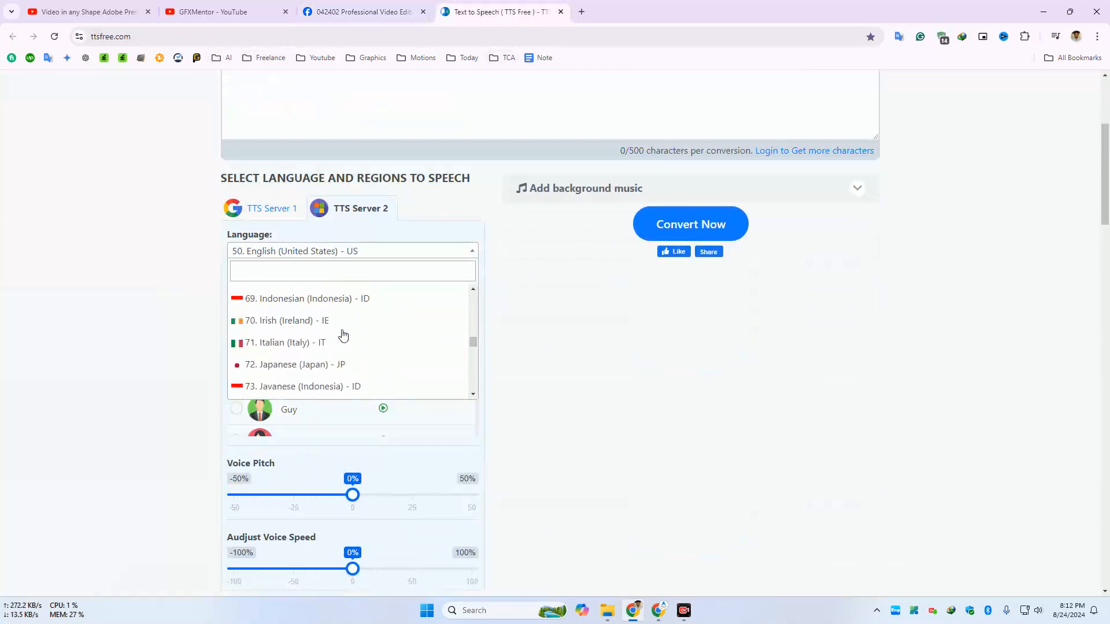
pyautogui.scroll(9, 343, 335)
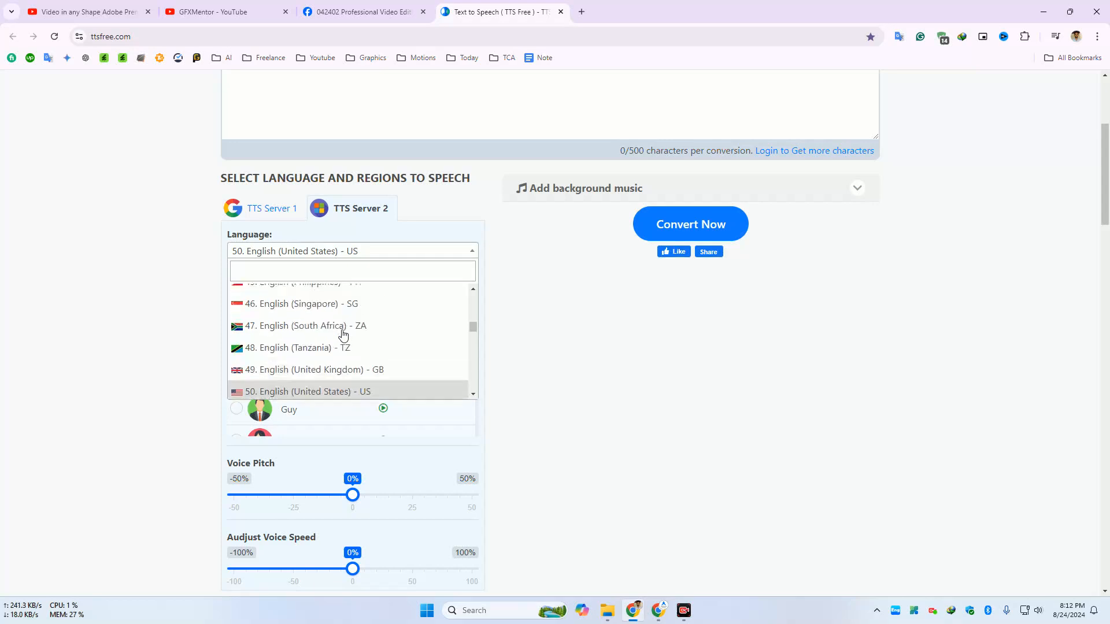
pyautogui.scroll(14, 343, 332)
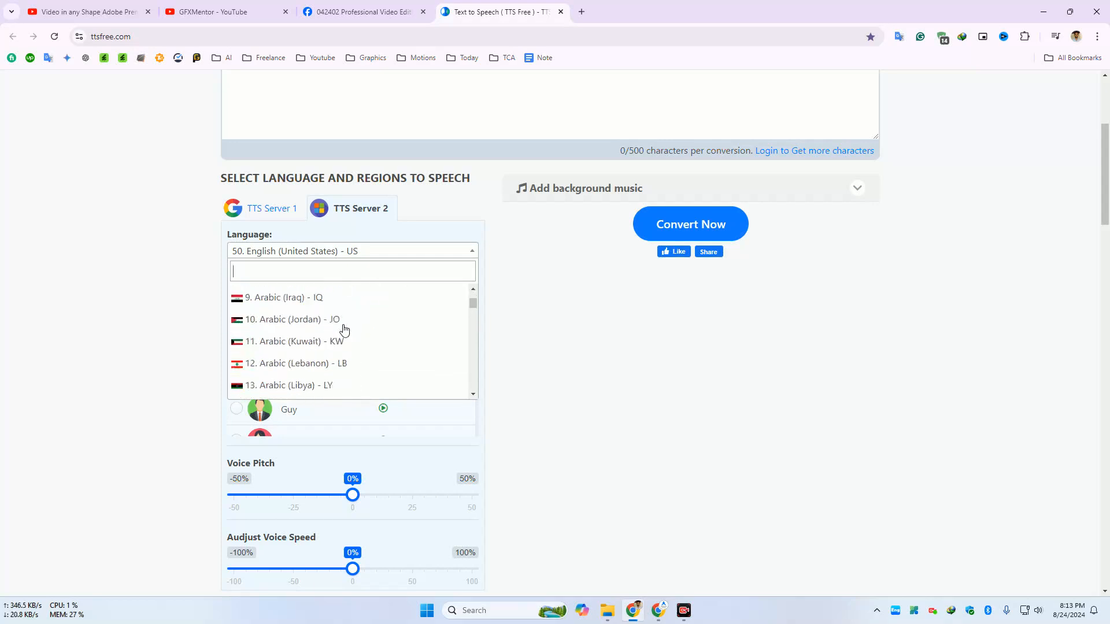
pyautogui.scroll(-5, 344, 329)
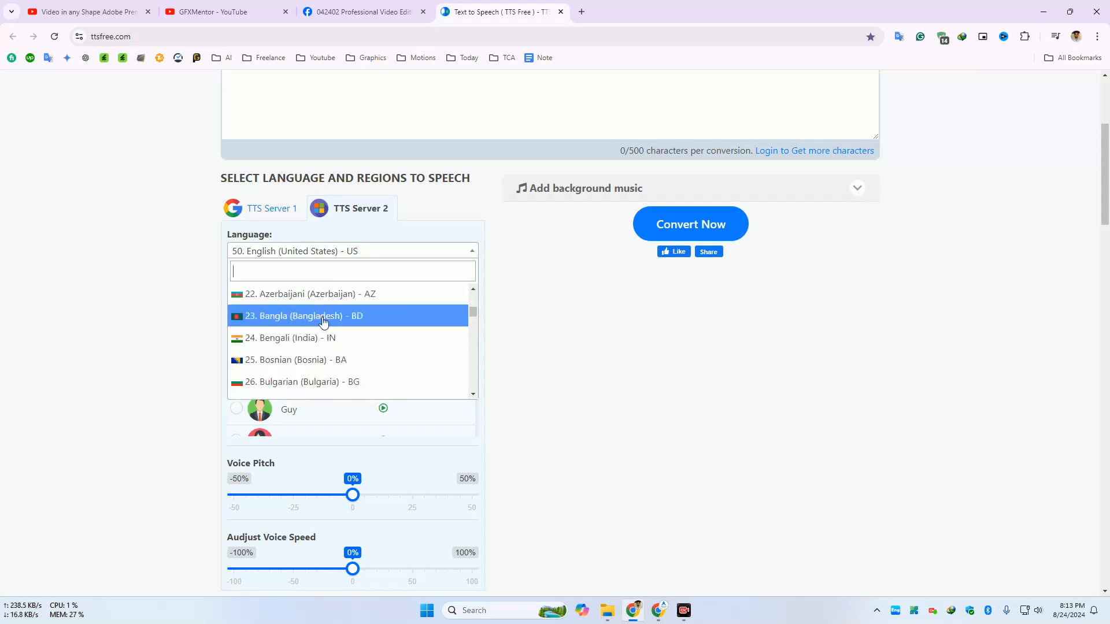
pyautogui.click(323, 322)
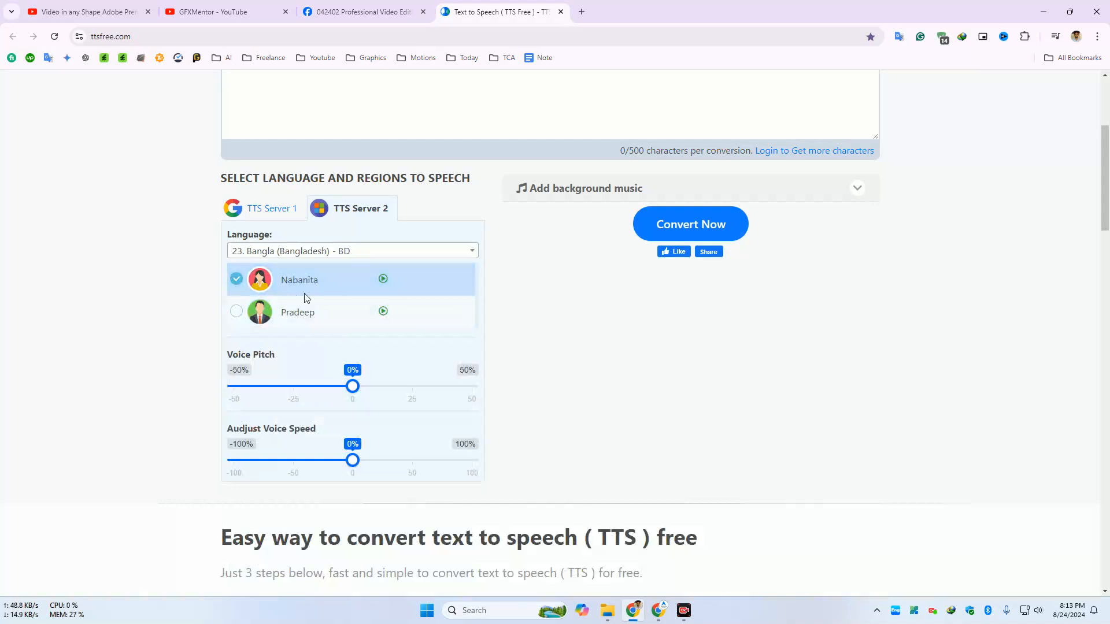
# Copy the ttsfree.com page address, switch to the other window, and paste and submit it there
pyautogui.click(115, 38)
pyautogui.rightClick(116, 39)
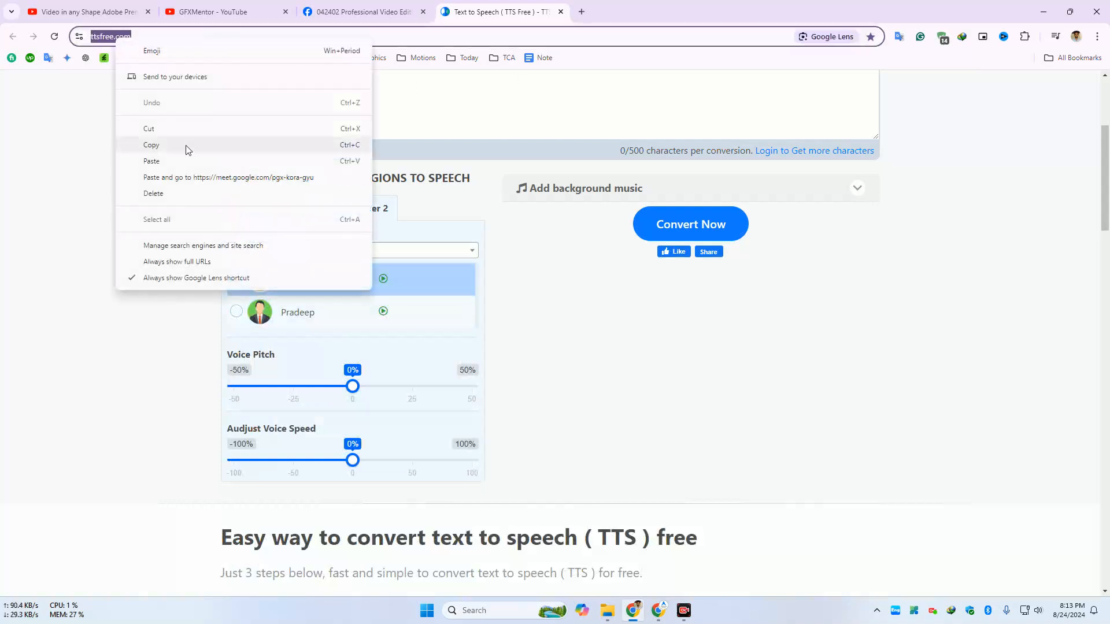
pyautogui.click(186, 148)
pyautogui.hotkey('alt', 'Tab')
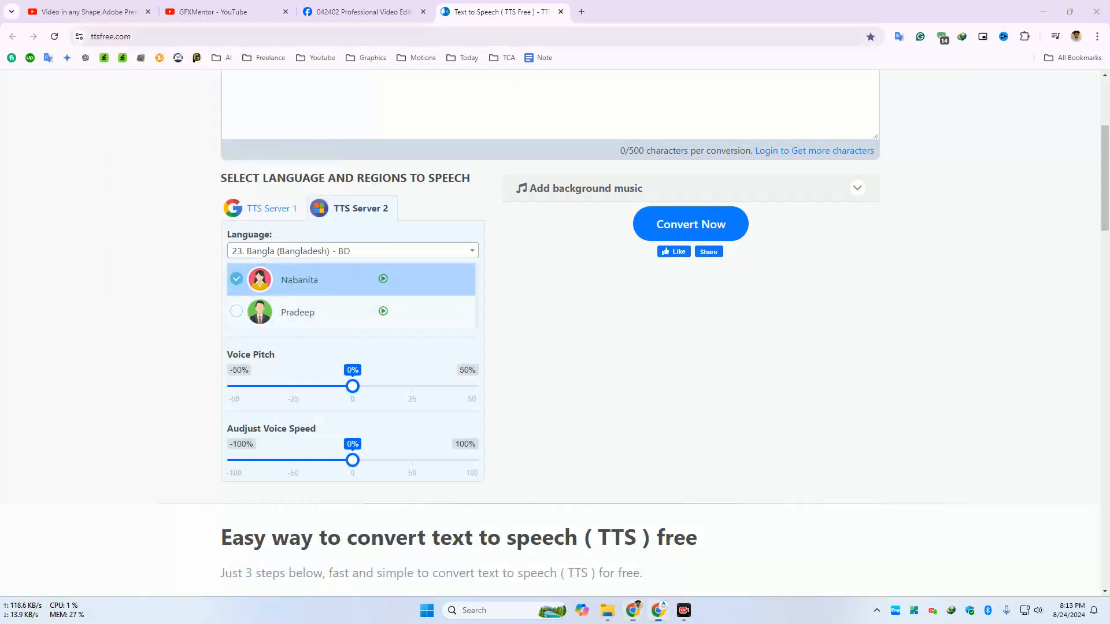
pyautogui.hotkey('ctrl', 'v')
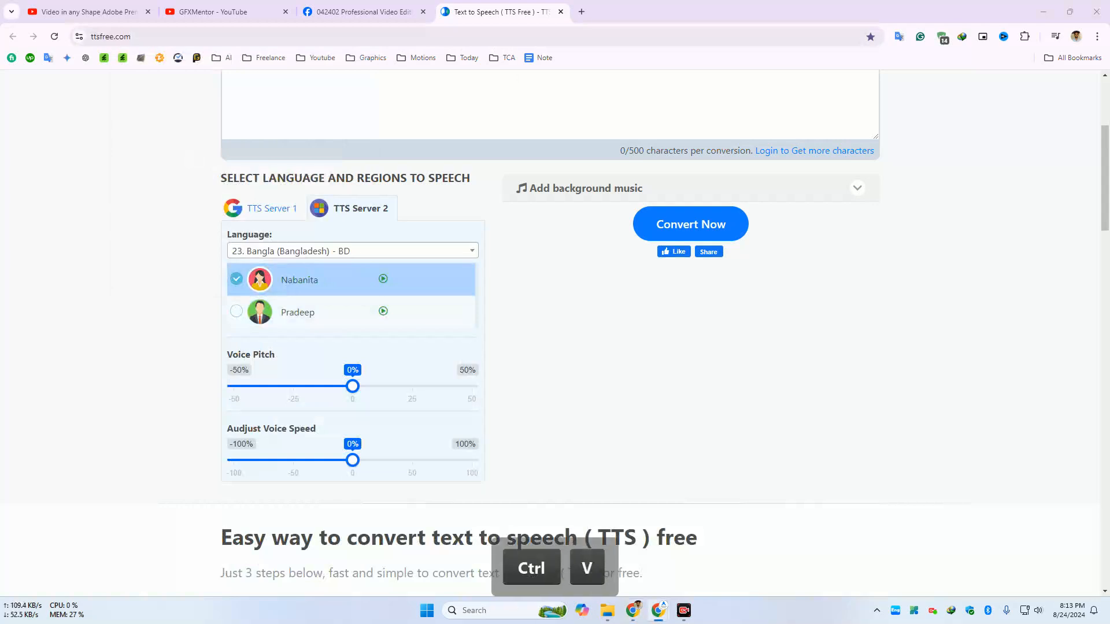
pyautogui.press('Return')
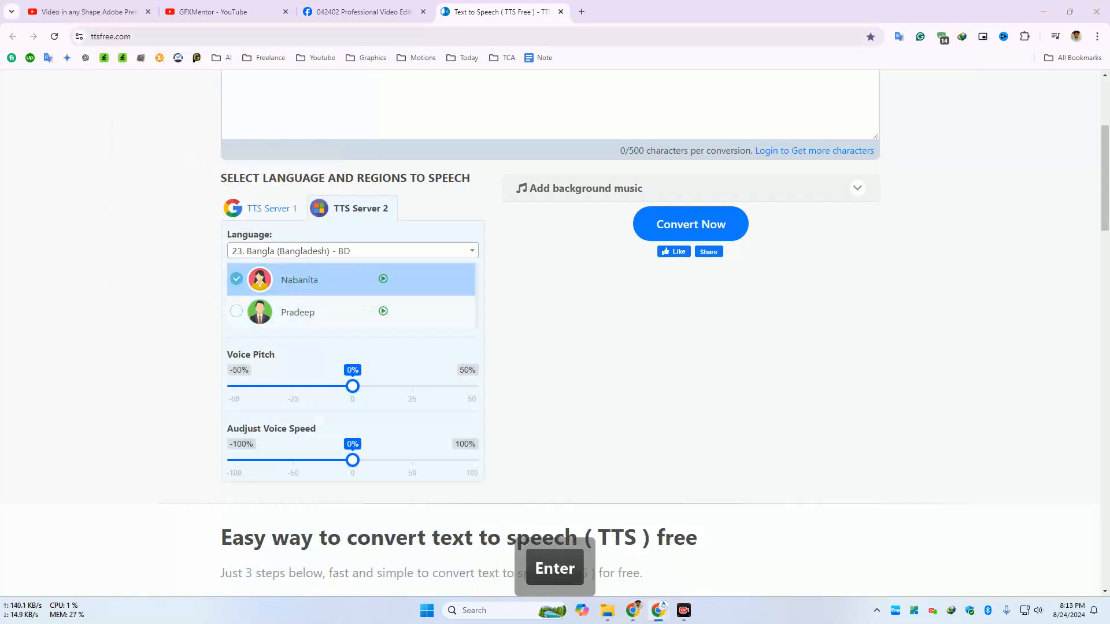
pyautogui.rightClick(951, 346)
pyautogui.click(827, 374)
pyautogui.scroll(4, 830, 362)
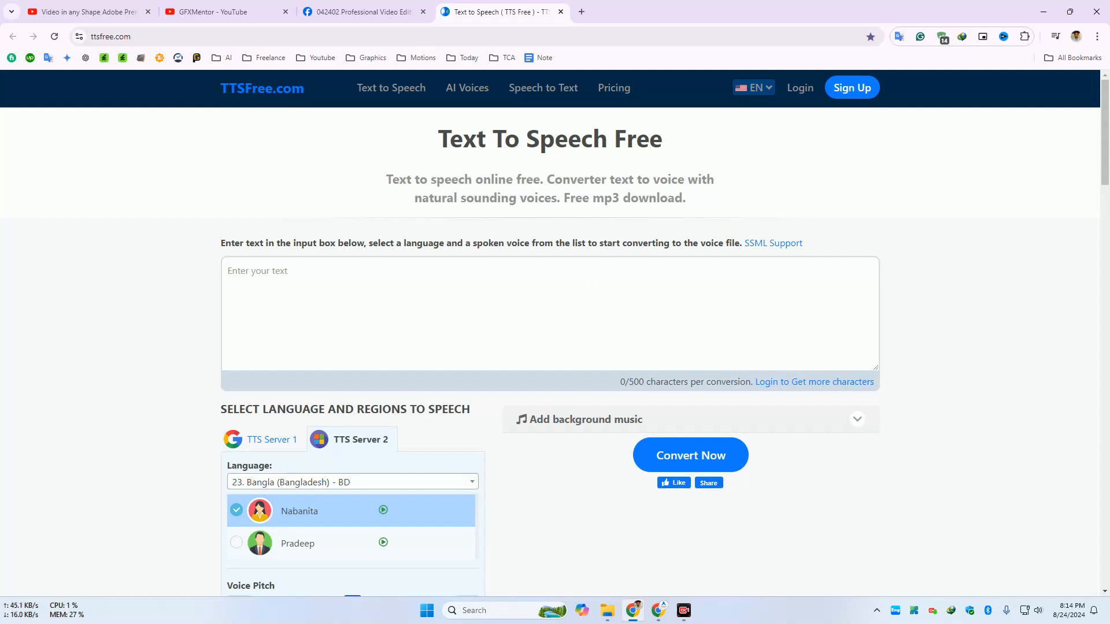
pyautogui.hotkey('alt', 'Tab')
# Close the text-to-speech page and open the All Course Outlines spreadsheet from the TCA bookmarks in a new tab
pyautogui.click(562, 11)
pyautogui.click(562, 11)
pyautogui.click(446, 12)
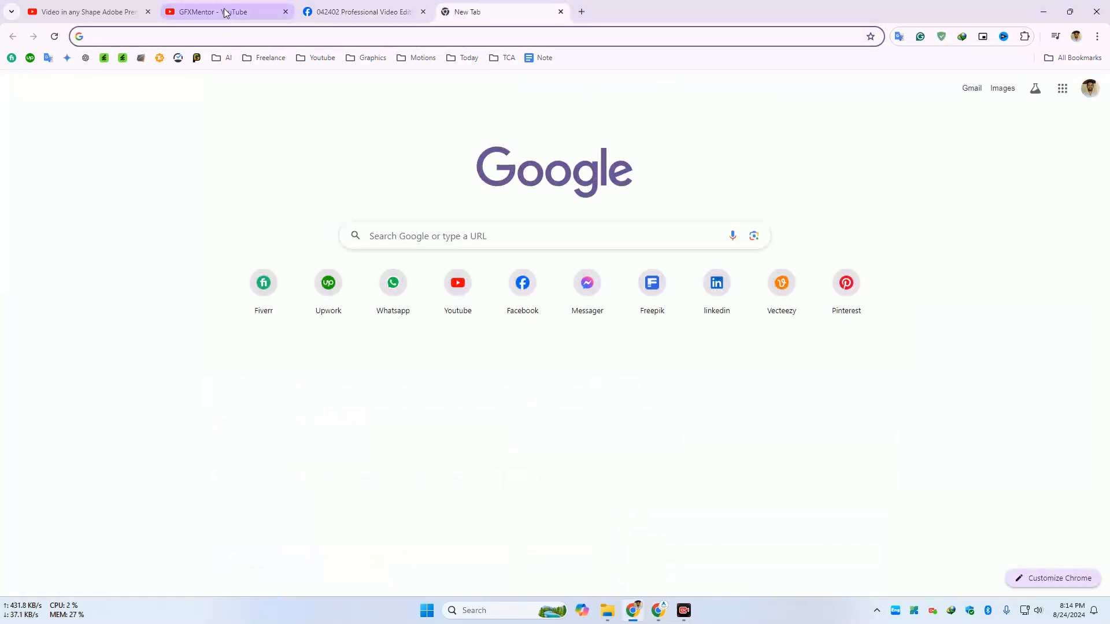
pyautogui.click(473, 417)
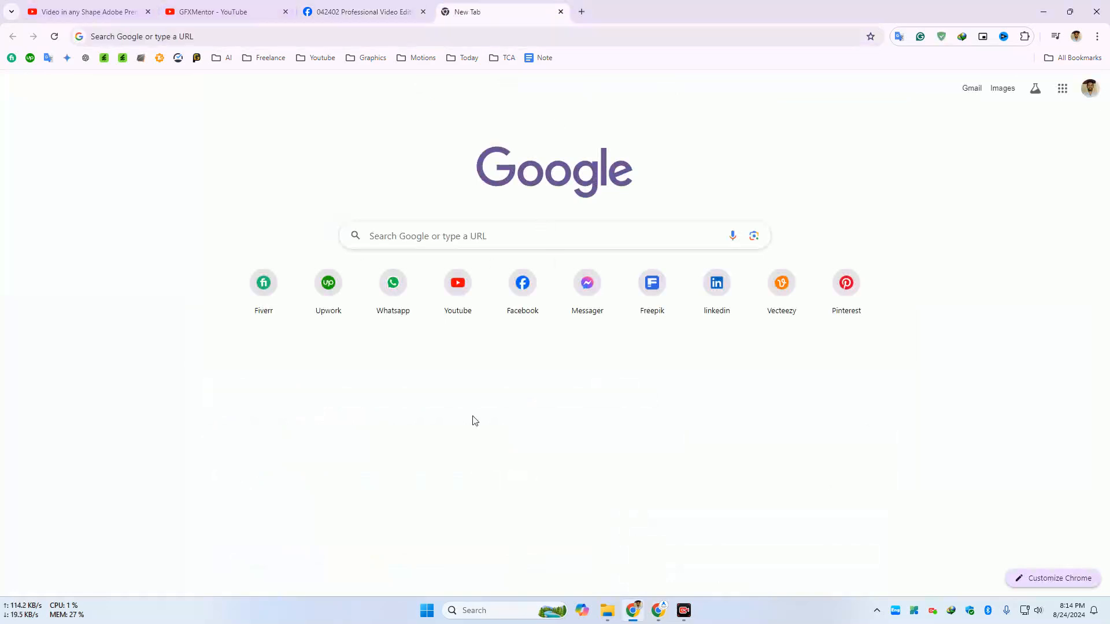
pyautogui.click(500, 58)
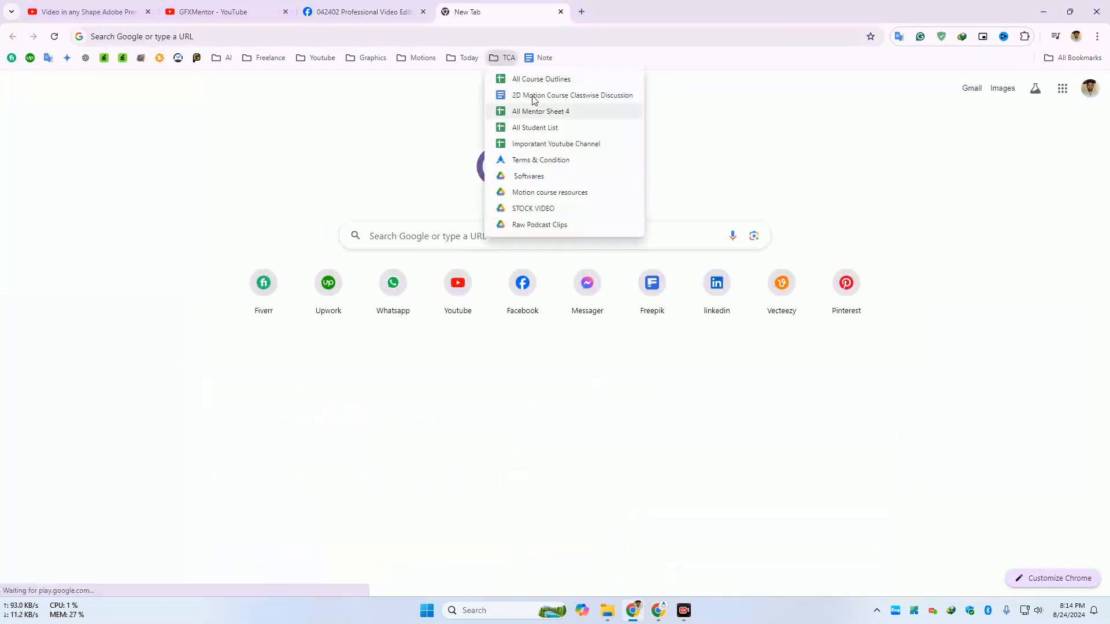
pyautogui.click(534, 94)
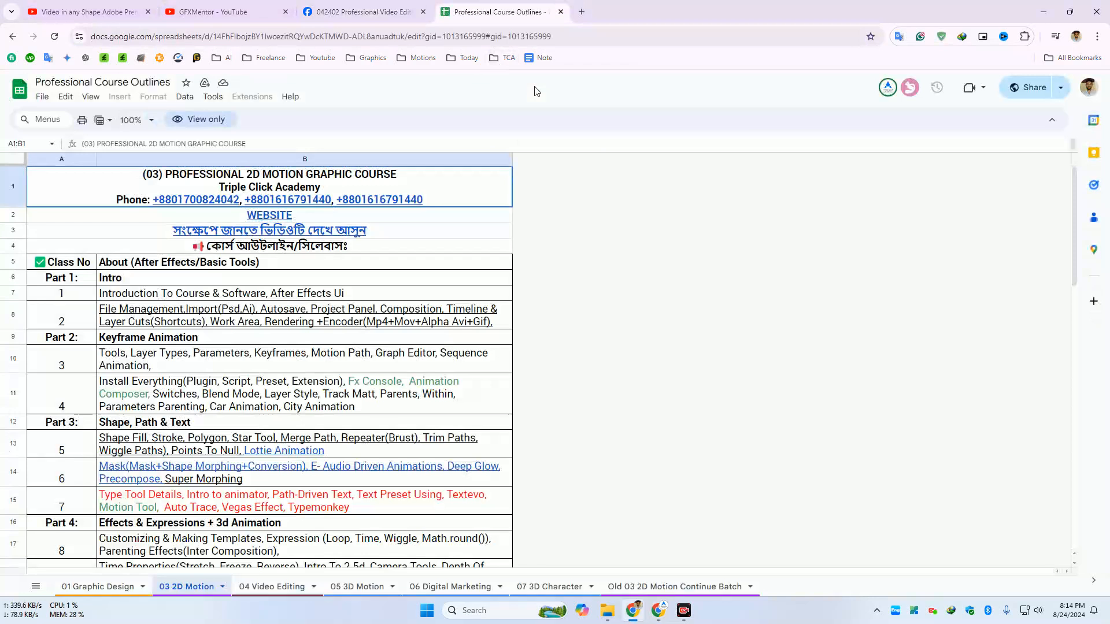
# Look through the 03 2D Motion course outline down to its final classes
pyautogui.moveTo(451, 319)
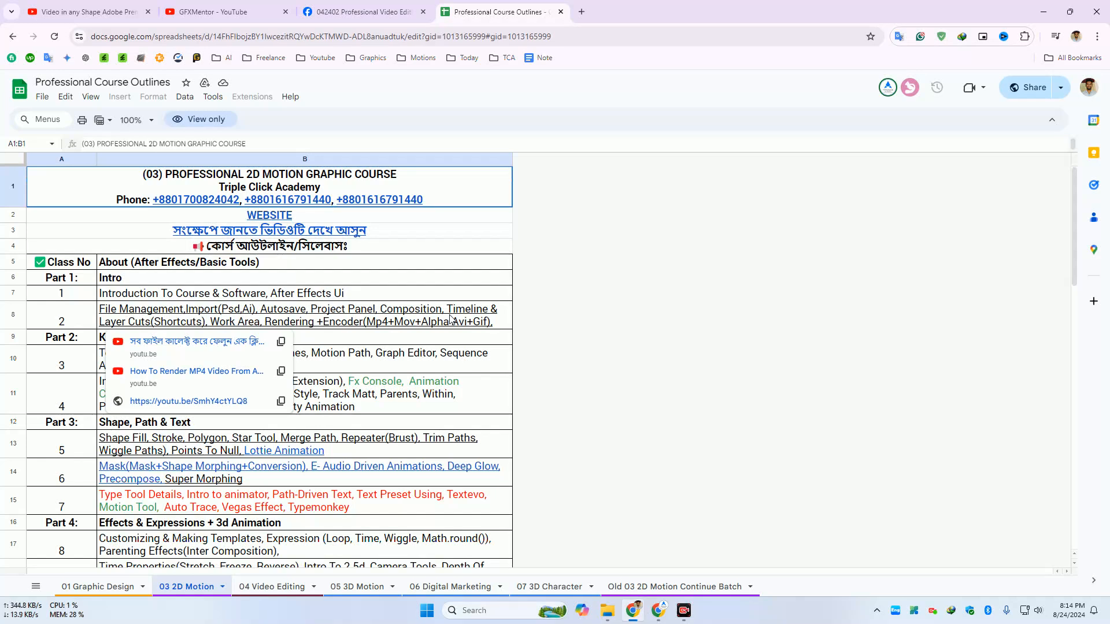
pyautogui.click(599, 378)
pyautogui.scroll(-12, 434, 428)
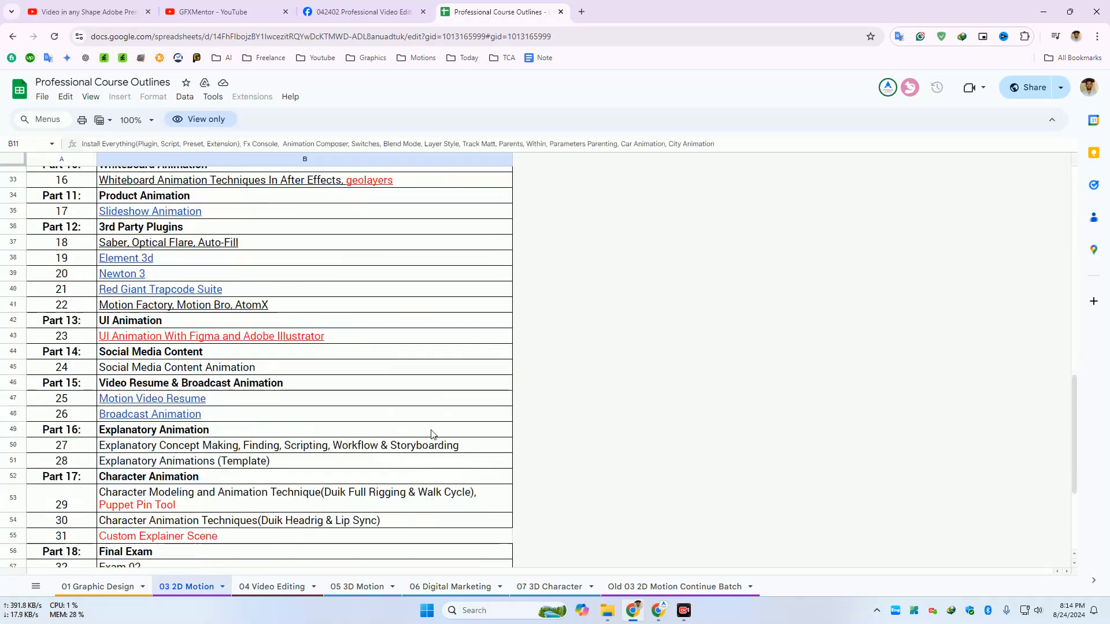
pyautogui.scroll(-4, 434, 435)
pyautogui.scroll(3, 434, 434)
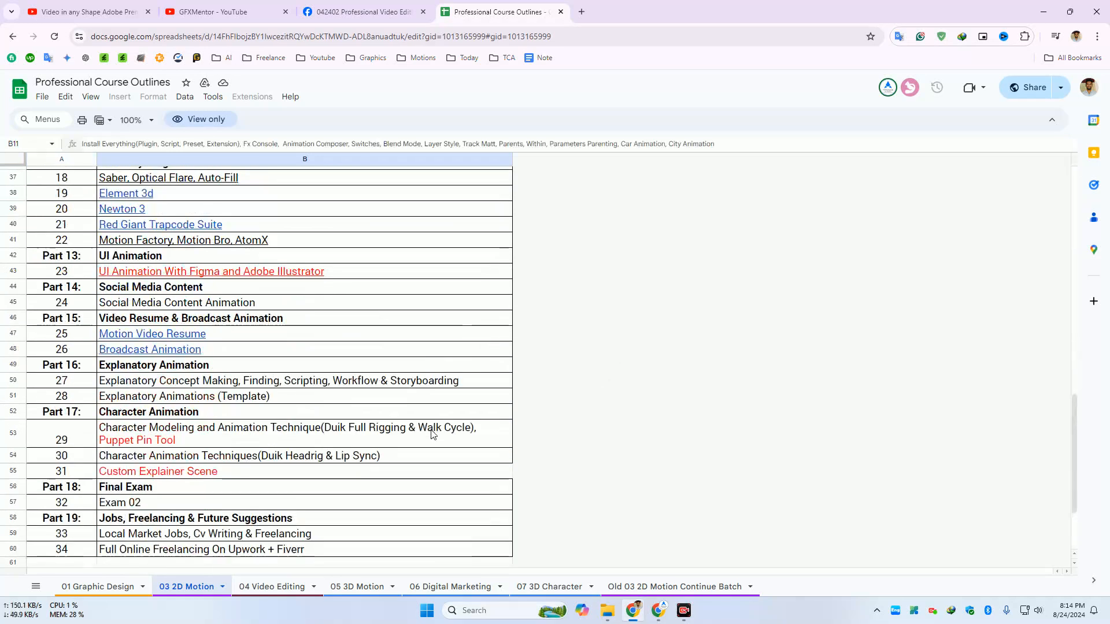
# Review the After Effects classes in the 04 Video Editing outline and compare them with the 03 2D Motion outline
pyautogui.click(280, 584)
pyautogui.scroll(-10, 316, 436)
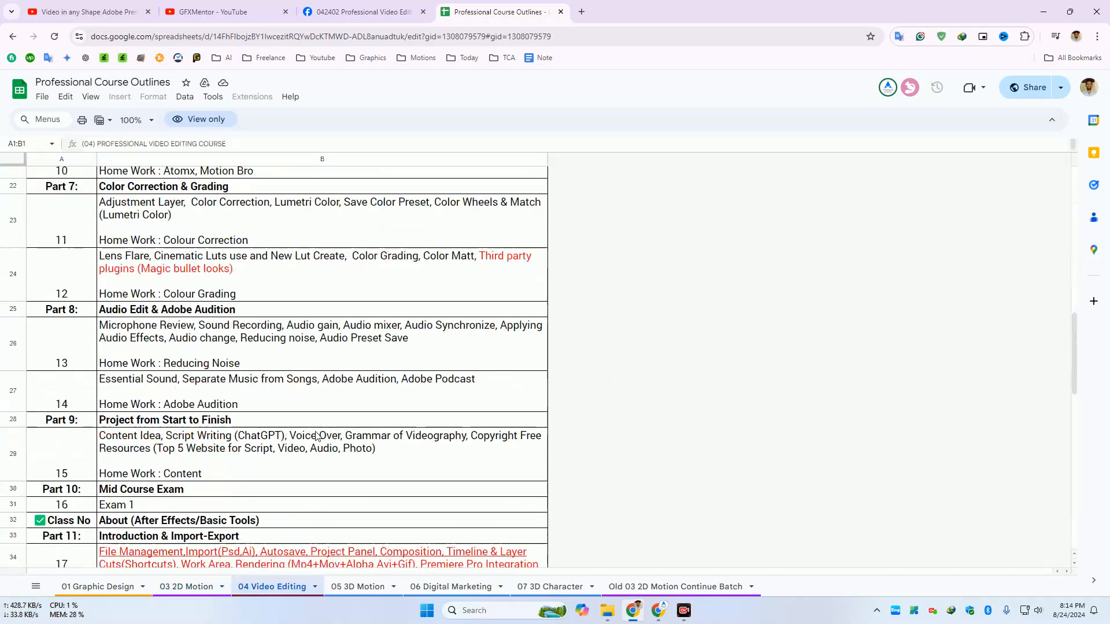
pyautogui.scroll(-4, 317, 436)
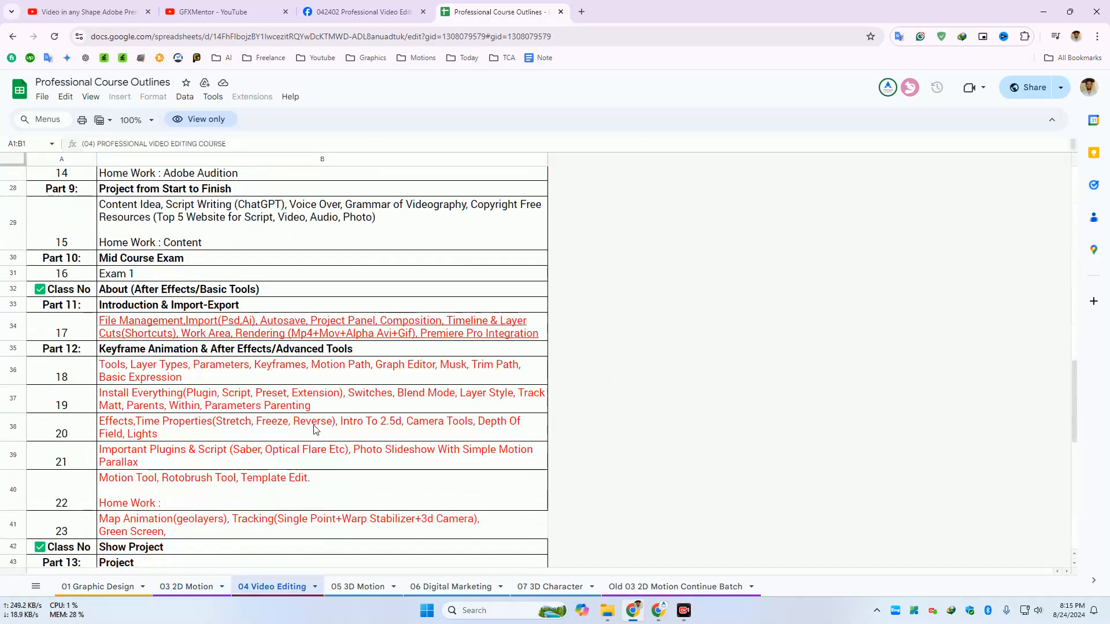
pyautogui.moveTo(273, 319)
pyautogui.click(202, 587)
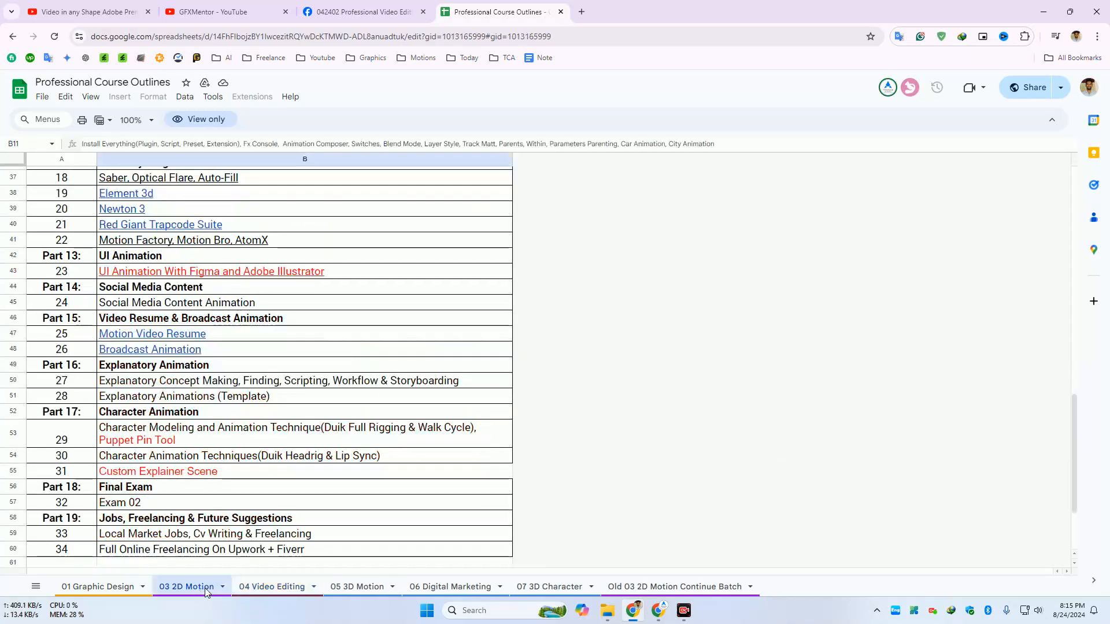
pyautogui.click(260, 587)
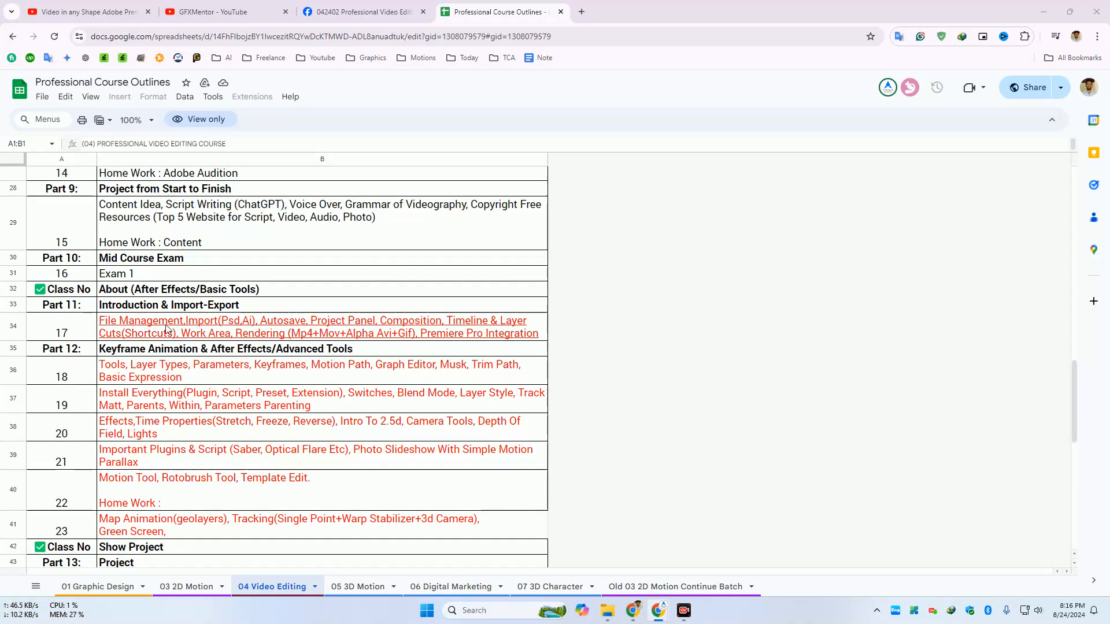
pyautogui.moveTo(214, 327)
# Minimize the browser and create a folder named Class 12 on the desktop
pyautogui.click(1034, 11)
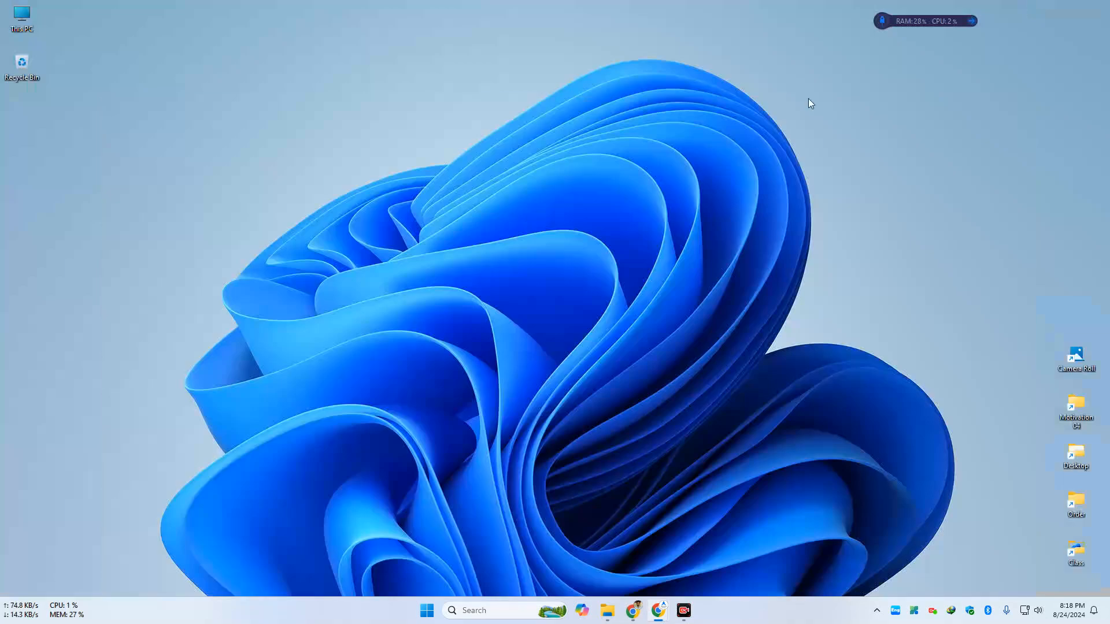
pyautogui.rightClick(377, 163)
pyautogui.click(411, 211)
pyautogui.rightClick(432, 193)
pyautogui.click(456, 238)
pyautogui.rightClick(408, 249)
pyautogui.click(439, 299)
pyautogui.hotkey('ctrl', 'shift', 'n')
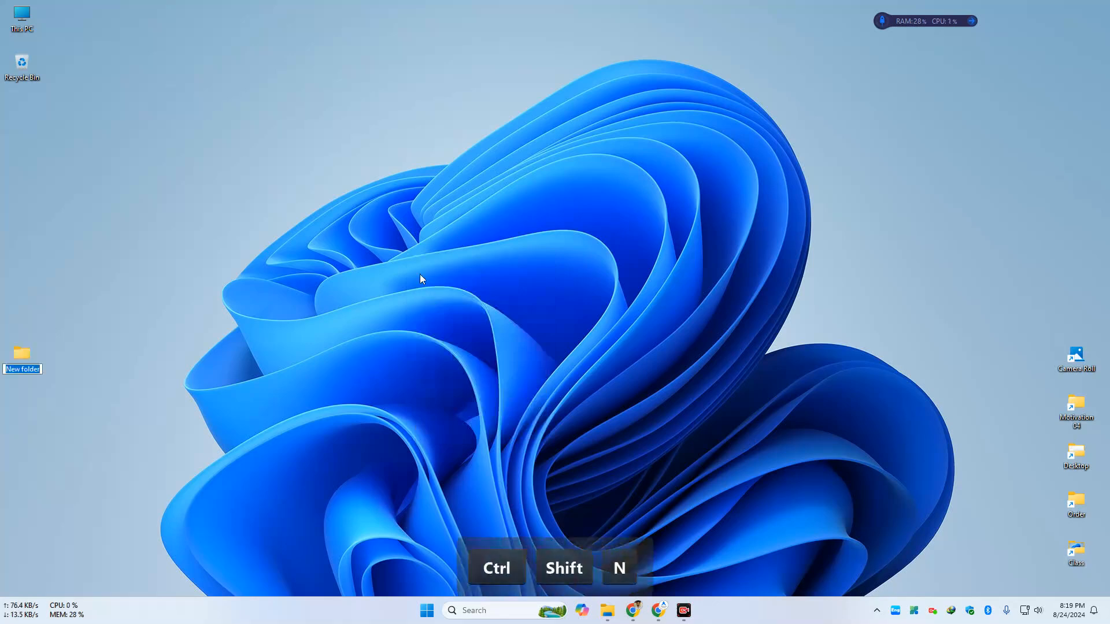
pyautogui.write('Class')
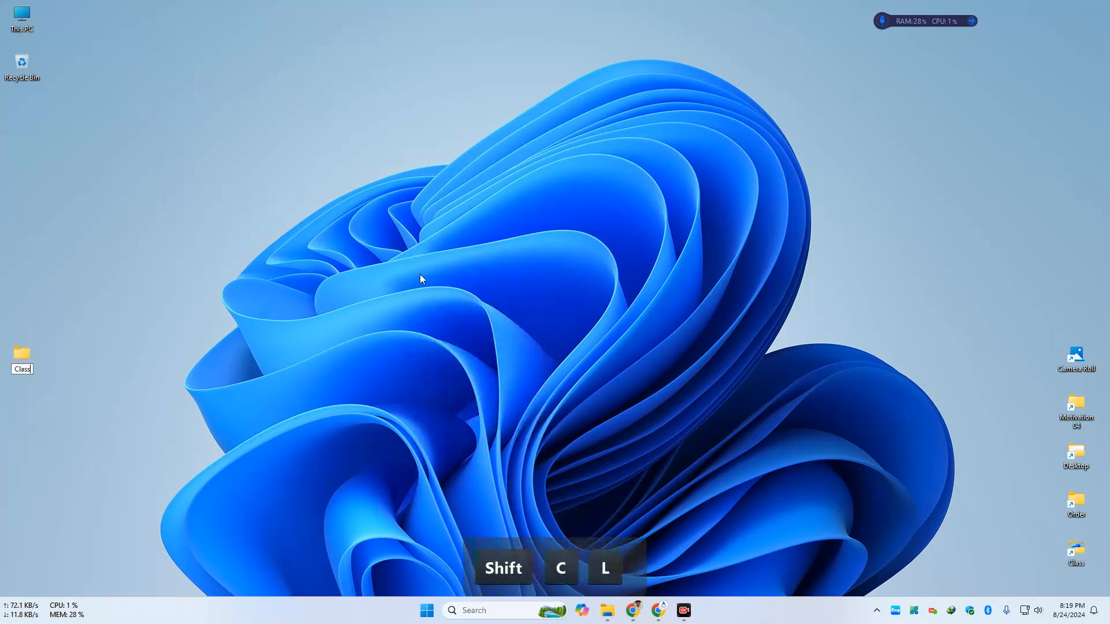
pyautogui.write(' 12')
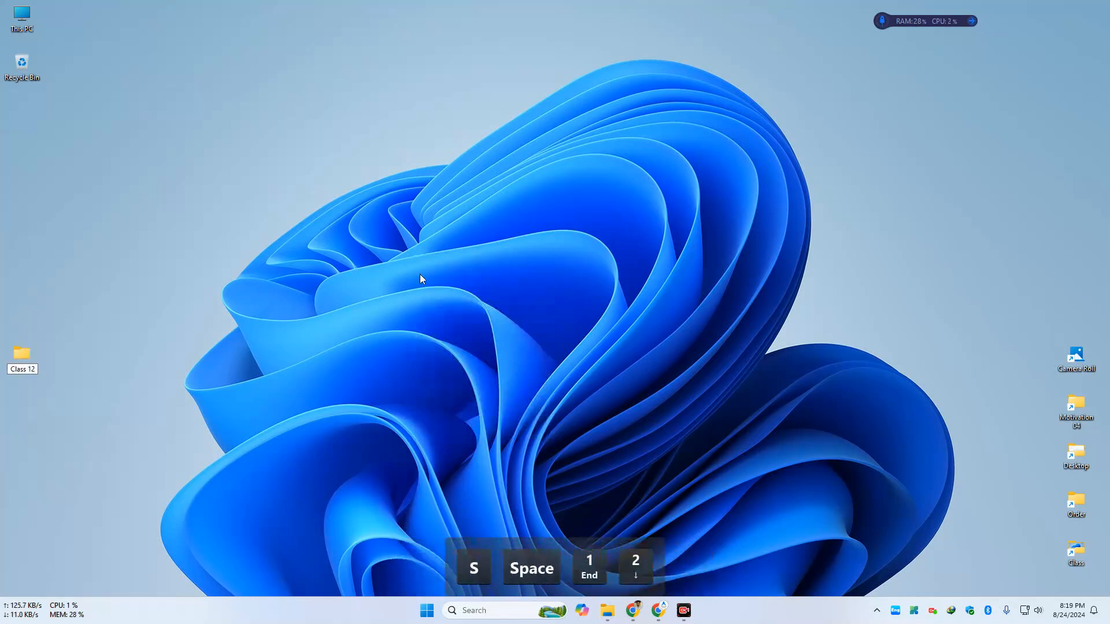
# Open the Class 12 folder and create a subfolder named Assats inside it
pyautogui.doubleClick(19, 354)
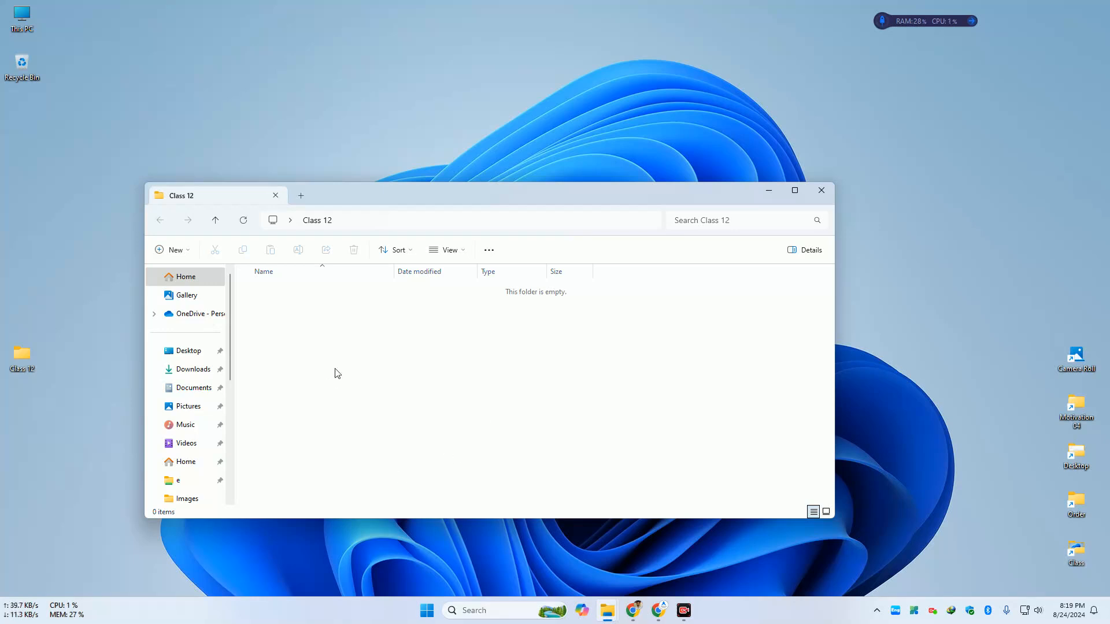
pyautogui.hotkey('shift', 'n')
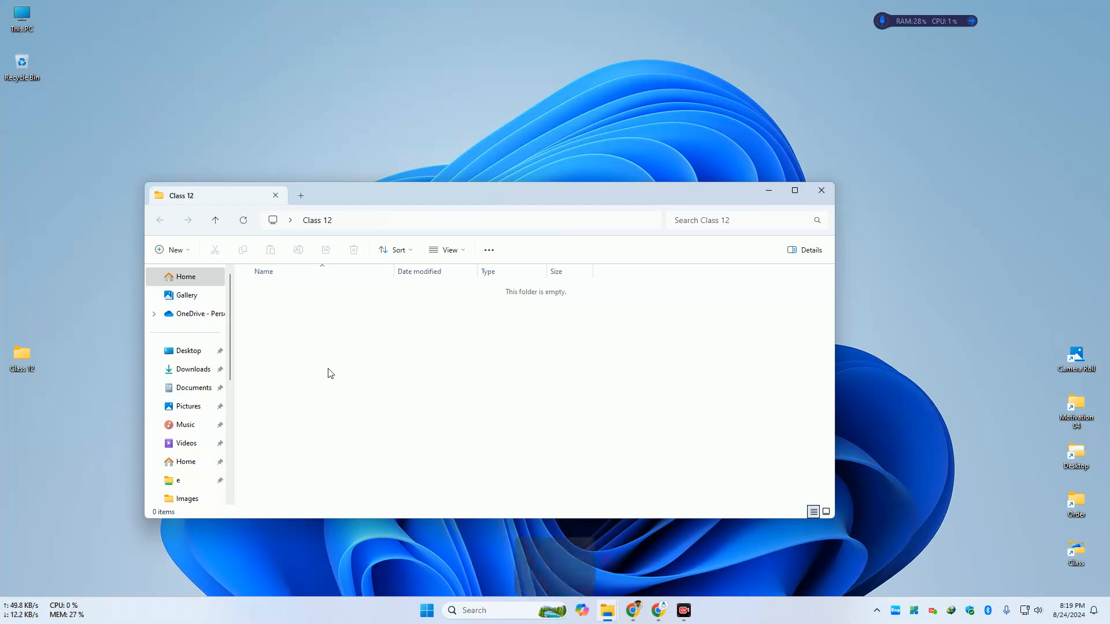
pyautogui.hotkey('ctrl', 'shift', 'n')
pyautogui.write('As')
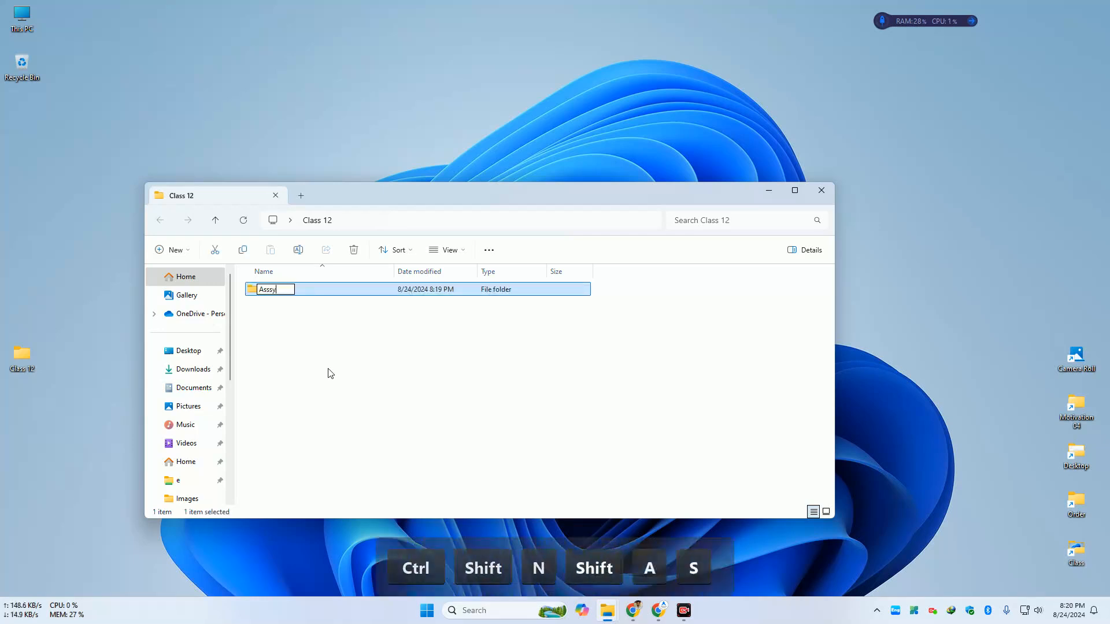
pyautogui.write('sy')
pyautogui.press('BackSpace')
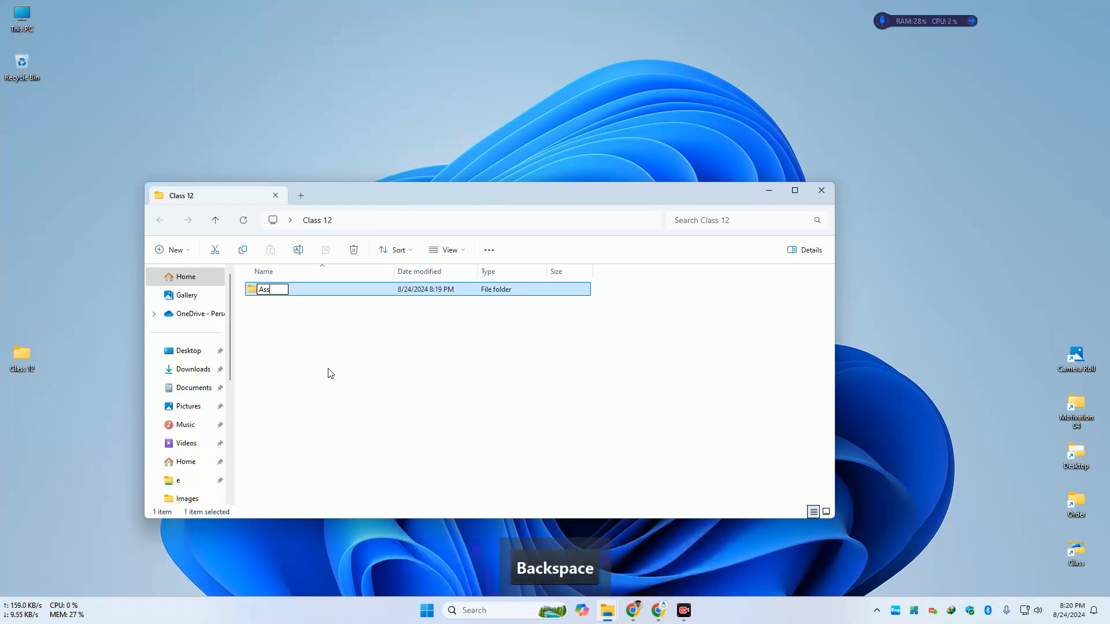
pyautogui.write('ets')
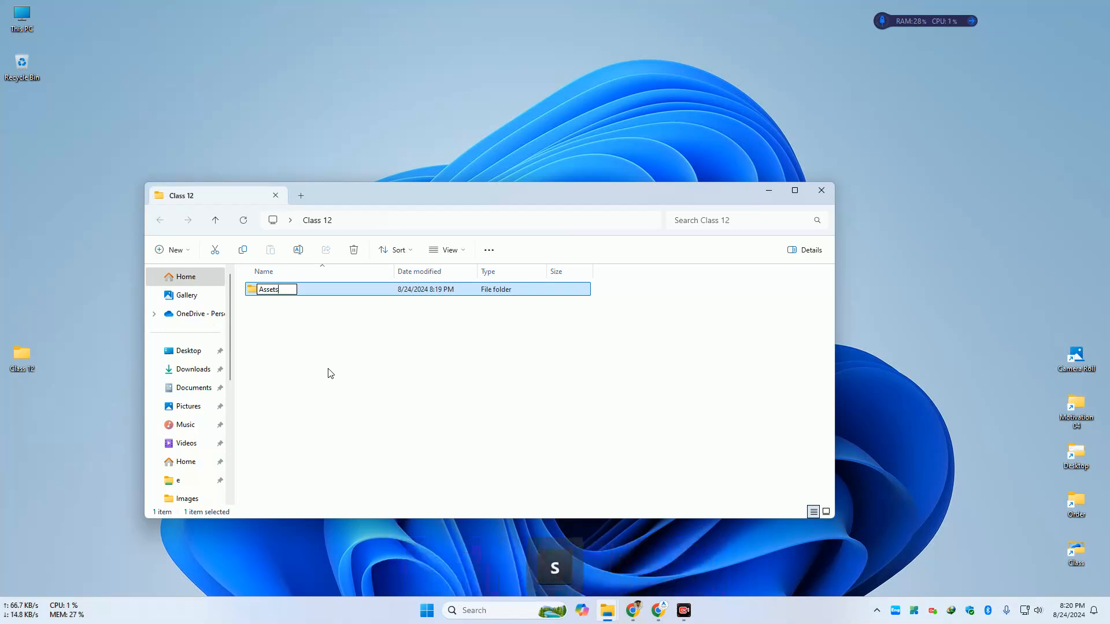
pyautogui.click(275, 291)
pyautogui.press('BackSpace')
pyautogui.write('a')
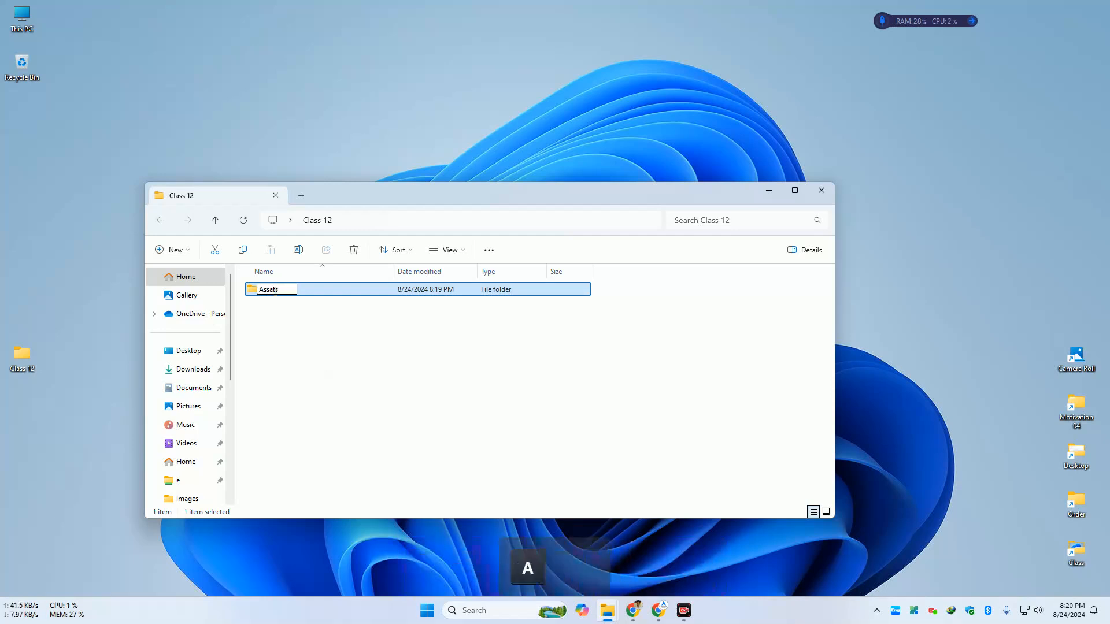
pyautogui.click(419, 419)
# Create a second subfolder named Project in Class 12 and minimize the folder window
pyautogui.hotkey('ctrl', 'shift', 'n')
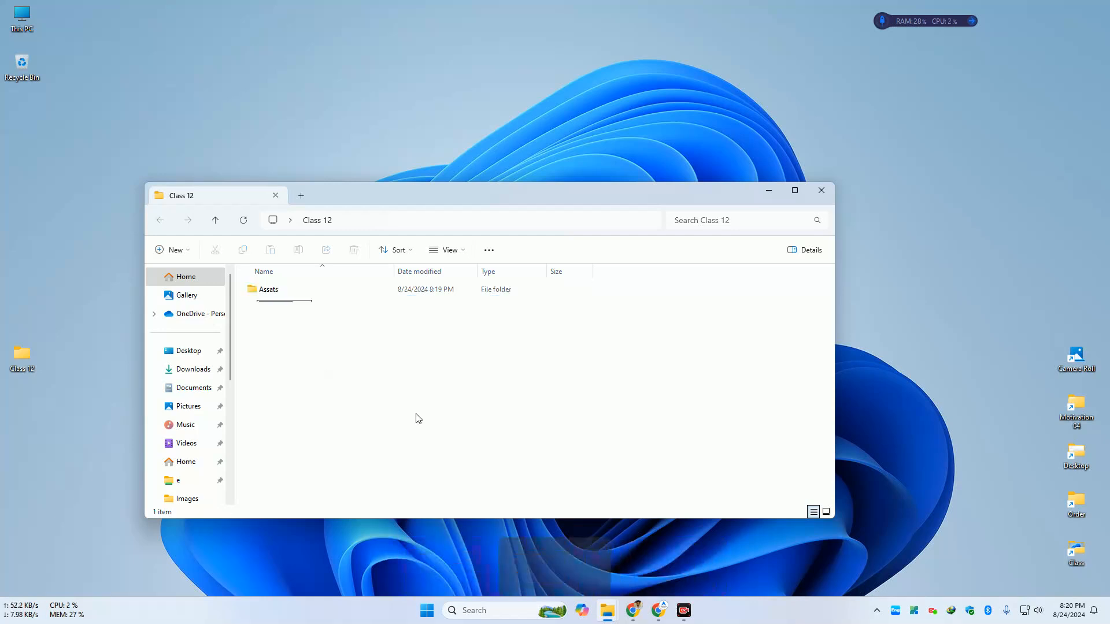
pyautogui.write('Project')
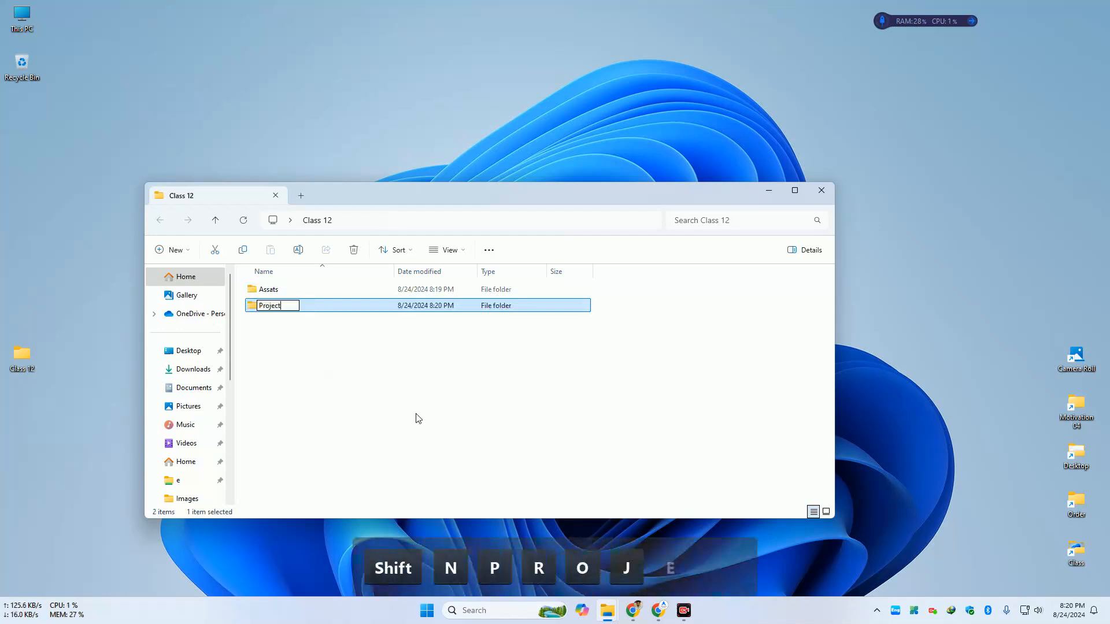
pyautogui.click(370, 375)
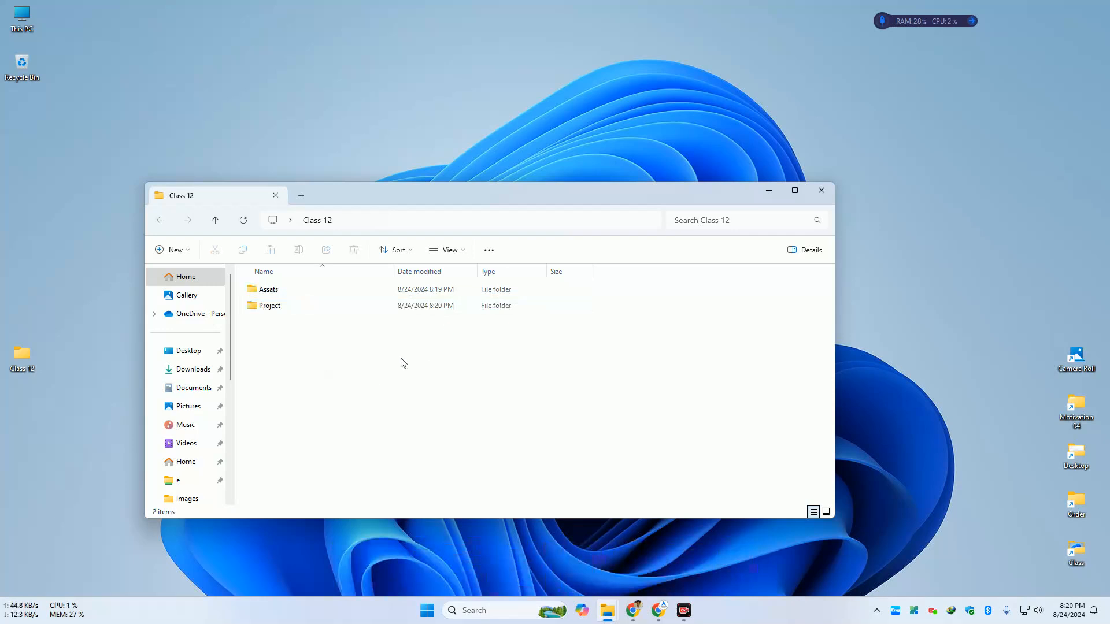
pyautogui.click(767, 192)
# Launch Adobe After Effects 2024 and start a new project from its welcome screen
pyautogui.click(428, 612)
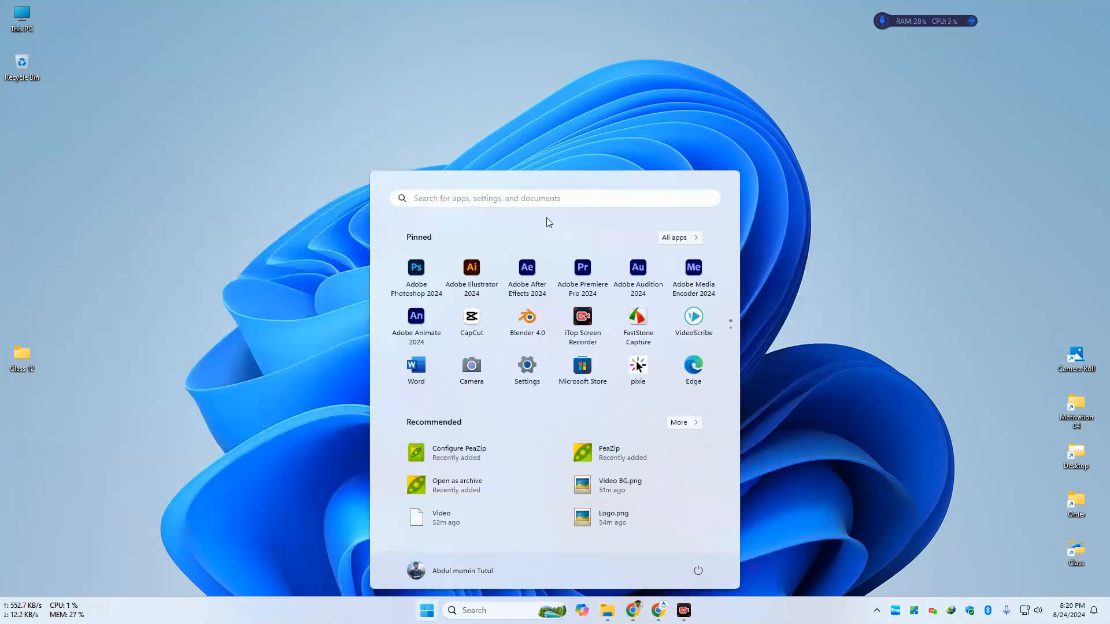
pyautogui.click(533, 272)
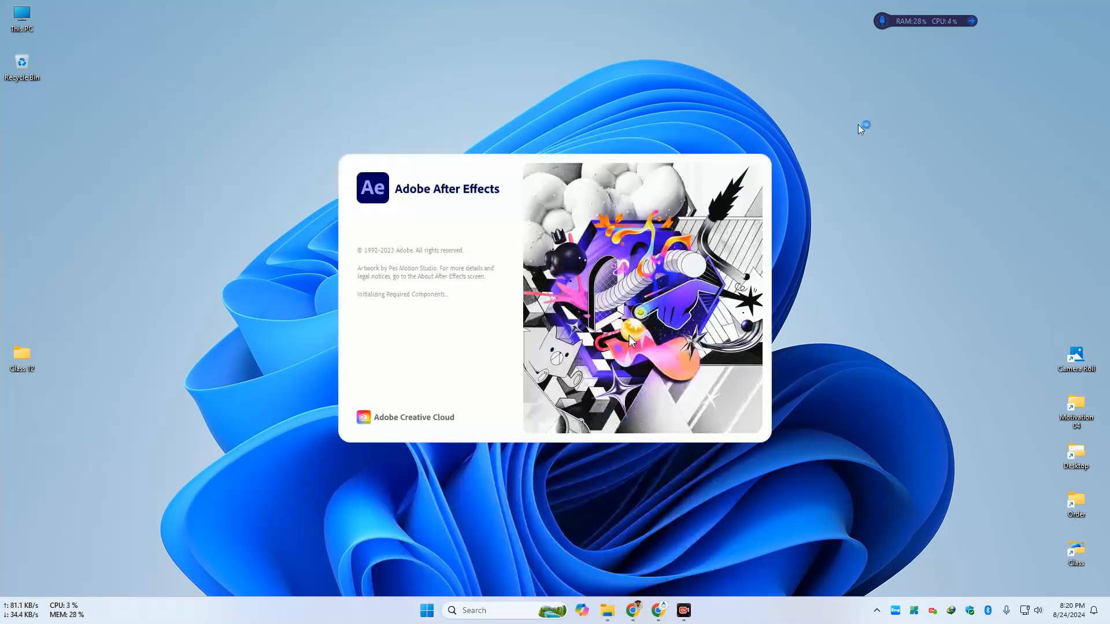
pyautogui.click(635, 610)
pyautogui.moveTo(679, 14); pyautogui.dragTo(629, 335)
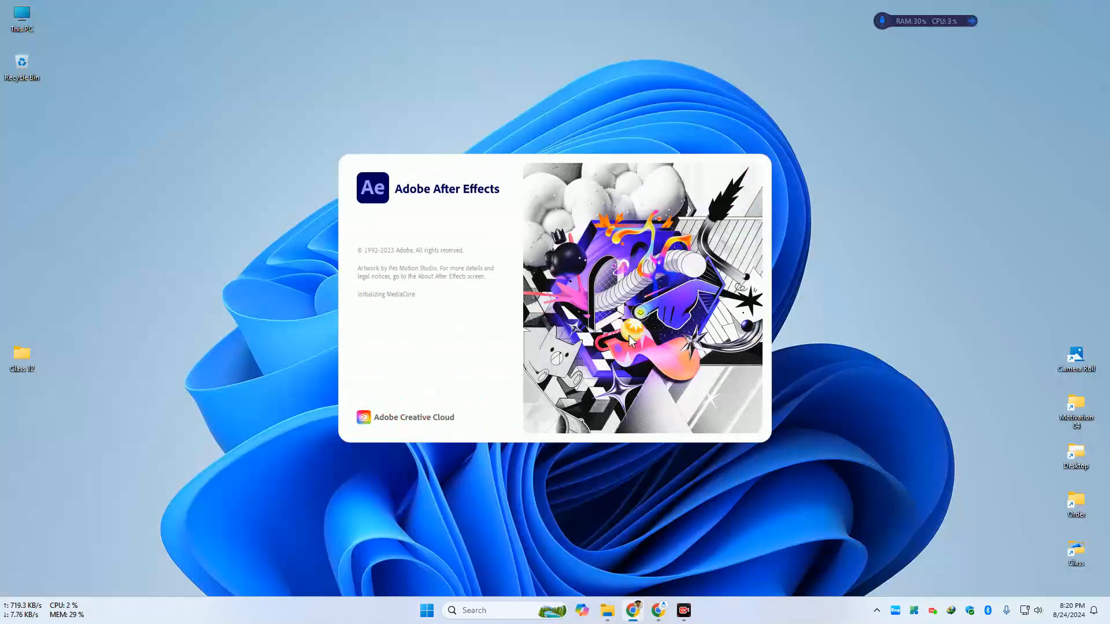
pyautogui.press('super+Right')
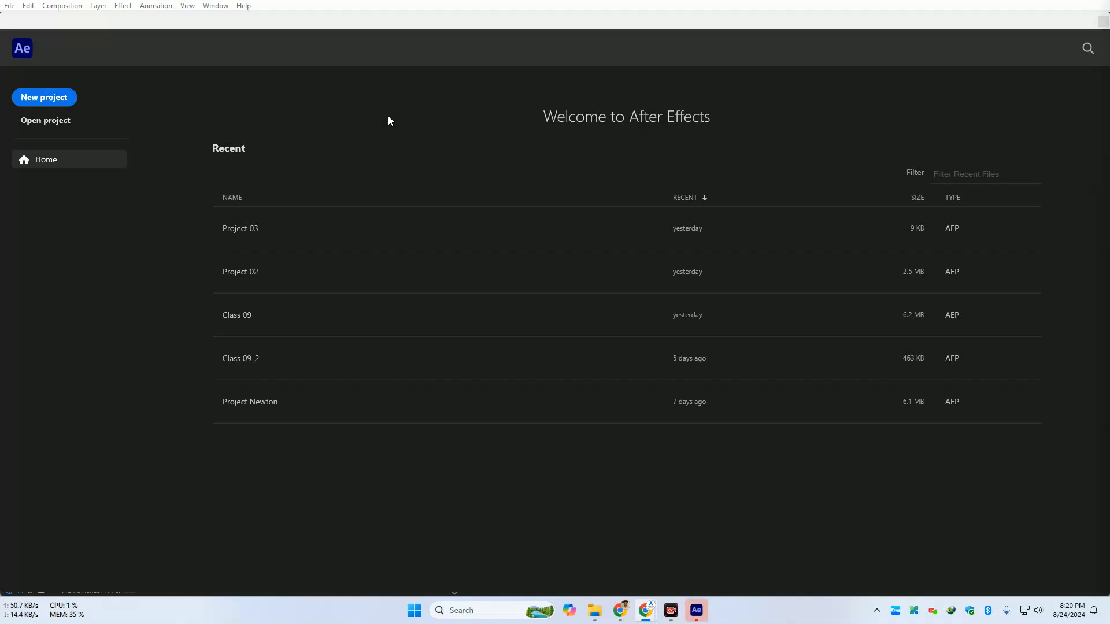
pyautogui.click(51, 98)
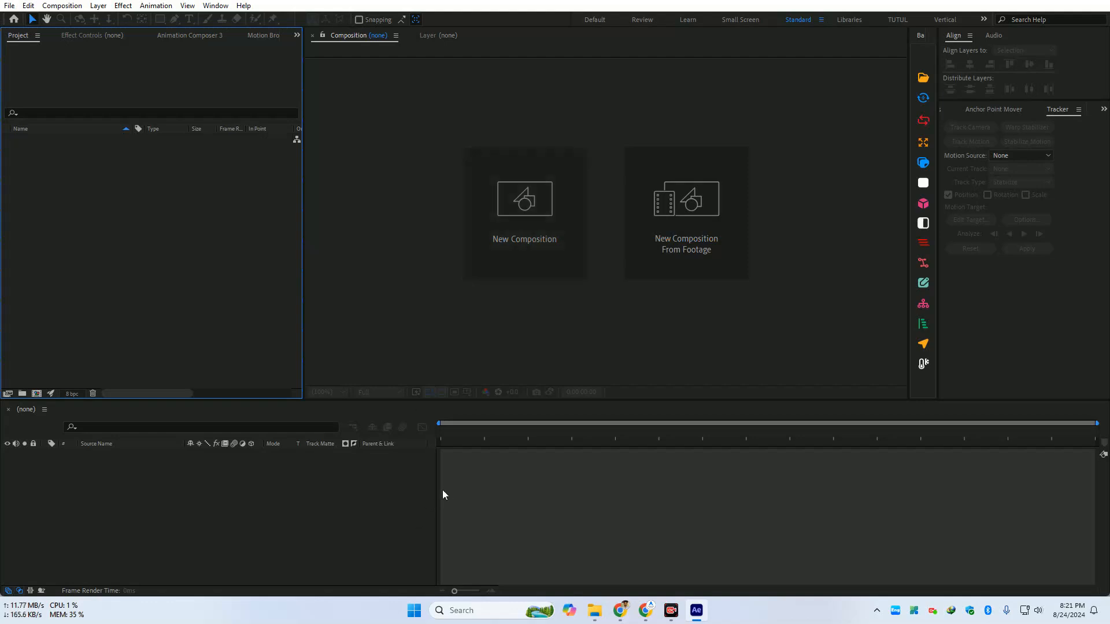
# Start a new composition and name it TCA
pyautogui.click(549, 246)
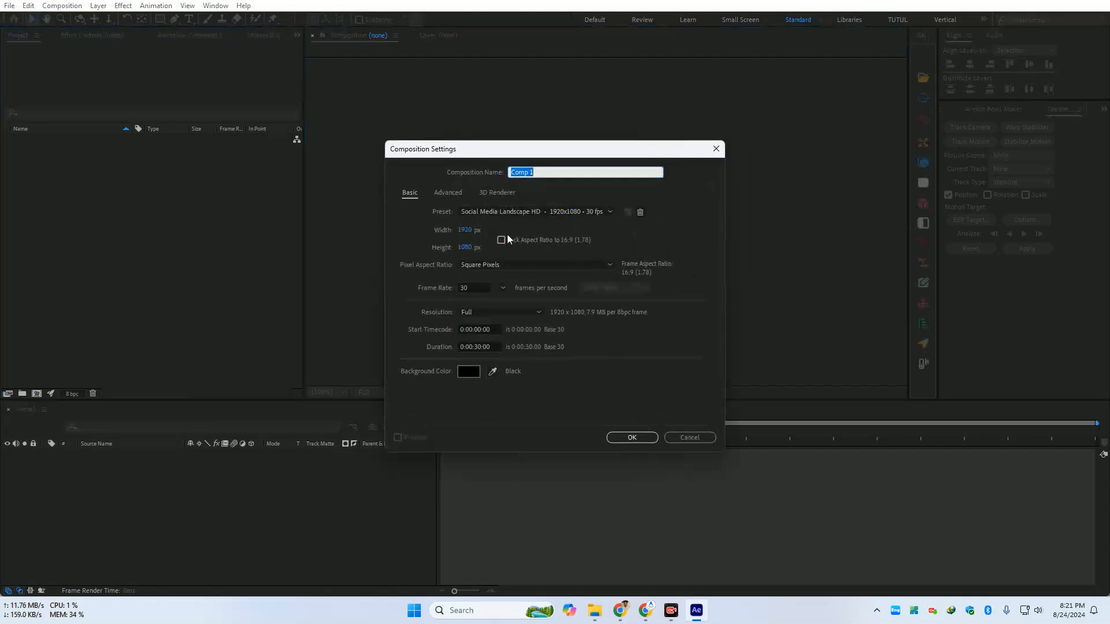
pyautogui.moveTo(546, 174); pyautogui.dragTo(494, 179)
pyautogui.press('BackSpace')
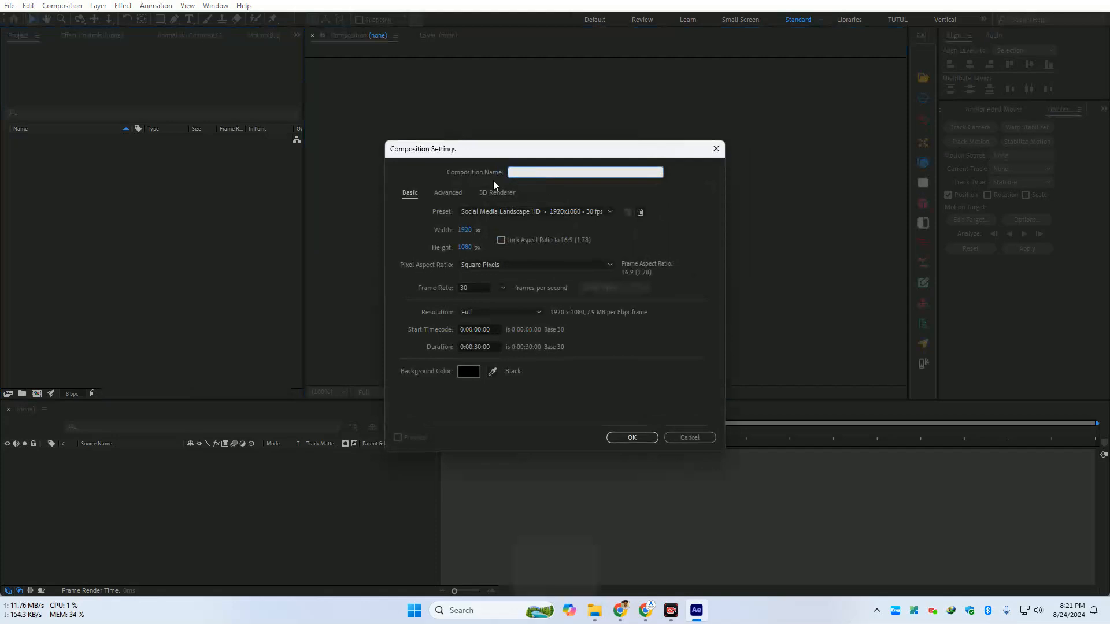
pyautogui.write('Cl')
pyautogui.press('BackSpace')
pyautogui.press('BackSpace')
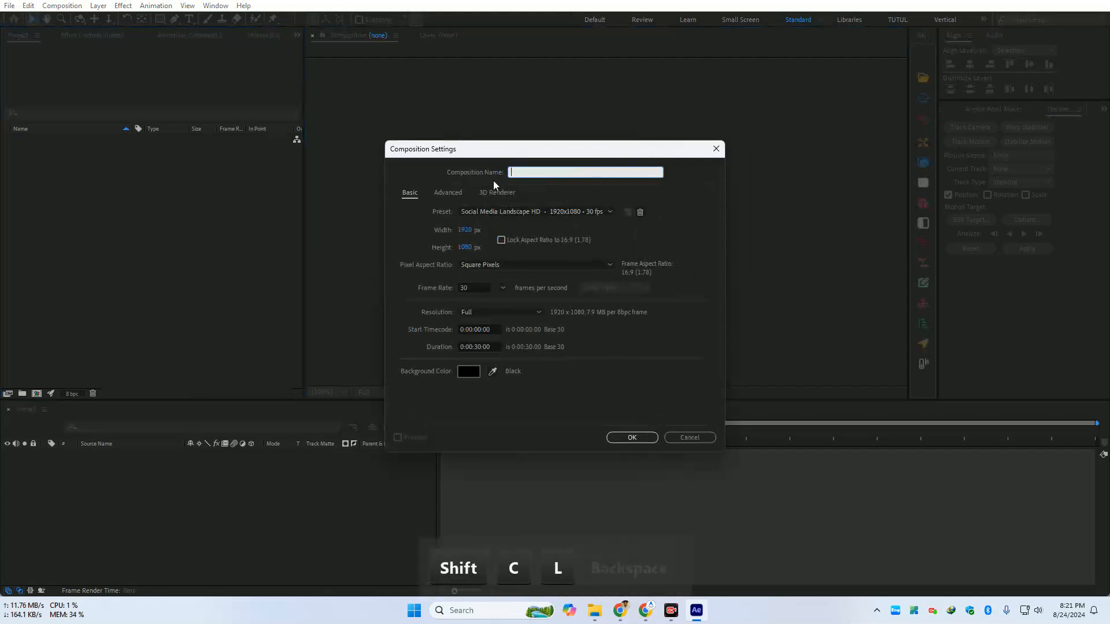
pyautogui.write('TCA')
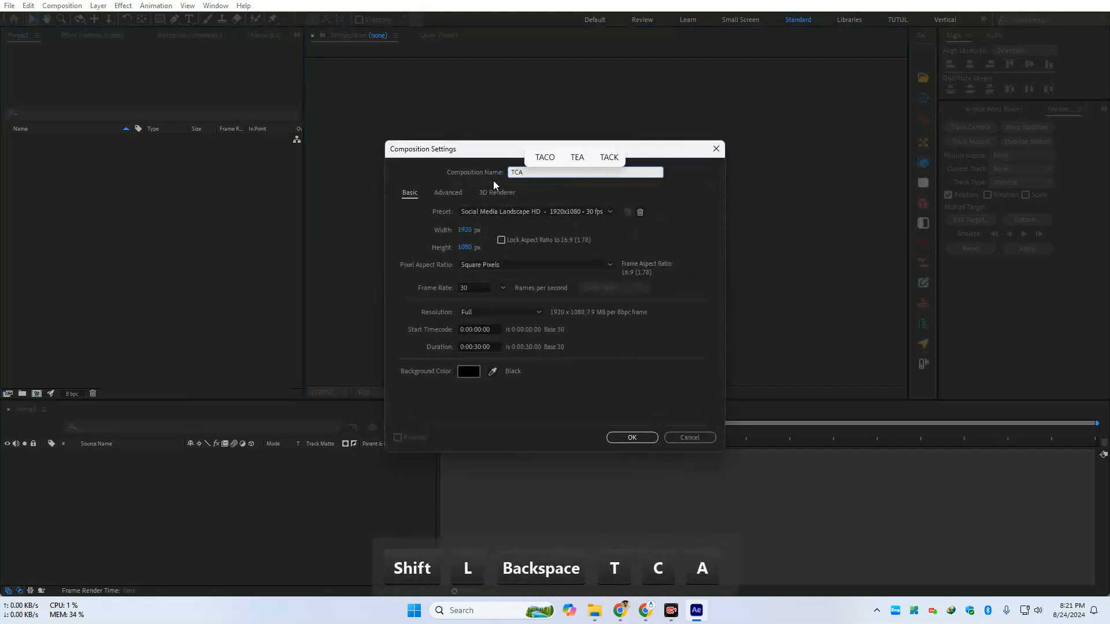
# Set the composition to the Social Media Landscape HD 1920x1080 30 fps preset with Square Pixels, a 30 fps frame rate and Full resolution
pyautogui.click(529, 212)
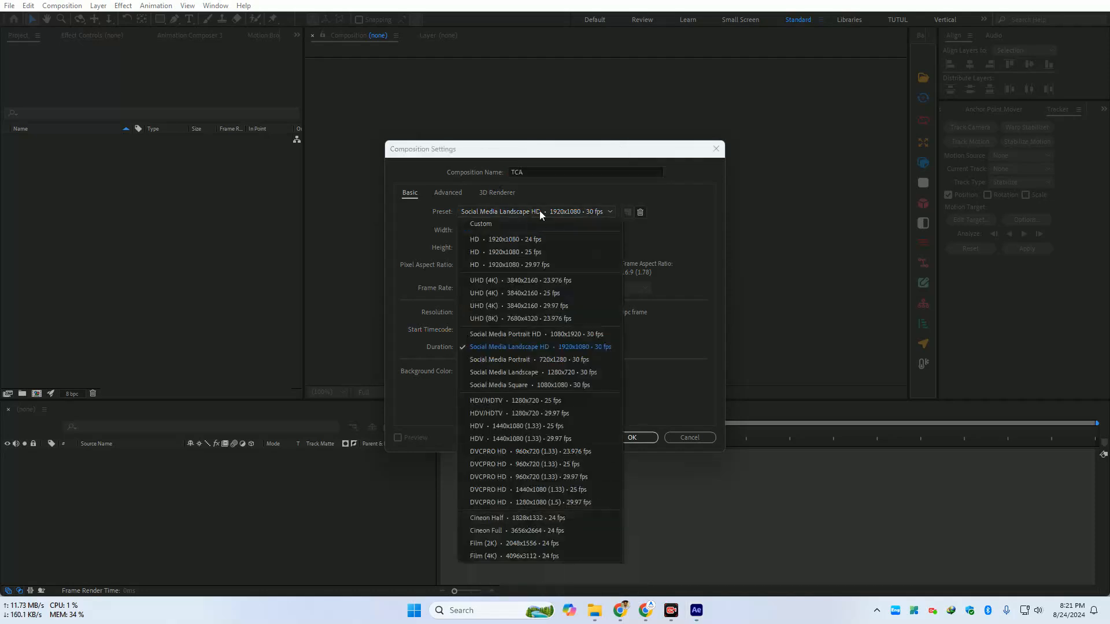
pyautogui.click(598, 348)
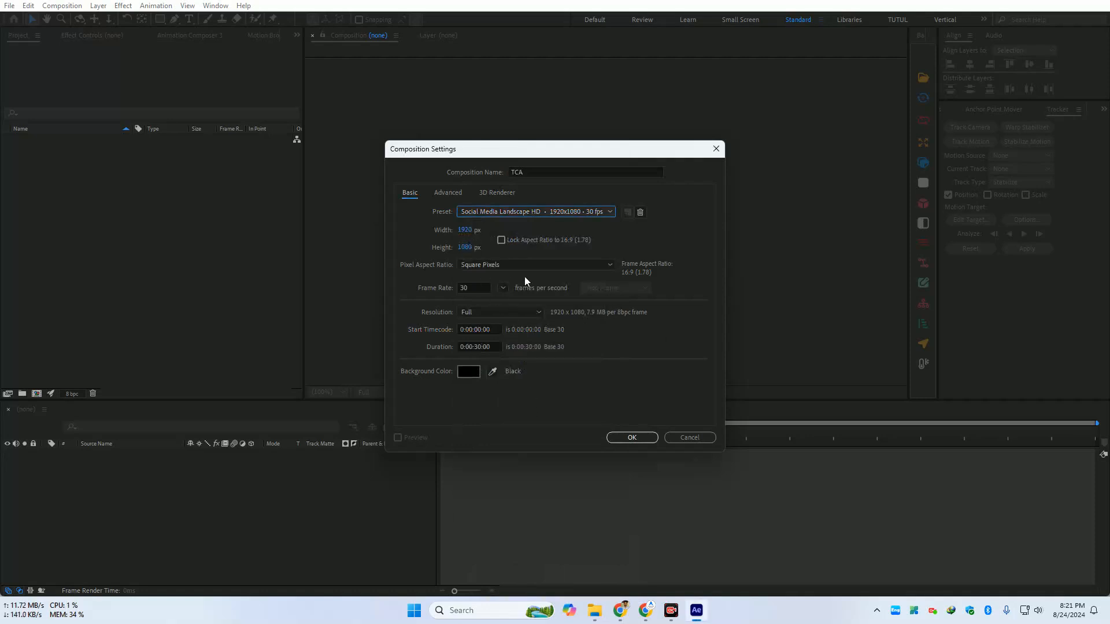
pyautogui.click(495, 267)
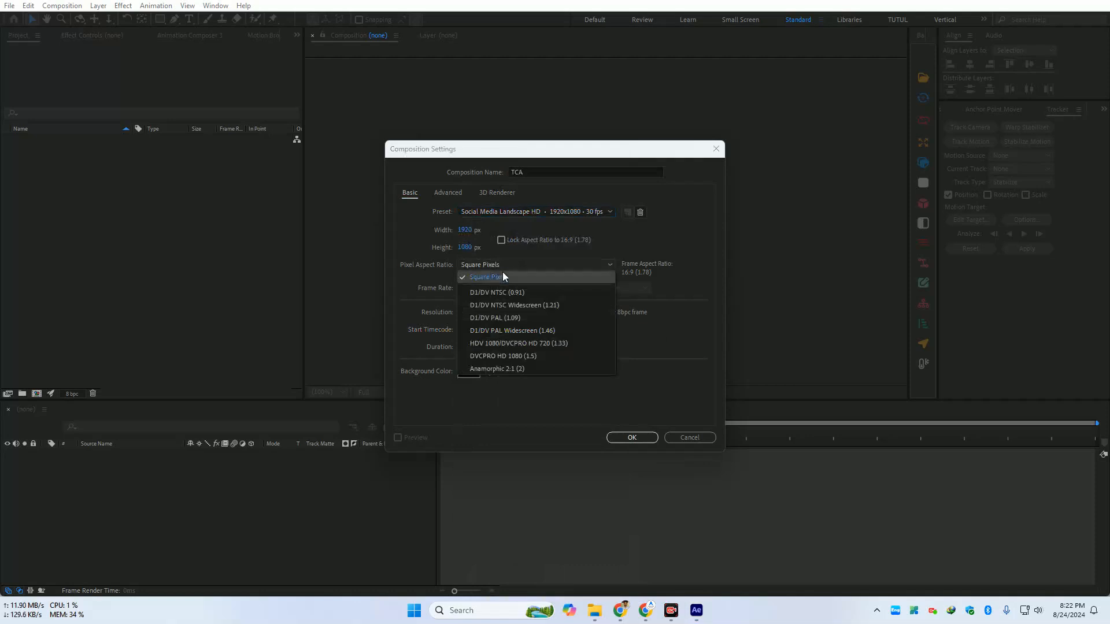
pyautogui.click(495, 277)
pyautogui.click(503, 289)
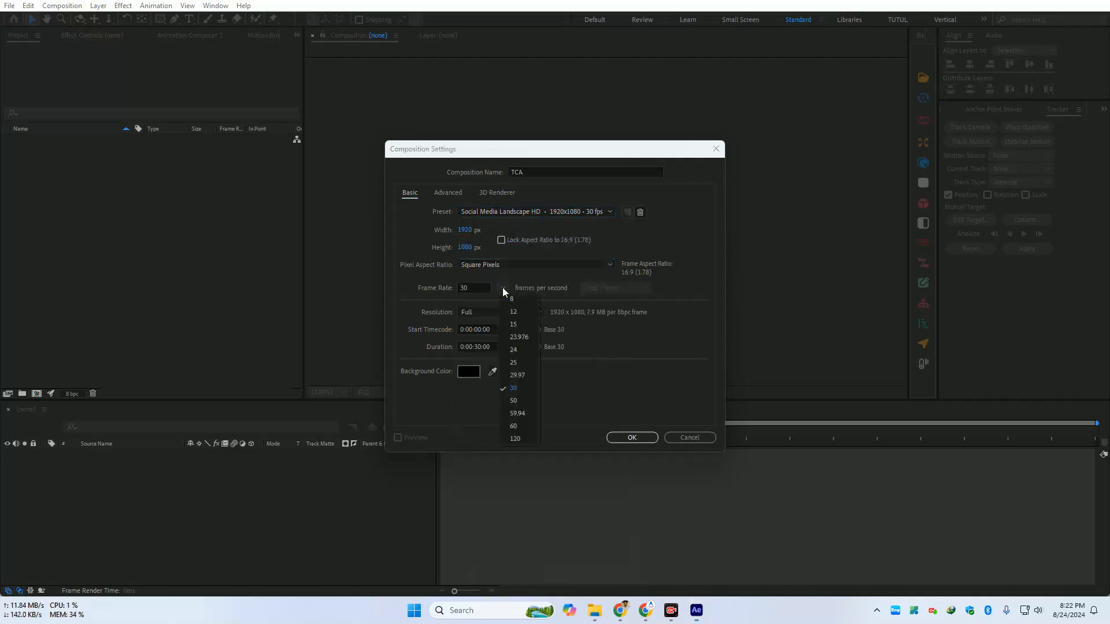
pyautogui.click(517, 386)
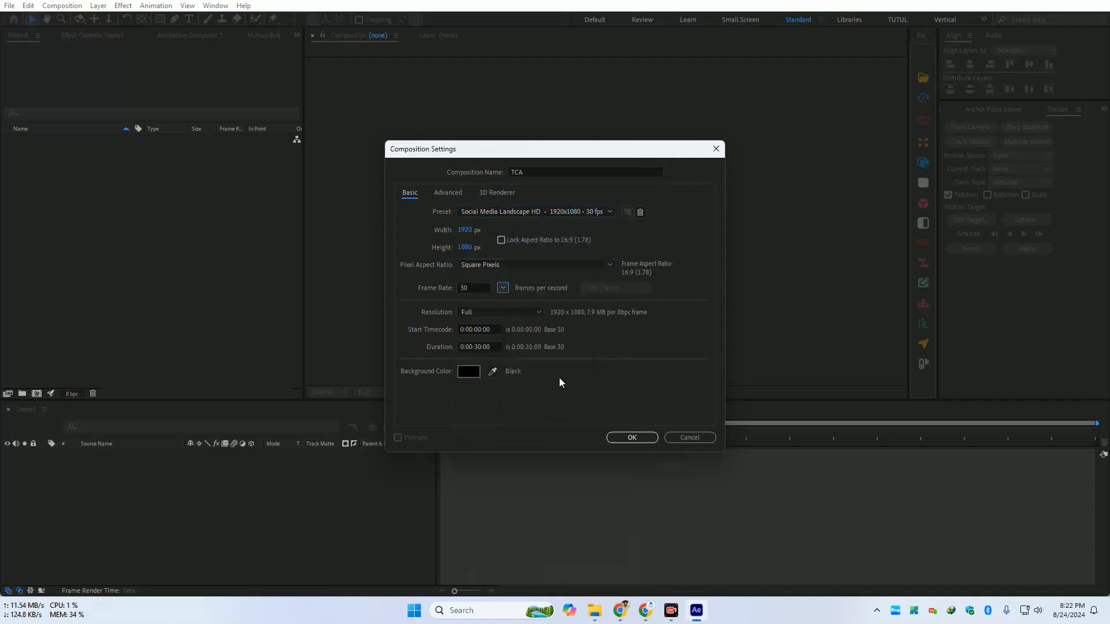
pyautogui.click(477, 315)
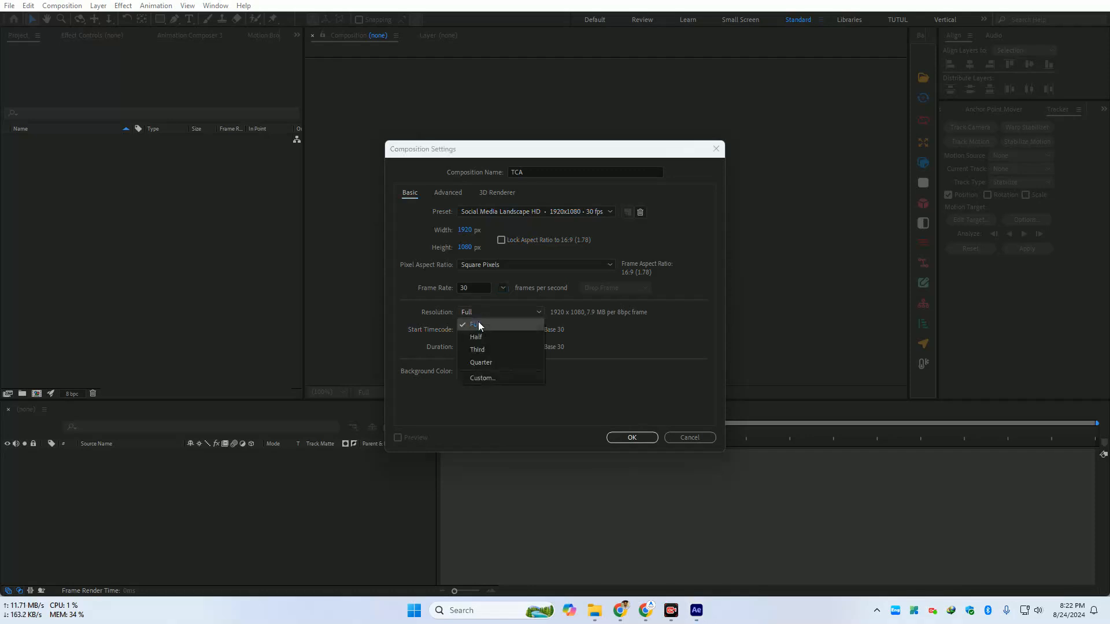
pyautogui.click(477, 325)
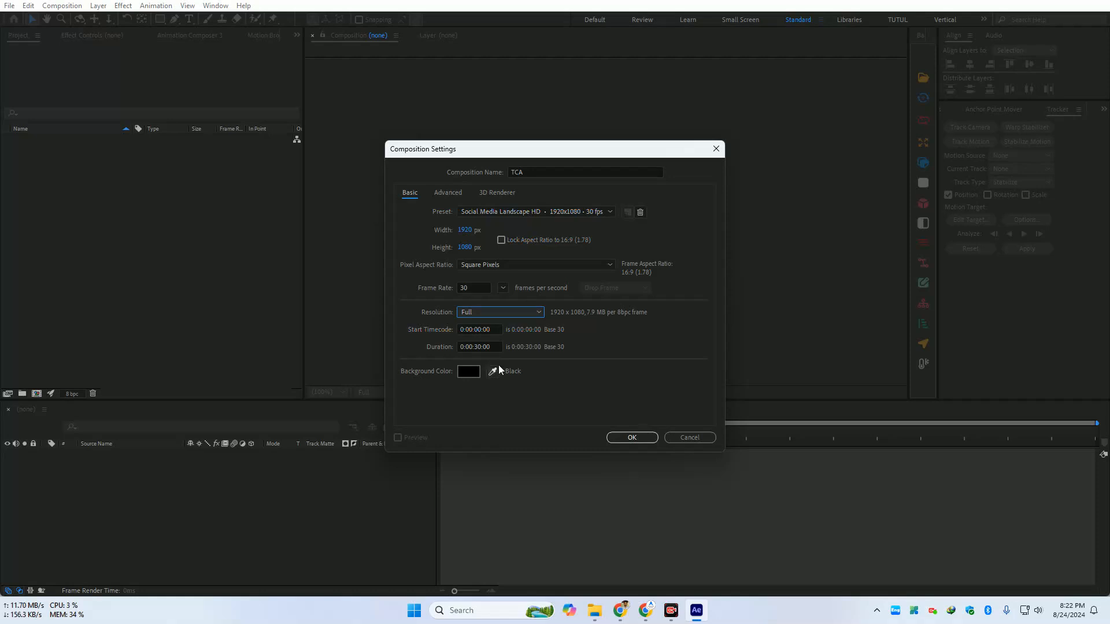
# Try a composition duration of 4000, and set it to 3000 for 30 seconds
pyautogui.click(479, 347)
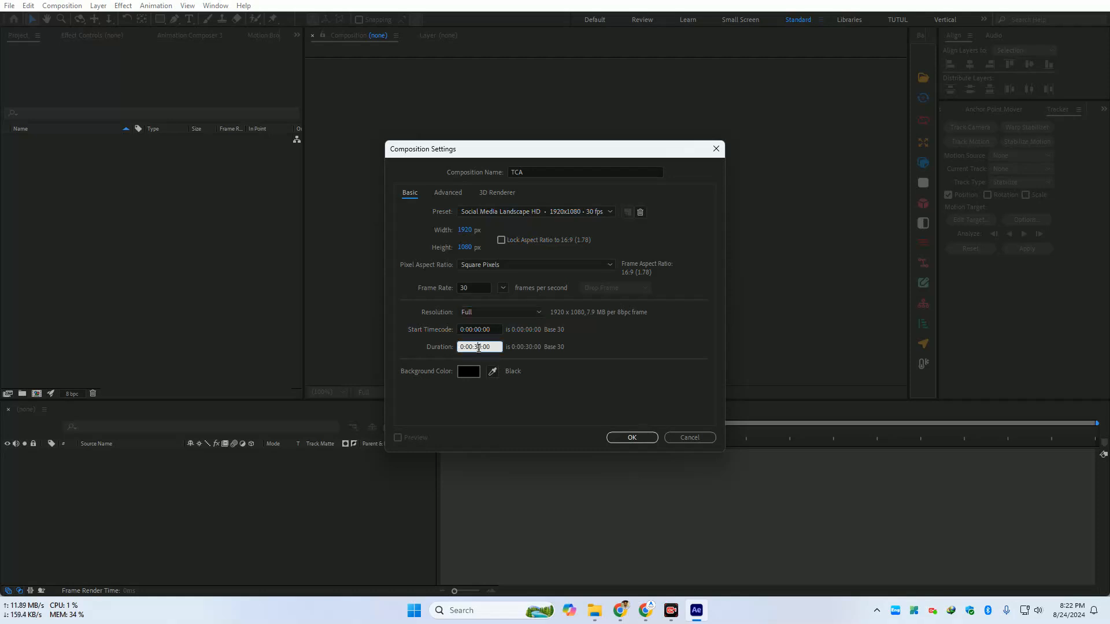
pyautogui.moveTo(491, 347); pyautogui.dragTo(371, 353)
pyautogui.write('4')
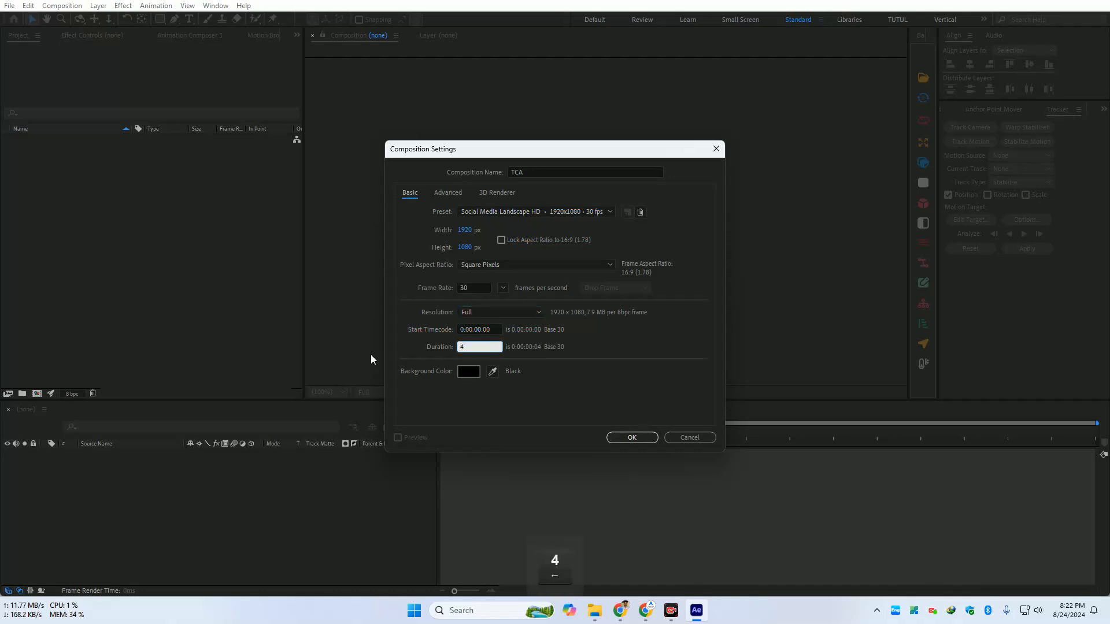
pyautogui.write('000')
pyautogui.hotkey('ctrl', 'a')
pyautogui.write('3000')
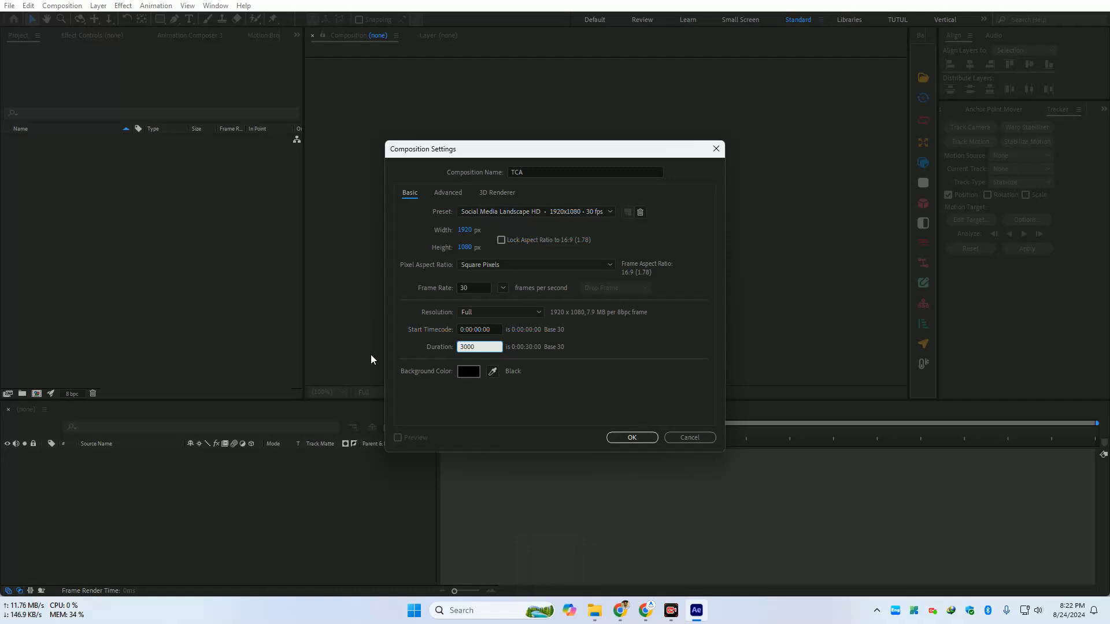
pyautogui.click(497, 330)
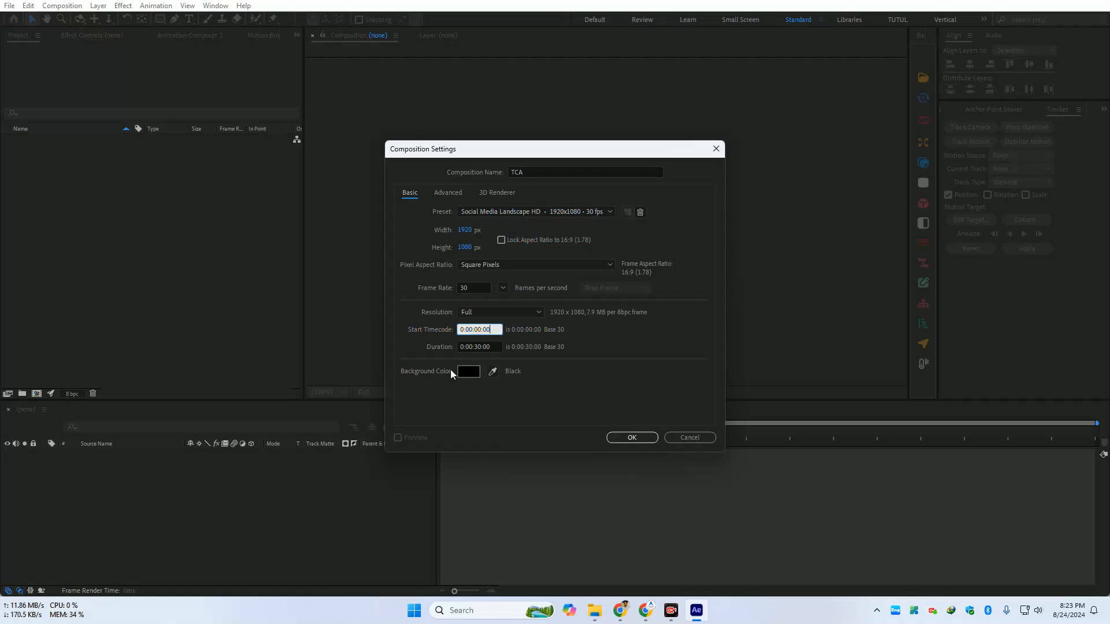
# Try white FFFFFF as the composition's background color, set it to black 000000 and create the composition
pyautogui.click(468, 371)
pyautogui.write('FFFFFF')
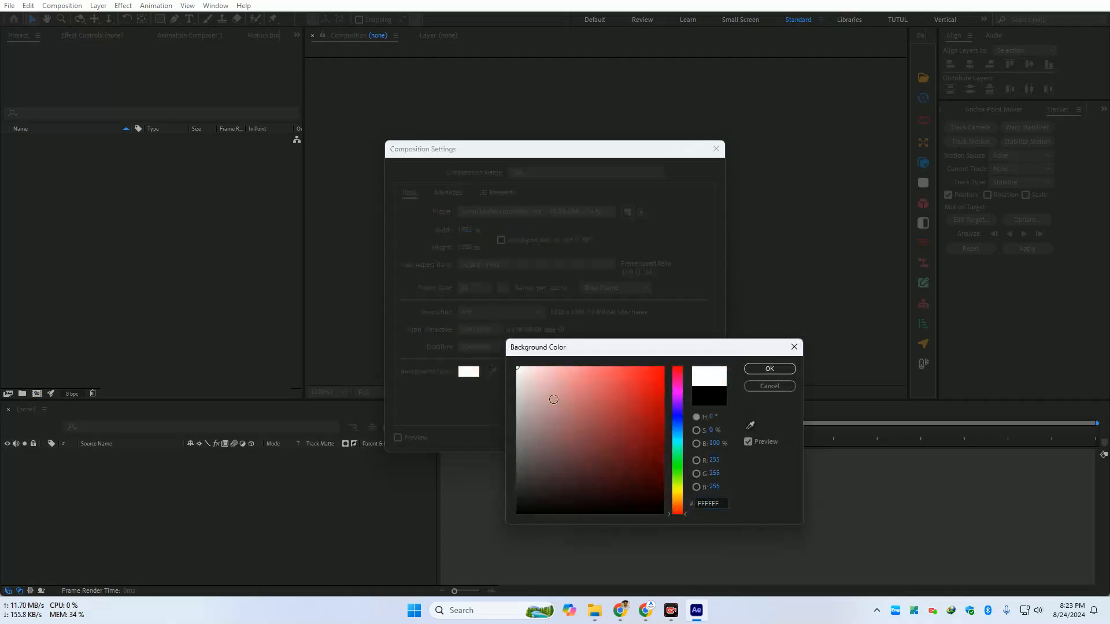
pyautogui.moveTo(581, 383); pyautogui.dragTo(572, 540)
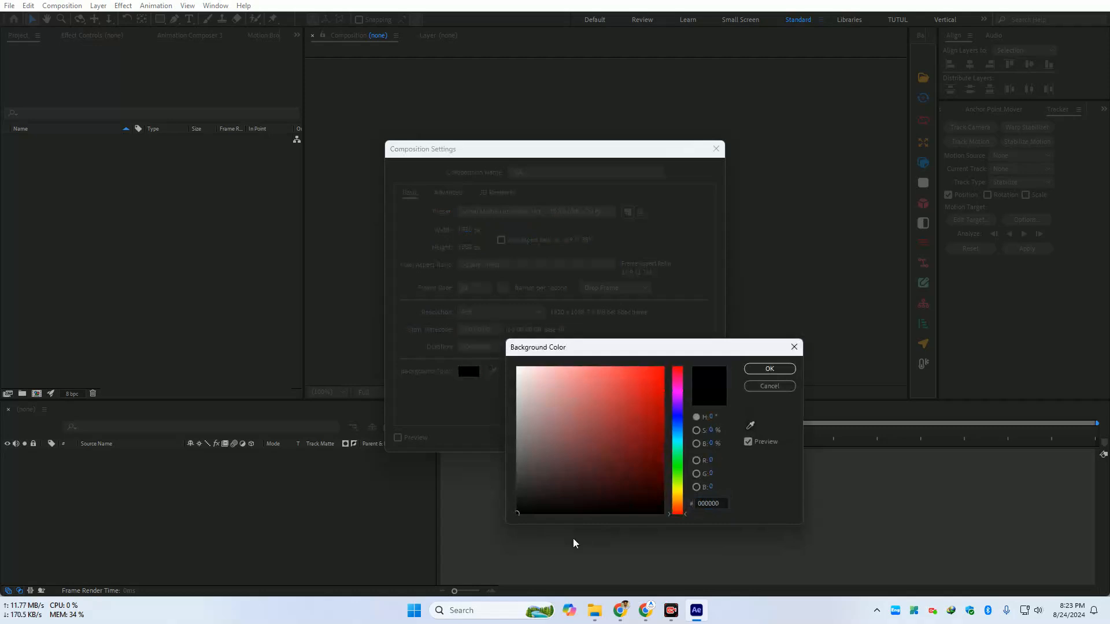
pyautogui.click(767, 369)
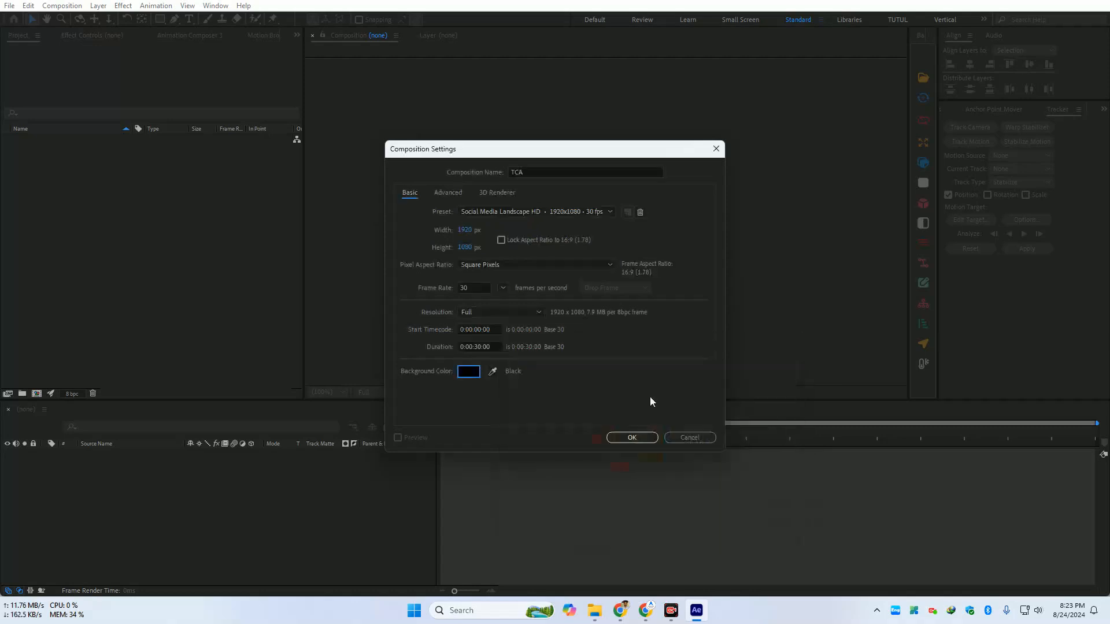
pyautogui.click(616, 440)
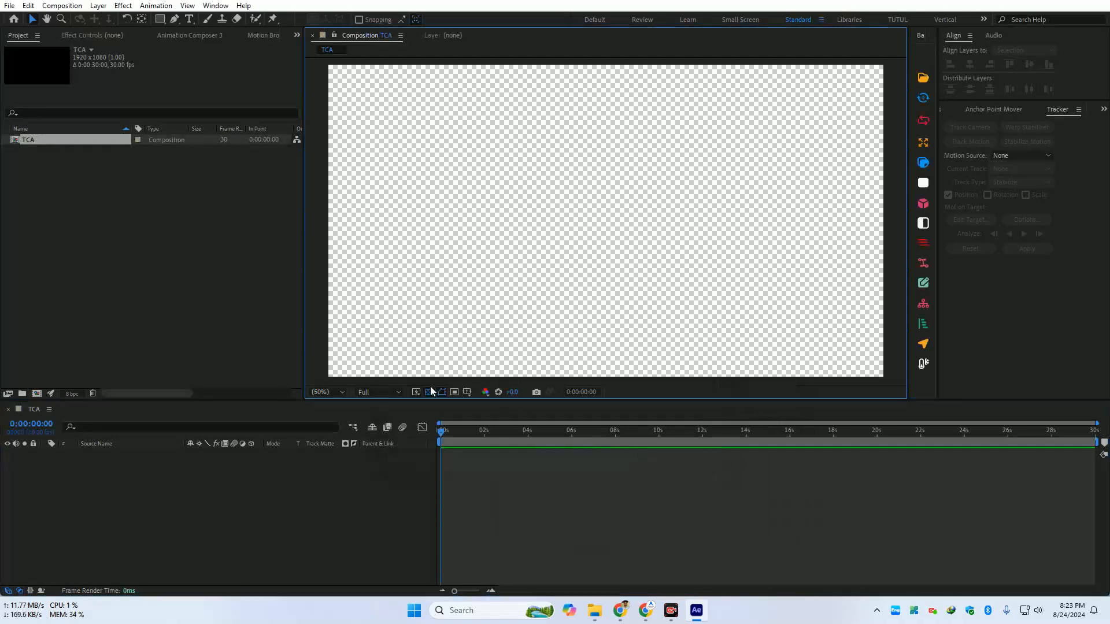
# Turn off the transparency grid in the TCA composition view
pyautogui.click(429, 392)
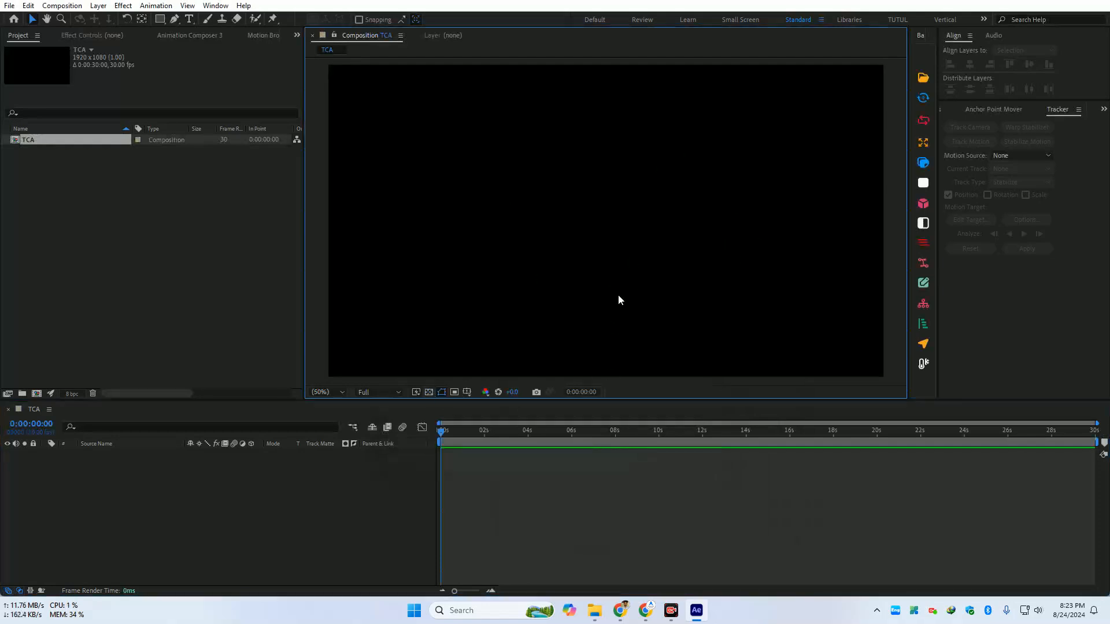
pyautogui.click(206, 288)
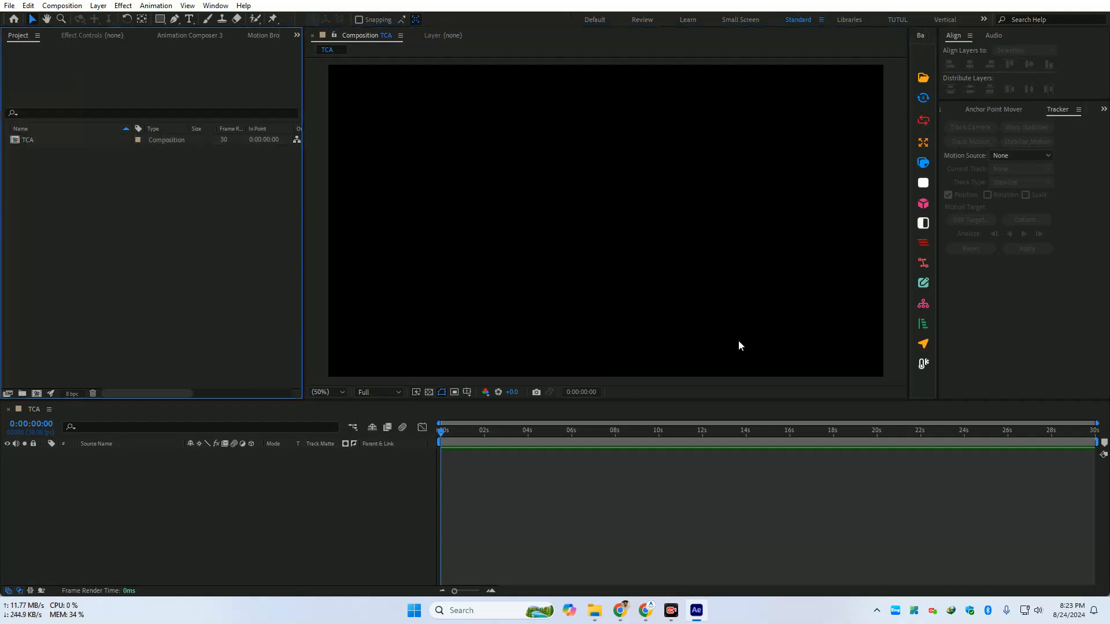
pyautogui.click(351, 526)
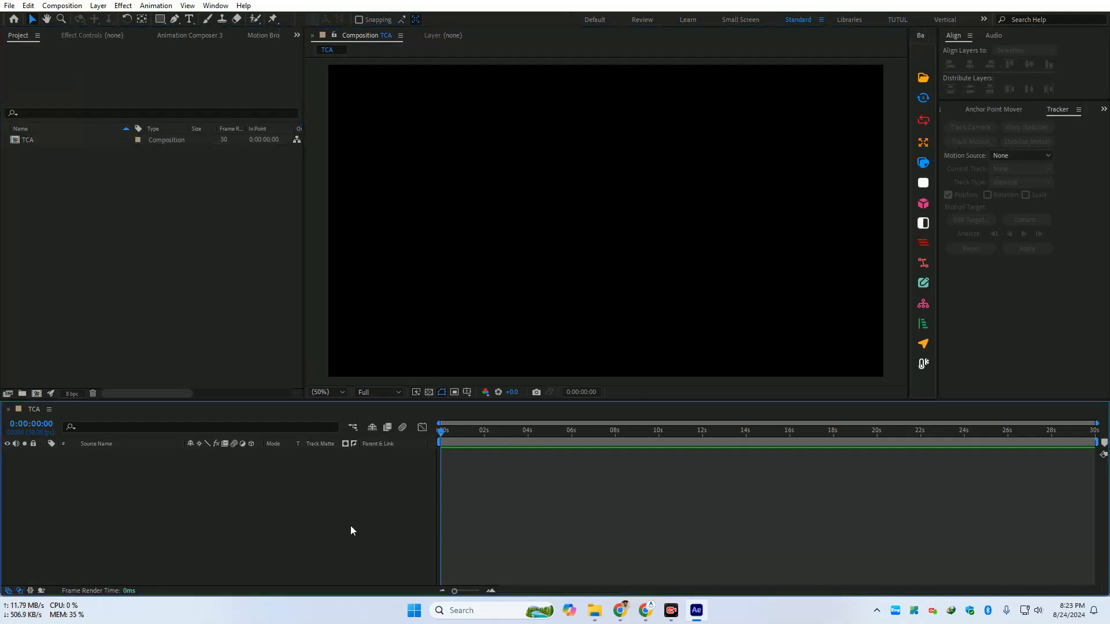
pyautogui.click(619, 611)
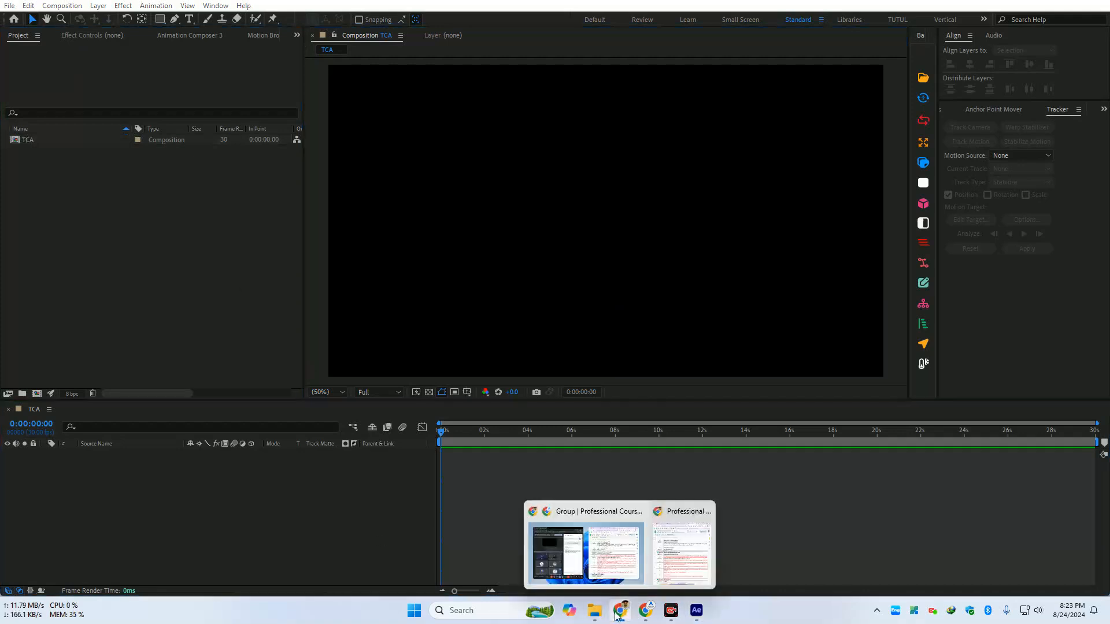
pyautogui.click(674, 555)
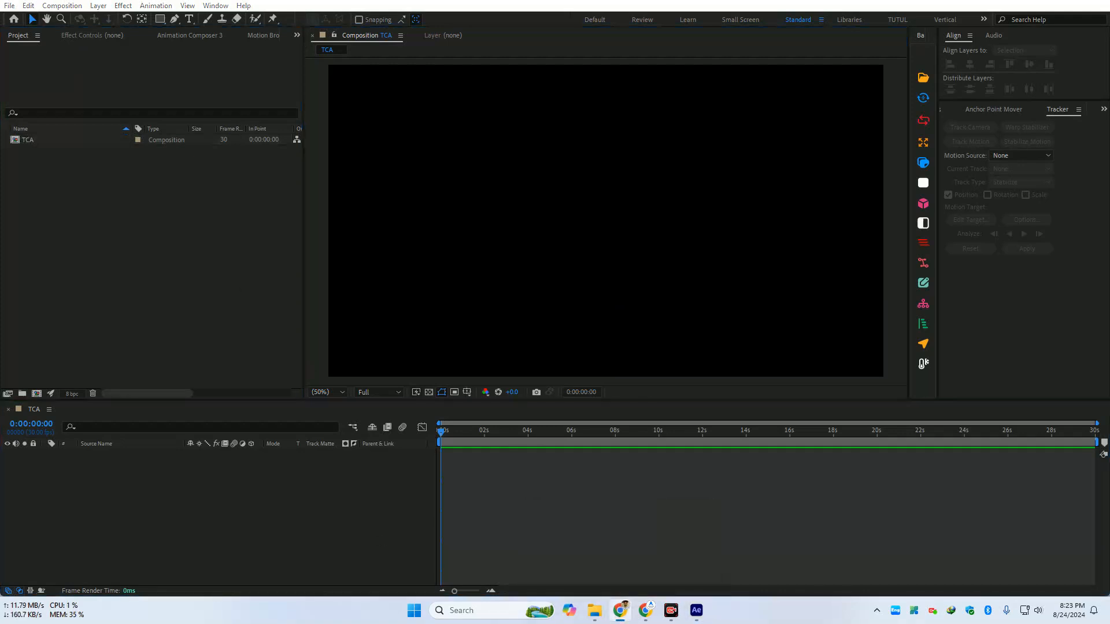
pyautogui.click(201, 521)
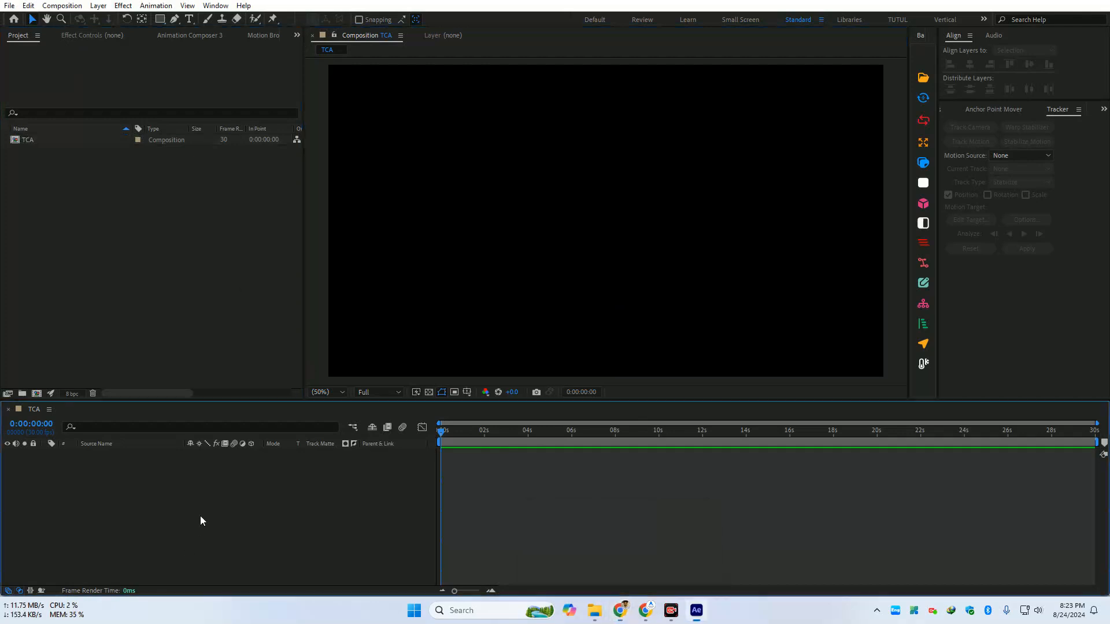
# Save the project as Class 12 in the Project folder inside the Class 12 folder on the Desktop
pyautogui.hotkey('ctrl', 's')
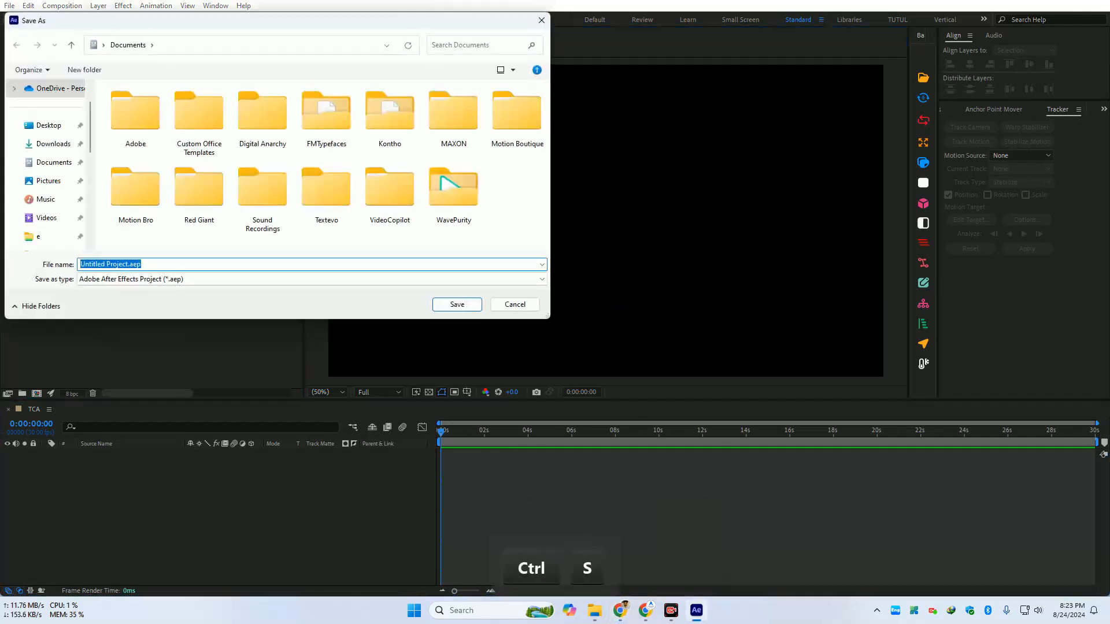
pyautogui.click(48, 125)
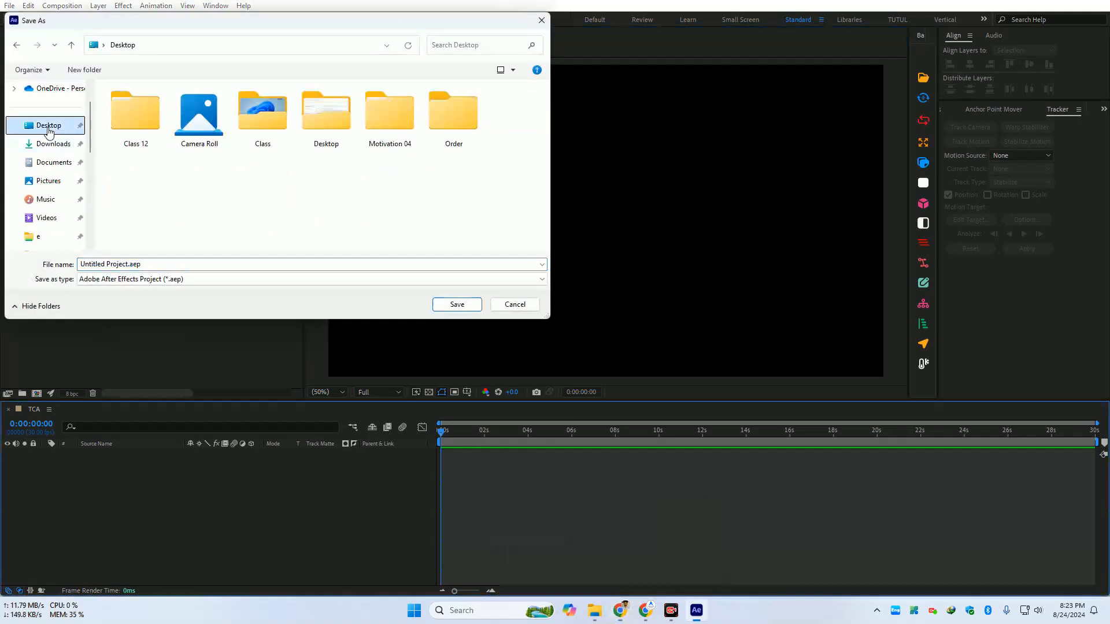
pyautogui.doubleClick(136, 113)
pyautogui.doubleClick(166, 121)
pyautogui.click(201, 268)
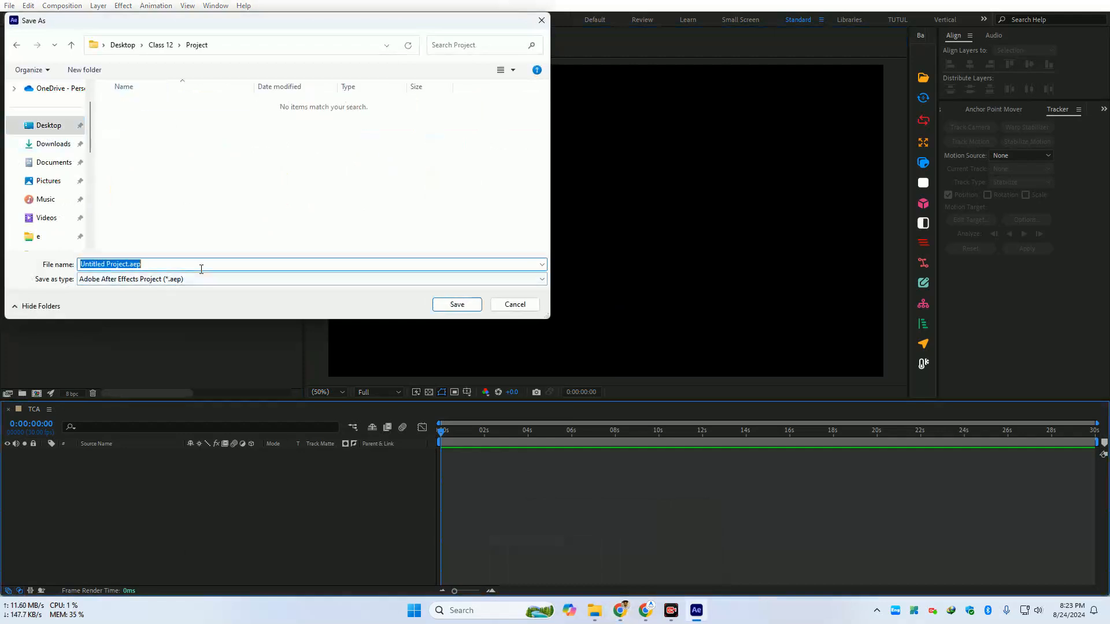
pyautogui.write('Class 0')
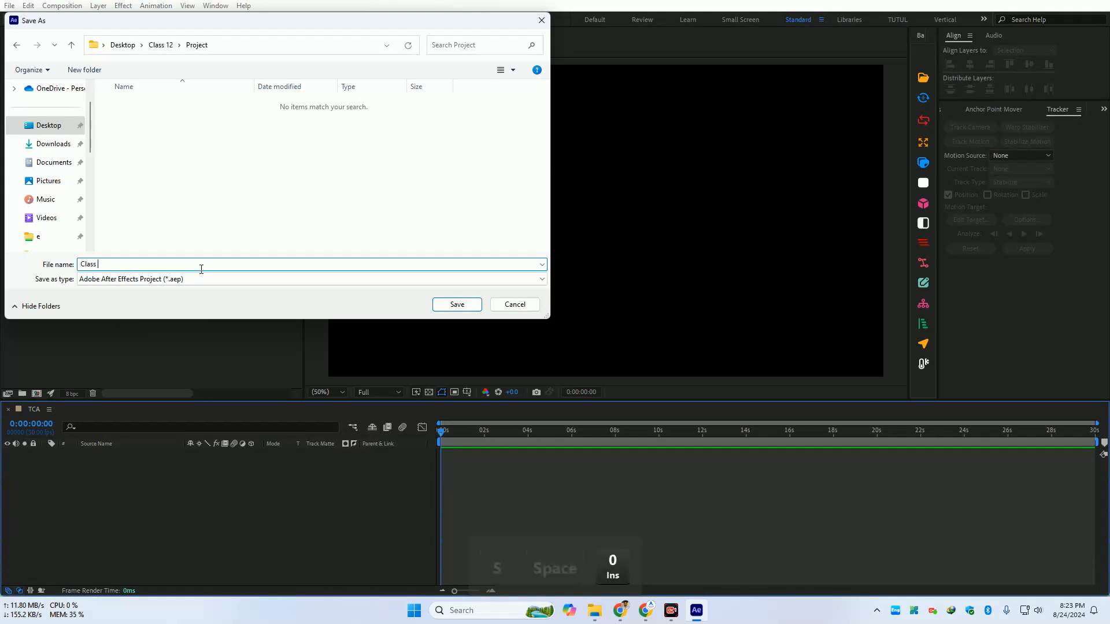
pyautogui.press('BackSpace')
pyautogui.write('12')
pyautogui.press('Return')
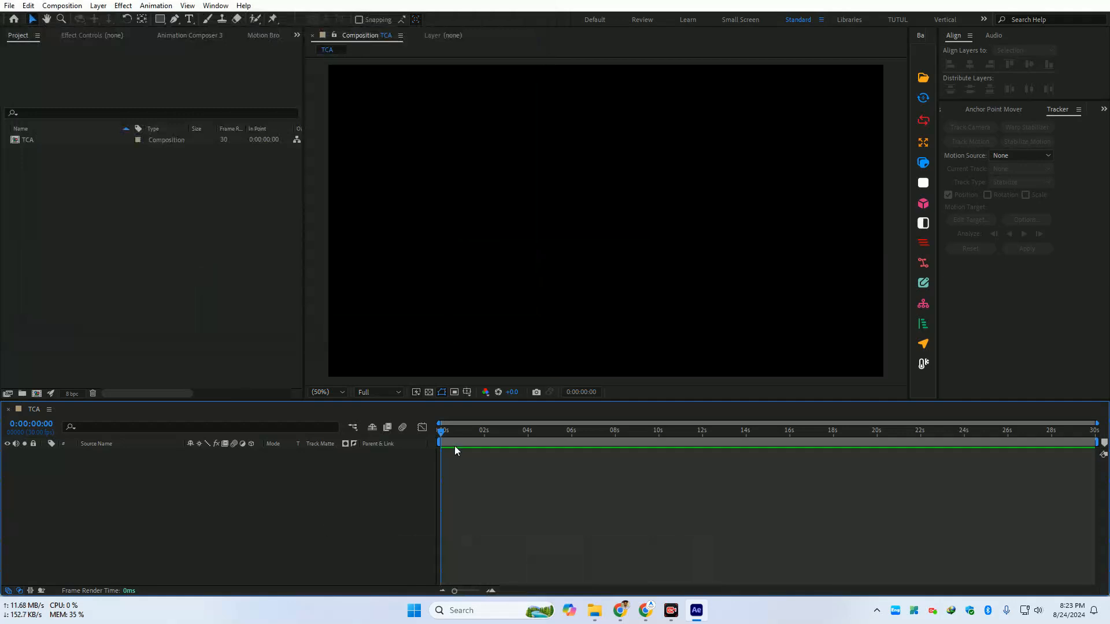
# Draw a rectangle shape in the upper part of the TCA composition and delete its layer
pyautogui.moveTo(441, 433); pyautogui.dragTo(373, 559)
pyautogui.click(167, 335)
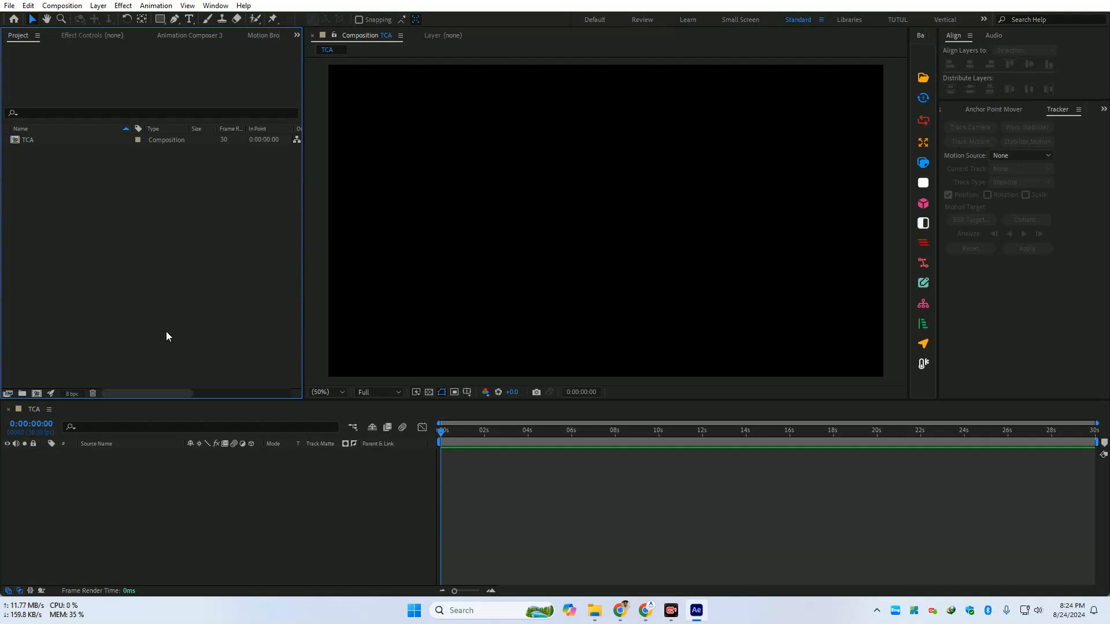
pyautogui.click(159, 19)
pyautogui.moveTo(487, 109); pyautogui.dragTo(592, 223)
pyautogui.click(123, 453)
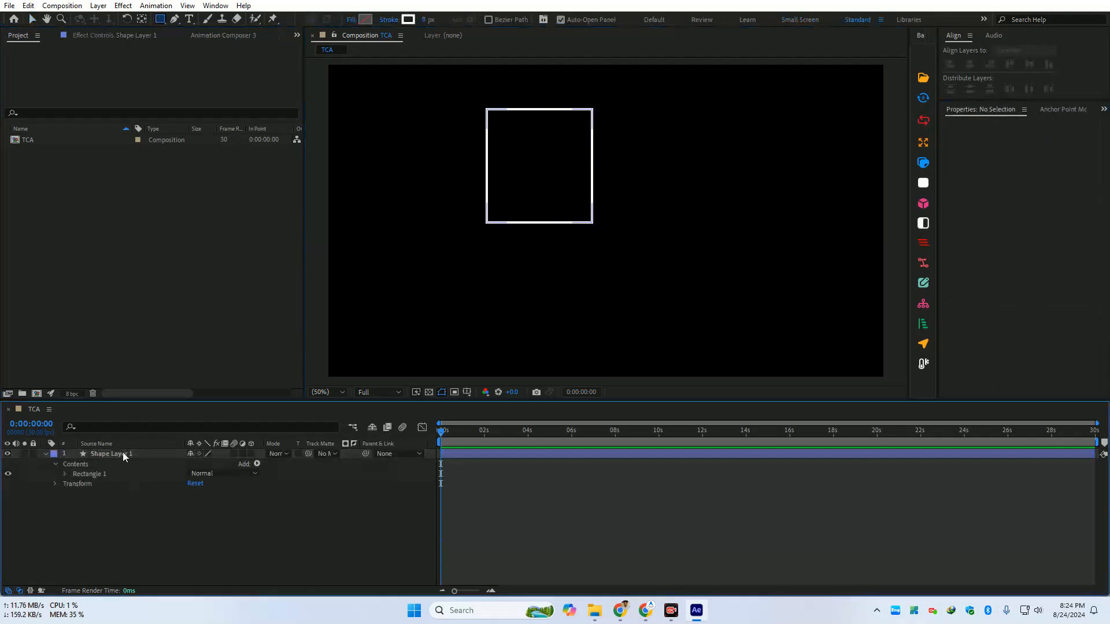
pyautogui.press('Delete')
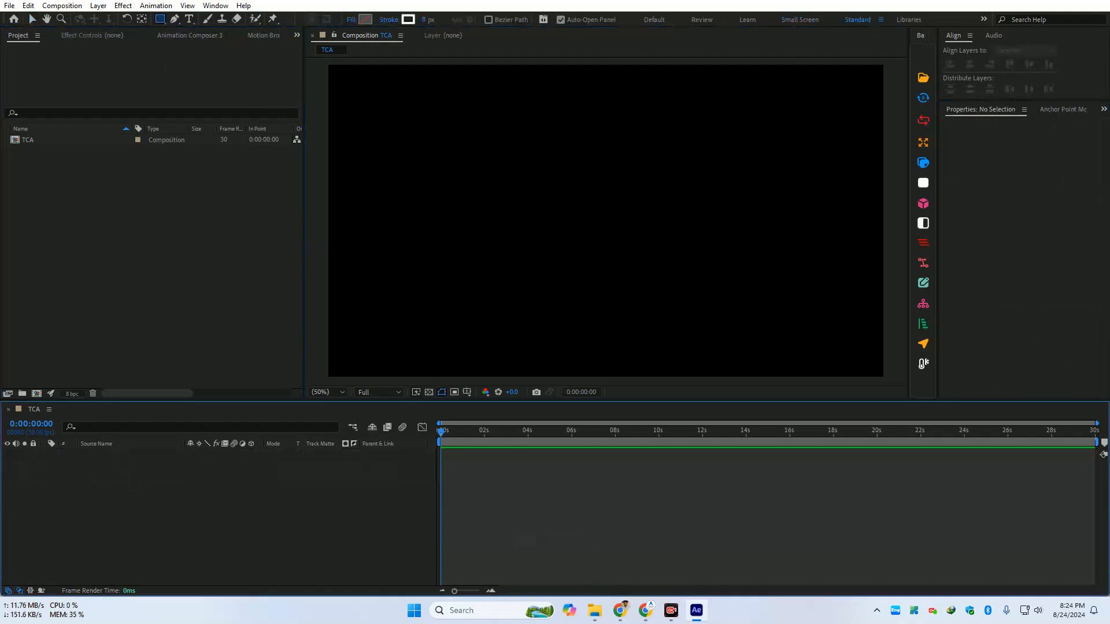
# Switch to the Professional Course Outlines sheet in Chrome to check the After Effects introduction topics, and return to After Effects
pyautogui.hotkey('alt', 'Tab')
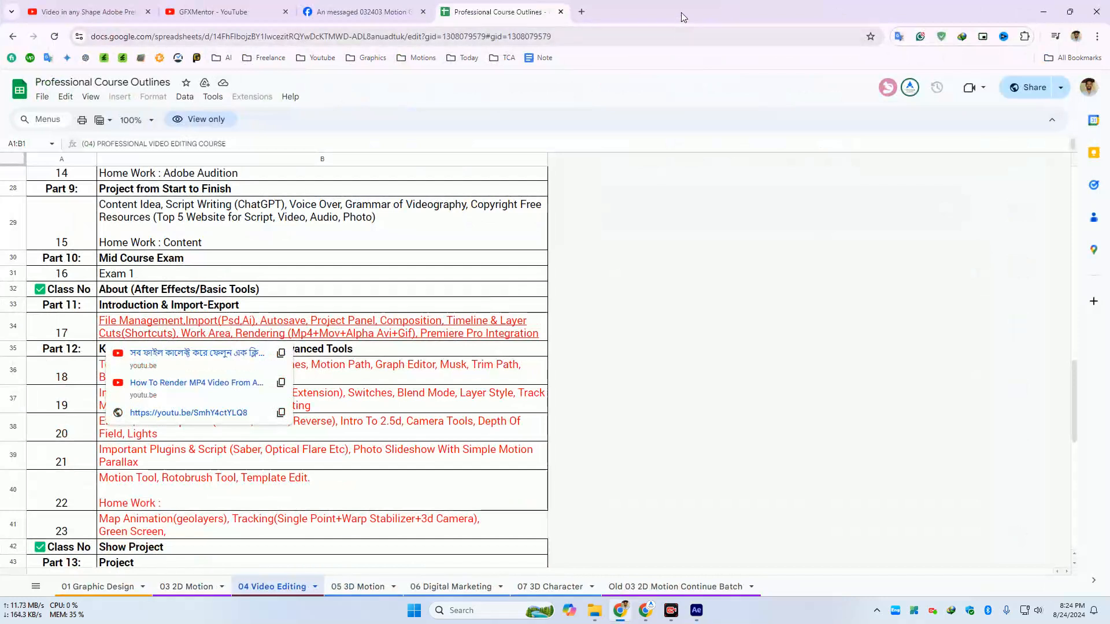
pyautogui.hotkey('alt', 'Tab')
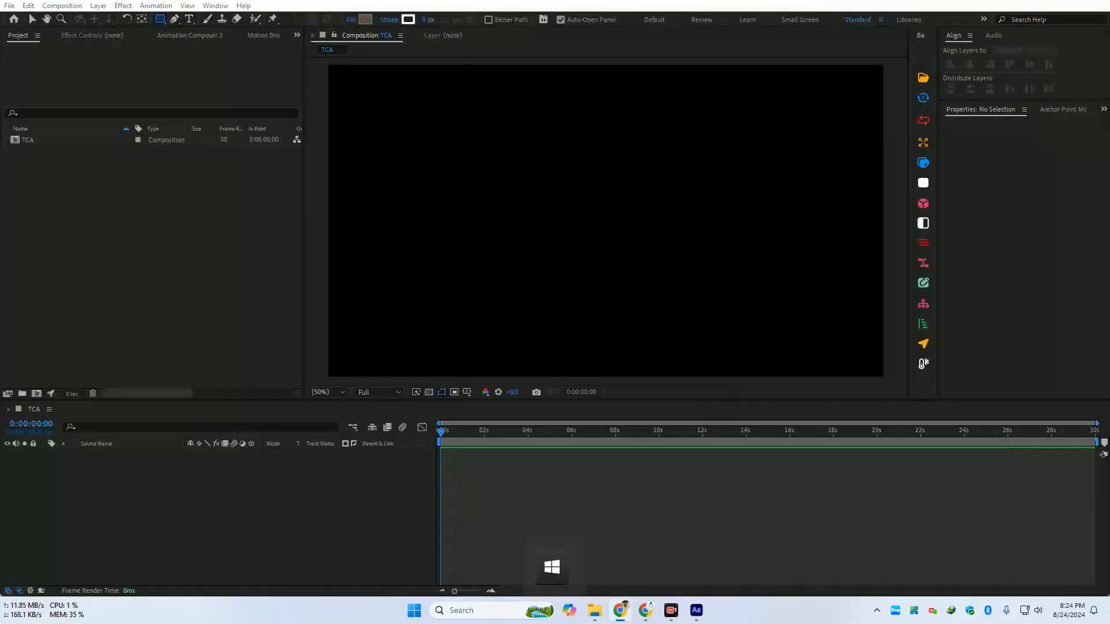
pyautogui.press('super+Right')
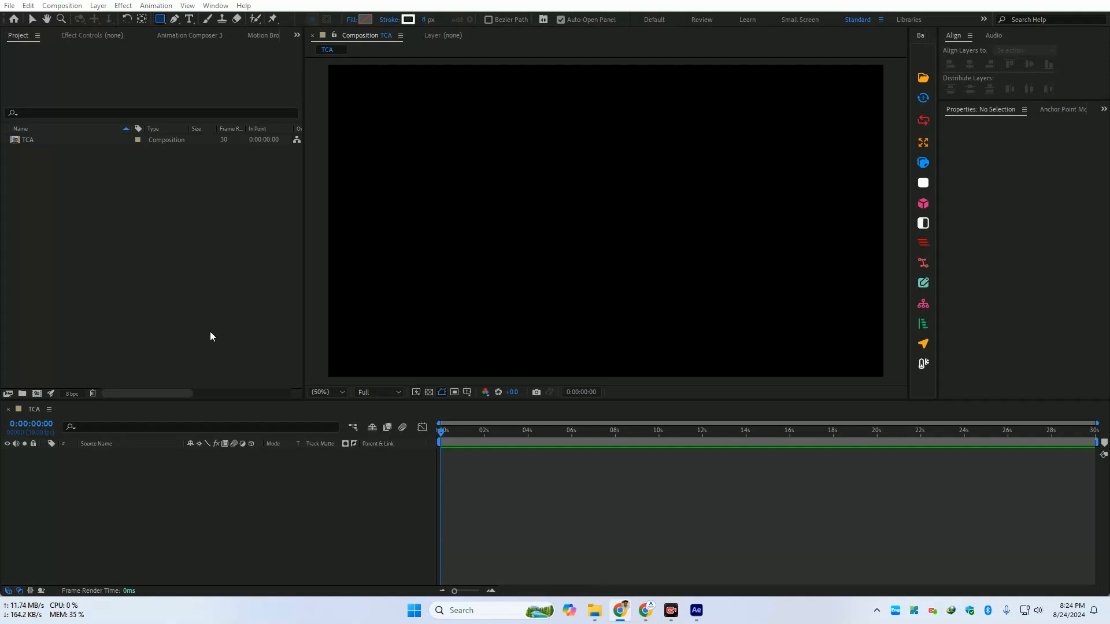
# Import Image (1).jpeg, Image (1).jpg, Image (1).png and Image (2).jpeg from the Wellaper folder on Gallery (D:), and delete them from the project
pyautogui.doubleClick(141, 258)
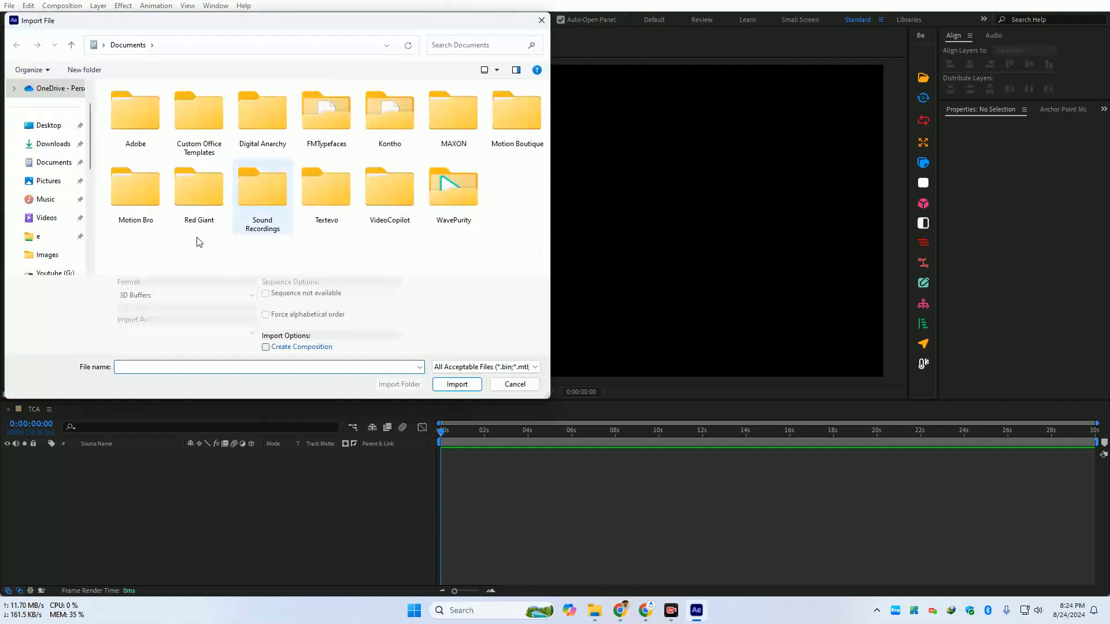
pyautogui.scroll(-5, 33, 239)
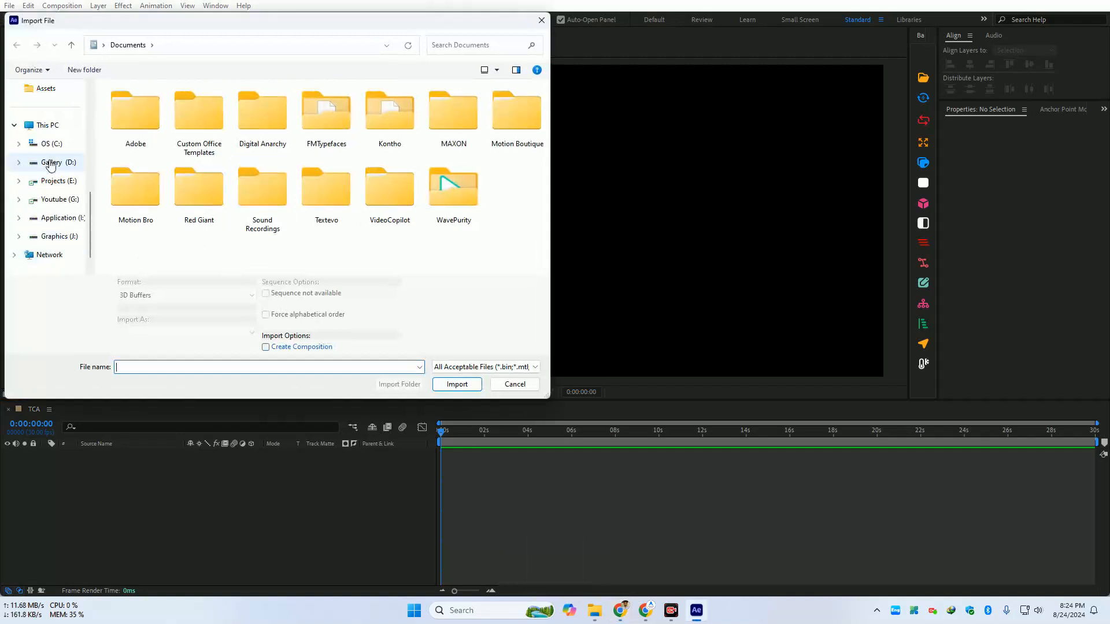
pyautogui.click(51, 163)
pyautogui.doubleClick(449, 152)
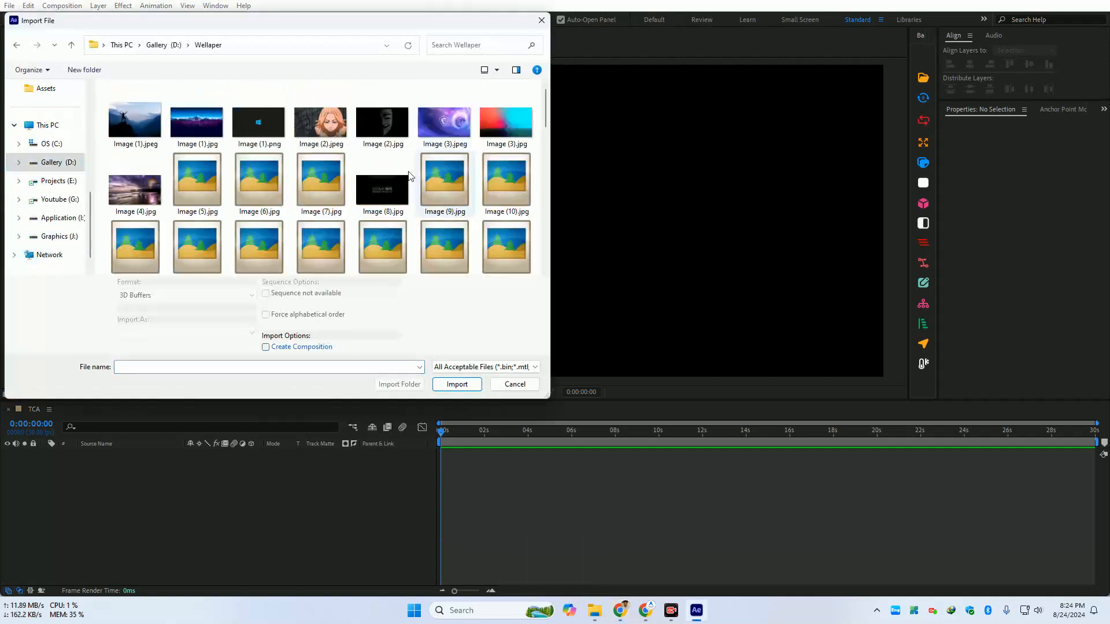
pyautogui.click(146, 138)
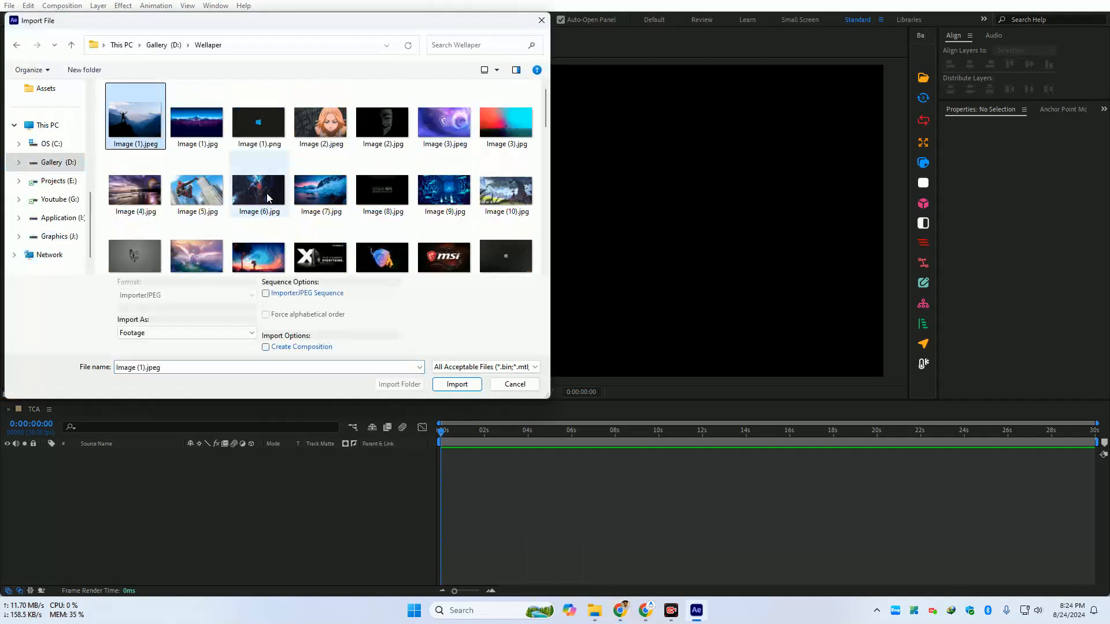
pyautogui.keyDown('shift'); pyautogui.click(321, 133); pyautogui.keyUp('shift')
pyautogui.click(460, 384)
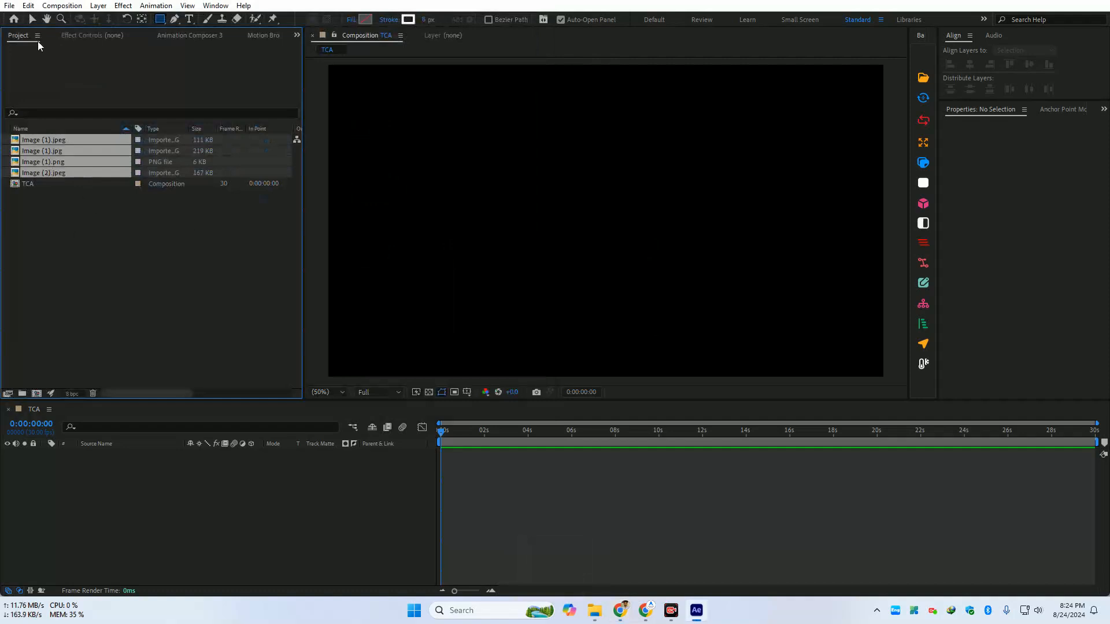
pyautogui.press('Delete')
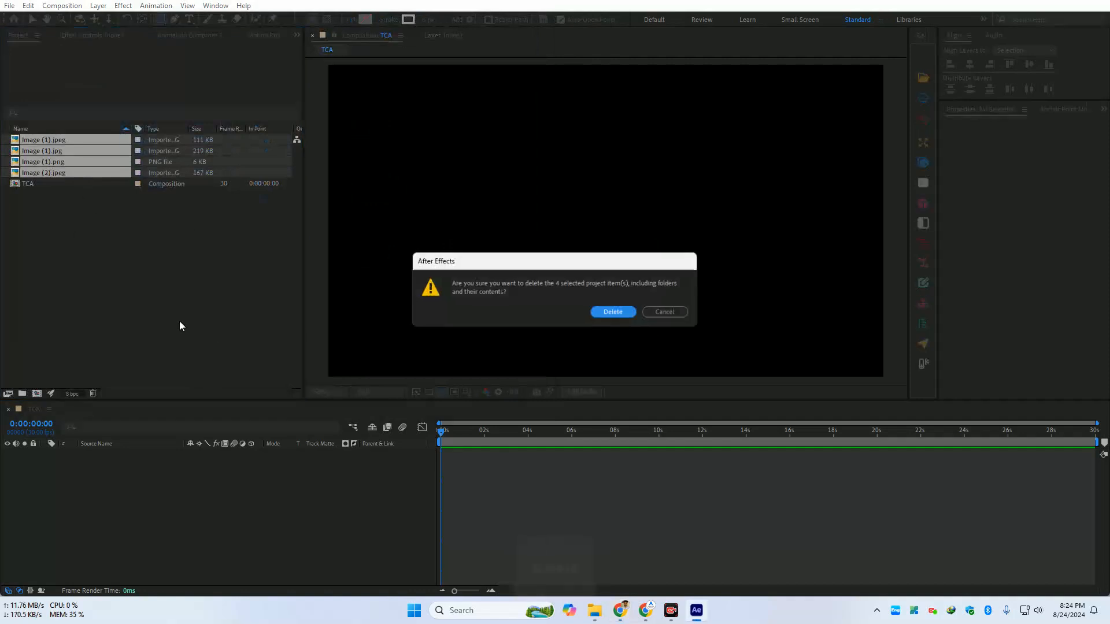
pyautogui.click(614, 313)
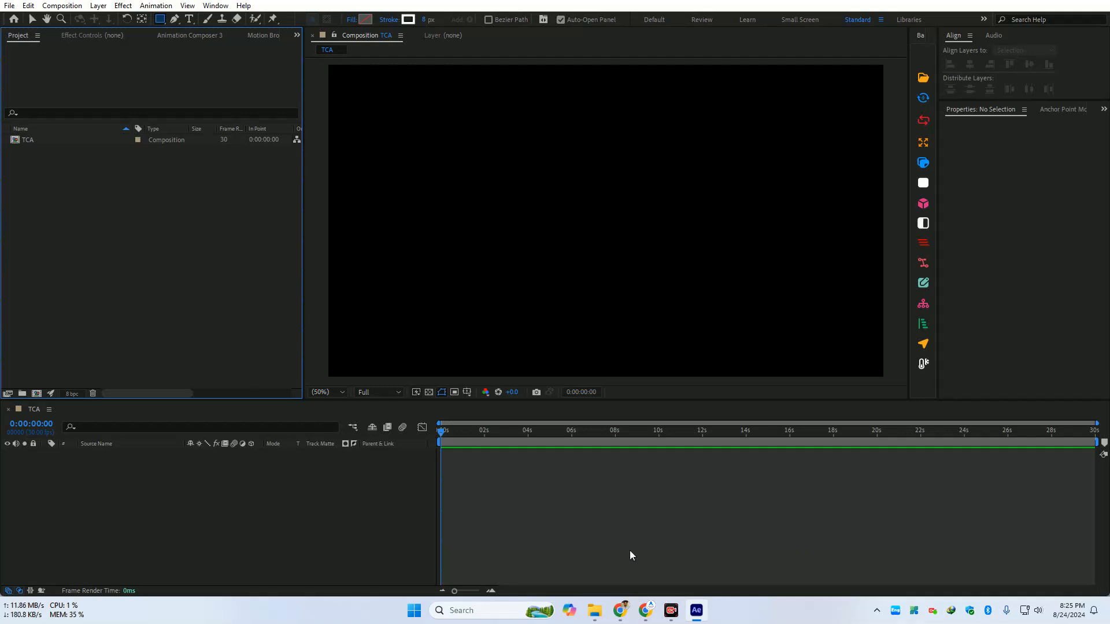
# Switch to File Explorer and look through the Youtube (G:), Projects (E:) and Desktop locations for files to import, closing with the window minimized
pyautogui.moveTo(595, 611)
pyautogui.moveTo(698, 530)
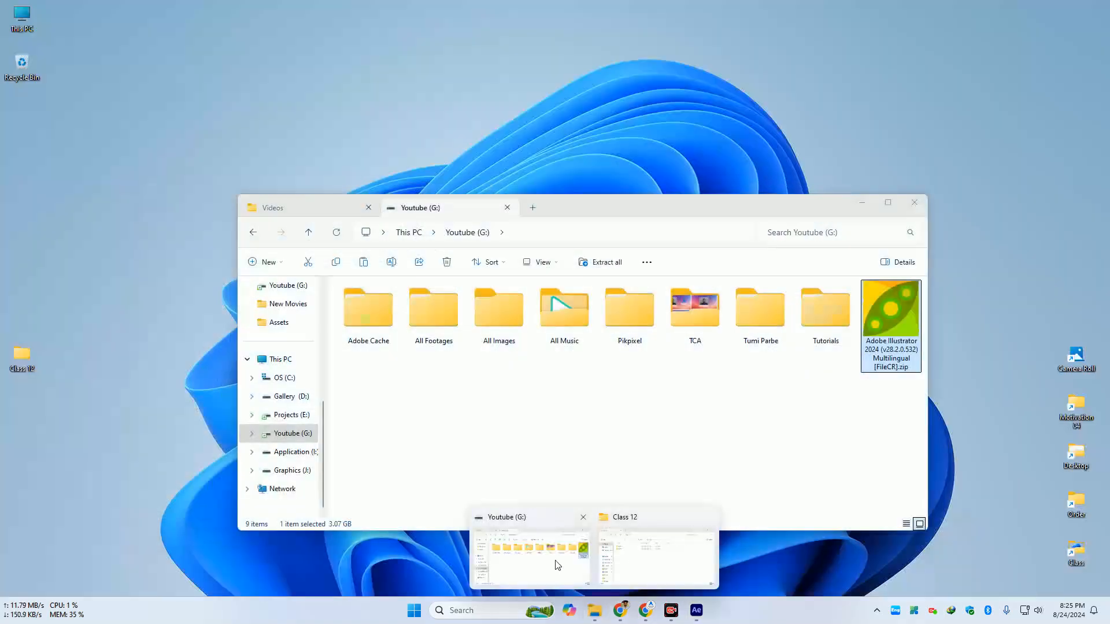
pyautogui.click(559, 559)
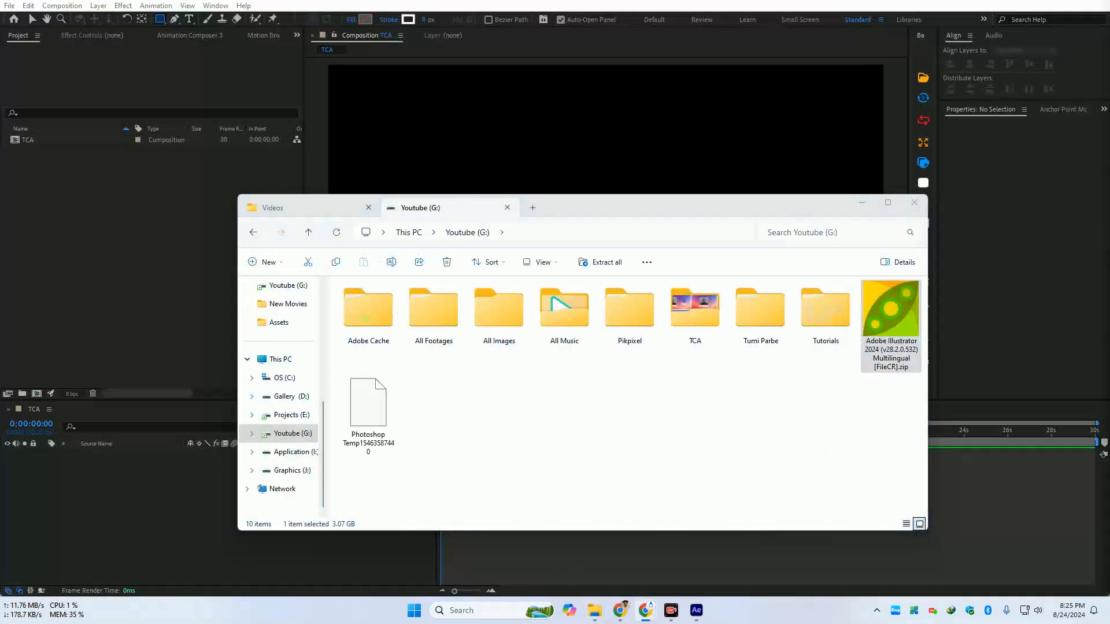
pyautogui.click(732, 460)
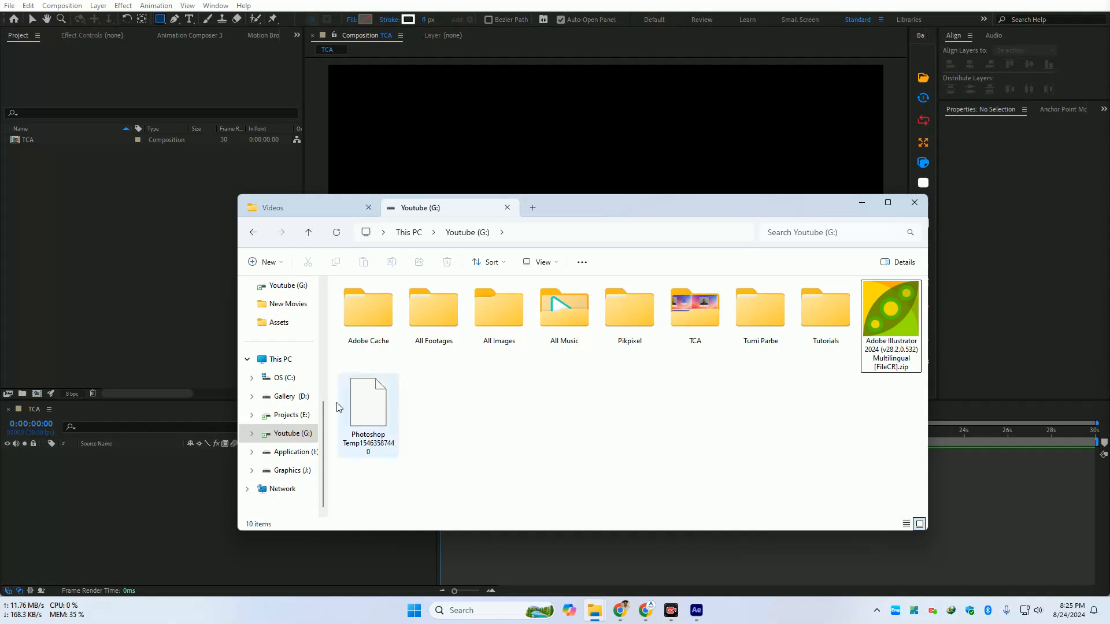
pyautogui.click(293, 415)
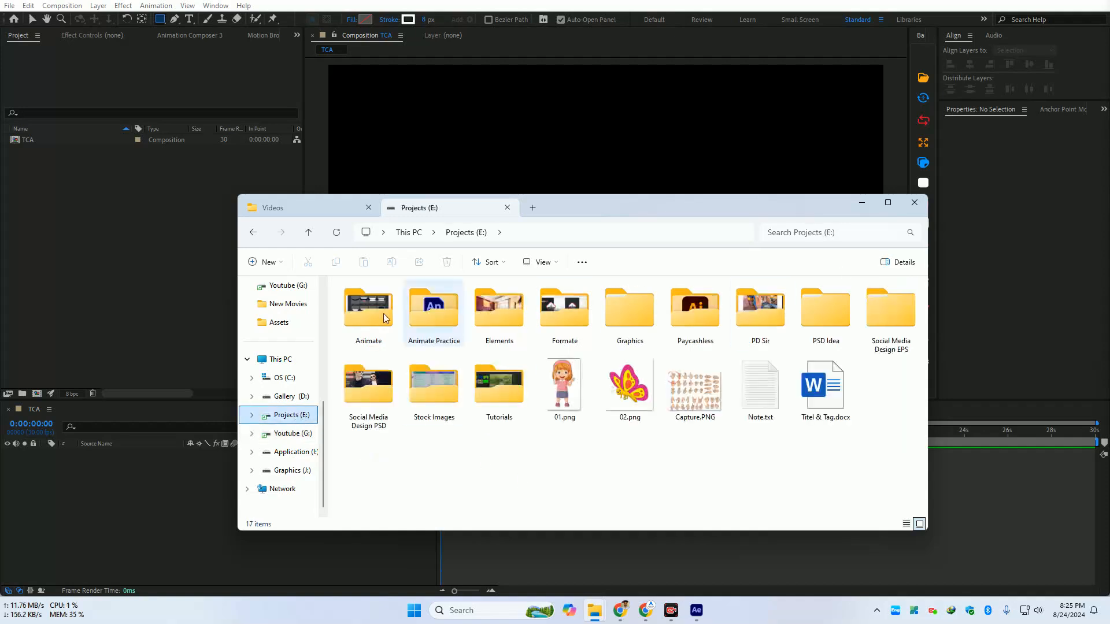
pyautogui.scroll(5, 288, 387)
pyautogui.click(289, 363)
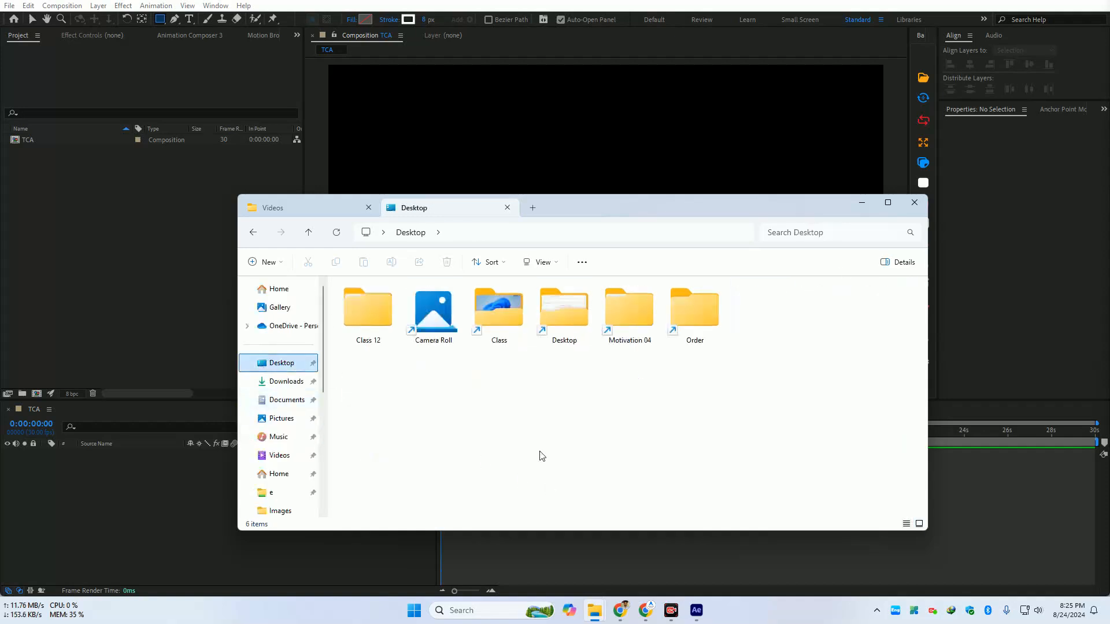
pyautogui.click(858, 210)
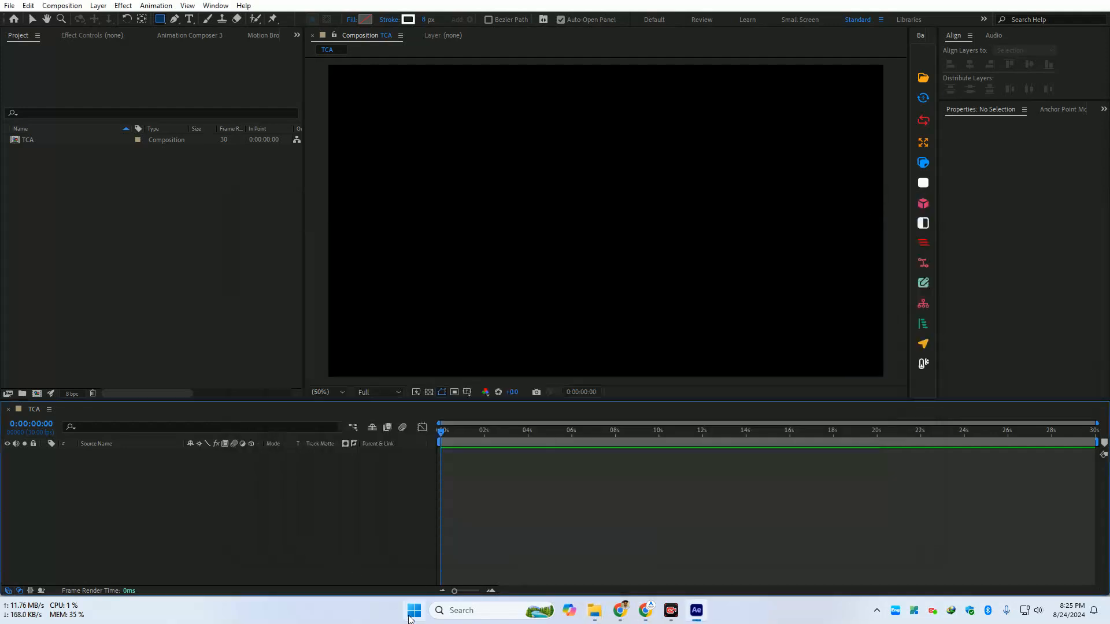
# Launch Adobe Illustrator
pyautogui.click(414, 610)
pyautogui.click(472, 271)
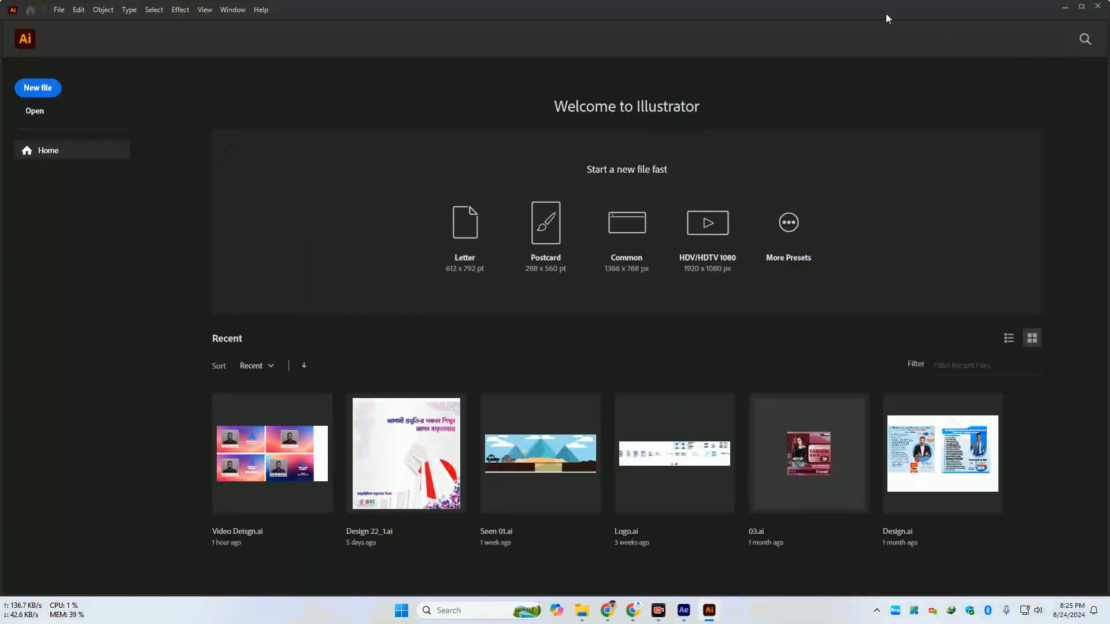
# Maximize the Illustrator window and start a new document named Traffic Light
pyautogui.doubleClick(809, 6)
pyautogui.moveTo(808, 12); pyautogui.dragTo(808, 2)
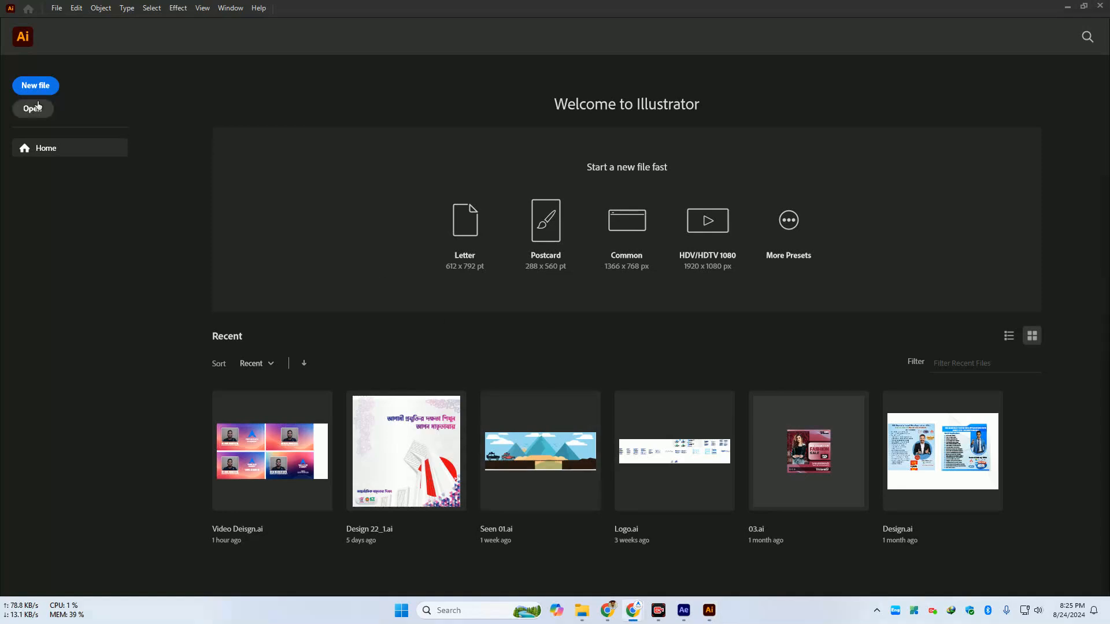
pyautogui.click(48, 85)
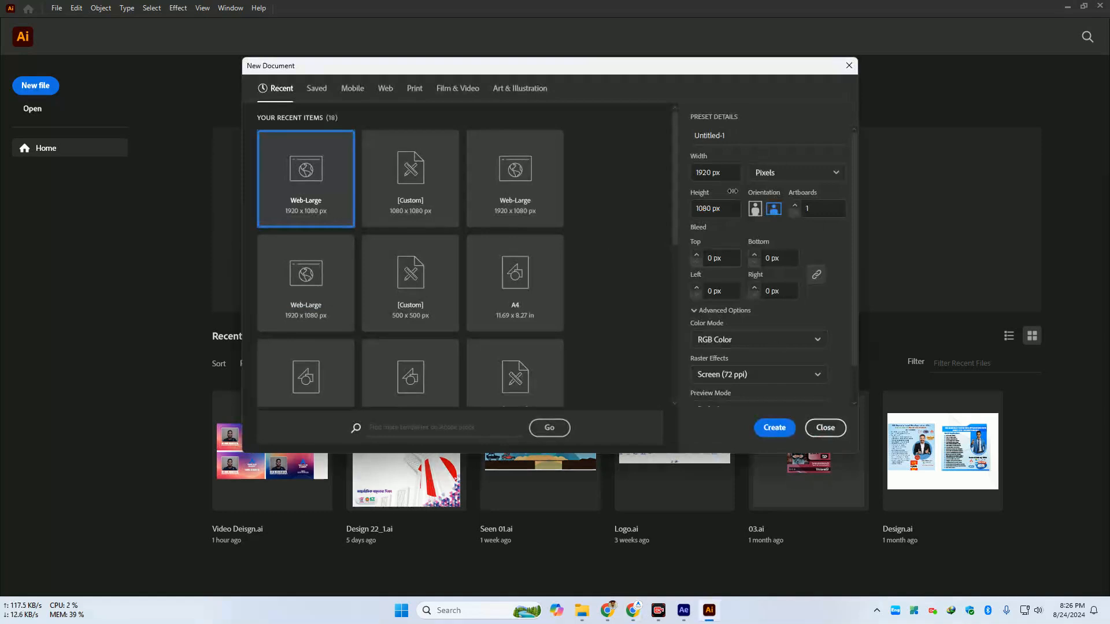
pyautogui.click(724, 206)
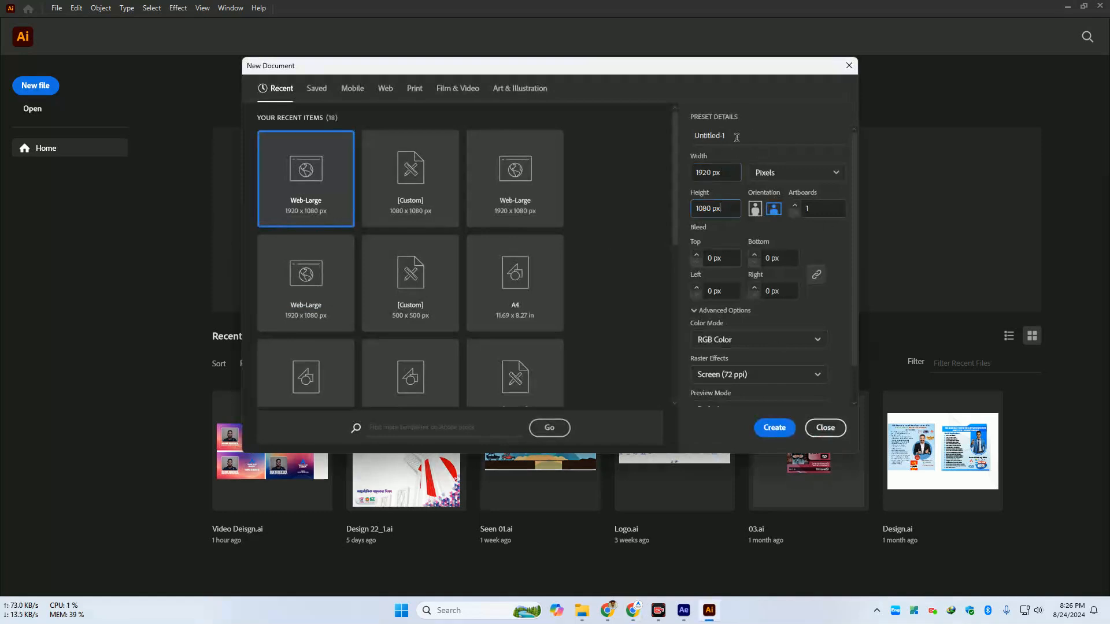
pyautogui.tripleClick(702, 135)
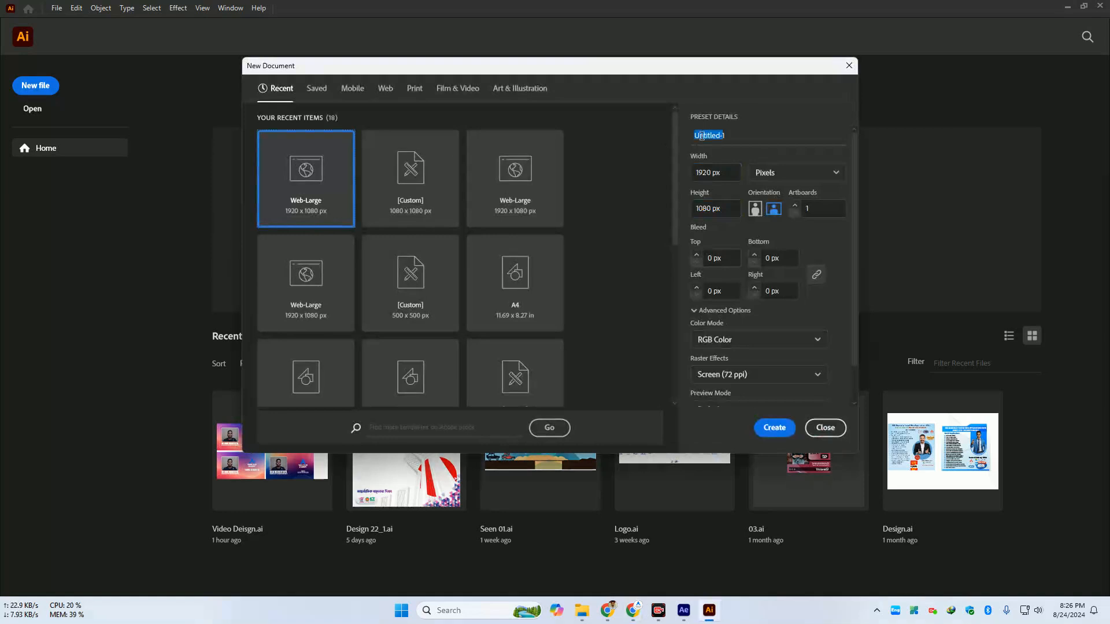
pyautogui.hotkey('ctrl', 'a')
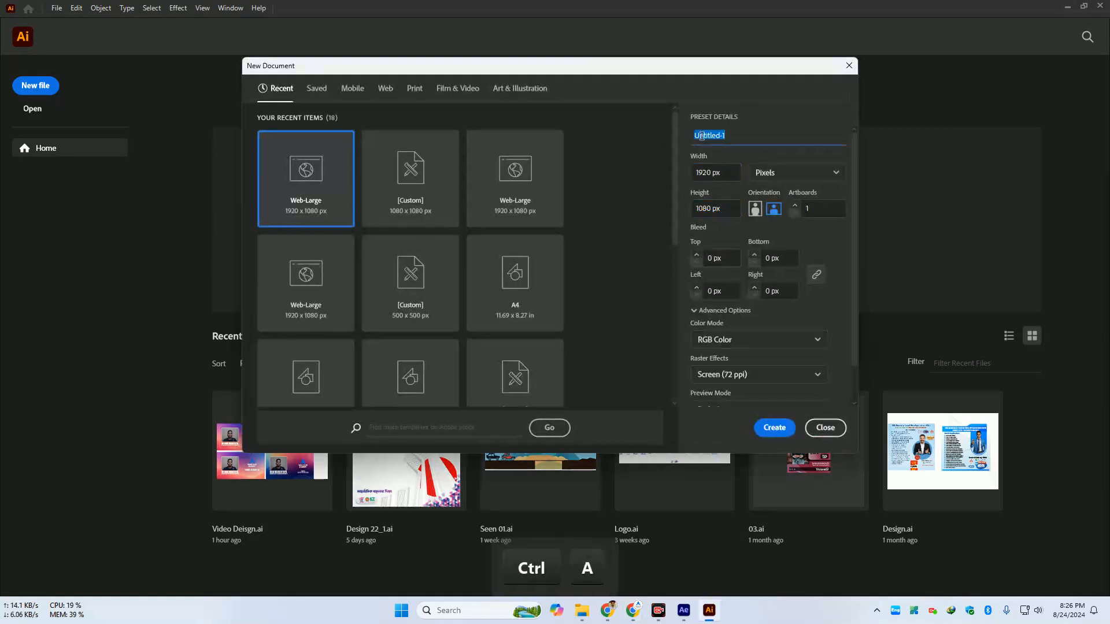
pyautogui.write('Tra')
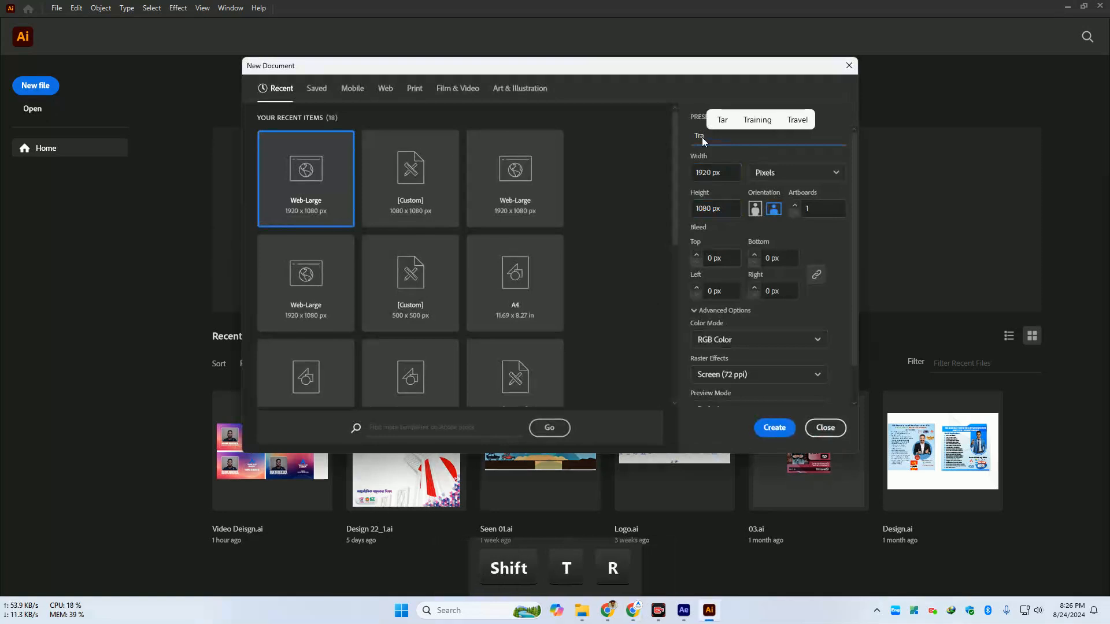
pyautogui.write('ff')
pyautogui.press('Return')
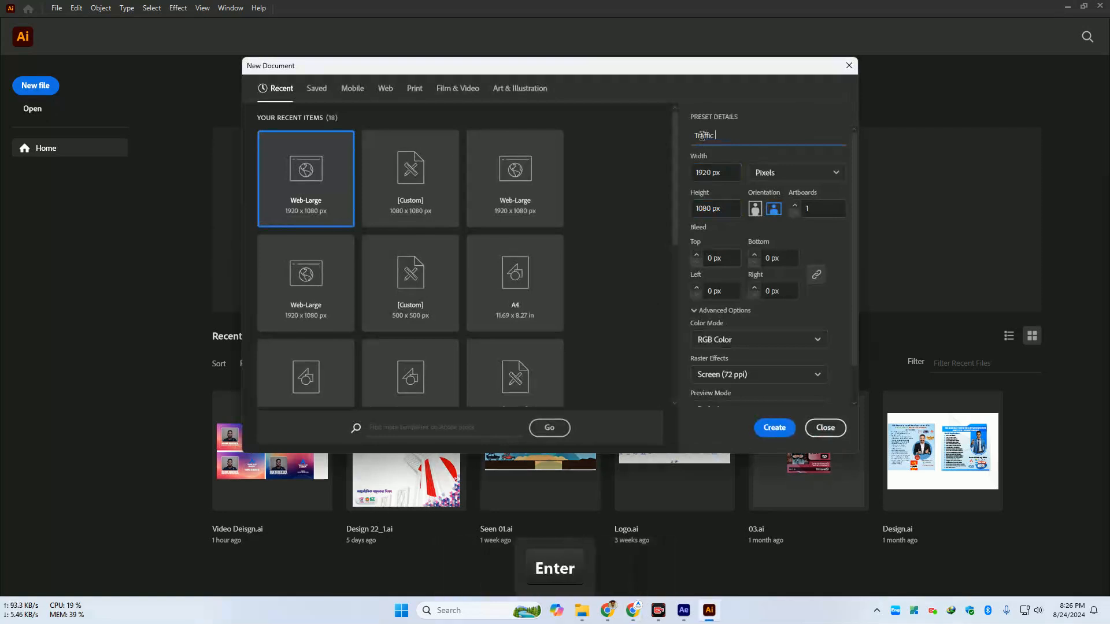
pyautogui.write('Light')
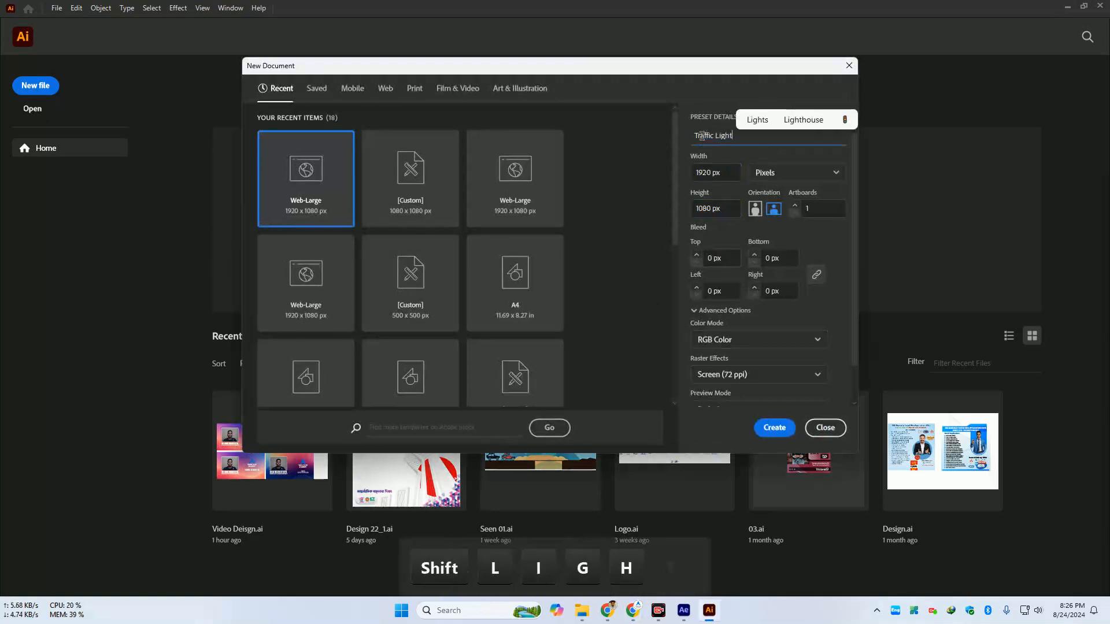
# Create the Traffic Light document at 1920 × 1080 px in RGB color
pyautogui.click(725, 172)
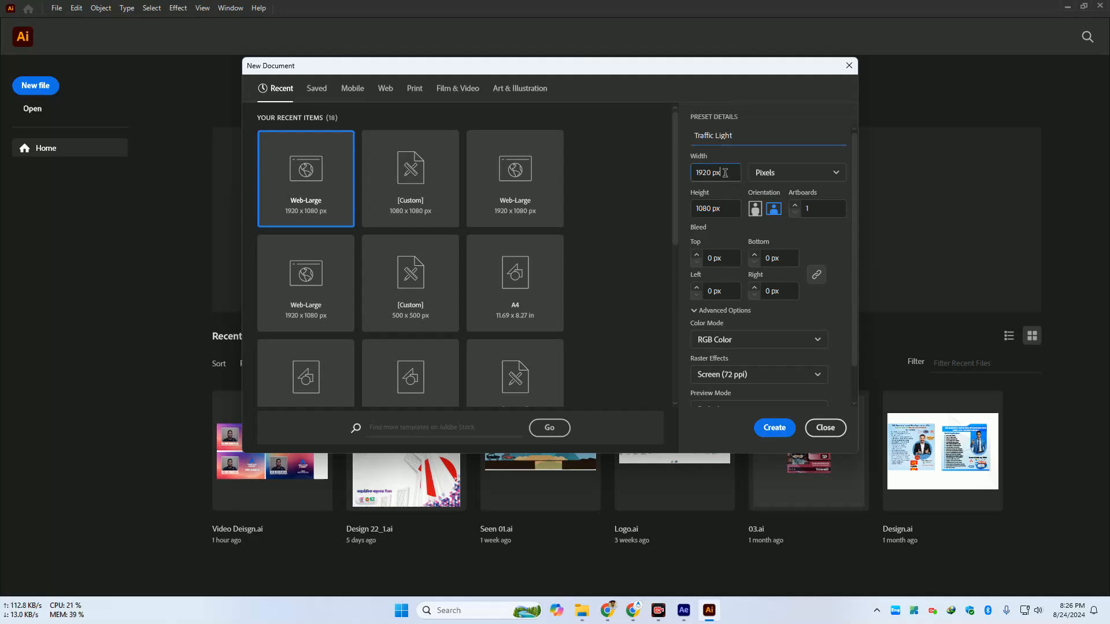
pyautogui.click(729, 209)
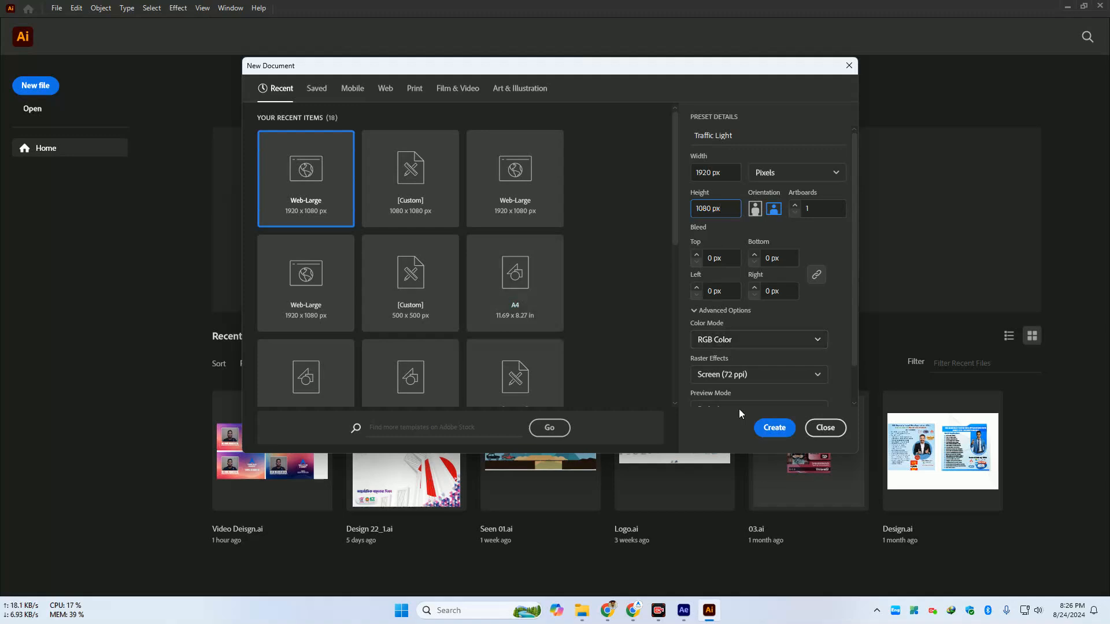
pyautogui.click(773, 431)
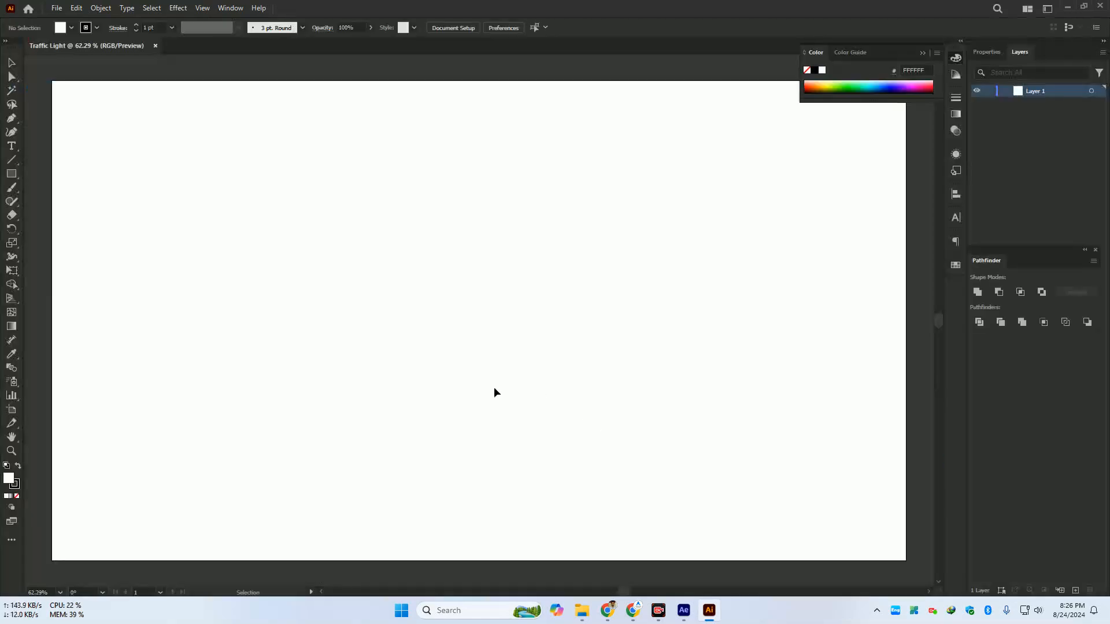
pyautogui.moveTo(553, 359); pyautogui.dragTo(544, 389)
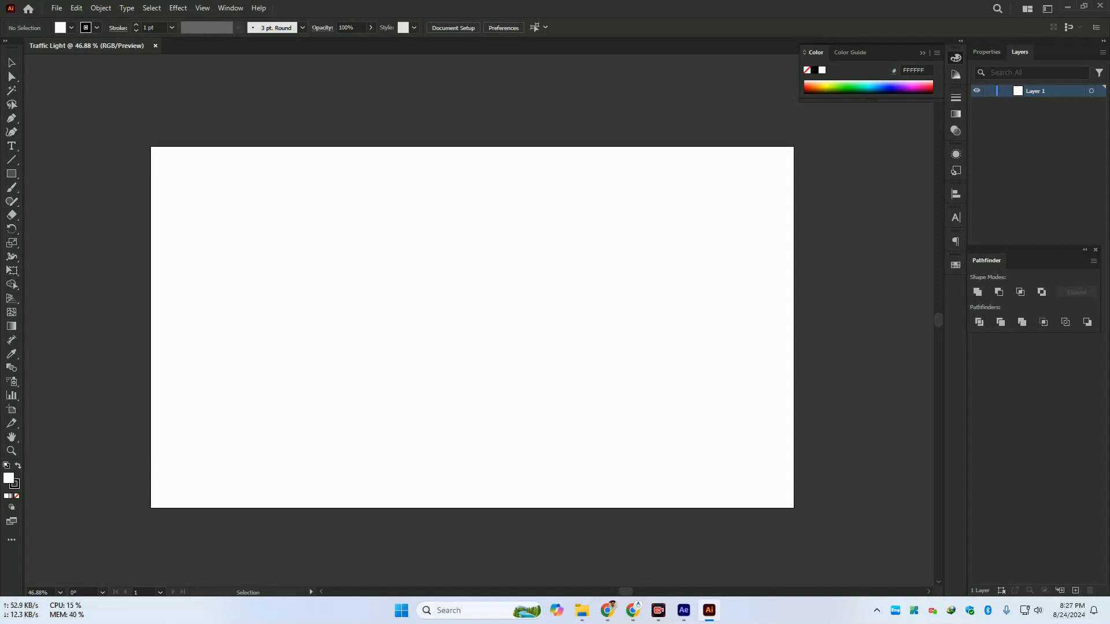
# Switch to Chrome and search for a traffic light reference
pyautogui.click(607, 611)
pyautogui.press('r')
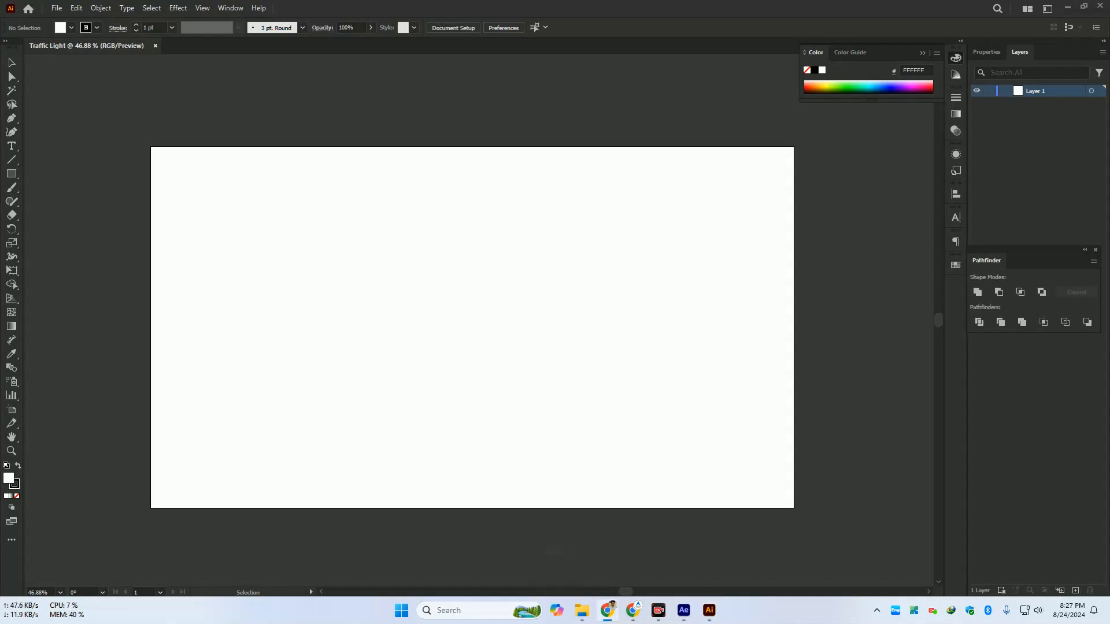
pyautogui.press('f')
pyautogui.press('i')
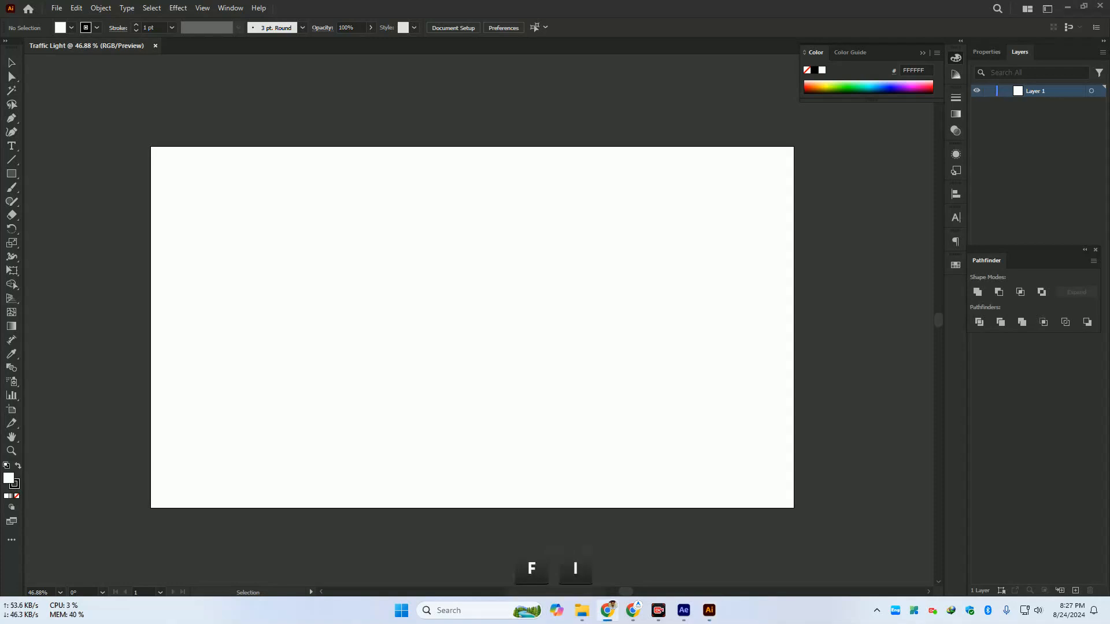
pyautogui.press('Down')
pyautogui.press('space')
pyautogui.press('l')
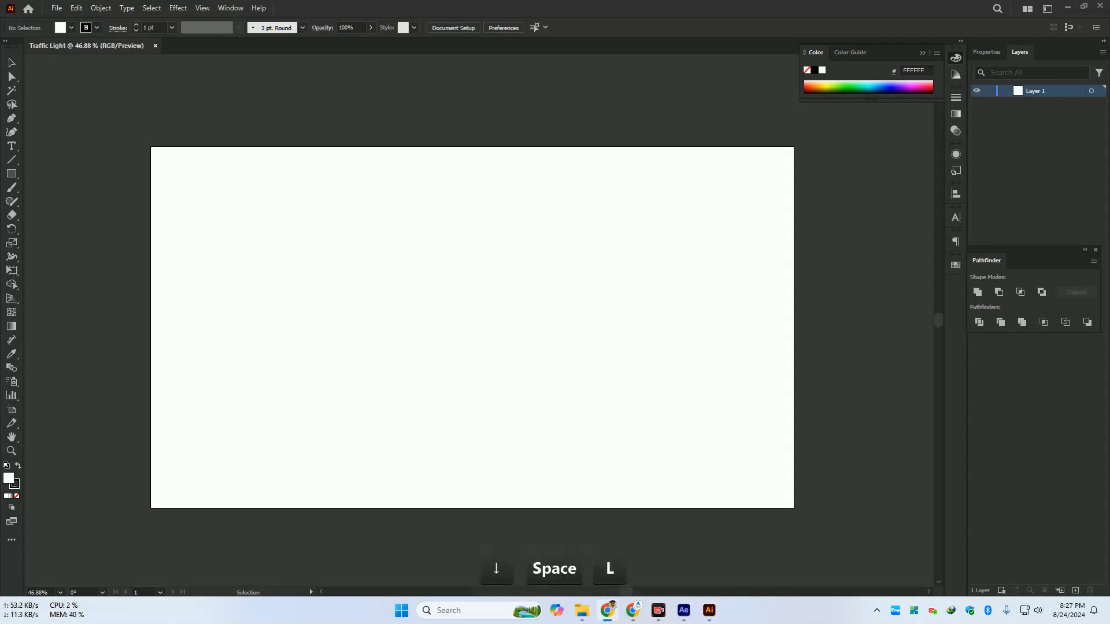
pyautogui.press('i')
pyautogui.press('Return')
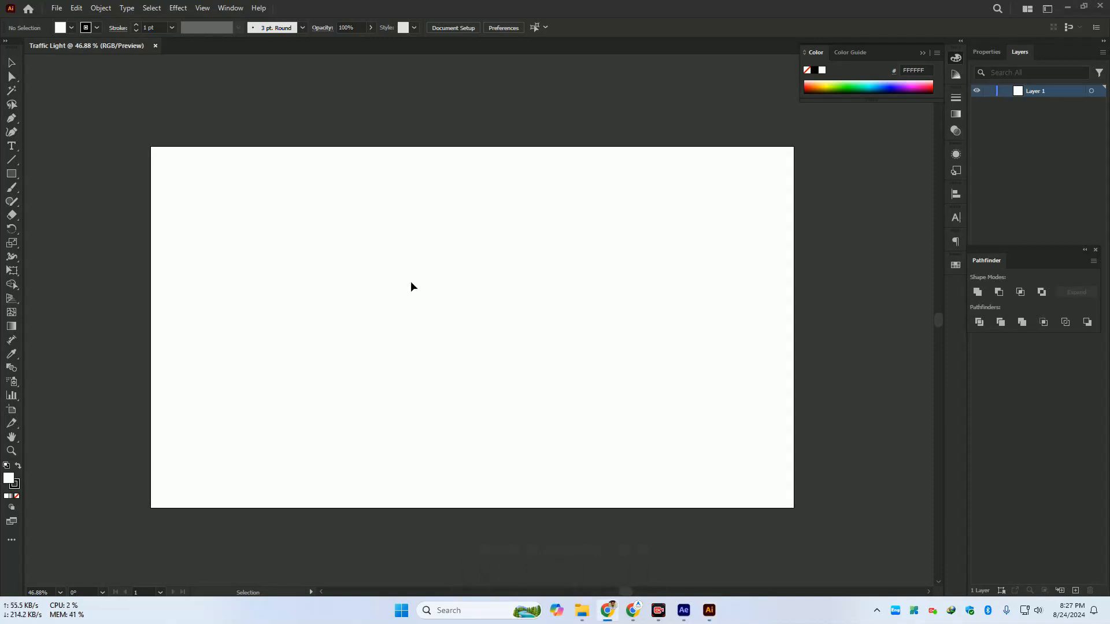
# In Illustrator, draw a ground bar about 1631 × 21 px near the artboard's lower edge, filled black with no stroke
pyautogui.moveTo(15, 175); pyautogui.dragTo(52, 174)
pyautogui.moveTo(196, 454); pyautogui.dragTo(743, 461)
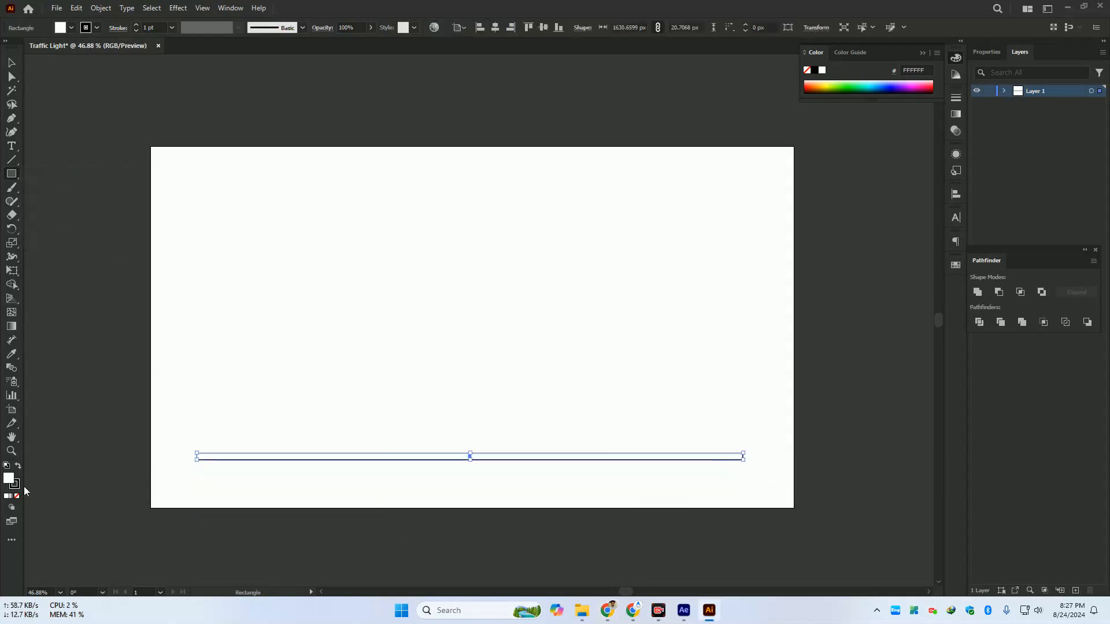
pyautogui.click(18, 467)
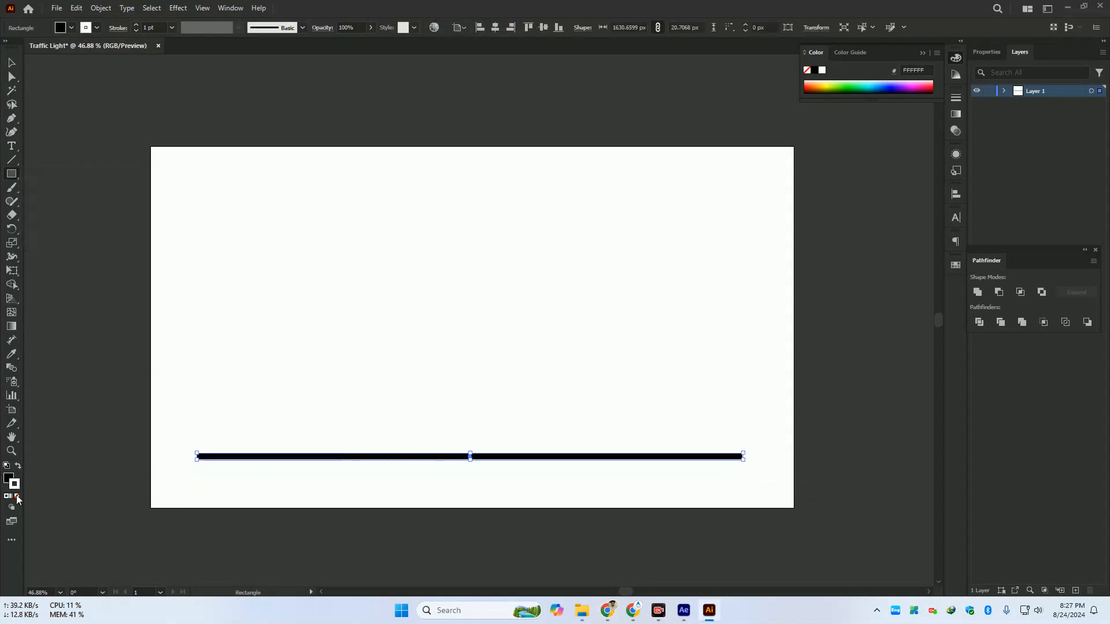
pyautogui.click(17, 496)
pyautogui.click(11, 63)
pyautogui.click(348, 408)
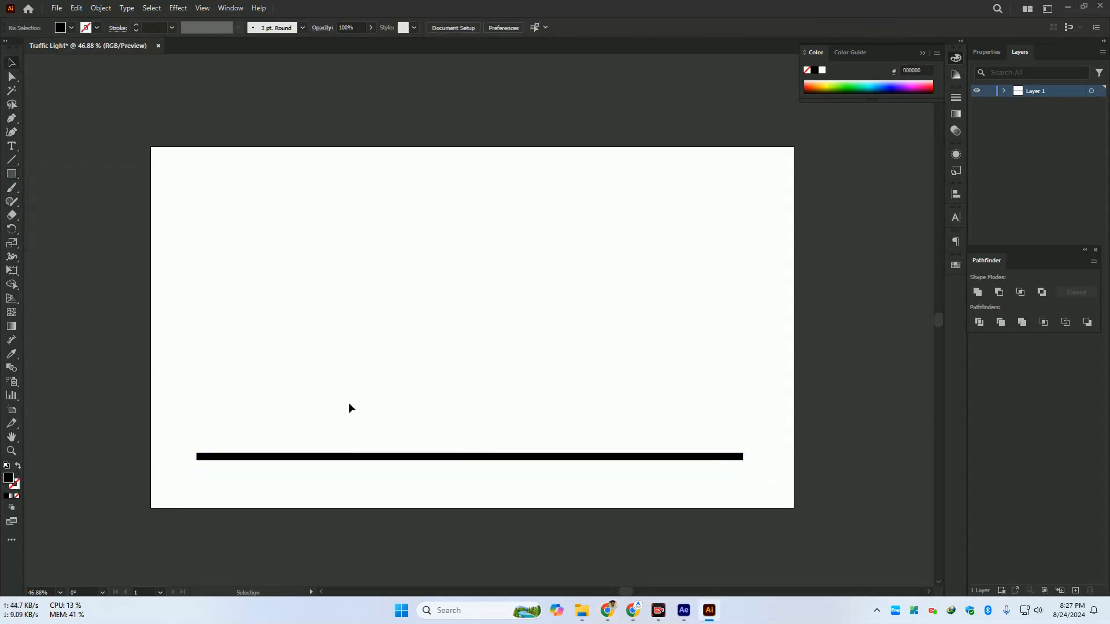
# Fully round the corners at both ends of the black ground bar
pyautogui.hotkey('ctrl', 'space')
pyautogui.moveTo(200, 466); pyautogui.dragTo(303, 495)
pyautogui.click(283, 492)
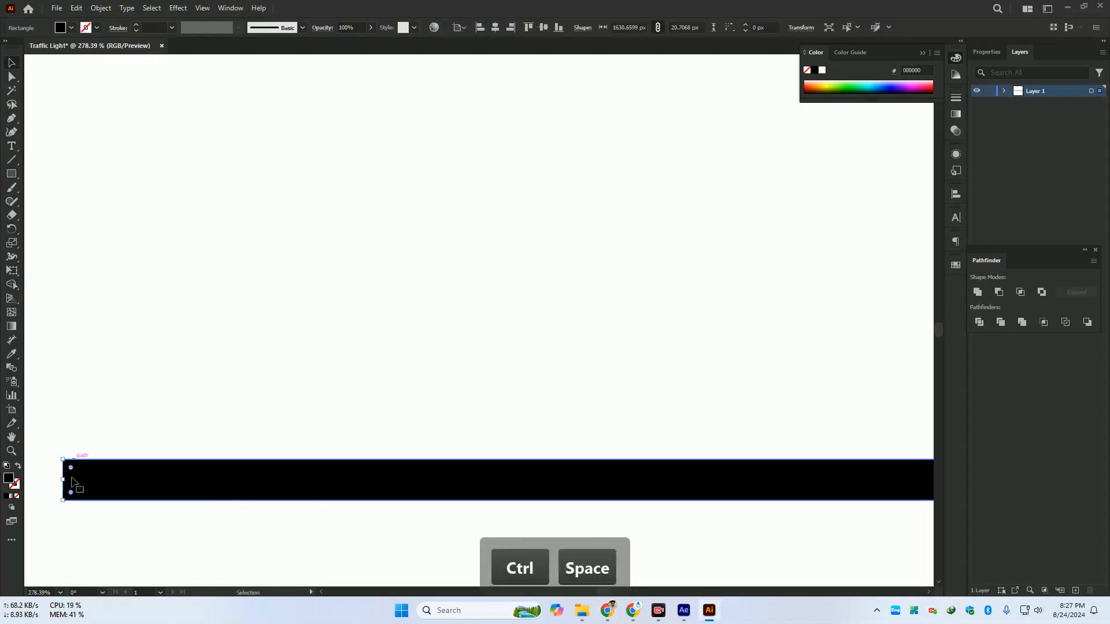
pyautogui.moveTo(70, 467); pyautogui.dragTo(92, 485)
pyautogui.click(406, 348)
pyautogui.hotkey('ctrl', 'space')
pyautogui.moveTo(495, 315); pyautogui.dragTo(484, 389)
pyautogui.moveTo(484, 389); pyautogui.dragTo(449, 407)
pyautogui.hotkey('ctrl', 'space')
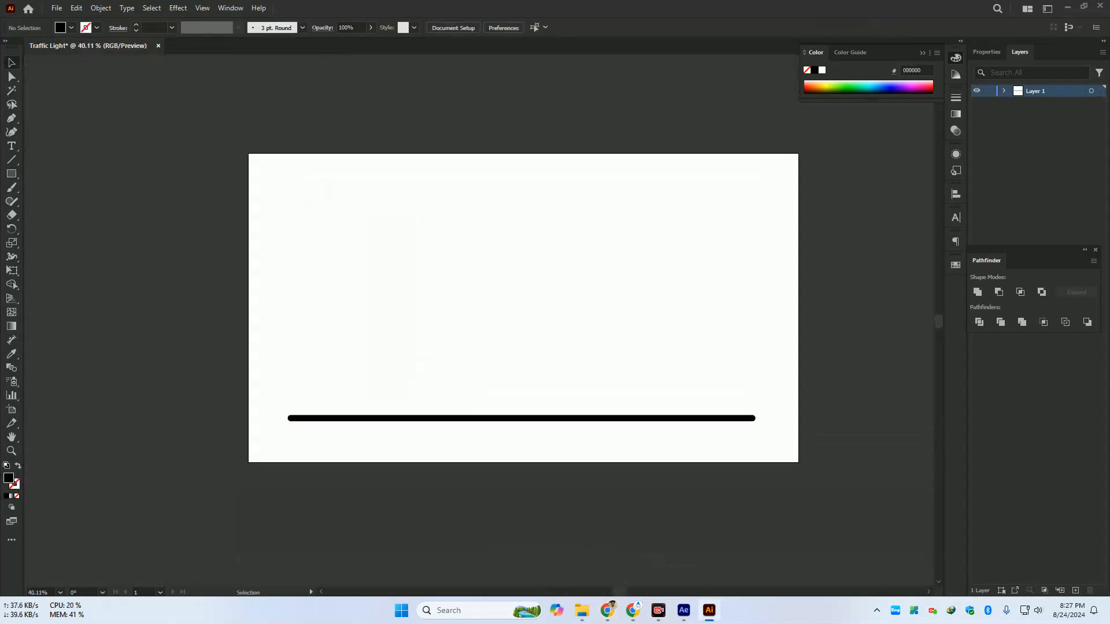
# Draw a black vertical post about 56 × 718 px standing on the ground bar, and align their horizontal centers
pyautogui.click(10, 175)
pyautogui.moveTo(497, 209); pyautogui.dragTo(514, 416)
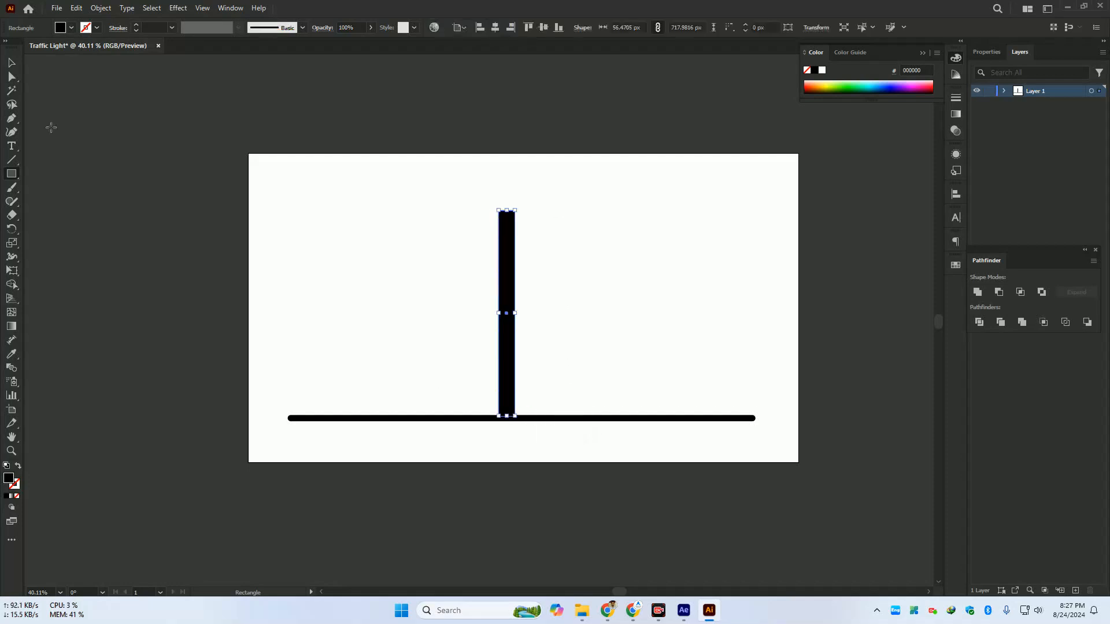
pyautogui.click(12, 62)
pyautogui.moveTo(334, 228); pyautogui.dragTo(531, 438)
pyautogui.click(495, 28)
pyautogui.click(706, 305)
pyautogui.hotkey('ctrl', 'space')
pyautogui.click(530, 448)
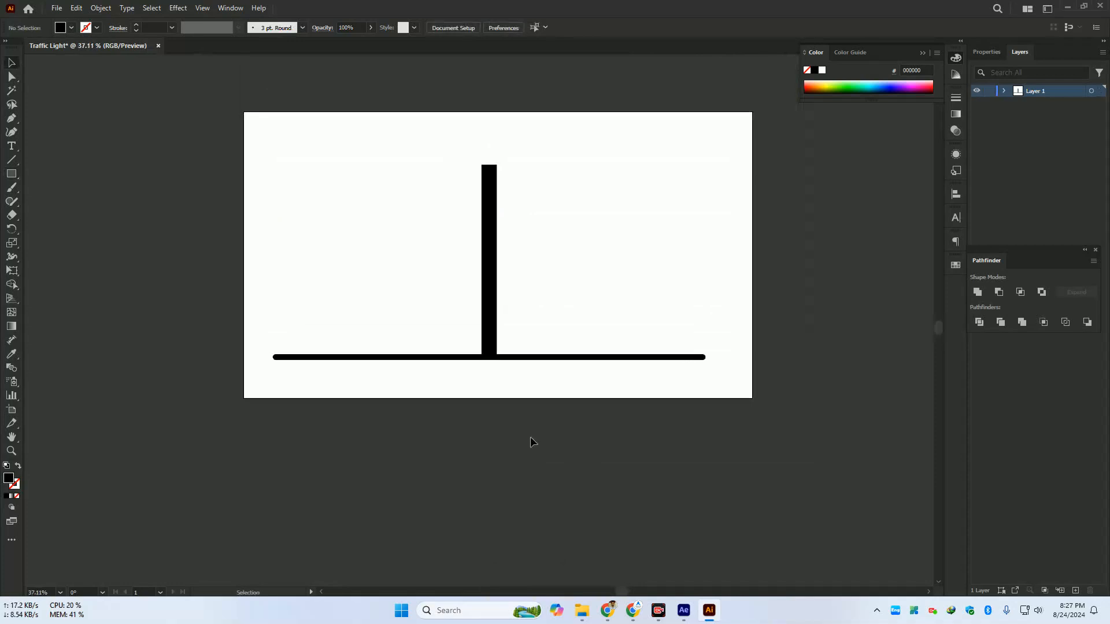
# Extend the post upward to a height of about 729 px and fully round its two top corners
pyautogui.hotkey('ctrl', 'space')
pyautogui.moveTo(498, 312)
pyautogui.mouseDown()
pyautogui.moveTo(490, 292)
pyautogui.moveTo(503, 288)
pyautogui.moveTo(486, 303)
pyautogui.mouseUp()
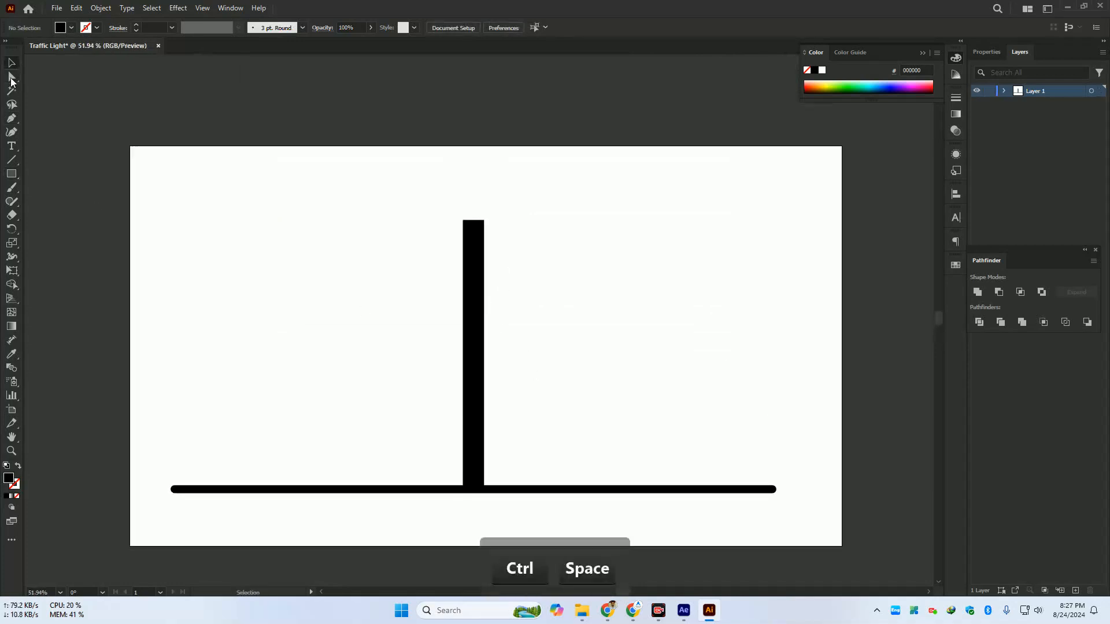
pyautogui.click(11, 76)
pyautogui.moveTo(436, 205); pyautogui.dragTo(501, 246)
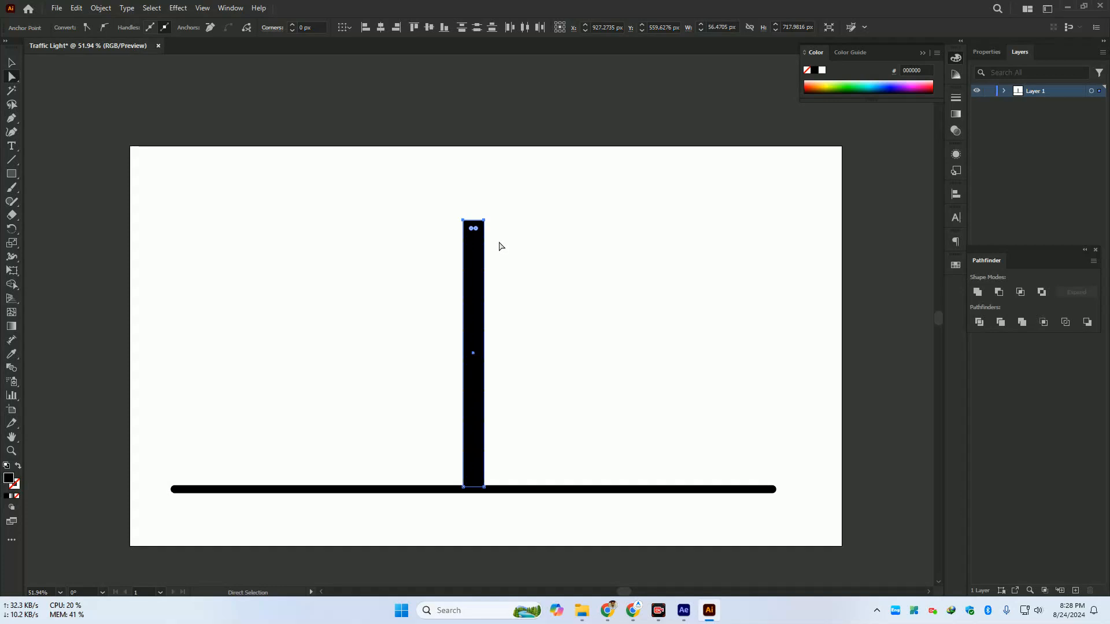
pyautogui.press('Up')
pyautogui.press('Up')
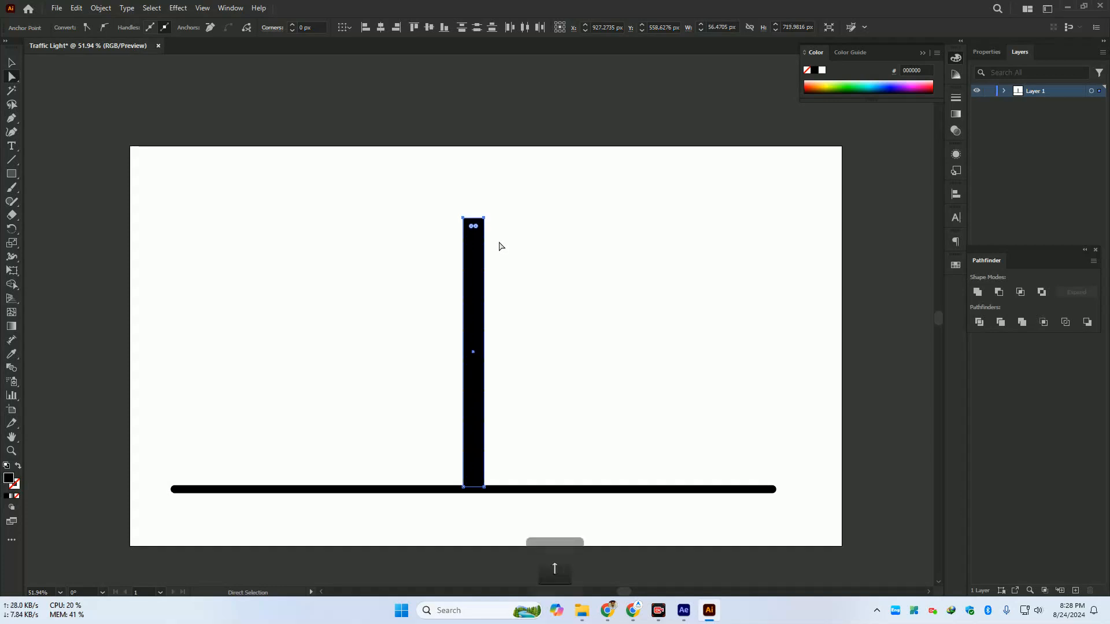
pyautogui.press('Up')
pyautogui.press('Up')
pyautogui.press('Up')
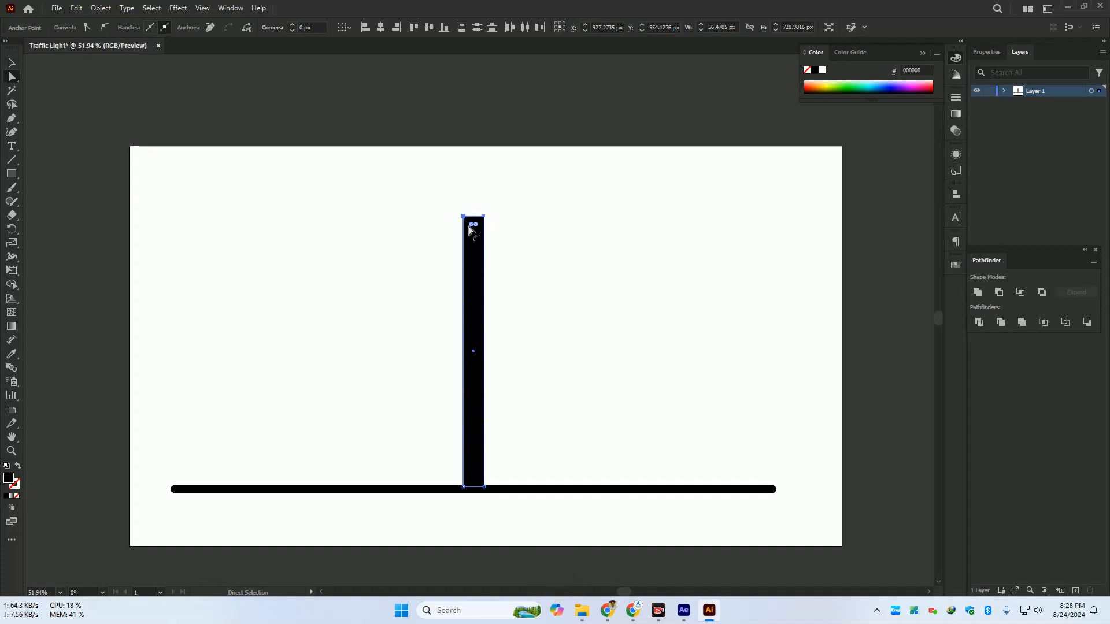
pyautogui.moveTo(470, 228); pyautogui.dragTo(481, 257)
pyautogui.press('v')
pyautogui.click(63, 170)
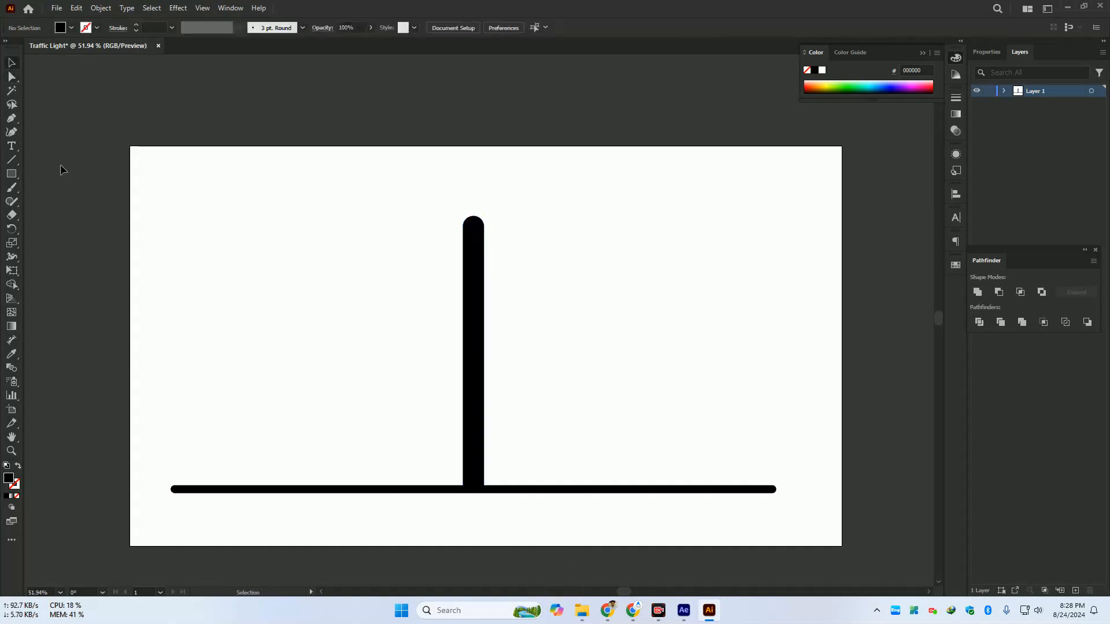
# Draw a lamp housing rectangle about 156 × 234 px across the upper post and center it horizontally with the post
pyautogui.click(13, 177)
pyautogui.moveTo(442, 253)
pyautogui.mouseDown()
pyautogui.moveTo(508, 315)
pyautogui.moveTo(500, 341)
pyautogui.mouseUp()
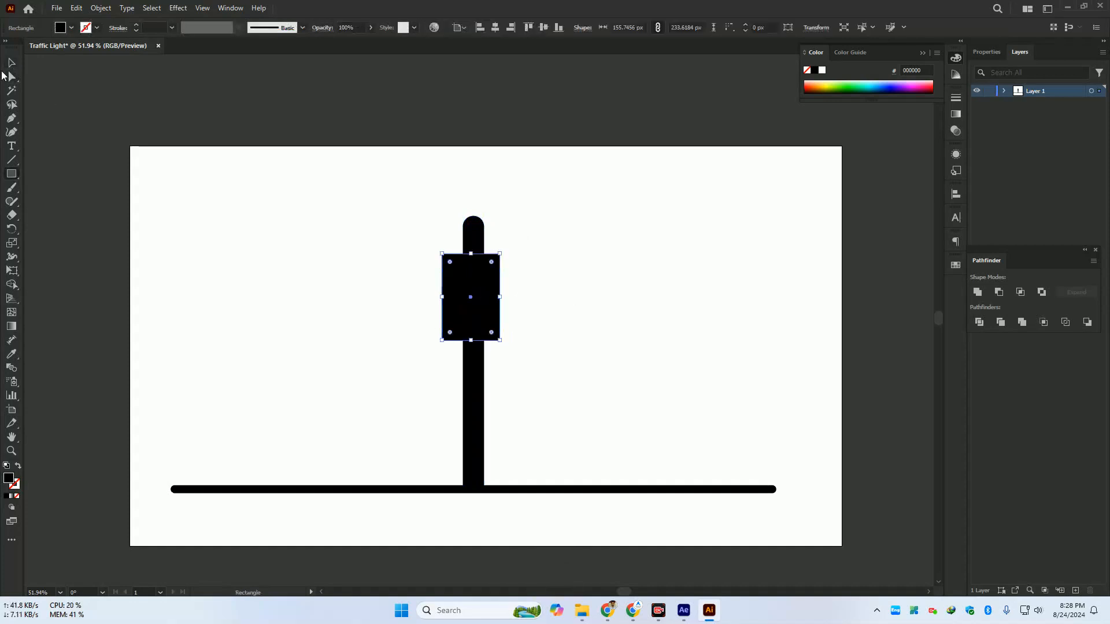
pyautogui.click(11, 63)
pyautogui.moveTo(414, 183); pyautogui.dragTo(485, 376)
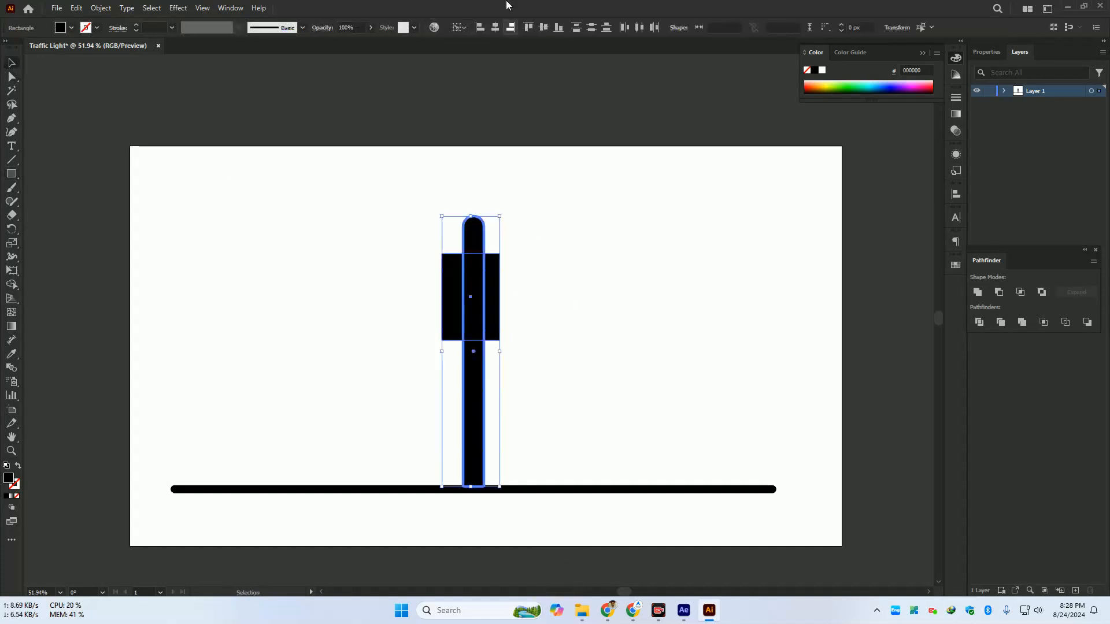
pyautogui.click(495, 30)
pyautogui.click(673, 260)
# Narrow the lamp housing symmetrically about its center to a width of about 110 px
pyautogui.hotkey('ctrl', 'space')
pyautogui.moveTo(498, 300)
pyautogui.mouseDown()
pyautogui.moveTo(527, 325)
pyautogui.moveTo(498, 297)
pyautogui.moveTo(485, 308)
pyautogui.mouseUp()
pyautogui.click(487, 341)
pyautogui.click(510, 326)
pyautogui.hotkey('ctrl', 'space')
pyautogui.click(495, 324)
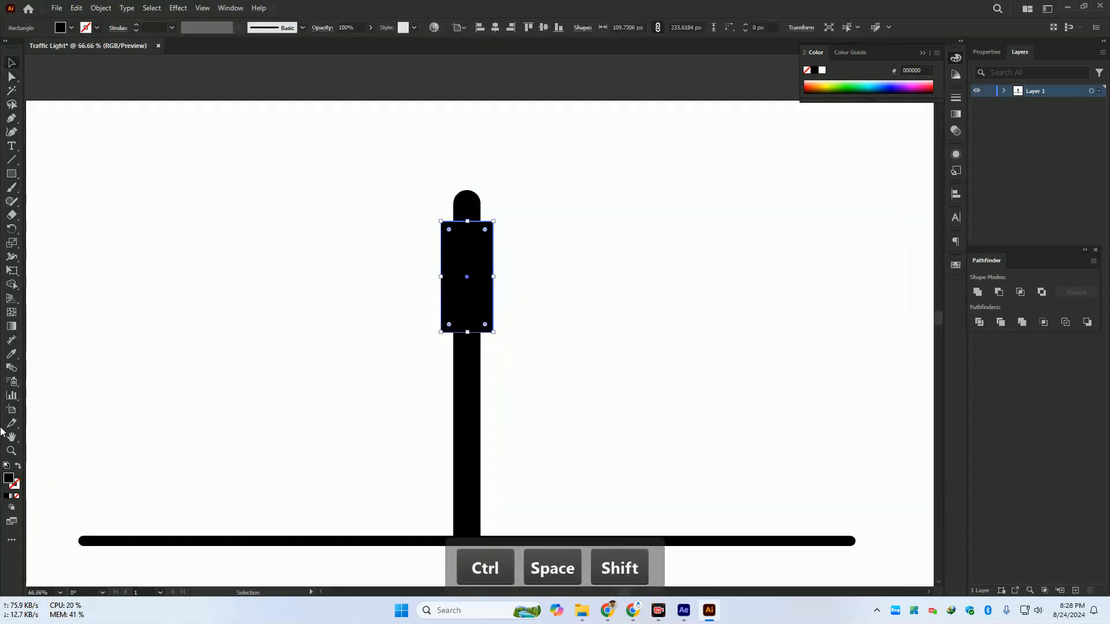
# Fill the lamp housing with dark gray #3D3D3D and round all its corners to a radius of about 19 px
pyautogui.doubleClick(8, 478)
pyautogui.moveTo(700, 299); pyautogui.dragTo(672, 360)
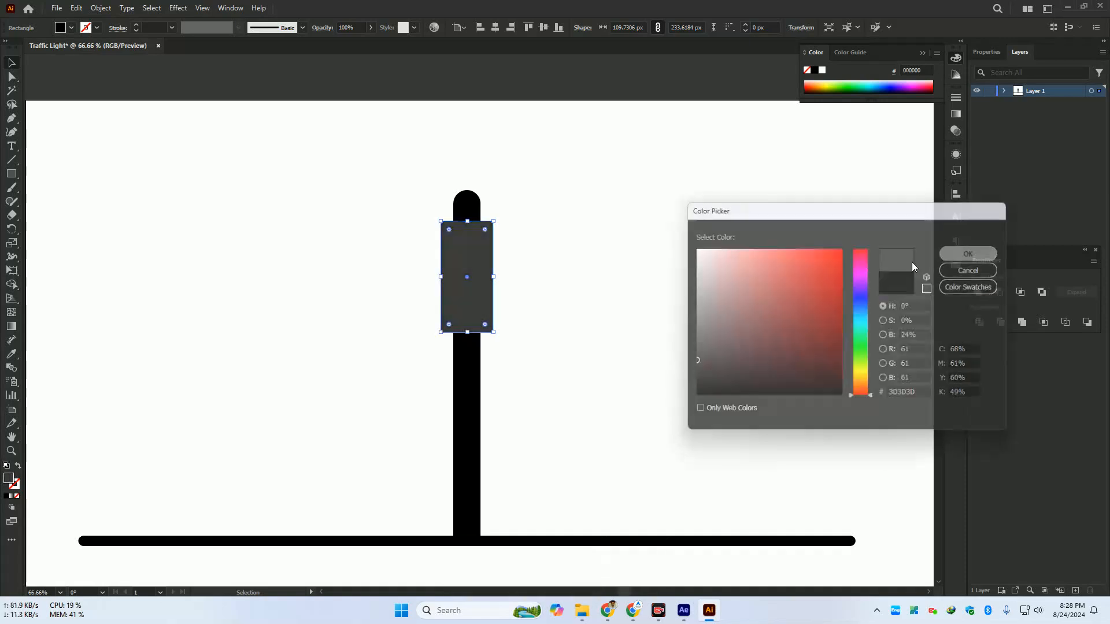
pyautogui.click(969, 253)
pyautogui.moveTo(449, 230); pyautogui.dragTo(449, 233)
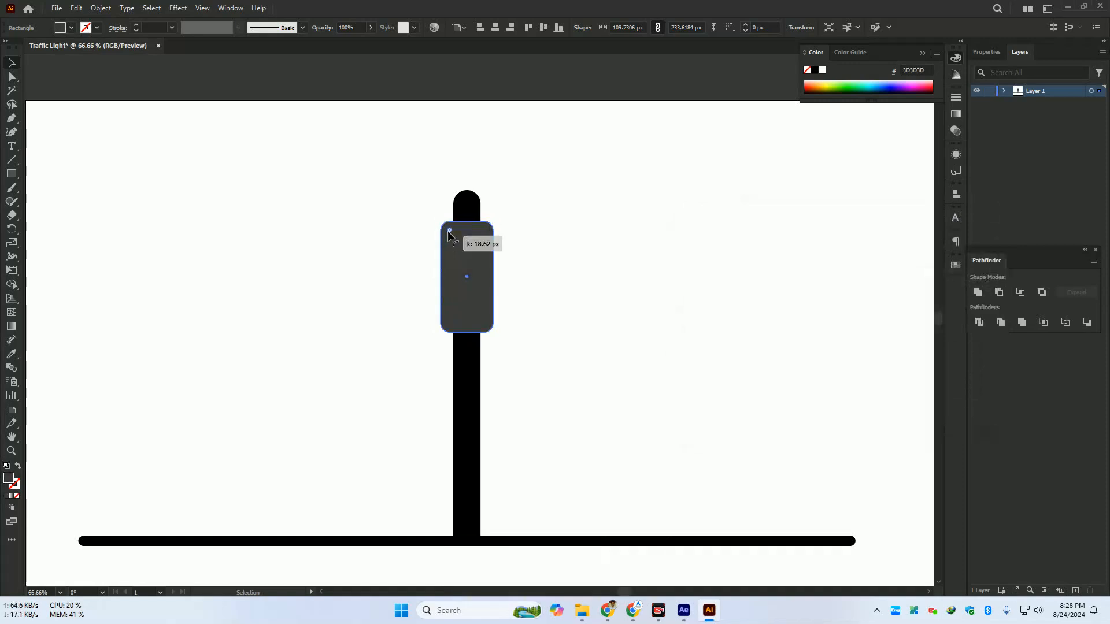
pyautogui.click(602, 308)
pyautogui.moveTo(603, 307); pyautogui.dragTo(526, 347)
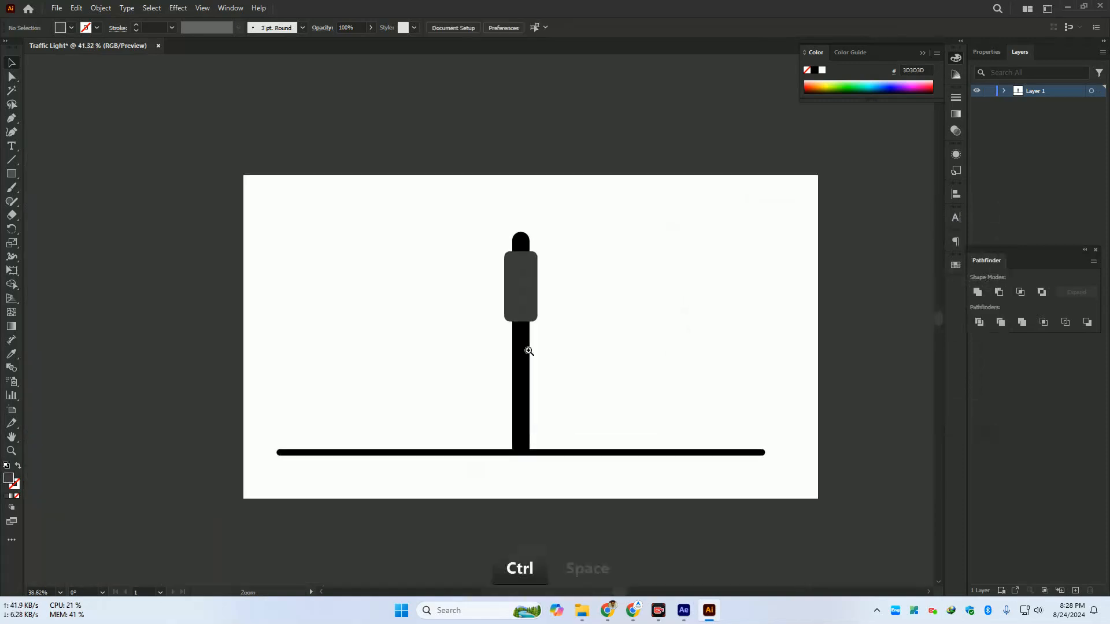
pyautogui.moveTo(409, 245); pyautogui.dragTo(553, 386)
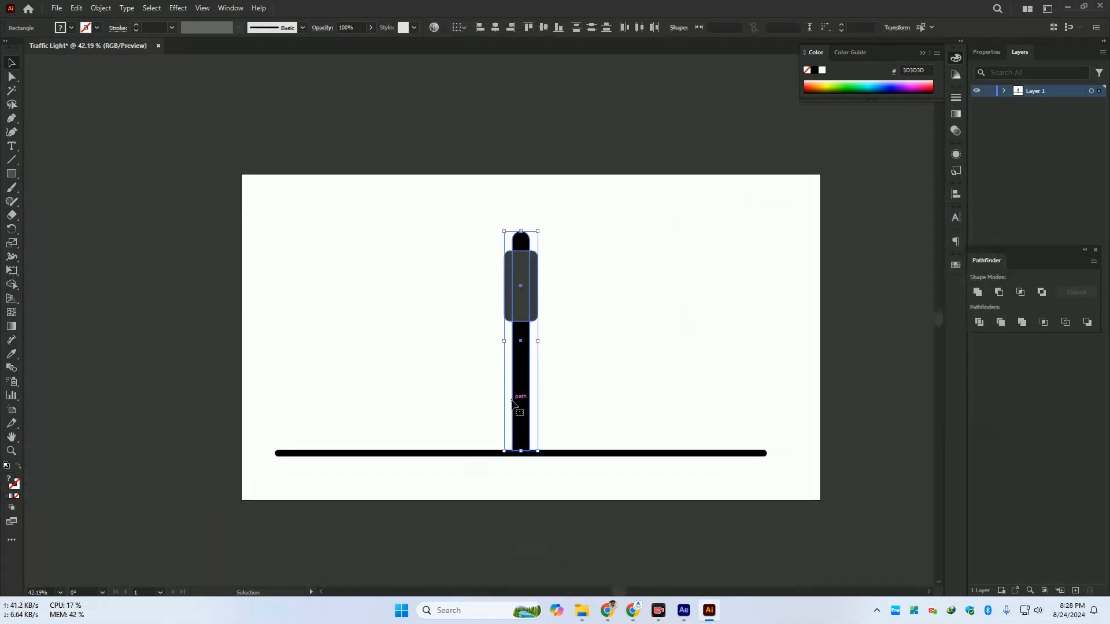
pyautogui.moveTo(523, 421); pyautogui.dragTo(523, 440)
pyautogui.hotkey('ctrl', 'z')
pyautogui.hotkey('ctrl', 'z')
# Move the post, lamp housing and ground line together straight down, closer to the artboard's lower edge
pyautogui.moveTo(348, 216); pyautogui.dragTo(639, 473)
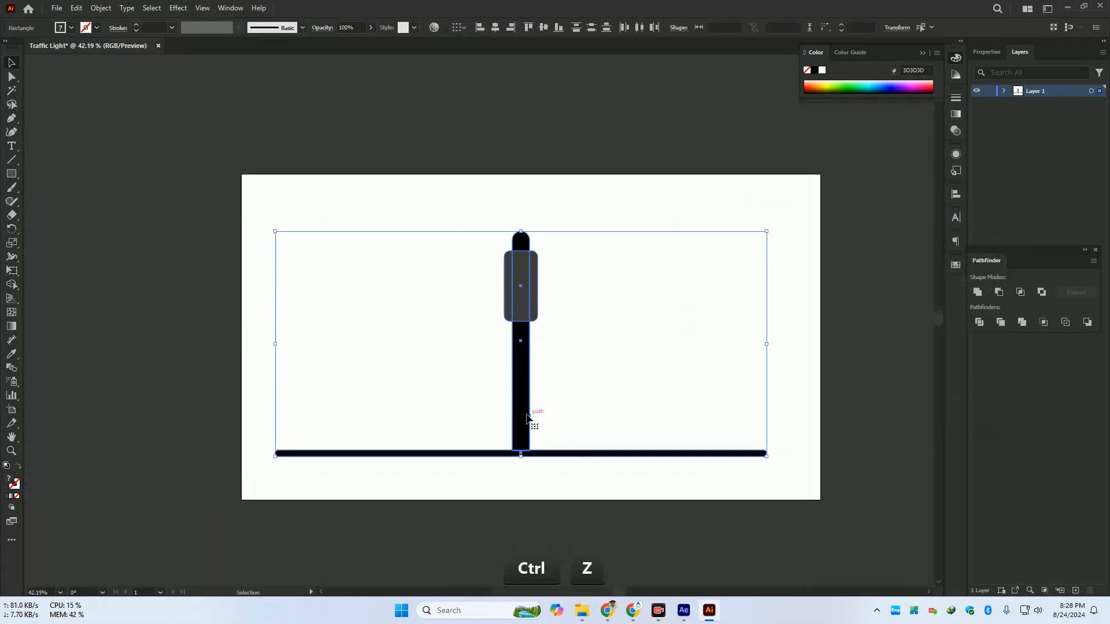
pyautogui.moveTo(523, 420); pyautogui.dragTo(521, 443)
pyautogui.click(556, 404)
# Raise the post's top points together with the lamp housing, stretching the post to a height of about 919 px
pyautogui.moveTo(496, 224); pyautogui.dragTo(547, 359)
pyautogui.click(548, 359)
pyautogui.click(11, 76)
pyautogui.moveTo(486, 222); pyautogui.dragTo(532, 322)
pyautogui.hotkey('shift', 'Up')
pyautogui.hotkey('shift', 'Up')
pyautogui.hotkey('shift', 'Up')
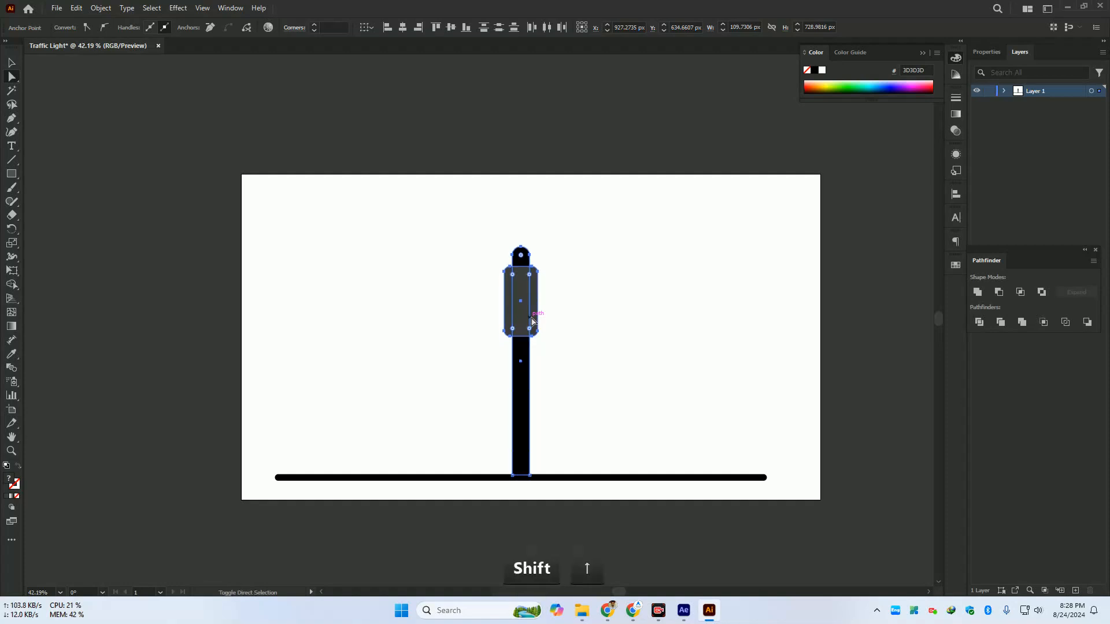
pyautogui.hotkey('shift', 'Up')
pyautogui.hotkey('shift', 'Up')
pyautogui.hotkey('shift', 'Up')
pyautogui.hotkey('shift', 'Up')
pyautogui.hotkey('shift', 'Up')
pyautogui.hotkey('shift', 'Up')
pyautogui.hotkey('shift', 'Up')
pyautogui.hotkey('shift', 'Up')
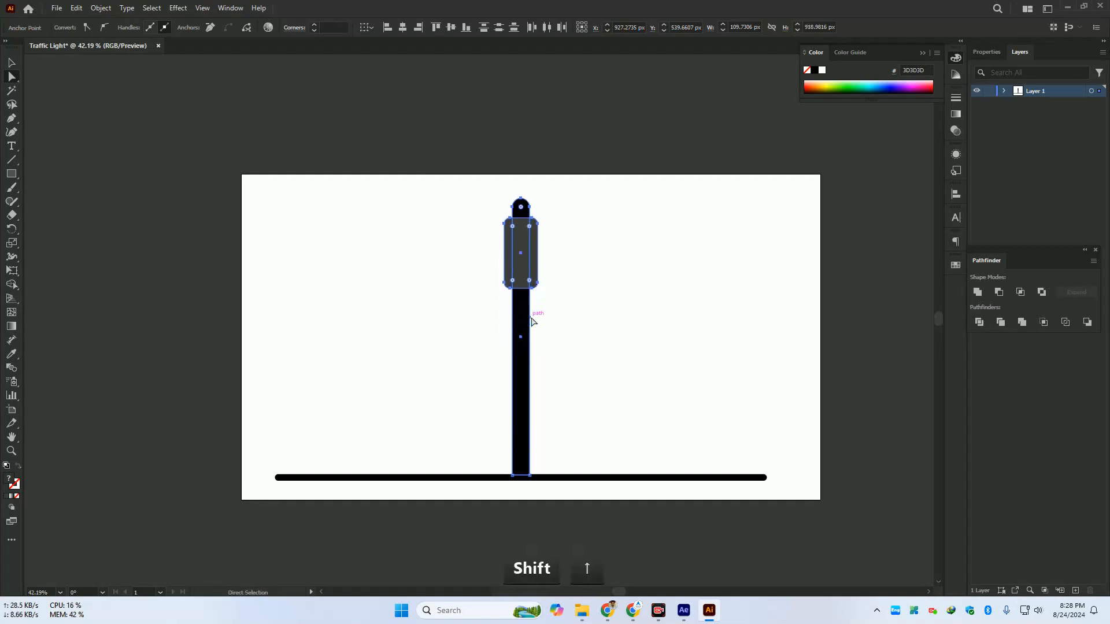
pyautogui.click(12, 63)
pyautogui.click(163, 187)
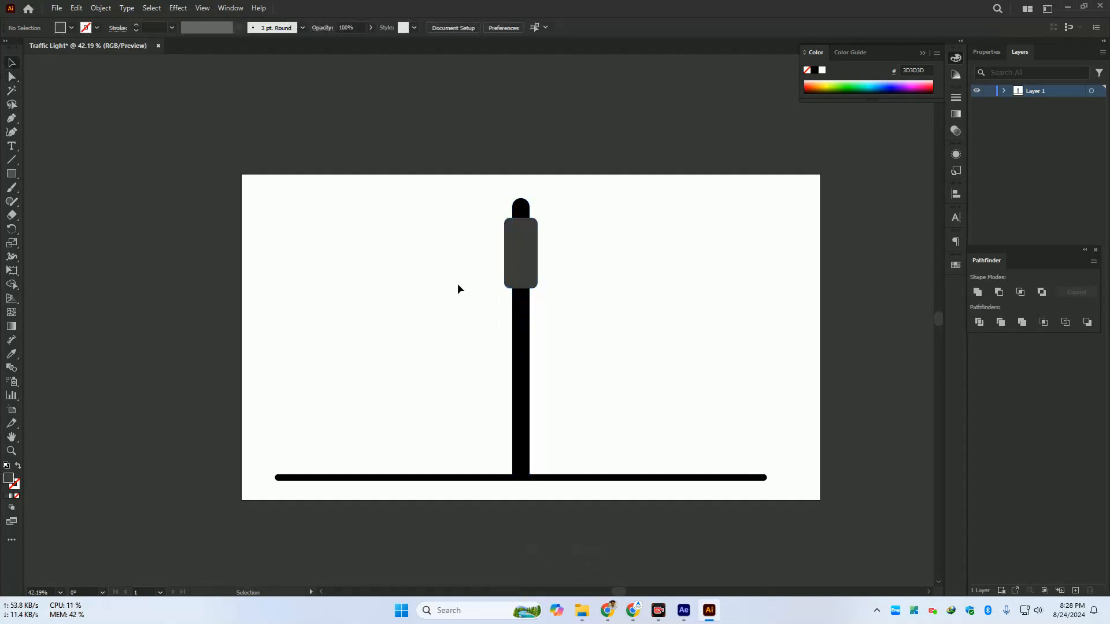
# Draw a circle about 78 px in diameter on the empty area beside the post and fill it with white #FFFFFF
pyautogui.keyDown('ctrl'); pyautogui.click(553, 278); pyautogui.keyUp('ctrl')
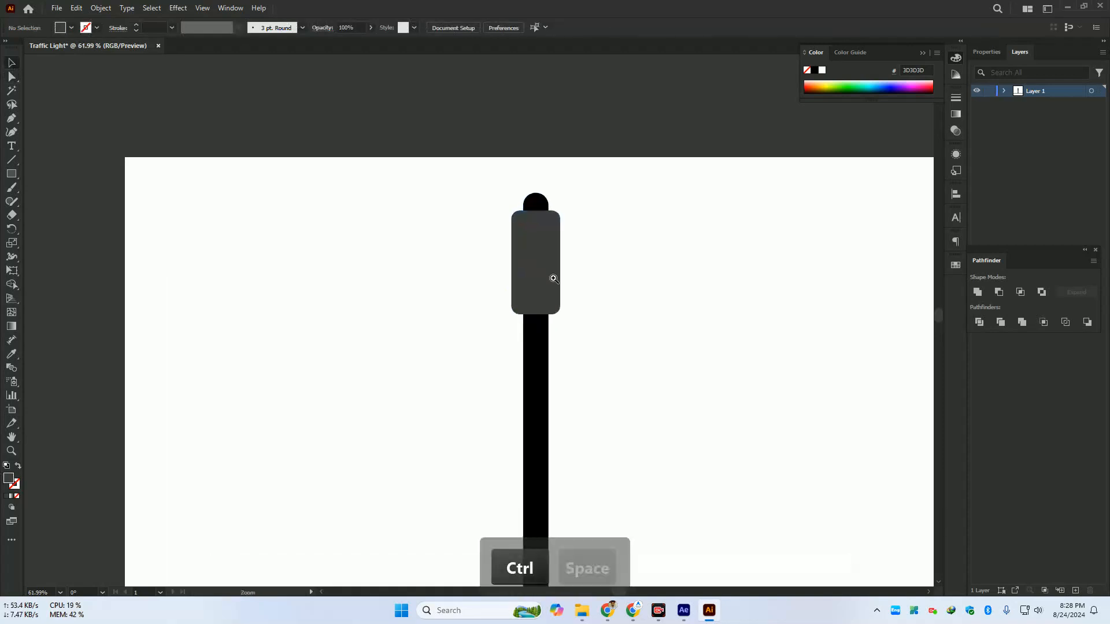
pyautogui.moveTo(553, 278); pyautogui.dragTo(596, 302)
pyautogui.moveTo(5, 171); pyautogui.dragTo(94, 203)
pyautogui.moveTo(315, 211); pyautogui.dragTo(347, 252)
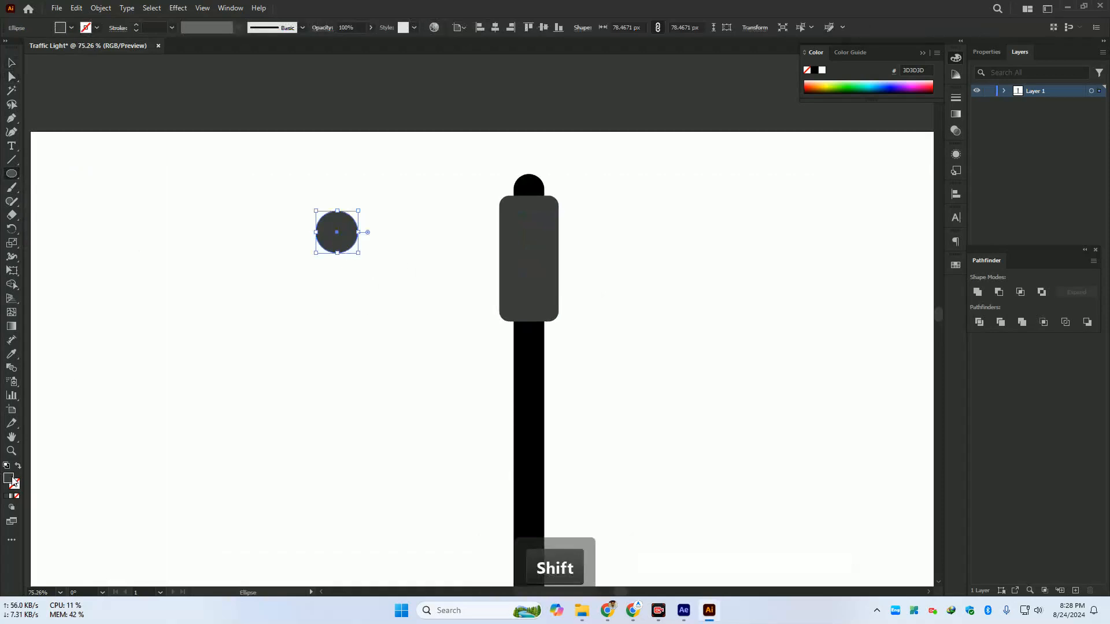
pyautogui.doubleClick(12, 479)
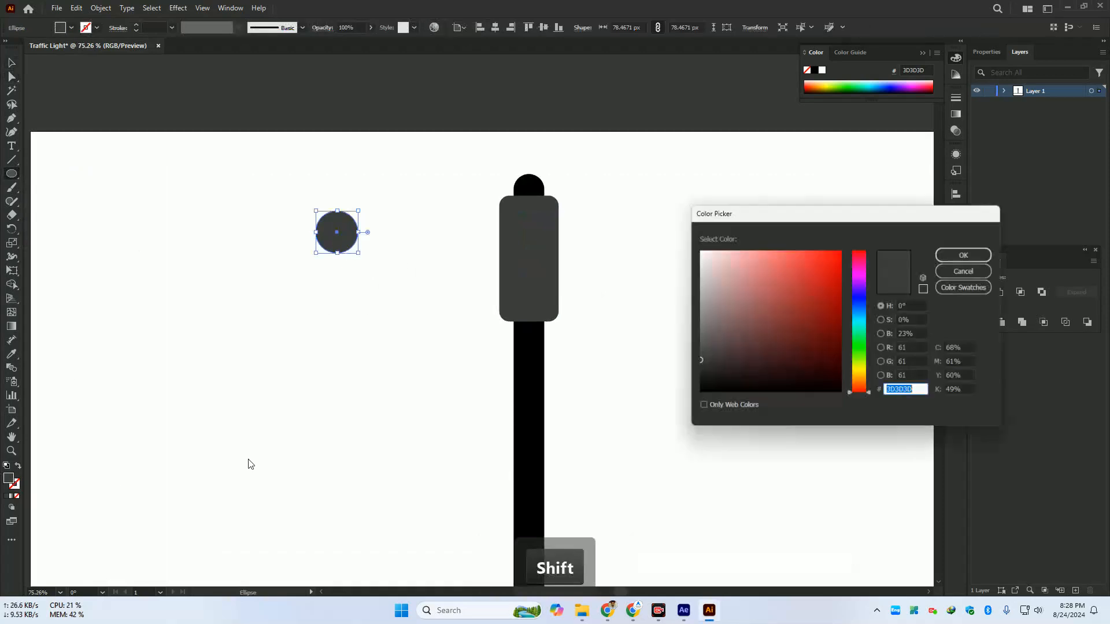
pyautogui.click(958, 254)
pyautogui.click(11, 63)
pyautogui.click(141, 144)
# Place the white circle in the upper part of the lamp housing and center it horizontally on the housing
pyautogui.moveTo(341, 216); pyautogui.dragTo(551, 229)
pyautogui.keyDown('ctrl'); pyautogui.click(512, 234); pyautogui.keyUp('ctrl')
pyautogui.click(683, 231)
pyautogui.click(678, 252)
pyautogui.moveTo(581, 275); pyautogui.dragTo(525, 294)
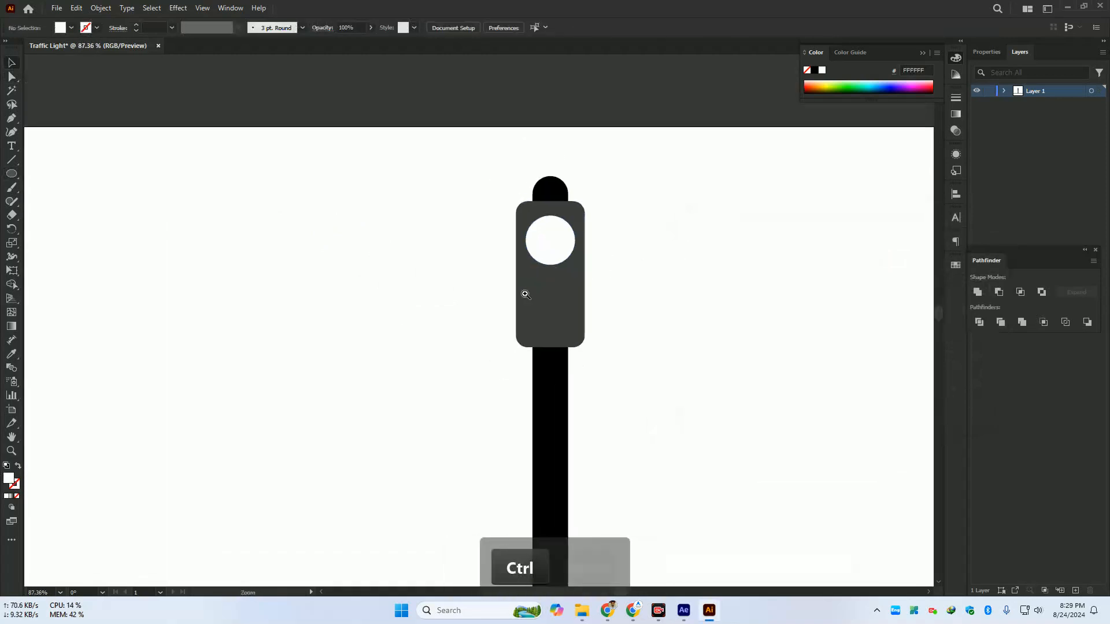
pyautogui.keyDown('ctrl'); pyautogui.click(525, 294); pyautogui.keyUp('ctrl')
pyautogui.click(565, 248)
pyautogui.keyDown('shift'); pyautogui.click(577, 310); pyautogui.keyUp('shift')
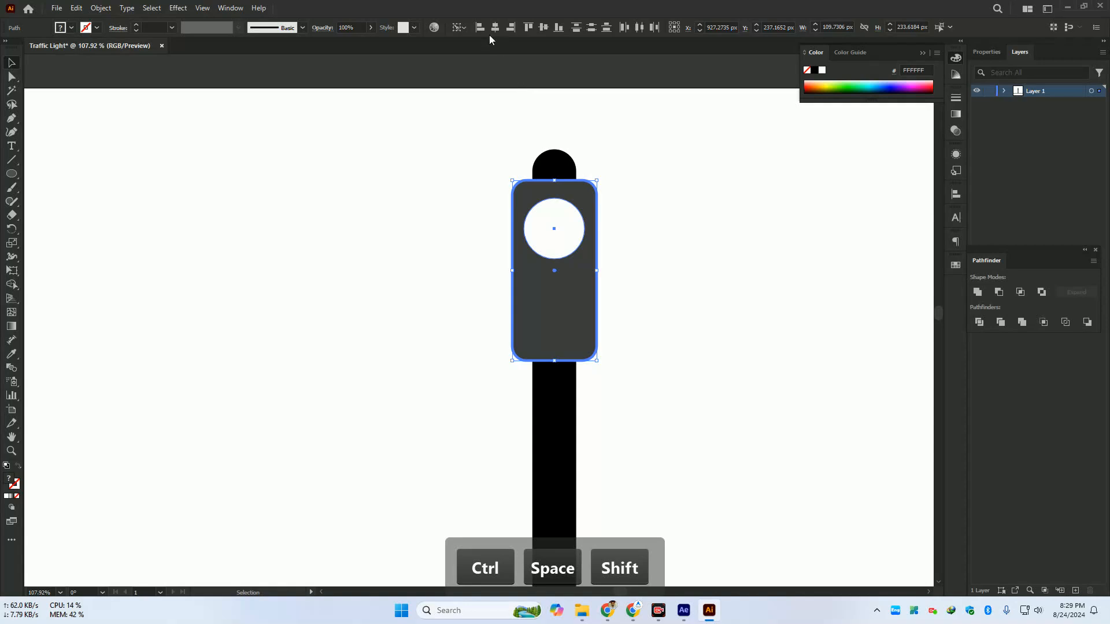
pyautogui.click(738, 211)
# Duplicate the white circle in place and shrink the copy about its center to about 65 px
pyautogui.click(562, 234)
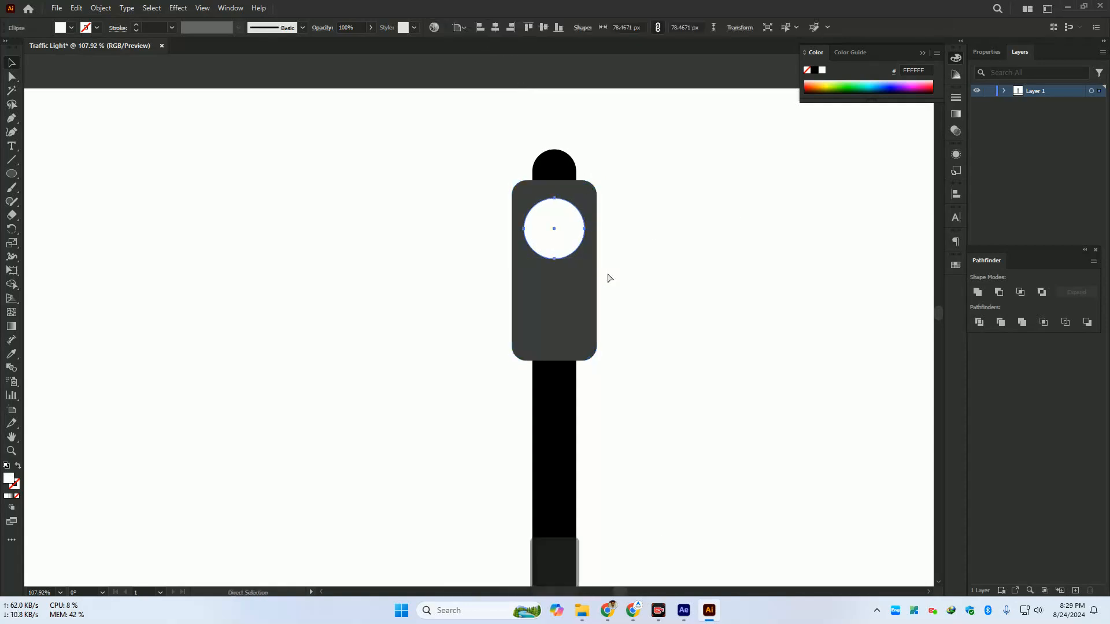
pyautogui.hotkey('ctrl', 'c')
pyautogui.hotkey('ctrl', 'f')
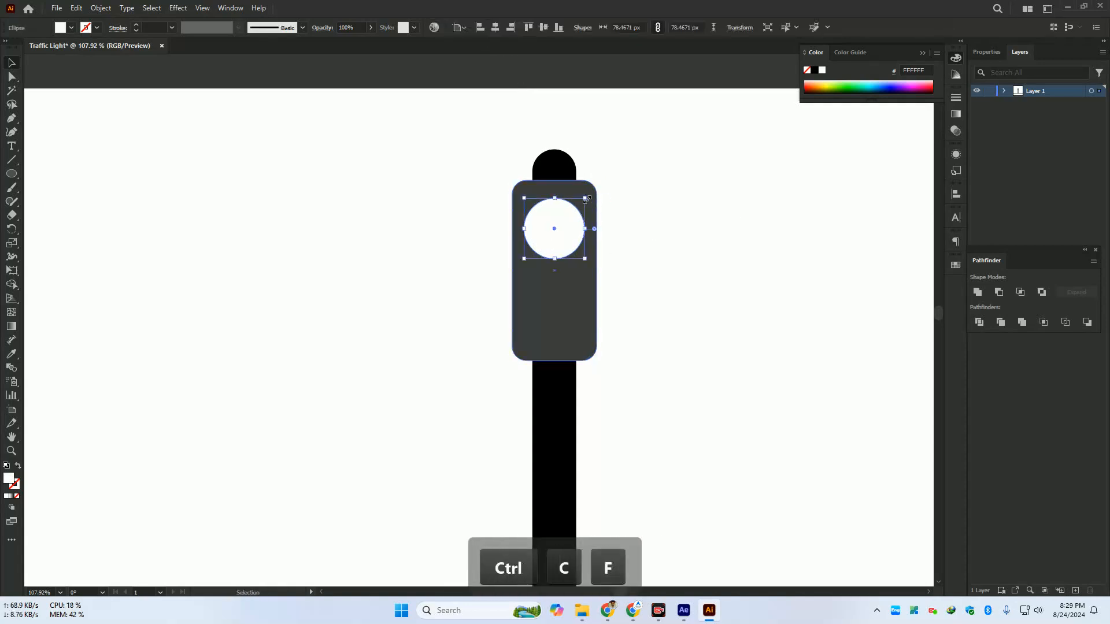
pyautogui.moveTo(586, 199); pyautogui.dragTo(574, 208)
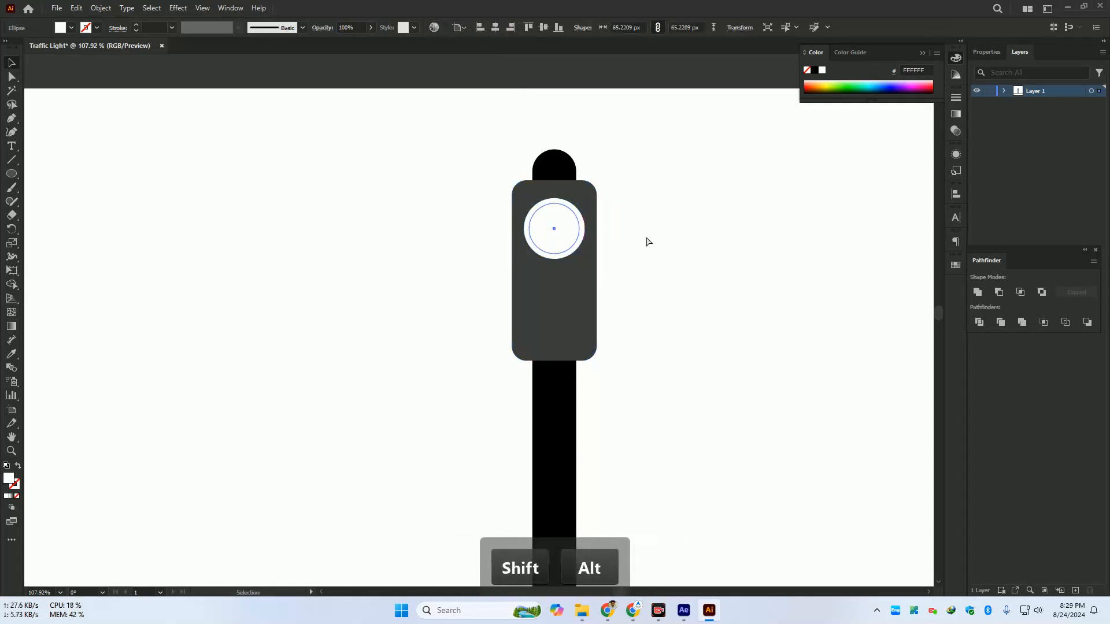
pyautogui.moveTo(646, 239); pyautogui.dragTo(532, 267)
pyautogui.click(593, 267)
# Fill the inner circle with red #FF0000
pyautogui.click(506, 234)
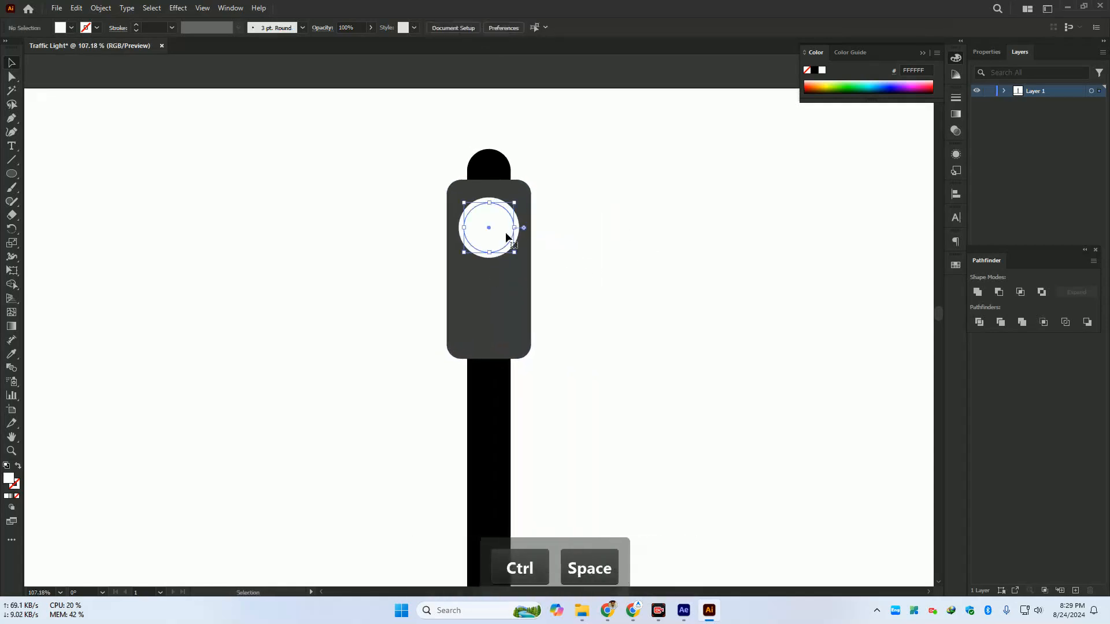
pyautogui.doubleClick(9, 480)
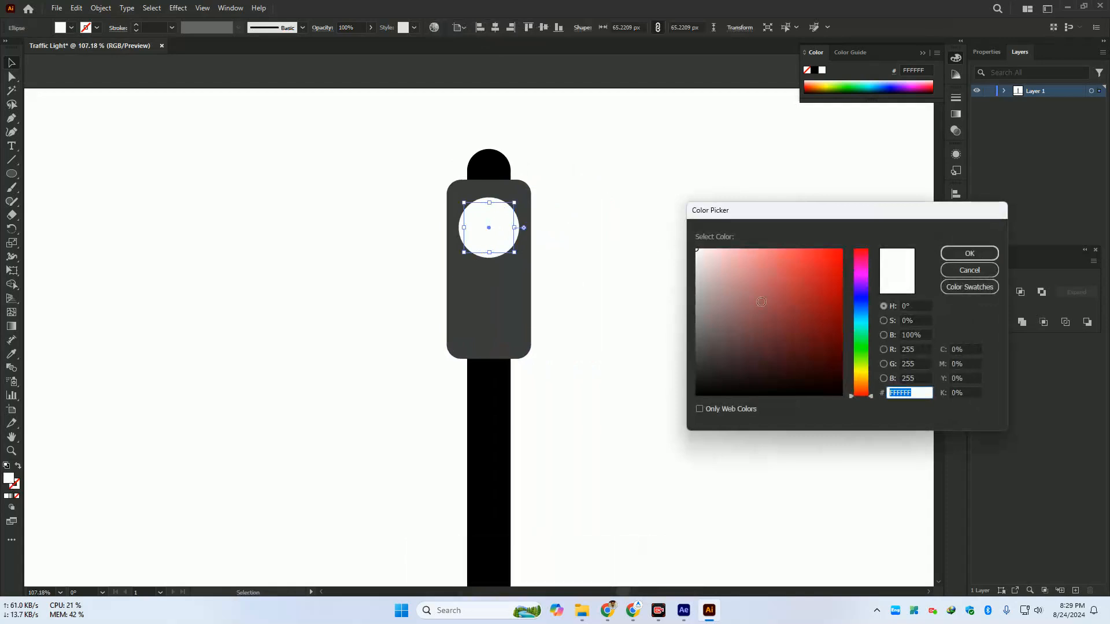
pyautogui.write('ff0000')
pyautogui.click(976, 254)
pyautogui.click(682, 277)
# Duplicate the red circle in place and fill the copy with pale pink #F9B7B7
pyautogui.moveTo(682, 278); pyautogui.dragTo(578, 289)
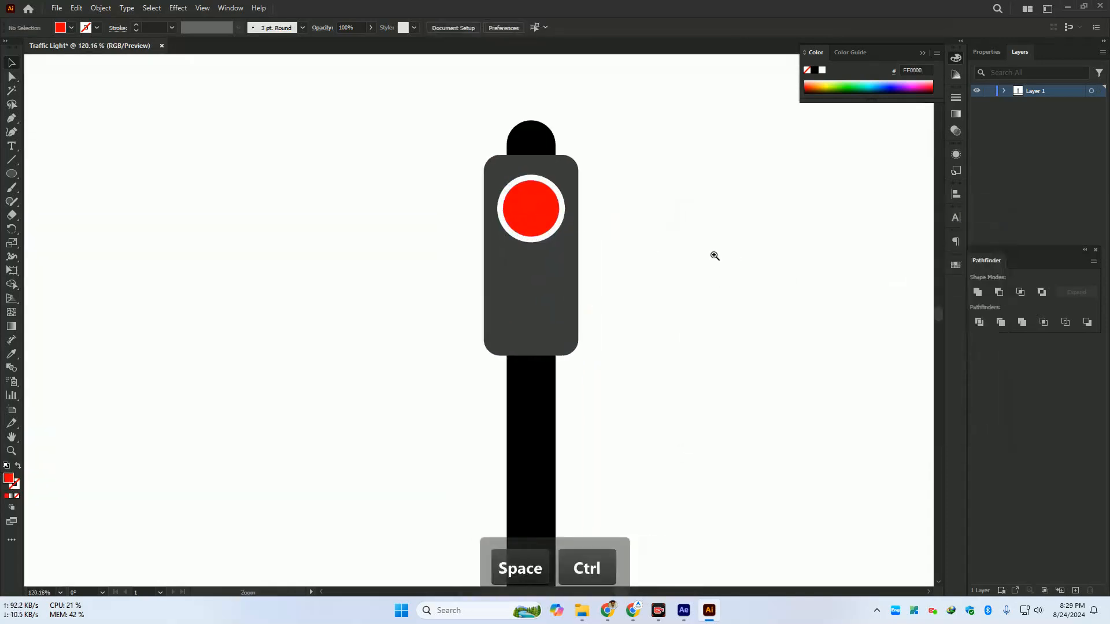
pyautogui.moveTo(715, 256); pyautogui.dragTo(723, 258)
pyautogui.moveTo(702, 269); pyautogui.dragTo(665, 295)
pyautogui.click(464, 237)
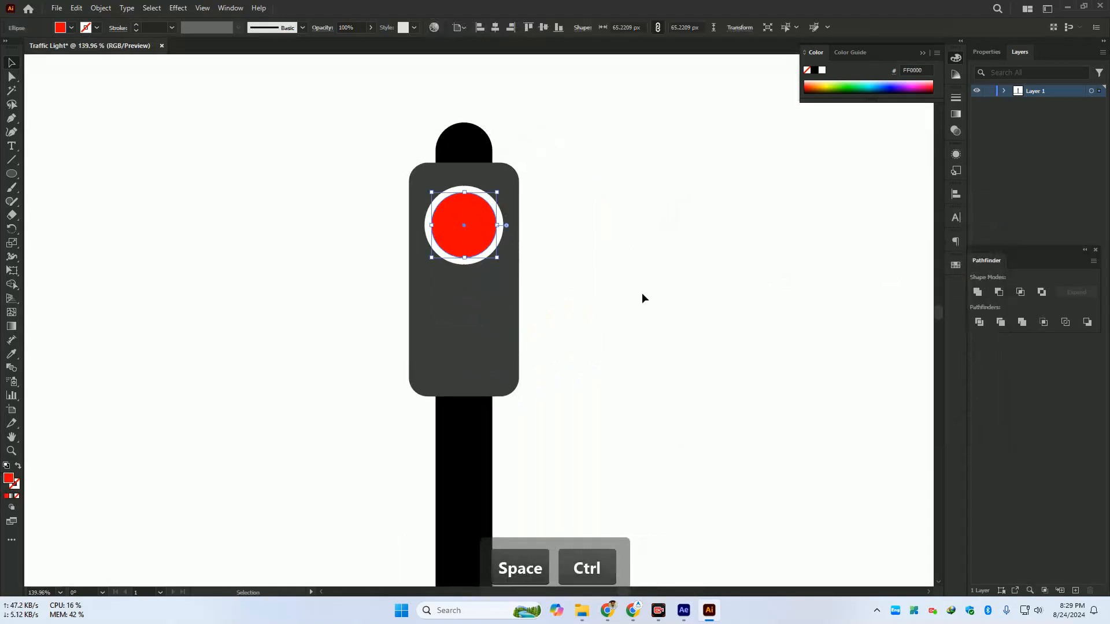
pyautogui.hotkey('ctrl', 'c')
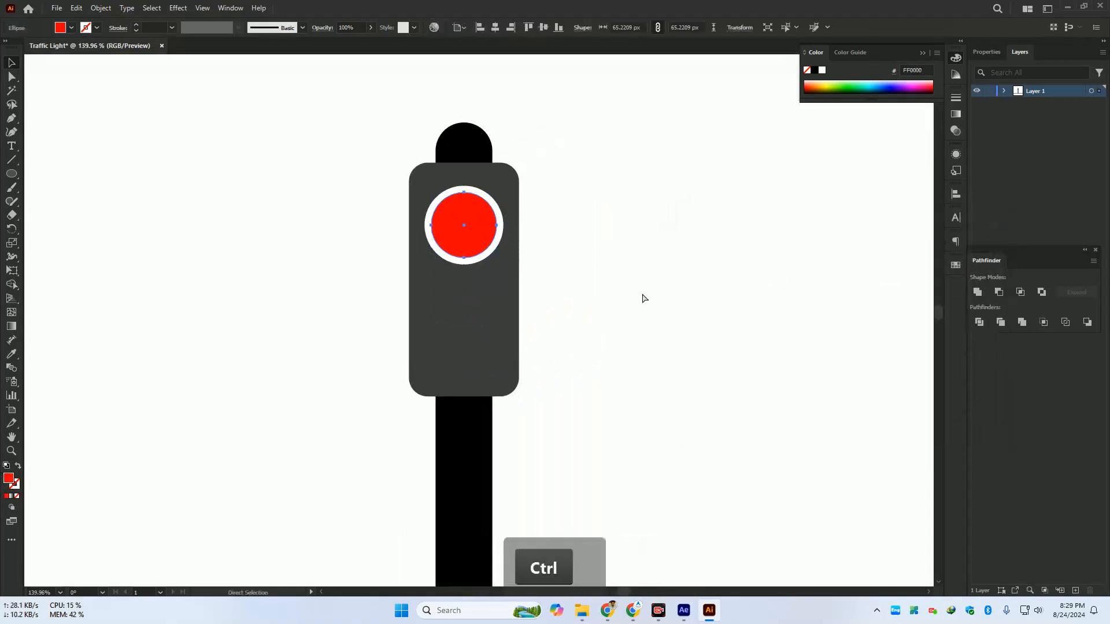
pyautogui.hotkey('ctrl', 'f')
pyautogui.doubleClick(8, 479)
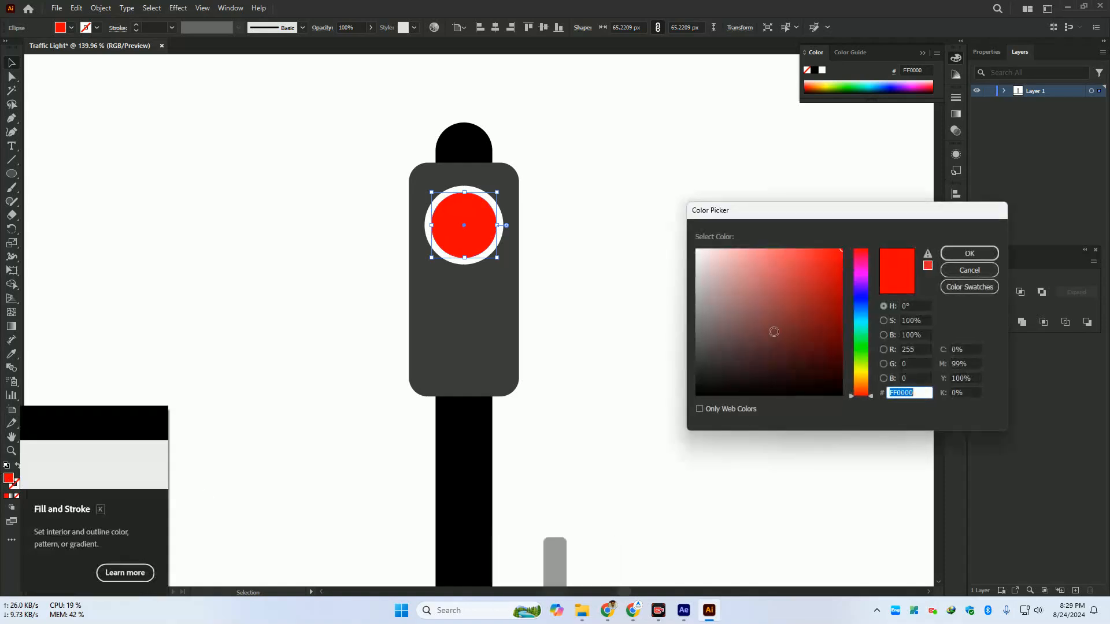
pyautogui.moveTo(730, 266); pyautogui.dragTo(735, 252)
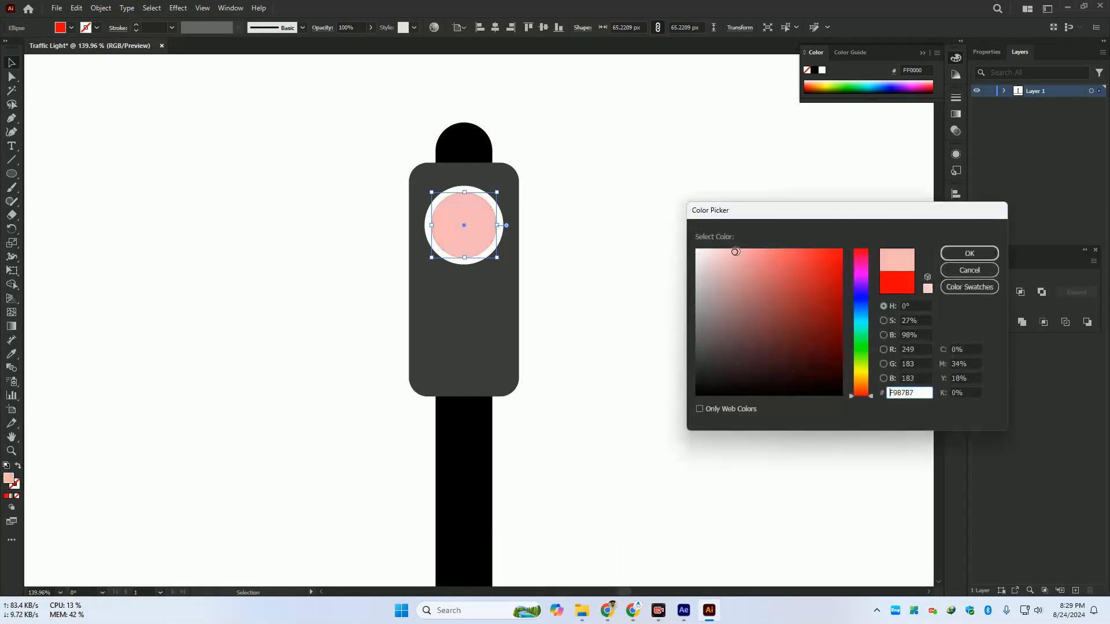
pyautogui.click(969, 253)
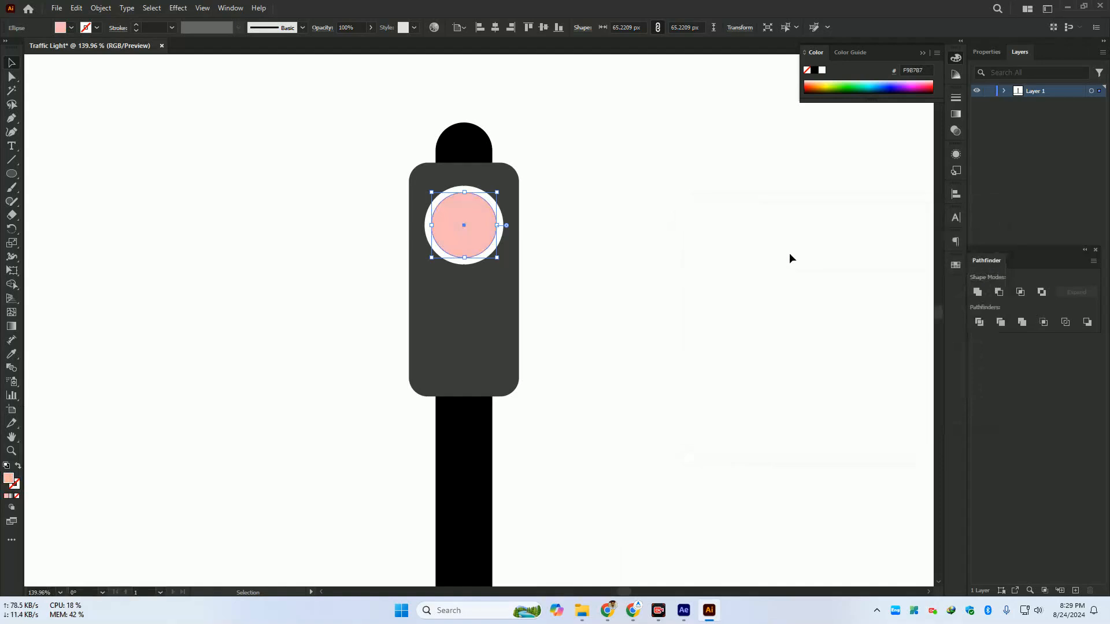
pyautogui.click(789, 252)
# Send the pale pink circle one level backward, behind the red circle
pyautogui.click(474, 237)
pyautogui.hotkey('ctrl', '[')
pyautogui.click(656, 284)
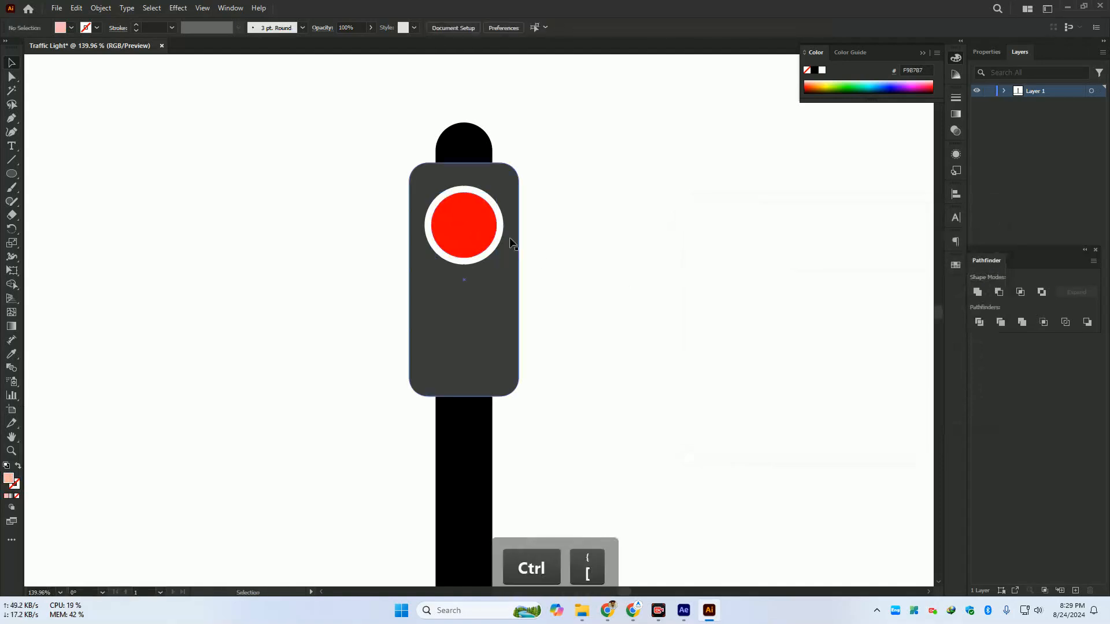
# Temporarily hide the red circle to check the pale pink circle beneath it, and show all objects again
pyautogui.click(471, 231)
pyautogui.hotkey('ctrl', '3')
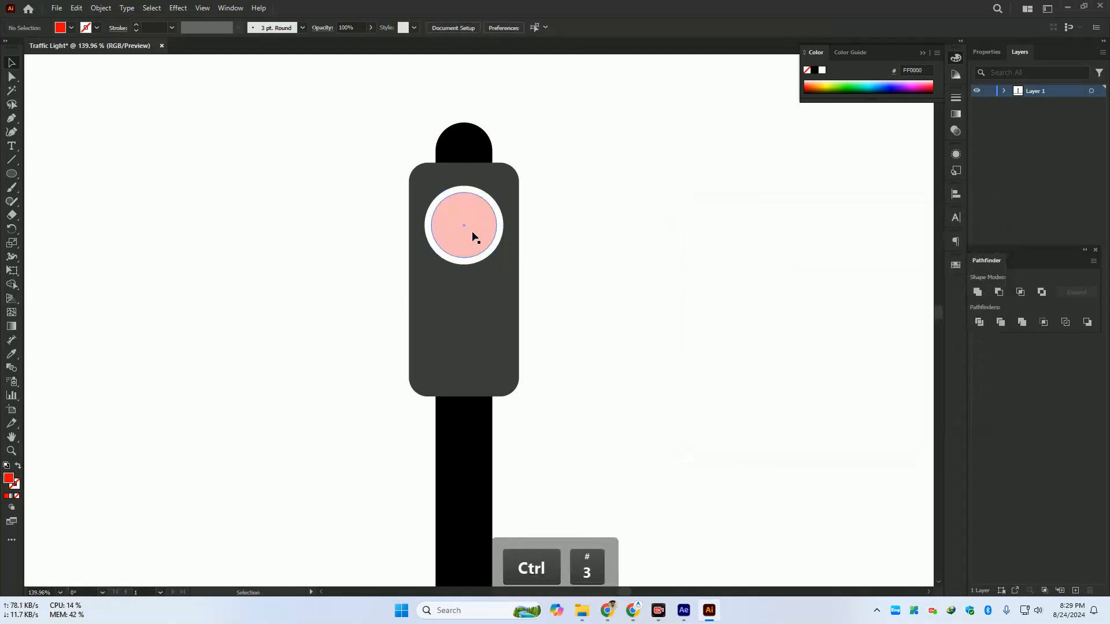
pyautogui.hotkey('ctrl', 'alt', '3')
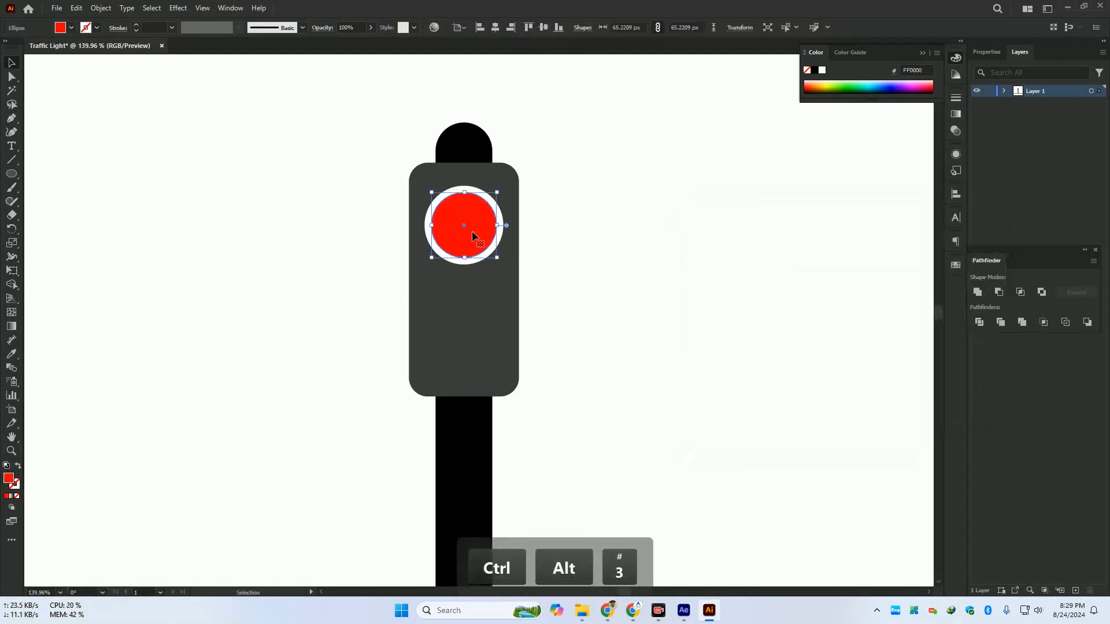
pyautogui.click(573, 305)
# Lock the post and the lamp housing, leaving the lamp circles editable
pyautogui.moveTo(449, 250); pyautogui.dragTo(572, 218)
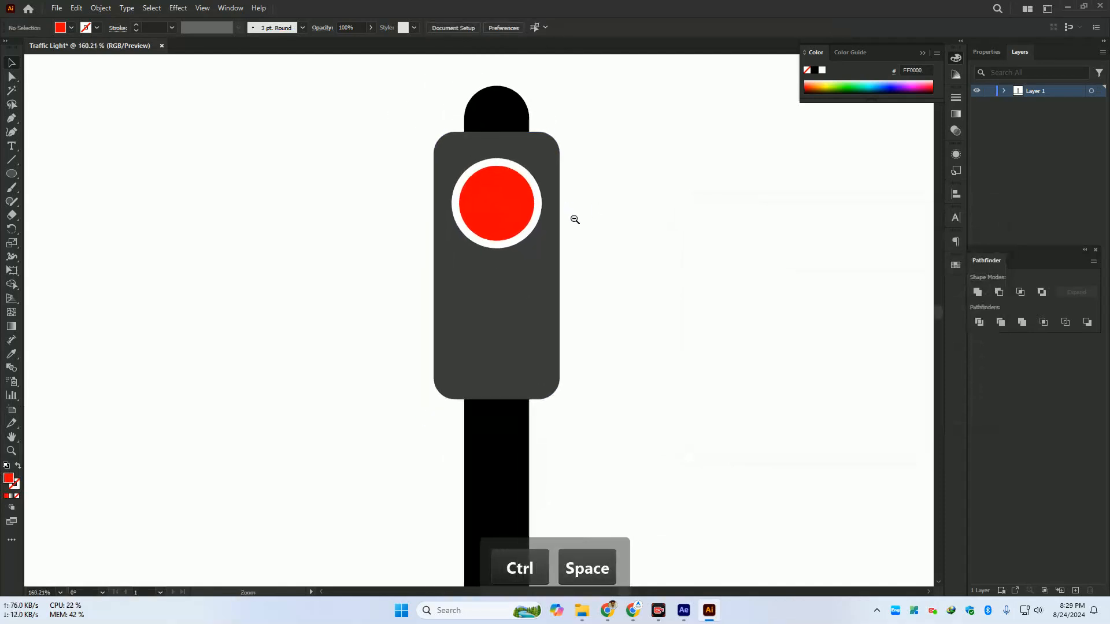
pyautogui.click(514, 209)
pyautogui.click(569, 145)
pyautogui.moveTo(416, 93); pyautogui.dragTo(573, 138)
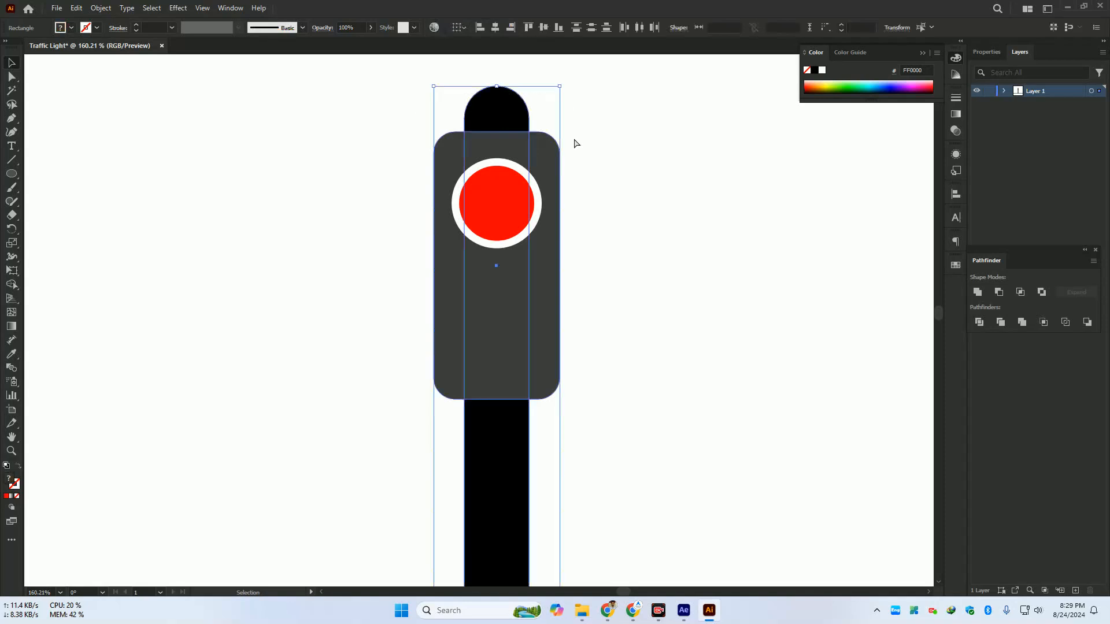
pyautogui.hotkey('ctrl', '2')
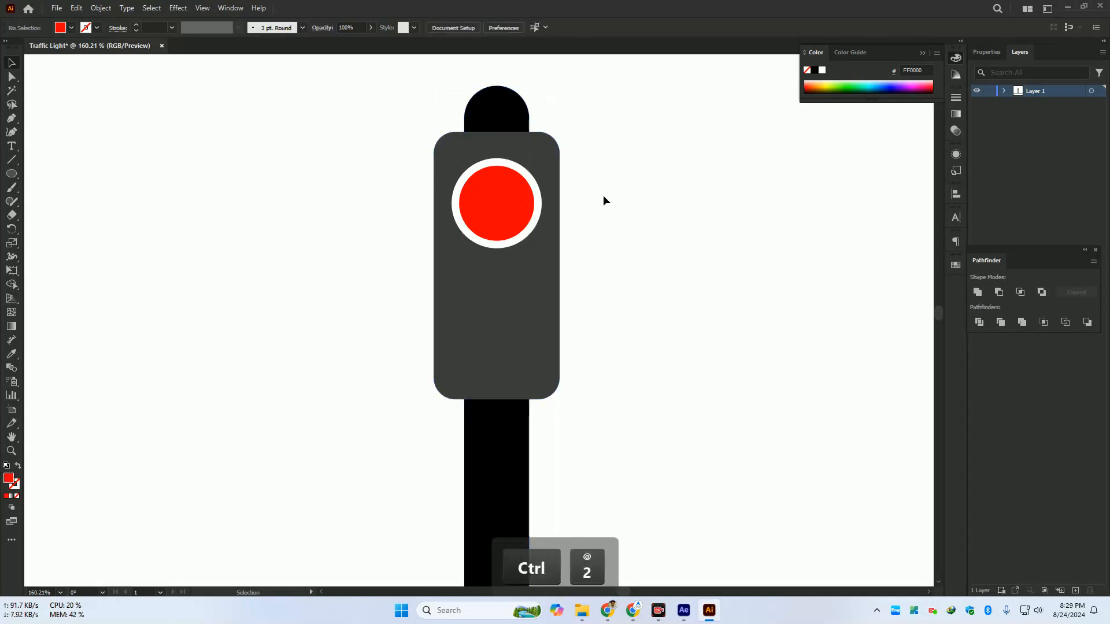
# Duplicate the complete lamp, with its white ring, straight down twice at equal spacing to make three lamps
pyautogui.click(471, 237)
pyautogui.moveTo(503, 239); pyautogui.dragTo(503, 344)
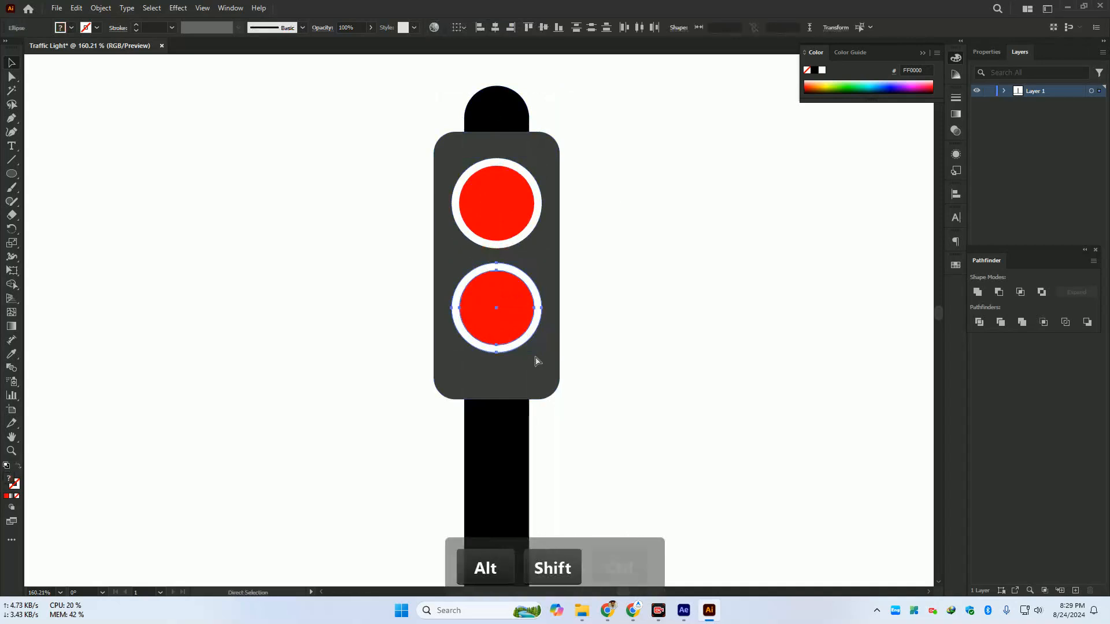
pyautogui.hotkey('ctrl', 'd')
pyautogui.click(631, 350)
# Unlock all objects and extend the lamp housing's lower edge downward until it encloses the third lamp
pyautogui.moveTo(639, 345); pyautogui.dragTo(543, 415)
pyautogui.moveTo(472, 416); pyautogui.dragTo(491, 418)
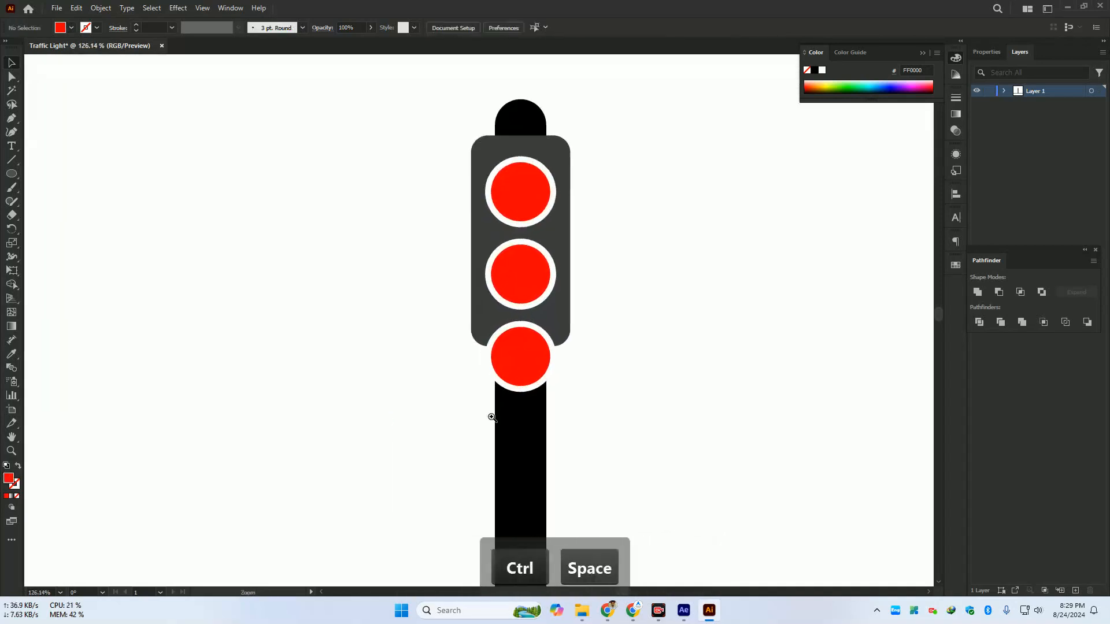
pyautogui.hotkey('ctrl', 'alt', '2')
pyautogui.click(594, 292)
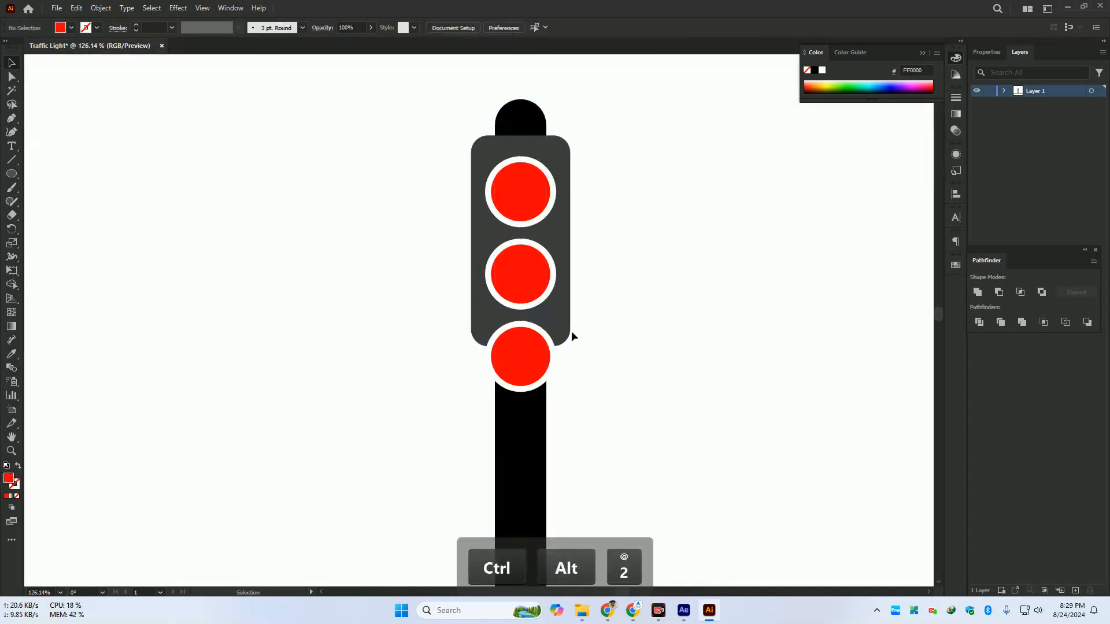
pyautogui.click(557, 312)
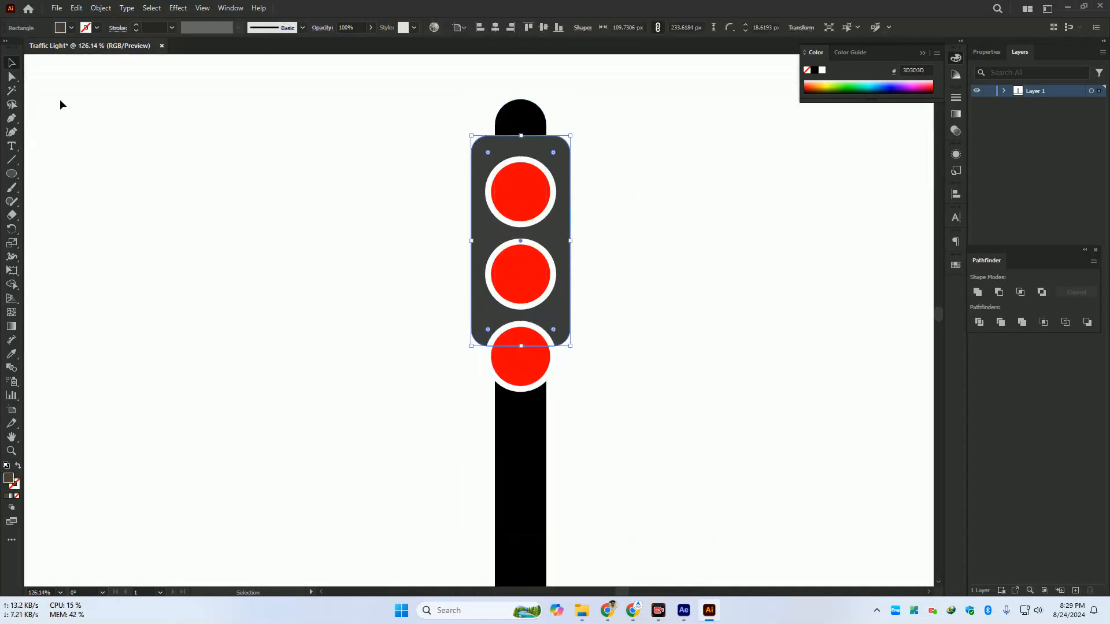
pyautogui.click(11, 77)
pyautogui.moveTo(520, 346); pyautogui.dragTo(523, 408)
pyautogui.click(643, 398)
# Fill the middle lamp's top circle with amber, hex FFC200
pyautogui.moveTo(602, 346); pyautogui.dragTo(352, 381)
pyautogui.moveTo(534, 376); pyautogui.dragTo(596, 375)
pyautogui.click(466, 290)
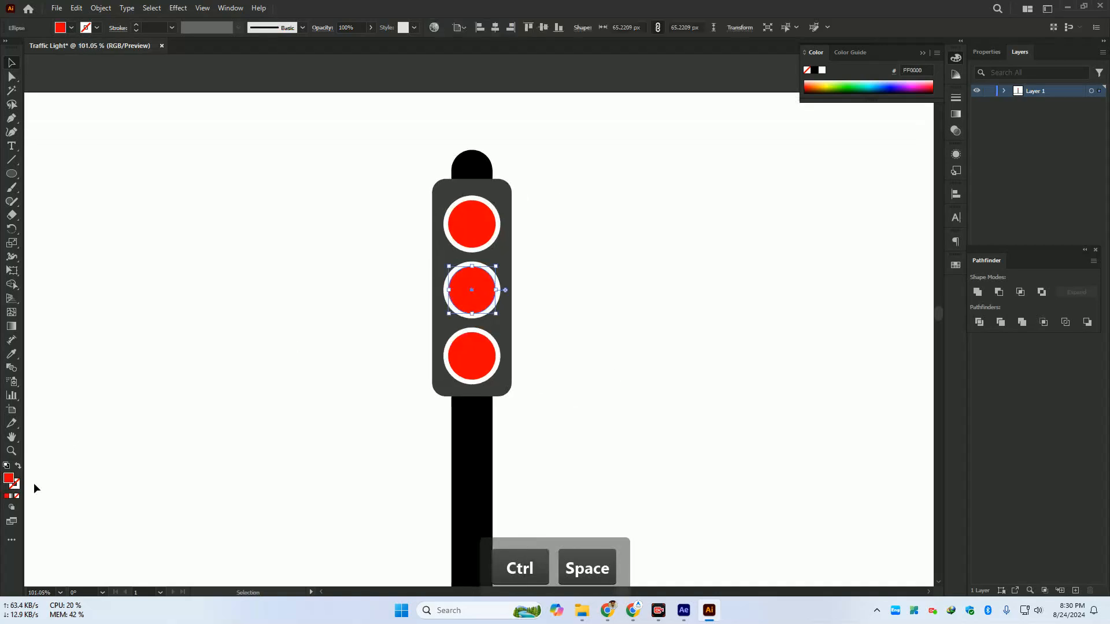
pyautogui.doubleClick(9, 480)
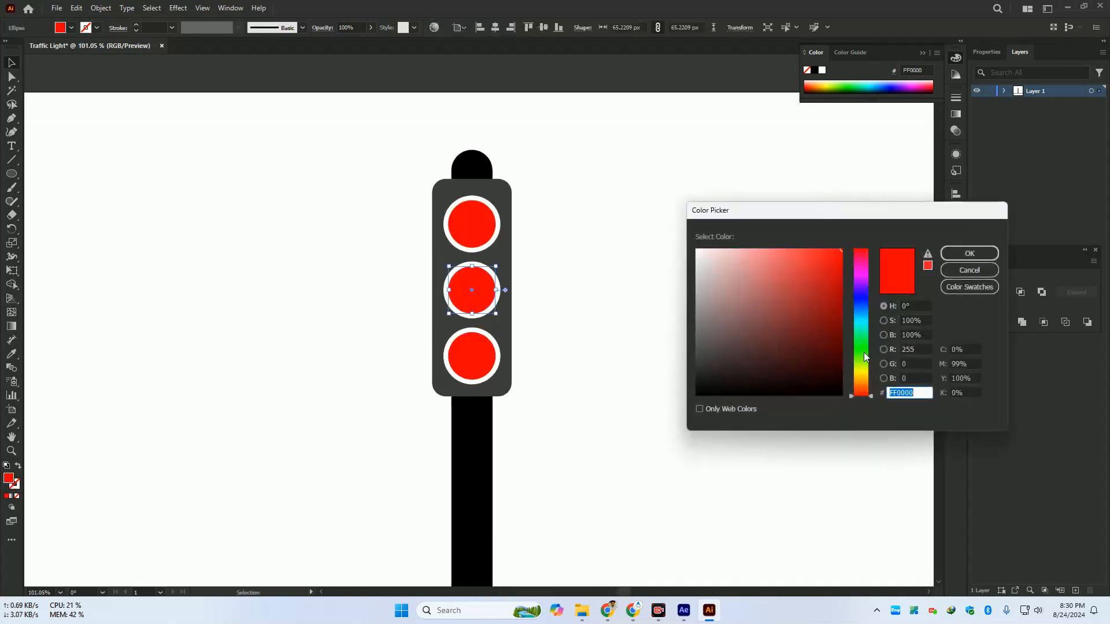
pyautogui.click(864, 374)
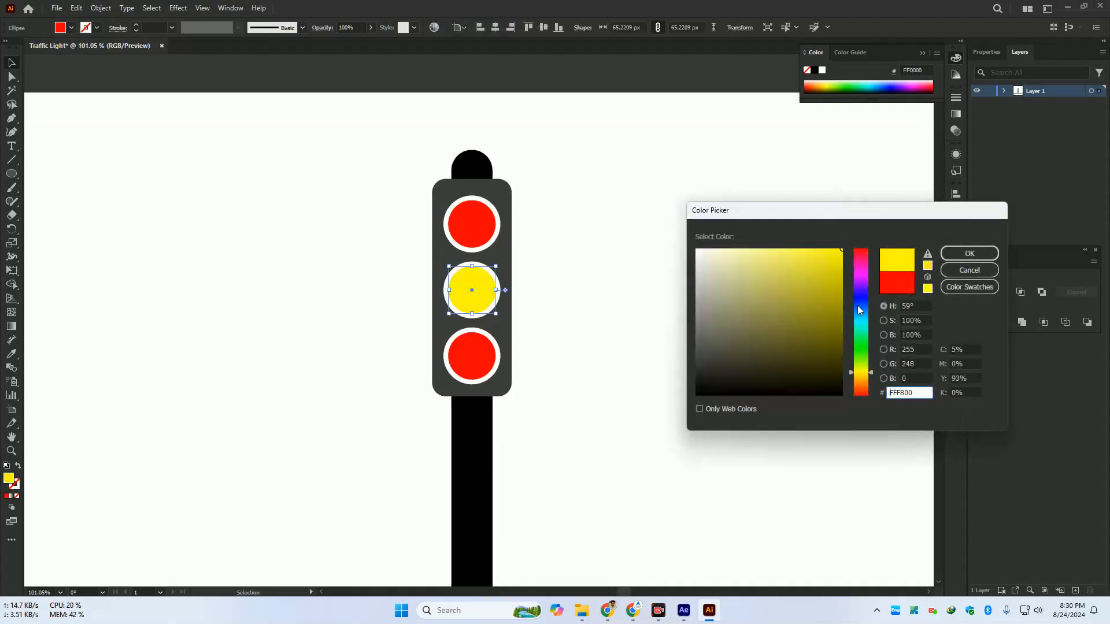
pyautogui.moveTo(839, 287)
pyautogui.mouseDown()
pyautogui.moveTo(839, 298)
pyautogui.moveTo(843, 242)
pyautogui.mouseUp()
pyautogui.click(861, 377)
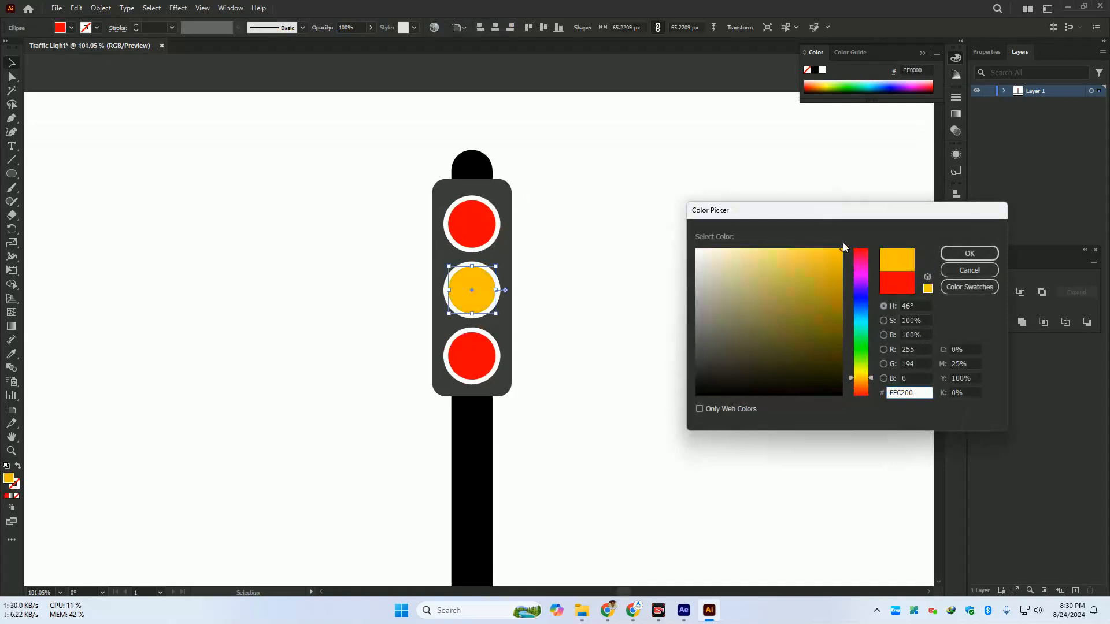
pyautogui.click(949, 252)
pyautogui.click(581, 328)
# Hide the amber circle, fill the pink circle beneath it with pale yellow, and show all objects again
pyautogui.click(470, 290)
pyautogui.hotkey('ctrl', '3')
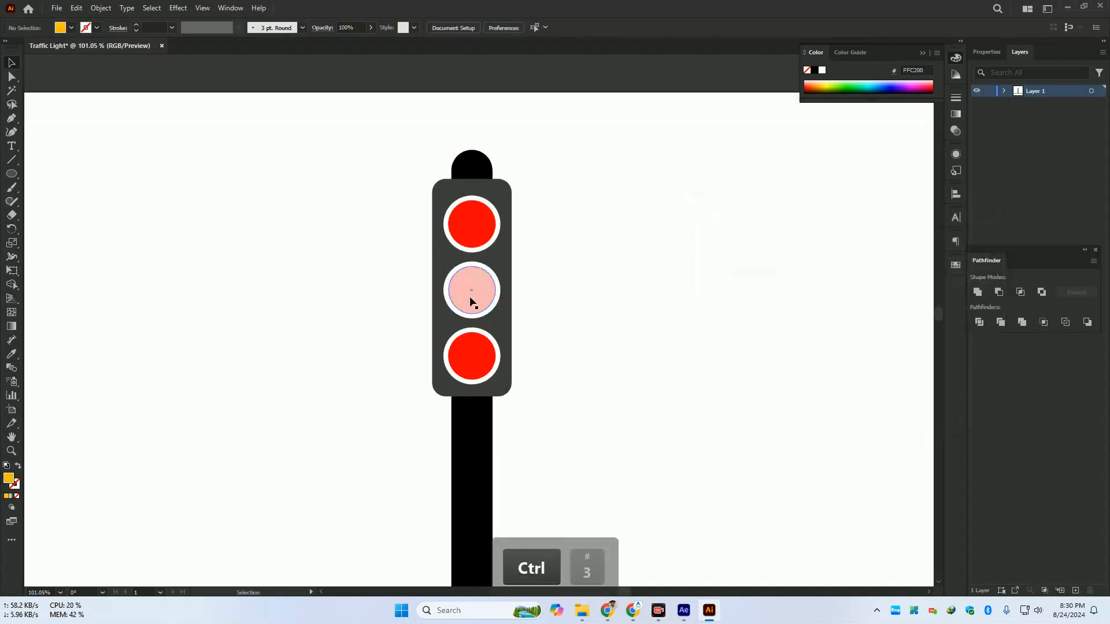
pyautogui.doubleClick(13, 482)
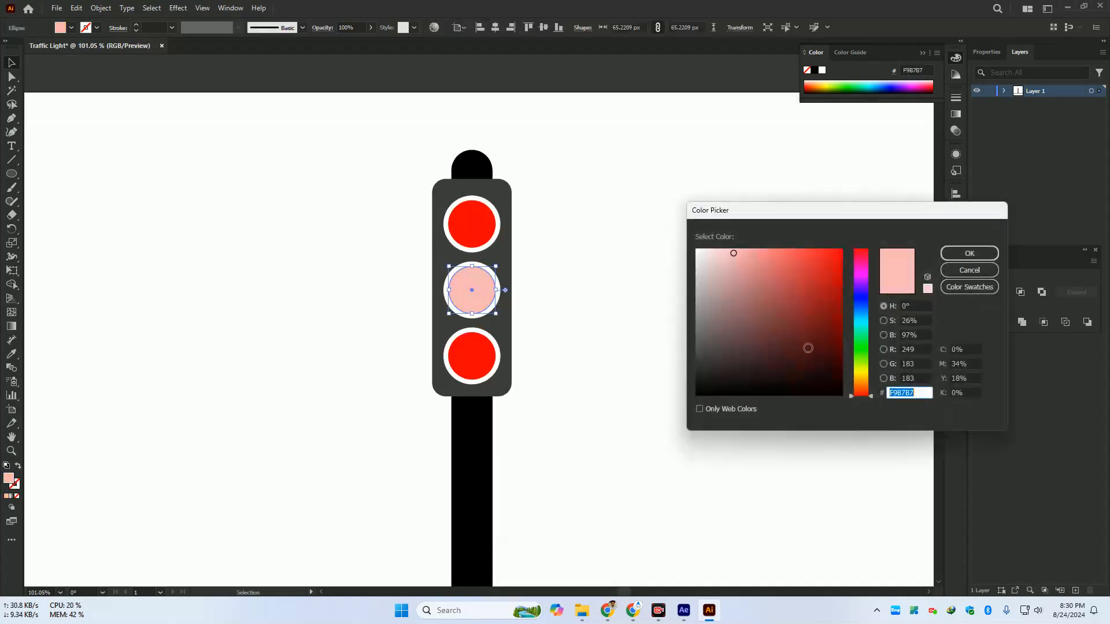
pyautogui.click(864, 373)
pyautogui.moveTo(833, 290)
pyautogui.mouseDown()
pyautogui.moveTo(731, 242)
pyautogui.moveTo(761, 244)
pyautogui.mouseUp()
pyautogui.click(968, 254)
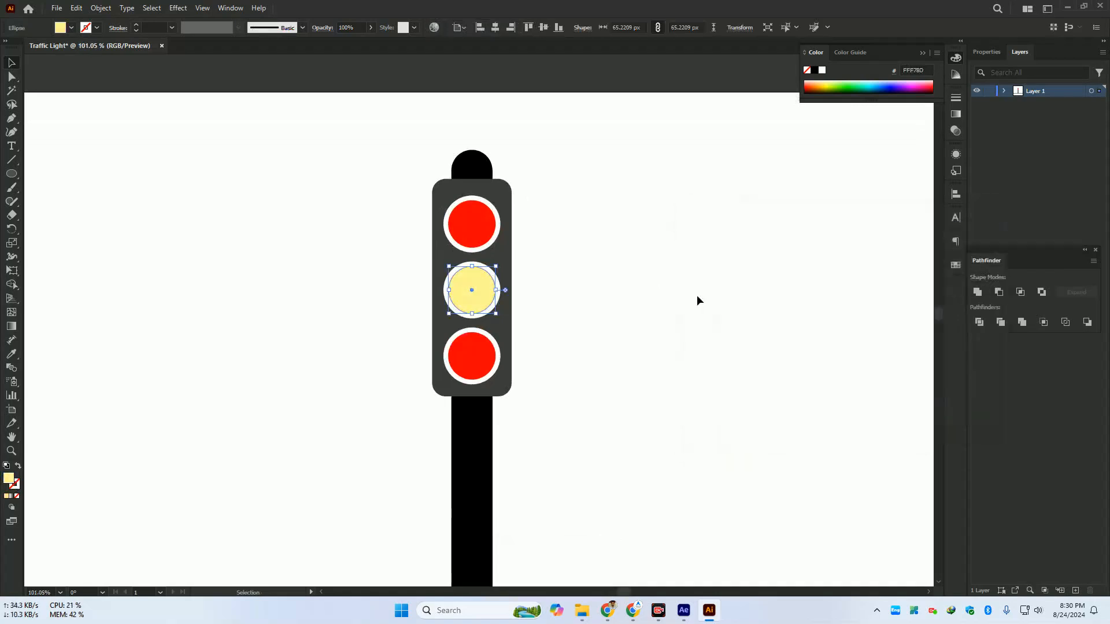
pyautogui.click(693, 296)
pyautogui.hotkey('ctrl', 'alt', '3')
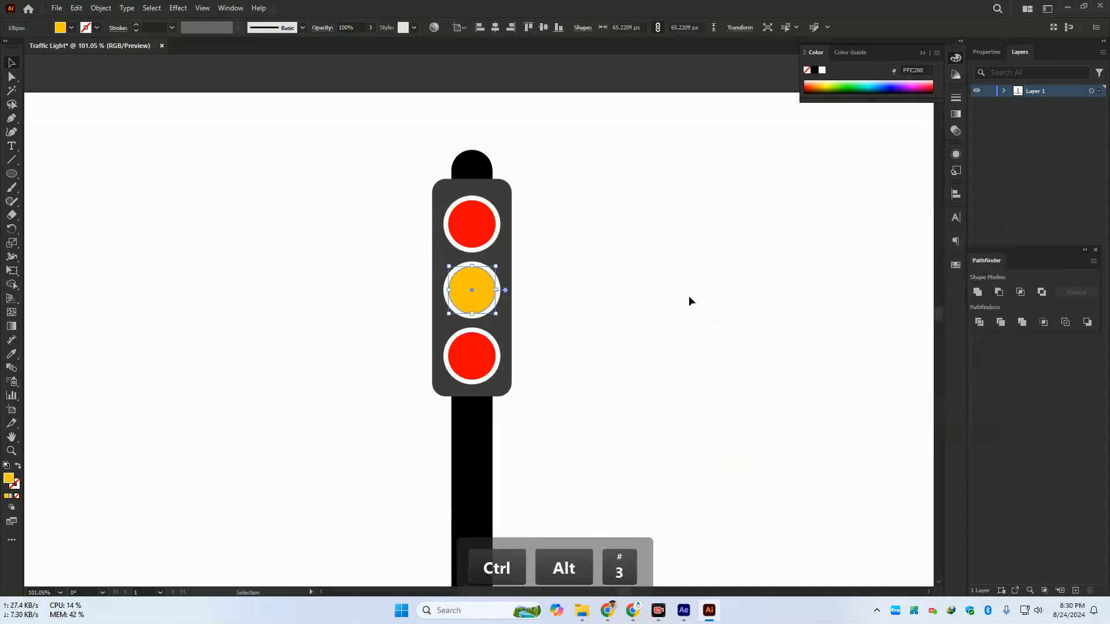
# Fill the lowest lamp's top circle with dark green, hex 008E0D
pyautogui.click(471, 374)
pyautogui.doubleClick(9, 479)
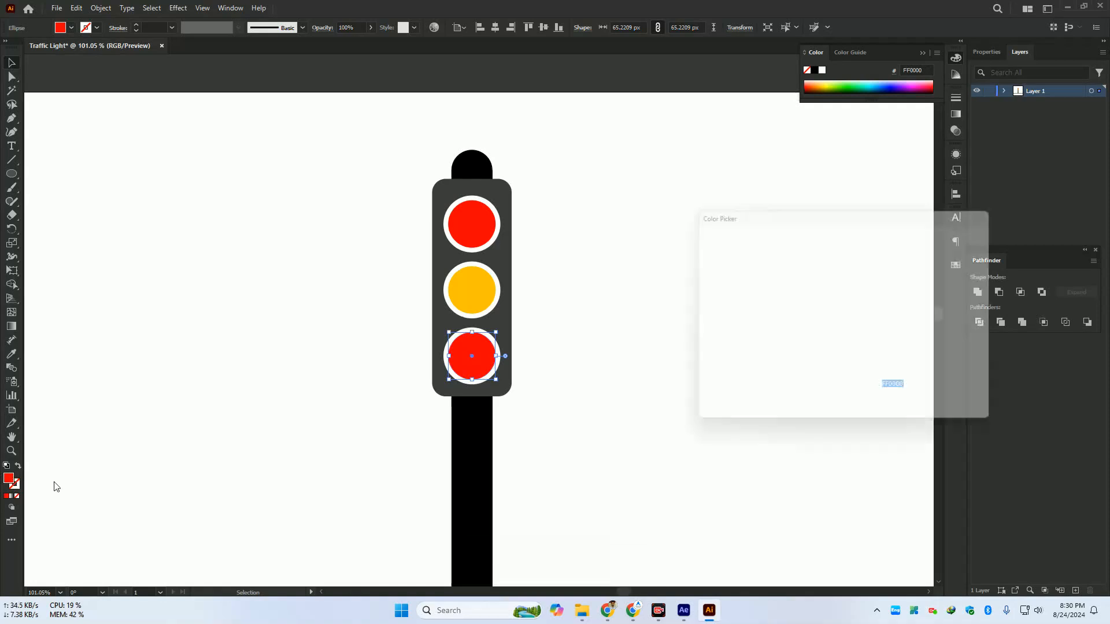
pyautogui.click(863, 362)
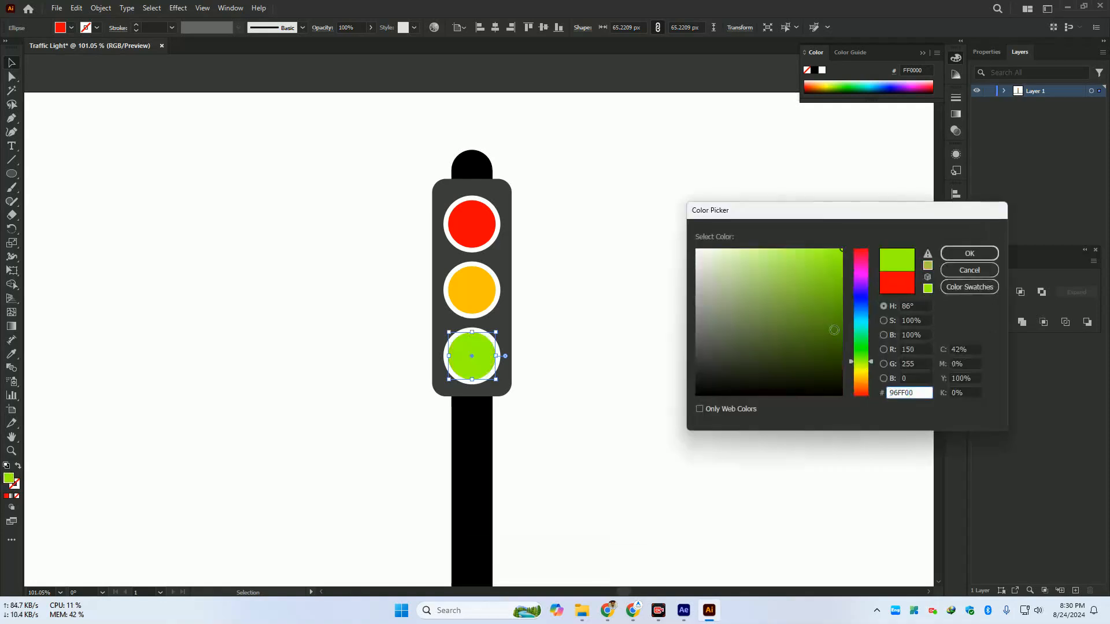
pyautogui.moveTo(834, 330); pyautogui.dragTo(848, 312)
pyautogui.moveTo(872, 361); pyautogui.dragTo(872, 342)
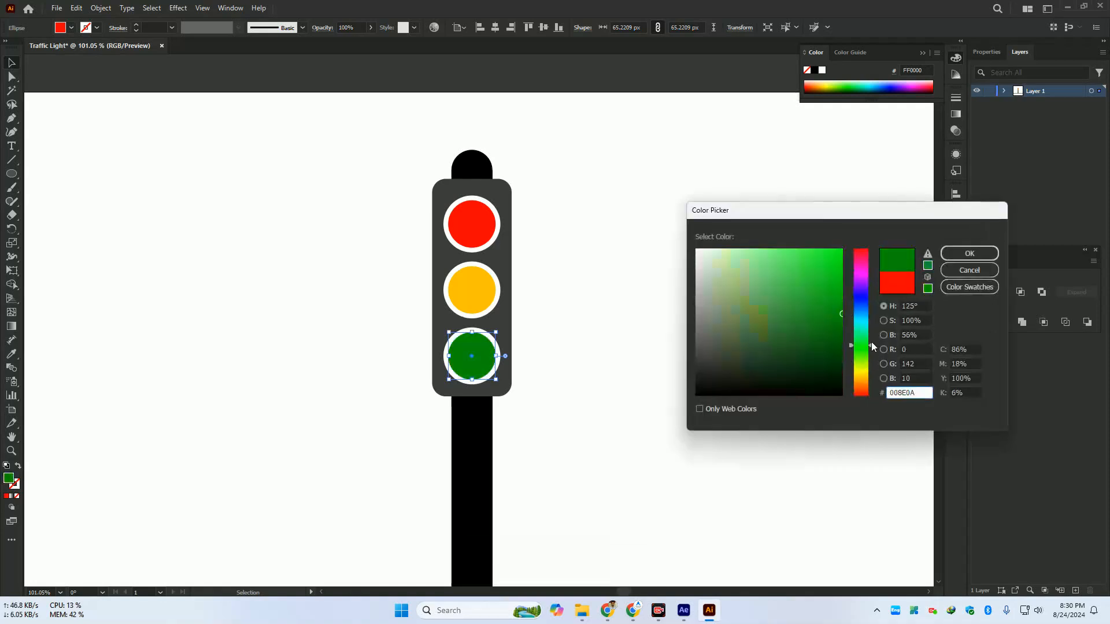
pyautogui.click(969, 255)
pyautogui.click(514, 358)
# Hide the dark green circle, fill the pink circle beneath it with pale green CCFFC5, and show all objects again
pyautogui.click(477, 356)
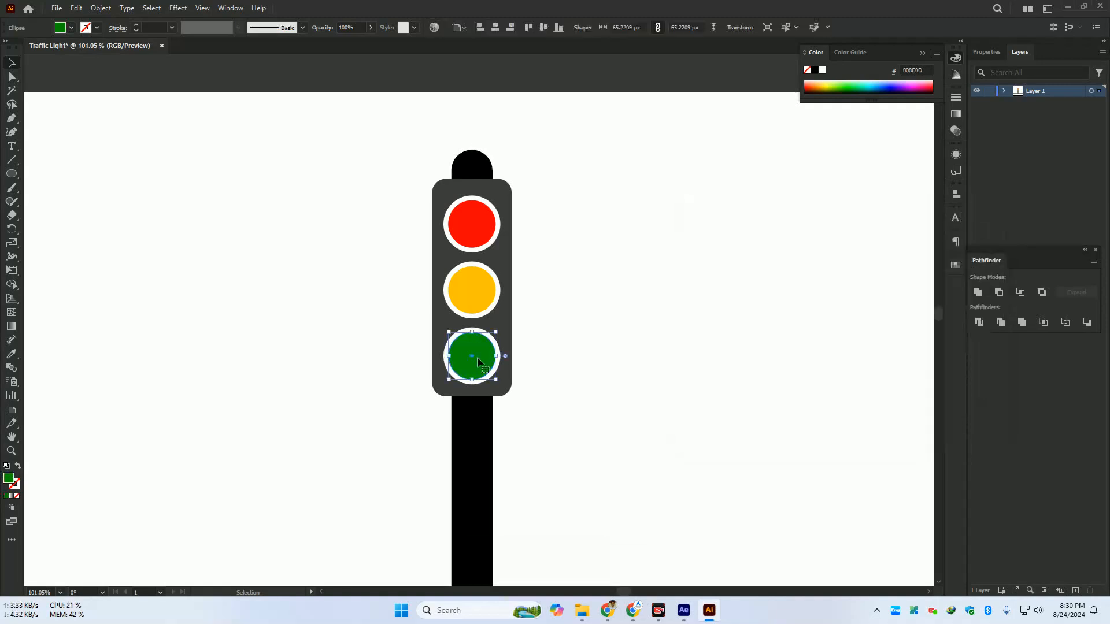
pyautogui.hotkey('ctrl', '3')
pyautogui.click(478, 367)
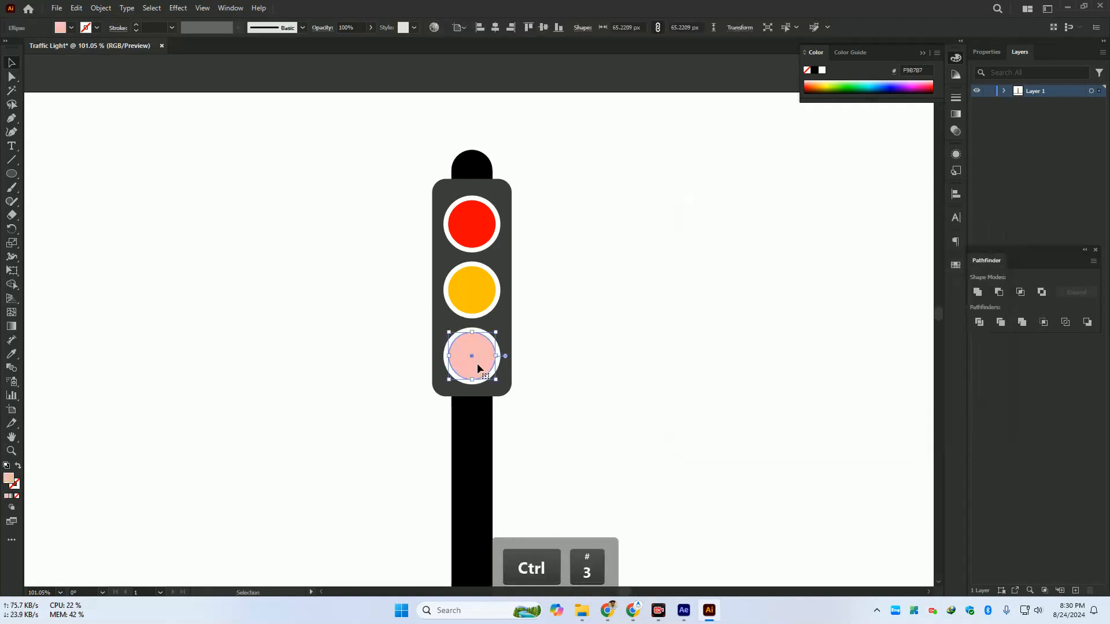
pyautogui.doubleClick(9, 478)
pyautogui.click(862, 350)
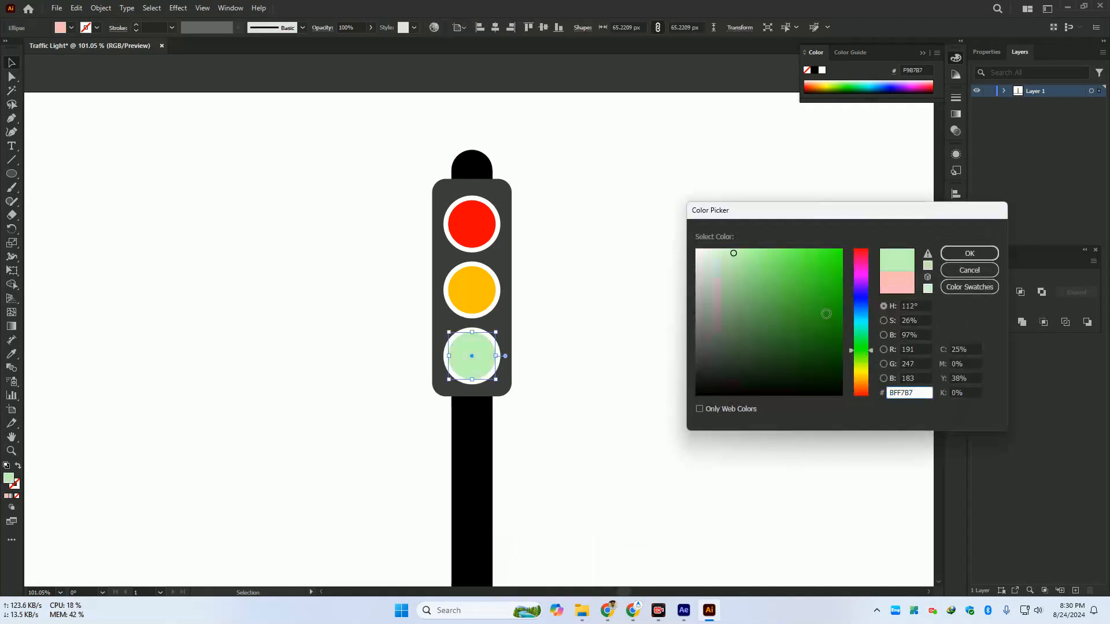
pyautogui.click(730, 250)
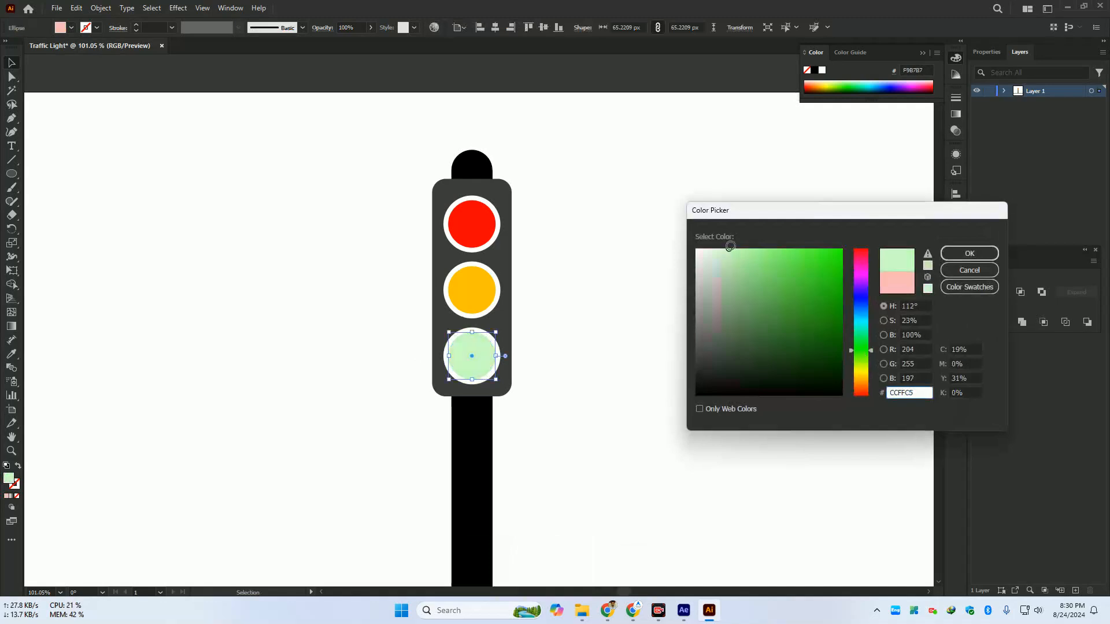
pyautogui.click(969, 253)
pyautogui.click(659, 295)
pyautogui.hotkey('ctrl', 'alt', '3')
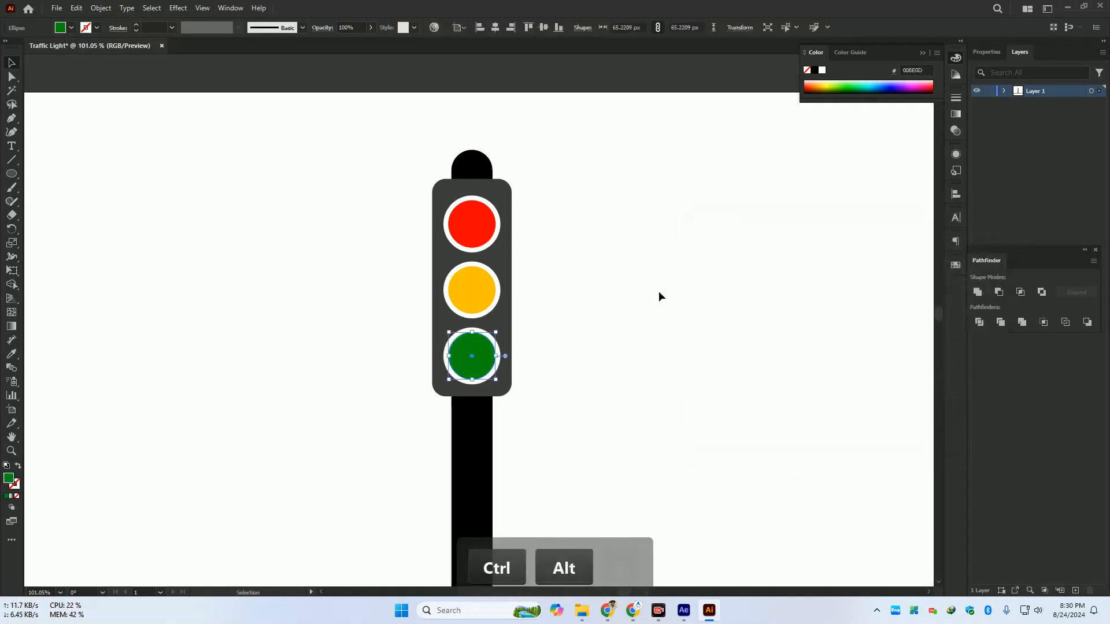
pyautogui.click(659, 293)
# Expand Layer 1 to list its individual objects and close the Pathfinder panel
pyautogui.moveTo(664, 331); pyautogui.dragTo(535, 369)
pyautogui.moveTo(566, 407); pyautogui.dragTo(530, 328)
pyautogui.moveTo(573, 347); pyautogui.dragTo(604, 416)
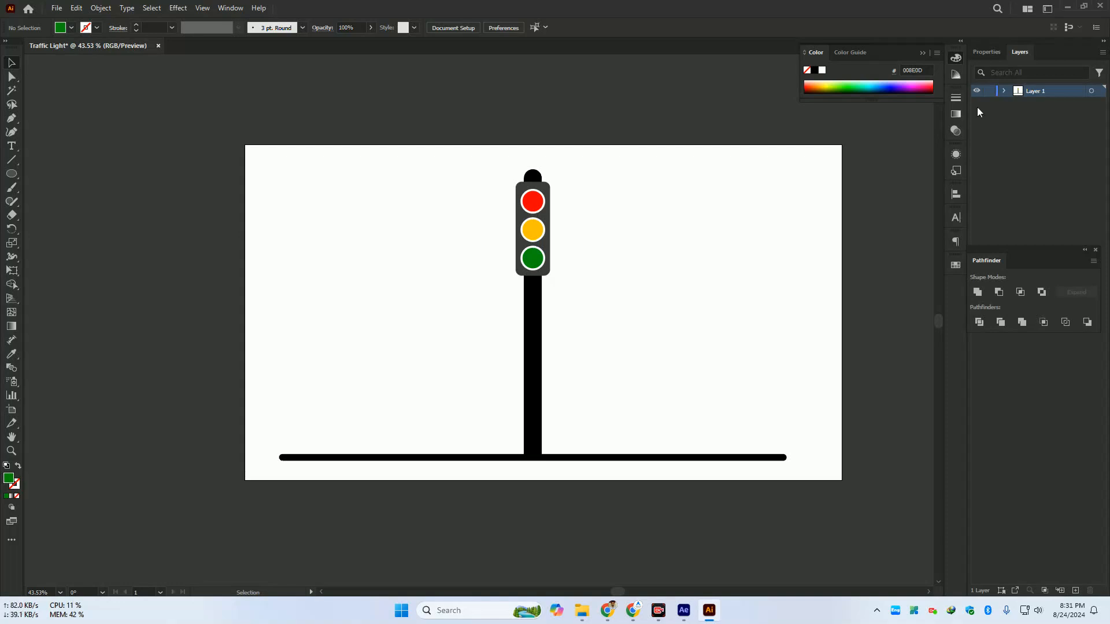
pyautogui.click(1004, 91)
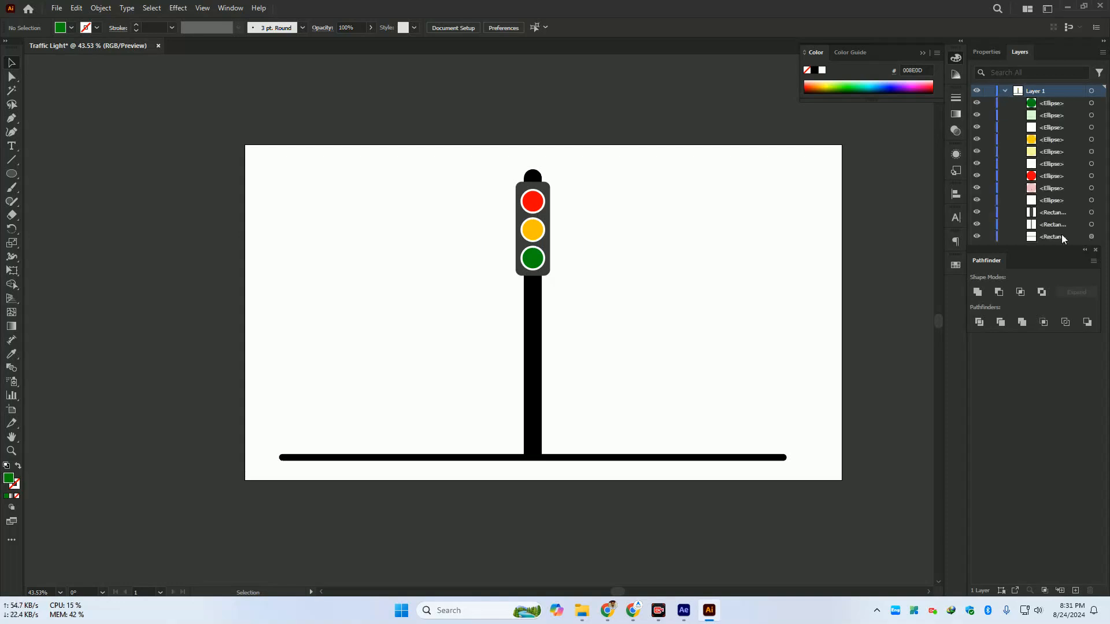
pyautogui.click(1093, 251)
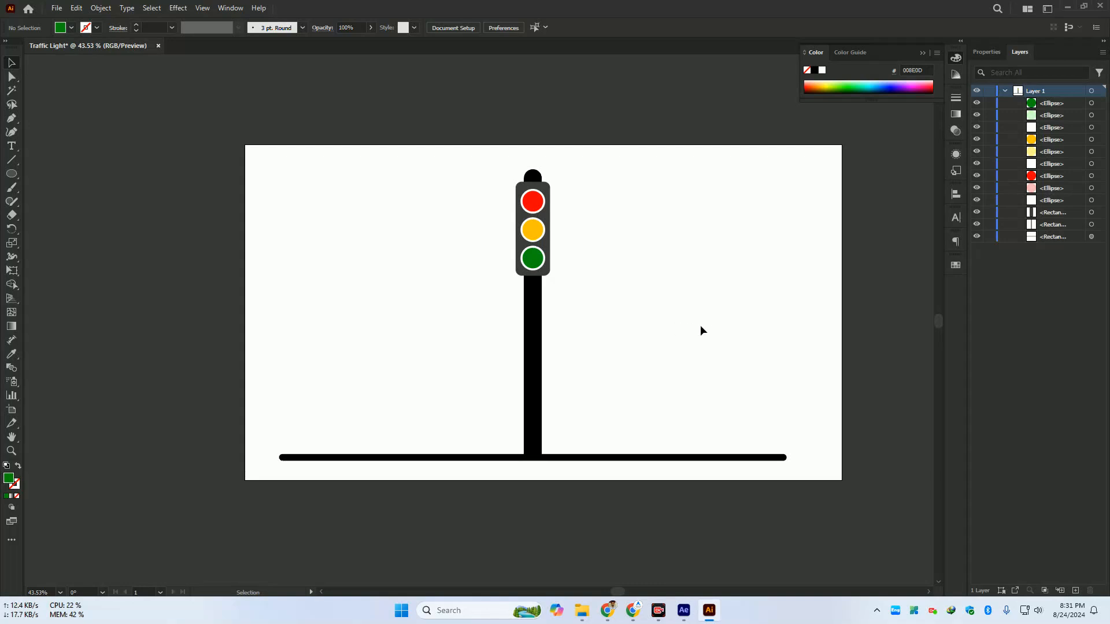
# Select the bright red, amber and green lamp circles together and hide them, leaving the pale circles showing
pyautogui.hotkey('ctrl', 'space')
pyautogui.moveTo(604, 262); pyautogui.dragTo(631, 273)
pyautogui.moveTo(576, 258); pyautogui.dragTo(583, 351)
pyautogui.moveTo(534, 289); pyautogui.dragTo(578, 347)
pyautogui.click(508, 253)
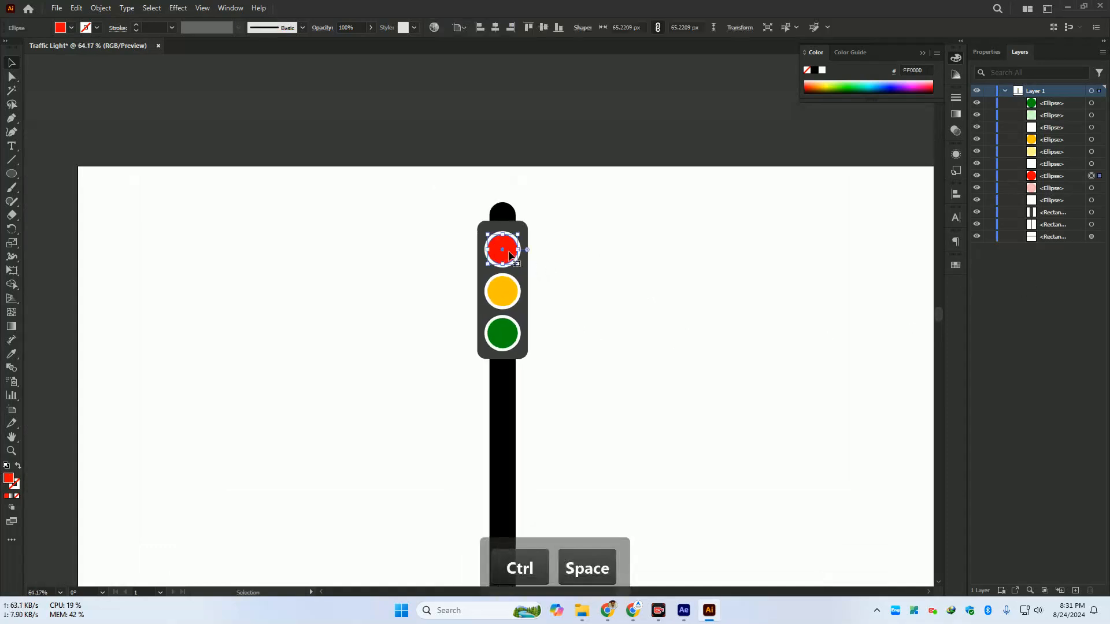
pyautogui.click(512, 298)
pyautogui.click(508, 335)
pyautogui.click(523, 344)
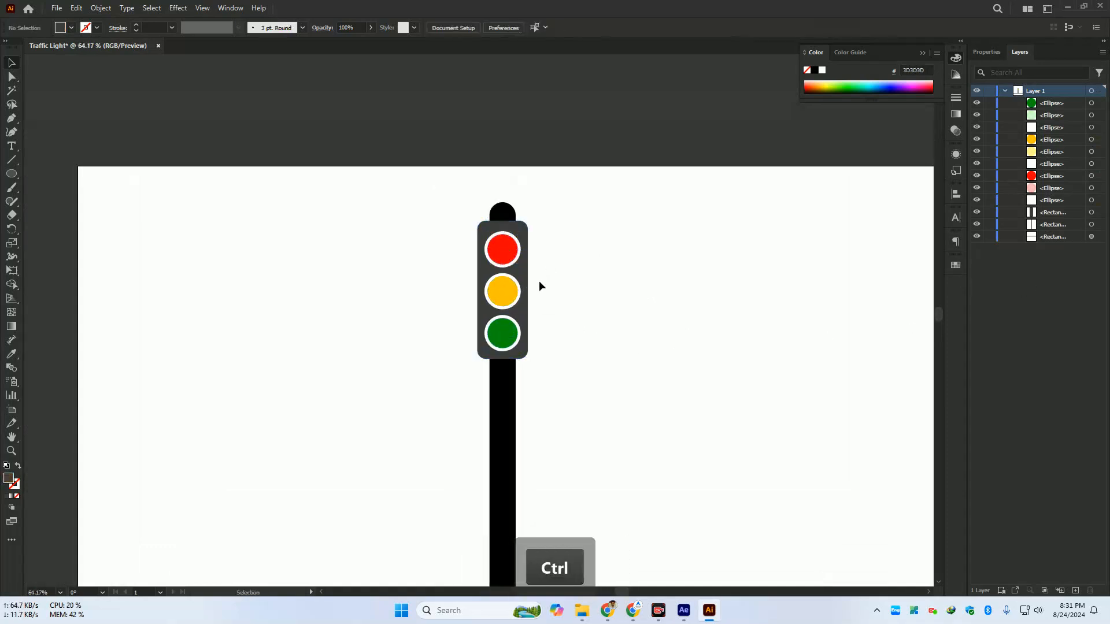
pyautogui.keyDown('ctrl'); pyautogui.click(507, 260); pyautogui.keyUp('ctrl')
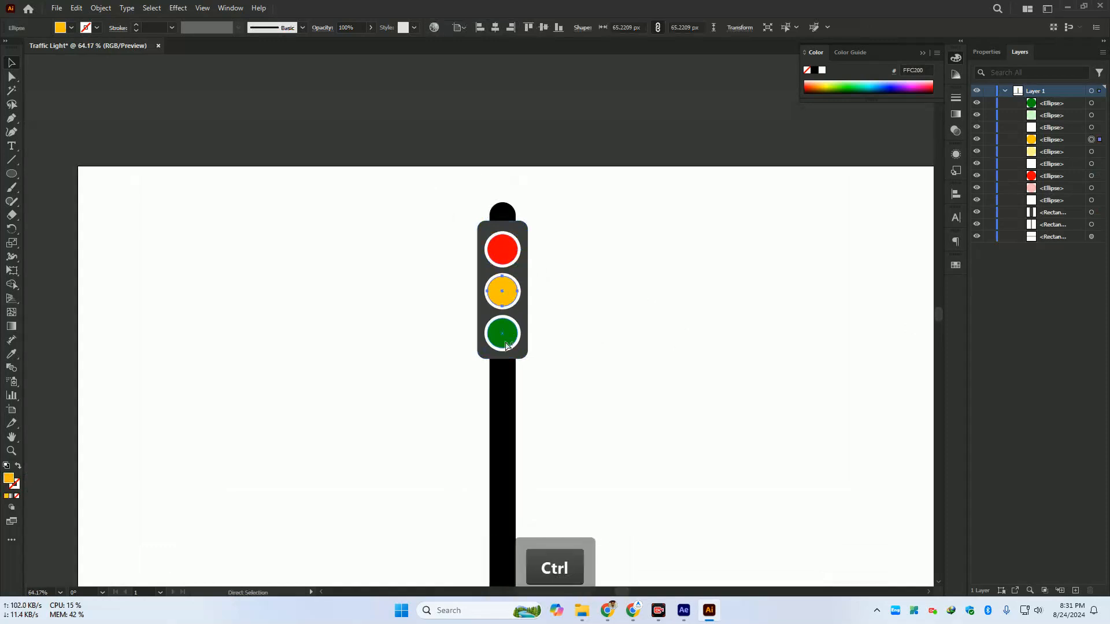
pyautogui.keyDown('ctrl'); pyautogui.click(508, 292); pyautogui.keyUp('ctrl')
pyautogui.keyDown('ctrl'); pyautogui.click(502, 251); pyautogui.keyUp('ctrl')
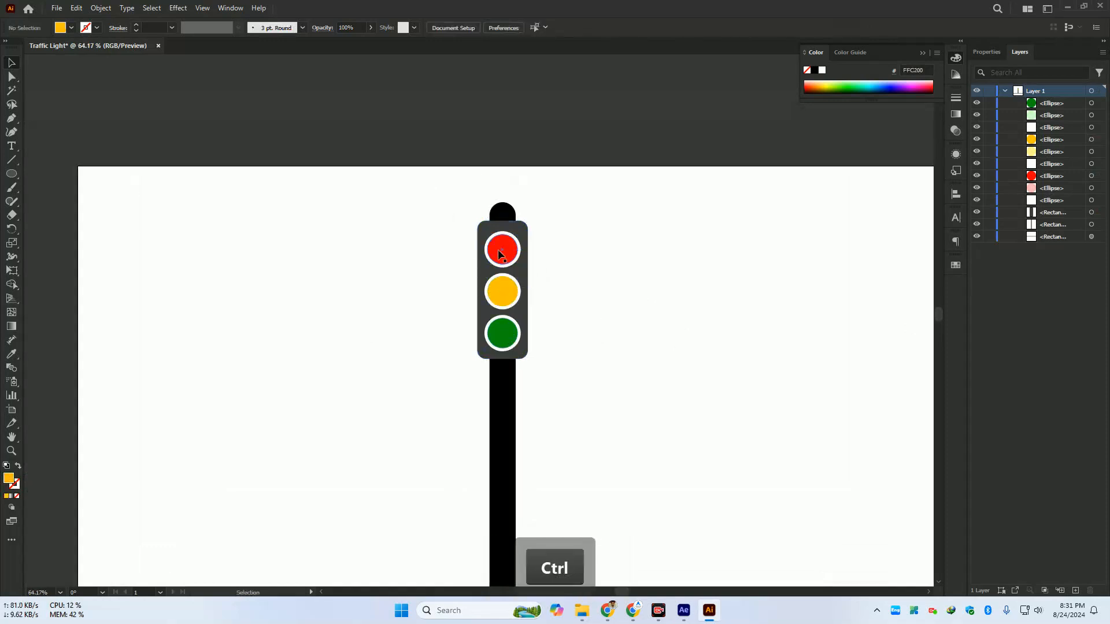
pyautogui.keyDown('shift'); pyautogui.click(507, 292); pyautogui.keyUp('shift')
pyautogui.keyDown('shift'); pyautogui.click(506, 337); pyautogui.keyUp('shift')
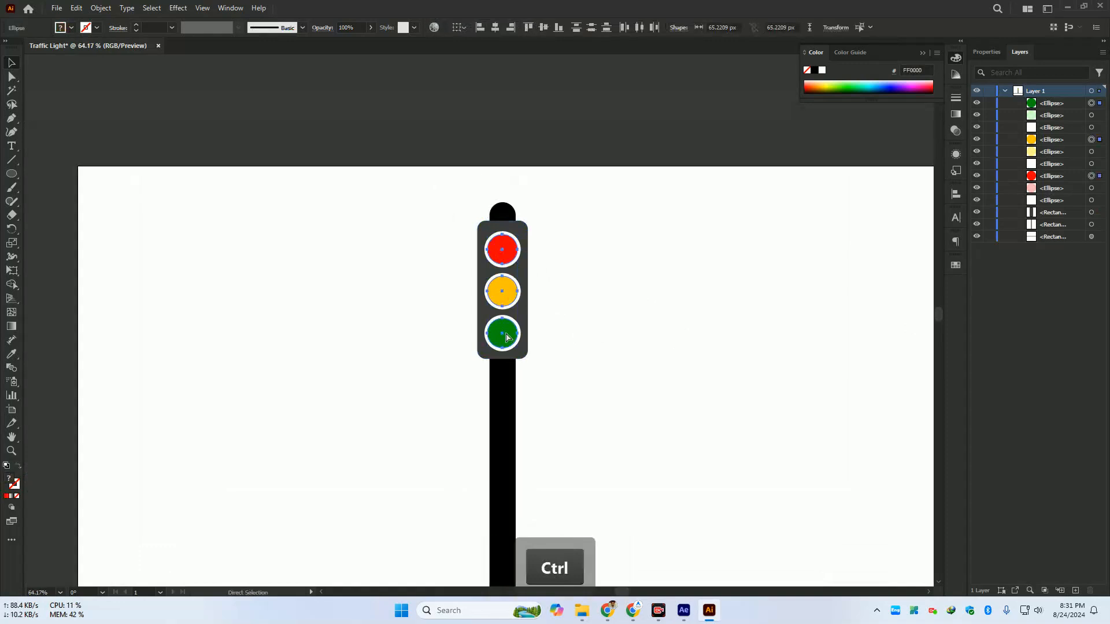
pyautogui.hotkey('ctrl', '3')
# Group all the visible artwork, from the ground line to the pale lamps, and name the group Stand
pyautogui.moveTo(589, 341); pyautogui.dragTo(564, 334)
pyautogui.moveTo(163, 154); pyautogui.dragTo(769, 520)
pyautogui.hotkey('ctrl', 'g')
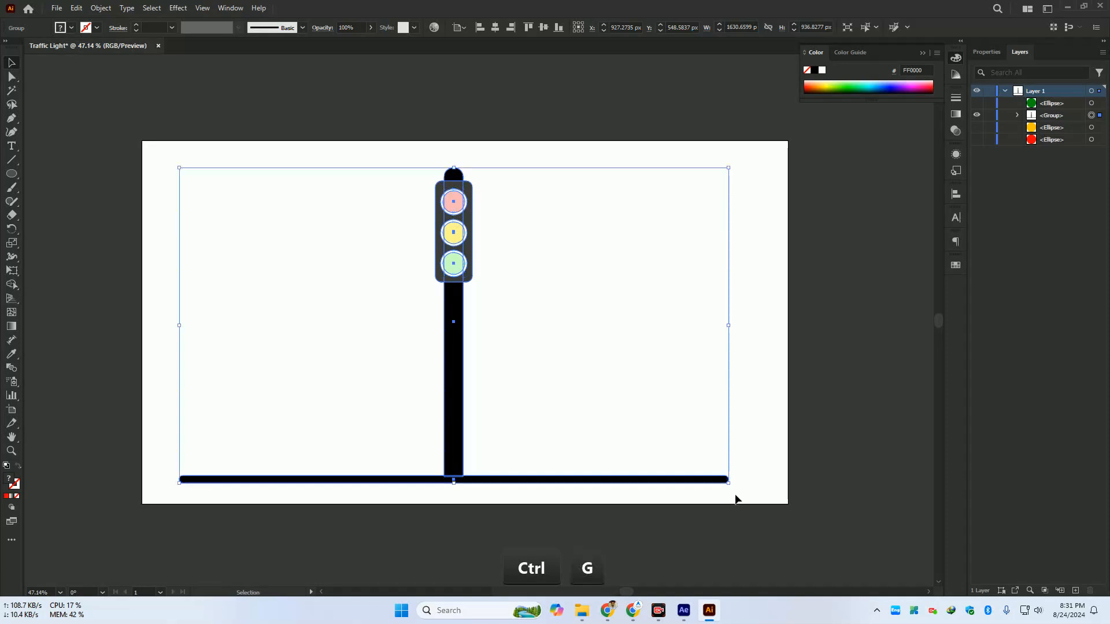
pyautogui.click(1052, 115)
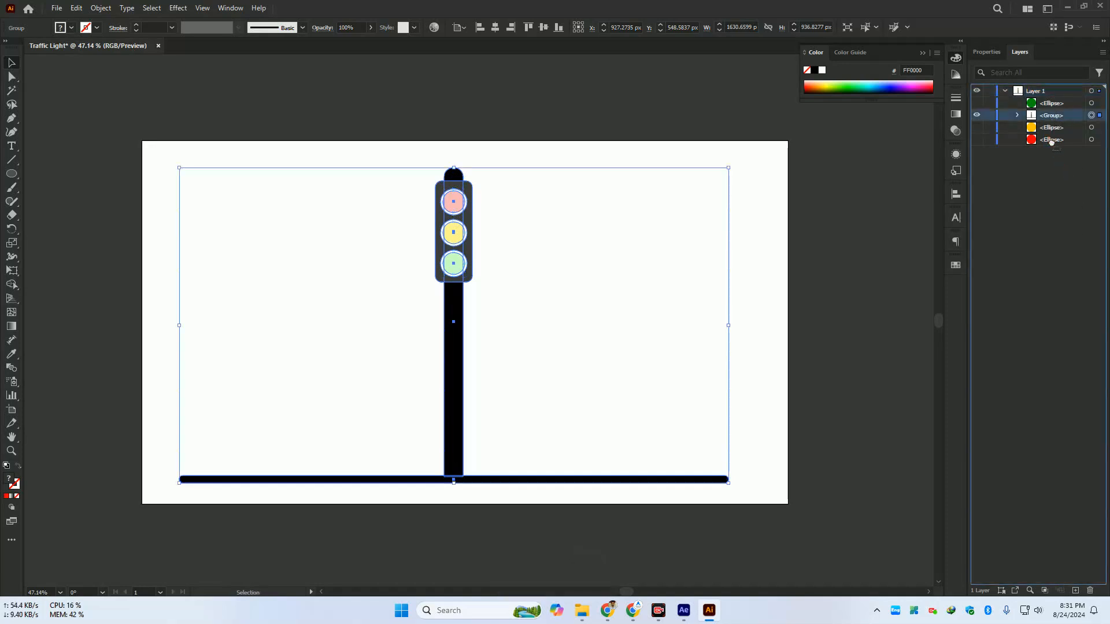
pyautogui.doubleClick(1051, 115)
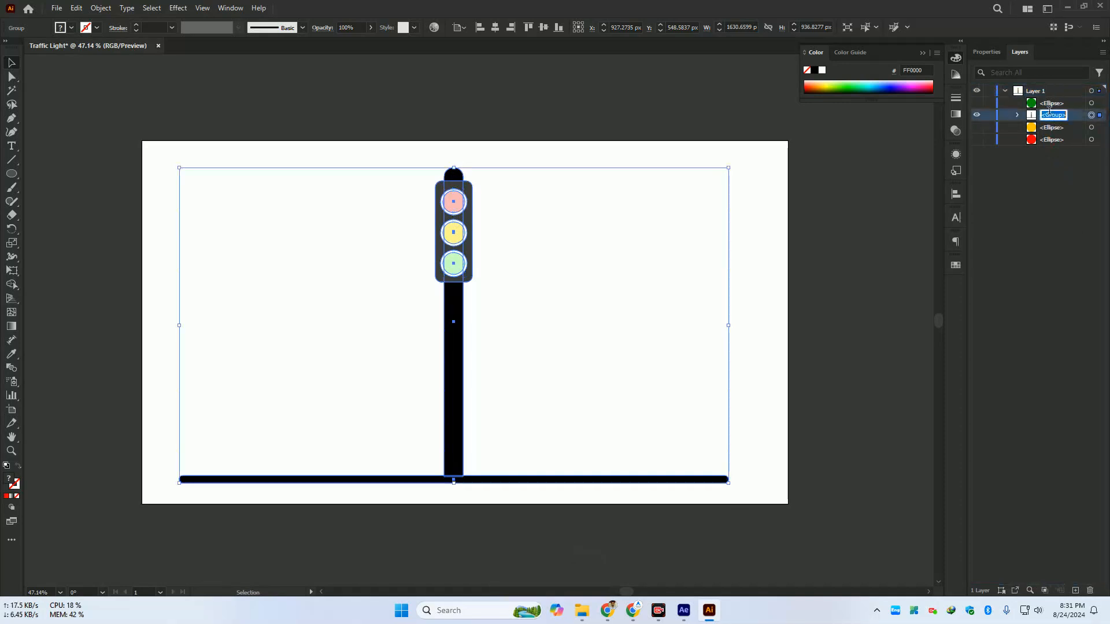
pyautogui.write('Sta')
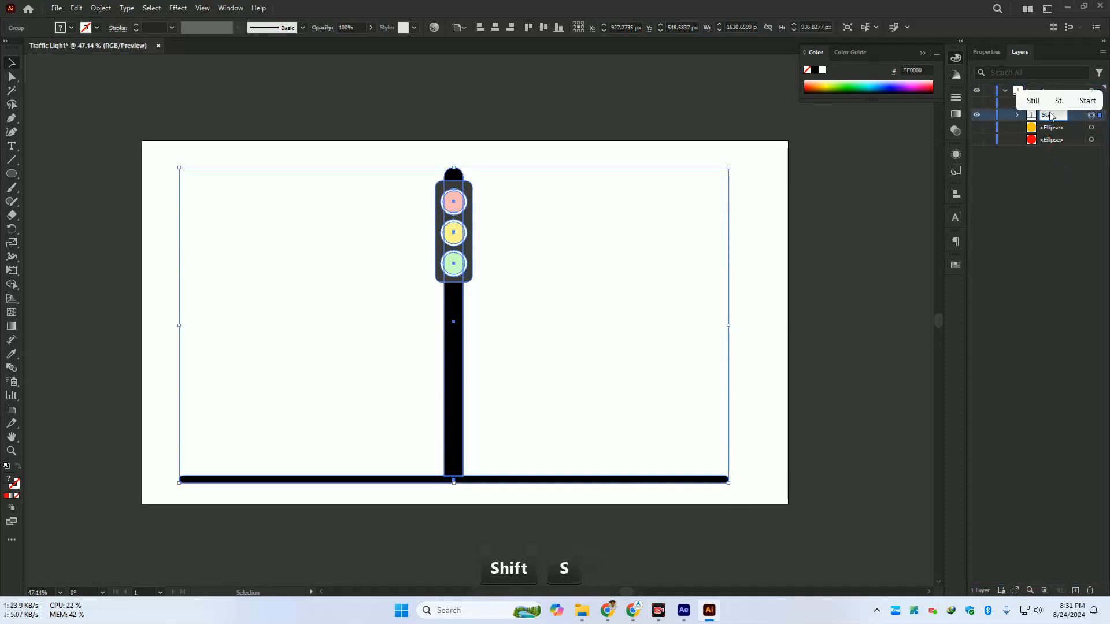
pyautogui.write('n')
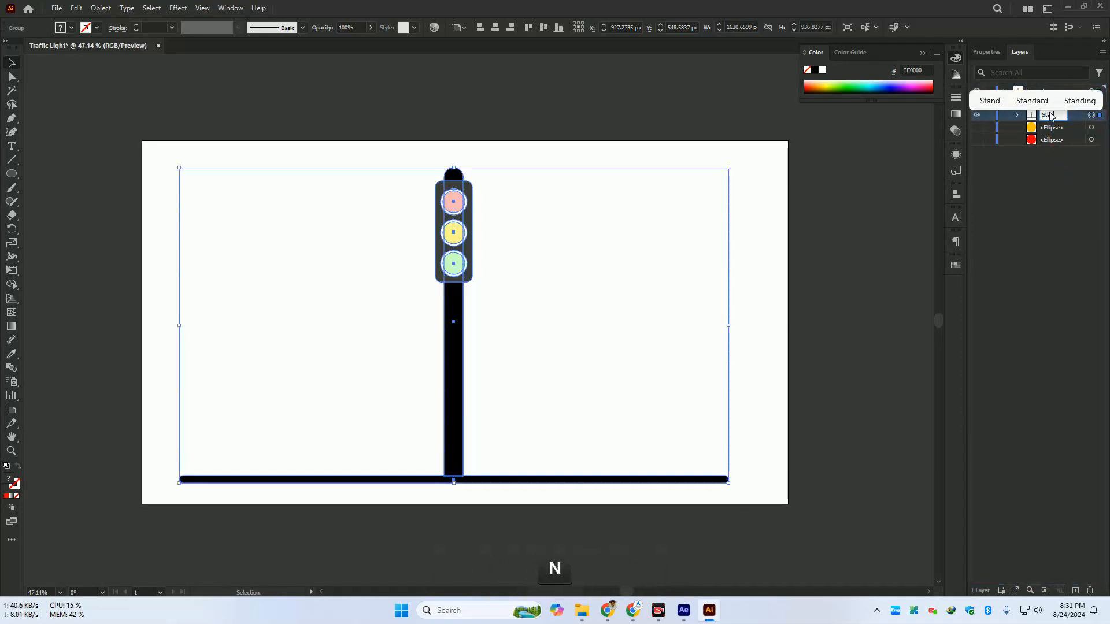
pyautogui.click(992, 101)
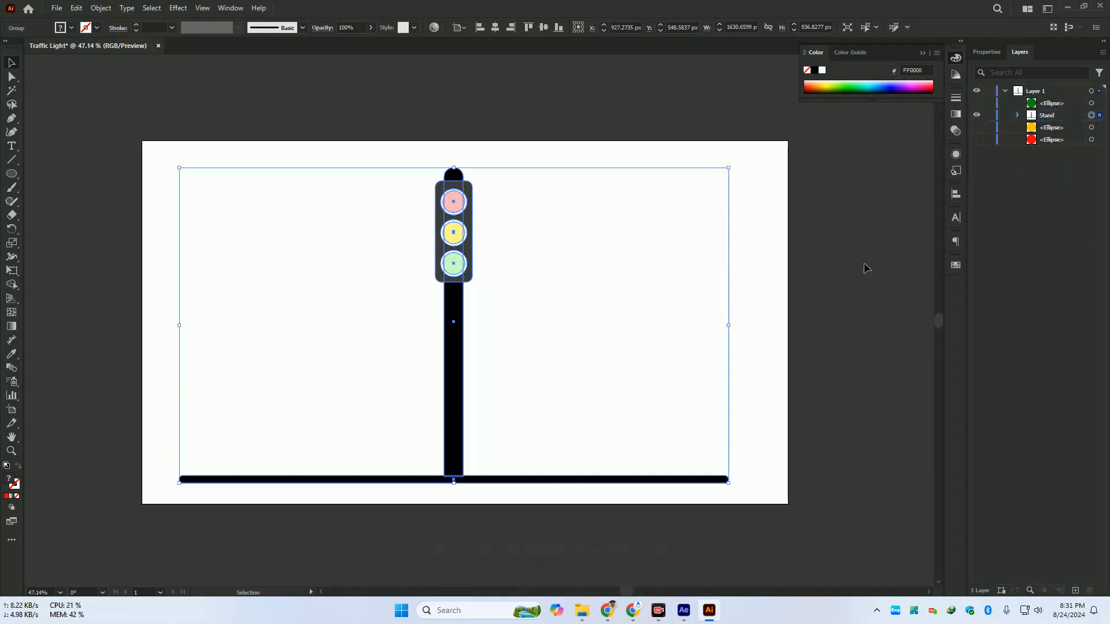
# Show the hidden red, amber and green circles and bring them in front of the Stand group
pyautogui.click(599, 296)
pyautogui.hotkey('ctrl', 'alt', '3')
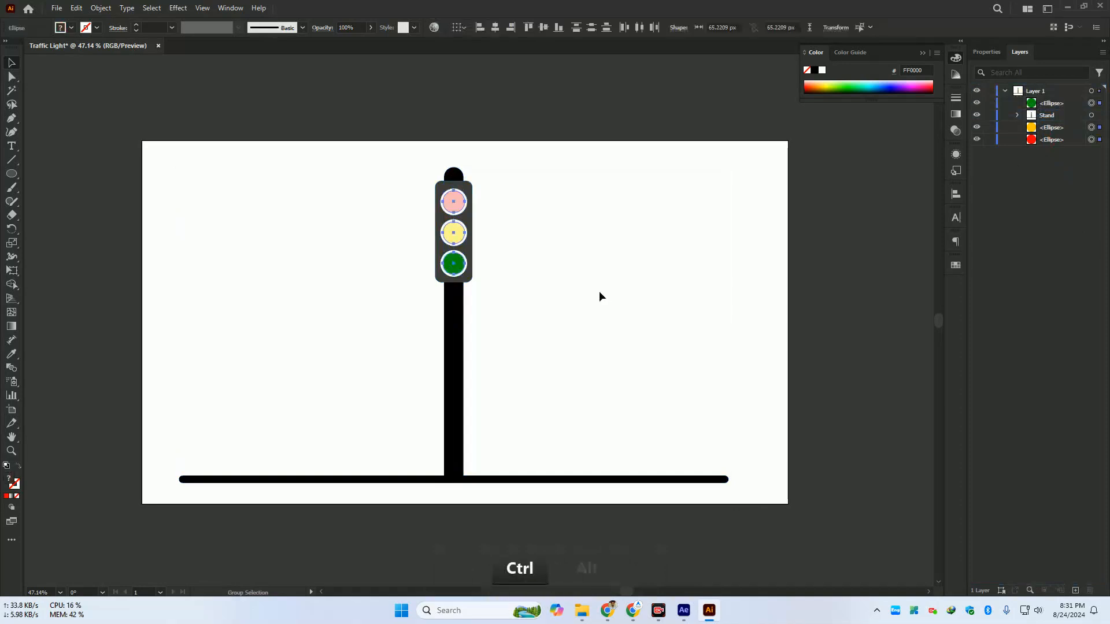
pyautogui.hotkey('ctrl', 'shift', ']')
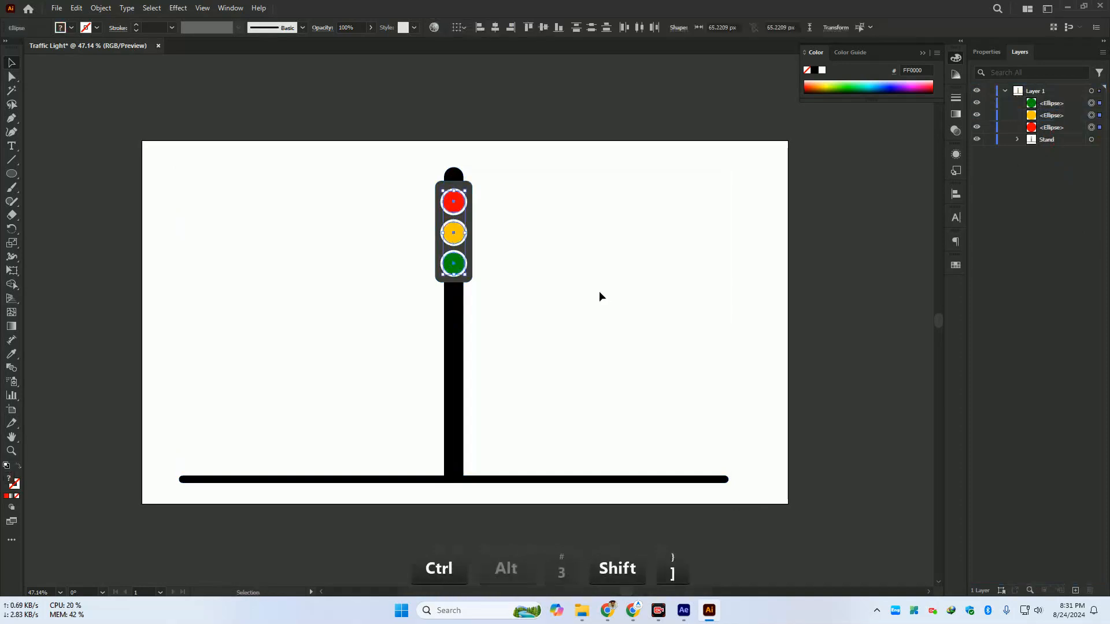
pyautogui.click(715, 284)
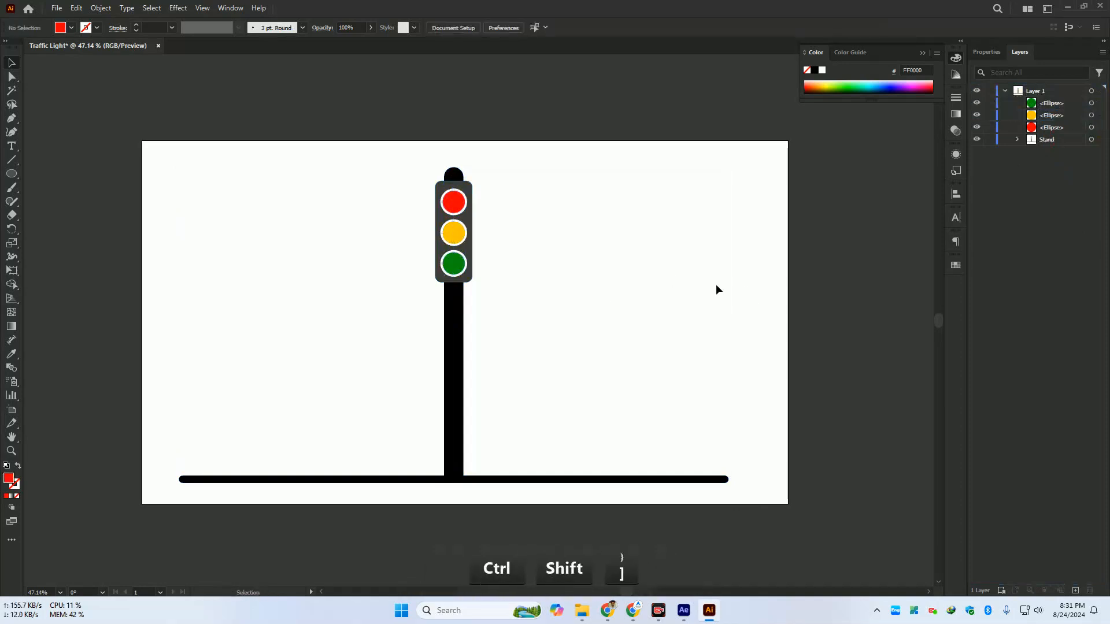
# Name the green circle Green and reorder the lamp circles as red, amber, green above Stand
pyautogui.doubleClick(1057, 104)
pyautogui.write('Green')
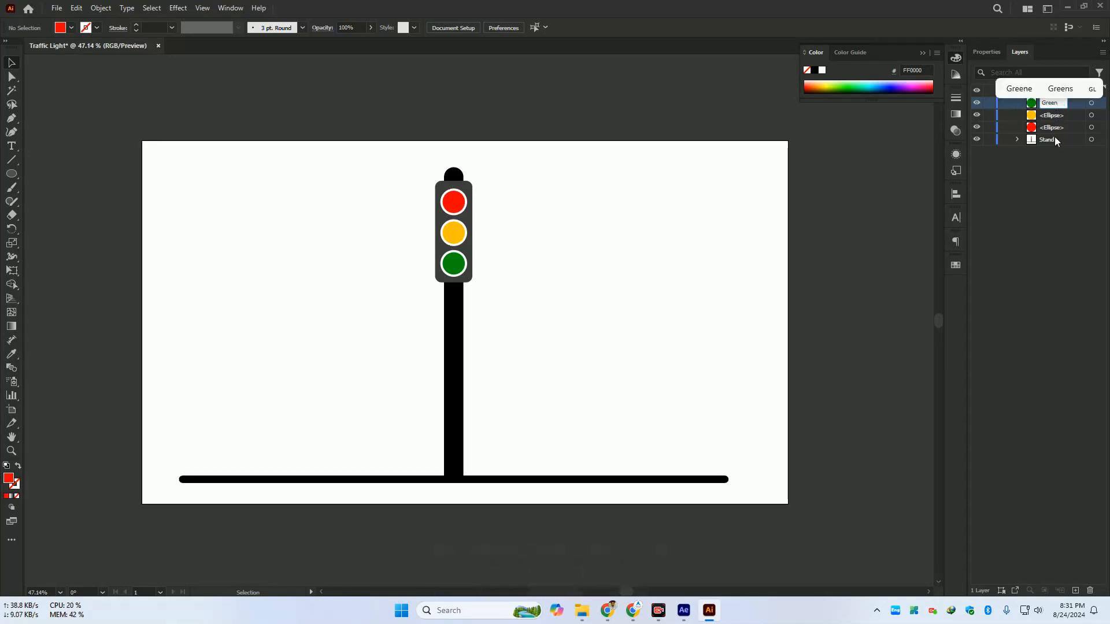
pyautogui.press('Return')
pyautogui.moveTo(1048, 118)
pyautogui.mouseDown()
pyautogui.moveTo(1047, 135)
pyautogui.moveTo(1051, 103)
pyautogui.mouseUp()
pyautogui.click(1042, 177)
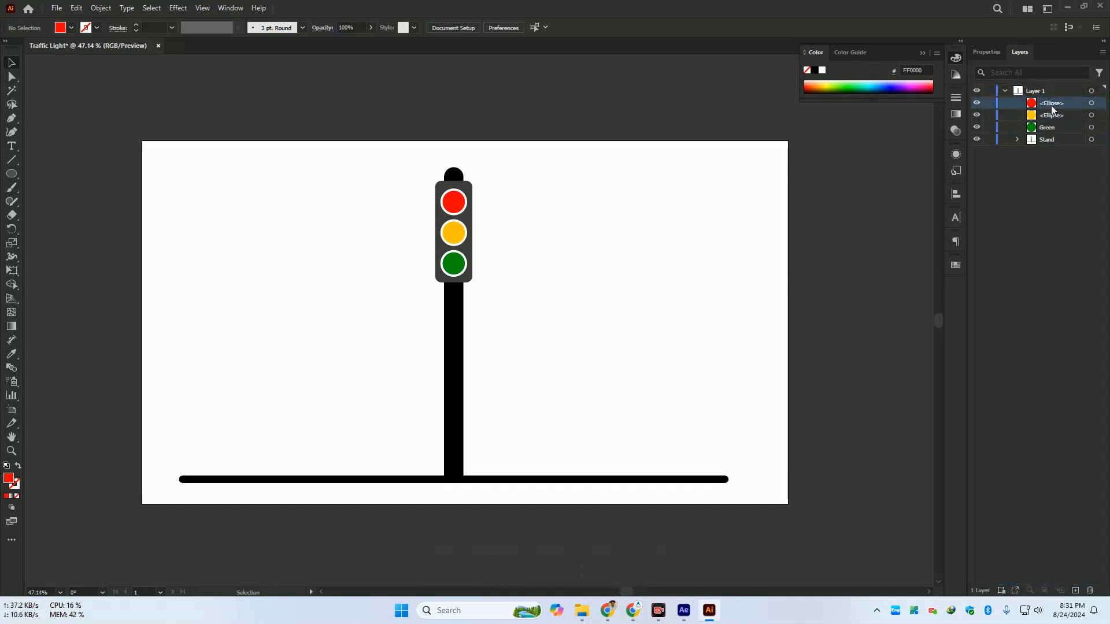
# Name the red circle Red and the amber circle Yellow in the layer list
pyautogui.doubleClick(1051, 103)
pyautogui.write('Red')
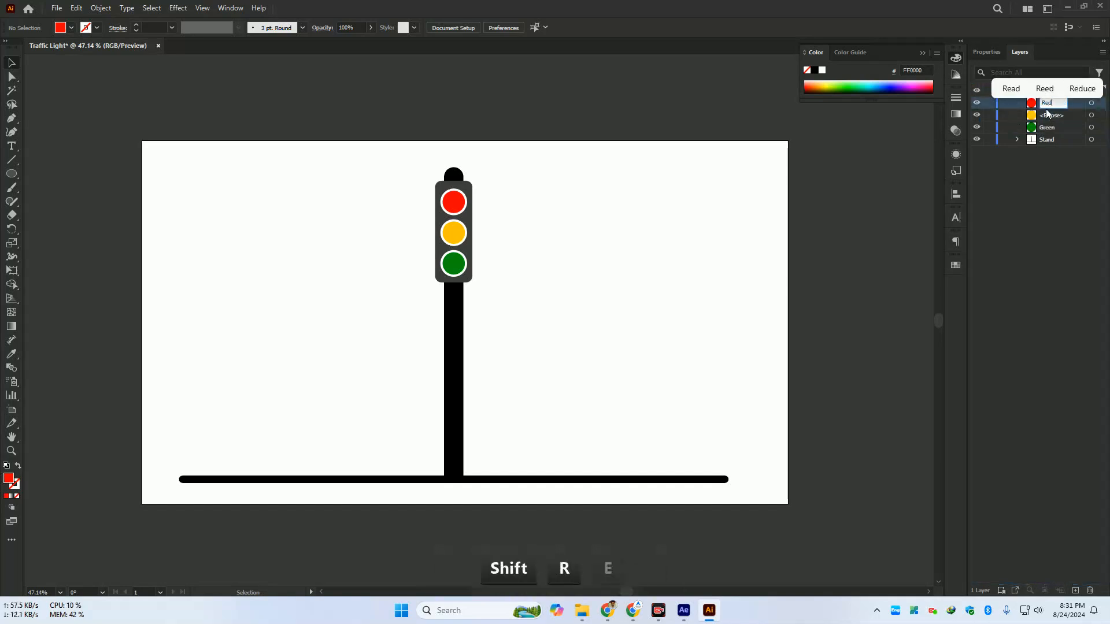
pyautogui.click(1052, 171)
pyautogui.doubleClick(1051, 115)
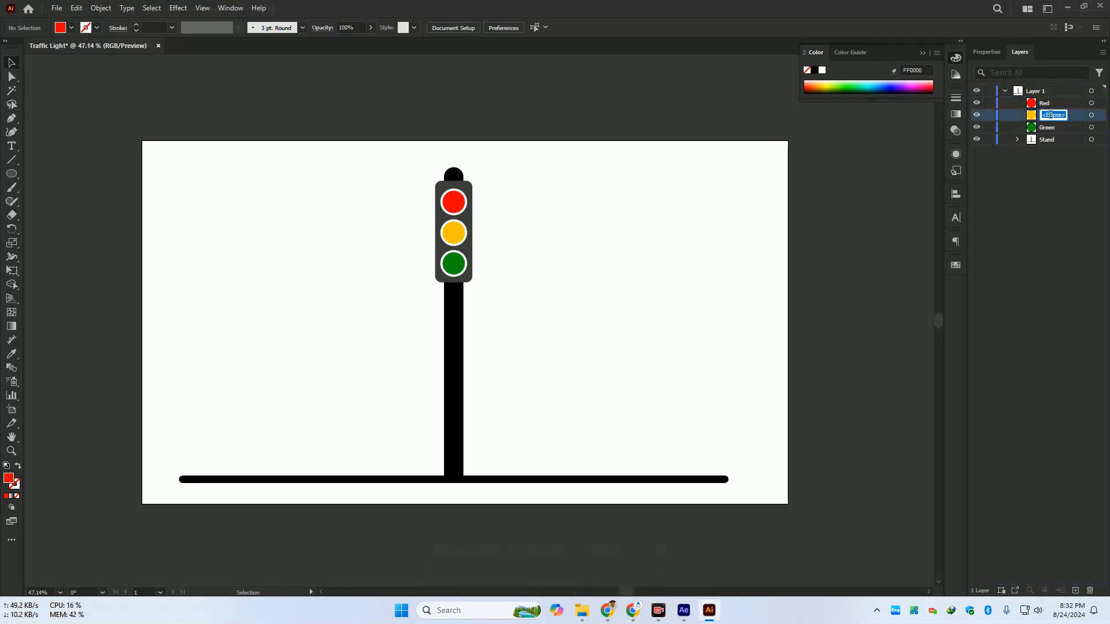
pyautogui.write('Yel')
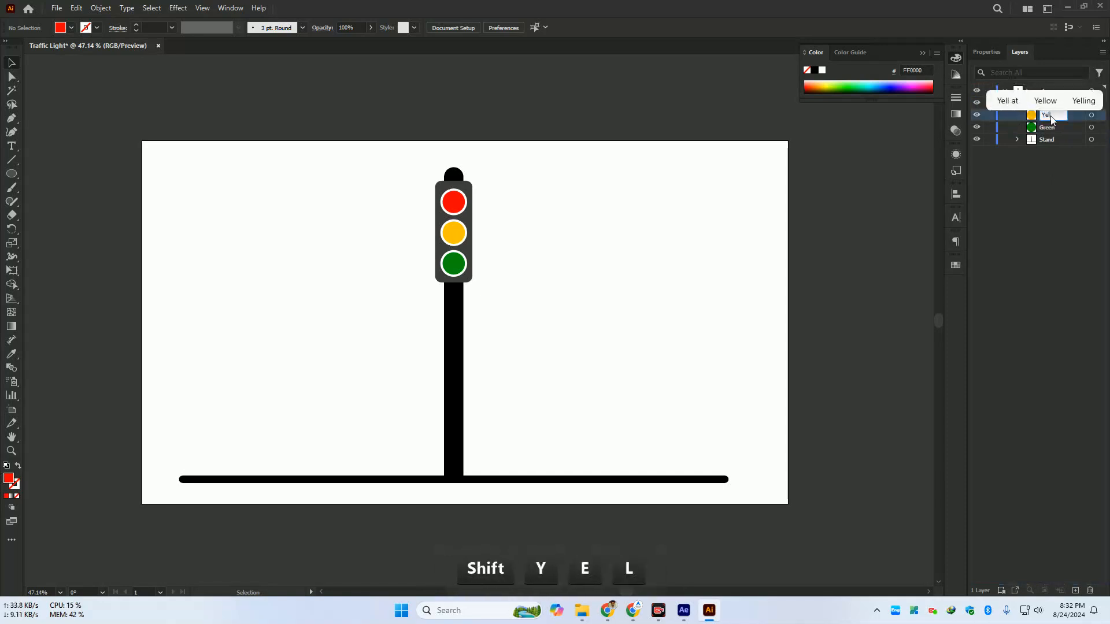
pyautogui.write('l')
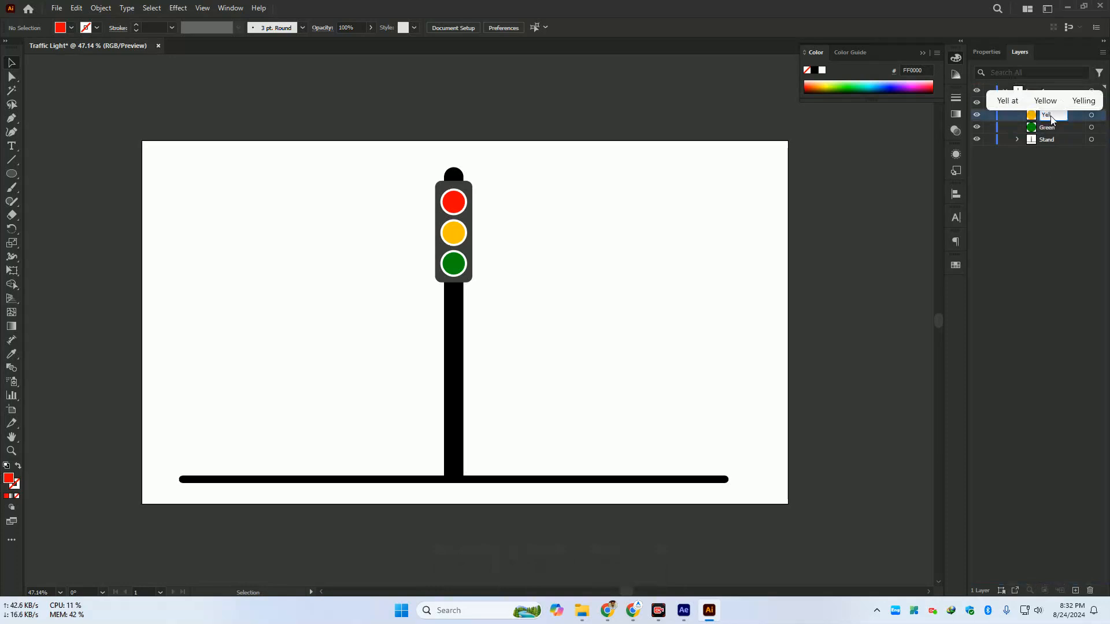
pyautogui.write('ow')
pyautogui.click(1042, 172)
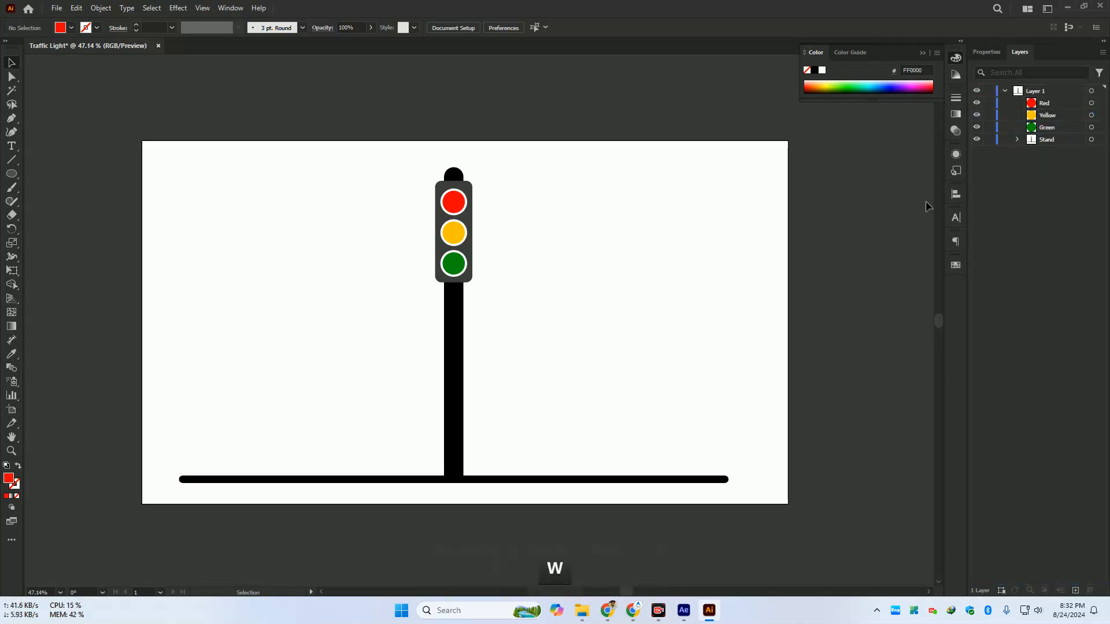
# Start saving the artwork and browse to the Assats folder inside Class 12 on the Desktop
pyautogui.hotkey('ctrl', 'space')
pyautogui.moveTo(645, 314); pyautogui.dragTo(612, 358)
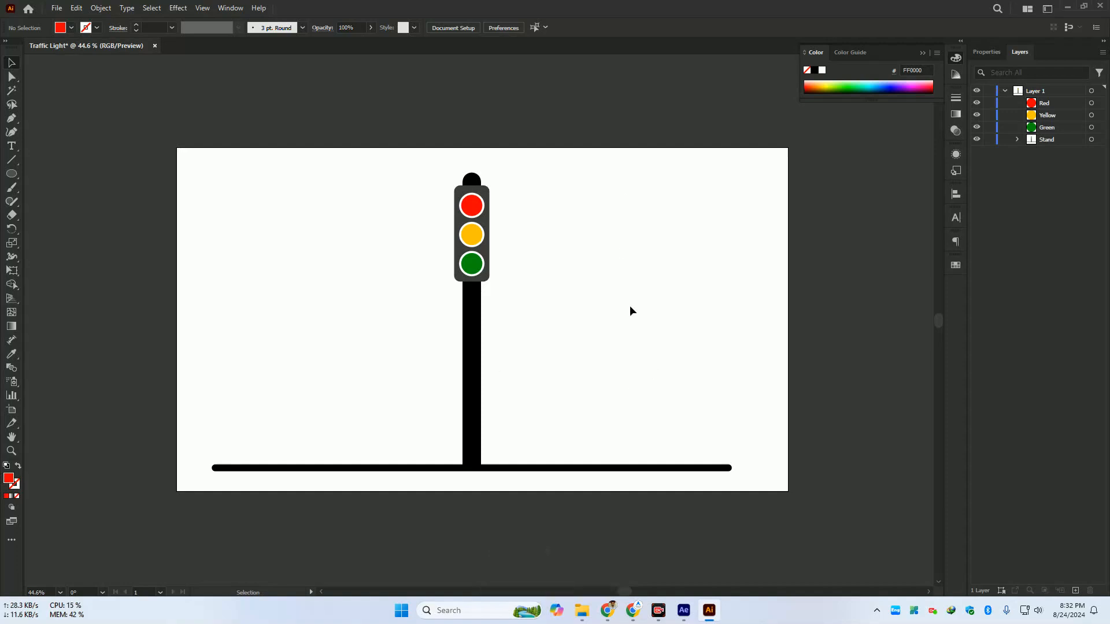
pyautogui.hotkey('ctrl', 's')
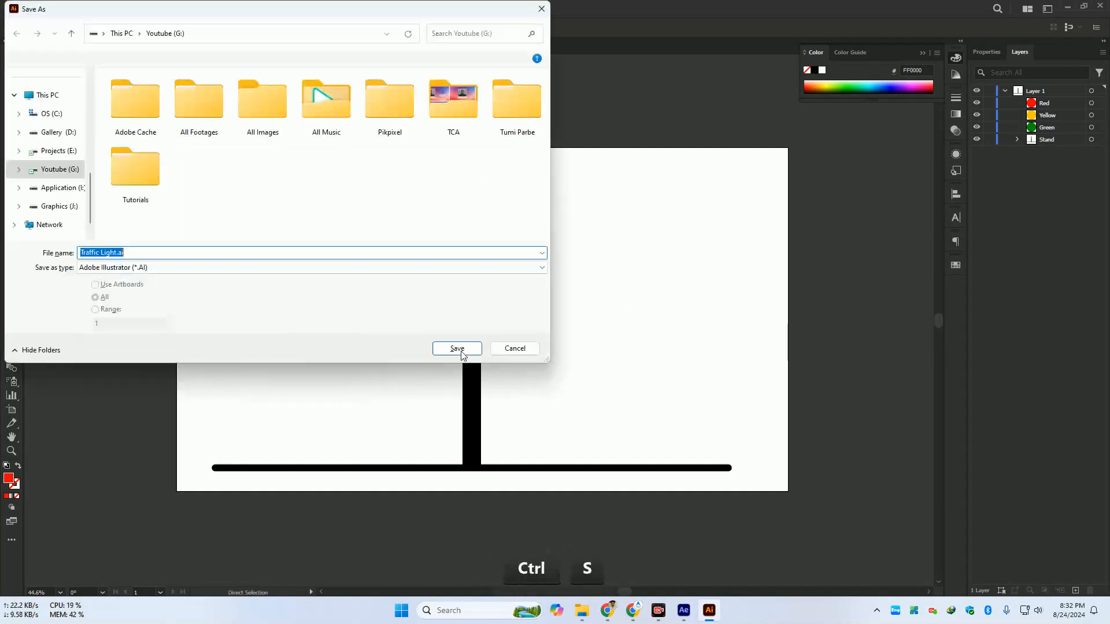
pyautogui.scroll(5, 58, 174)
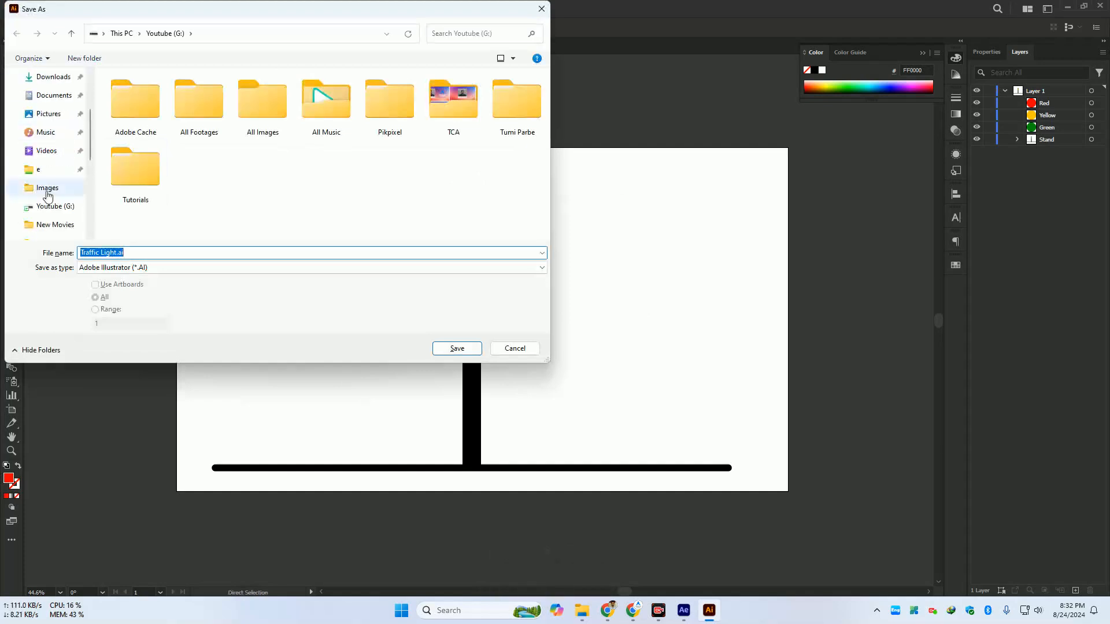
pyautogui.scroll(3, 49, 190)
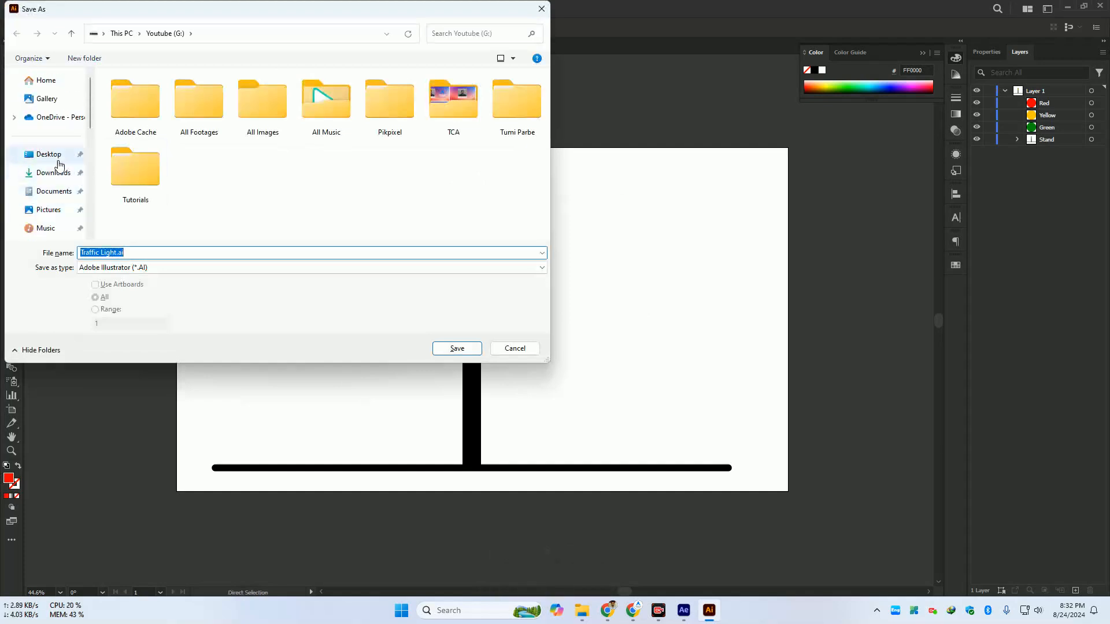
pyautogui.click(59, 165)
pyautogui.doubleClick(135, 103)
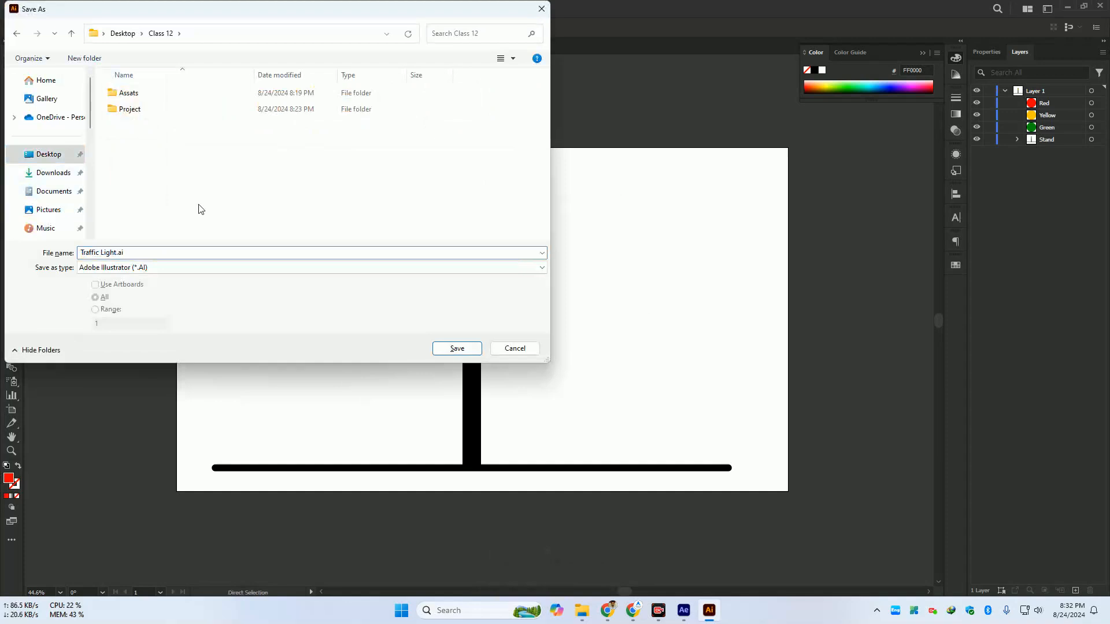
pyautogui.doubleClick(152, 95)
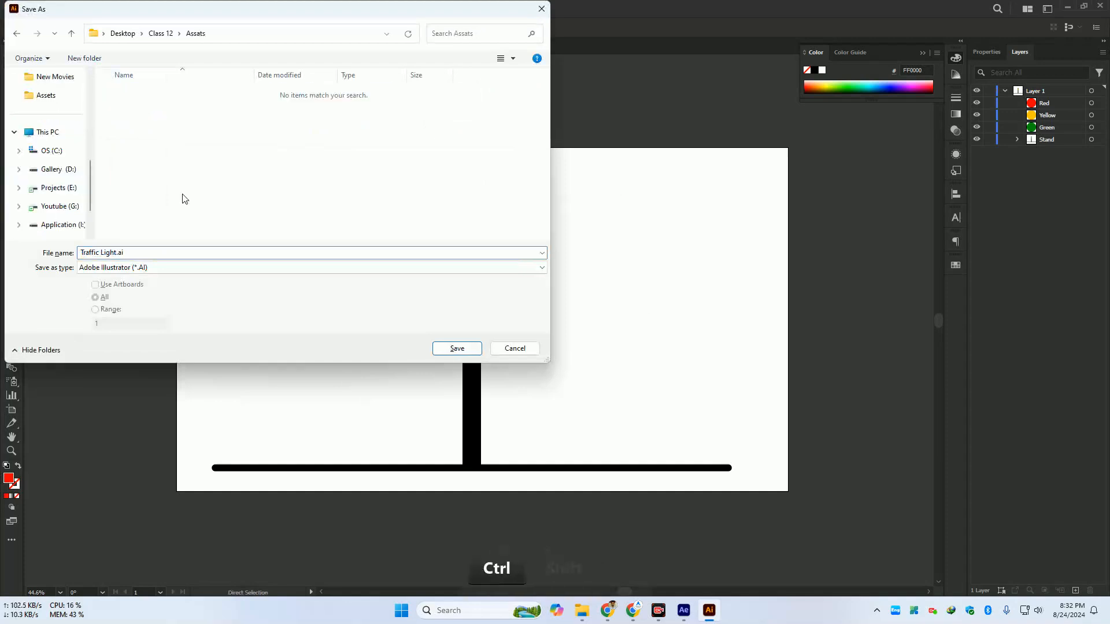
# Create a folder named Vector there and save the artwork in it as Traffic Light.ai, accepting the Illustrator options
pyautogui.hotkey('ctrl', 'shift', 'n')
pyautogui.write('Vect')
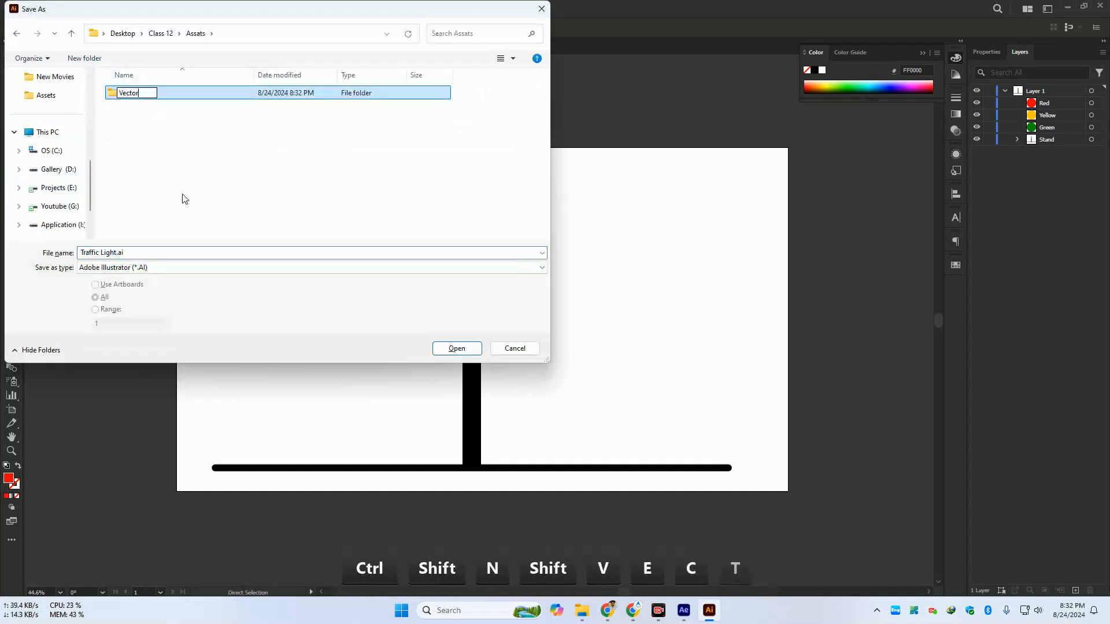
pyautogui.write('or')
pyautogui.press('Return')
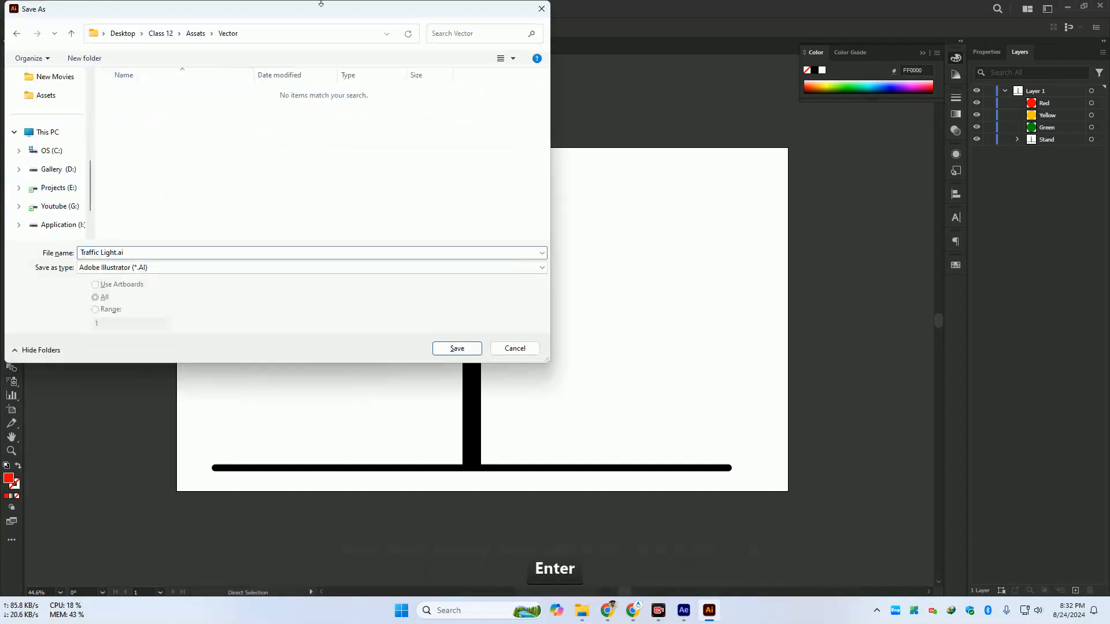
pyautogui.click(461, 348)
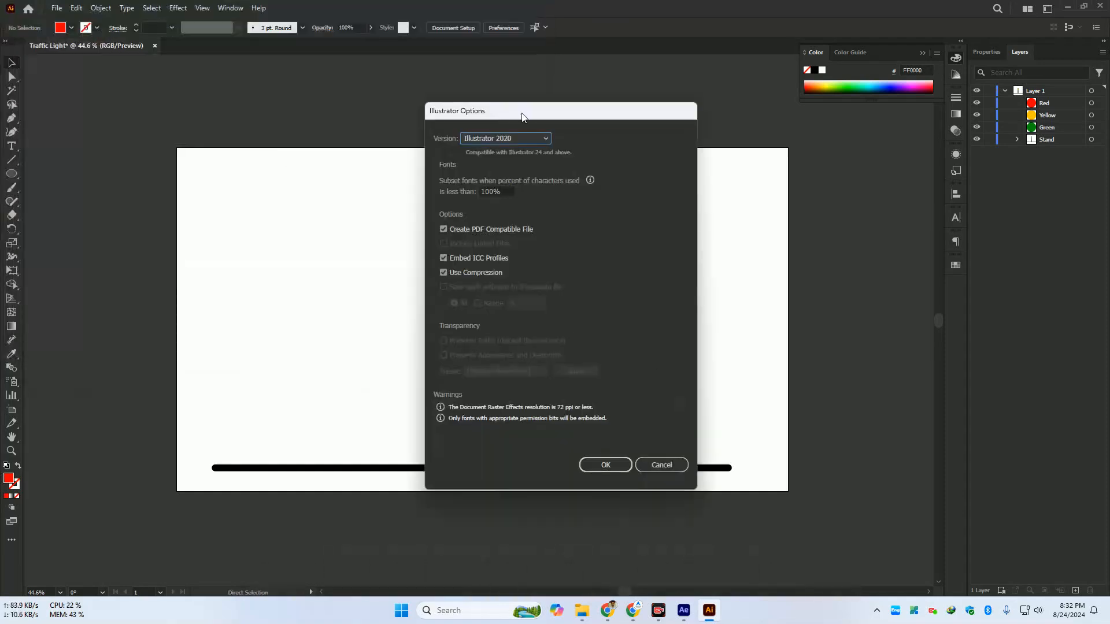
pyautogui.click(518, 140)
pyautogui.click(555, 152)
pyautogui.click(601, 463)
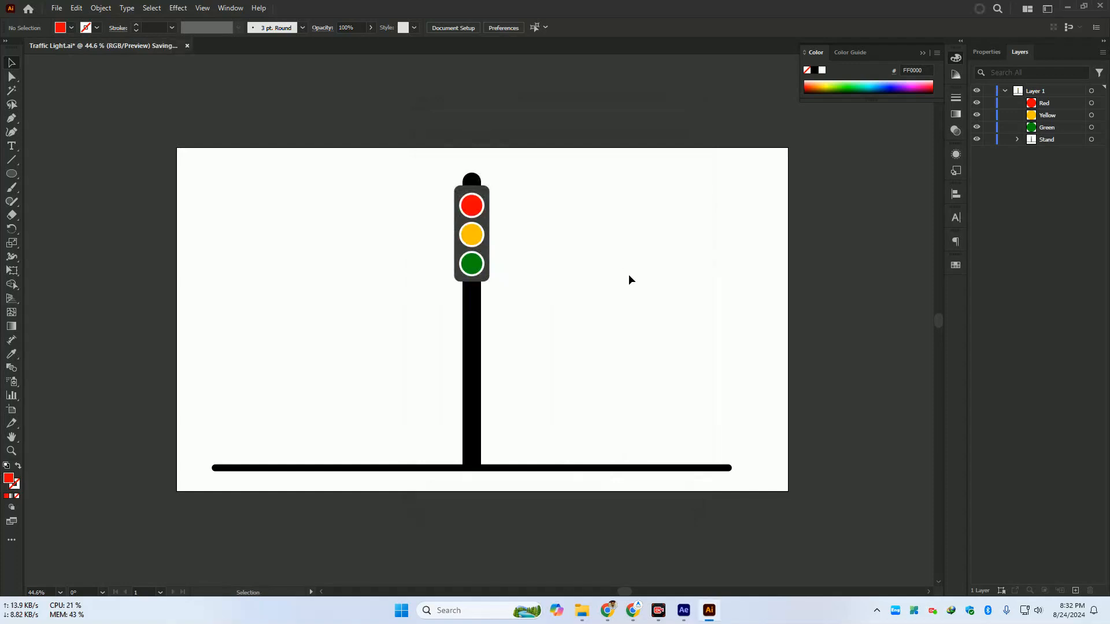
pyautogui.scroll(-2, 671, 308)
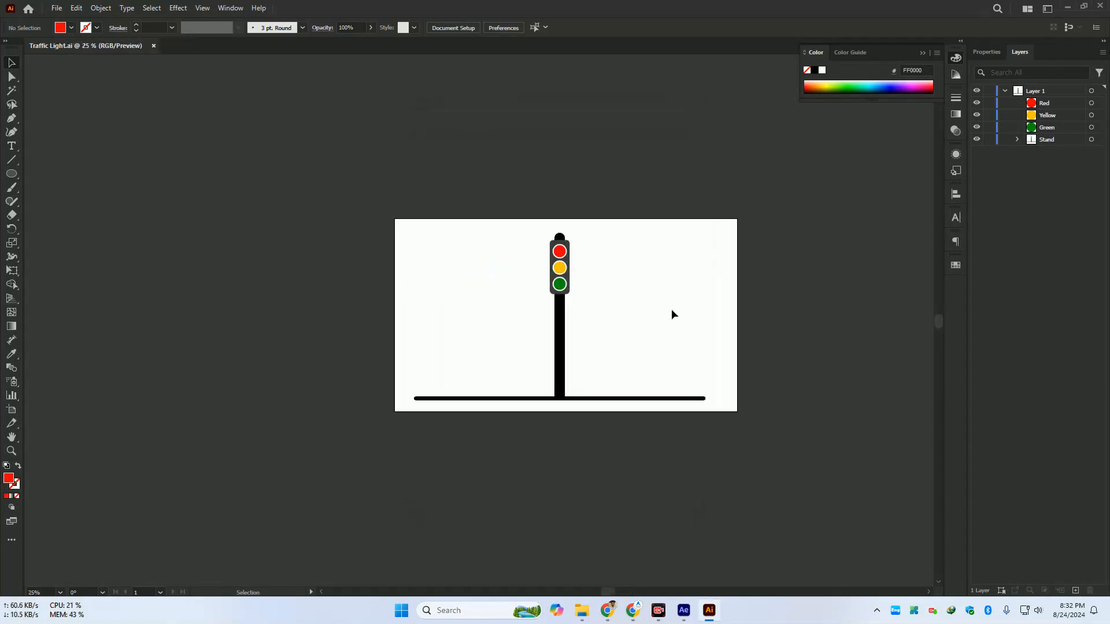
pyautogui.scroll(3, 671, 308)
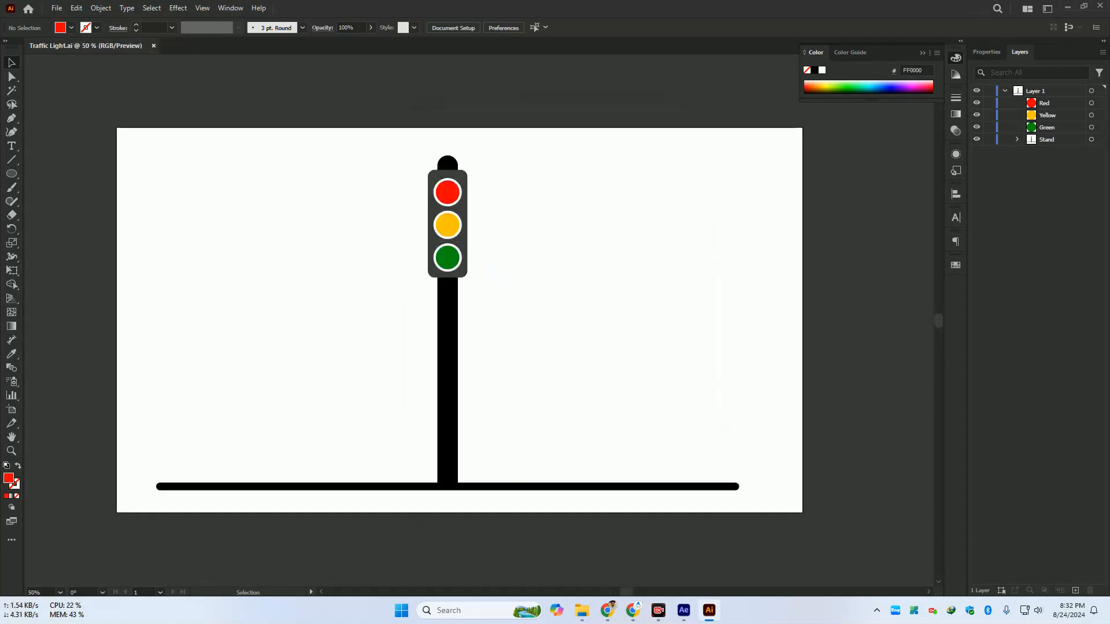
pyautogui.click(607, 610)
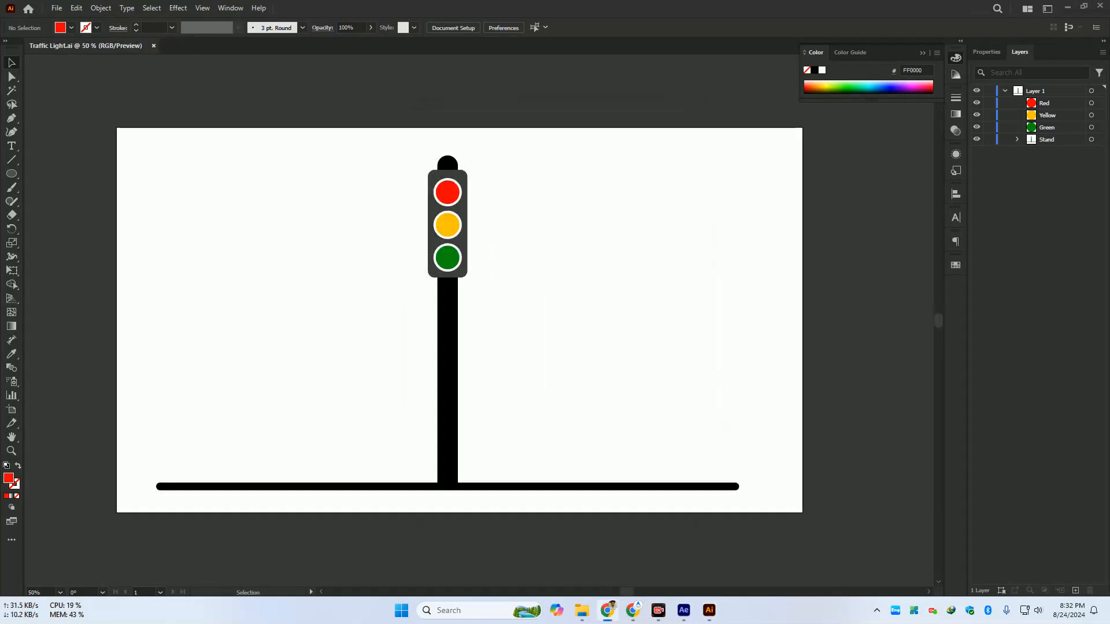
pyautogui.click(656, 257)
pyautogui.hotkey('ctrl', 'space')
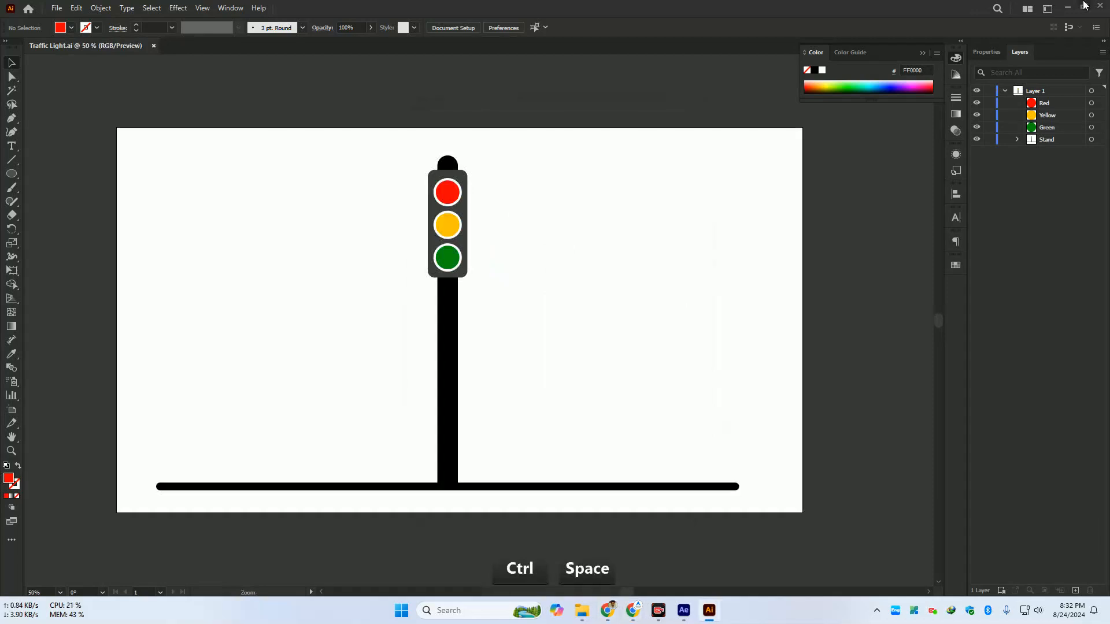
pyautogui.click(1085, 5)
pyautogui.hotkey('ctrl', 'space')
pyautogui.moveTo(688, 253); pyautogui.dragTo(664, 366)
pyautogui.hotkey('ctrl', 'space')
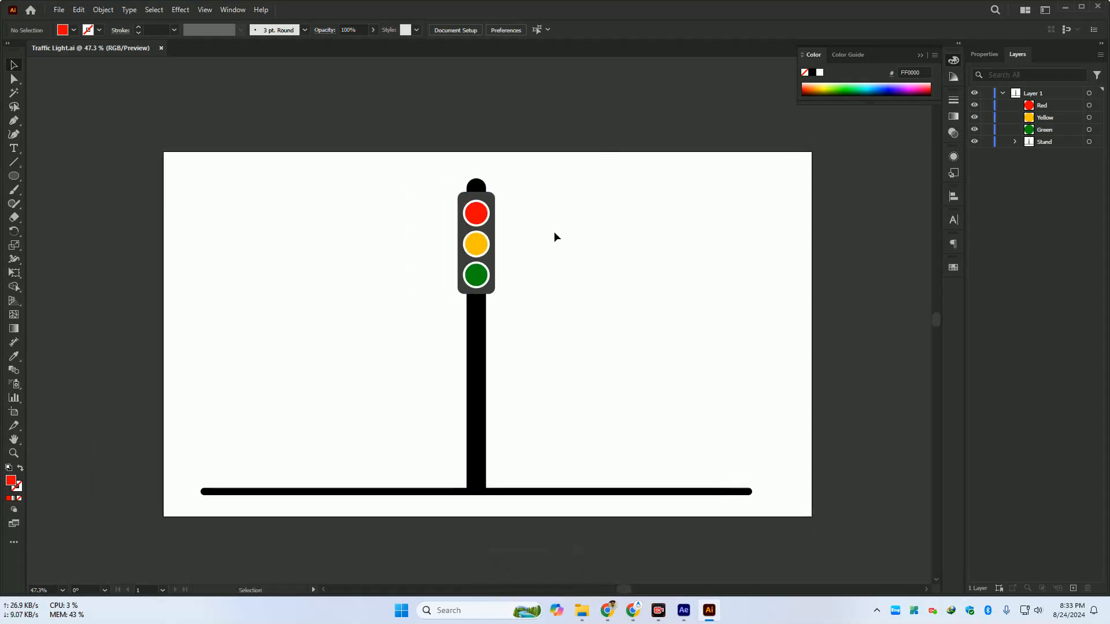
# Release the contents of Layer 1 to separate layers as a sequence
pyautogui.click(1002, 93)
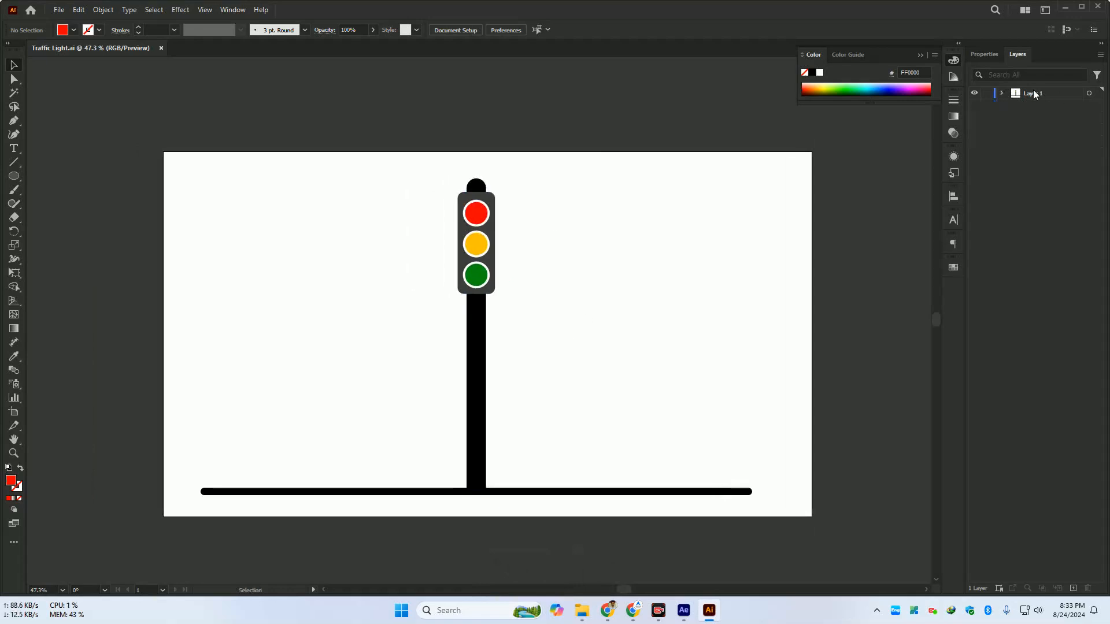
pyautogui.click(1002, 93)
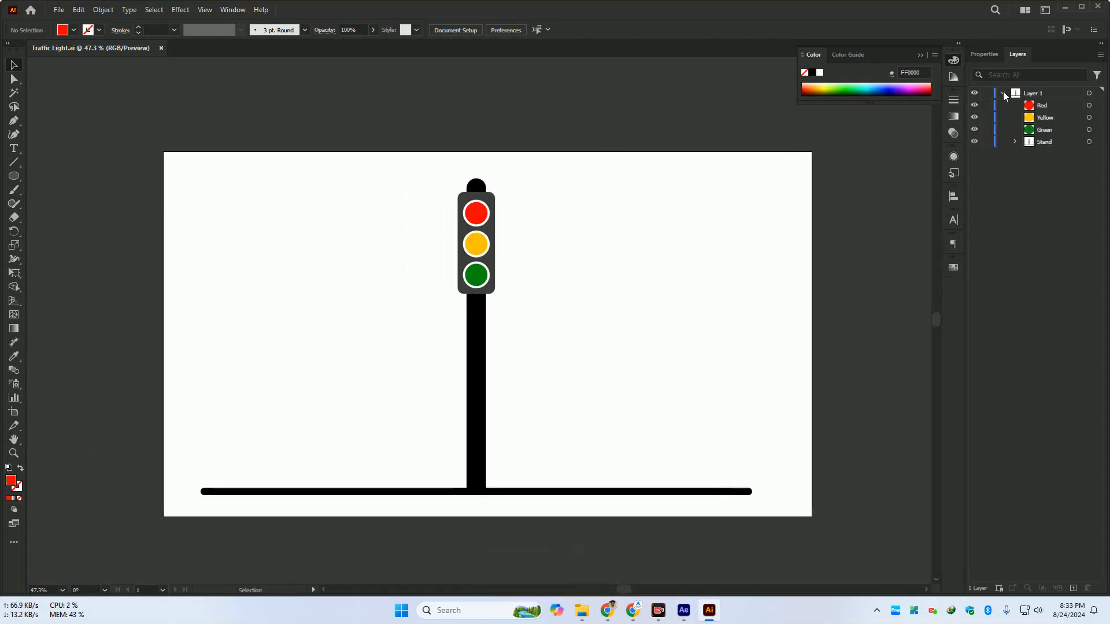
pyautogui.click(1003, 93)
pyautogui.click(1042, 96)
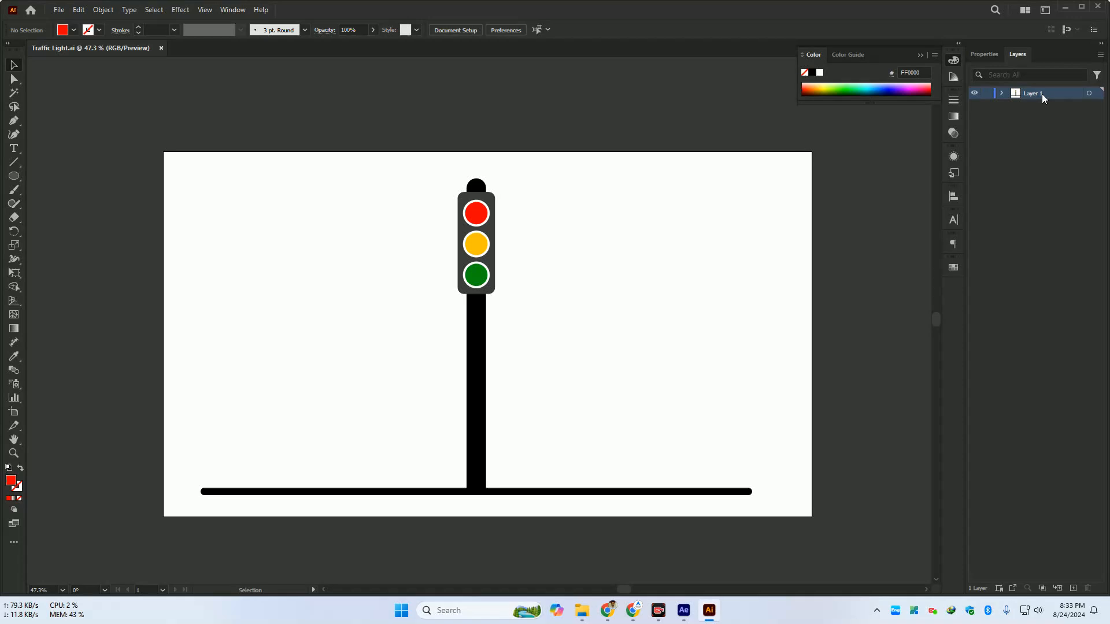
pyautogui.click(1099, 56)
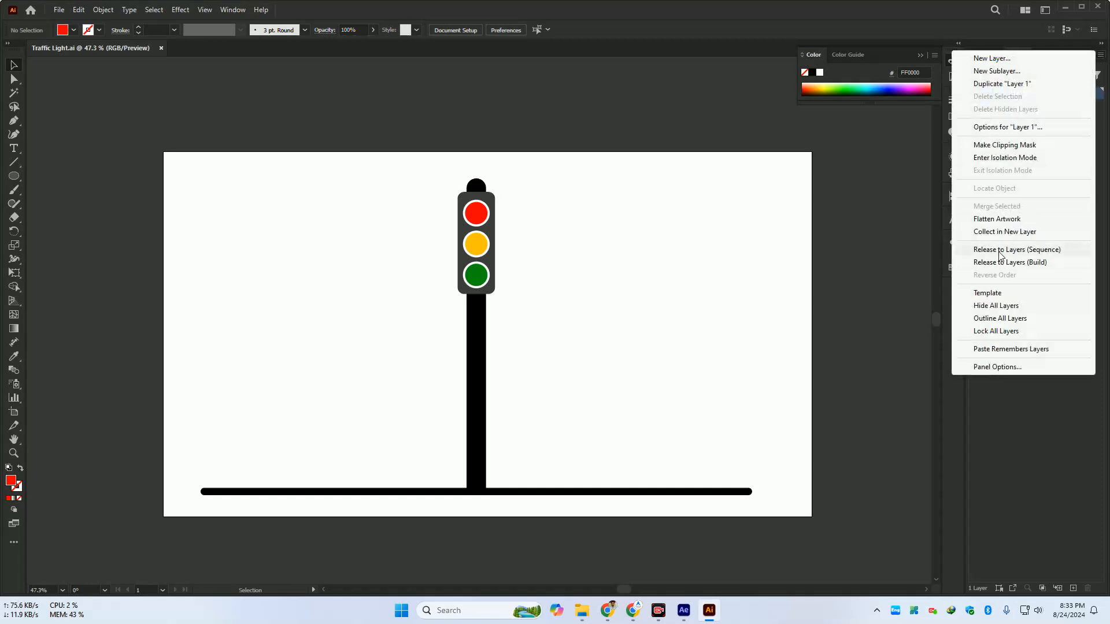
pyautogui.click(1023, 251)
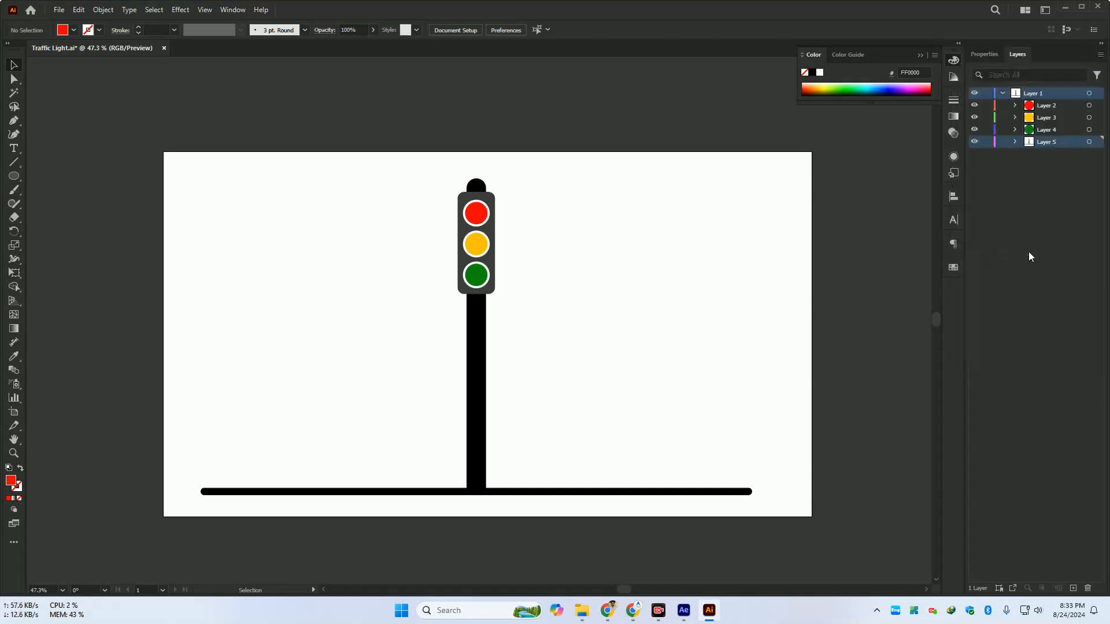
# Move the released layers 2 to 5 out of Layer 1 and delete the emptied Layer 1
pyautogui.keyDown('shift'); pyautogui.click(1042, 142); pyautogui.keyUp('shift')
pyautogui.moveTo(1050, 143); pyautogui.dragTo(1046, 194)
pyautogui.click(1049, 94)
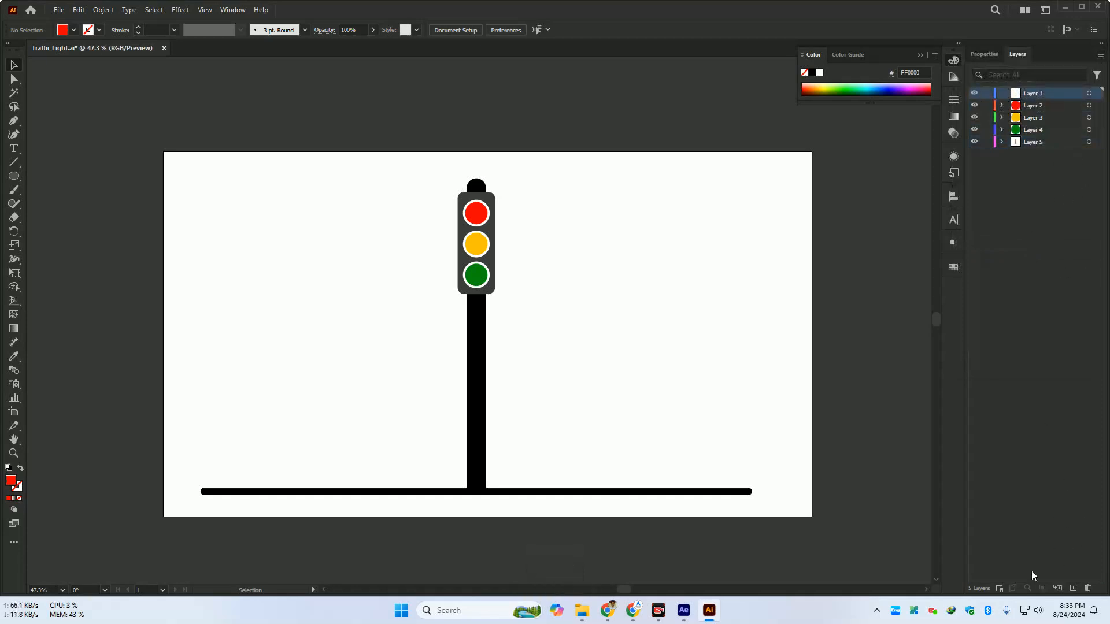
pyautogui.click(1087, 587)
# Draw a 1920 x 1080 px rectangle covering the artboard on Layer 5 and send it behind the stand
pyautogui.click(1038, 133)
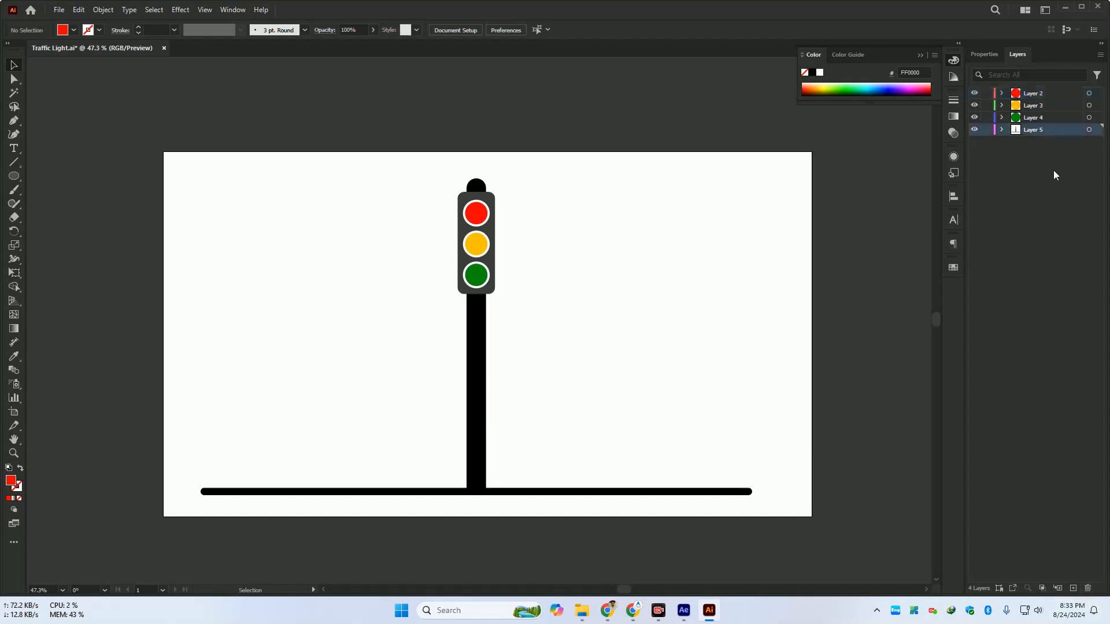
pyautogui.click(14, 176)
pyautogui.click(52, 176)
pyautogui.moveTo(164, 152); pyautogui.dragTo(813, 516)
pyautogui.hotkey('ctrl', 'shift', '[')
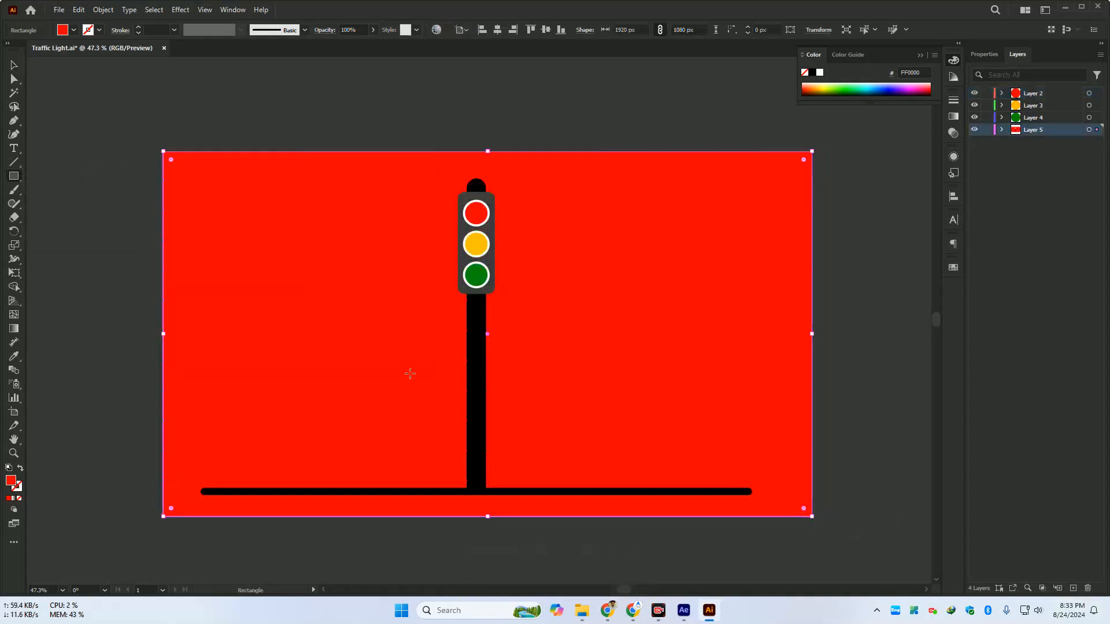
# Fill the background rectangle with a bright sky blue and deselect it
pyautogui.doubleClick(13, 482)
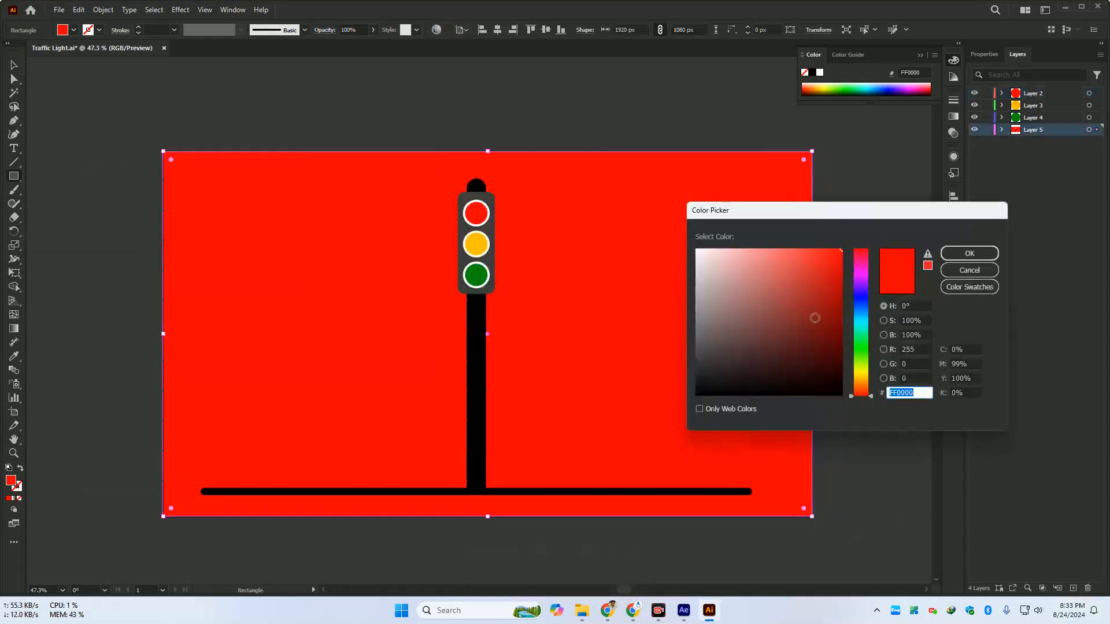
pyautogui.click(861, 317)
pyautogui.moveTo(705, 249)
pyautogui.mouseDown()
pyautogui.moveTo(860, 225)
pyautogui.moveTo(820, 221)
pyautogui.mouseUp()
pyautogui.click(969, 253)
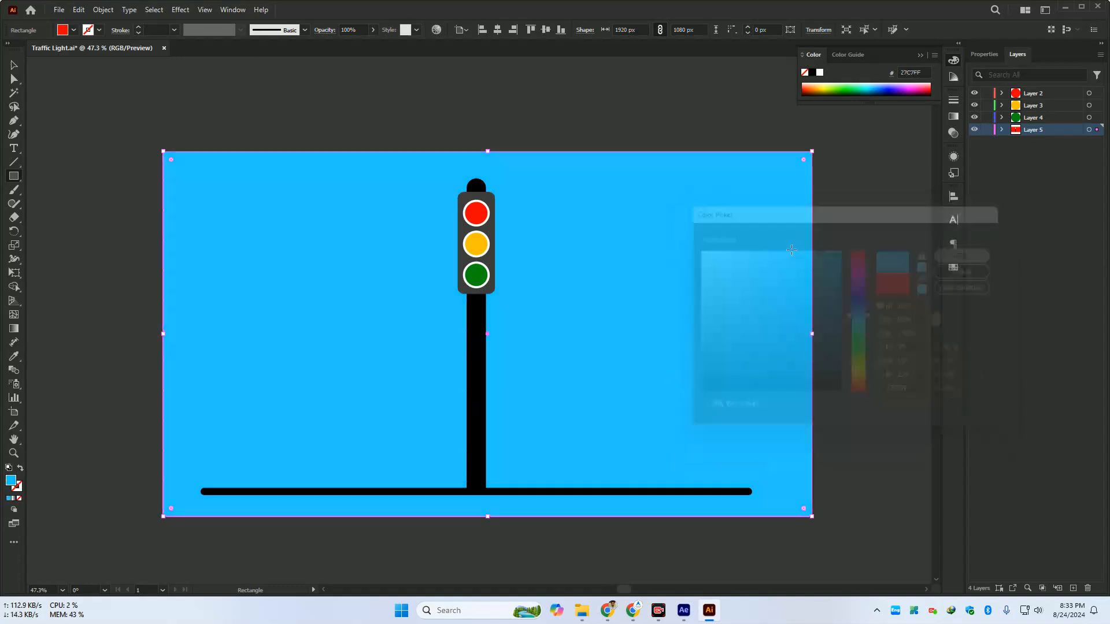
pyautogui.click(16, 65)
pyautogui.click(202, 86)
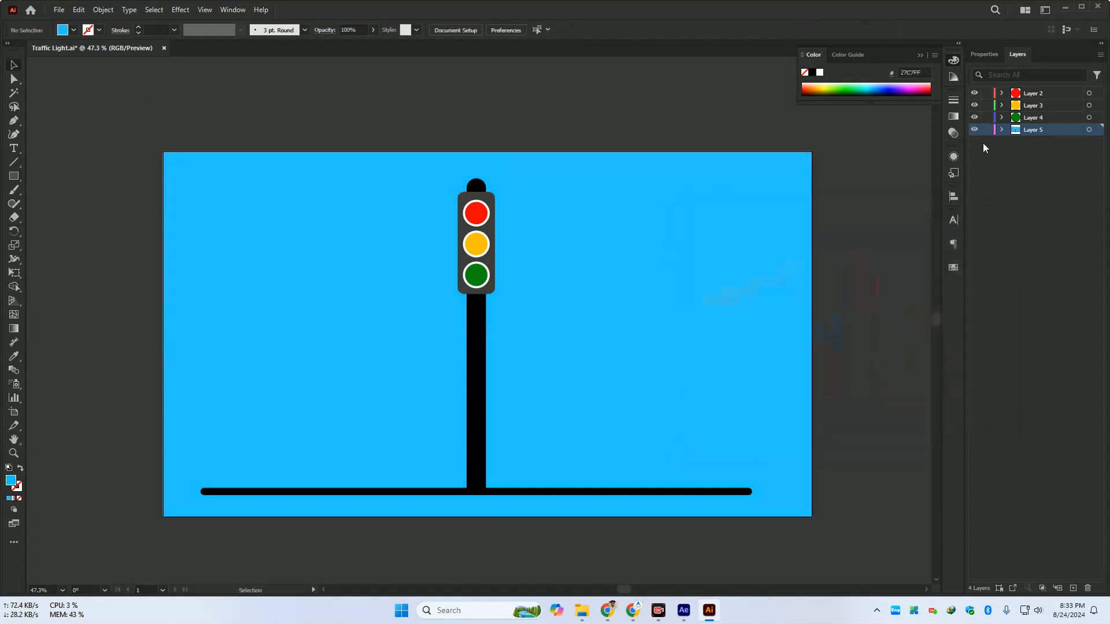
# Check the contents of Layer 5 and Layer 2 by toggling their visibility, leaving both shown, and save the document
pyautogui.click(974, 129)
pyautogui.click(974, 129)
pyautogui.click(974, 129)
pyautogui.click(973, 130)
pyautogui.click(973, 93)
pyautogui.click(973, 93)
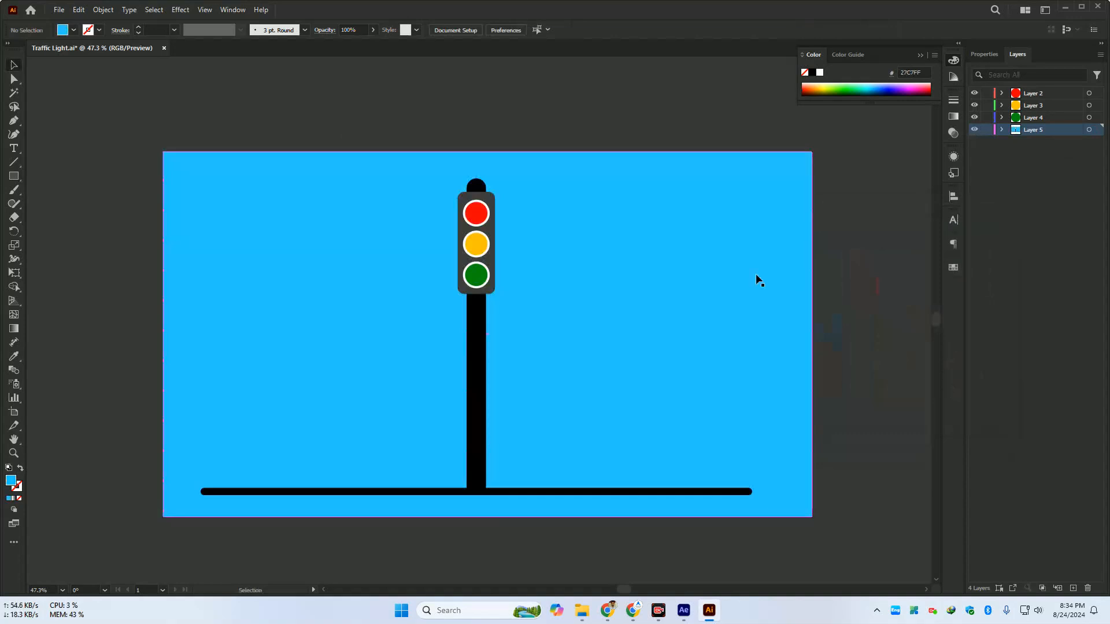
pyautogui.moveTo(755, 275); pyautogui.dragTo(619, 325)
pyautogui.hotkey('ctrl', 's')
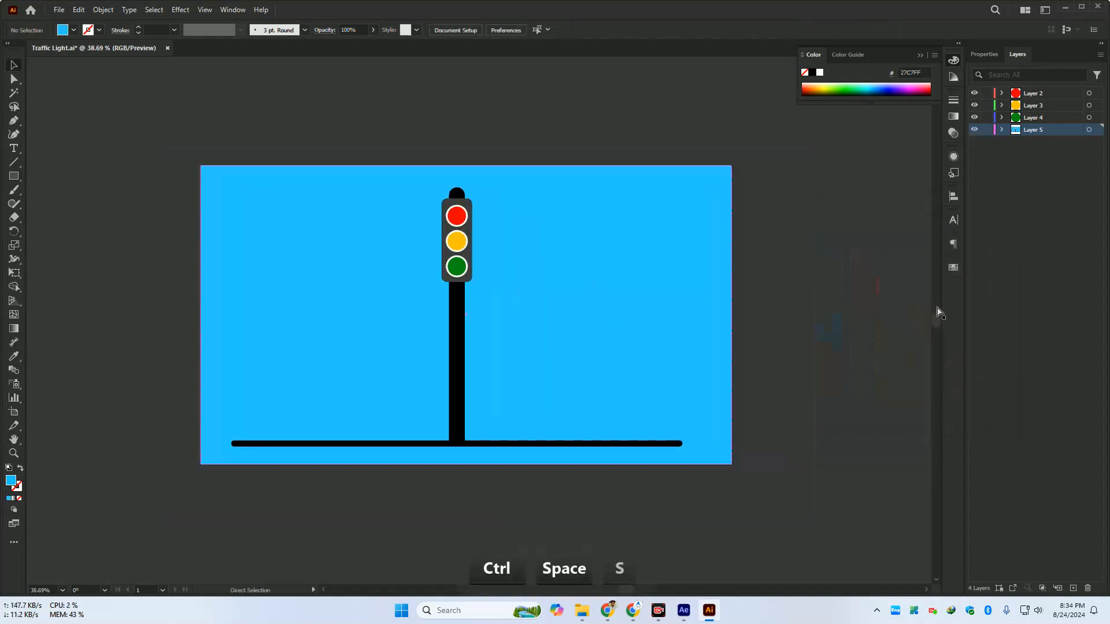
# Rename Layer 5 as Background and Layer 4 as Green
pyautogui.doubleClick(1034, 135)
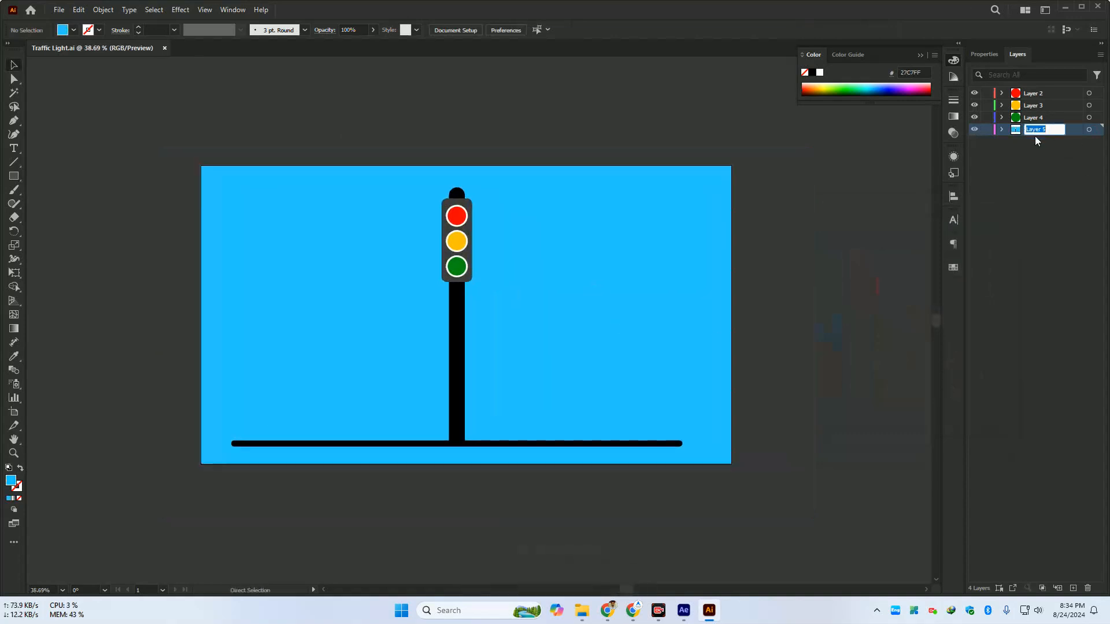
pyautogui.press('shift')
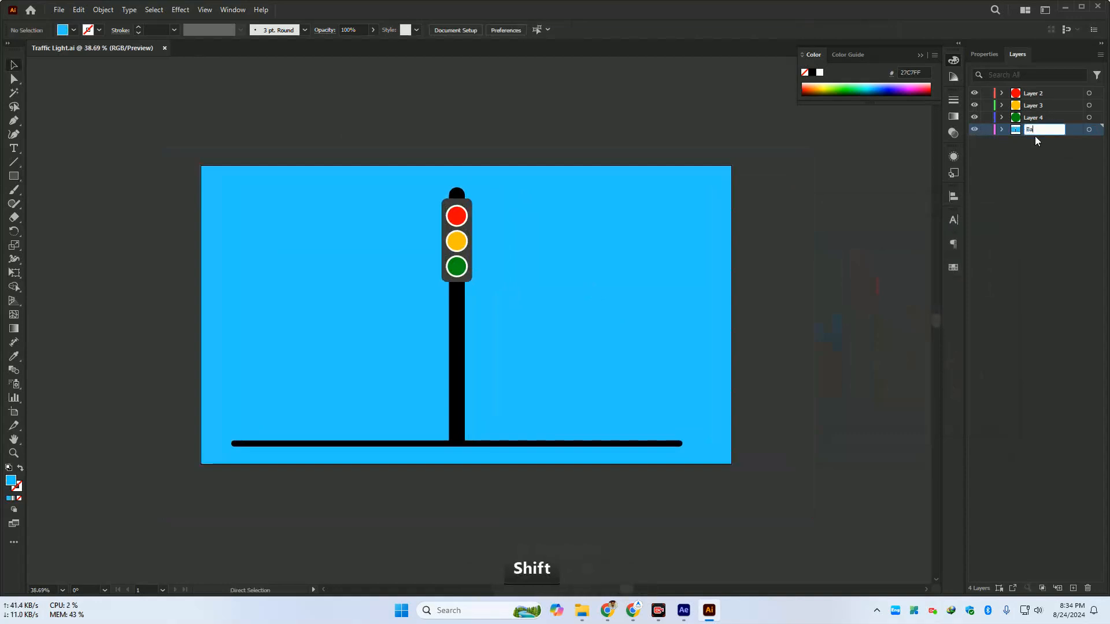
pyautogui.write('Backg')
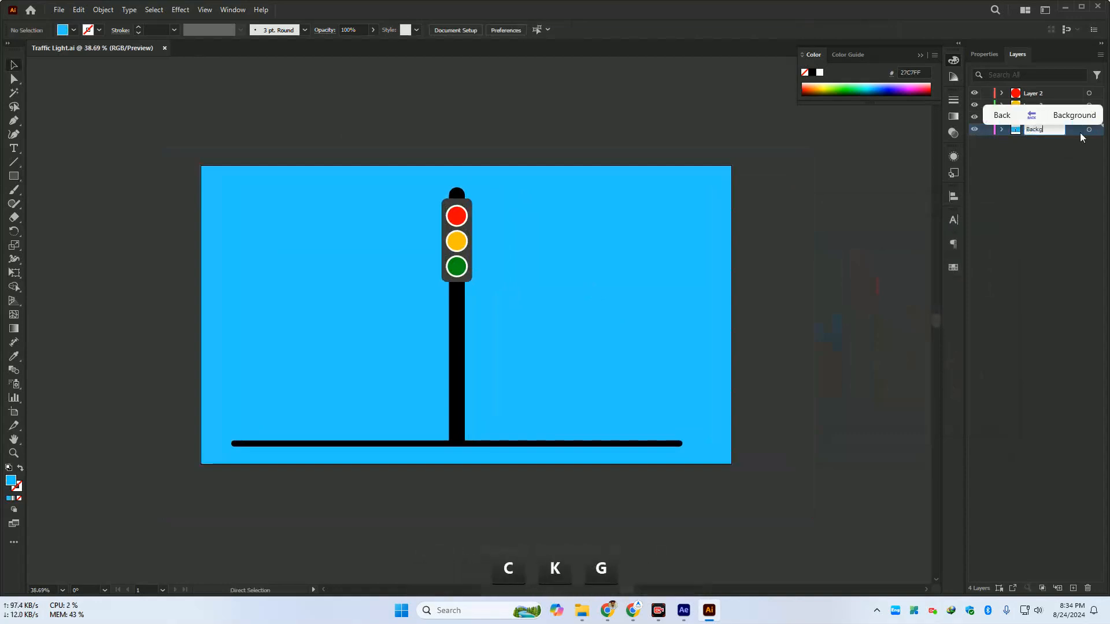
pyautogui.click(1073, 115)
pyautogui.doubleClick(1035, 117)
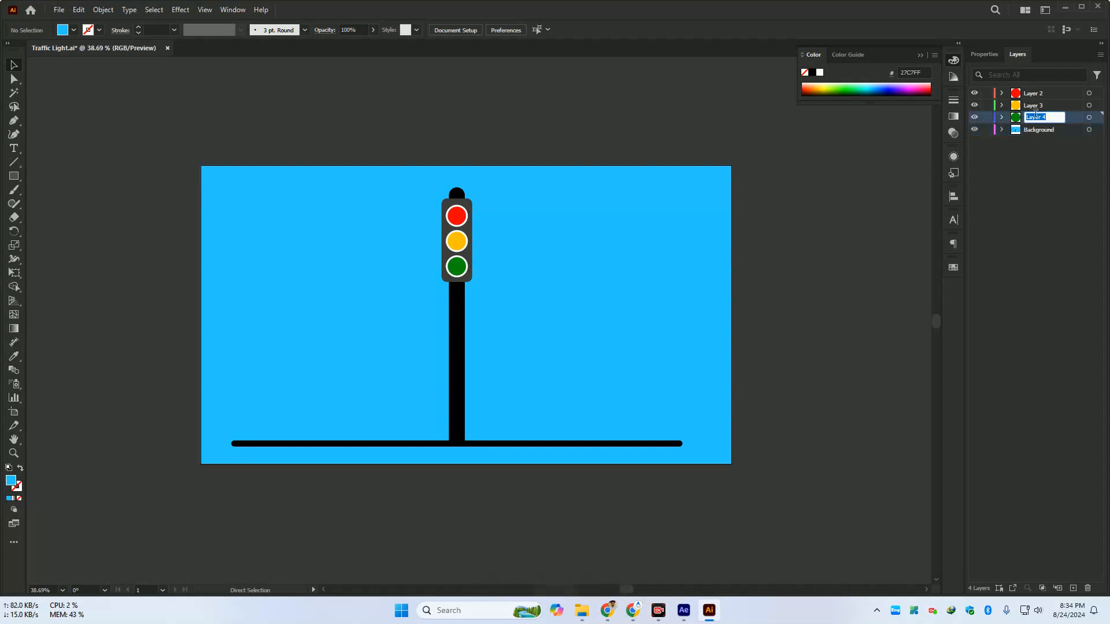
pyautogui.write('Green Bay')
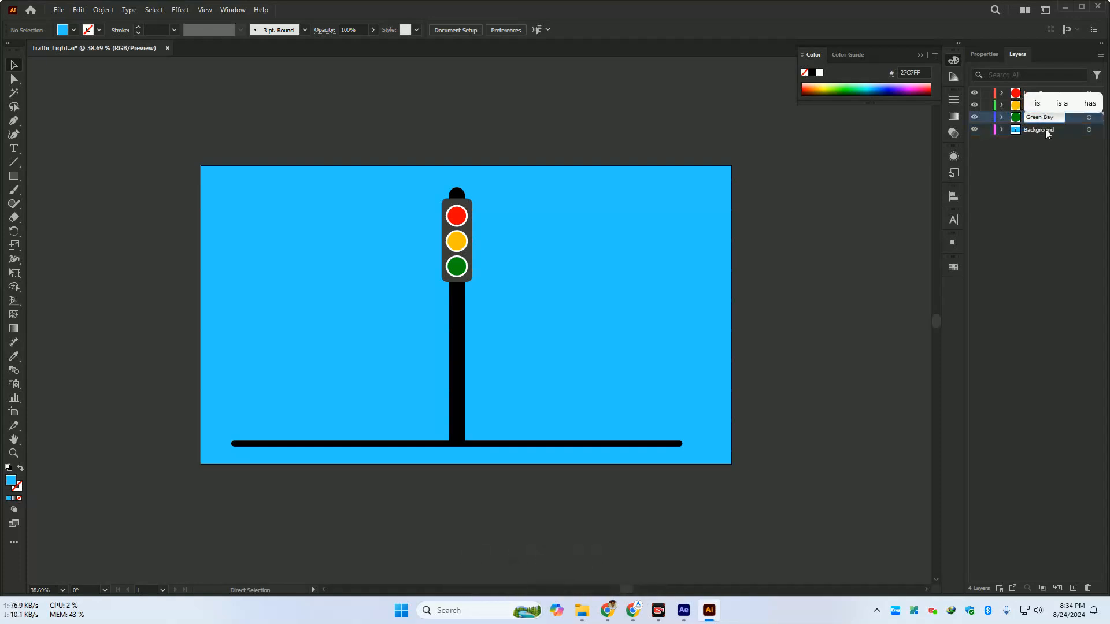
pyautogui.press('BackSpace')
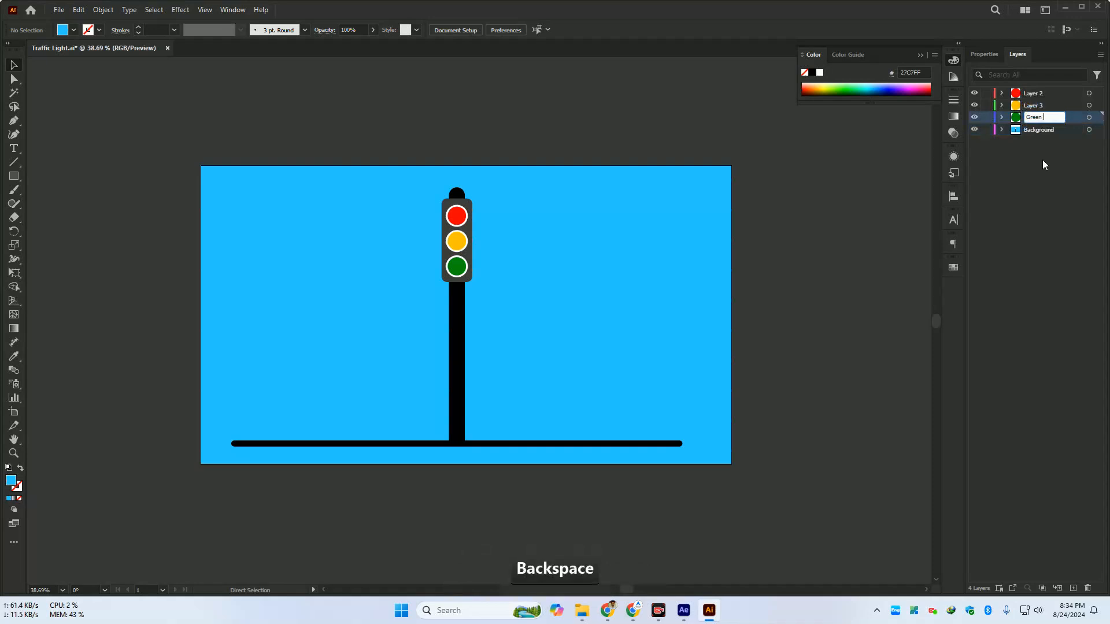
# Rename Layer 3 as Yellow and Layer 2 as Red
pyautogui.click(1042, 106)
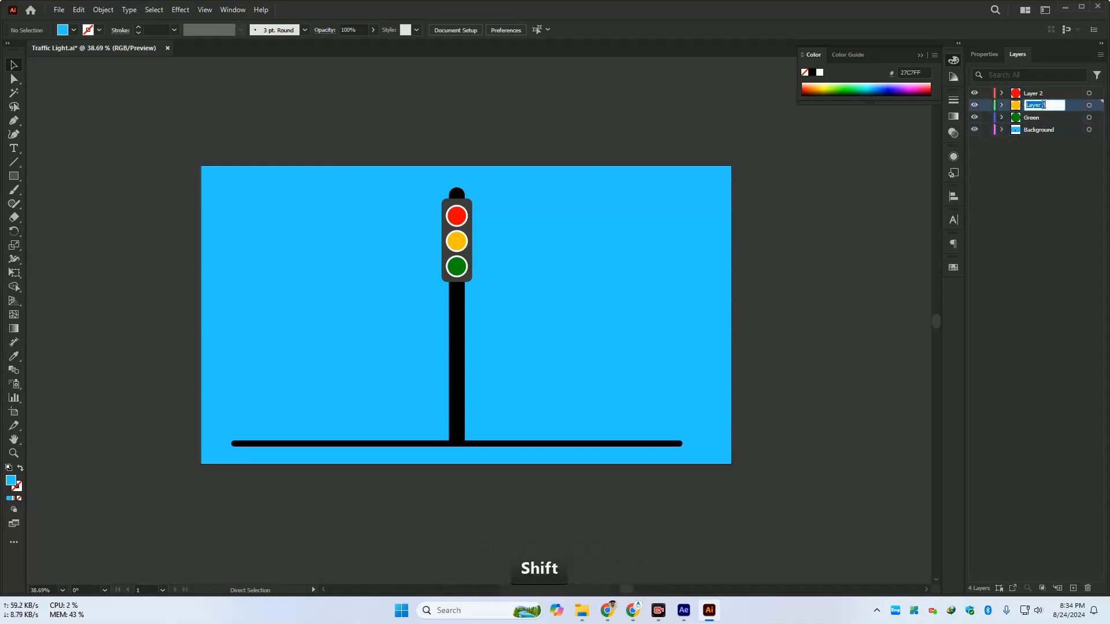
pyautogui.write('Yell')
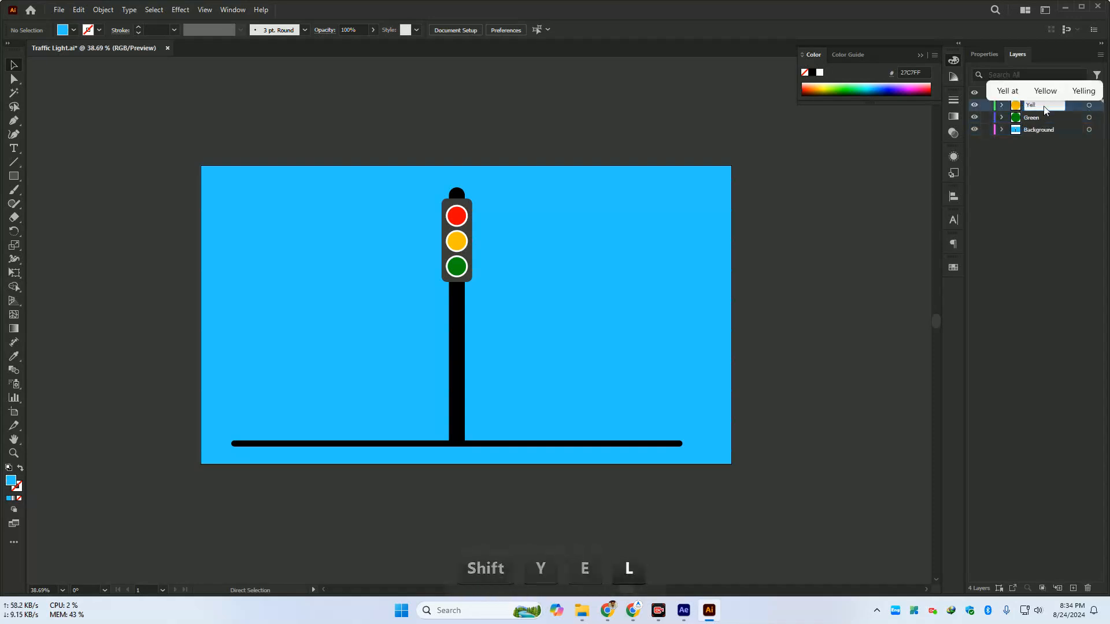
pyautogui.write('low')
pyautogui.click(1040, 88)
pyautogui.doubleClick(1040, 93)
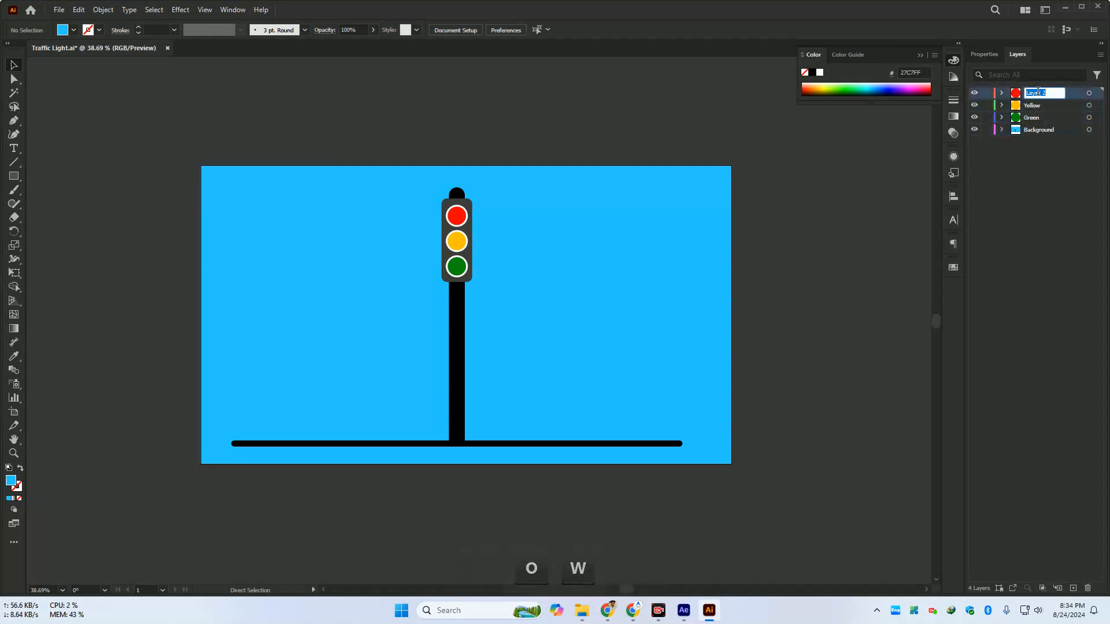
pyautogui.write('Red')
pyautogui.click(771, 191)
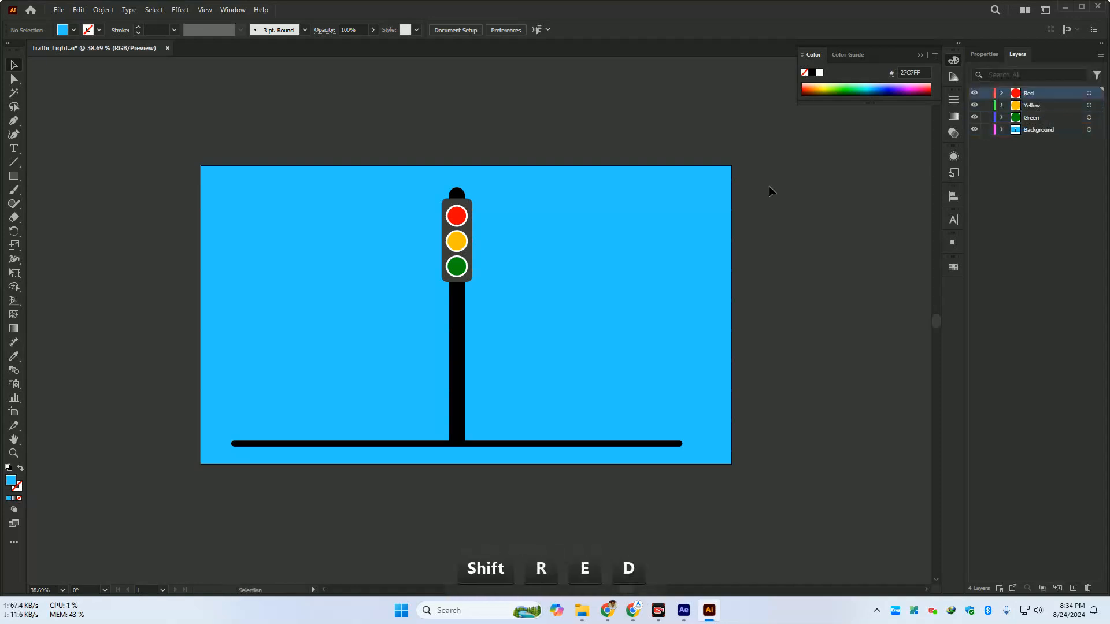
# Save the Traffic Light document and close it
pyautogui.hotkey('ctrl', 's')
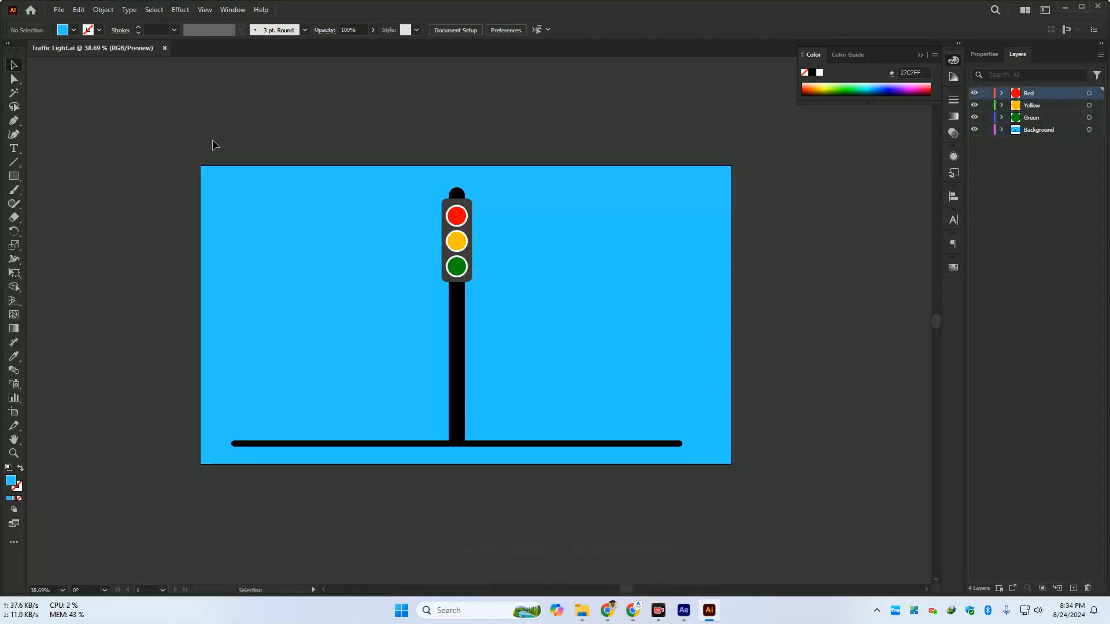
pyautogui.moveTo(147, 143); pyautogui.dragTo(785, 520)
pyautogui.click(100, 81)
pyautogui.click(165, 49)
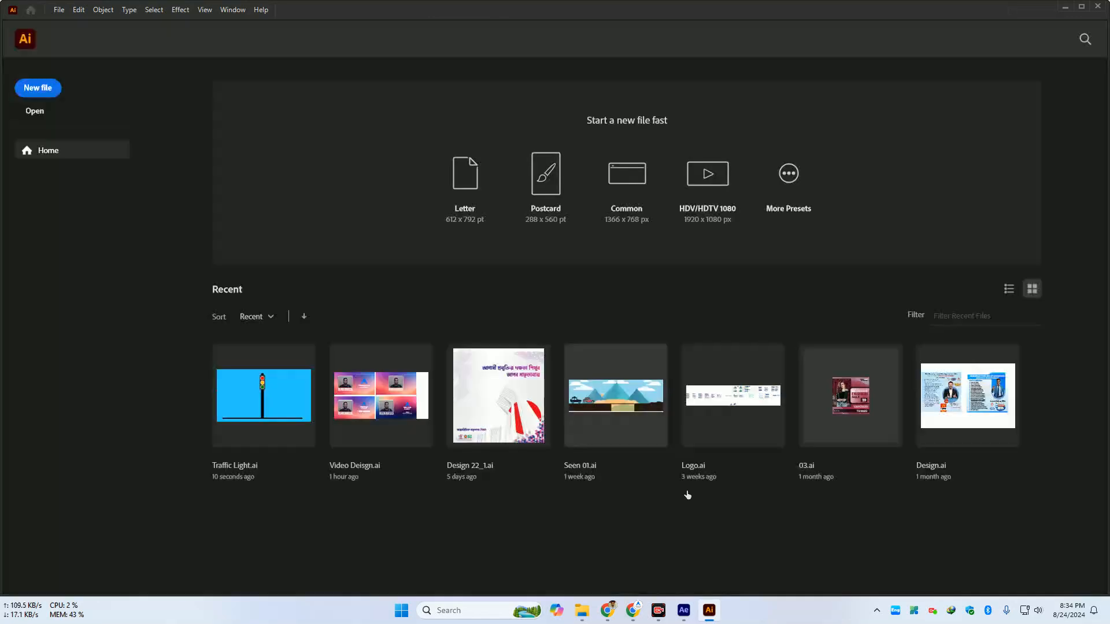
# Switch to After Effects and choose Traffic Light.ai from Desktop > Class 12 > Assets > Vector as the file to import
pyautogui.click(683, 610)
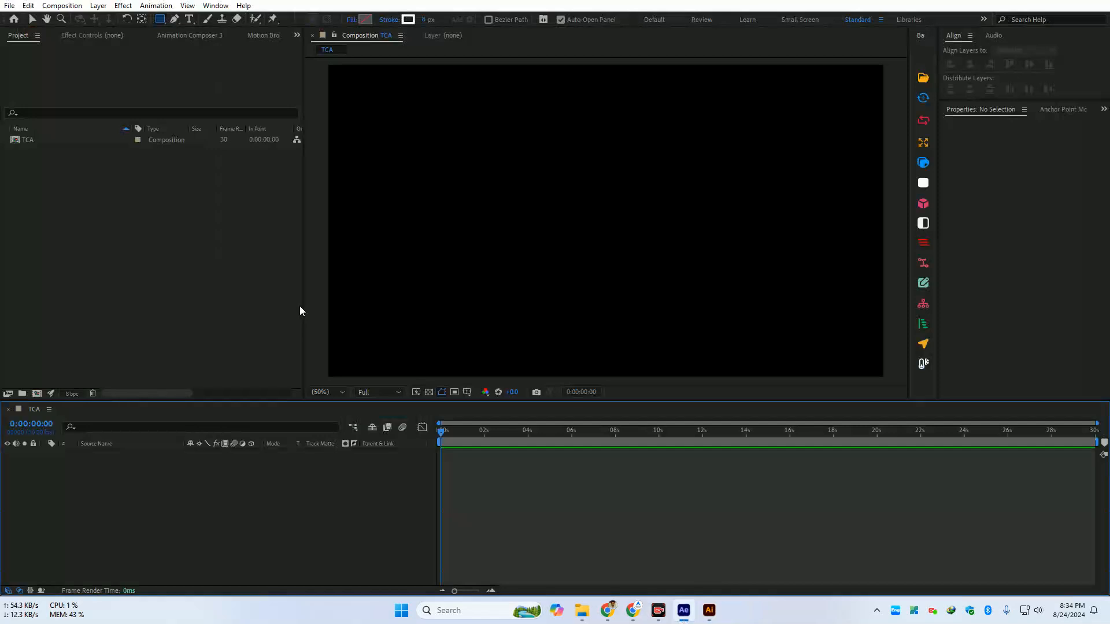
pyautogui.doubleClick(154, 251)
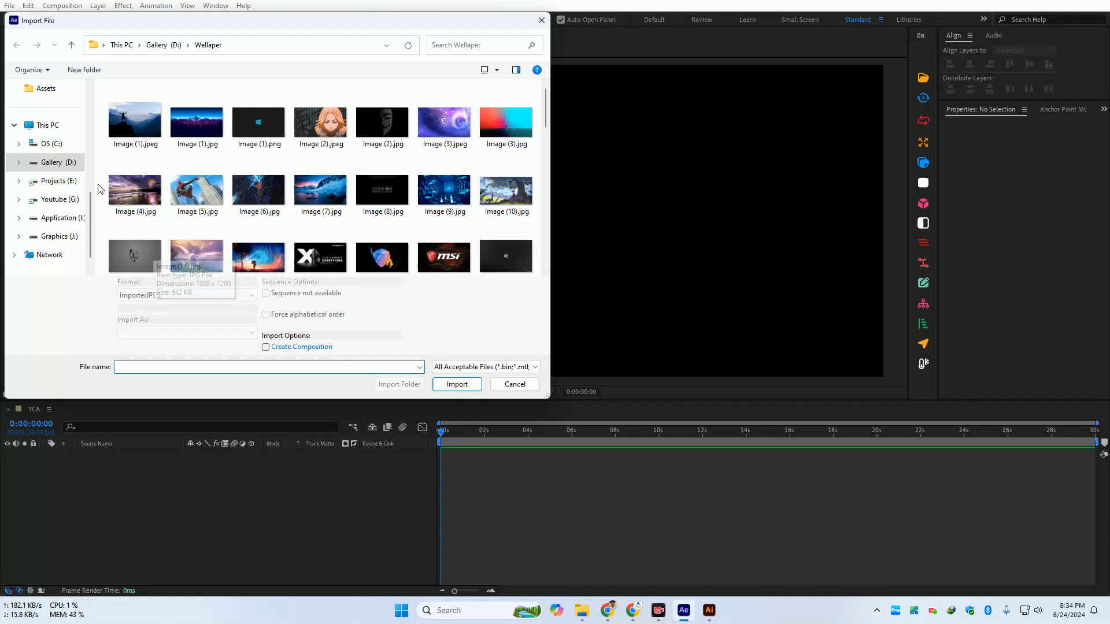
pyautogui.scroll(5, 52, 174)
pyautogui.click(56, 129)
pyautogui.doubleClick(147, 120)
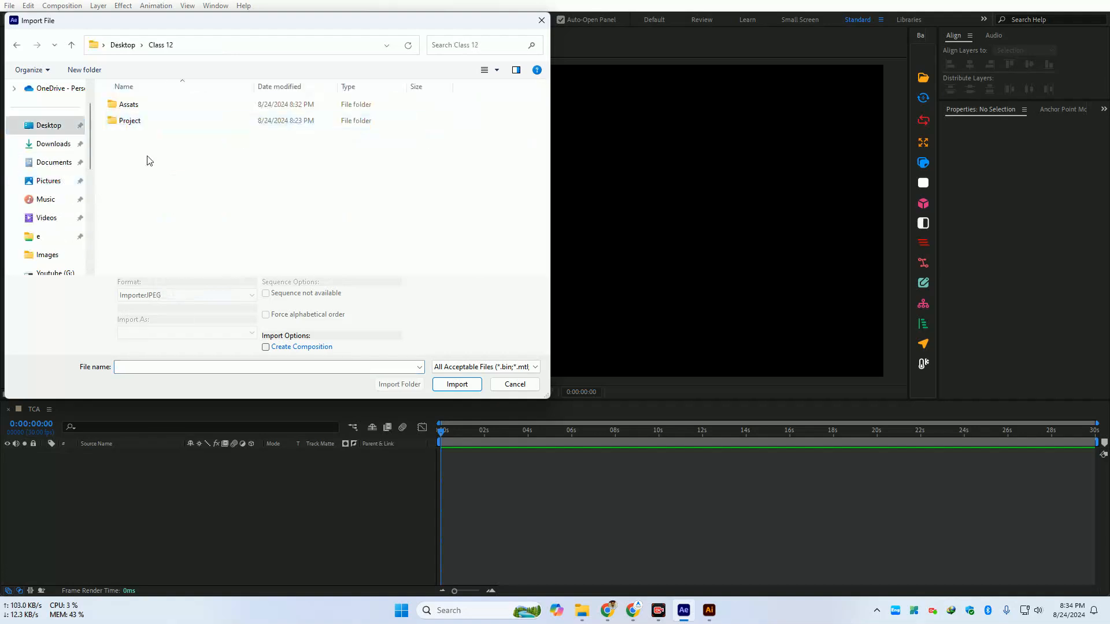
pyautogui.doubleClick(149, 104)
pyautogui.click(151, 107)
pyautogui.doubleClick(151, 106)
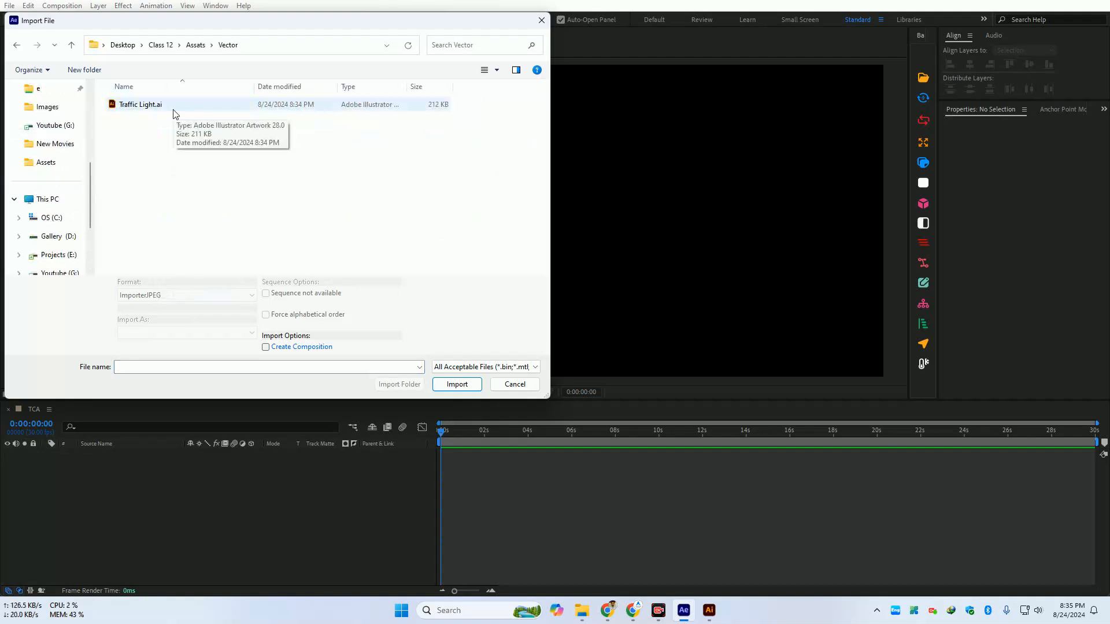
pyautogui.click(172, 109)
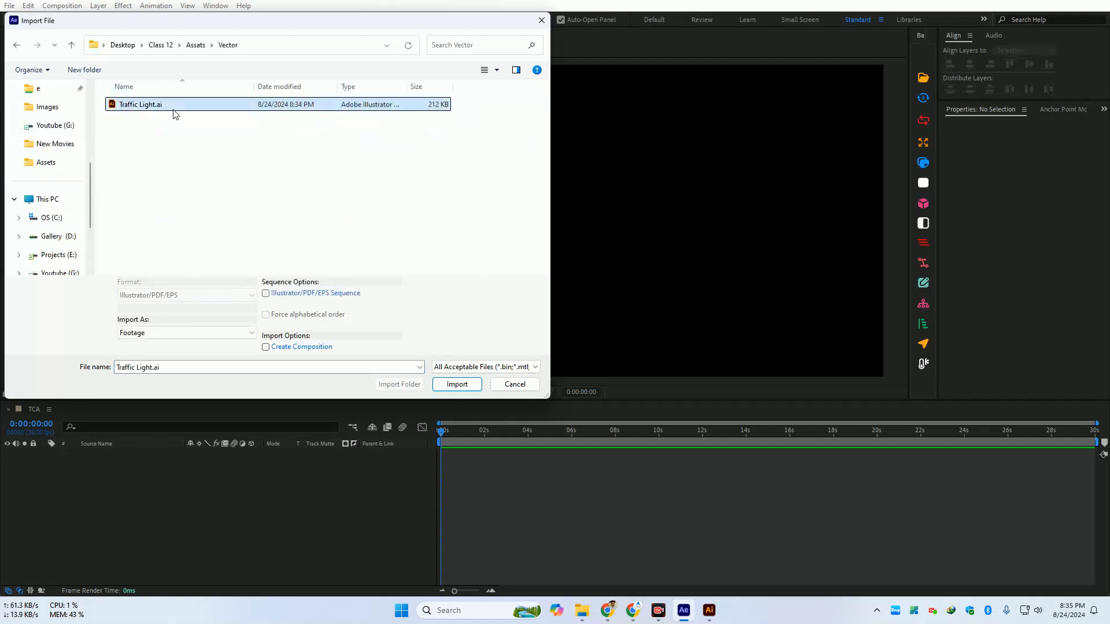
# Import the Illustrator file as Composition - Retain Layer Sizes, with the Illustrator/PDF/EPS Sequence option off
pyautogui.click(139, 334)
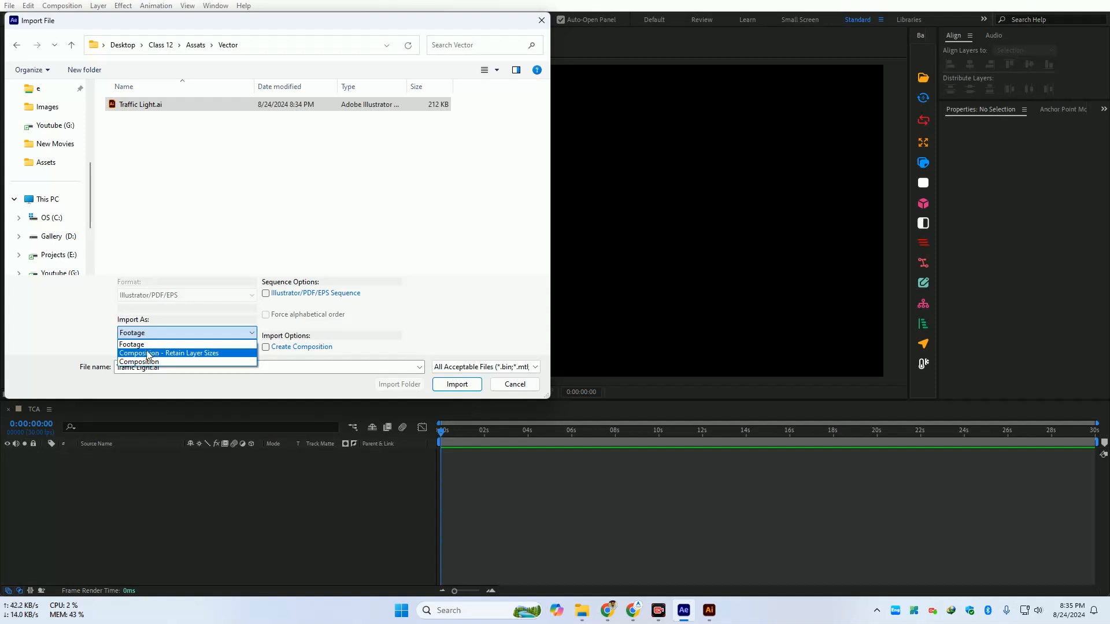
pyautogui.click(201, 354)
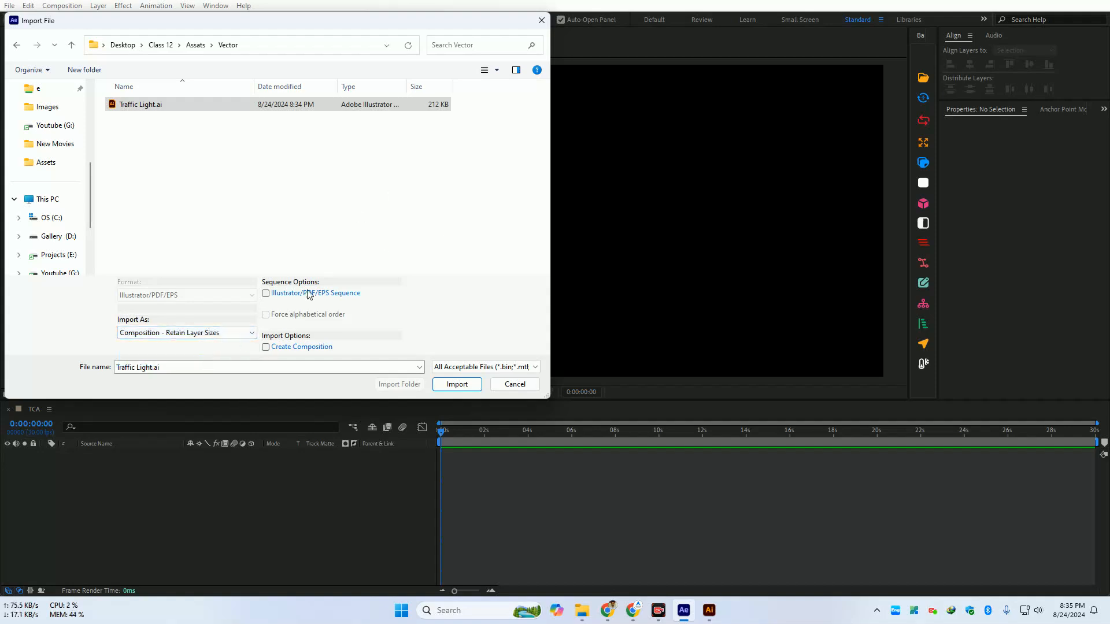
pyautogui.click(278, 297)
pyautogui.click(279, 297)
pyautogui.click(282, 299)
pyautogui.click(282, 299)
pyautogui.click(457, 385)
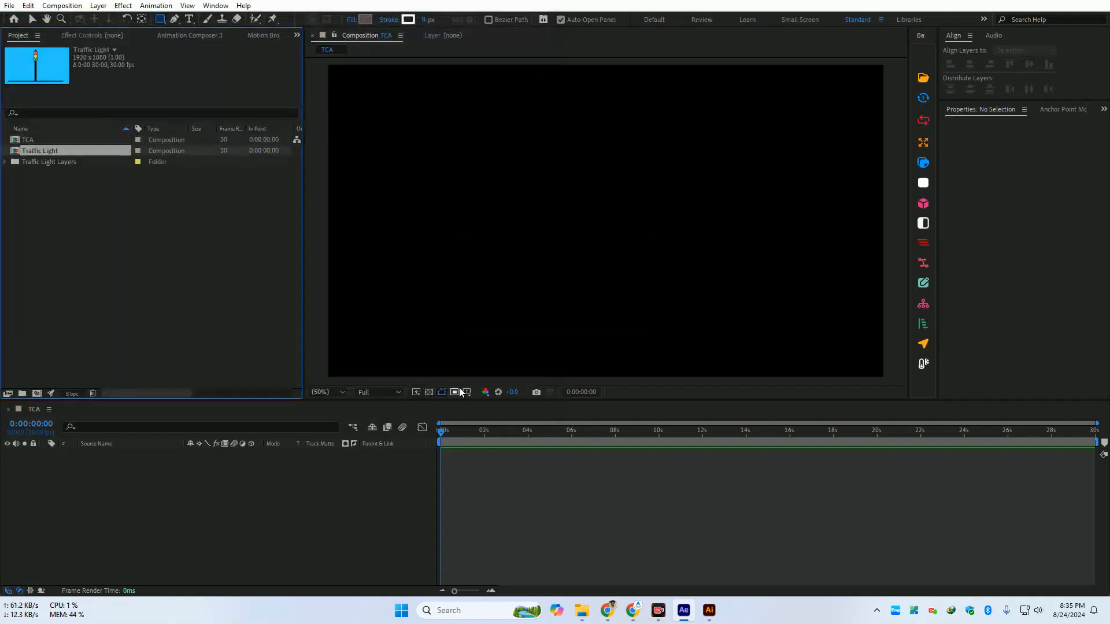
# Open the Traffic Light composition and examine its Background, Green, Yellow and Red layers by selecting them in turn
pyautogui.doubleClick(38, 154)
pyautogui.moveTo(450, 432); pyautogui.dragTo(440, 542)
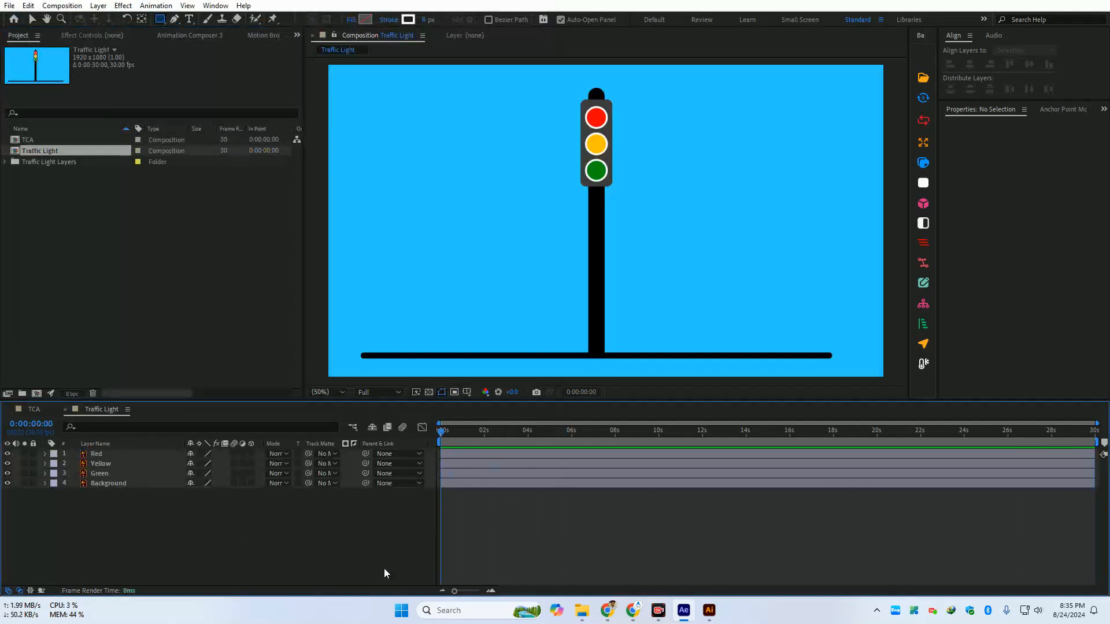
pyautogui.click(123, 483)
pyautogui.click(119, 477)
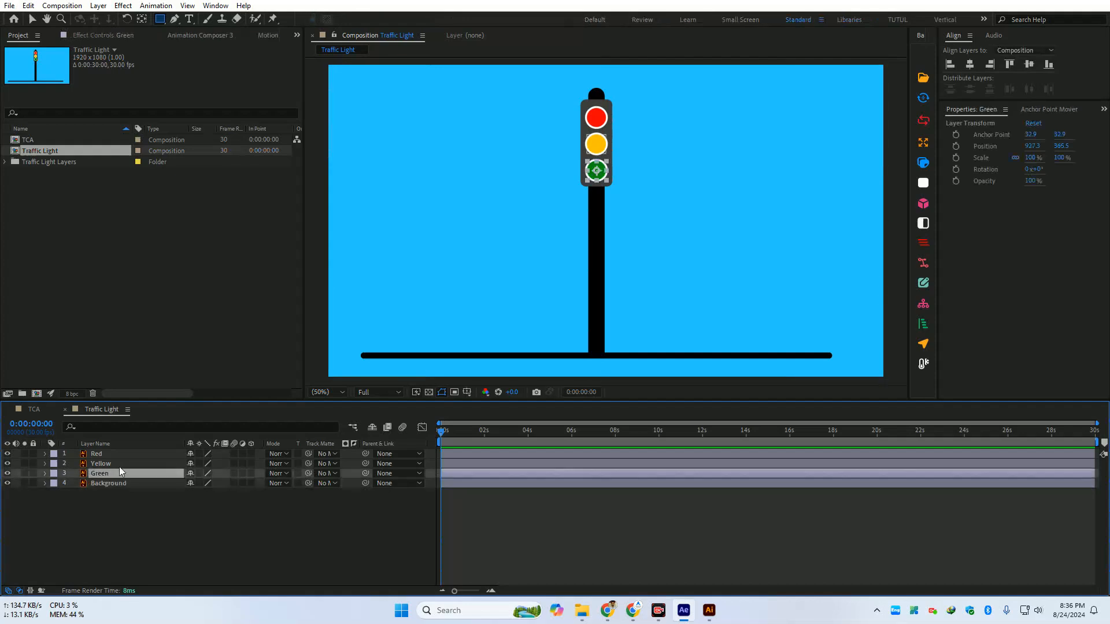
pyautogui.click(119, 466)
pyautogui.click(120, 457)
pyautogui.click(116, 463)
pyautogui.click(115, 471)
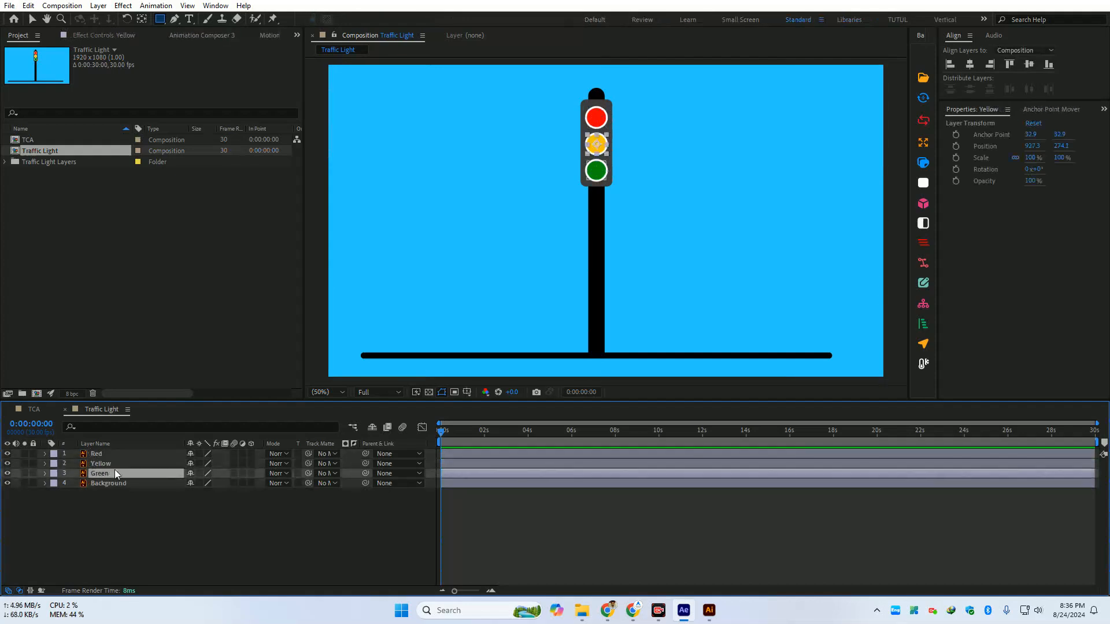
pyautogui.click(119, 465)
pyautogui.click(119, 455)
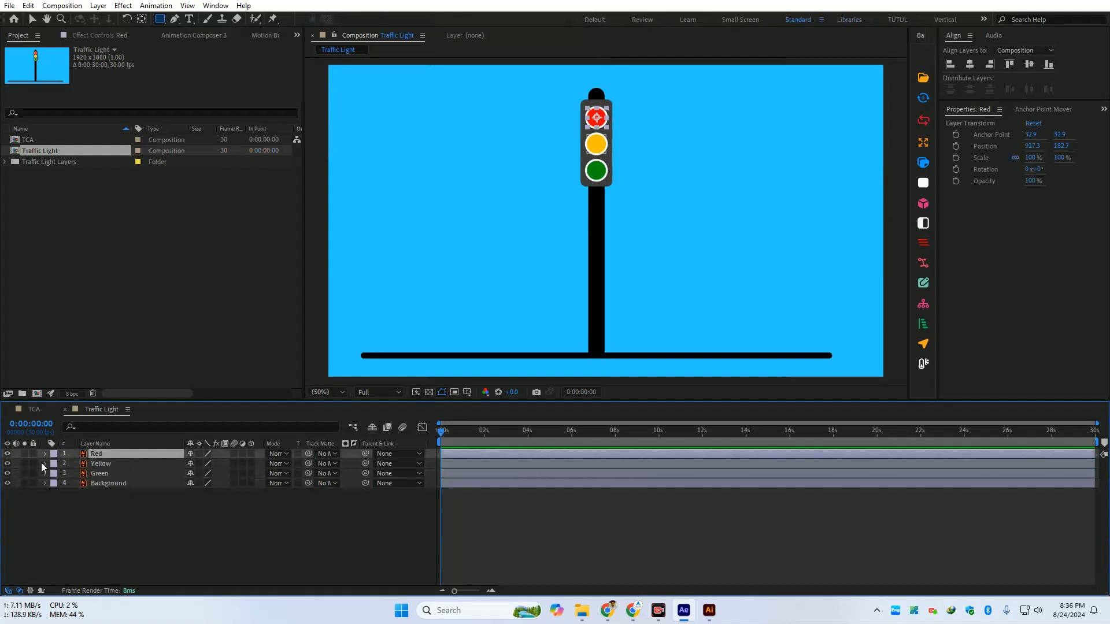
# Check the Red, Yellow and Green layers by hiding them one by one, leaving all three shown
pyautogui.click(7, 455)
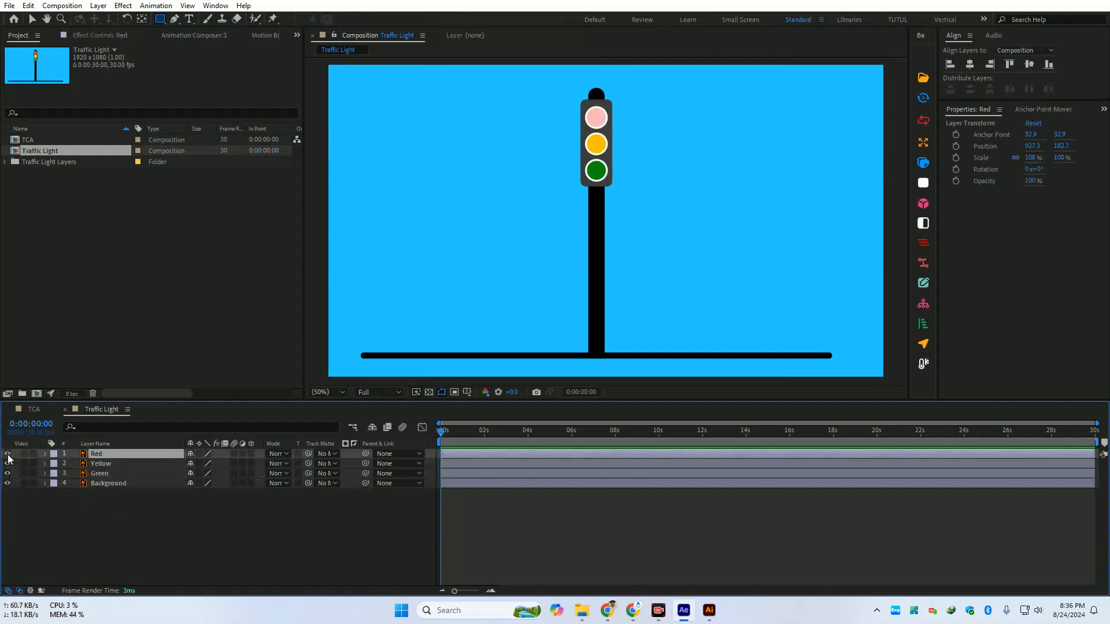
pyautogui.click(8, 455)
pyautogui.click(8, 454)
pyautogui.click(7, 464)
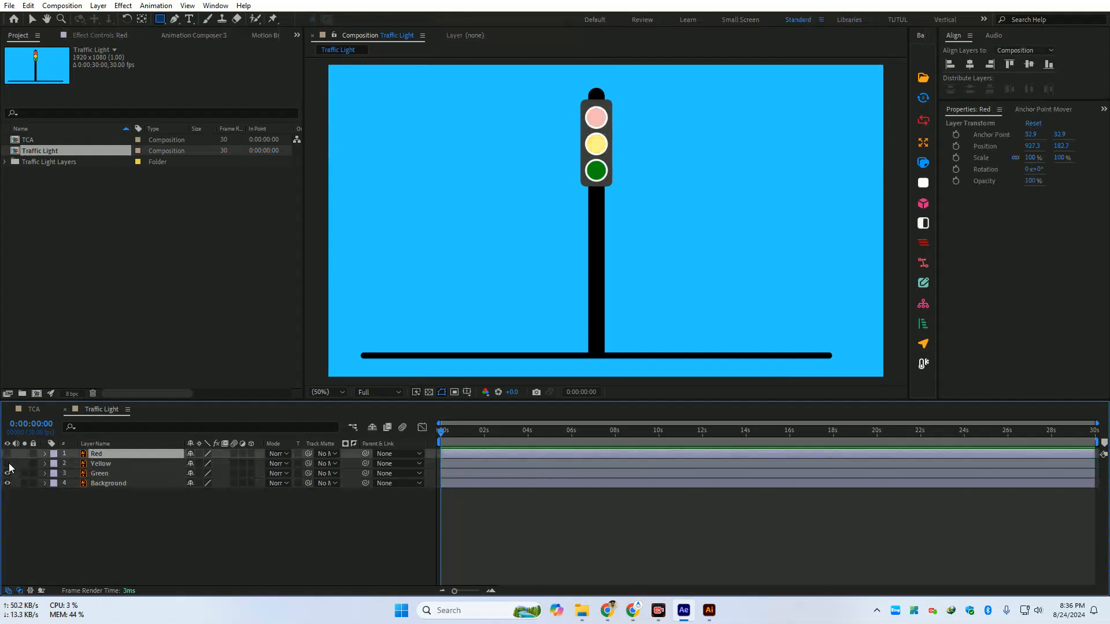
pyautogui.click(8, 474)
pyautogui.click(8, 474)
pyautogui.click(8, 463)
pyautogui.click(8, 454)
pyautogui.click(104, 491)
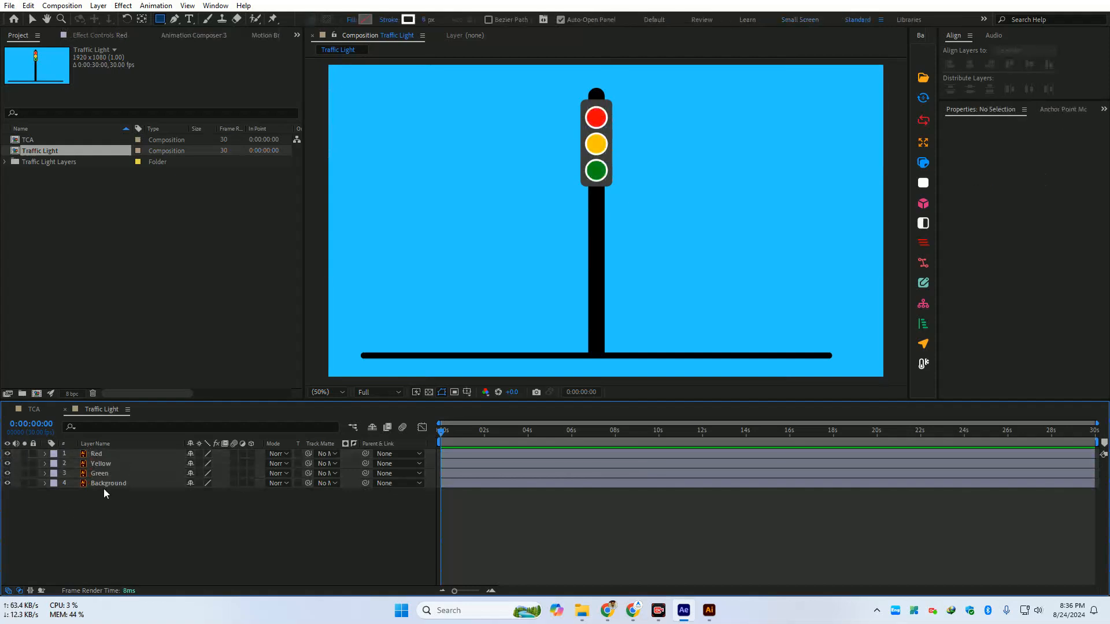
# Check what the Background layer contains by toggling its visibility repeatedly, leaving it shown
pyautogui.click(104, 483)
pyautogui.click(7, 483)
pyautogui.click(8, 483)
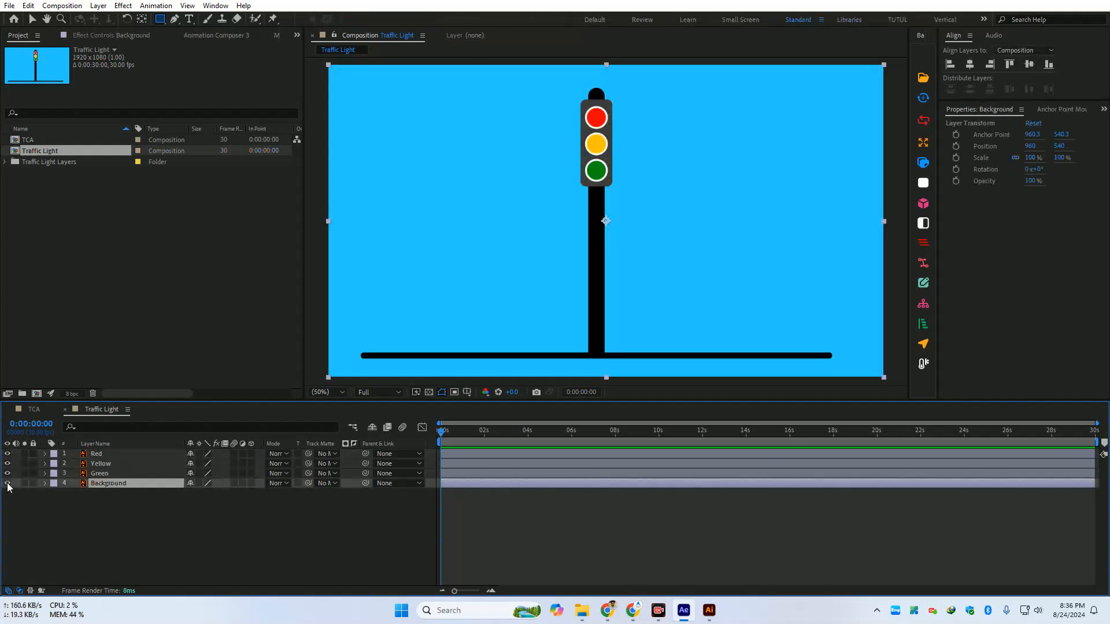
pyautogui.click(7, 483)
pyautogui.click(7, 483)
pyautogui.click(7, 483)
pyautogui.click(8, 483)
pyautogui.click(7, 483)
pyautogui.click(8, 483)
pyautogui.click(7, 483)
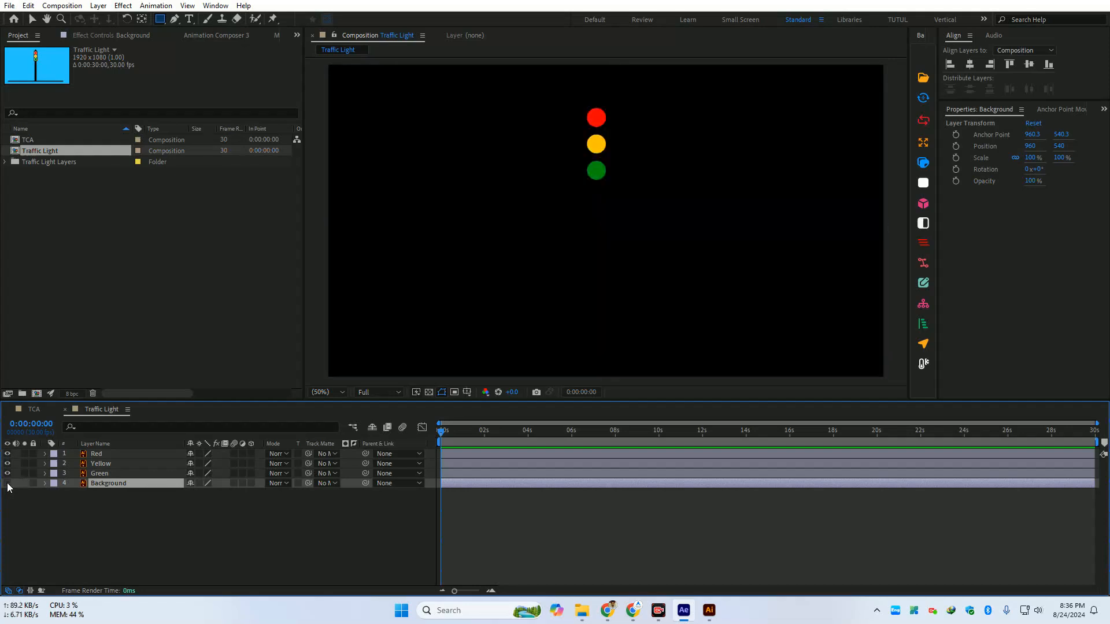
pyautogui.click(7, 483)
# Deselect the layers and save the project
pyautogui.click(97, 523)
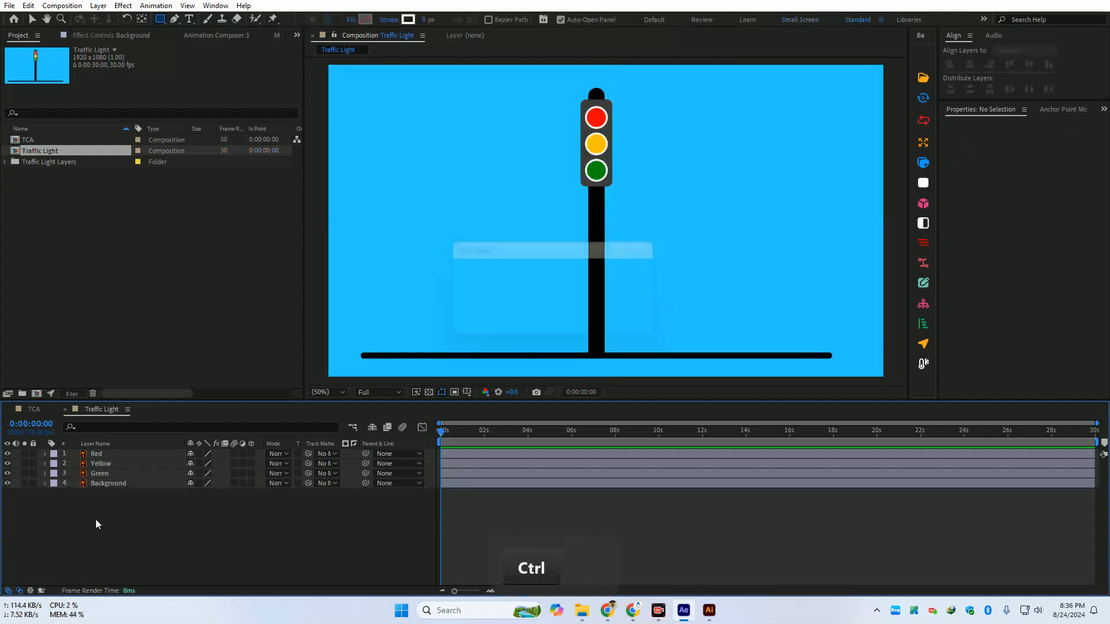
pyautogui.hotkey('ctrl', 's')
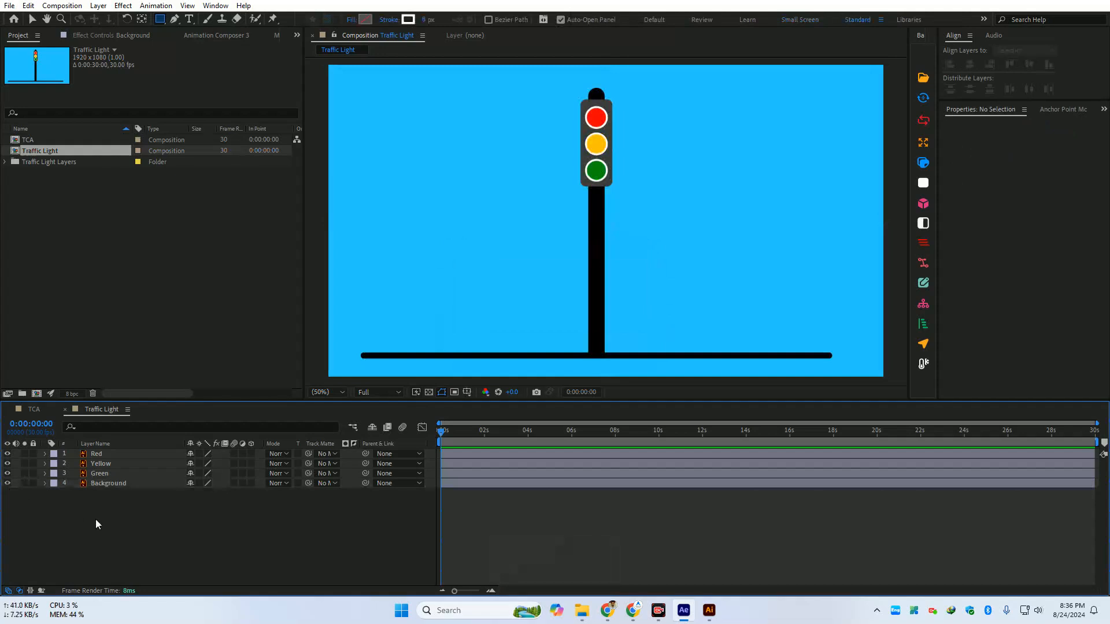
pyautogui.hotkey('ctrl', 's')
# Switch to the browser to review the After Effects topics in the course outline sheet and return to After Effects
pyautogui.click(608, 611)
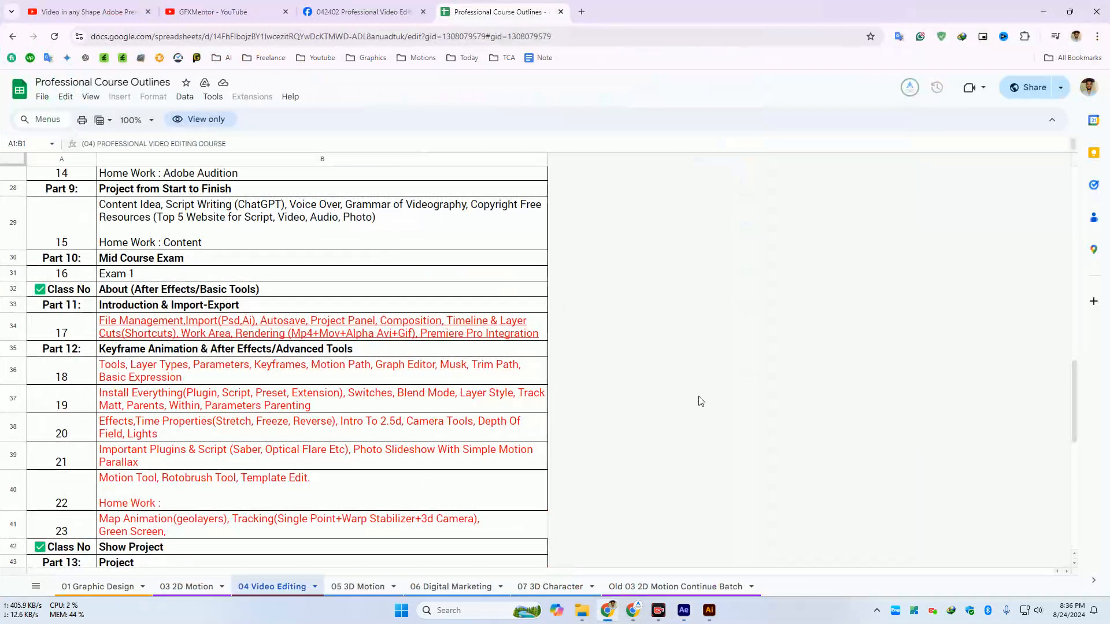
pyautogui.click(699, 397)
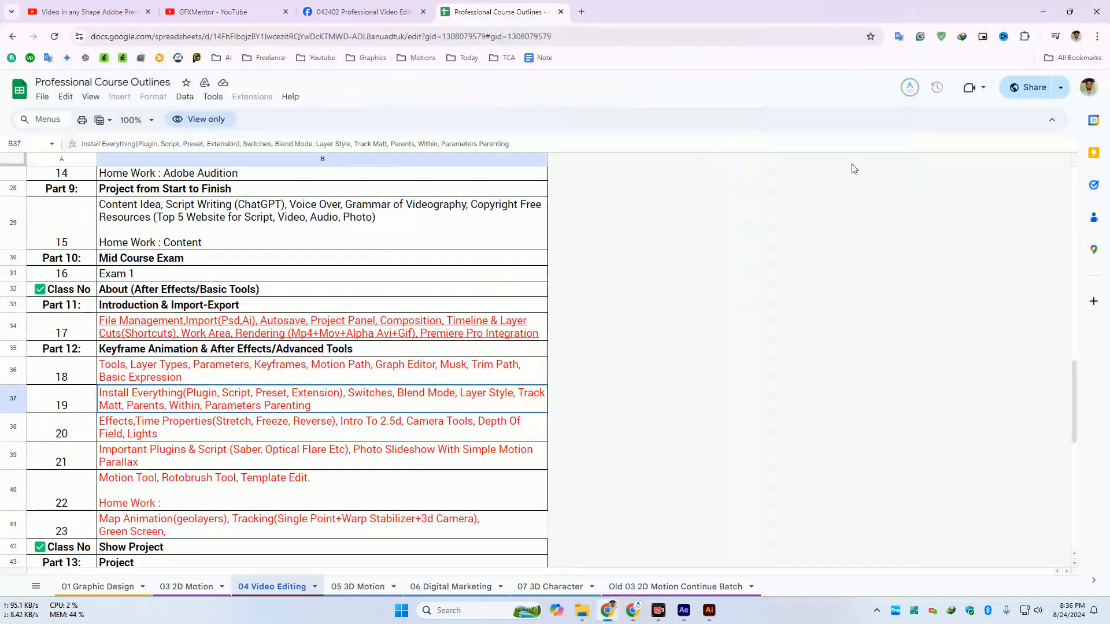
pyautogui.click(1038, 9)
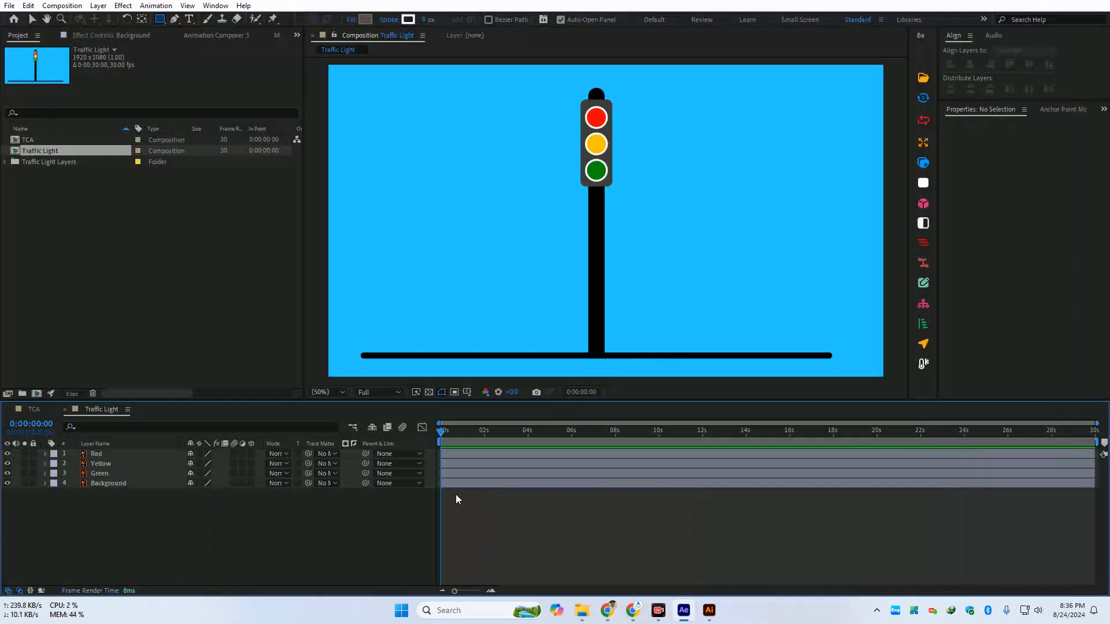
# Return the playhead to the start, close the narrow script bar panel beside the composition view, and widen the Project panel
pyautogui.moveTo(458, 431); pyautogui.dragTo(425, 453)
pyautogui.press('Home')
pyautogui.rightClick(920, 36)
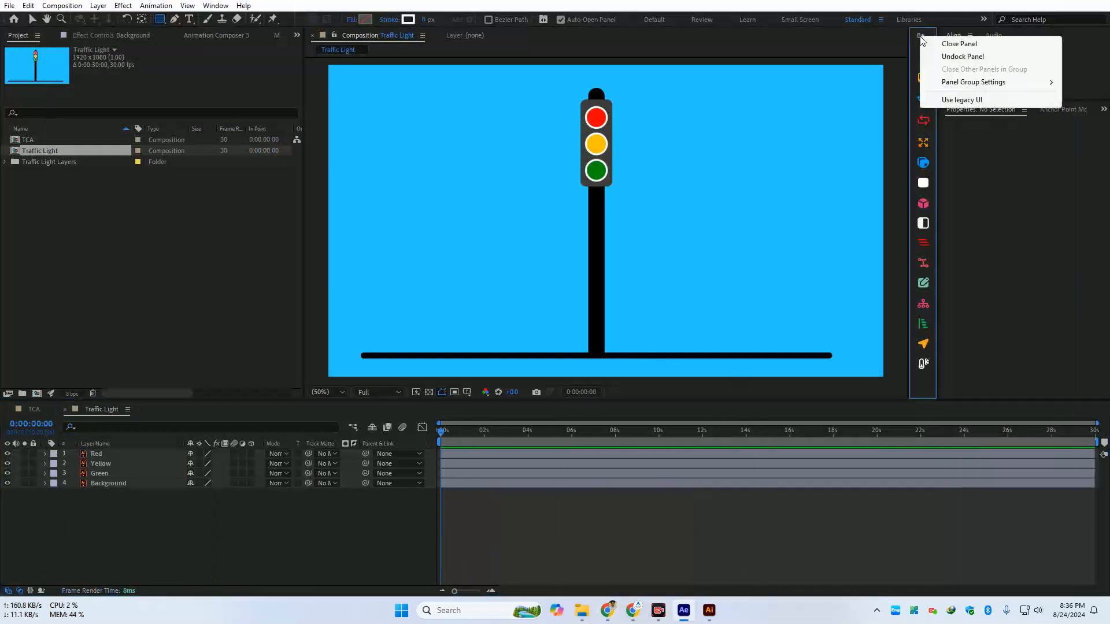
pyautogui.click(948, 44)
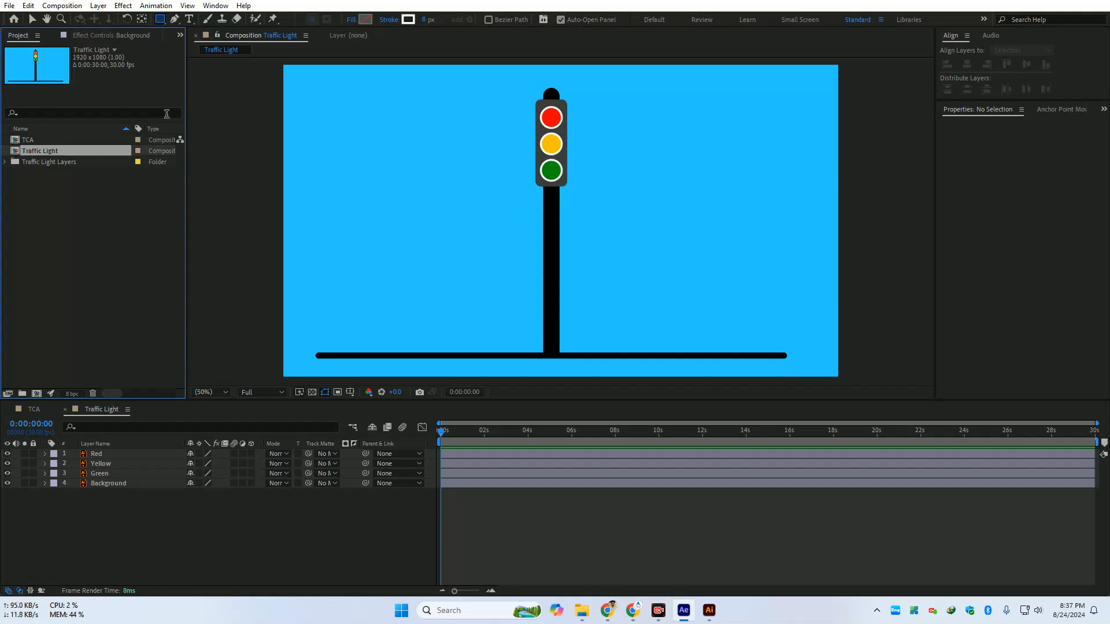
pyautogui.moveTo(186, 136); pyautogui.dragTo(251, 136)
pyautogui.click(176, 233)
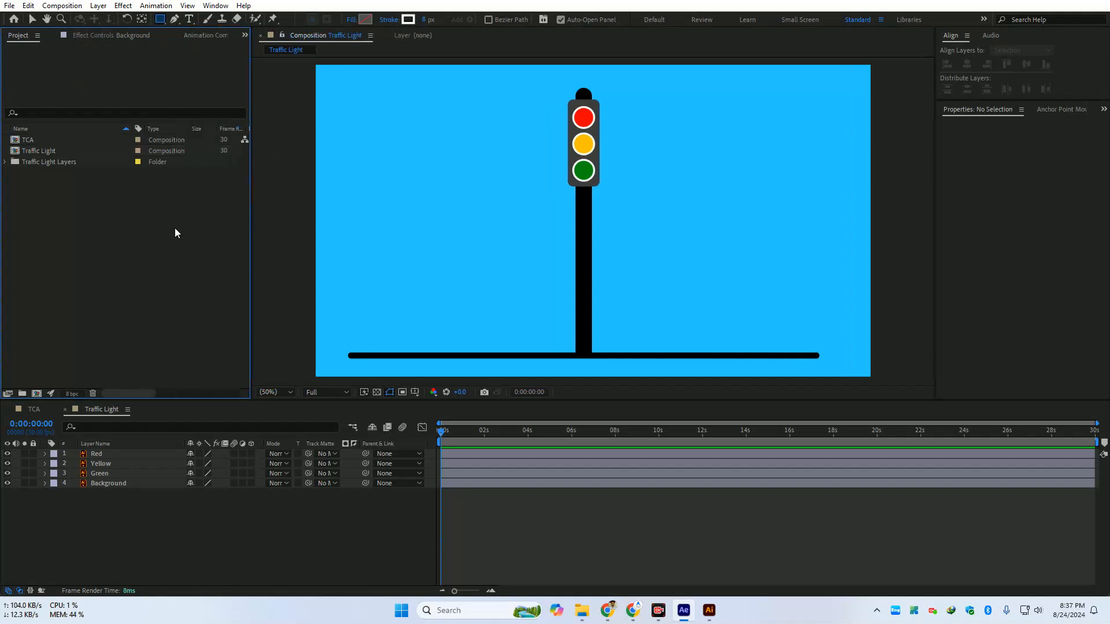
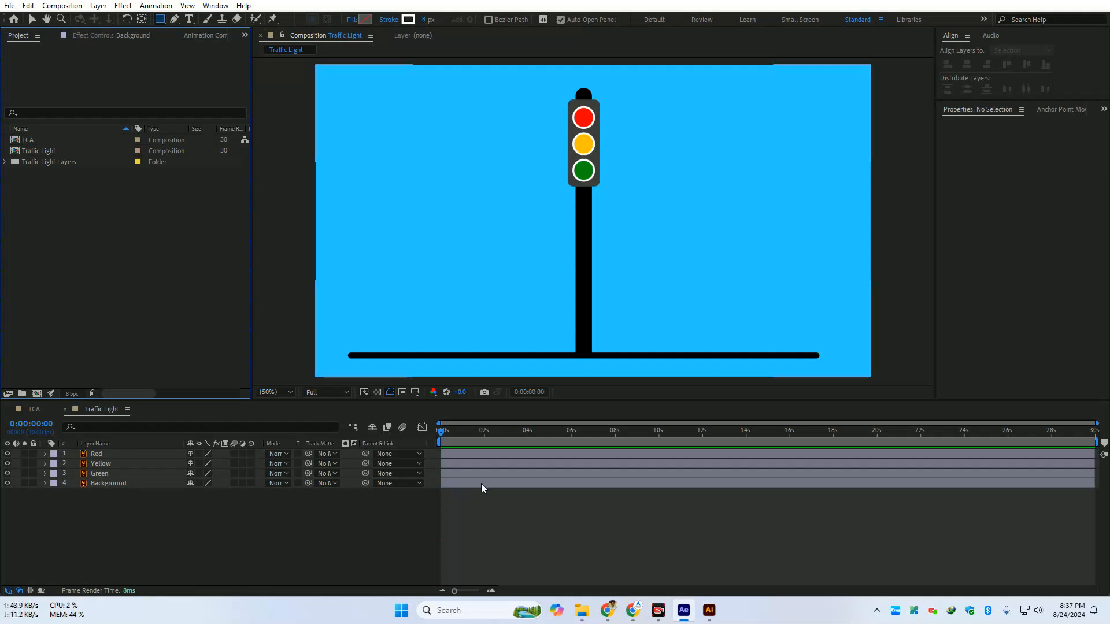
# Check the list of available panels and delete the stray rectangle shape layer
pyautogui.click(987, 36)
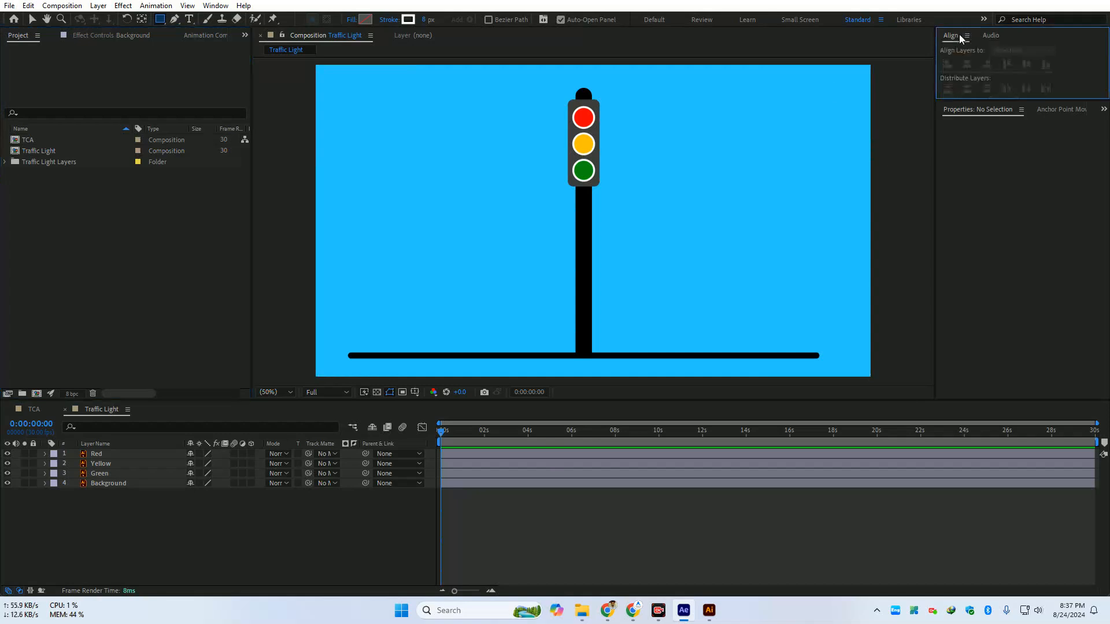
pyautogui.click(215, 6)
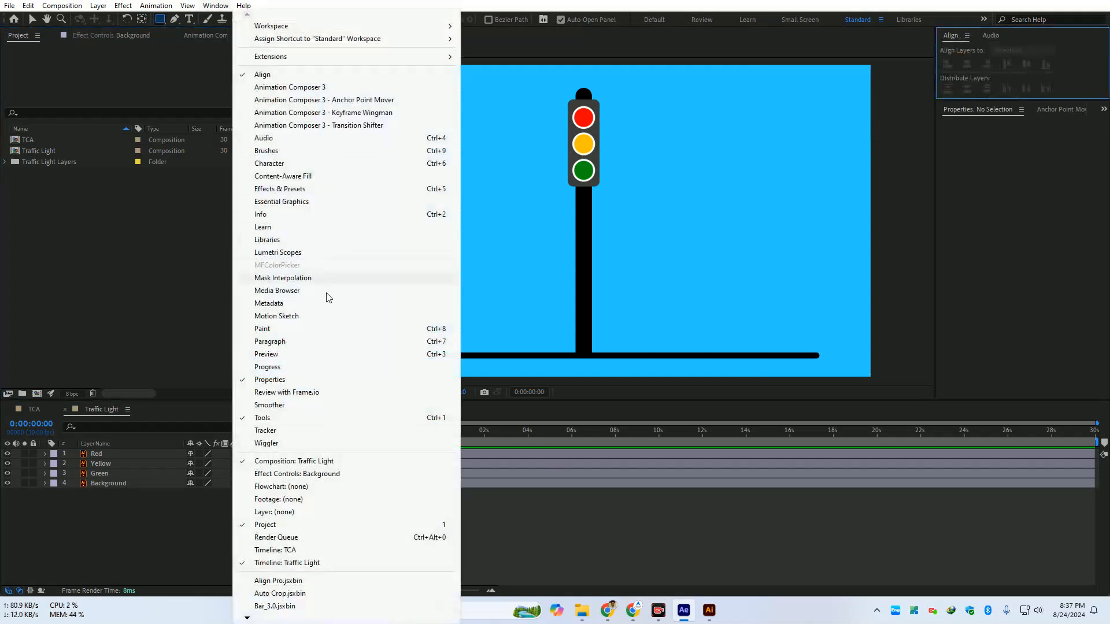
pyautogui.click(905, 218)
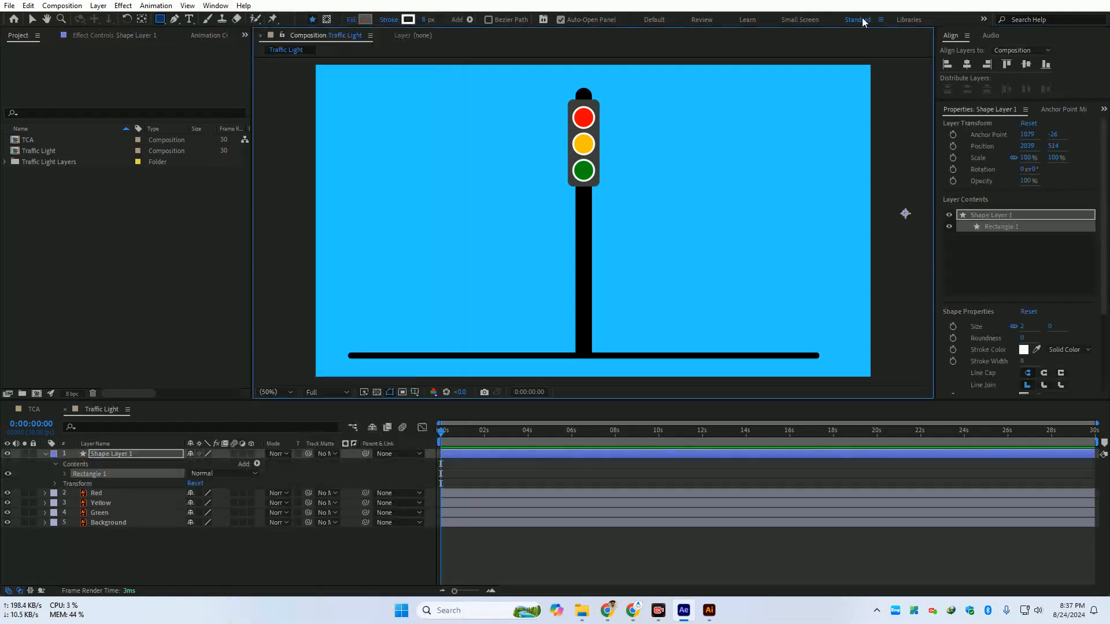
pyautogui.click(151, 455)
pyautogui.press('Delete')
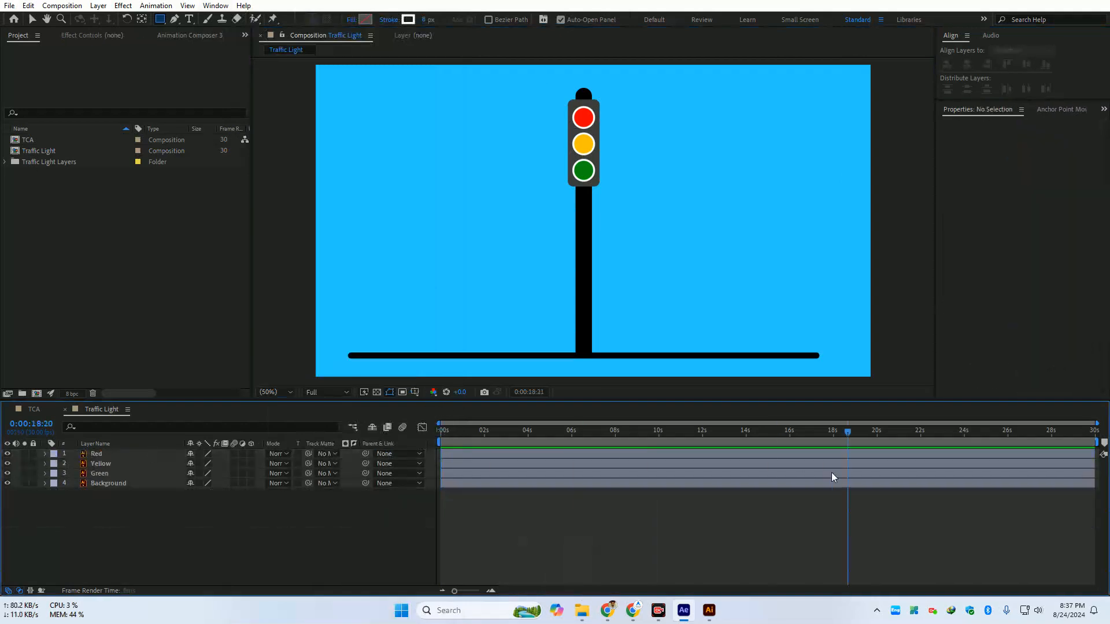
# Preview the Traffic Light composition briefly from its start
pyautogui.press('space')
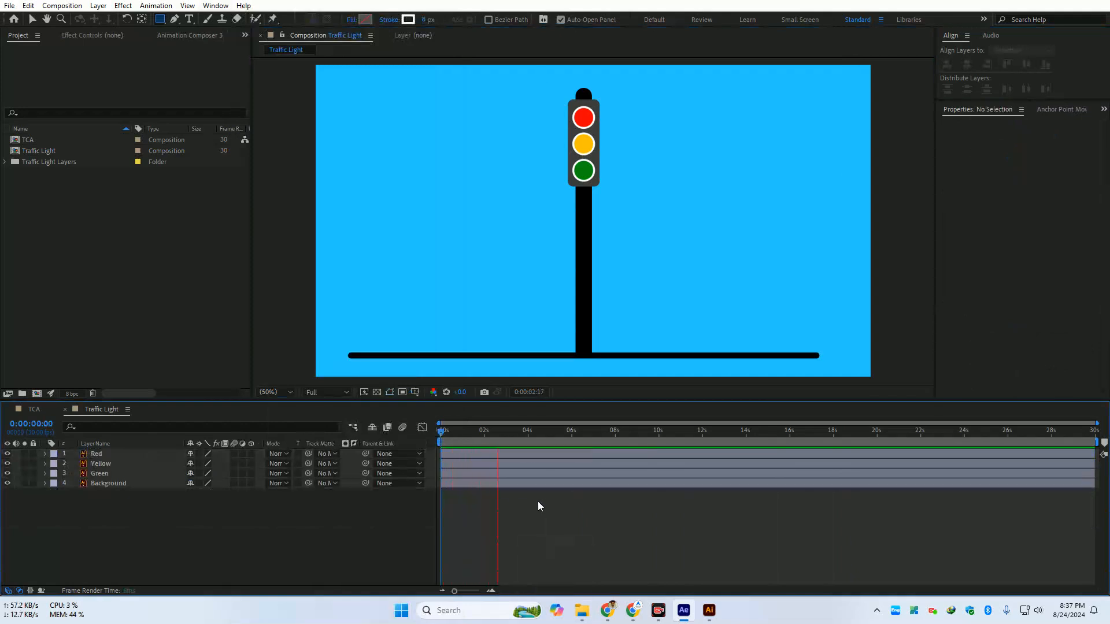
pyautogui.press('space')
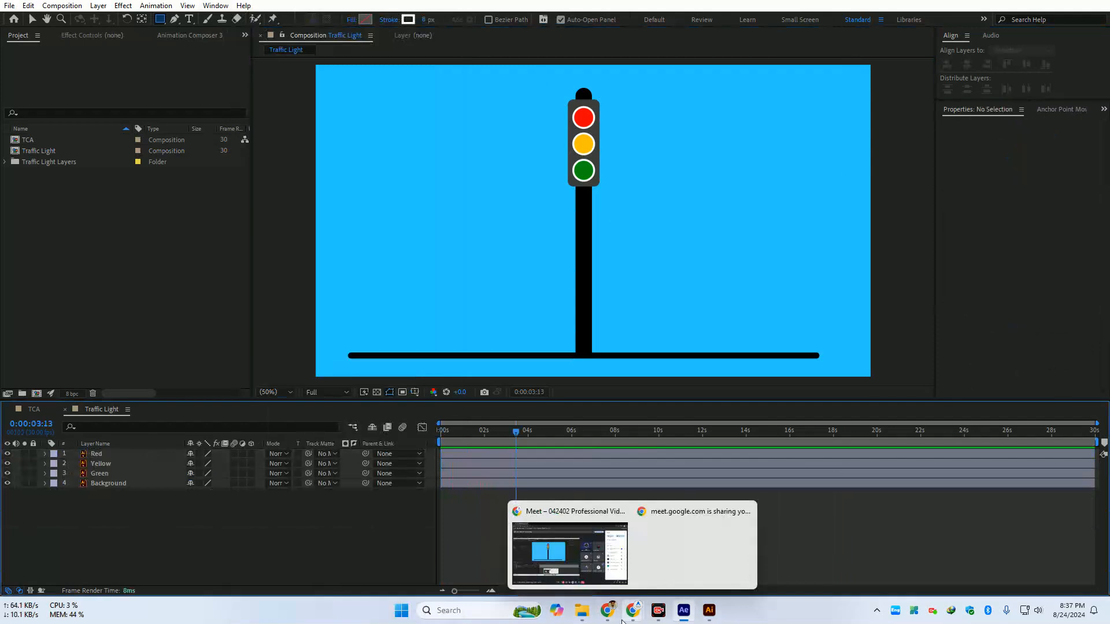
# Switch to the browser to review the Part 11 Introduction & Import-Export topics in the course outline, and return to After Effects
pyautogui.click(539, 532)
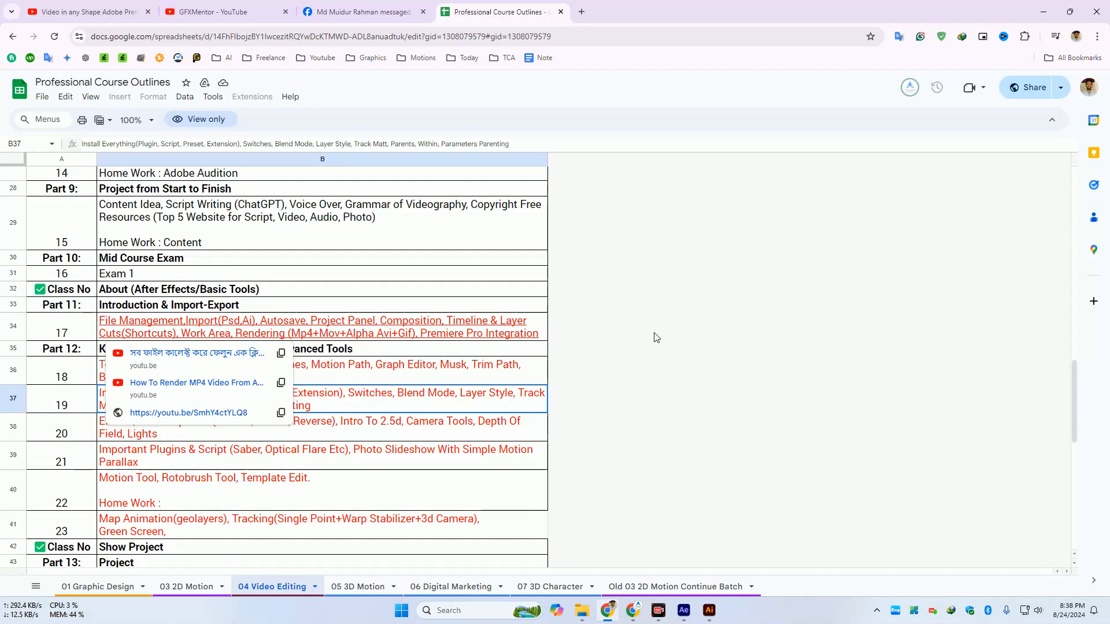
pyautogui.click(310, 319)
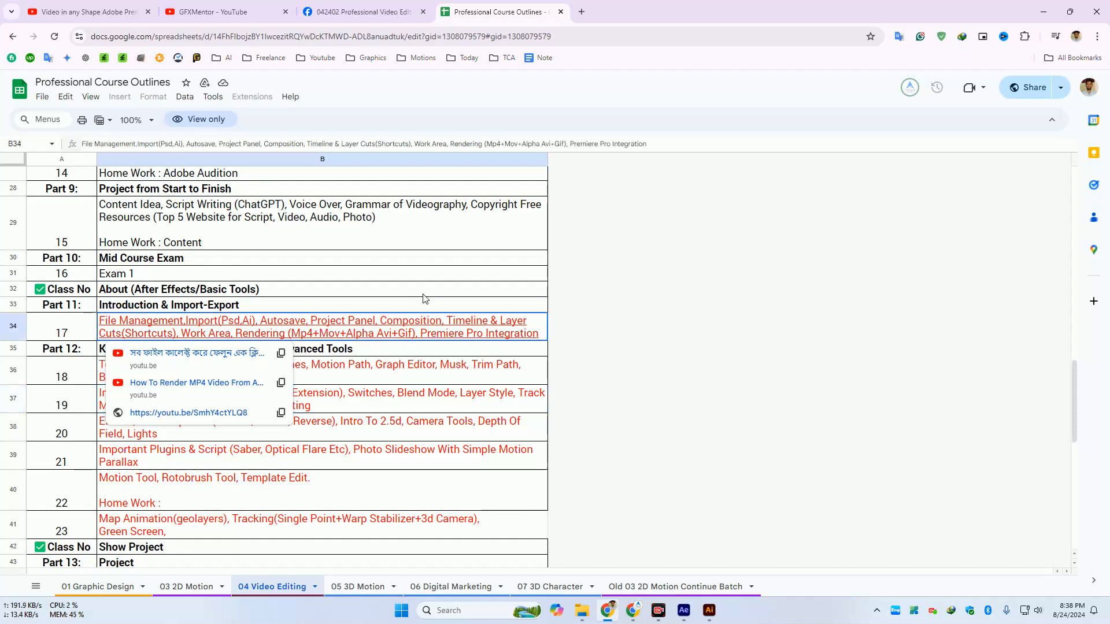
pyautogui.click(496, 303)
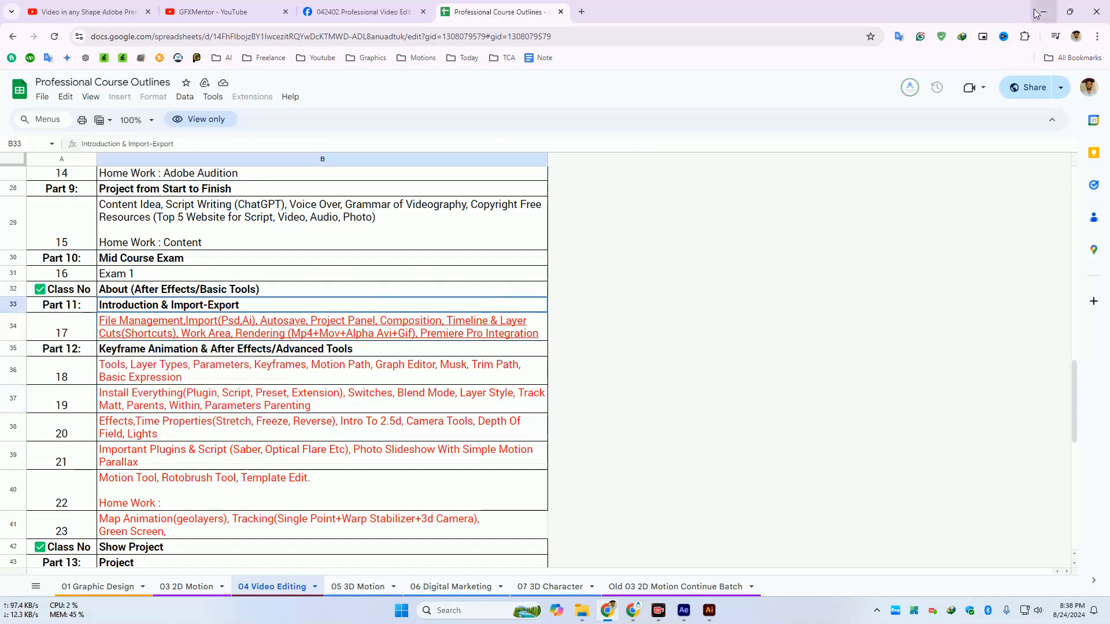
pyautogui.click(1039, 11)
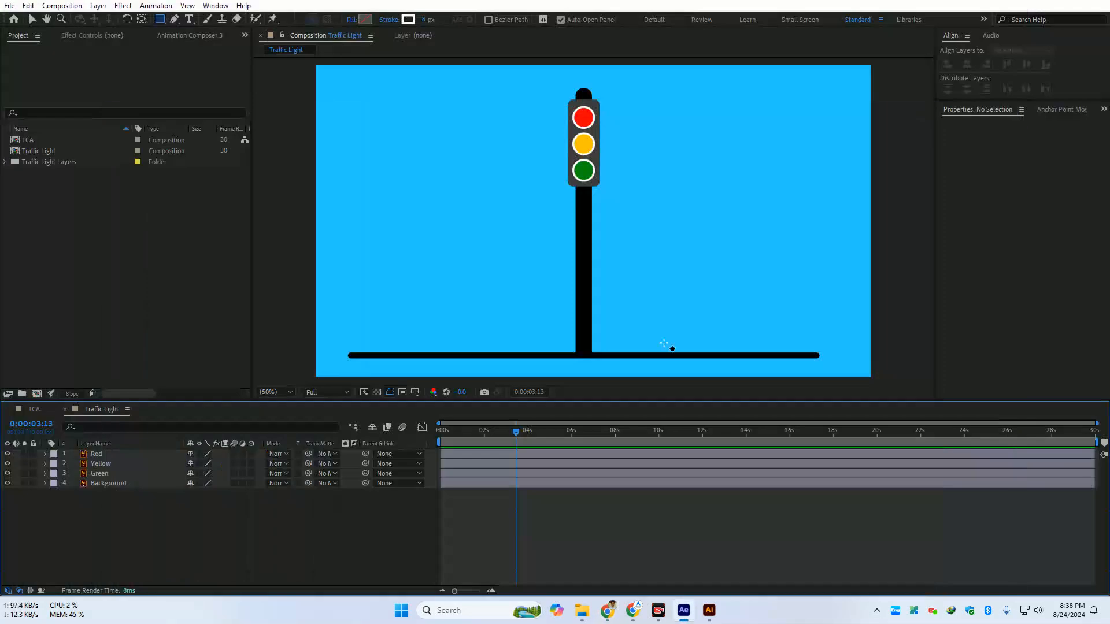
# Set the Traffic Light work area to run from about 4 seconds to about 12 seconds
pyautogui.moveTo(534, 434); pyautogui.dragTo(525, 467)
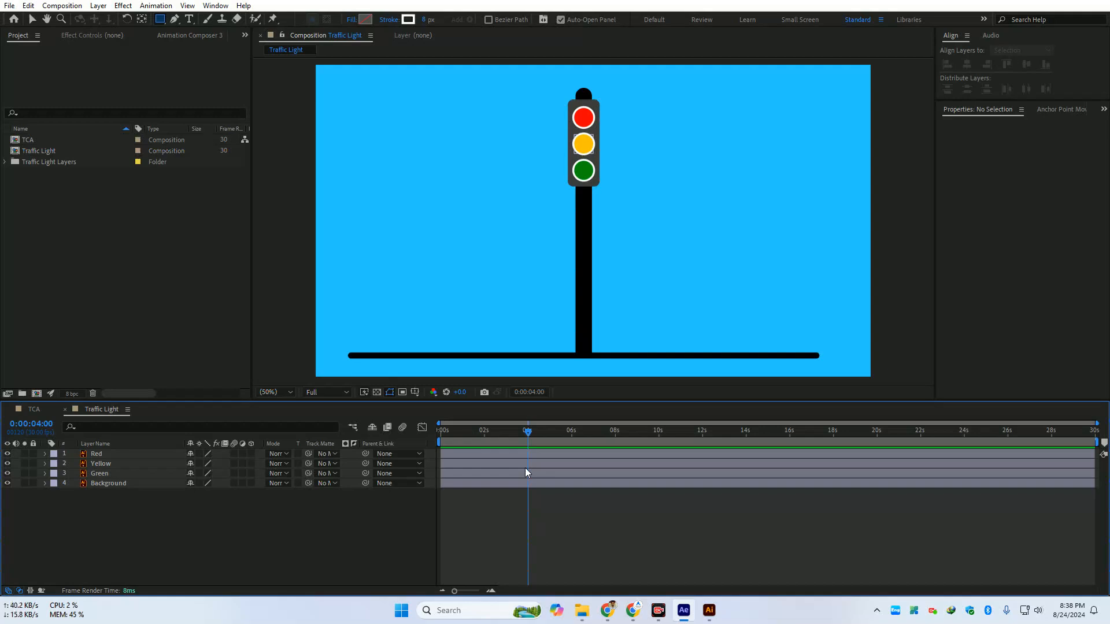
pyautogui.moveTo(534, 430); pyautogui.dragTo(529, 480)
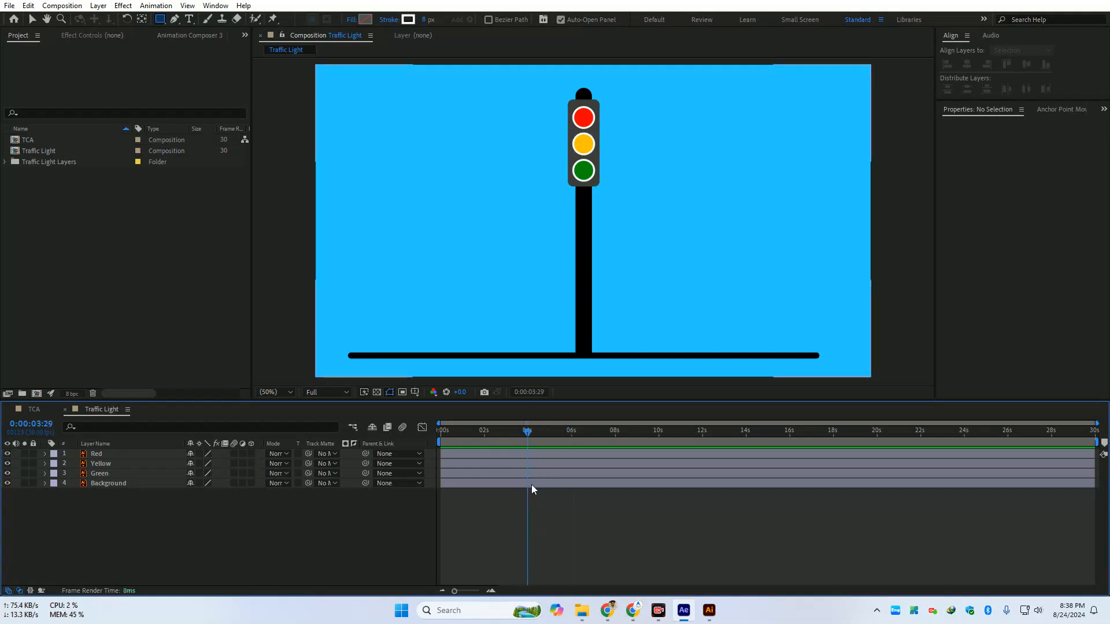
pyautogui.press('b')
pyautogui.moveTo(546, 434); pyautogui.dragTo(701, 486)
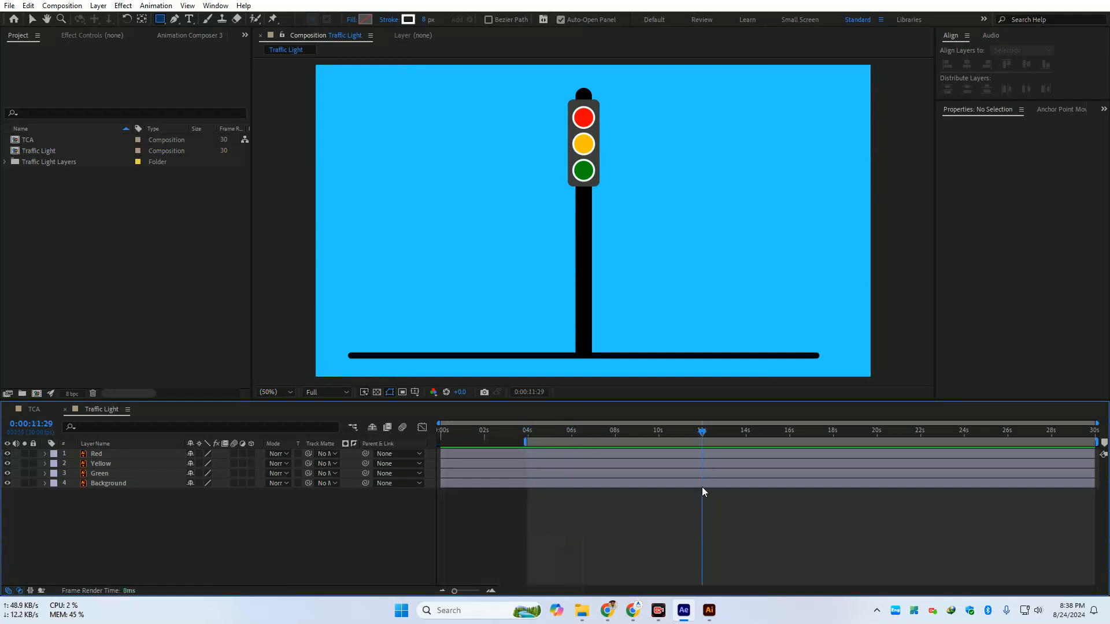
pyautogui.press('n')
# Set the work area to run from 0 to 8 seconds and return the playhead to the start
pyautogui.click(691, 432)
pyautogui.moveTo(690, 431); pyautogui.dragTo(418, 469)
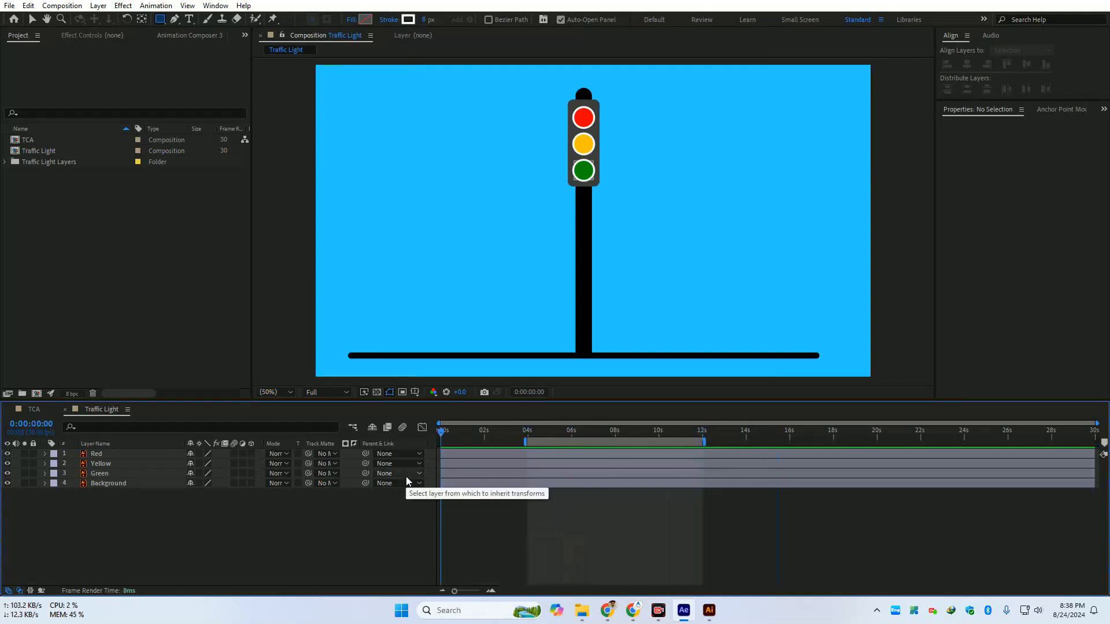
pyautogui.press('b')
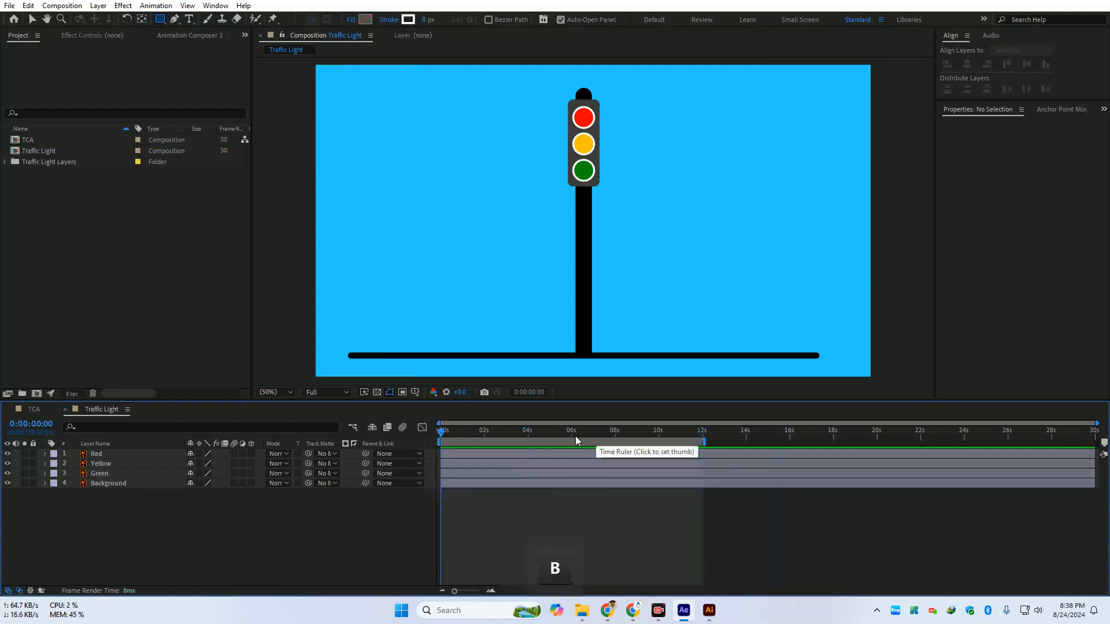
pyautogui.press('=')
pyautogui.moveTo(461, 436); pyautogui.dragTo(790, 518)
pyautogui.press('n')
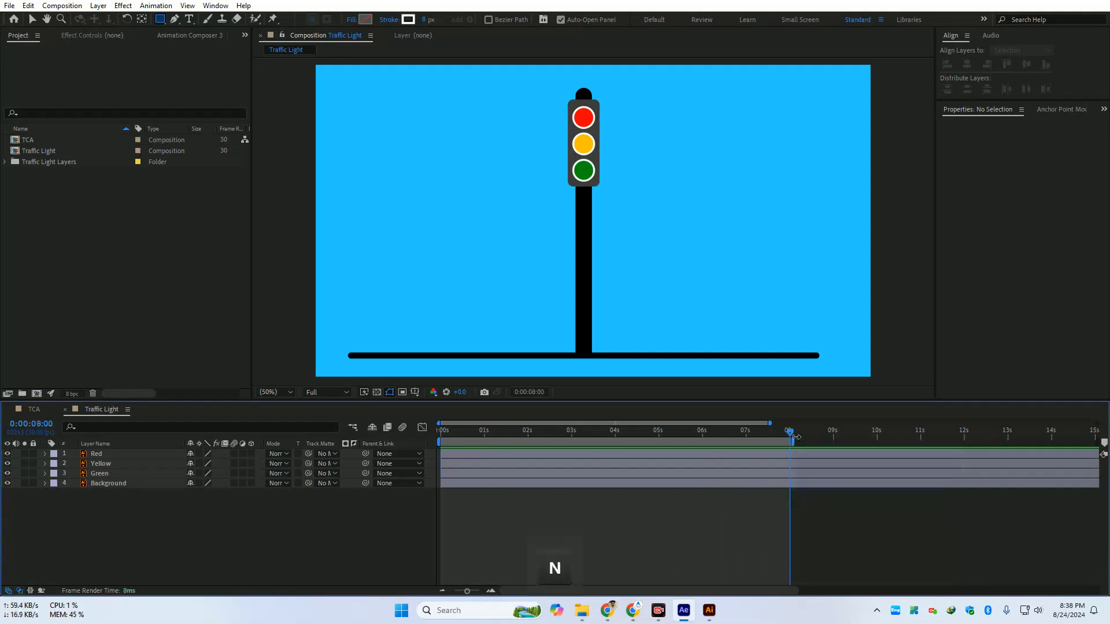
pyautogui.moveTo(789, 435); pyautogui.dragTo(419, 433)
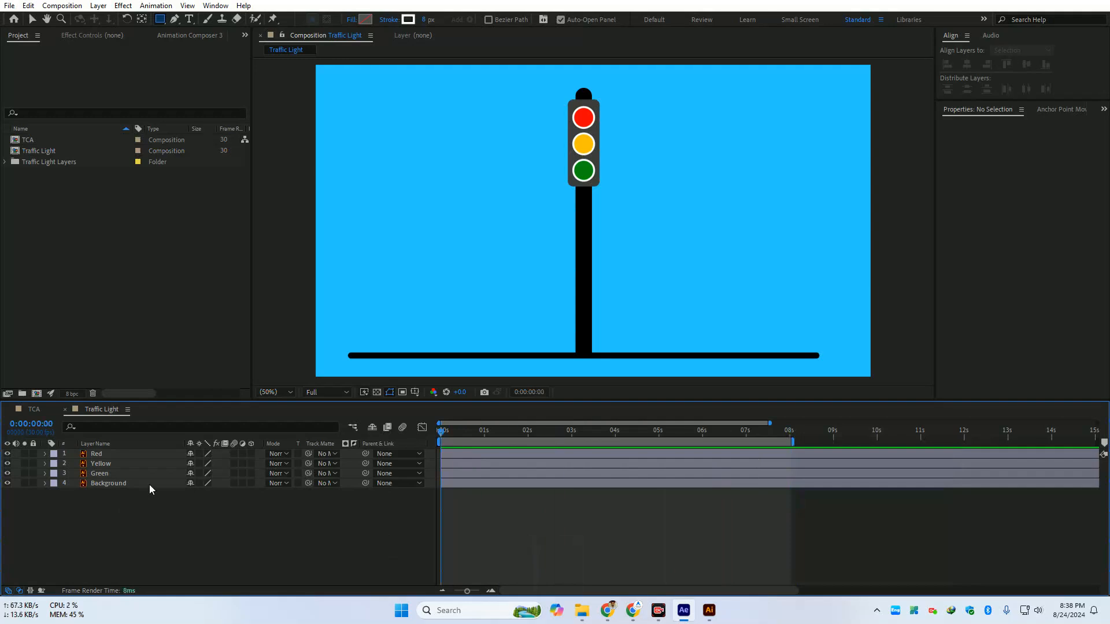
# Stagger the light layers in time so Red starts at 1 second, Yellow at 2 seconds and Green at 3 seconds
pyautogui.click(140, 471)
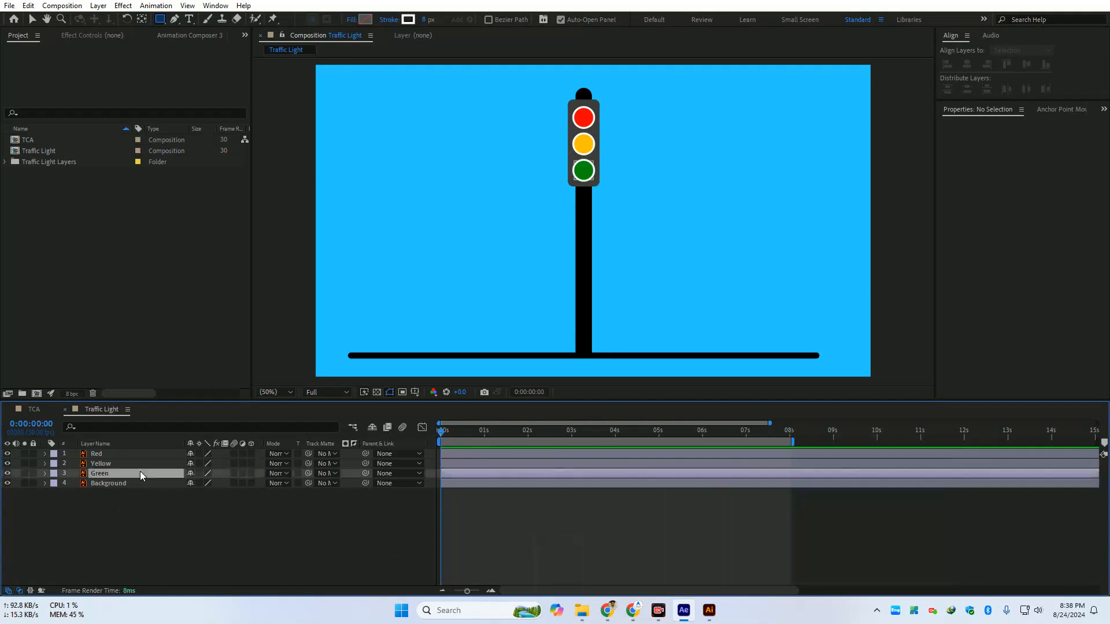
pyautogui.click(473, 454)
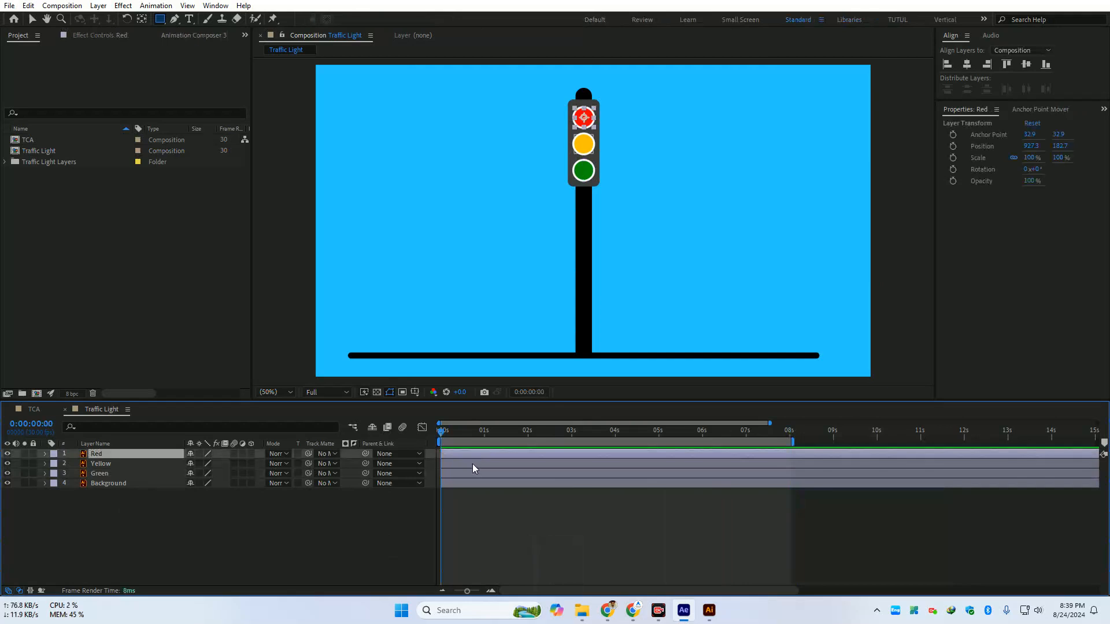
pyautogui.keyDown('shift'); pyautogui.click(474, 472); pyautogui.keyUp('shift')
pyautogui.moveTo(483, 467); pyautogui.dragTo(564, 467)
pyautogui.click(379, 540)
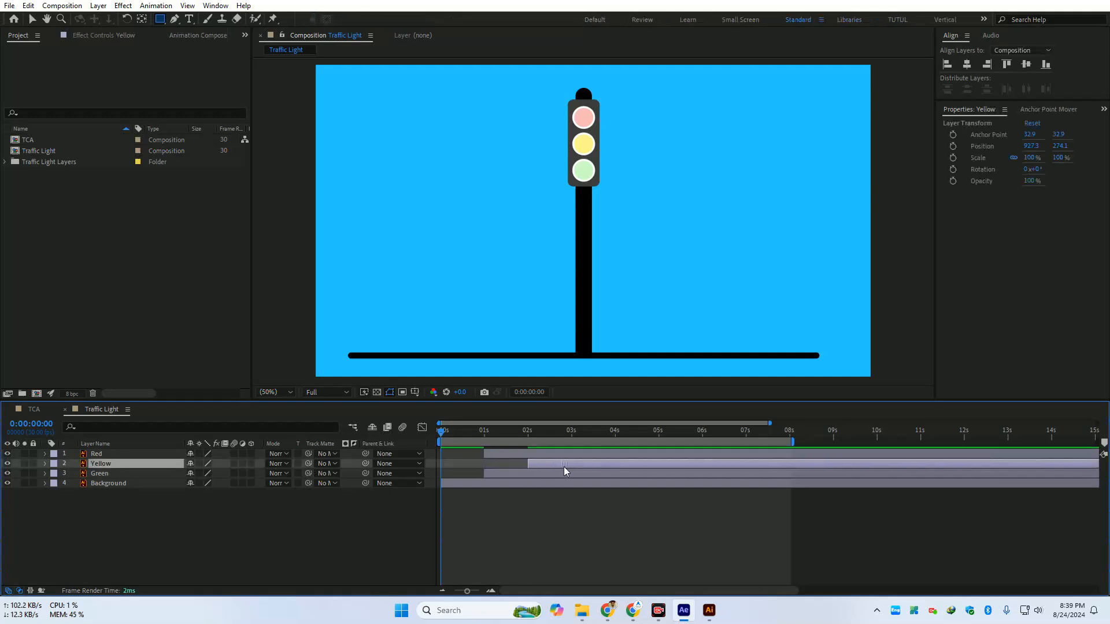
pyautogui.click(526, 479)
pyautogui.click(518, 474)
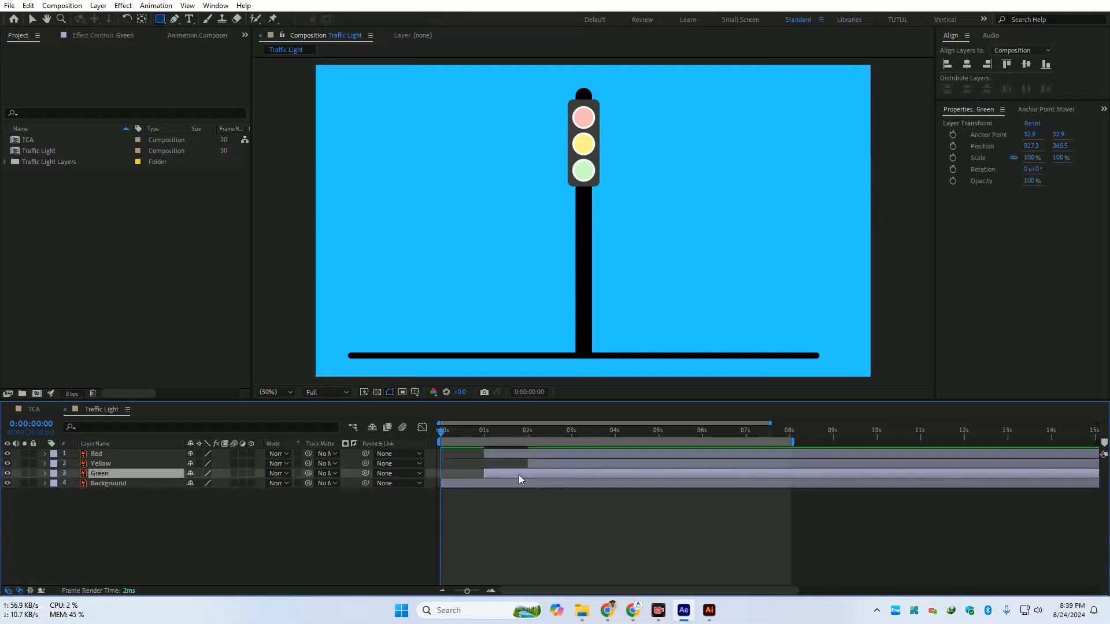
pyautogui.moveTo(515, 473); pyautogui.dragTo(605, 477)
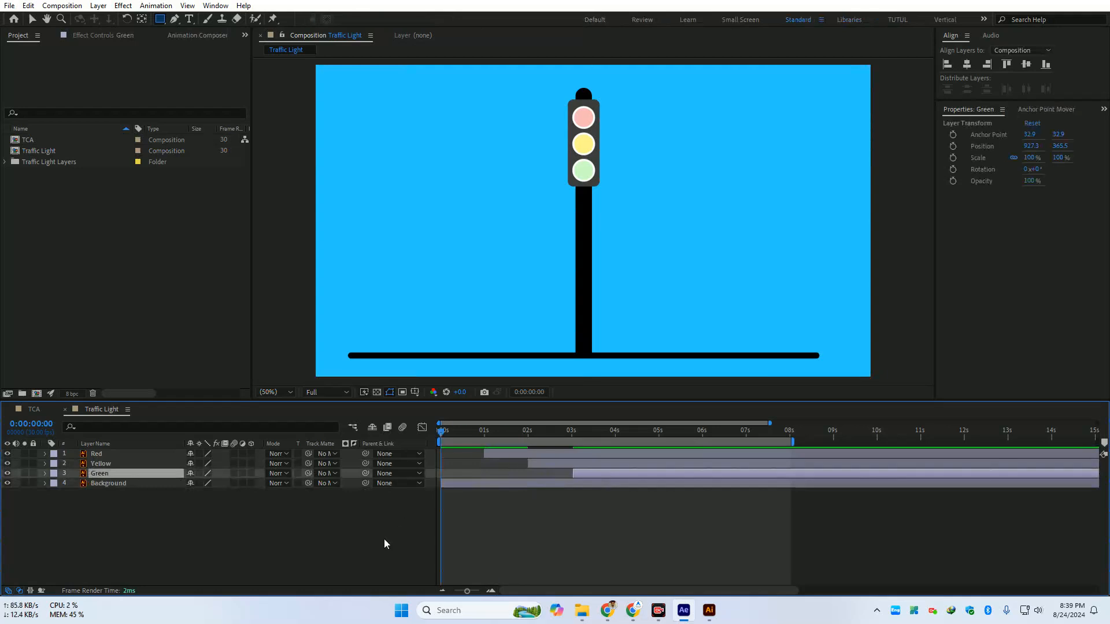
# Save the project and preview the staggered lights several times from near the start
pyautogui.hotkey('ctrl', 's')
pyautogui.press('space')
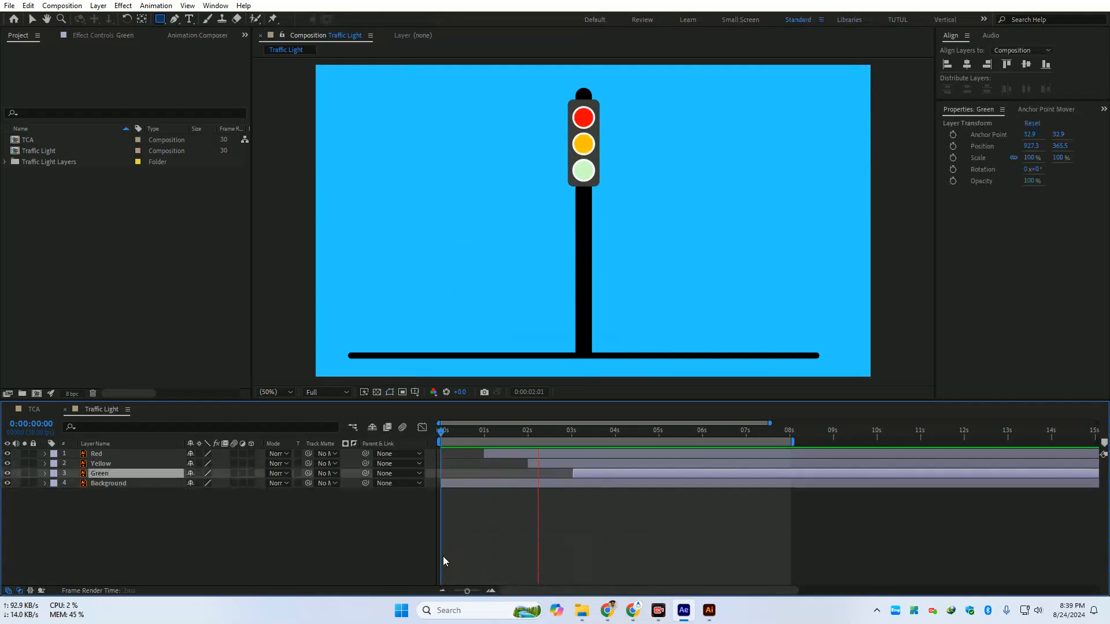
pyautogui.press('space')
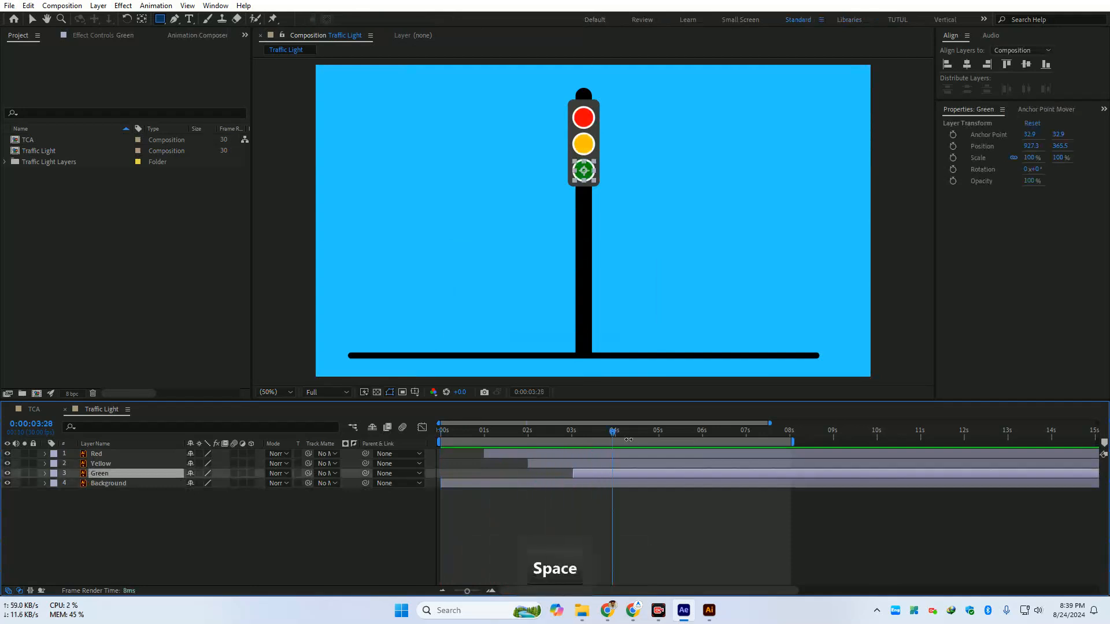
pyautogui.moveTo(554, 433); pyautogui.dragTo(431, 441)
pyautogui.click(377, 556)
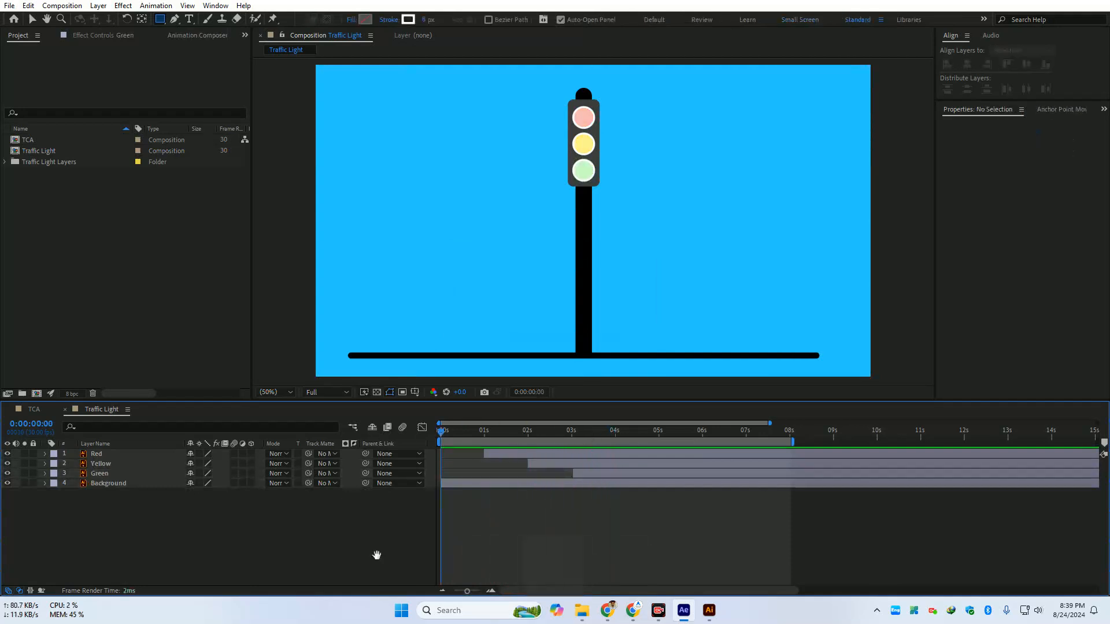
pyautogui.press('space')
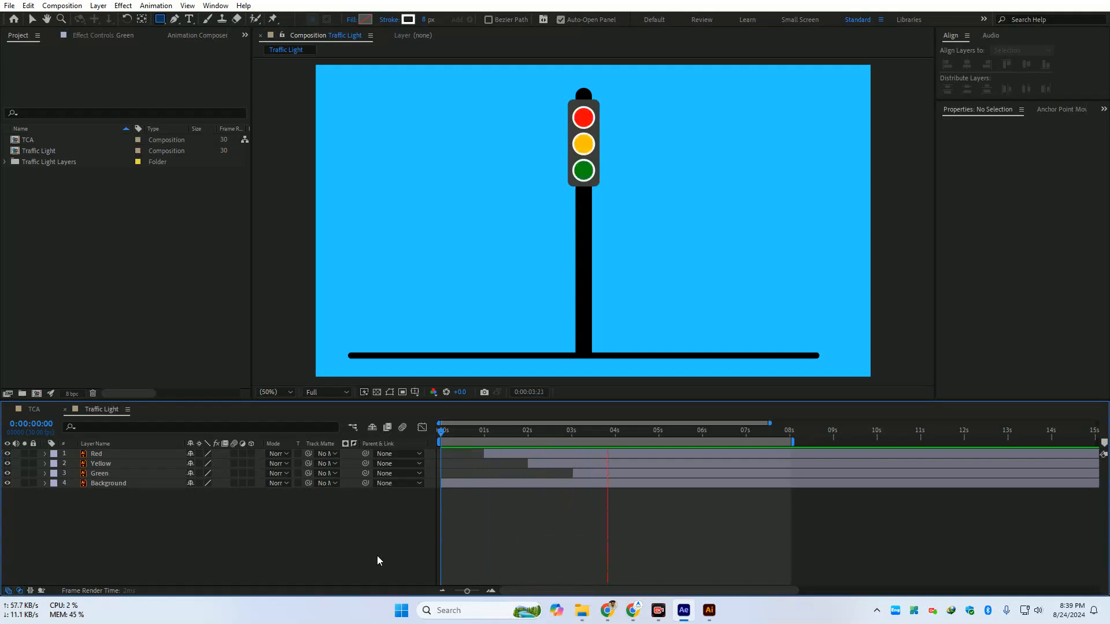
pyautogui.press('space')
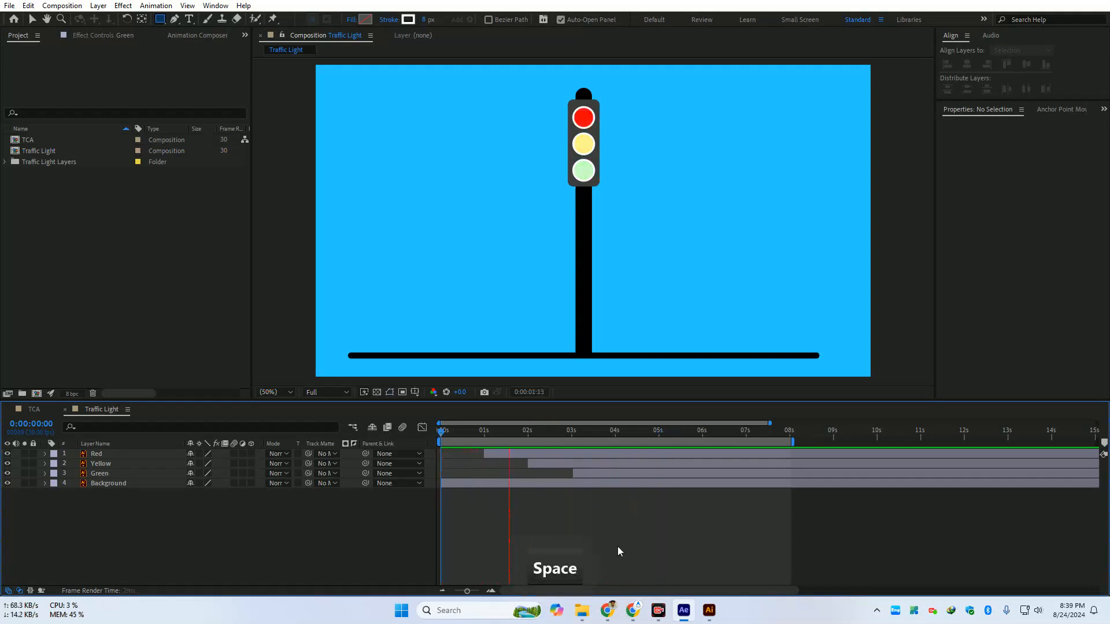
pyautogui.press('space')
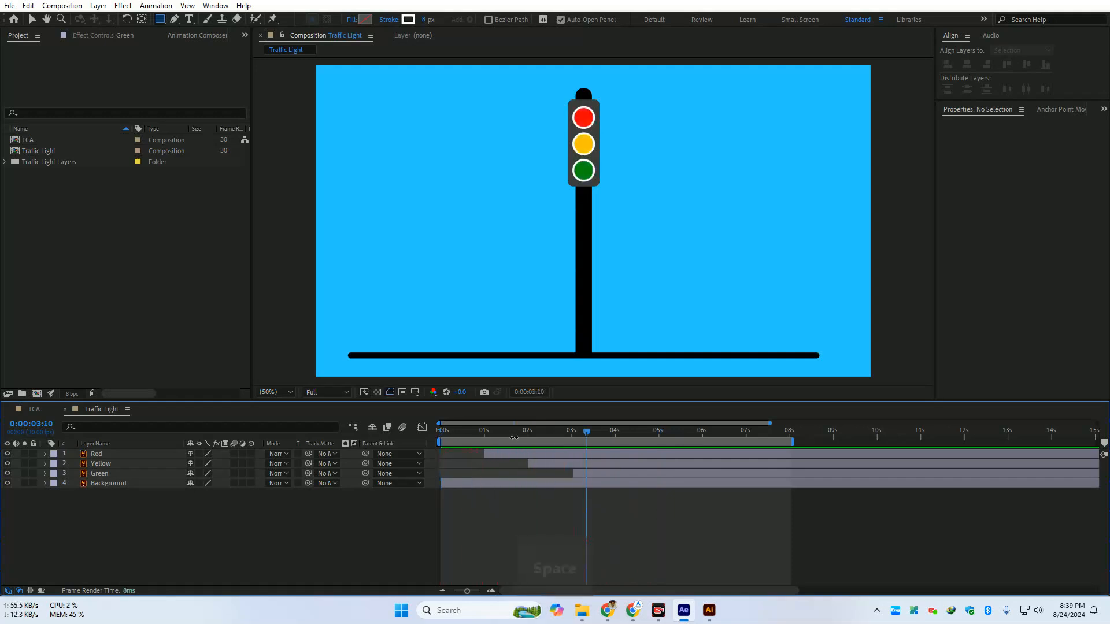
pyautogui.click(474, 439)
pyautogui.press('space')
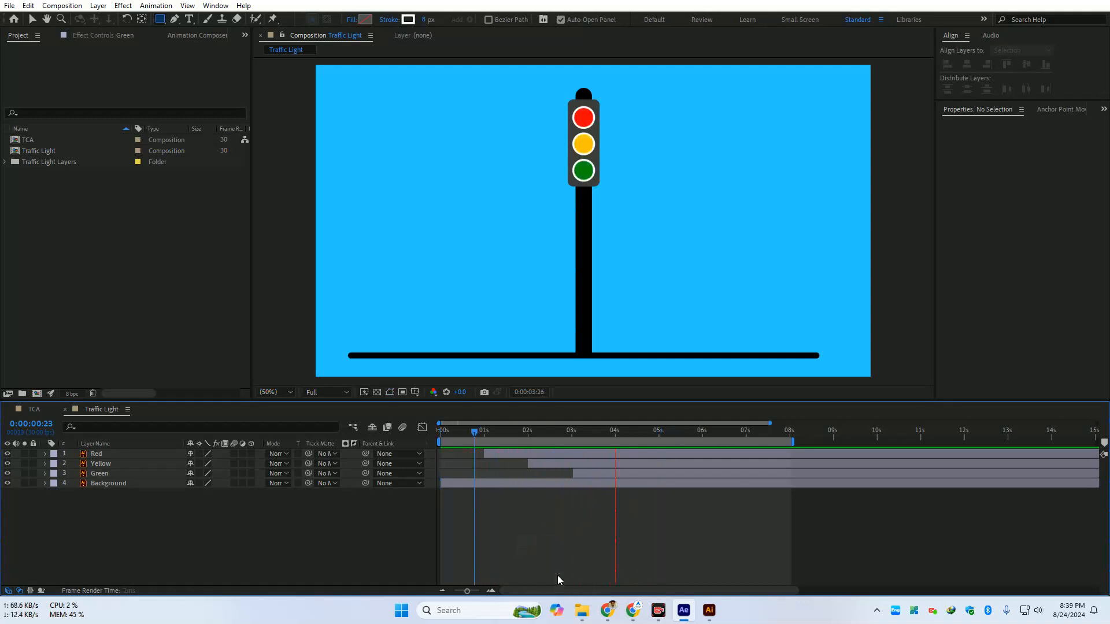
pyautogui.press('space')
# Undo the time shifts of the Red, Yellow and Green layers and clear the layer selection
pyautogui.hotkey('ctrl', 'z')
pyautogui.hotkey('ctrl', 'z')
pyautogui.hotkey('ctrl', 'z')
pyautogui.hotkey('ctrl', 'z')
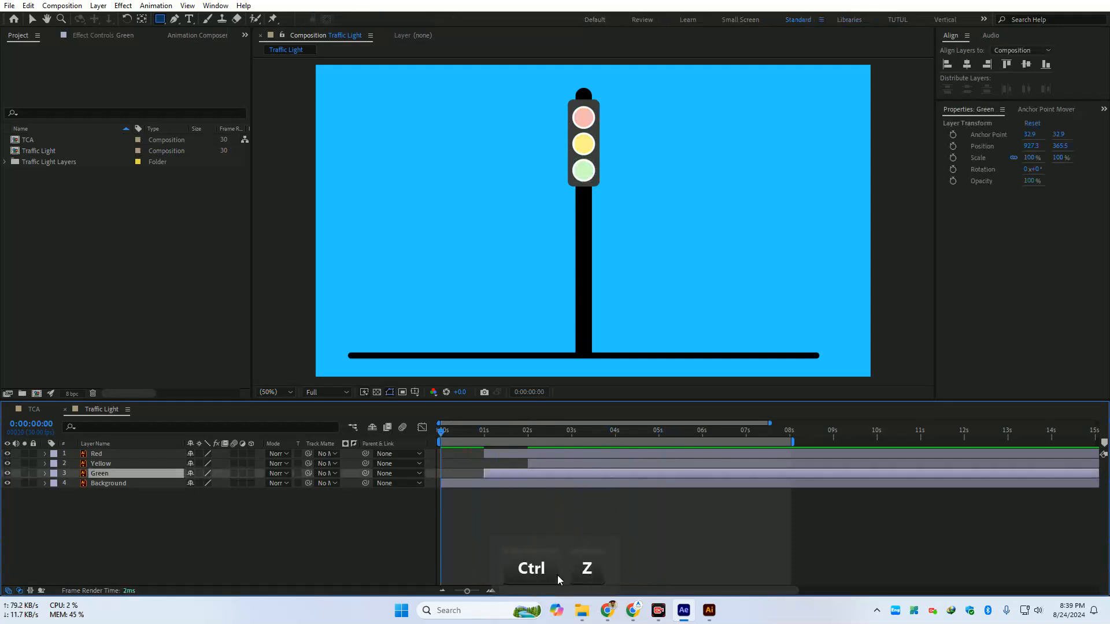
pyautogui.click(390, 549)
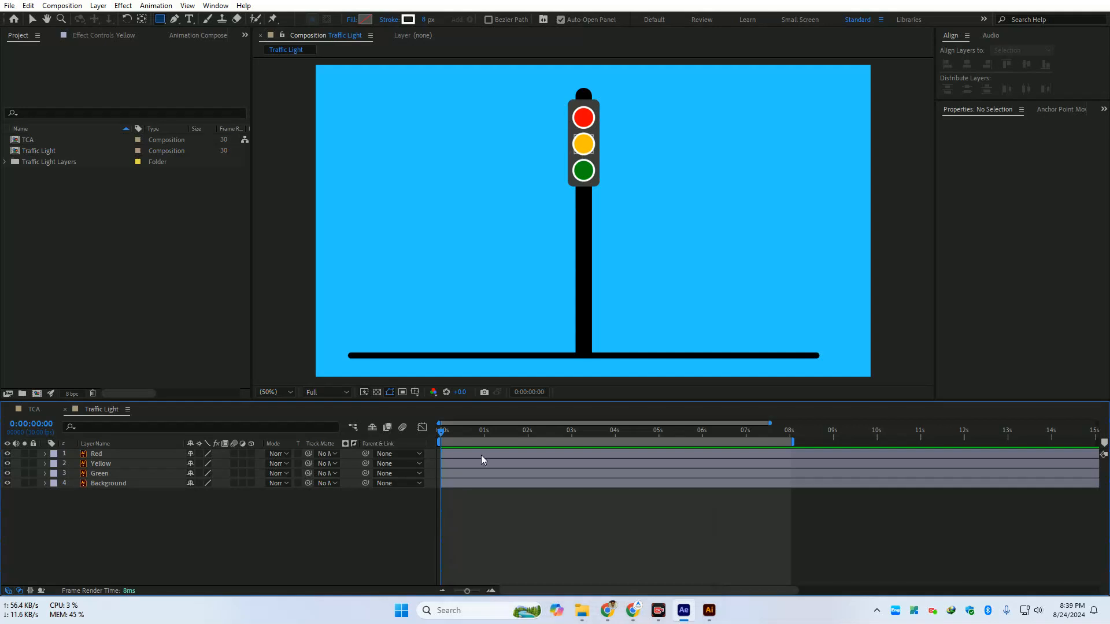
# Check the After Effects class topics in the course outline spreadsheet in Chrome and return to After Effects
pyautogui.moveTo(485, 435); pyautogui.dragTo(500, 434)
pyautogui.click(607, 610)
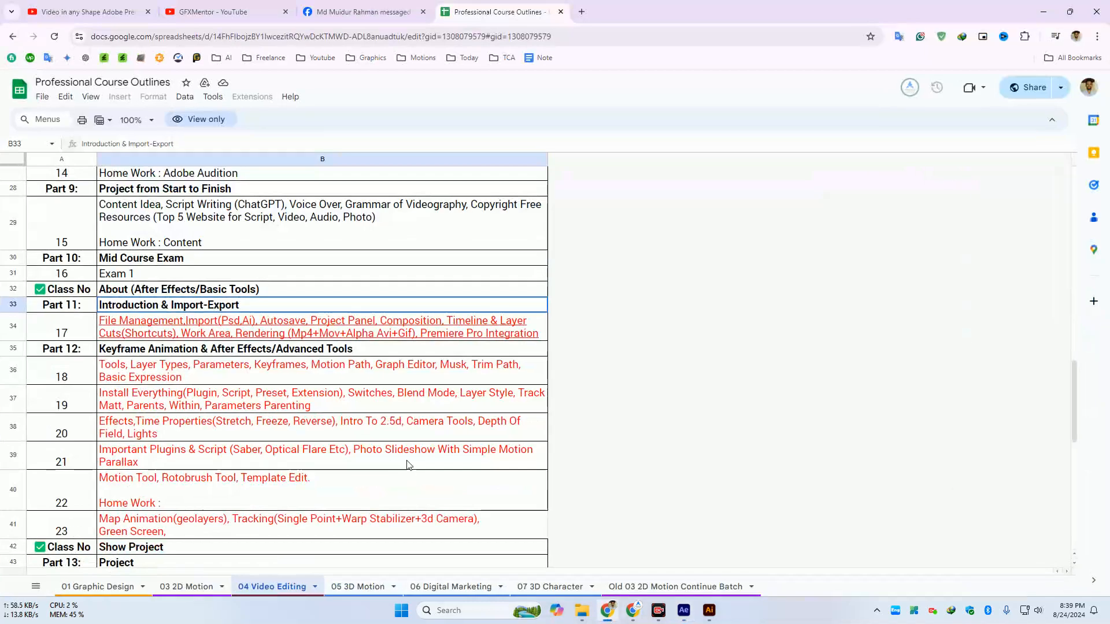
pyautogui.click(1053, 10)
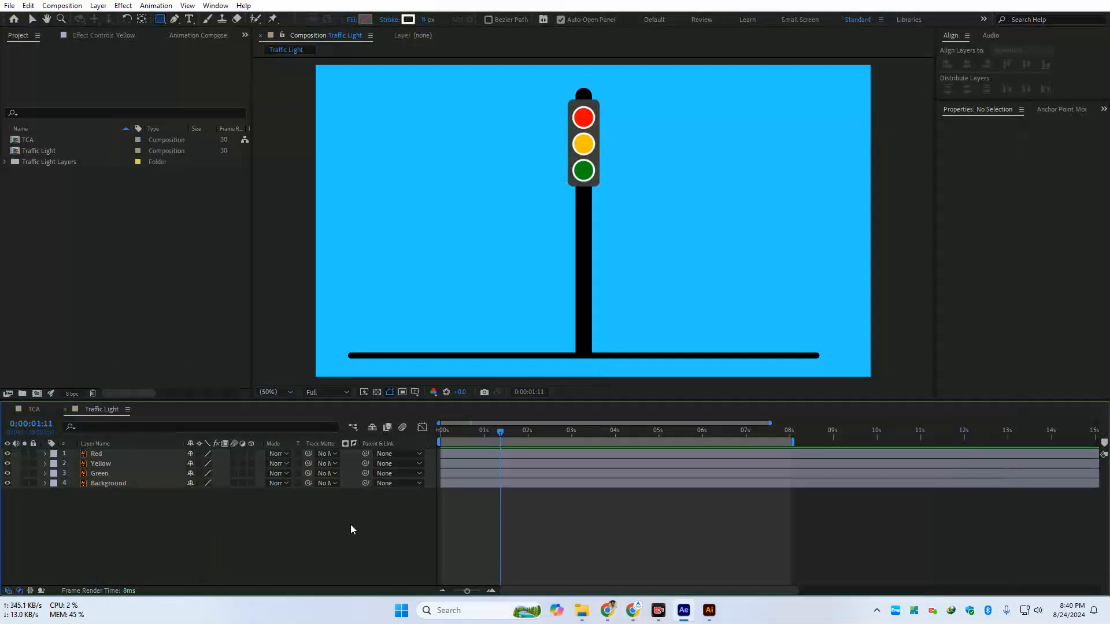
# Trim the start of the Red, Yellow and Green layers to 1 second
pyautogui.moveTo(501, 435); pyautogui.dragTo(342, 510)
pyautogui.moveTo(452, 424); pyautogui.dragTo(484, 501)
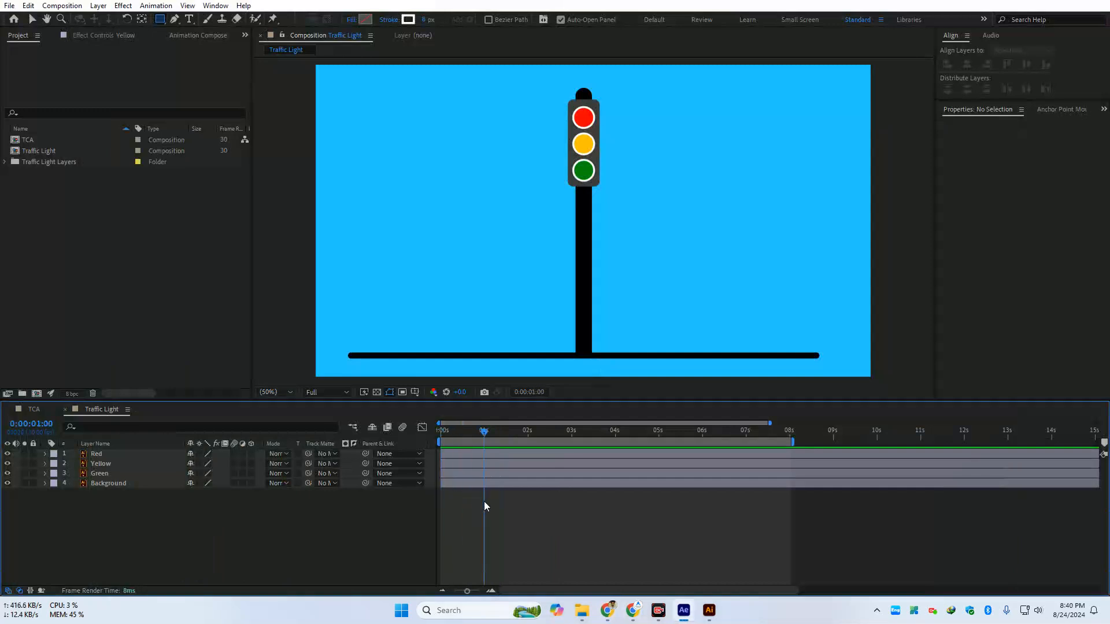
pyautogui.click(154, 457)
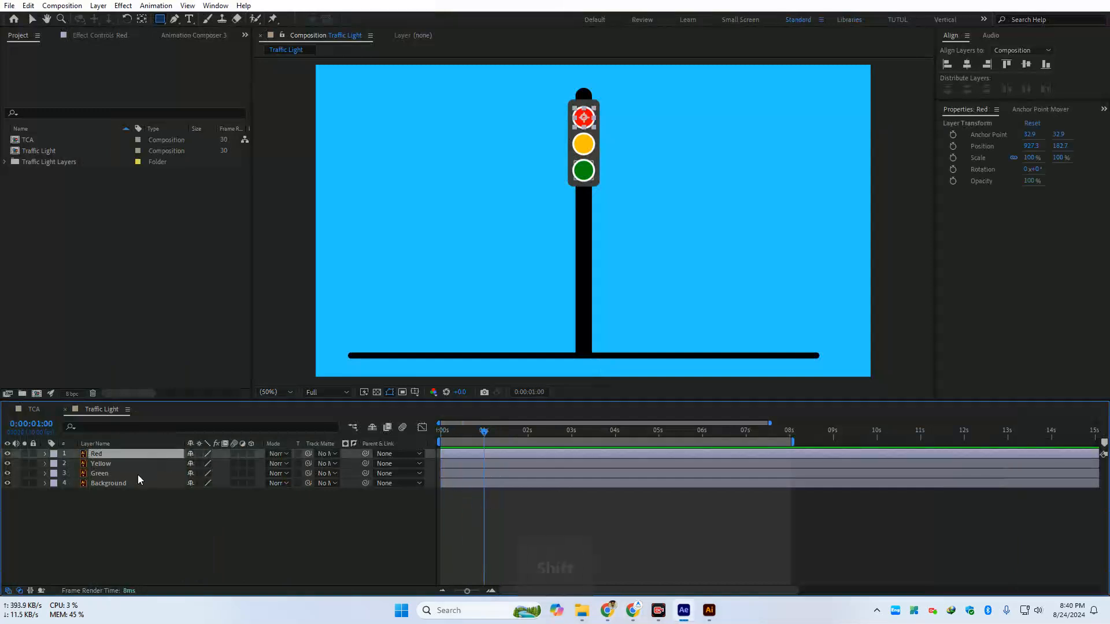
pyautogui.keyDown('shift'); pyautogui.click(138, 473); pyautogui.keyUp('shift')
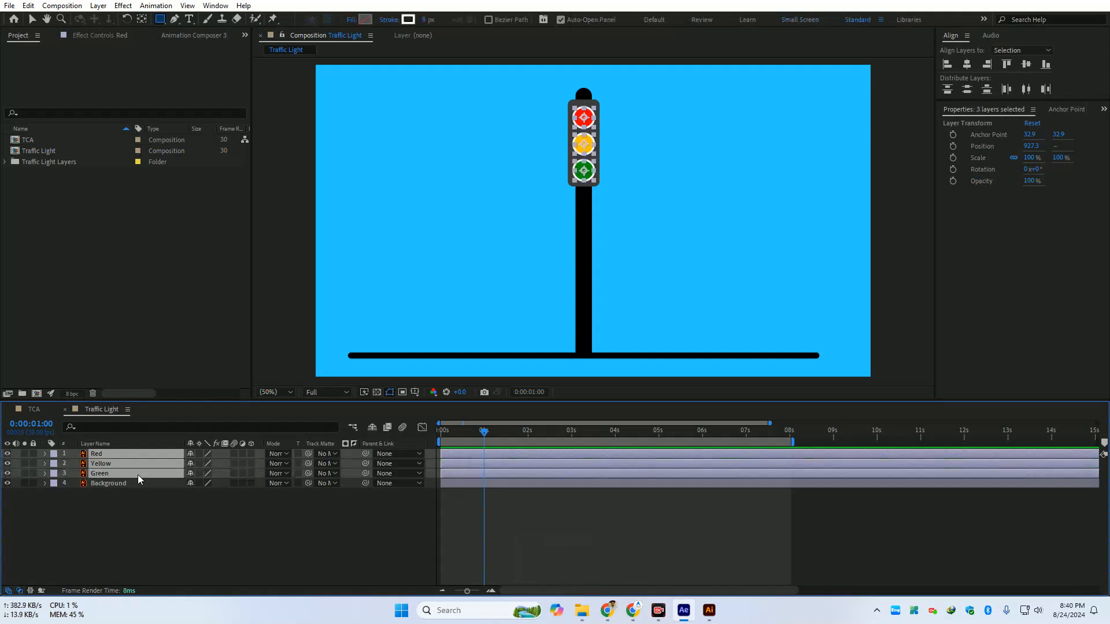
pyautogui.press('alt')
pyautogui.hotkey('alt', '[')
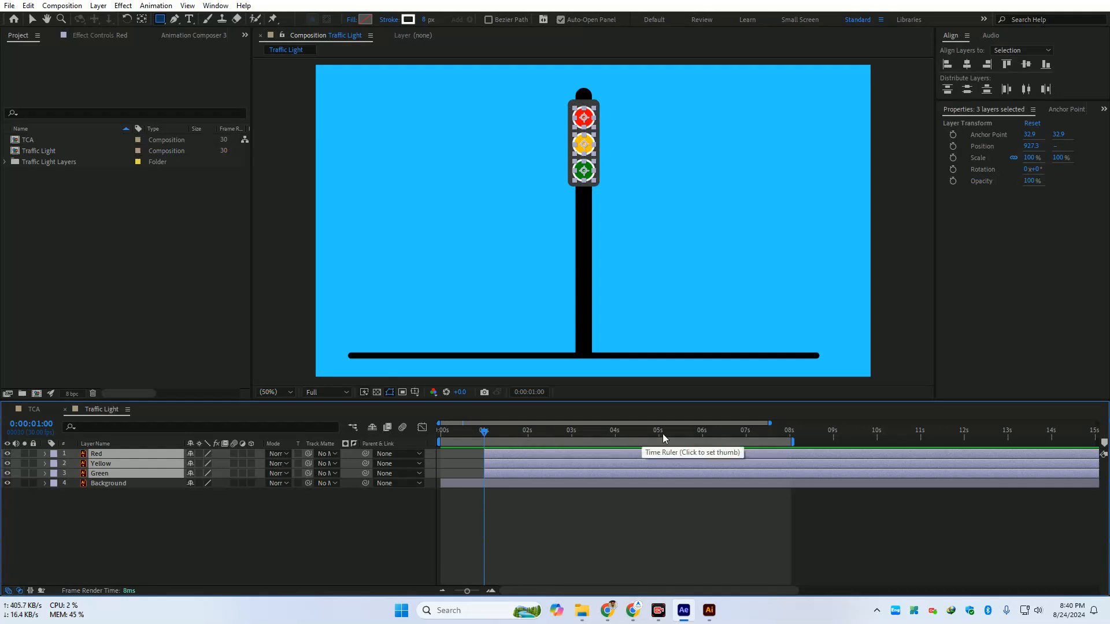
# Trim the ends of the Red, Yellow and Green layers to 8 seconds, then undo that trim and clear the selection
pyautogui.moveTo(657, 438); pyautogui.dragTo(786, 449)
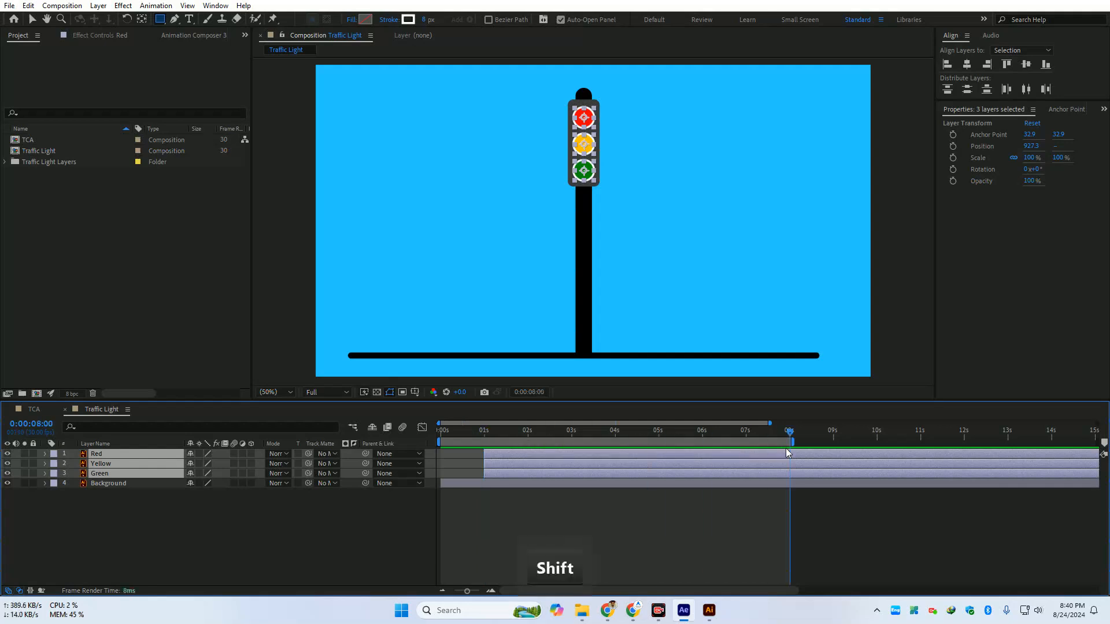
pyautogui.click(789, 508)
pyautogui.click(808, 453)
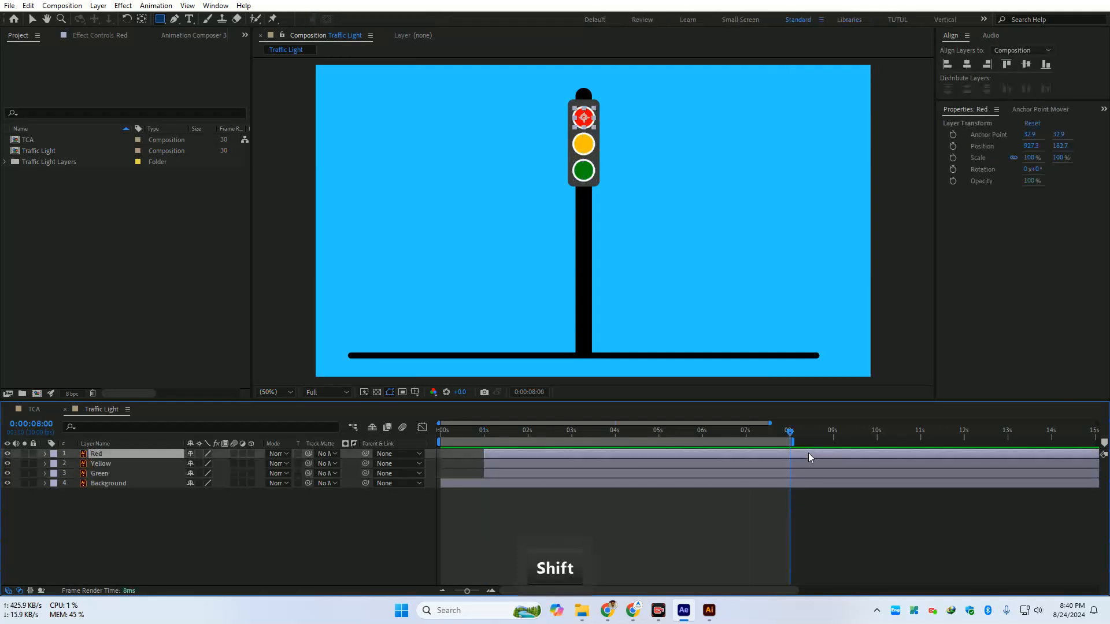
pyautogui.keyDown('shift'); pyautogui.click(806, 475); pyautogui.keyUp('shift')
pyautogui.press('alt')
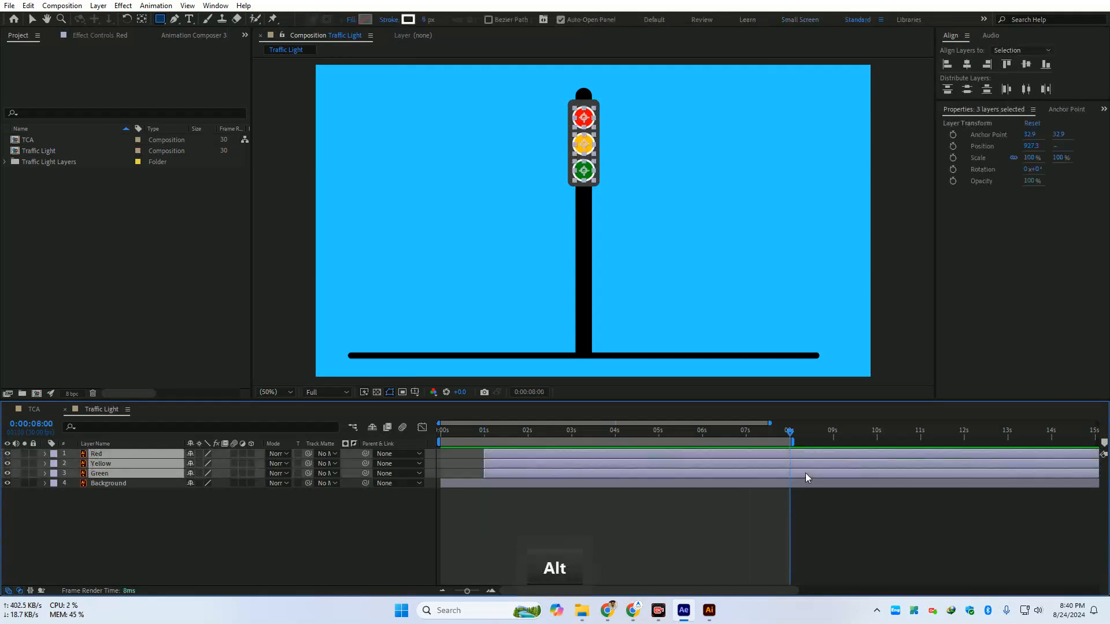
pyautogui.hotkey('alt', ']')
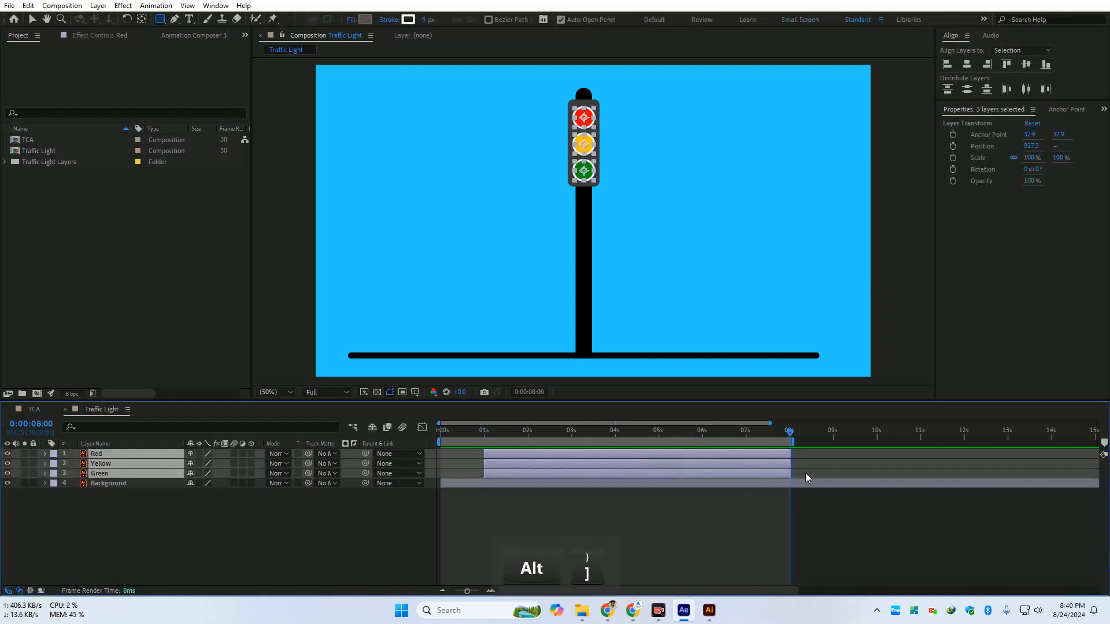
pyautogui.press('ctrl')
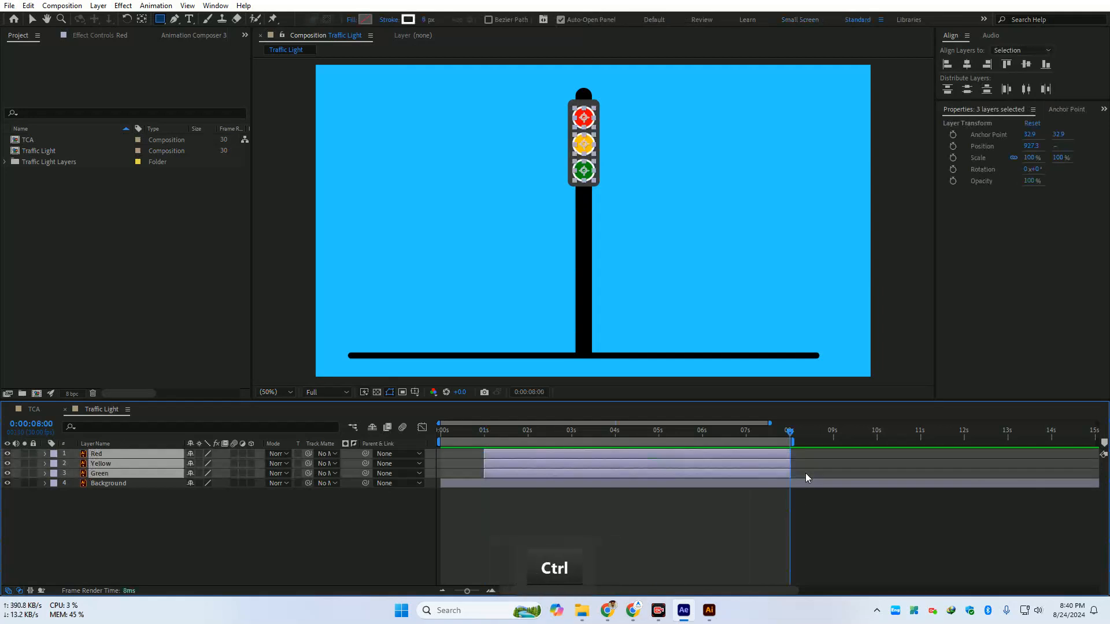
pyautogui.hotkey('ctrl', 'z')
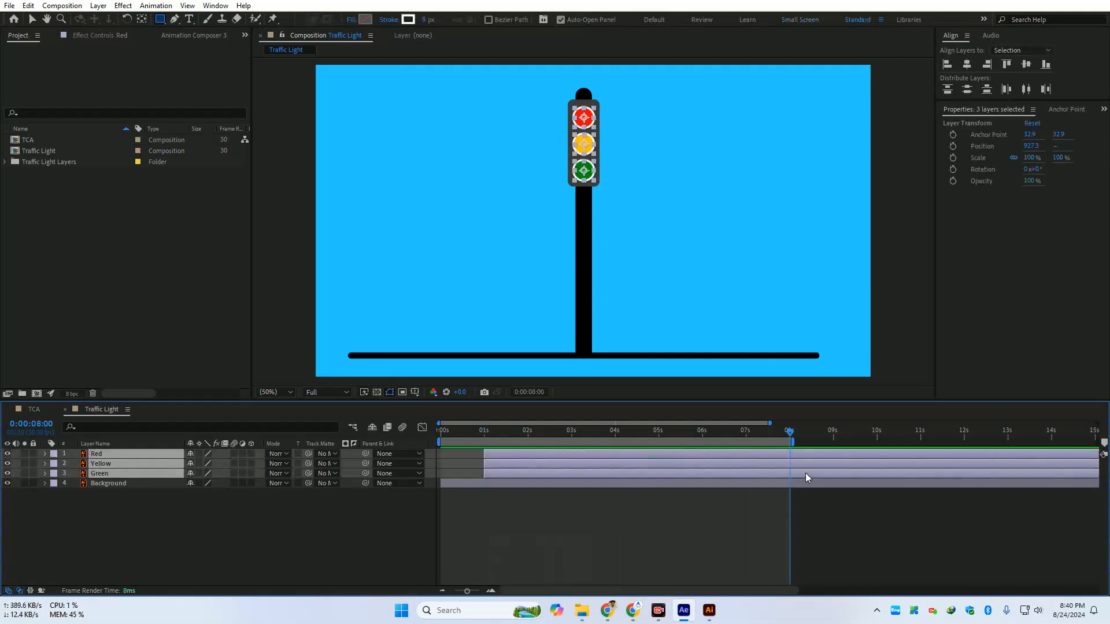
pyautogui.click(395, 513)
# Trim the start of the Yellow layer to 2 seconds and the start of the Green layer to 3 seconds
pyautogui.click(123, 466)
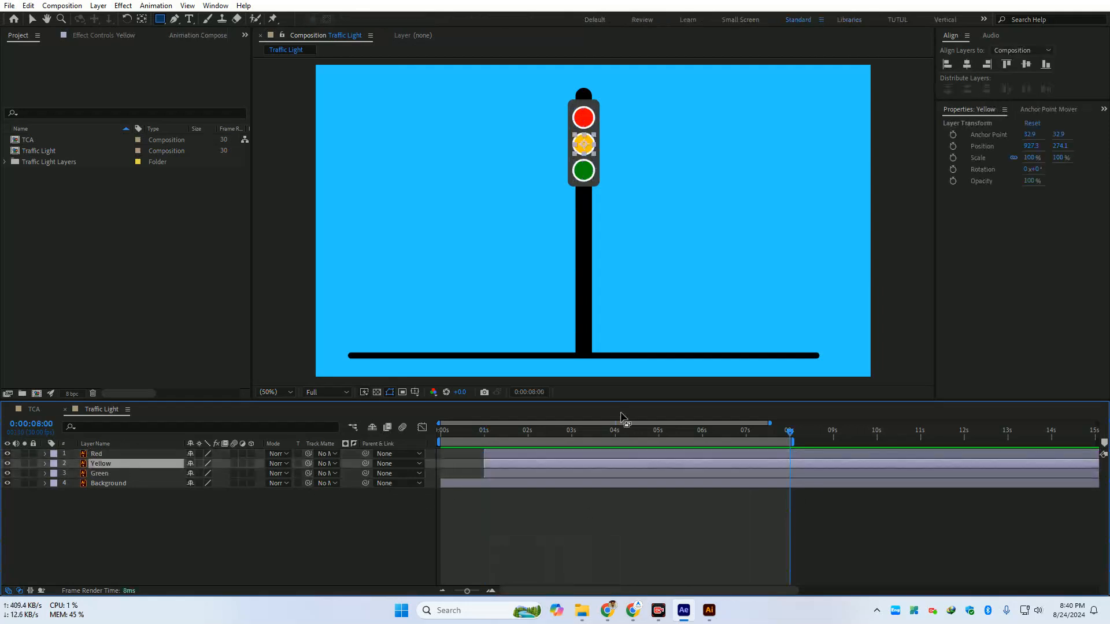
pyautogui.moveTo(532, 431); pyautogui.dragTo(528, 476)
pyautogui.click(533, 525)
pyautogui.click(545, 466)
pyautogui.hotkey('alt', '[')
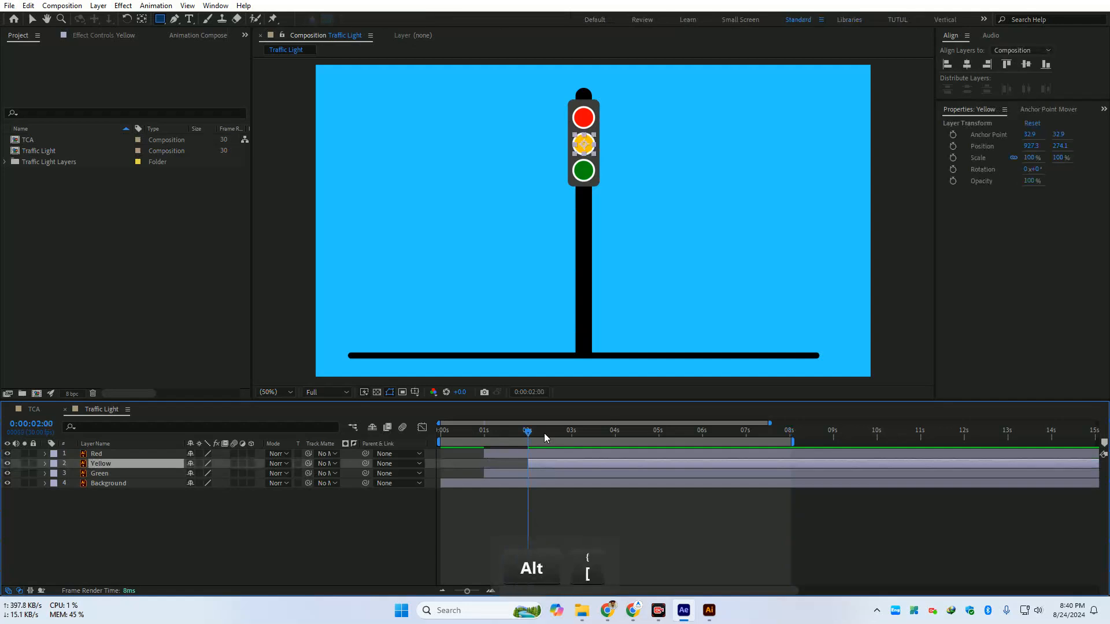
pyautogui.click(536, 508)
pyautogui.moveTo(563, 432); pyautogui.dragTo(571, 440)
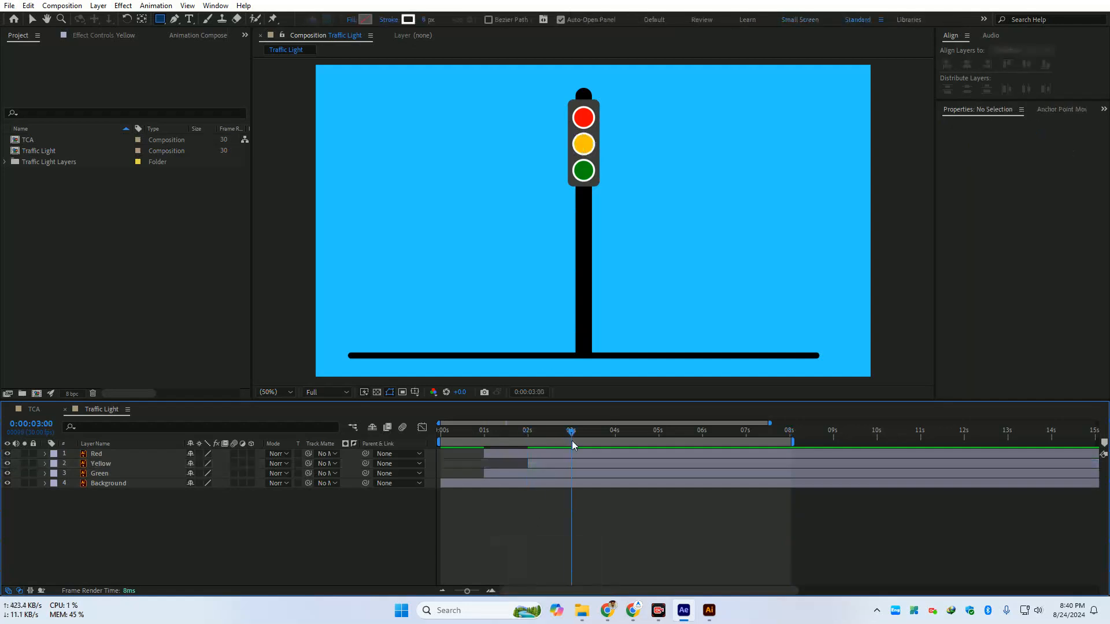
pyautogui.click(577, 472)
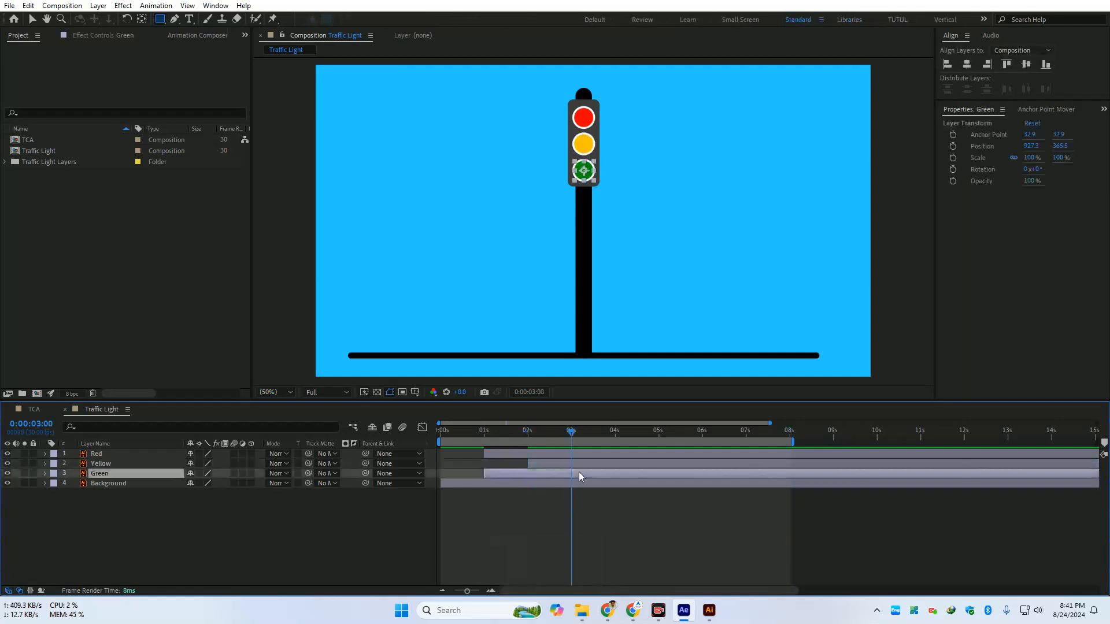
pyautogui.hotkey('alt', '[')
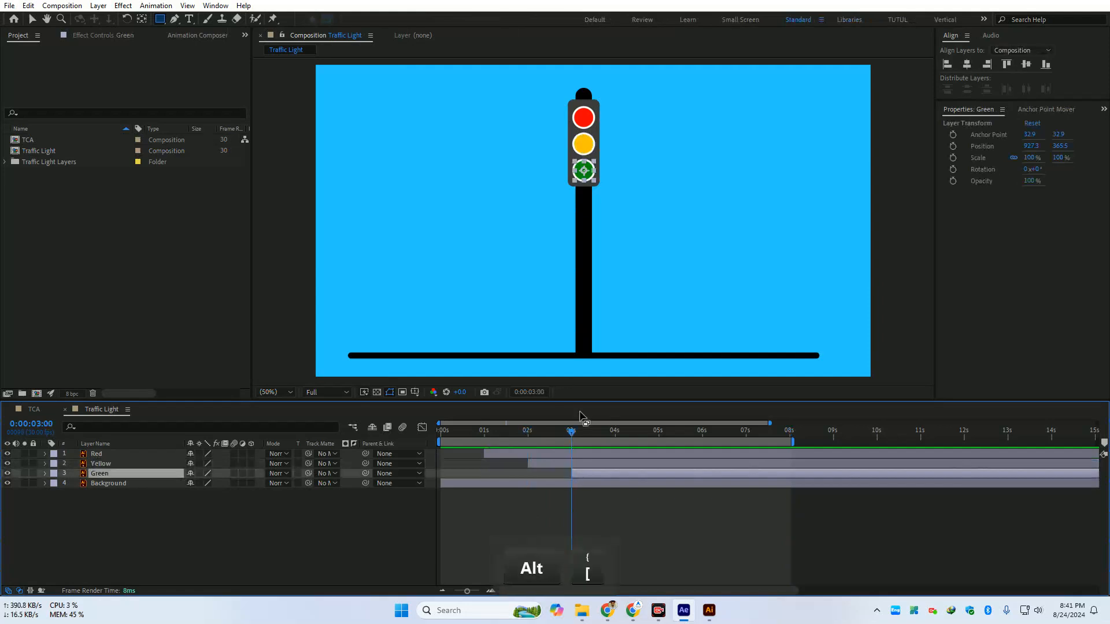
# Preview the staggered layer starts from the beginning of the composition
pyautogui.moveTo(581, 415); pyautogui.dragTo(387, 460)
pyautogui.press('space')
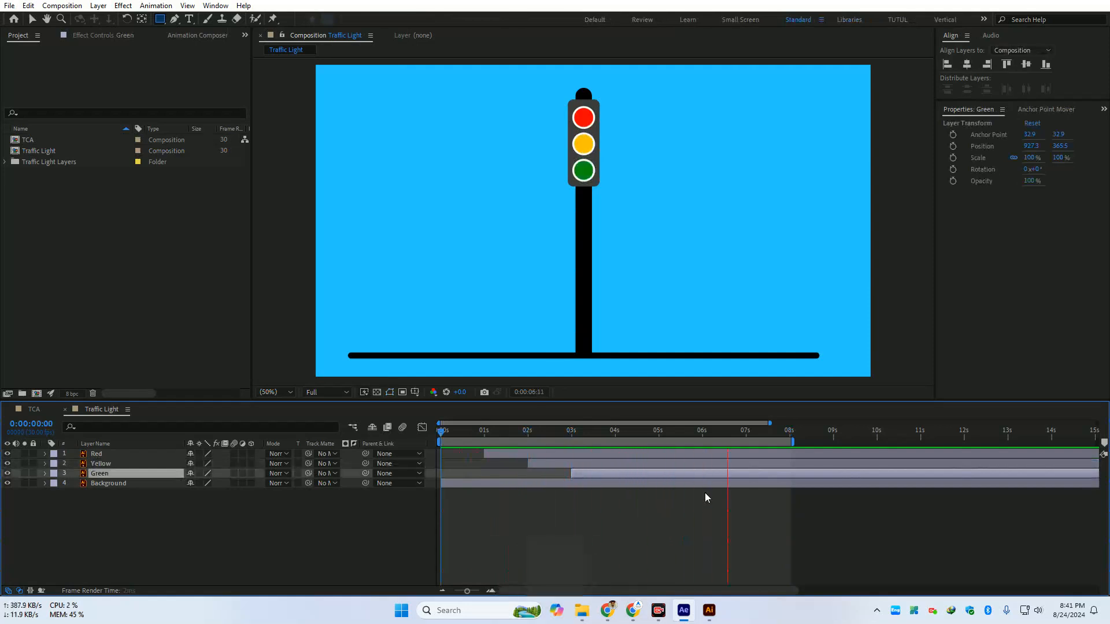
pyautogui.press('space')
# Trim the end of the Red layer to 6 seconds and clear the selection
pyautogui.moveTo(726, 432); pyautogui.dragTo(705, 452)
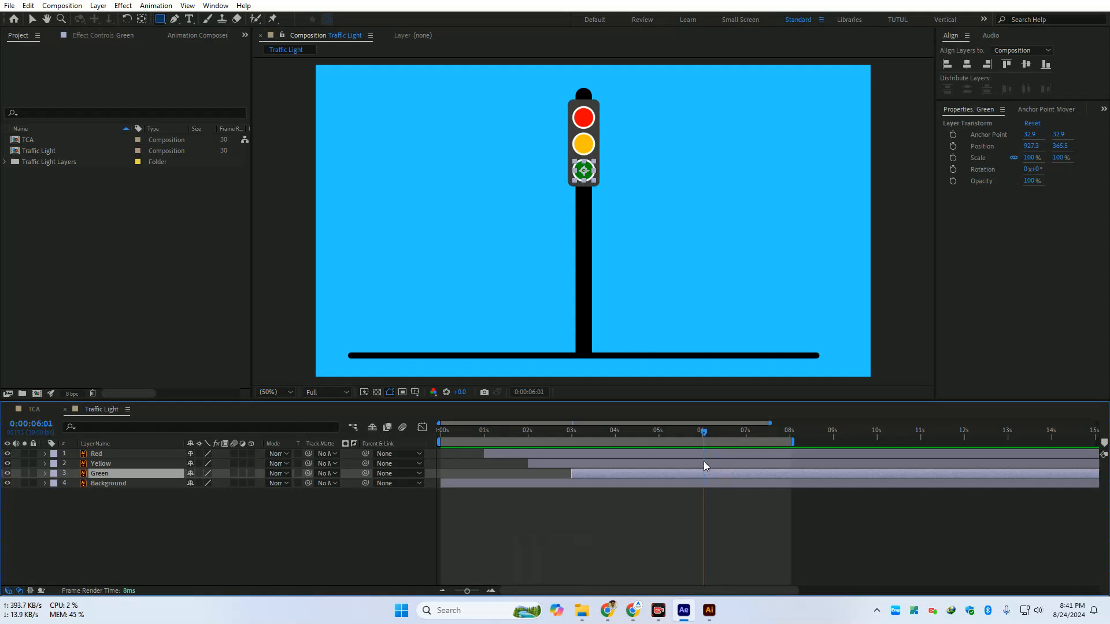
pyautogui.click(713, 455)
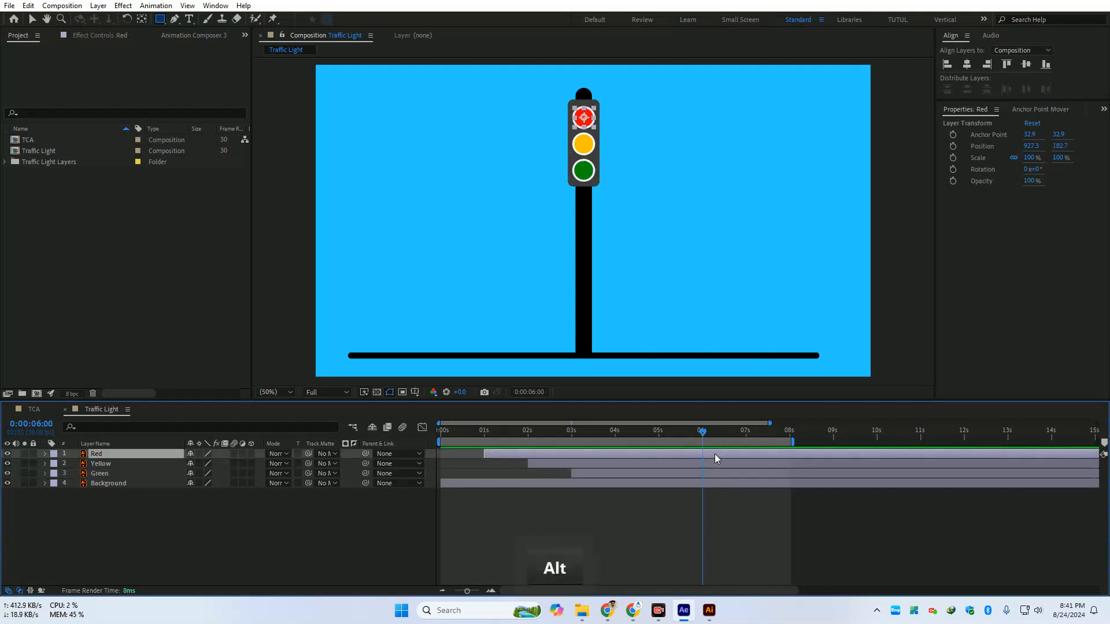
pyautogui.hotkey('alt', ']')
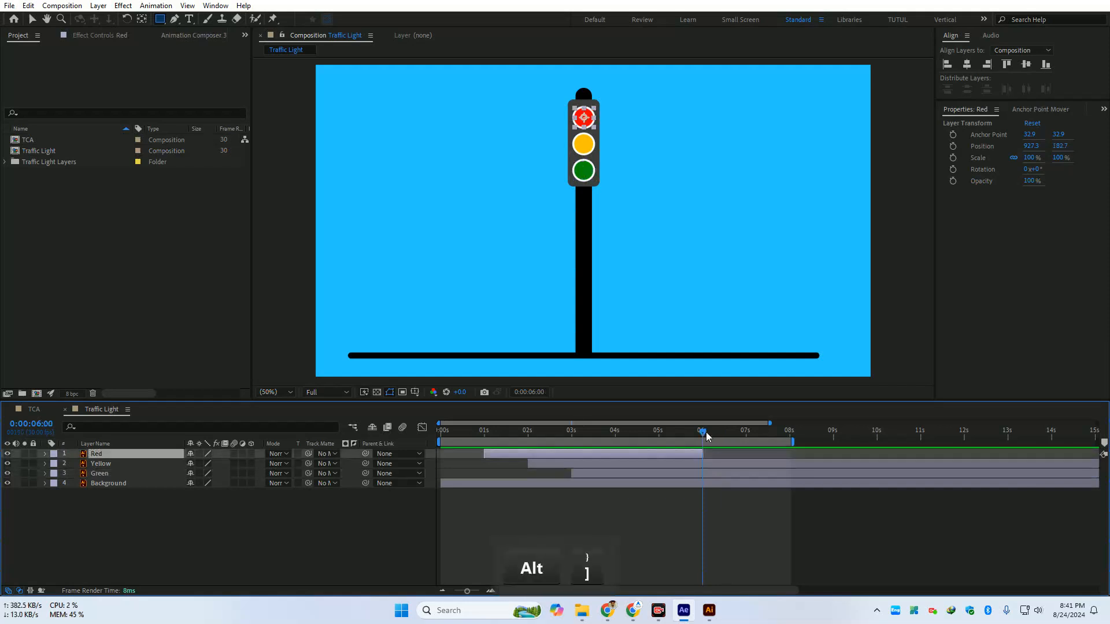
pyautogui.click(700, 501)
# Trim the end of the Yellow layer to 7 seconds and the end of the Green layer to about 8 seconds
pyautogui.moveTo(708, 433); pyautogui.dragTo(747, 476)
pyautogui.click(751, 464)
pyautogui.hotkey('alt', ']')
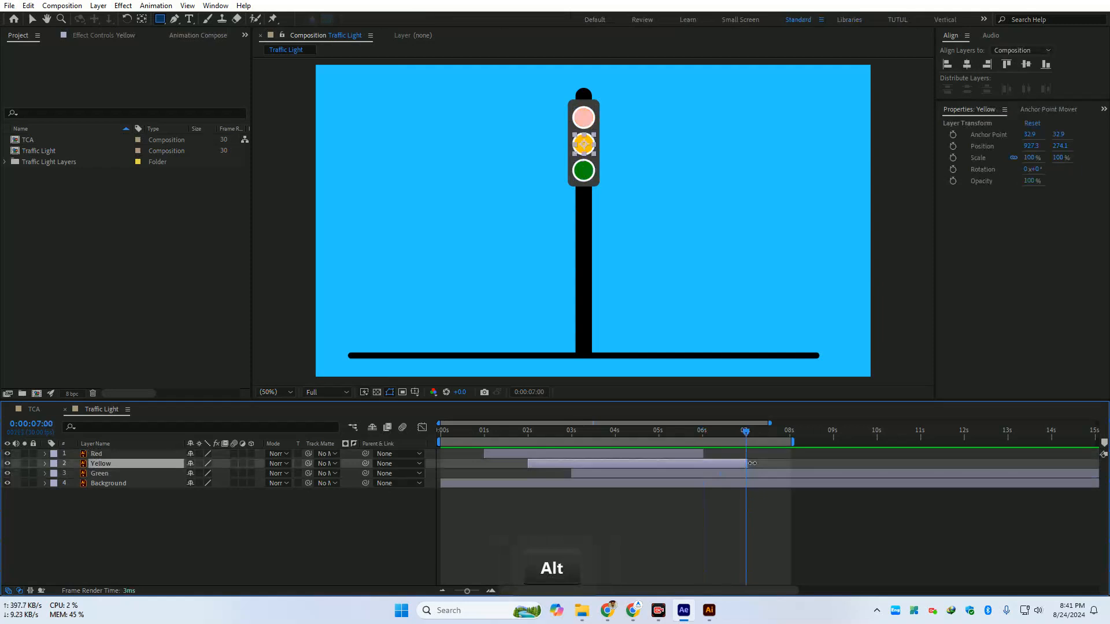
pyautogui.moveTo(764, 430); pyautogui.dragTo(791, 442)
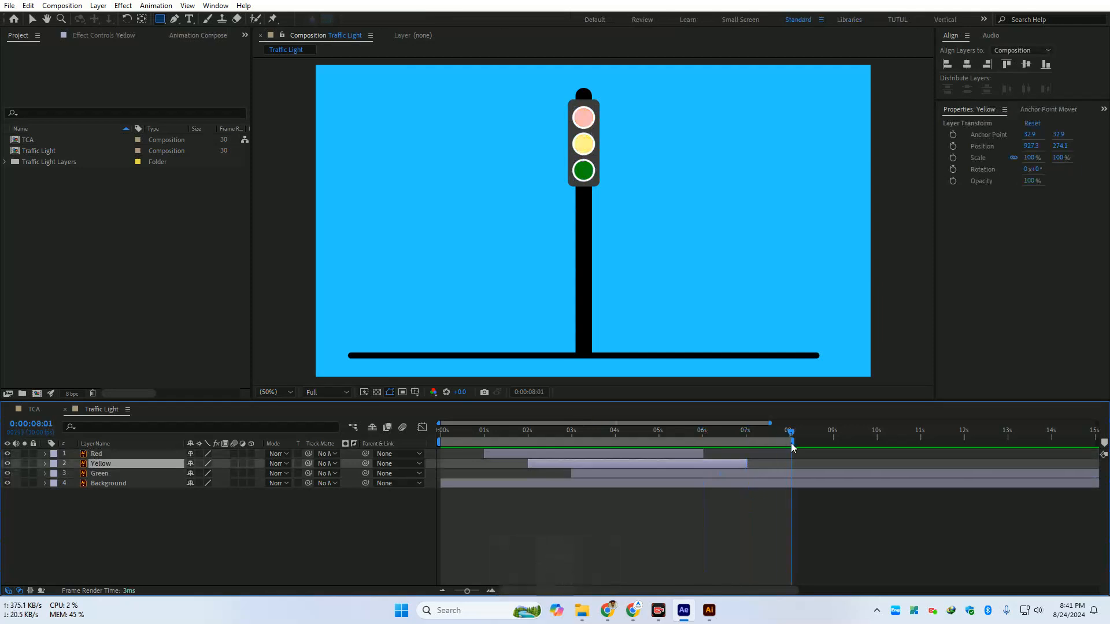
pyautogui.click(796, 470)
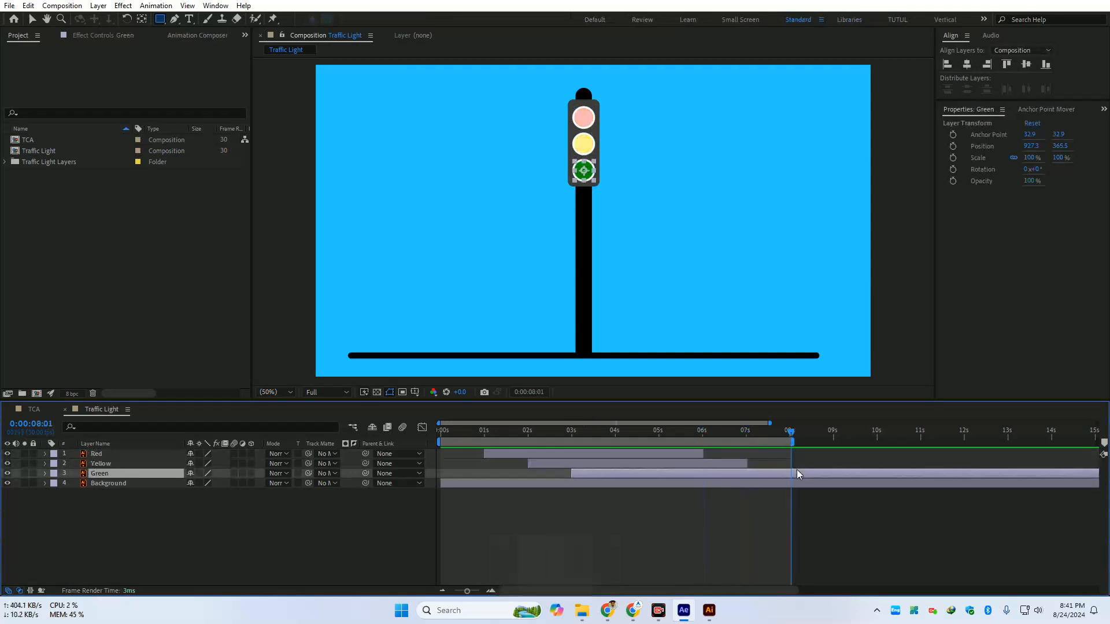
pyautogui.hotkey('alt', ']')
# Set the work area to end at 9 seconds and return the playhead to the start
pyautogui.moveTo(796, 447); pyautogui.dragTo(870, 442)
pyautogui.click(833, 434)
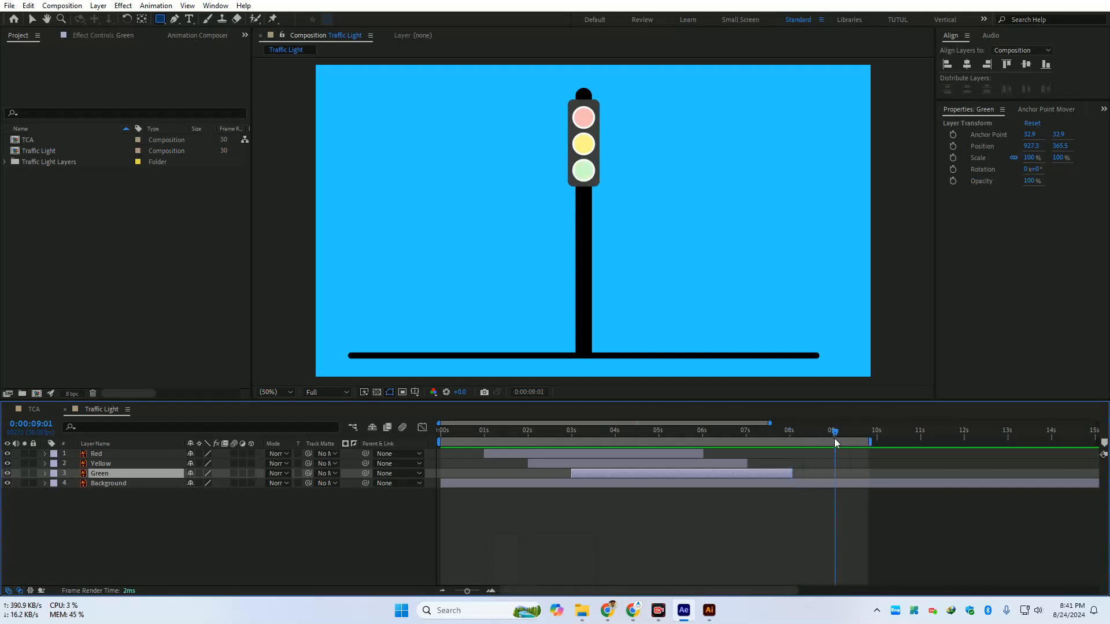
pyautogui.press('n')
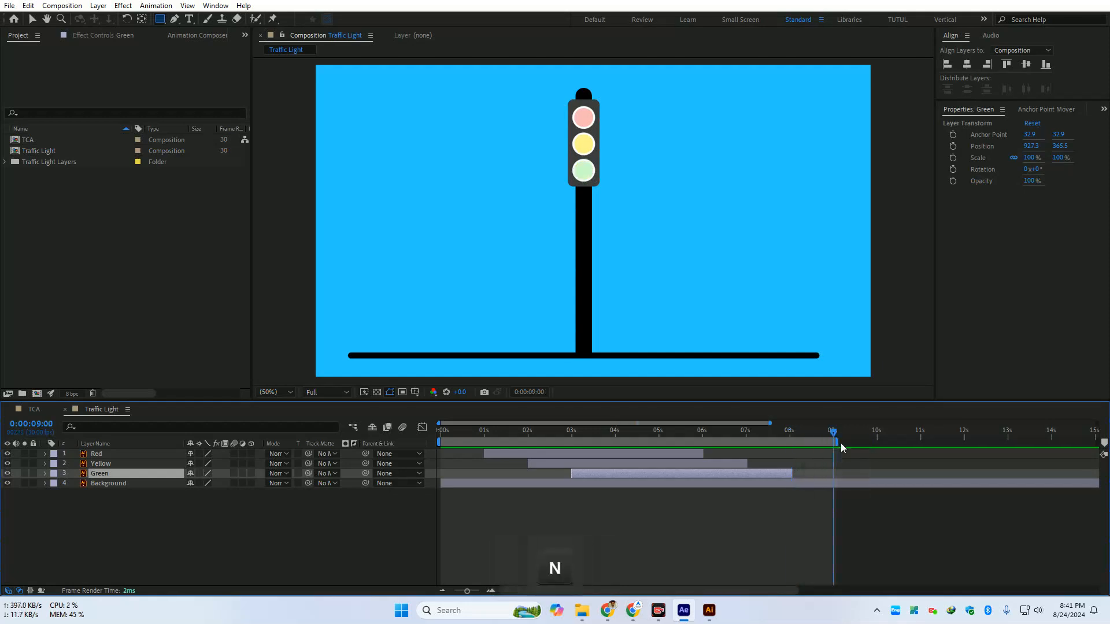
pyautogui.moveTo(840, 442); pyautogui.dragTo(445, 445)
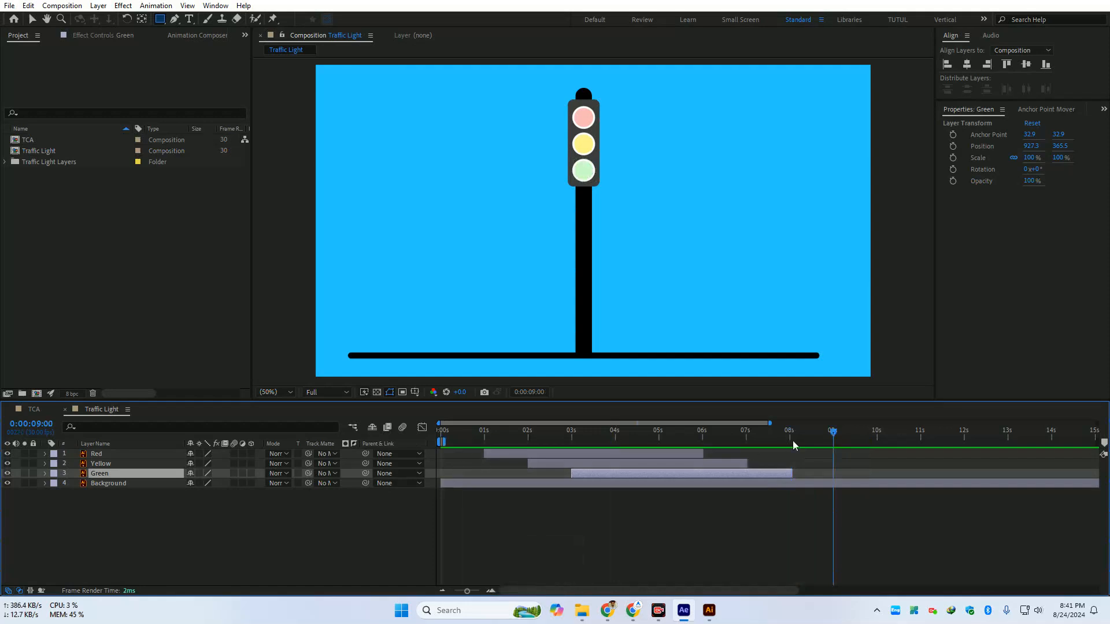
pyautogui.press('n')
pyautogui.click(693, 434)
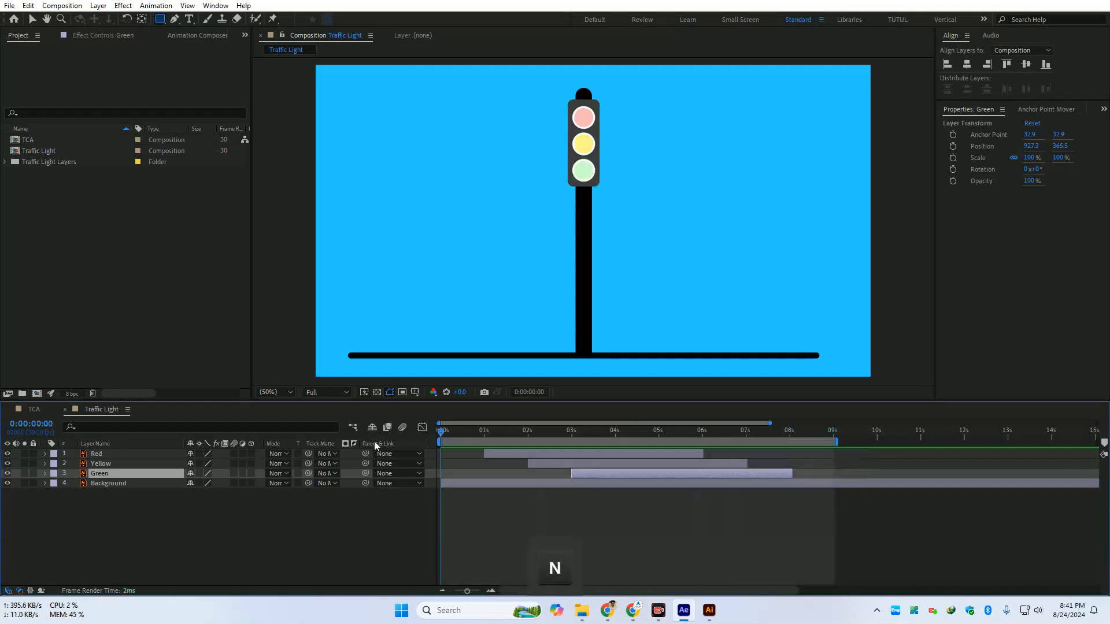
# Preview the trimmed light sequence twice from the start with no layer selected for the second run, and save the project
pyautogui.press('space')
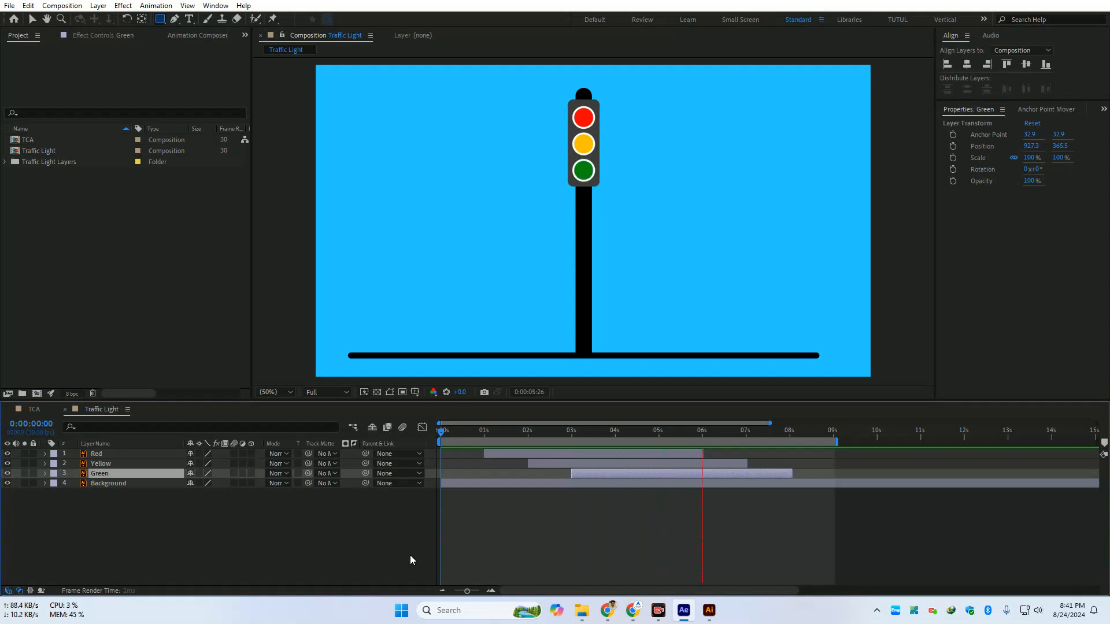
pyautogui.press('space')
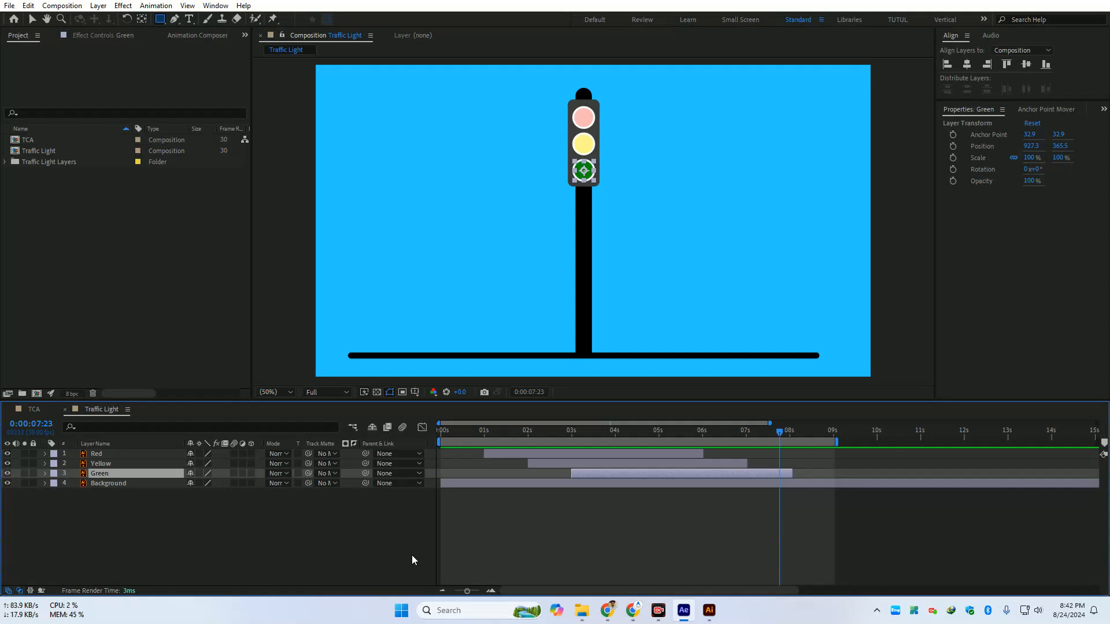
pyautogui.click(400, 535)
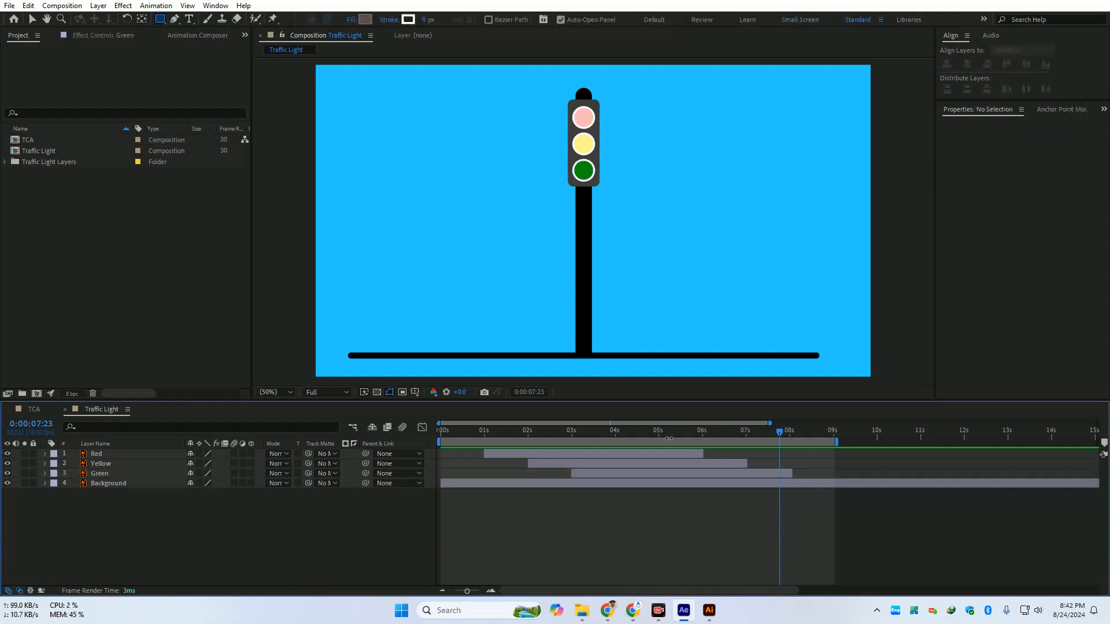
pyautogui.moveTo(669, 438); pyautogui.dragTo(383, 453)
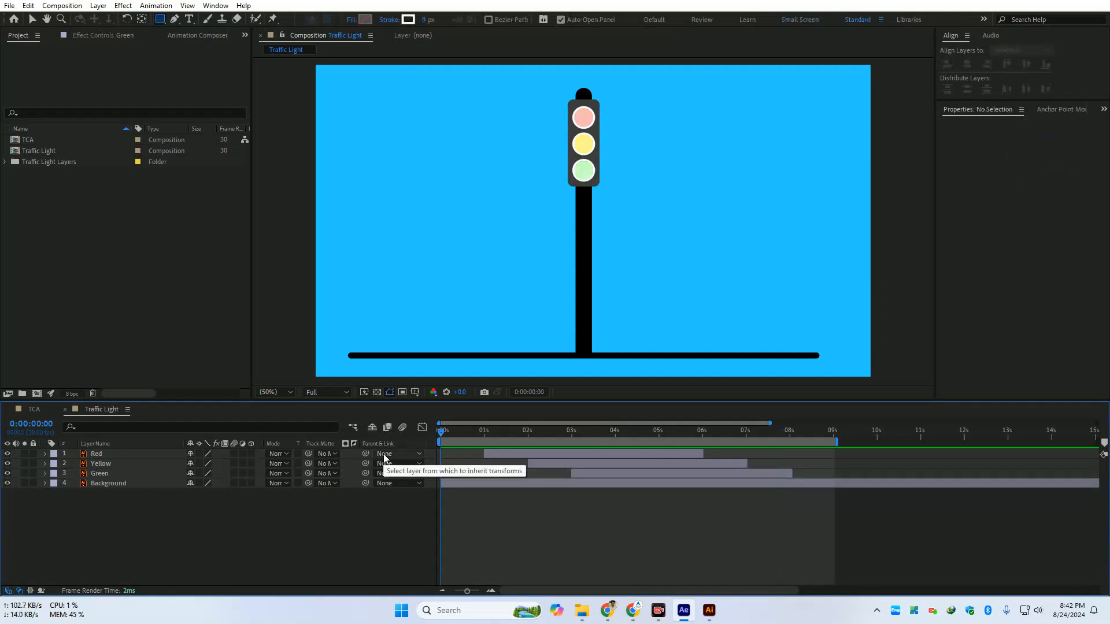
pyautogui.press('space')
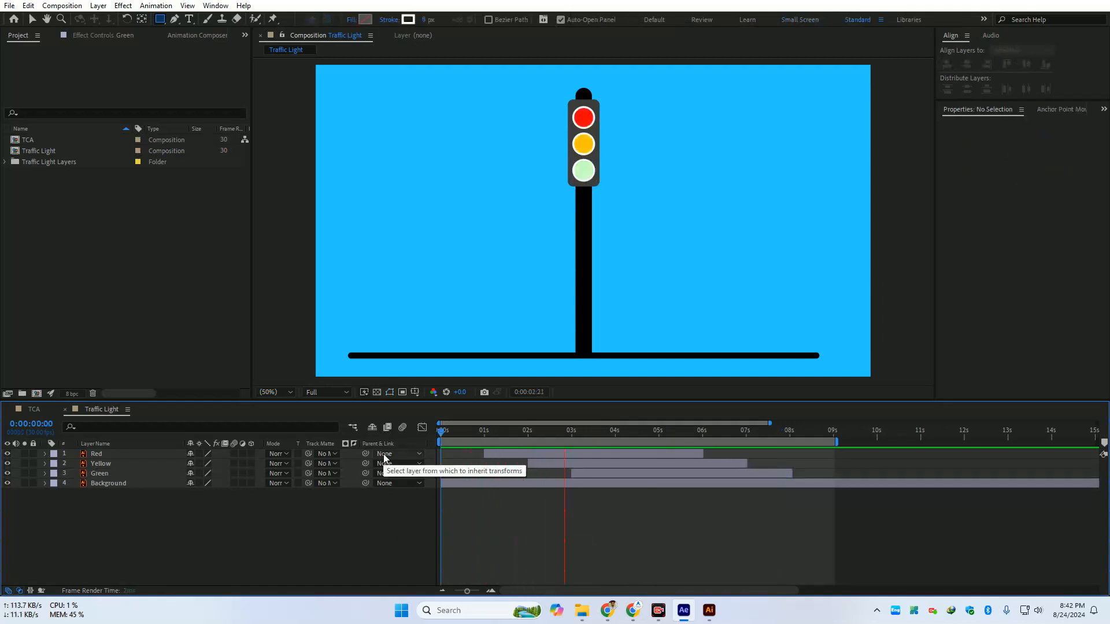
pyautogui.press('space')
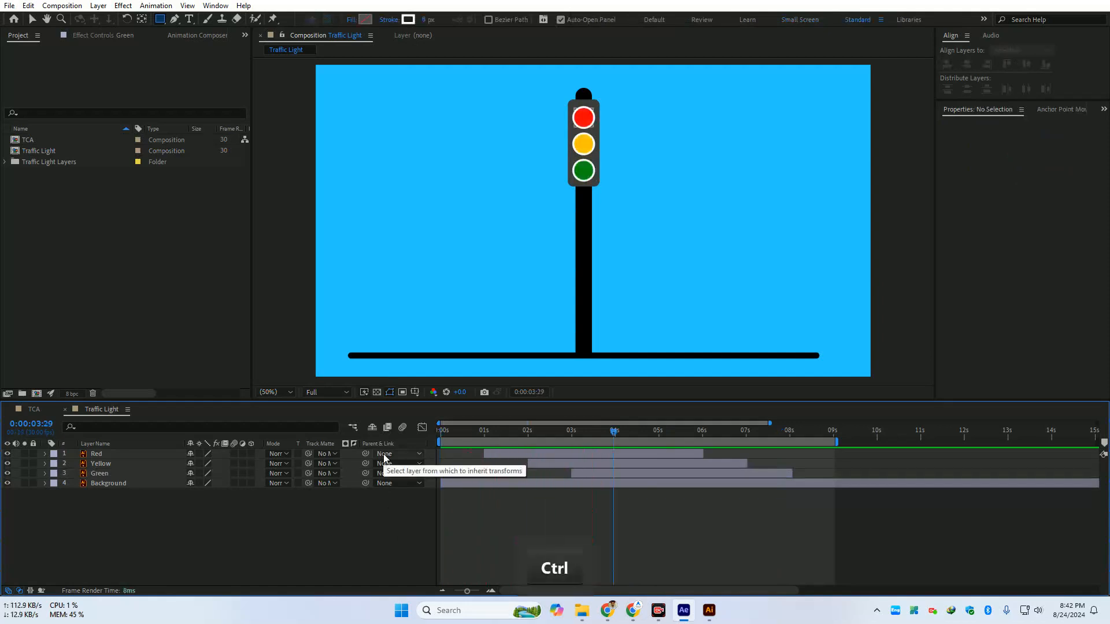
pyautogui.hotkey('ctrl', 's')
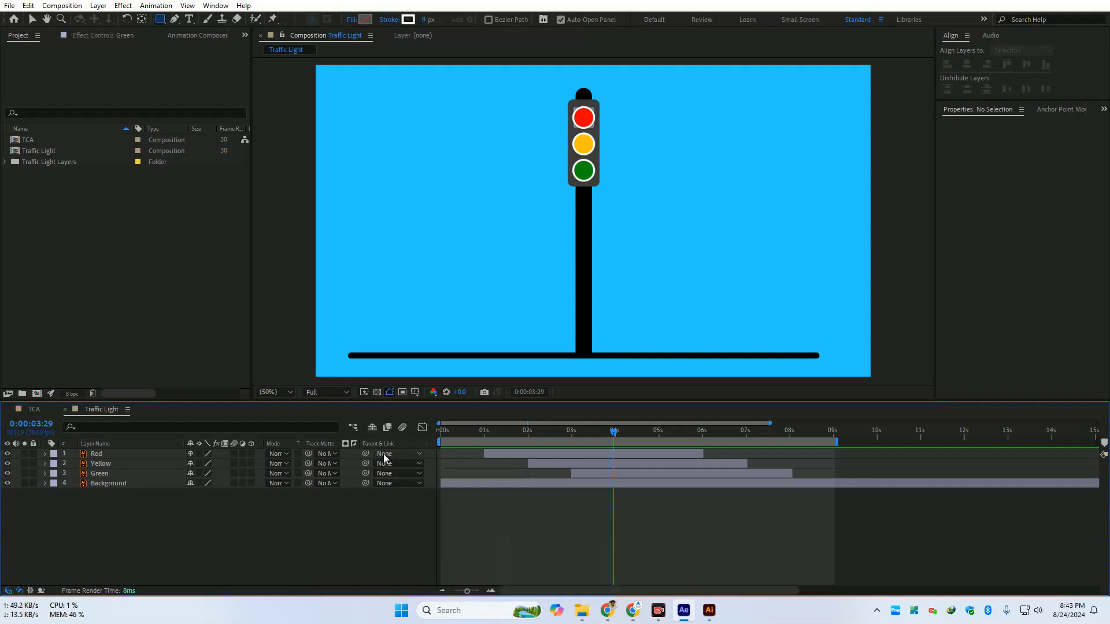
# Add the Traffic Light composition to the render queue and clear the selection of its queue item
pyautogui.click(72, 6)
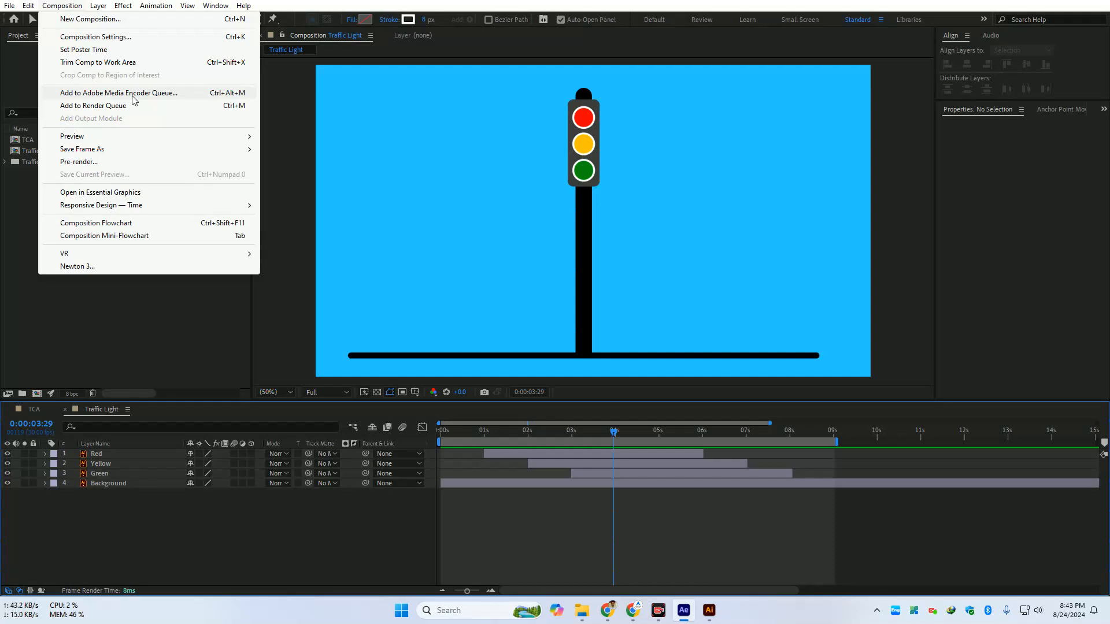
pyautogui.click(87, 107)
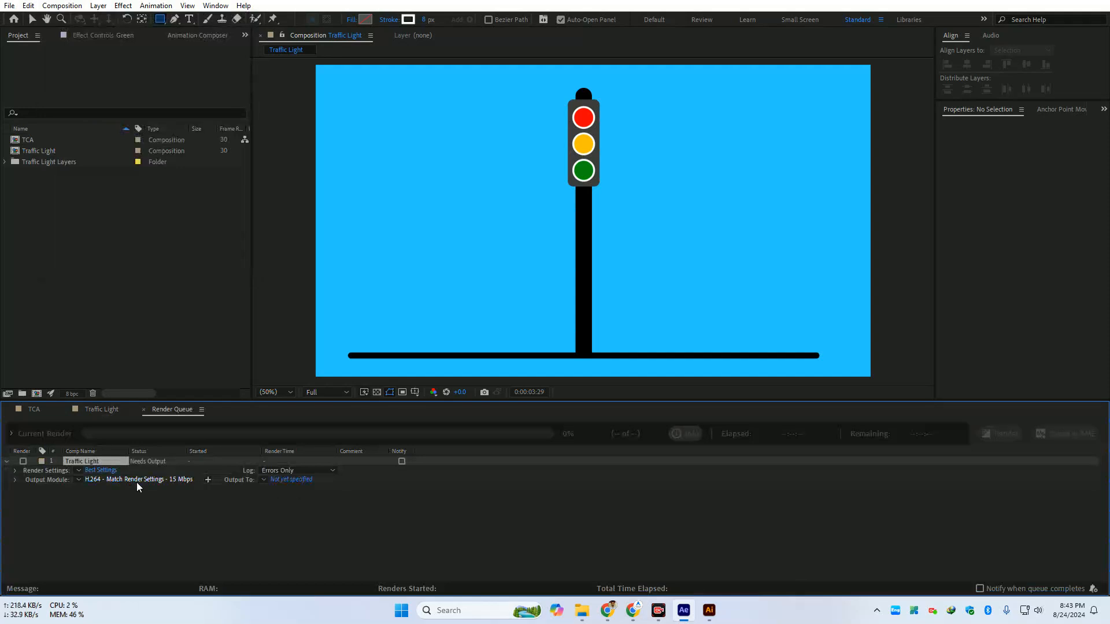
pyautogui.click(141, 513)
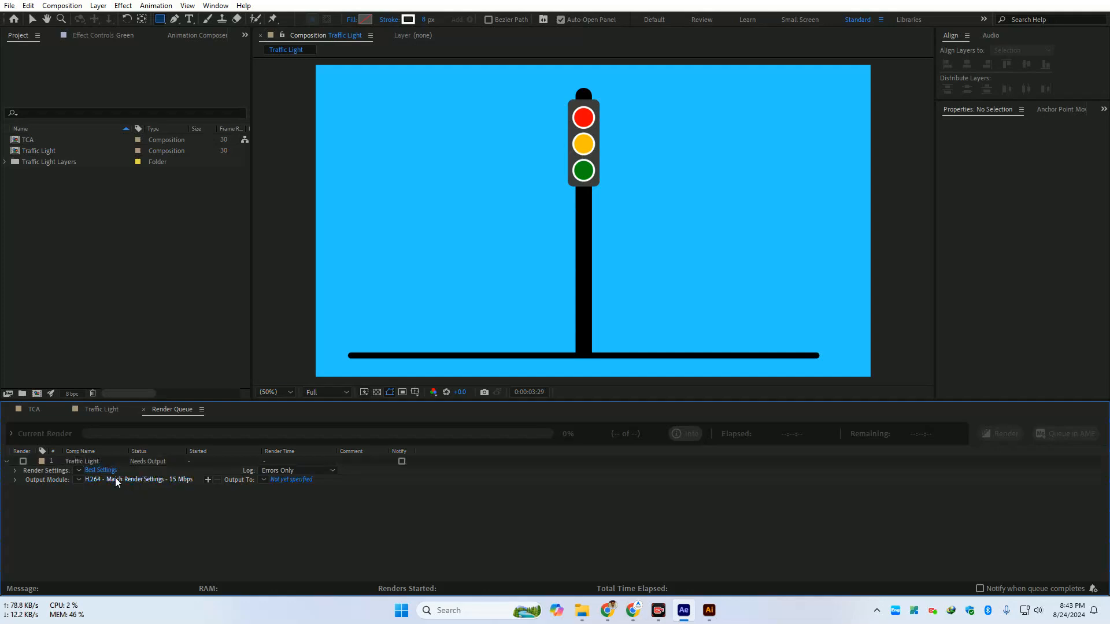
# Open the queued item's output module settings, choose the H.264 format and accept its video format options
pyautogui.click(167, 479)
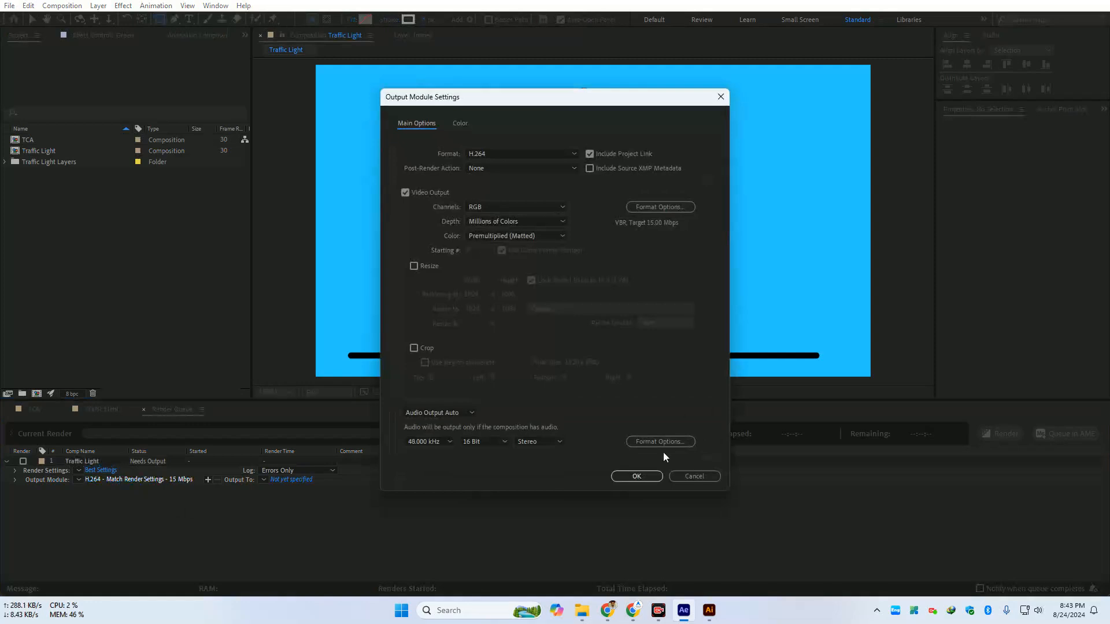
pyautogui.click(529, 156)
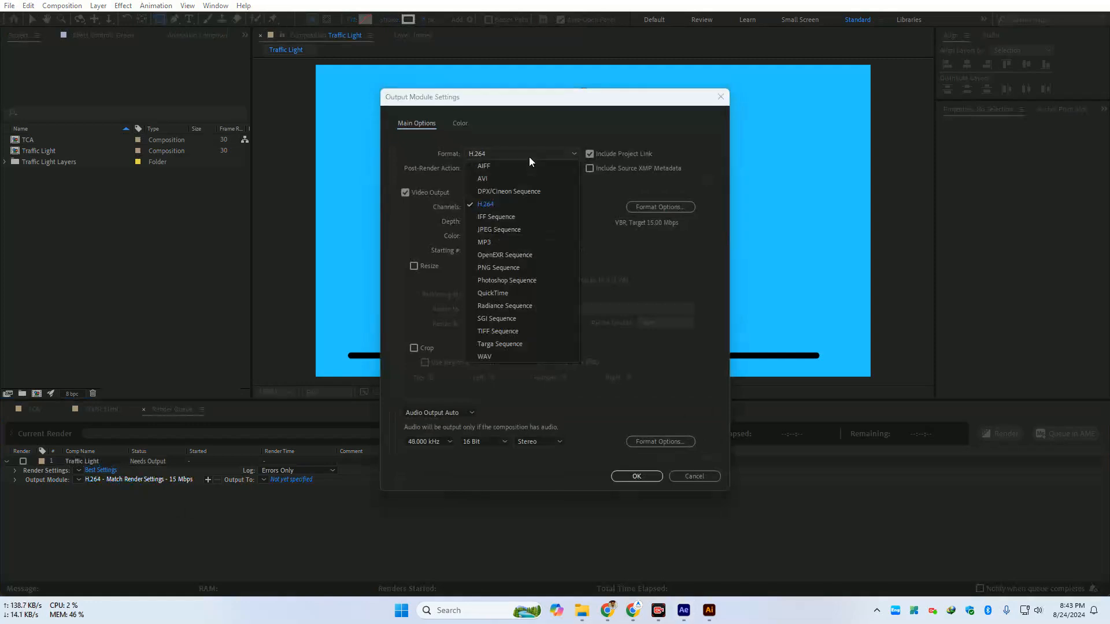
pyautogui.click(531, 204)
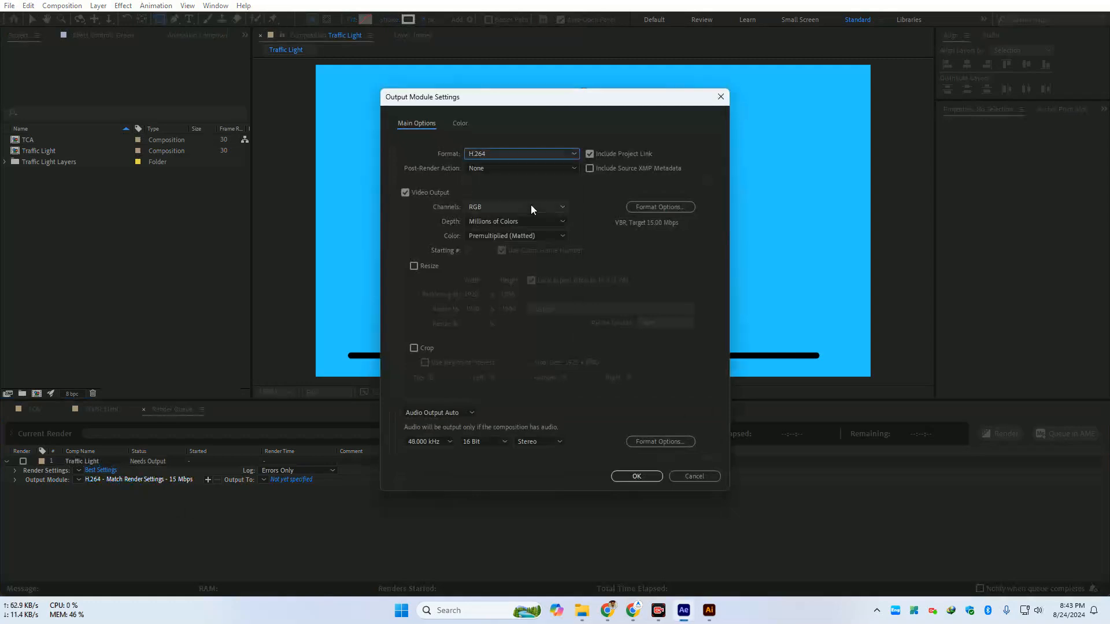
pyautogui.click(671, 209)
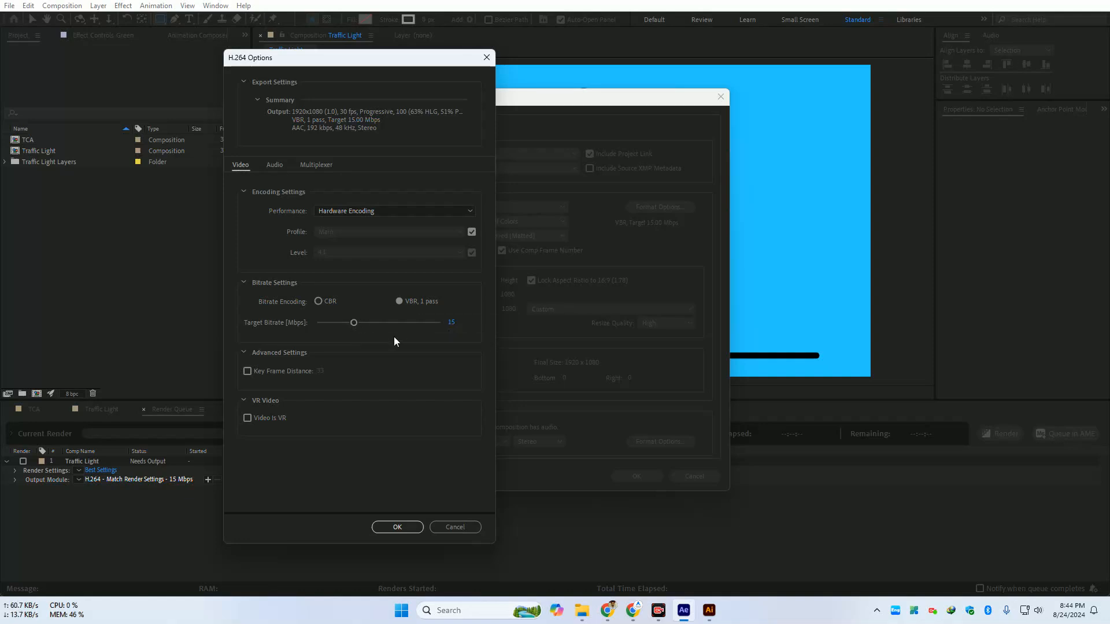
pyautogui.click(397, 527)
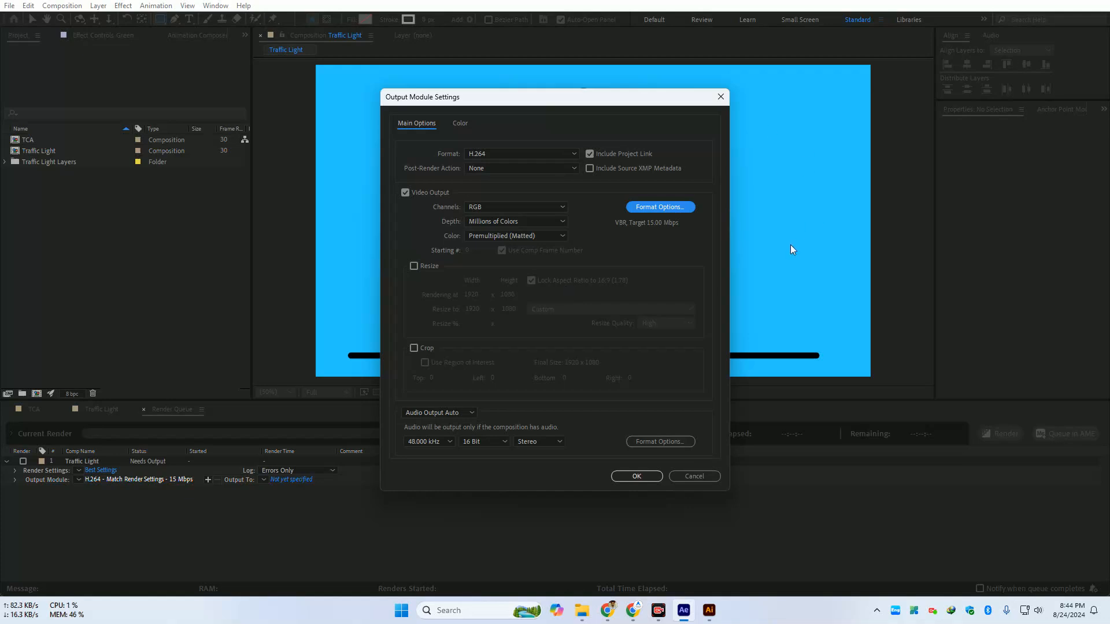
# Set the output format to QuickTime with RGB + Alpha channels and the Apple ProRes 4444 video codec
pyautogui.click(531, 154)
pyautogui.click(521, 293)
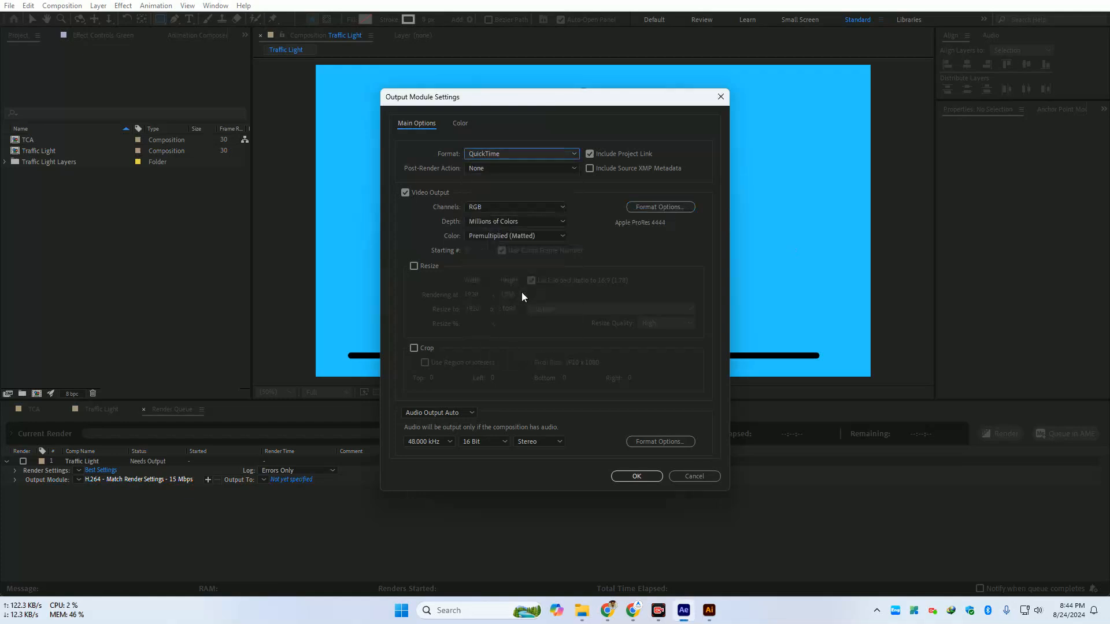
pyautogui.click(505, 209)
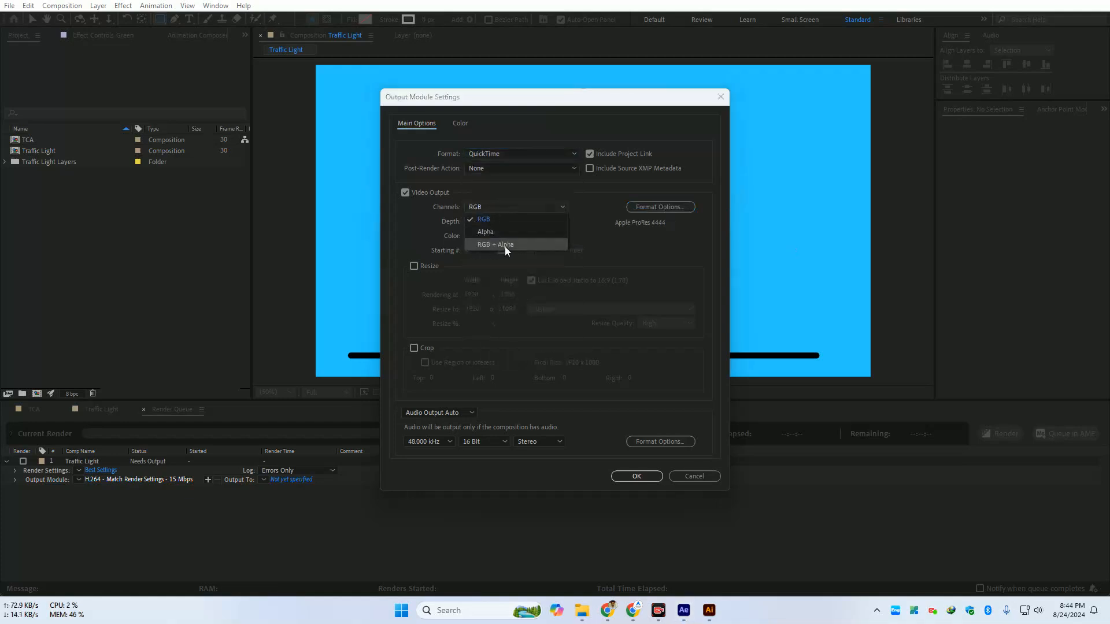
pyautogui.click(522, 245)
pyautogui.click(657, 209)
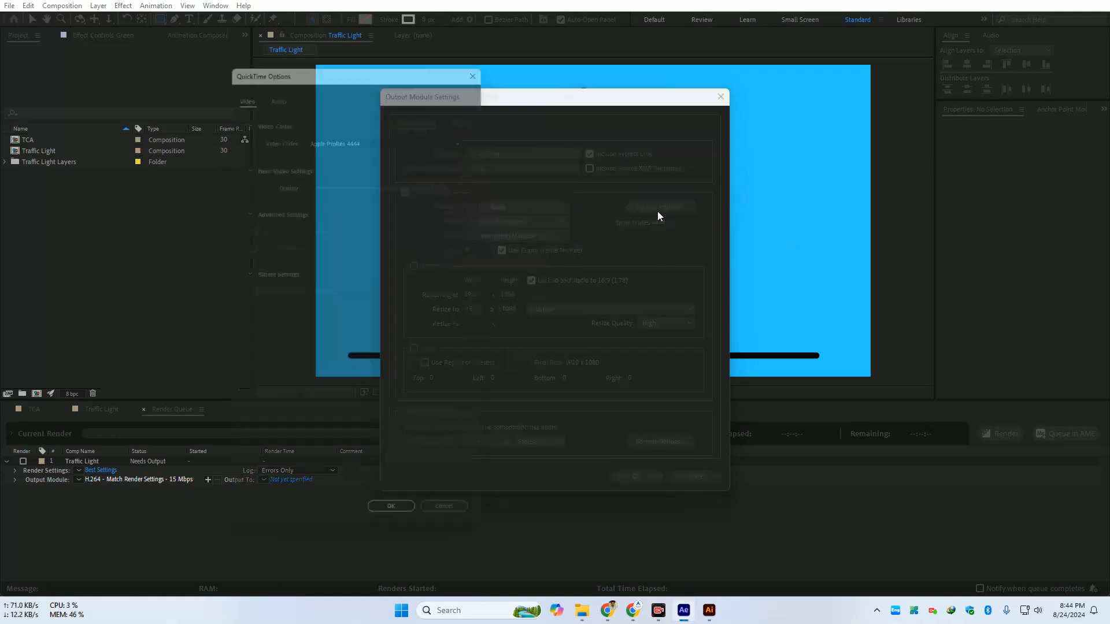
pyautogui.click(373, 132)
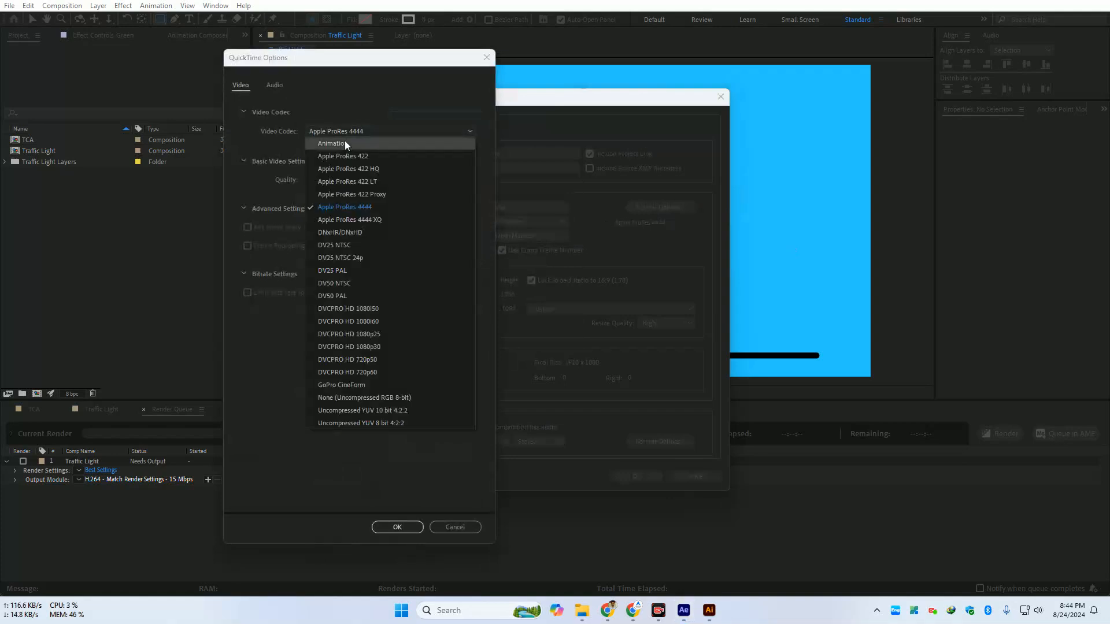
pyautogui.click(369, 207)
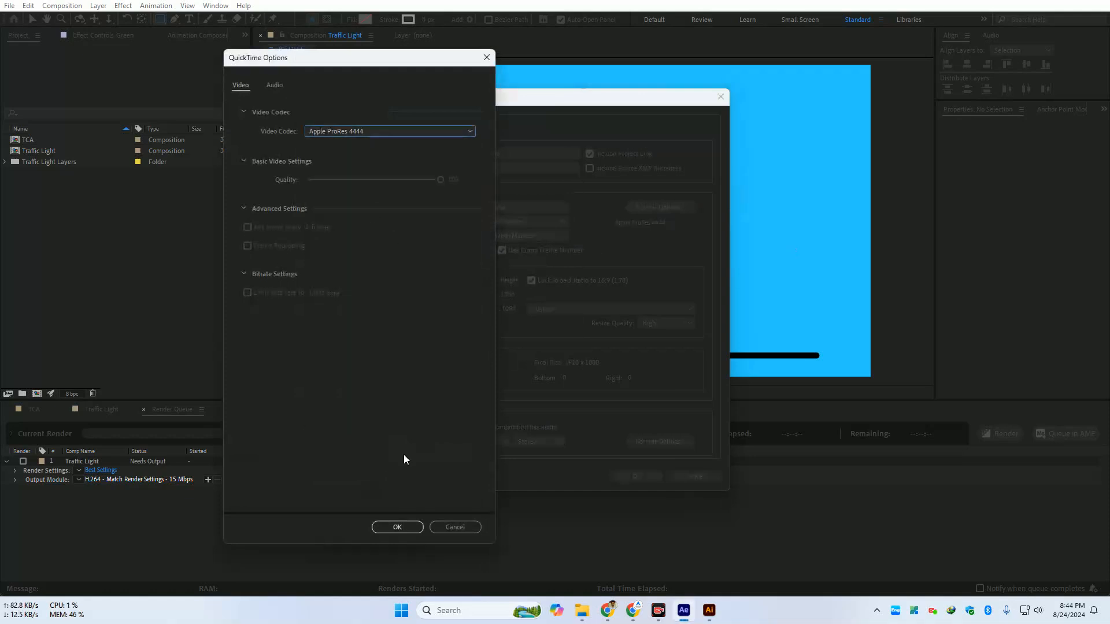
pyautogui.click(397, 526)
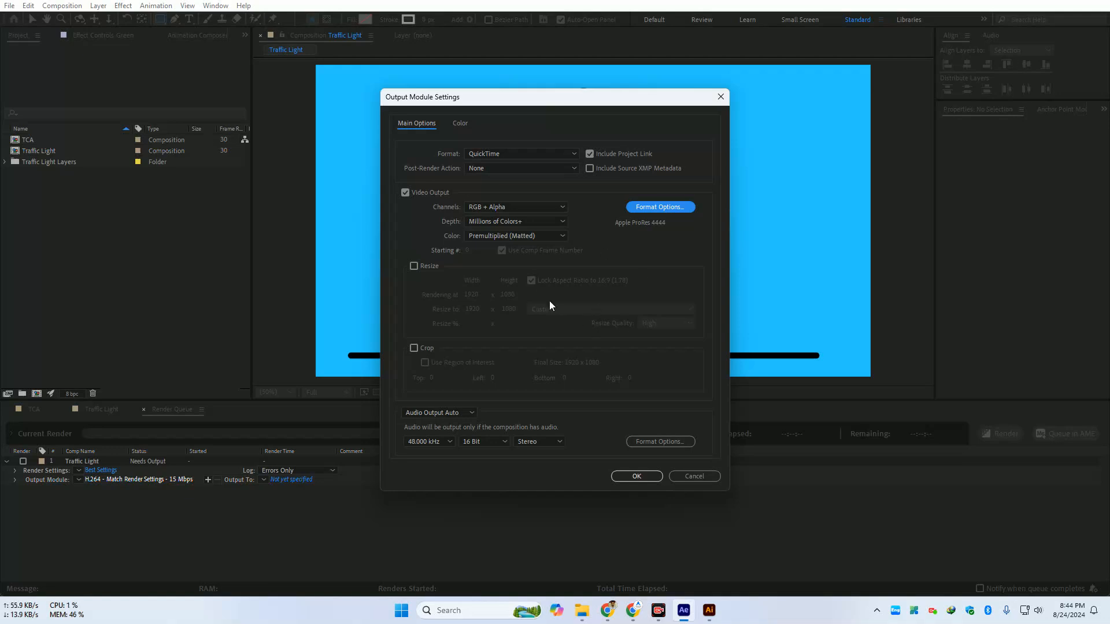
# Set the output format back to H.264 with RGB channels and accept the output module settings
pyautogui.click(474, 152)
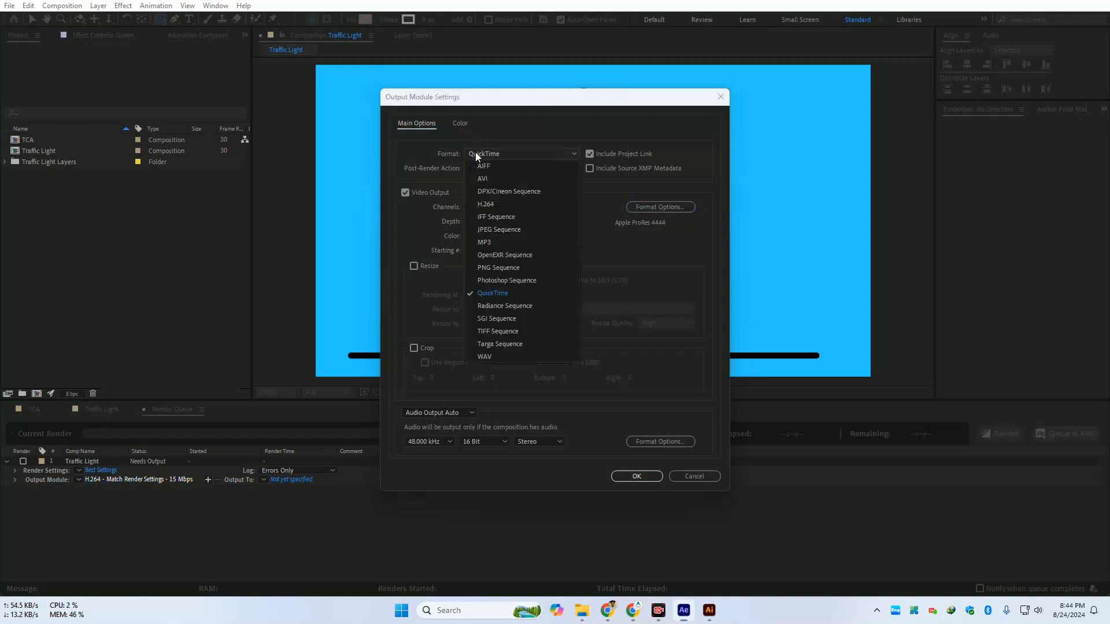
pyautogui.click(506, 205)
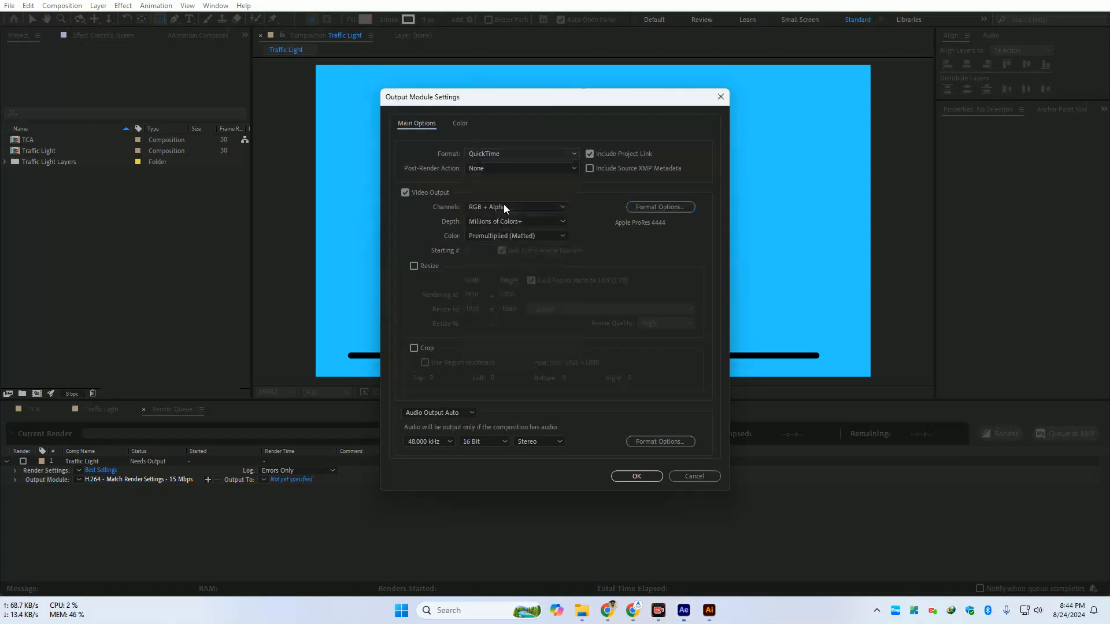
pyautogui.click(545, 209)
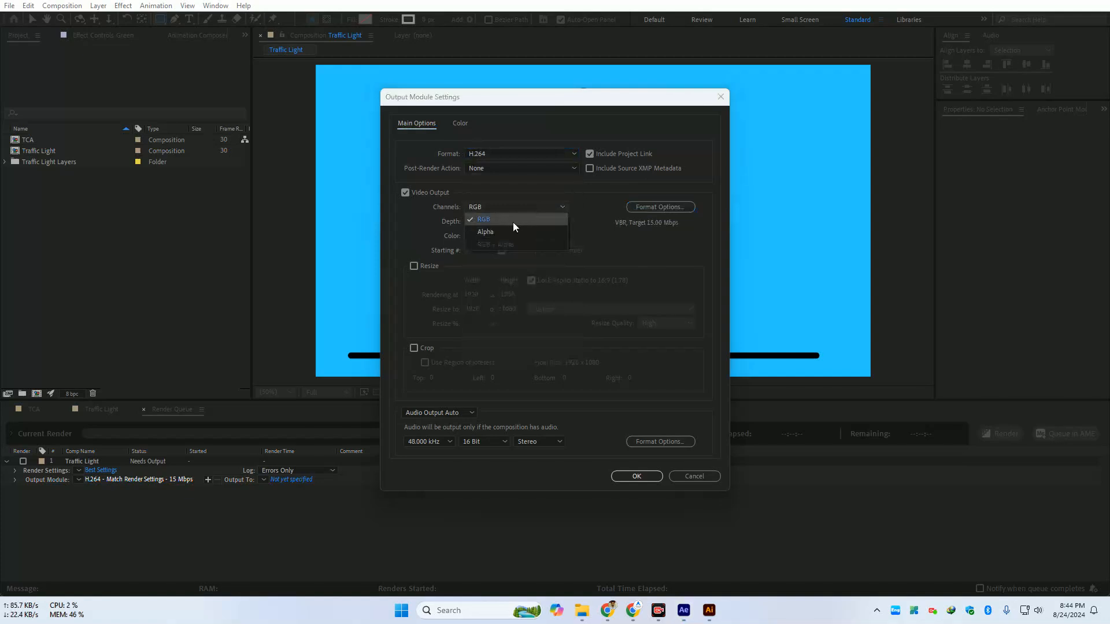
pyautogui.click(512, 221)
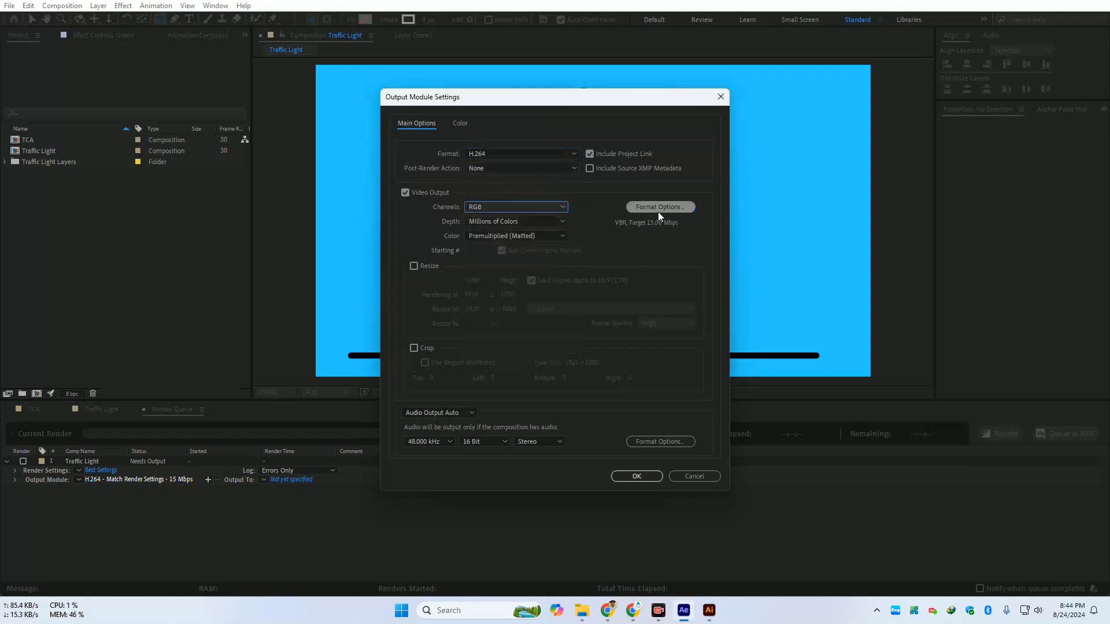
pyautogui.click(629, 477)
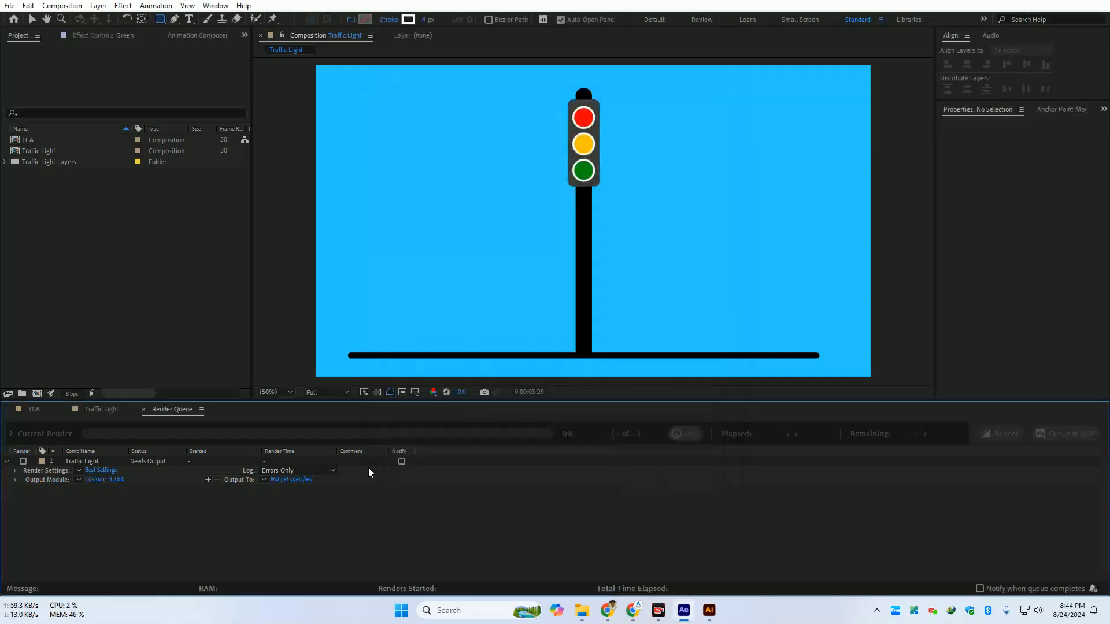
# Save the output as Traffic Light.mp4 in a new Render folder inside Class 12, and render the queued composition
pyautogui.click(297, 485)
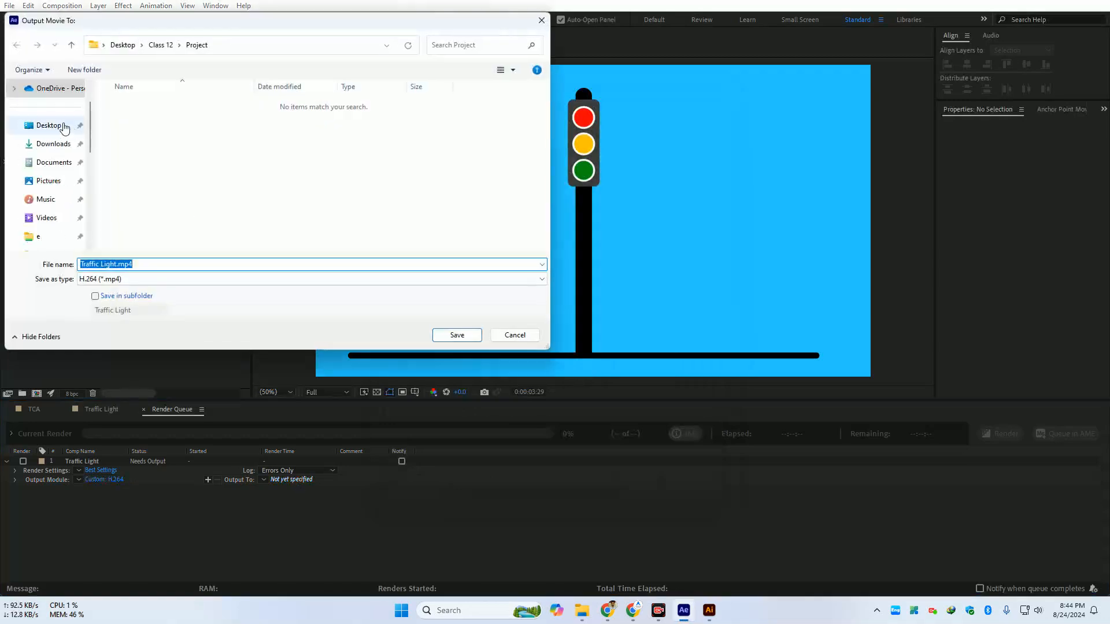
pyautogui.click(161, 46)
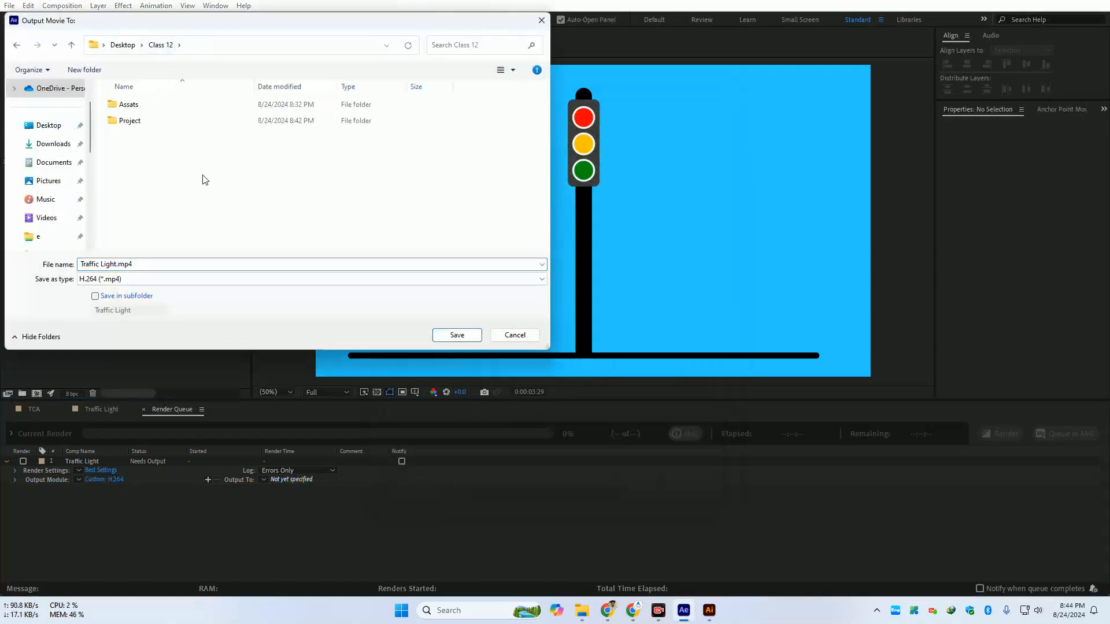
pyautogui.hotkey('ctrl', 'shift', 'n')
pyautogui.write('Ren')
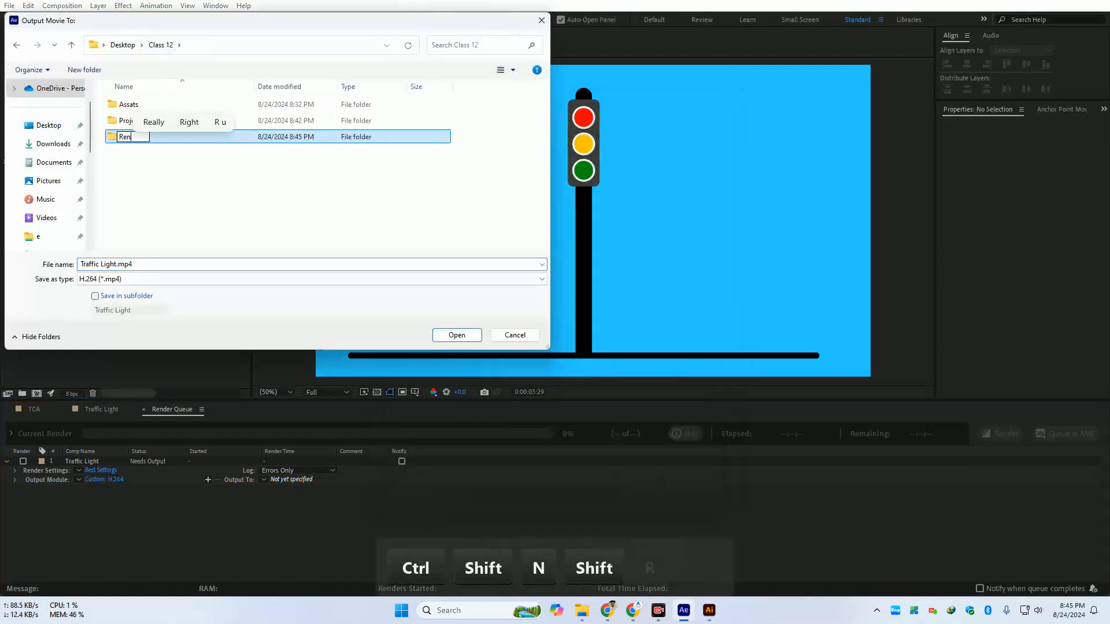
pyautogui.write('der')
pyautogui.press('Return')
pyautogui.press('Return')
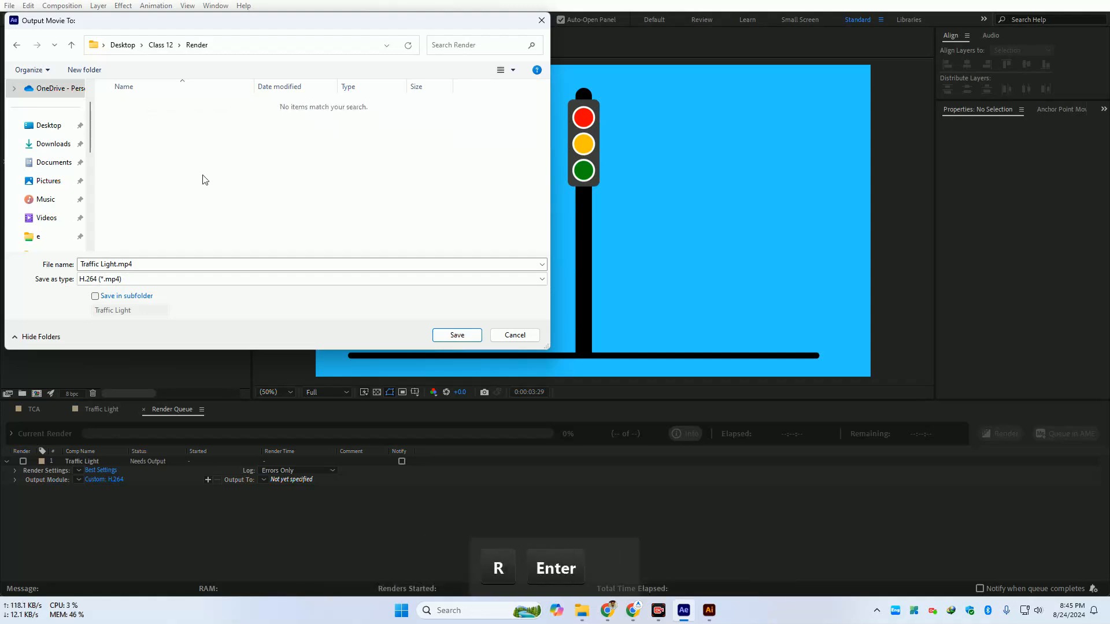
pyautogui.click(466, 338)
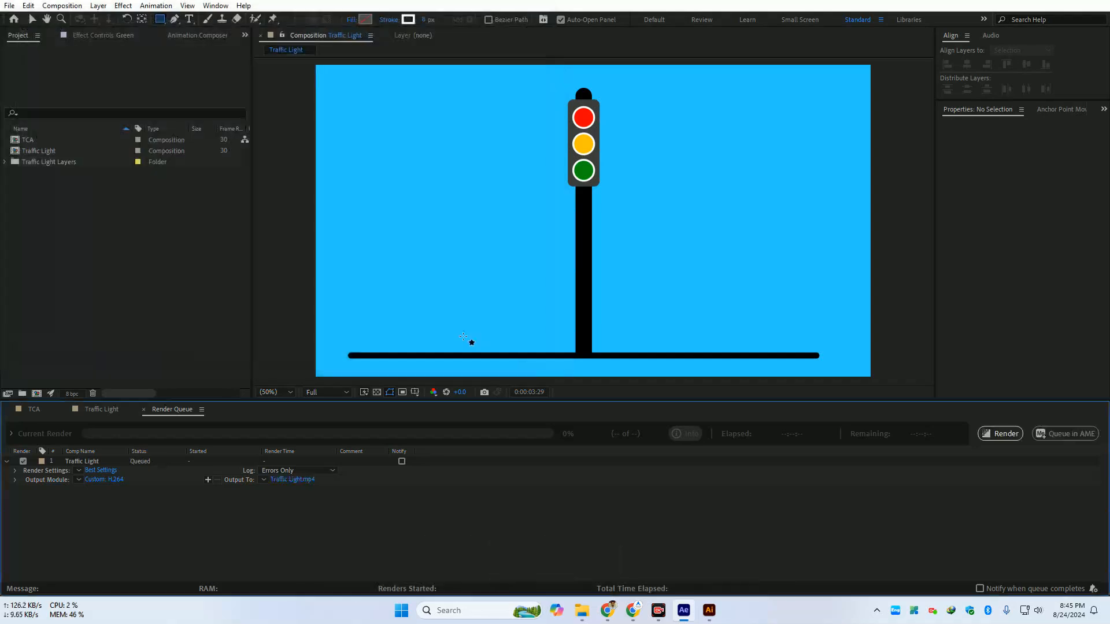
pyautogui.click(1004, 434)
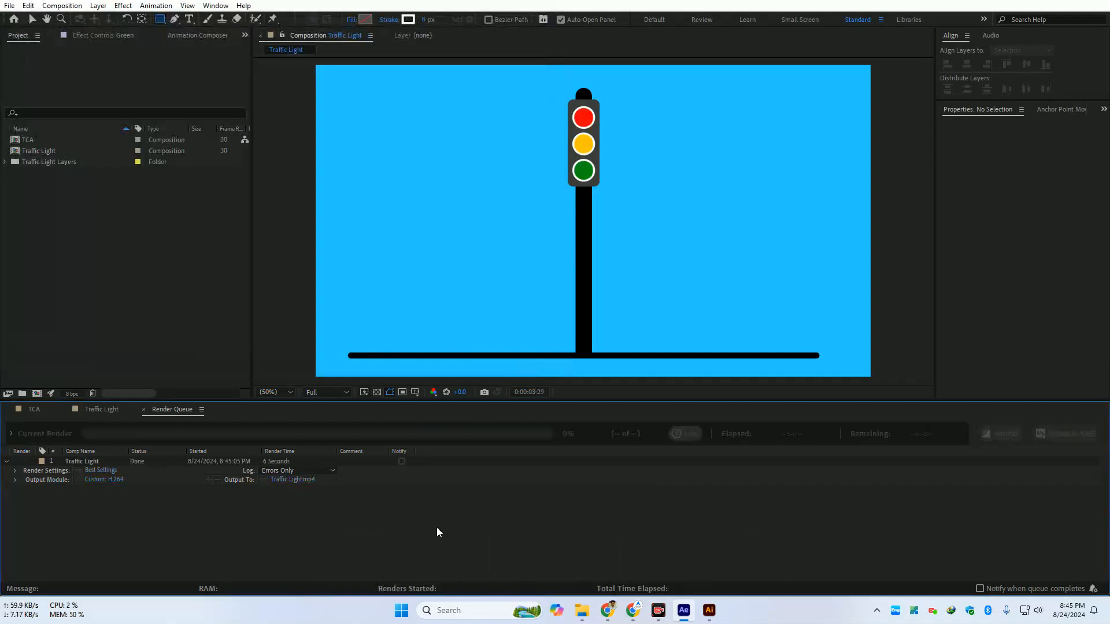
# Switch to File Explorer, play Traffic Light.mp4 from the Class 12 Render folder, and put the player and folder window away
pyautogui.moveTo(581, 611)
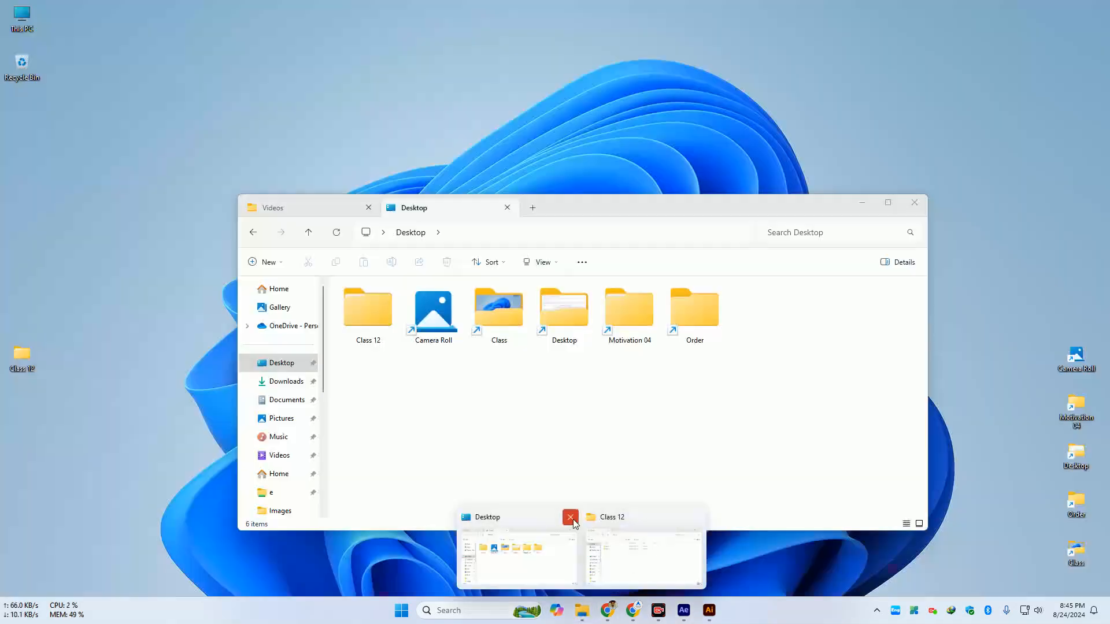
pyautogui.click(589, 546)
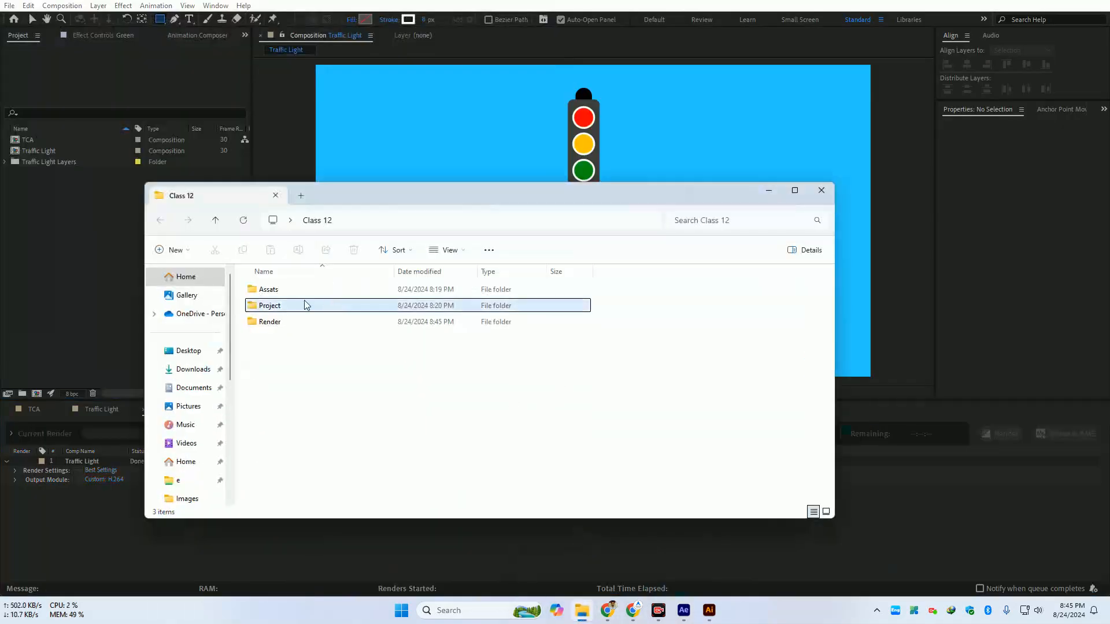
pyautogui.doubleClick(286, 321)
pyautogui.click(282, 300)
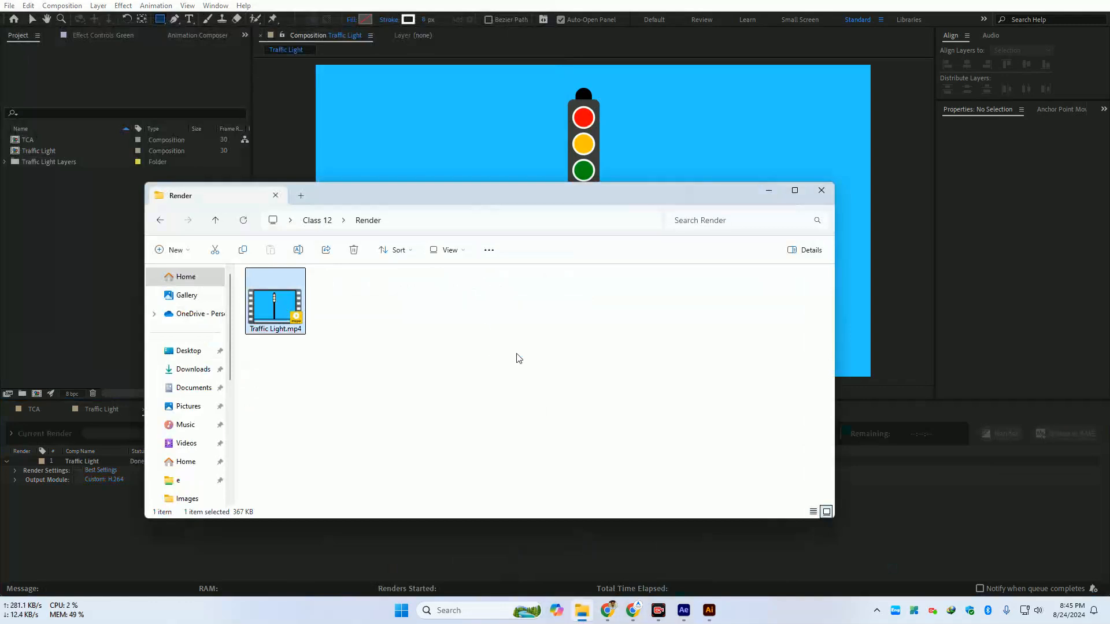
pyautogui.press('Return')
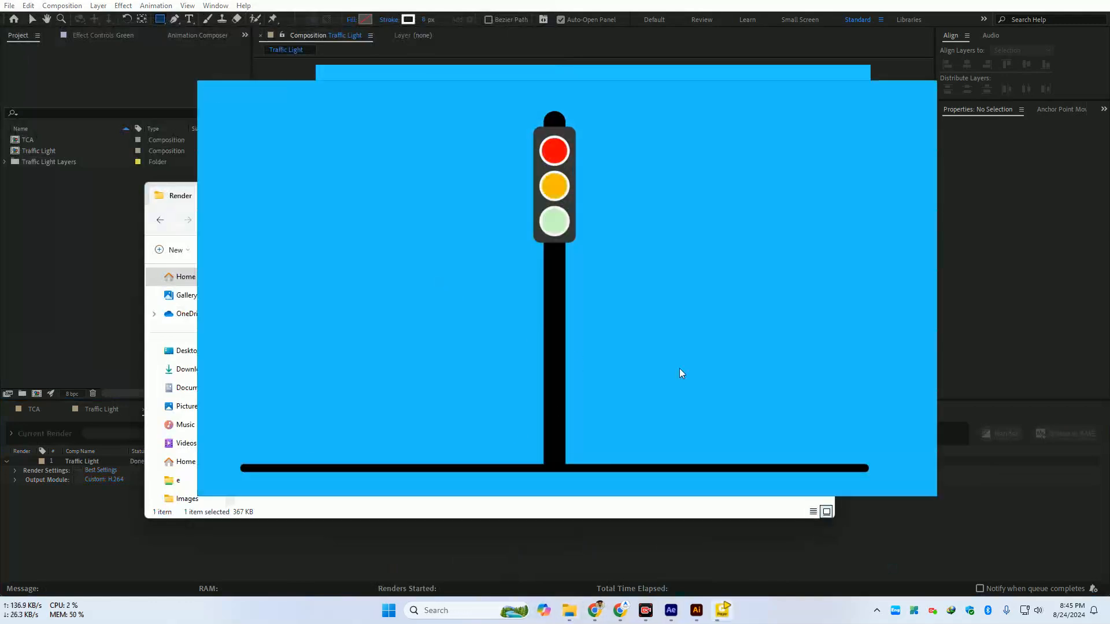
pyautogui.moveTo(607, 493)
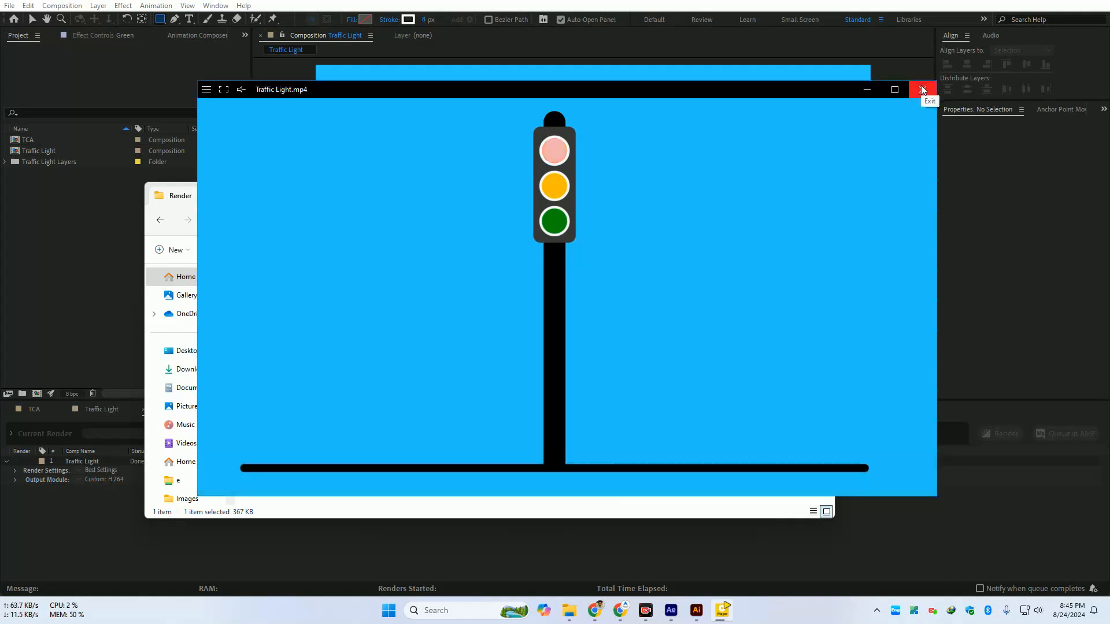
pyautogui.click(921, 89)
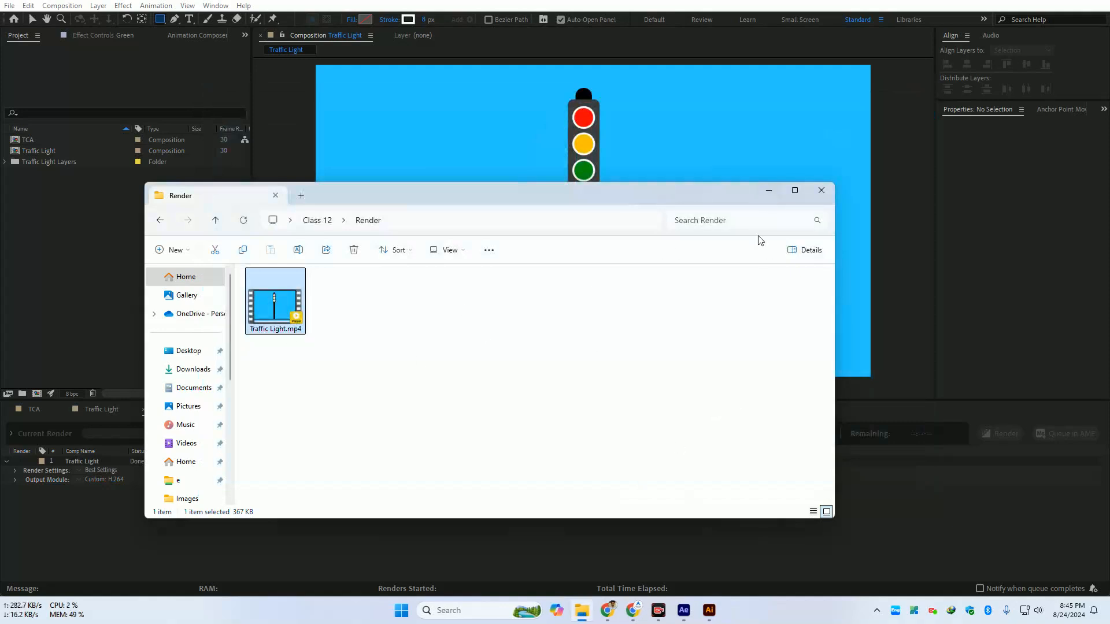
pyautogui.click(764, 191)
# Look at the TCA timeline, return to the Traffic Light timeline and scrub from the start to about 1:20
pyautogui.click(36, 408)
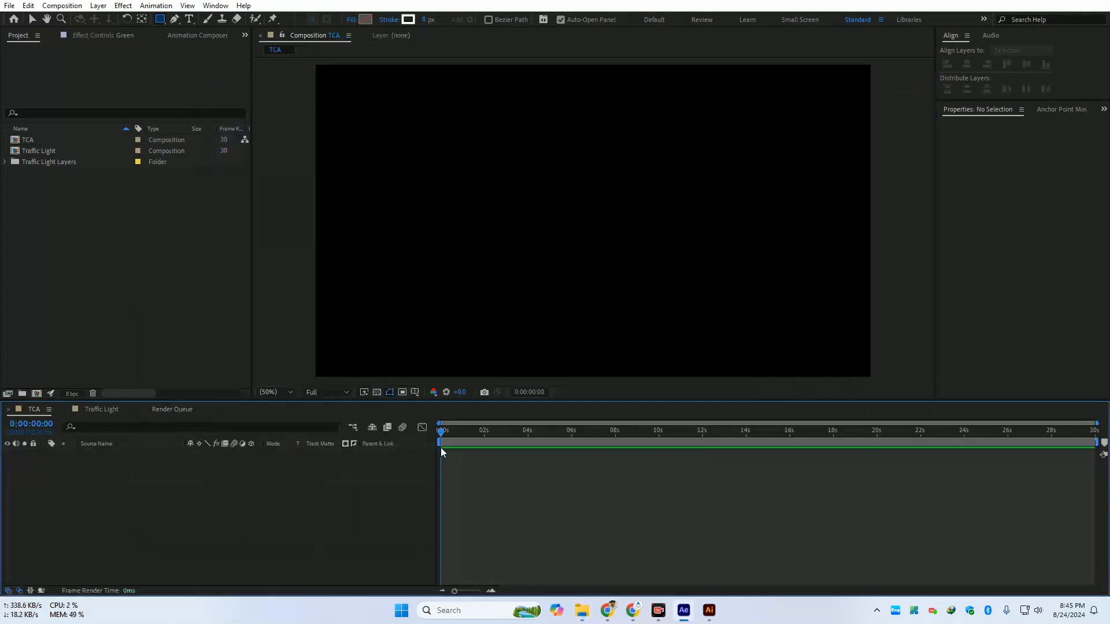
pyautogui.click(119, 411)
pyautogui.moveTo(508, 431); pyautogui.dragTo(418, 593)
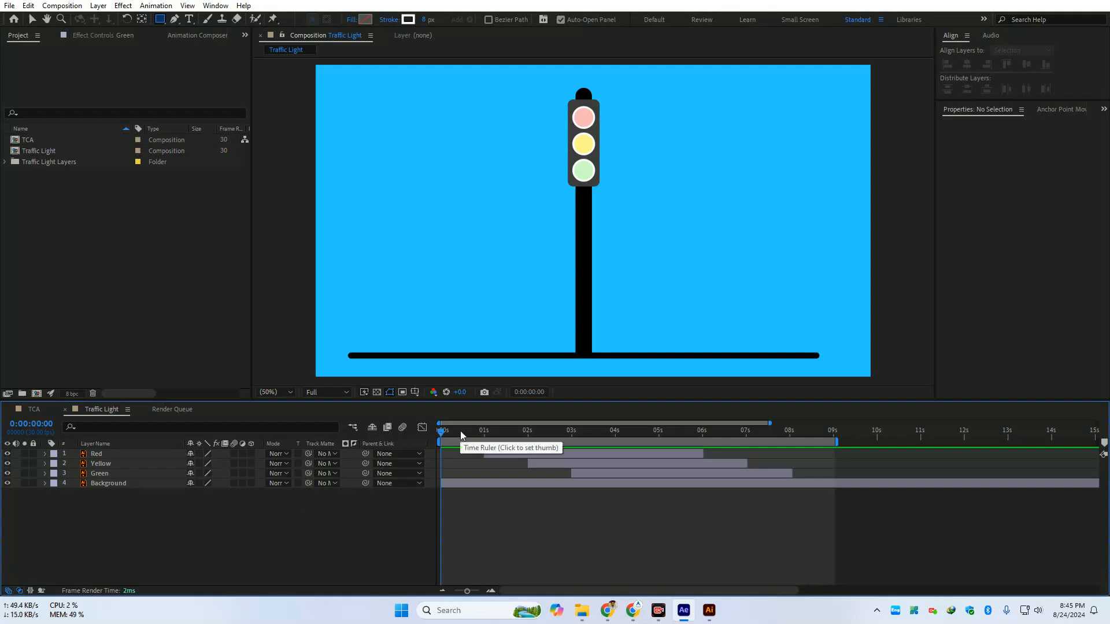
pyautogui.moveTo(460, 431); pyautogui.dragTo(513, 474)
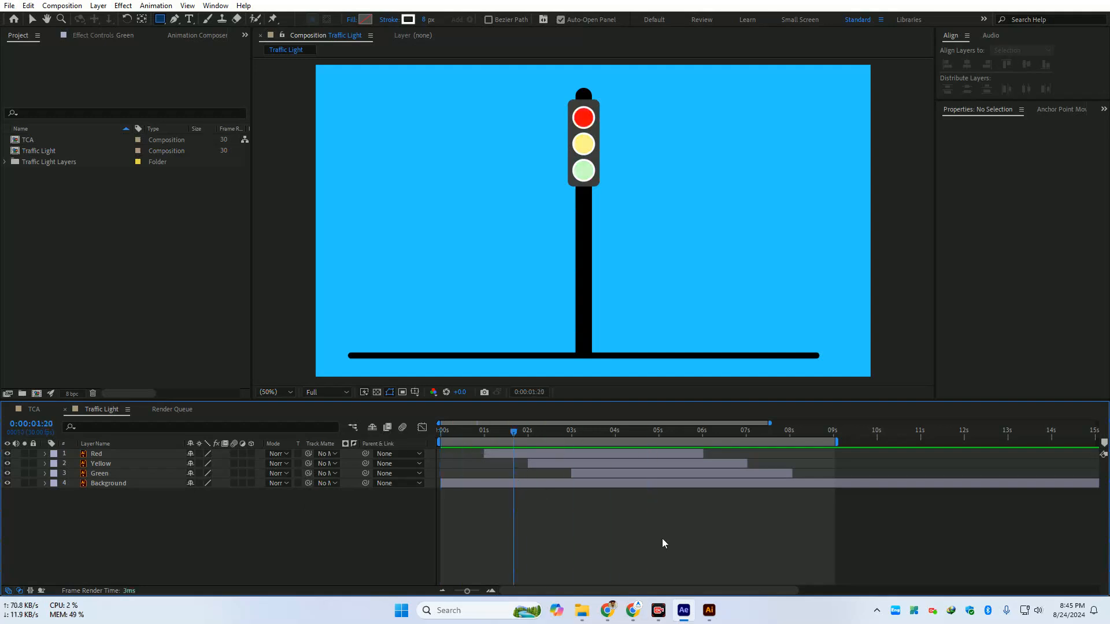
# Switch to Chrome to review the After Effects topics in the video editing course outline, and minimize it when done
pyautogui.moveTo(607, 611)
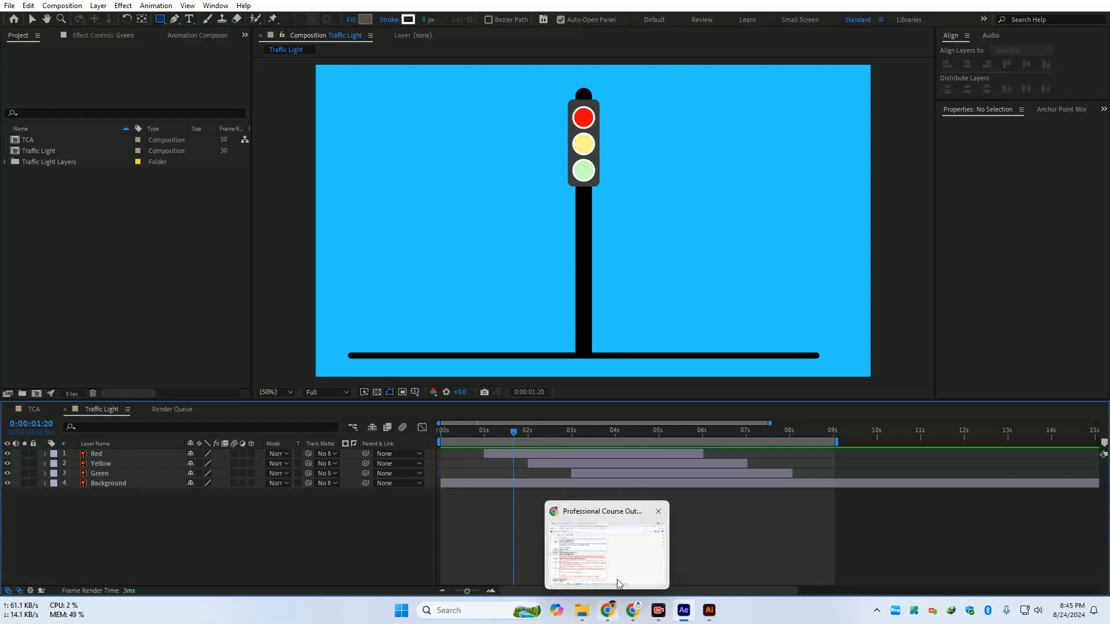
pyautogui.click(642, 526)
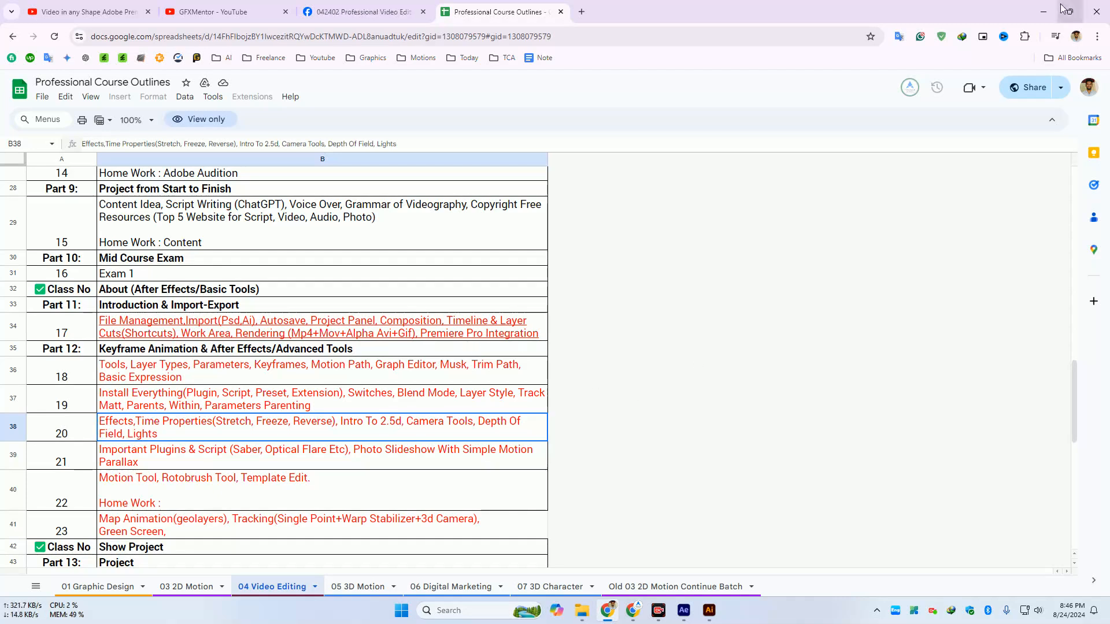
pyautogui.click(1043, 17)
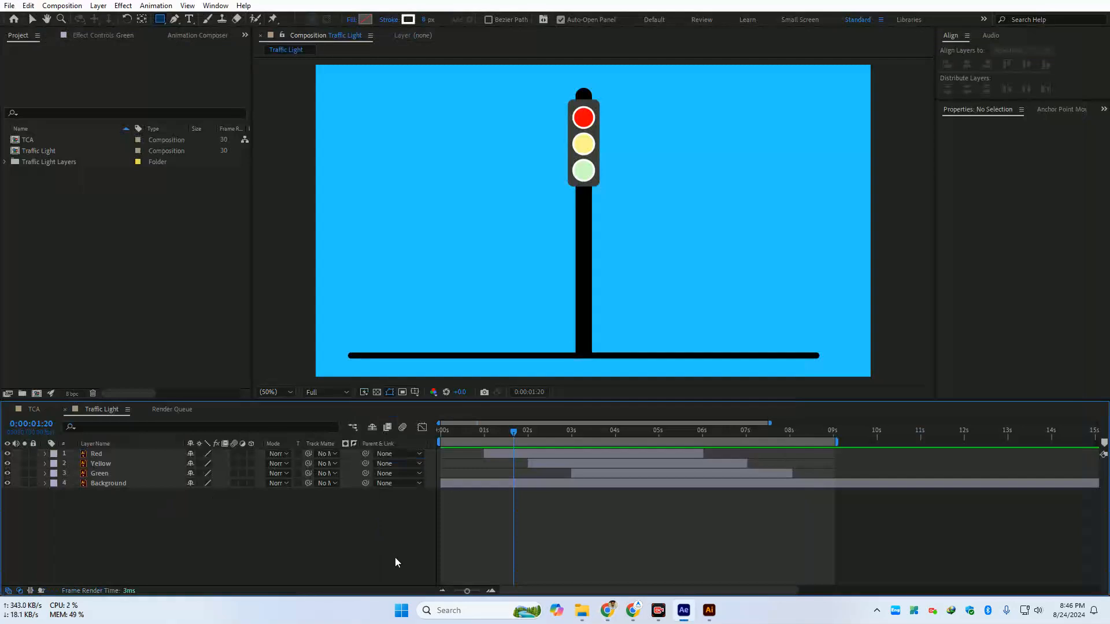
# Launch Premiere Pro and open the recent project Test Project 01, skipping the relinking of missing media
pyautogui.click(403, 609)
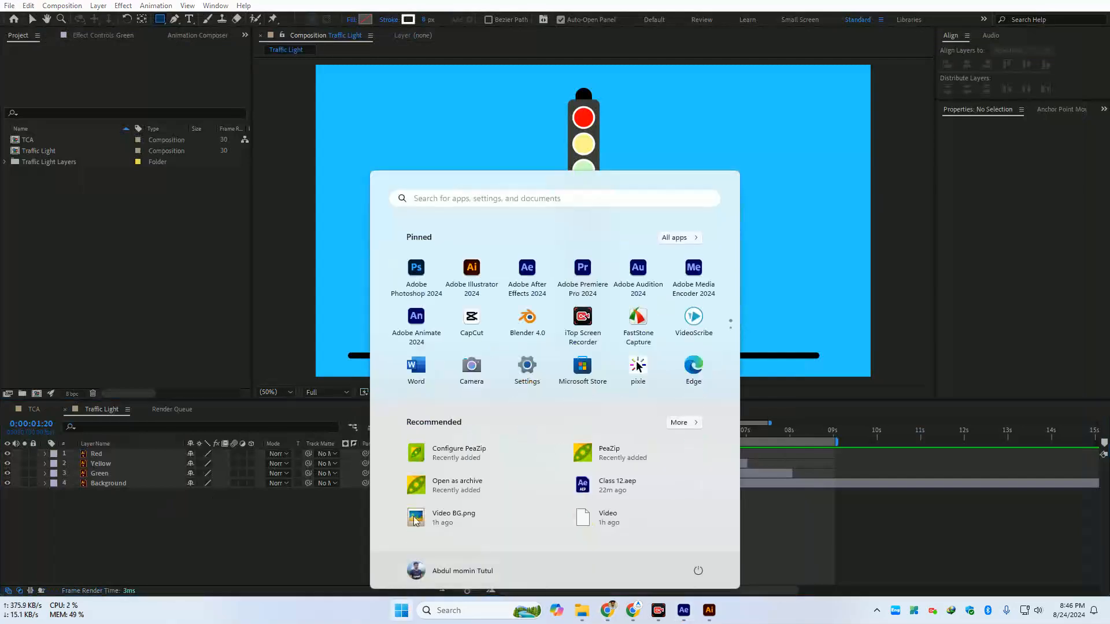
pyautogui.click(588, 274)
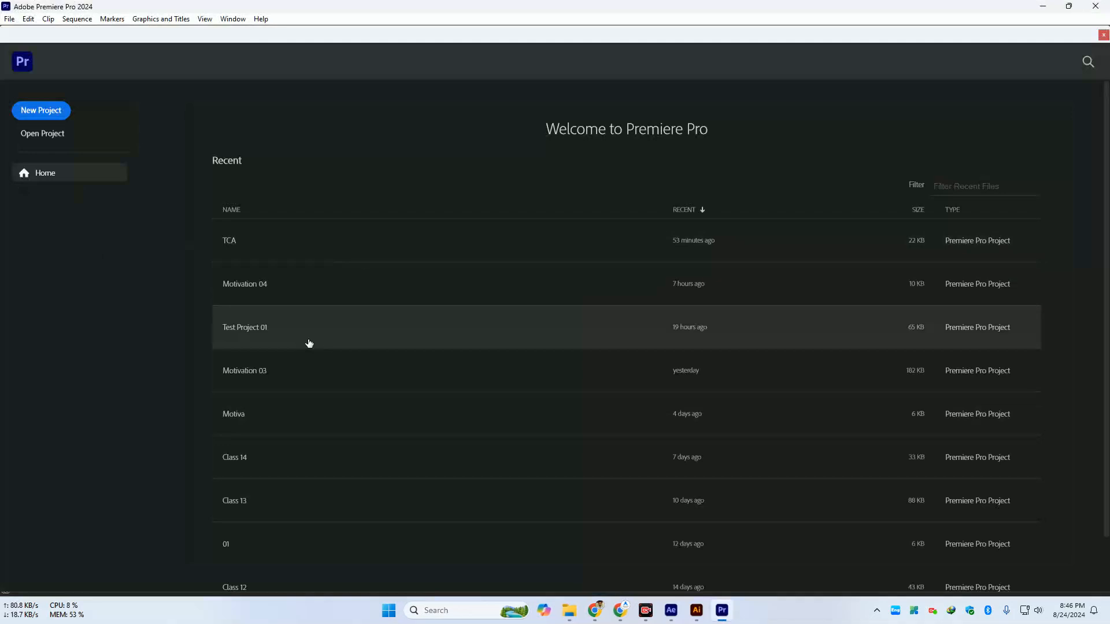
pyautogui.click(316, 338)
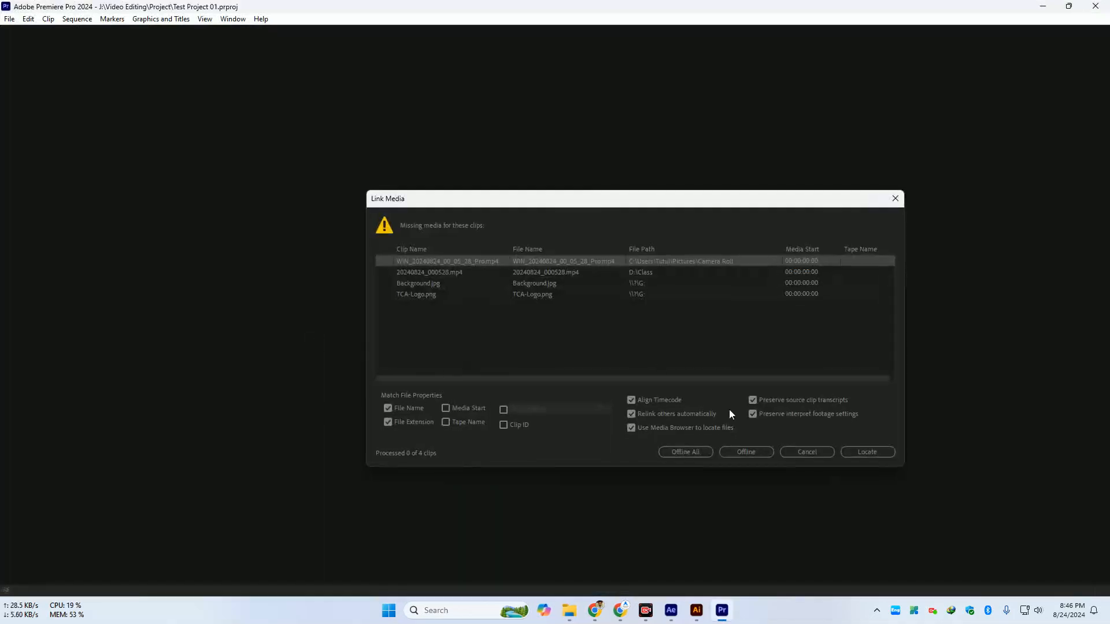
pyautogui.click(804, 452)
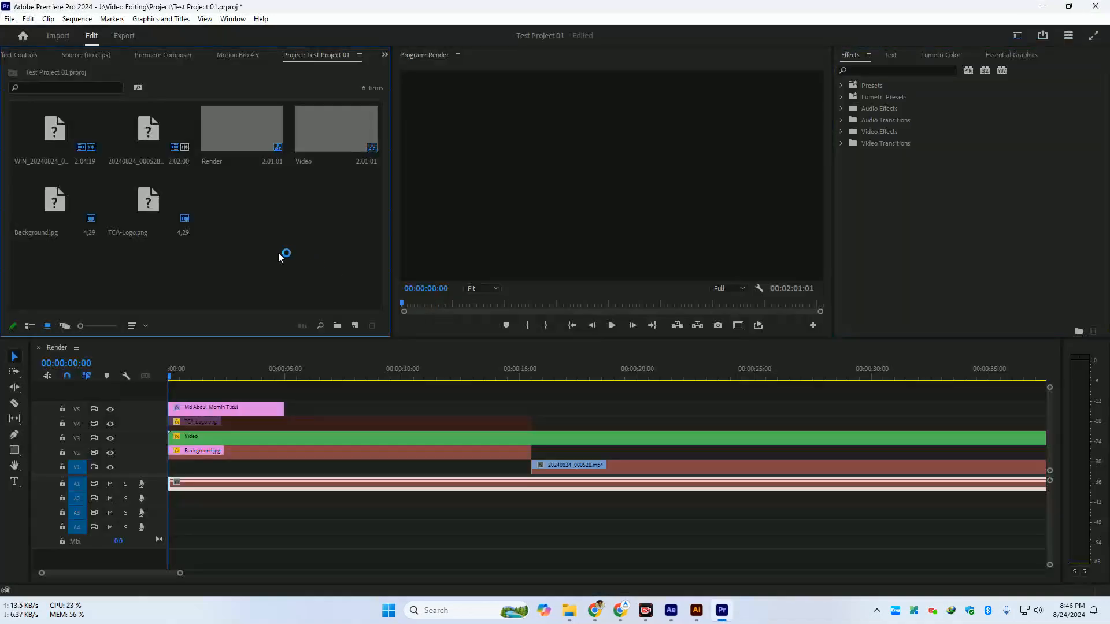
# Delete all items from the project and create a new ARRI 1080p 30 sequence named Sequence 01
pyautogui.hotkey('ctrl', 'a')
pyautogui.press('Delete')
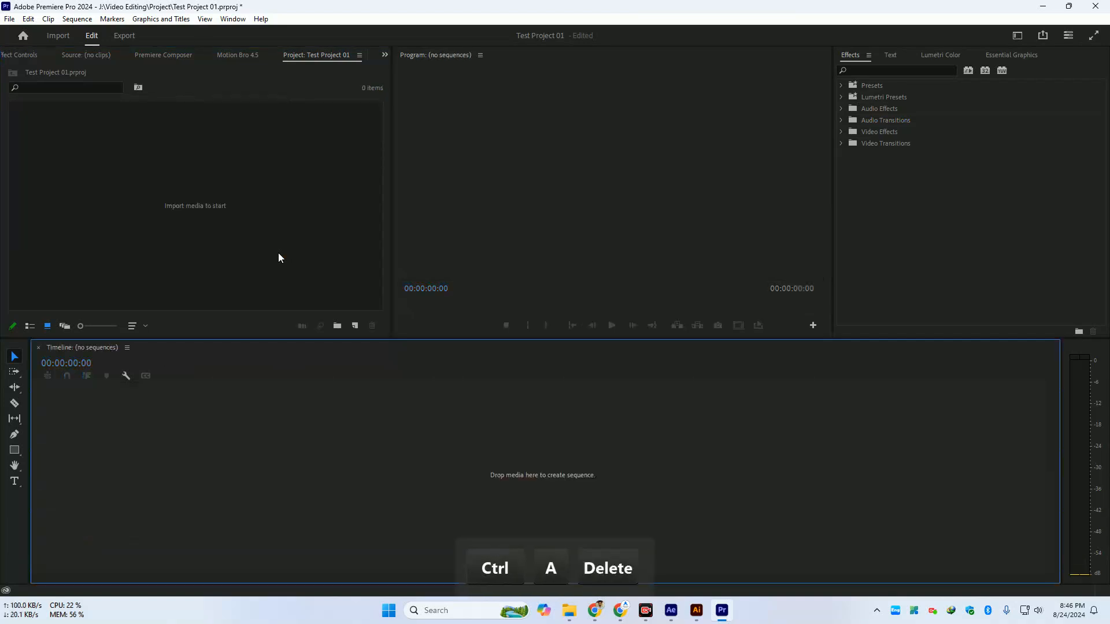
pyautogui.click(355, 327)
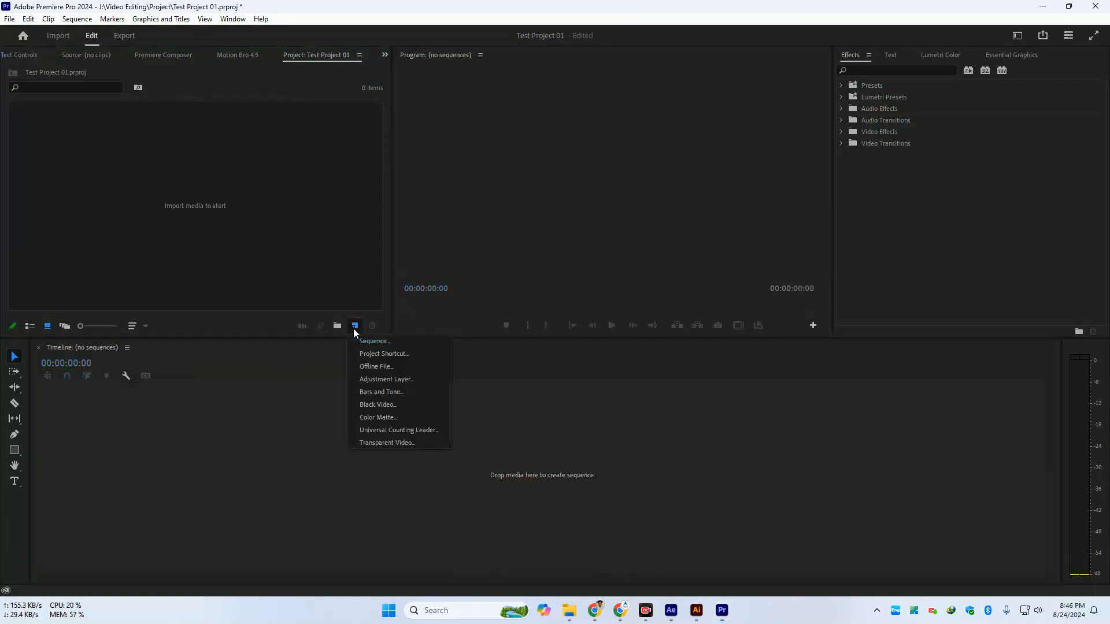
pyautogui.click(374, 341)
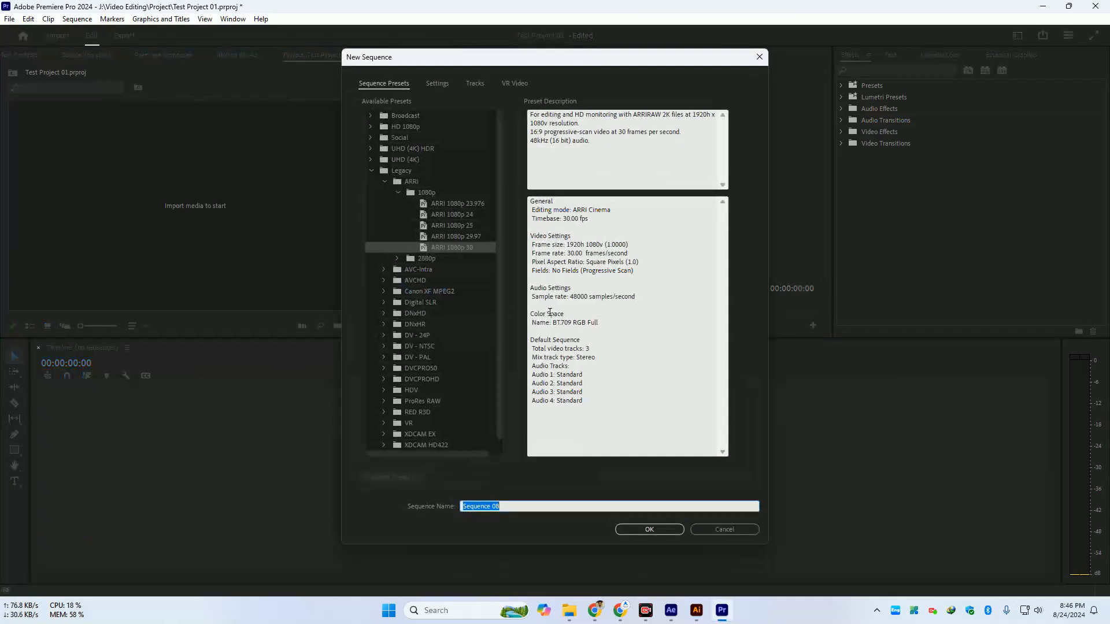
pyautogui.click(513, 506)
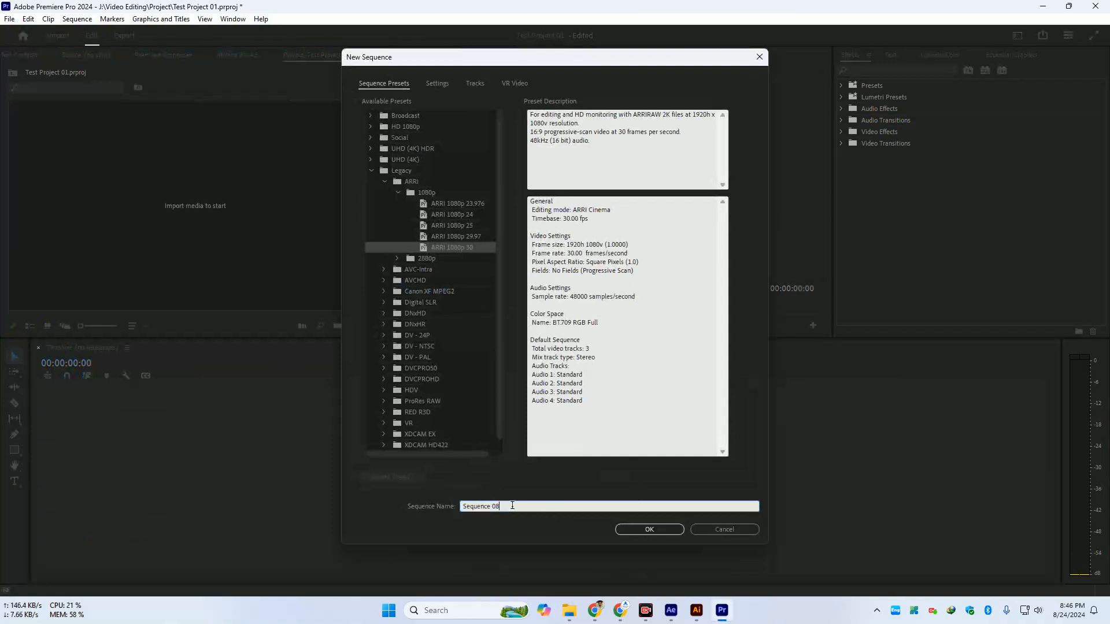
pyautogui.press('Return')
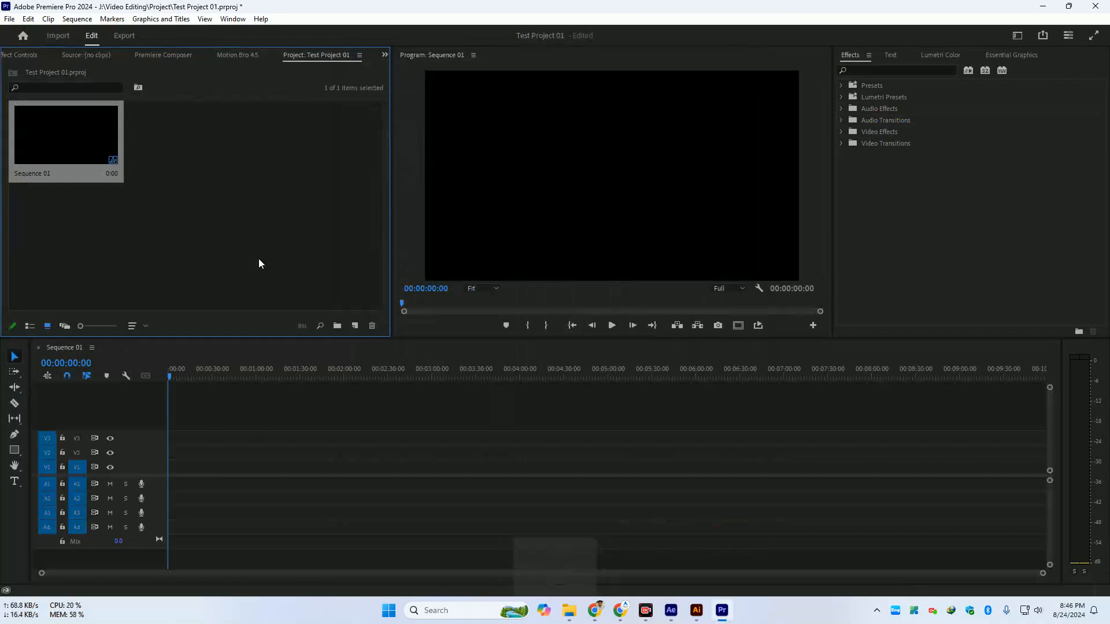
# Import Traffic Light.mp4 from the Render folder inside Class 12 on the Desktop
pyautogui.click(311, 258)
pyautogui.doubleClick(311, 257)
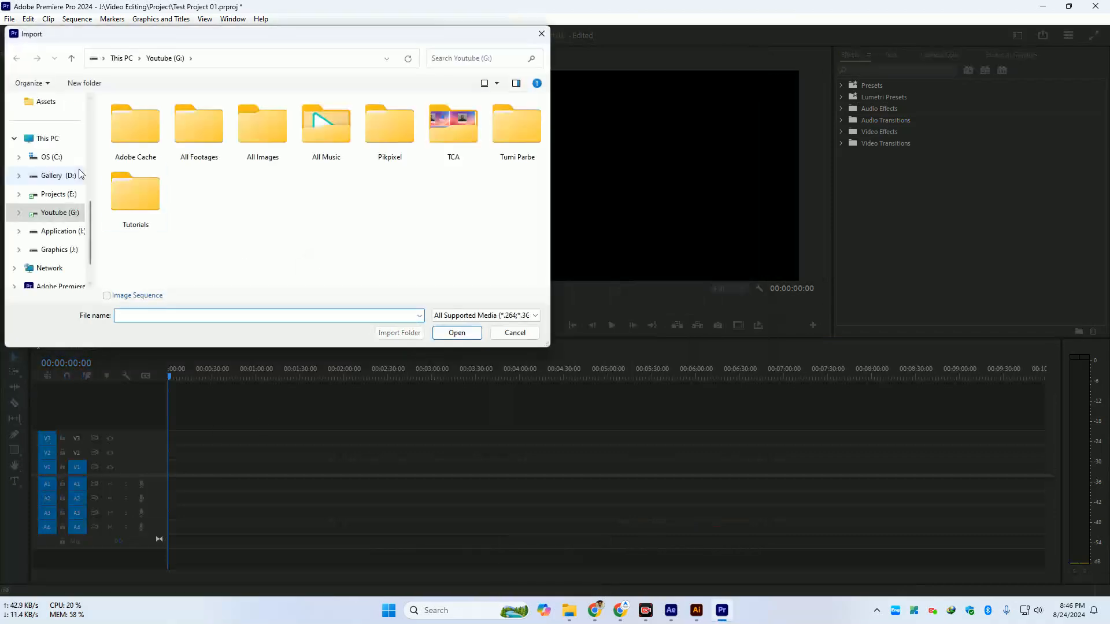
pyautogui.scroll(5, 52, 180)
pyautogui.click(54, 184)
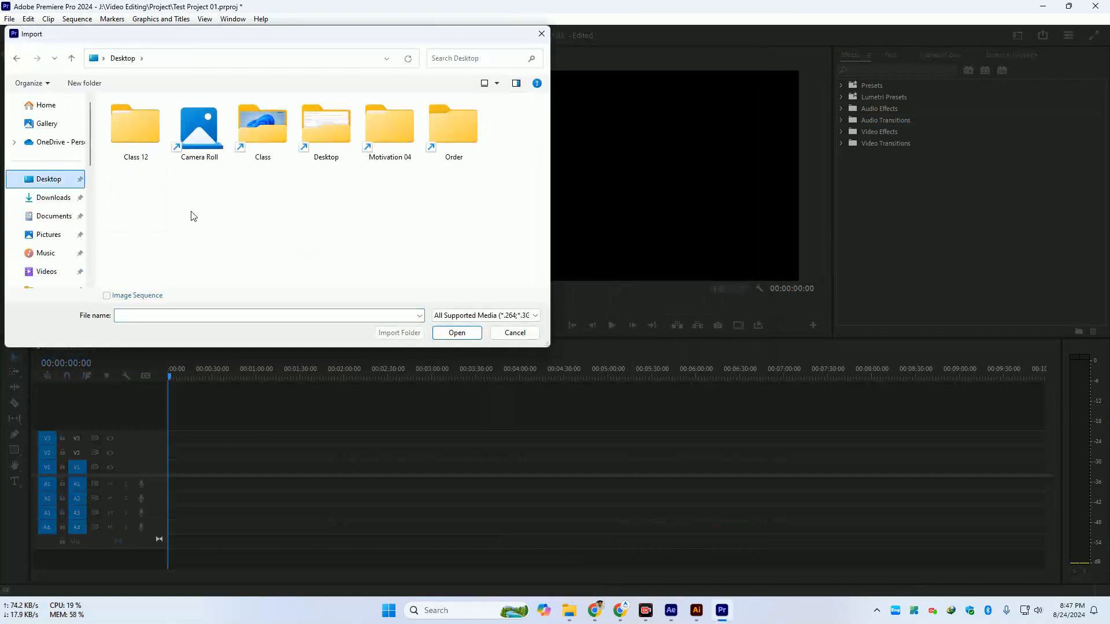
pyautogui.click(144, 160)
pyautogui.doubleClick(144, 160)
pyautogui.doubleClick(139, 154)
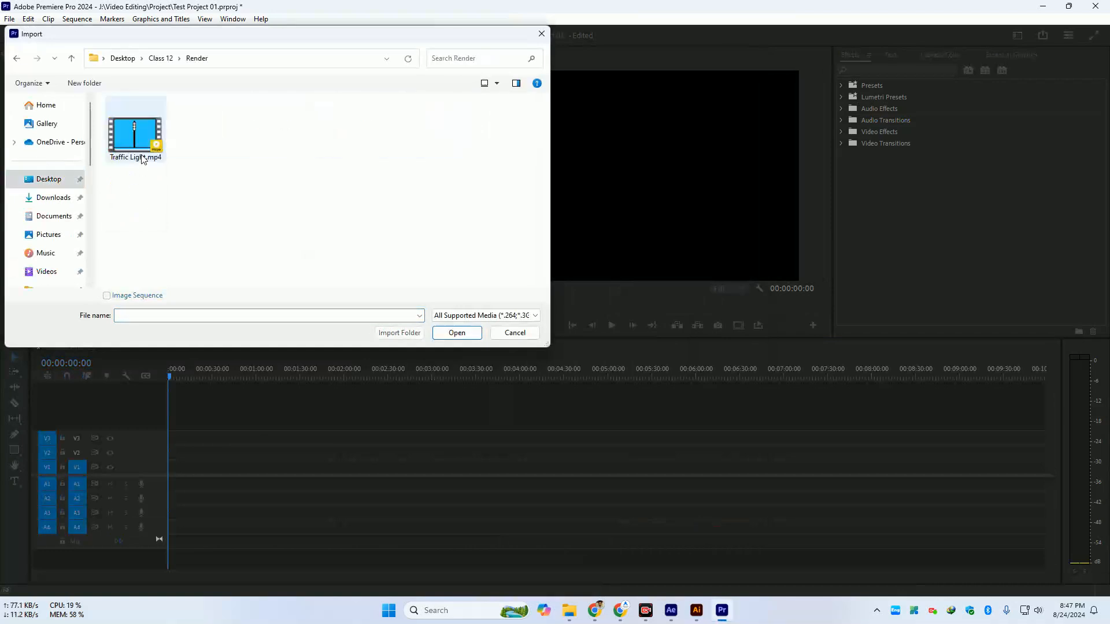
pyautogui.click(154, 145)
pyautogui.click(457, 333)
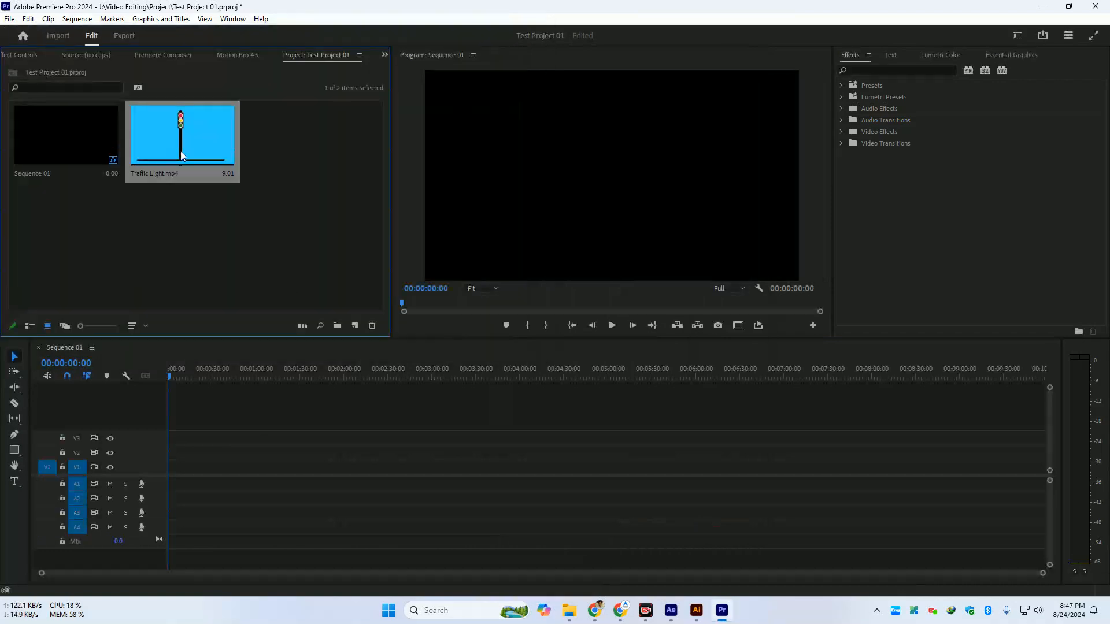
# Place Traffic Light.mp4 at the start of track V1, fit the sequence in the timeline and play the clip back
pyautogui.moveTo(154, 174); pyautogui.dragTo(173, 469)
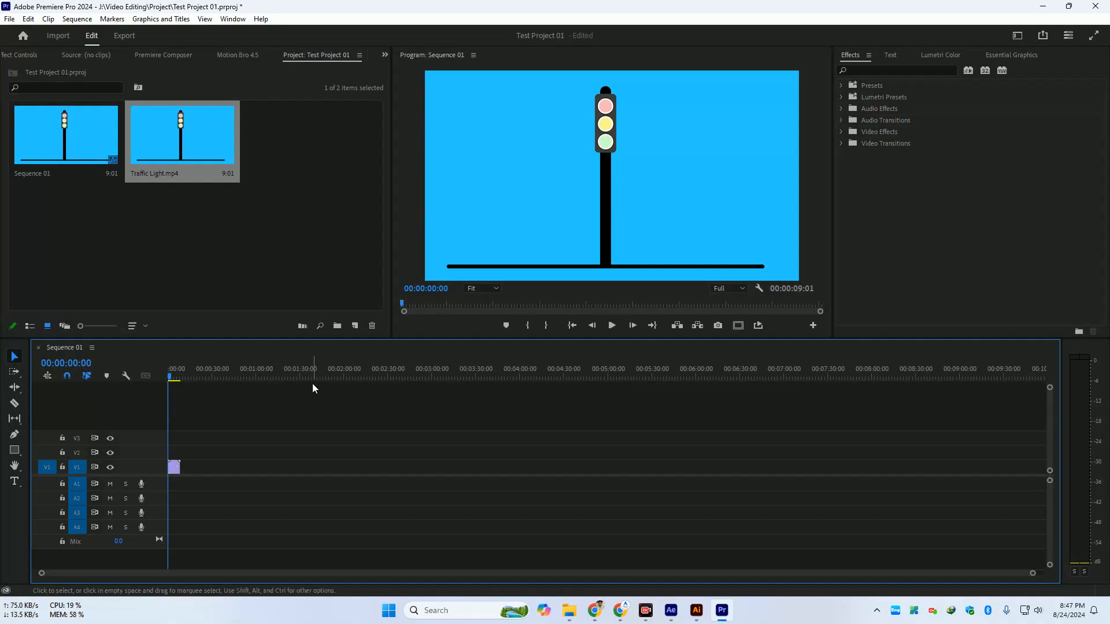
pyautogui.press('\\')
pyautogui.press('space')
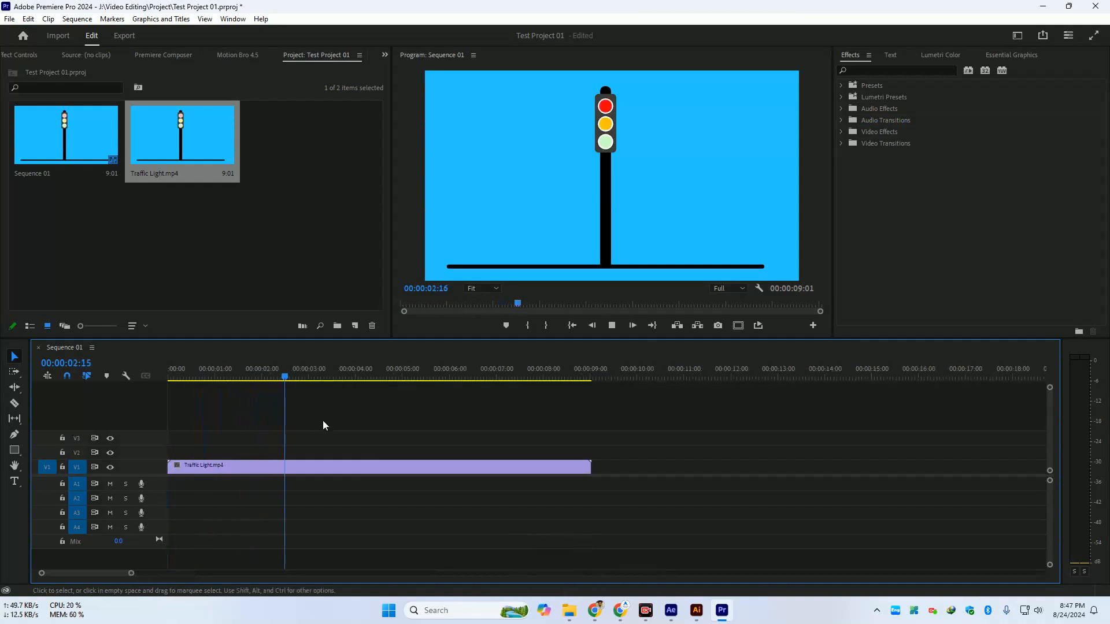
pyautogui.click(365, 467)
pyautogui.press('space')
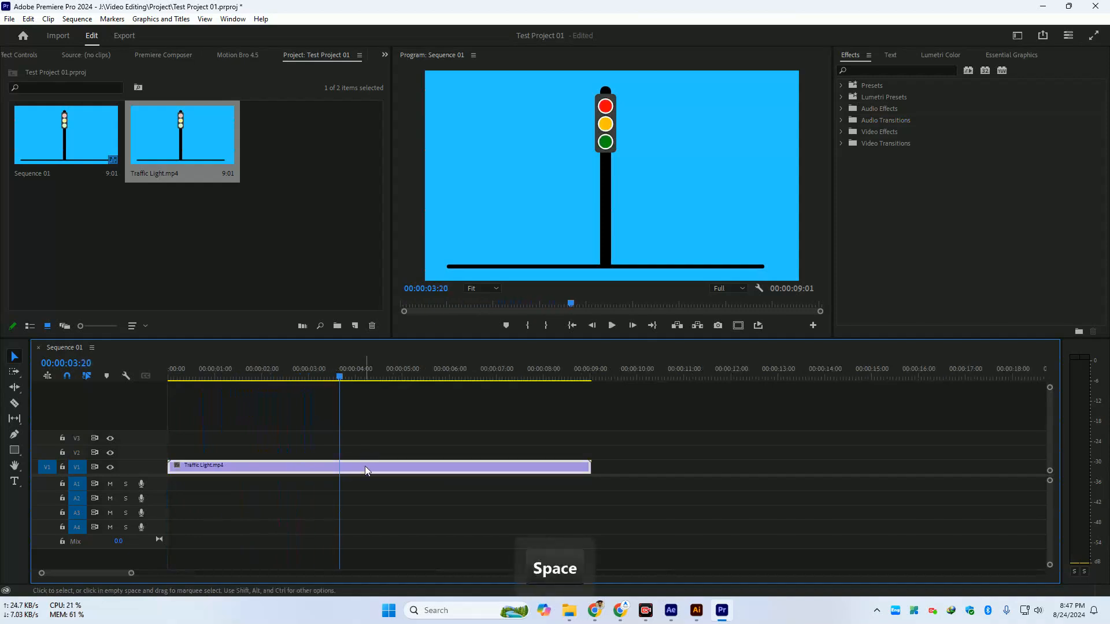
# Delete the Traffic Light.mp4 clip from the timeline and from the project
pyautogui.press('Delete')
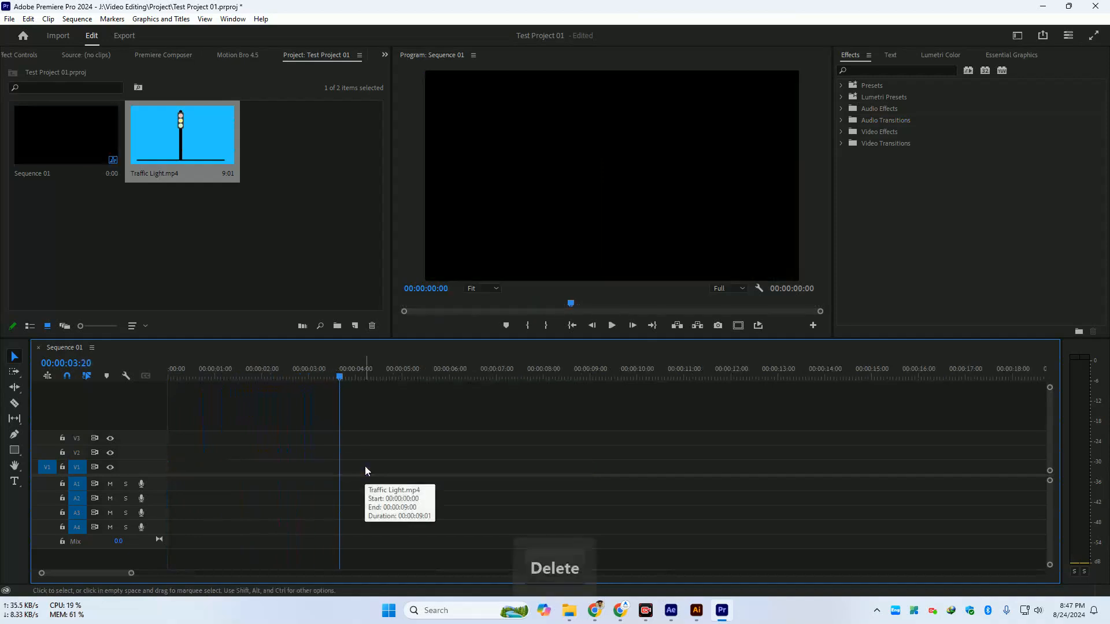
pyautogui.moveTo(231, 255); pyautogui.dragTo(181, 130)
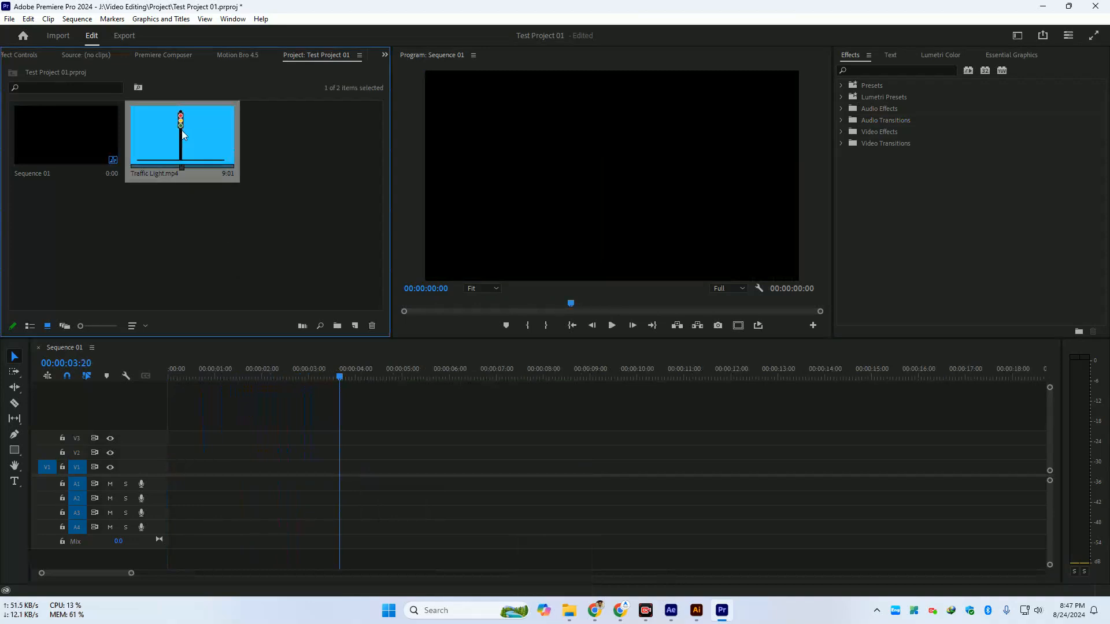
pyautogui.press('Delete')
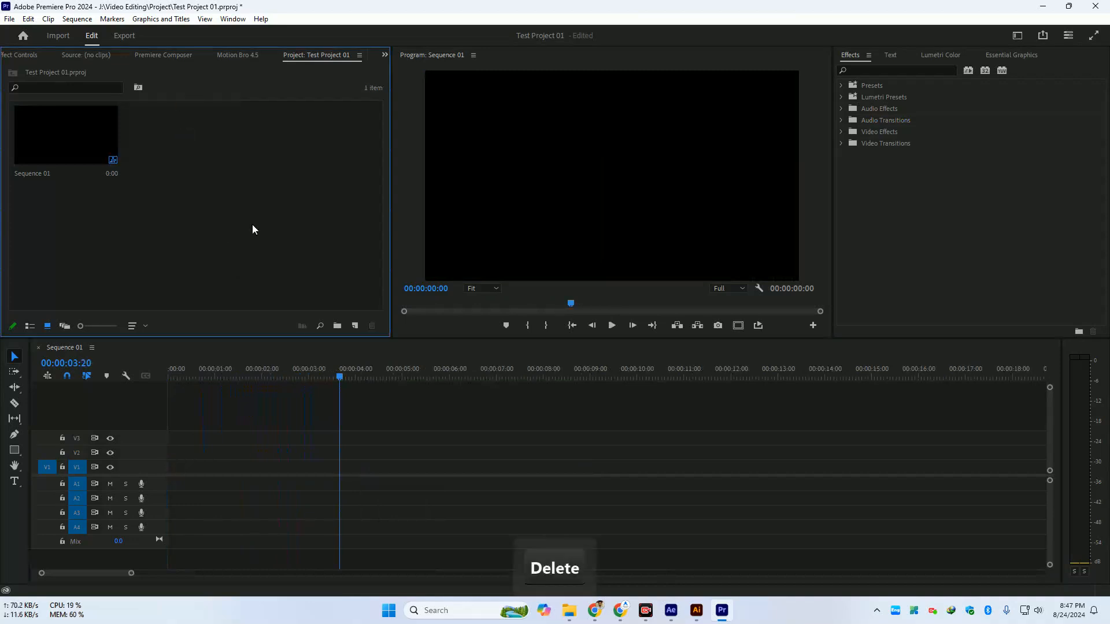
# Start importing the After Effects project Class 12.aep from the Project folder inside Class 12
pyautogui.doubleClick(225, 220)
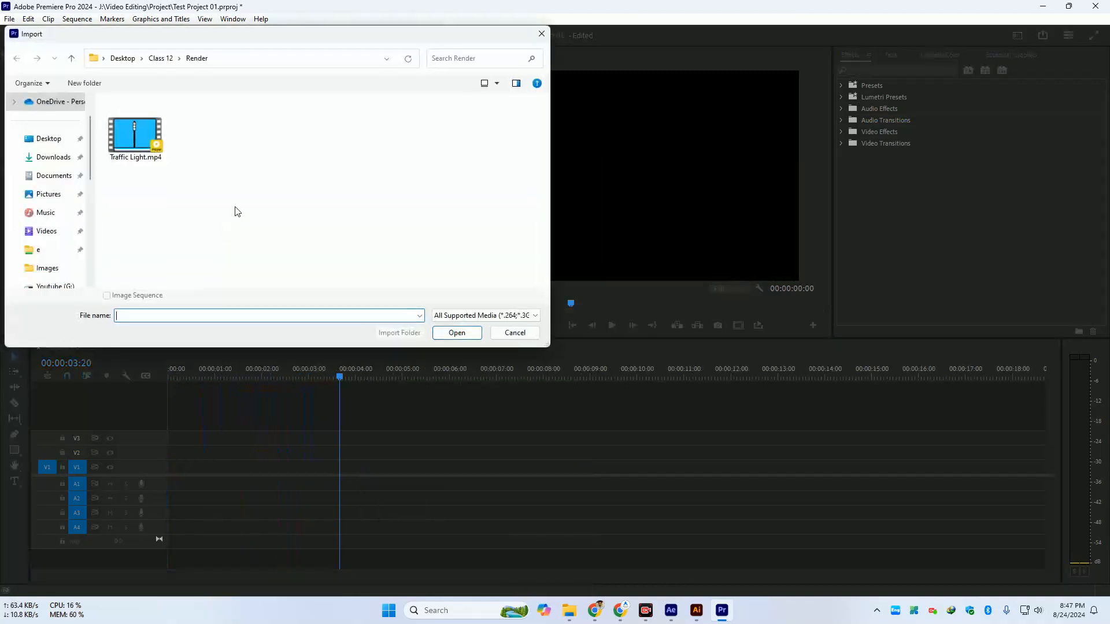
pyautogui.click(153, 58)
pyautogui.doubleClick(139, 134)
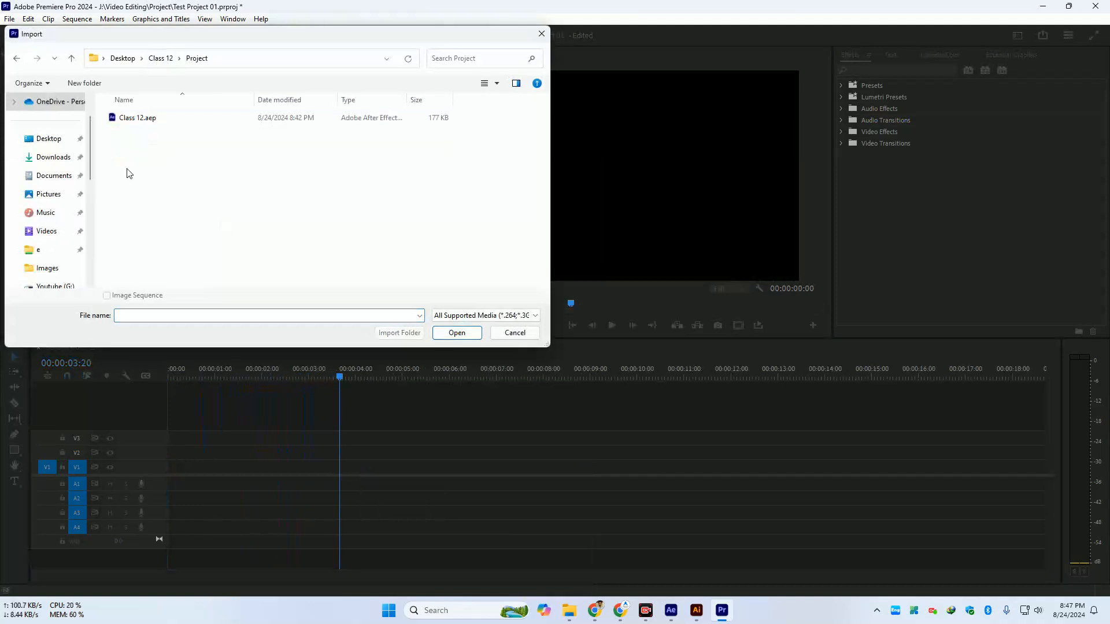
pyautogui.click(148, 121)
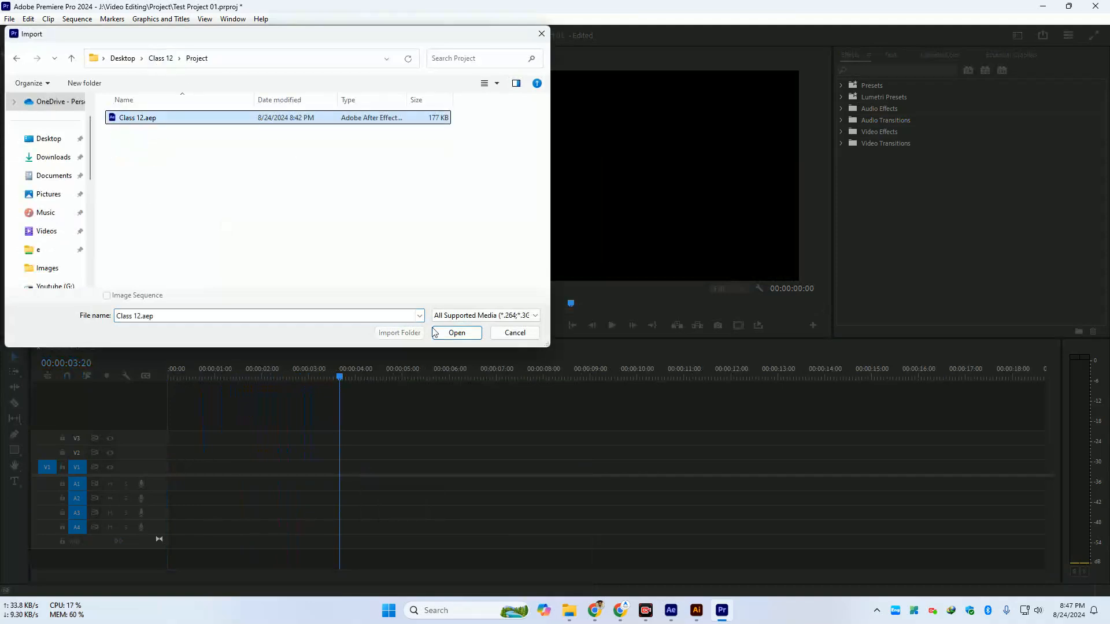
pyautogui.press('Return')
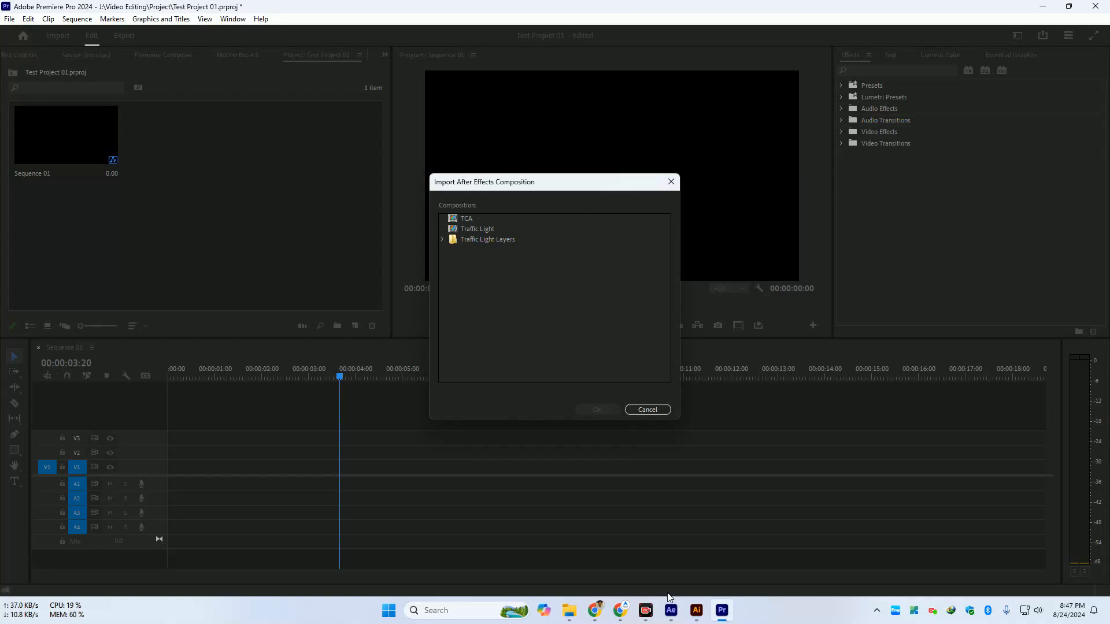
# Switch to After Effects to compare the TCA and Traffic Light compositions, and return to Premiere Pro
pyautogui.click(671, 608)
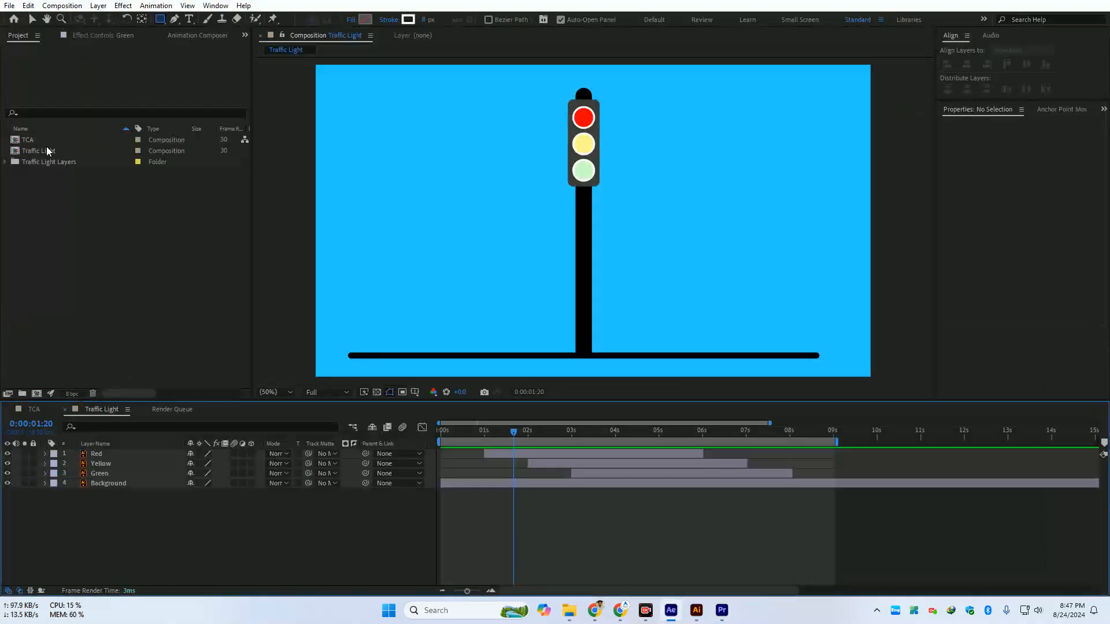
pyautogui.click(28, 141)
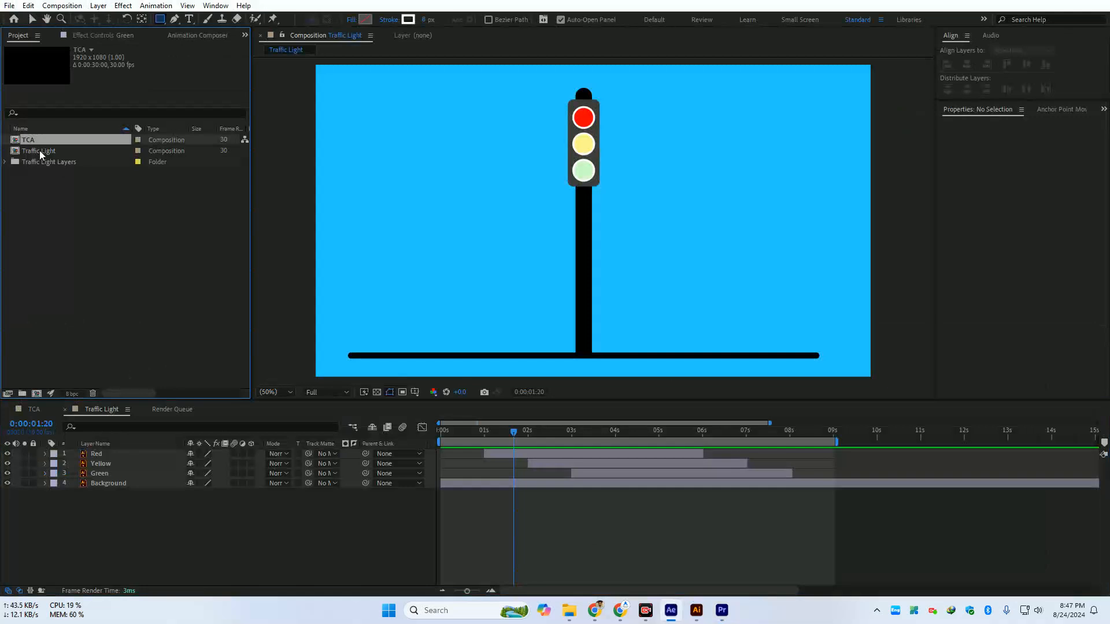
pyautogui.click(35, 151)
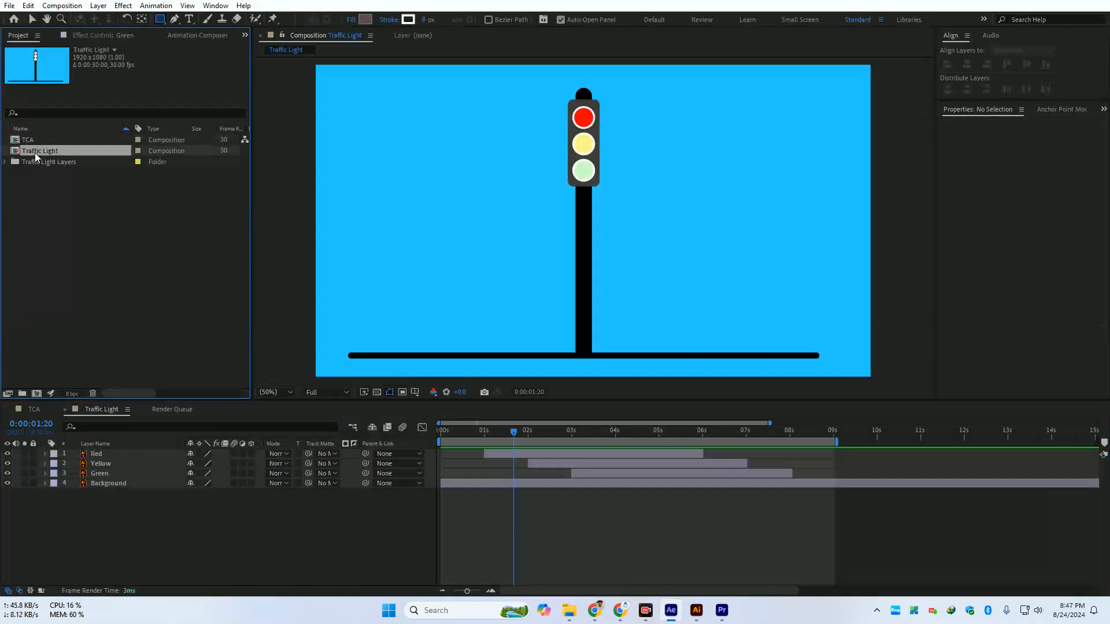
pyautogui.click(721, 610)
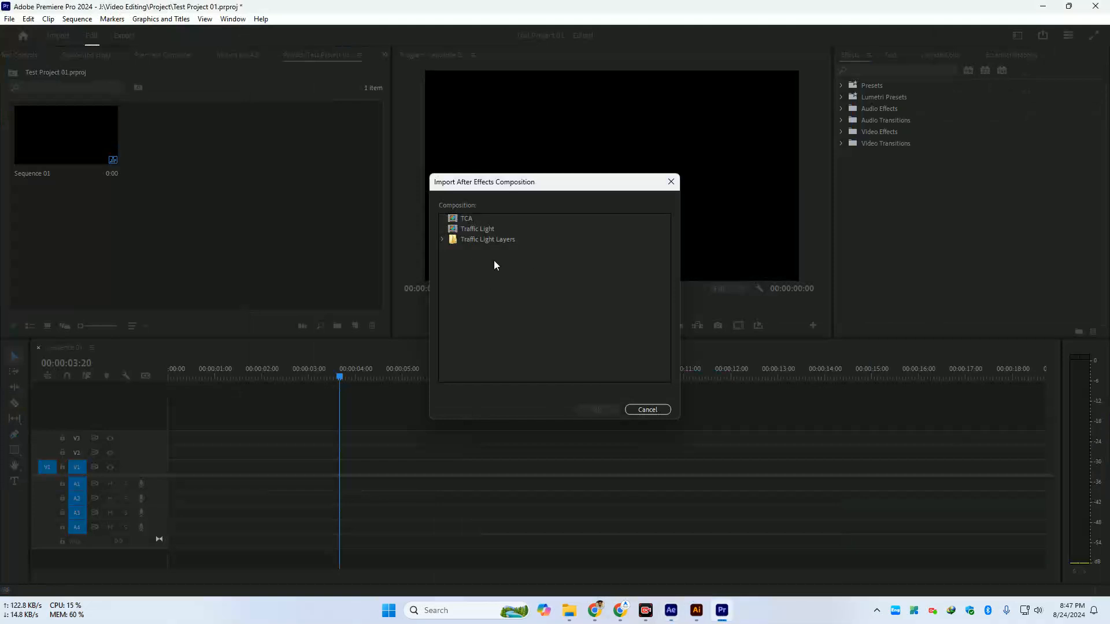
# Import the Traffic Light composition into the project and hide the application window's title bar
pyautogui.click(487, 230)
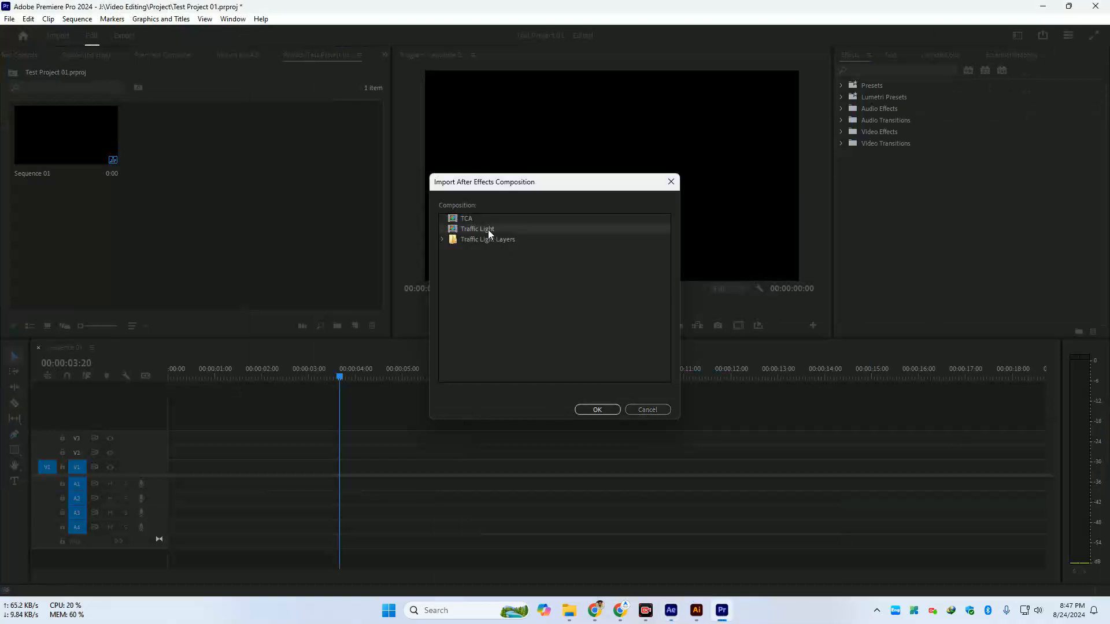
pyautogui.click(596, 411)
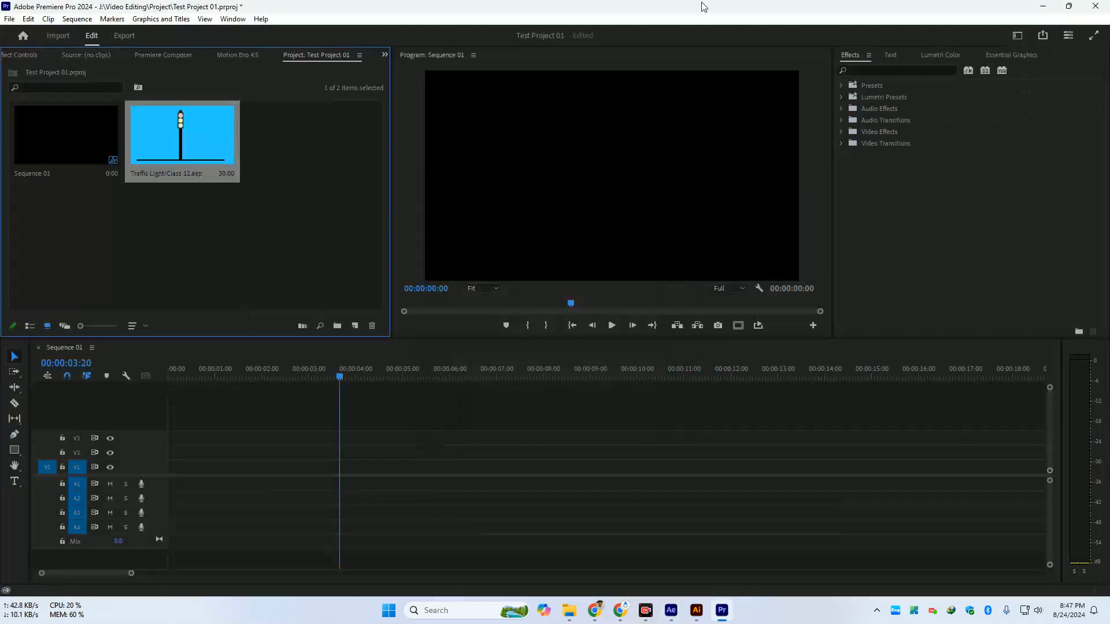
pyautogui.hotkey('ctrl', '\\')
pyautogui.click(248, 207)
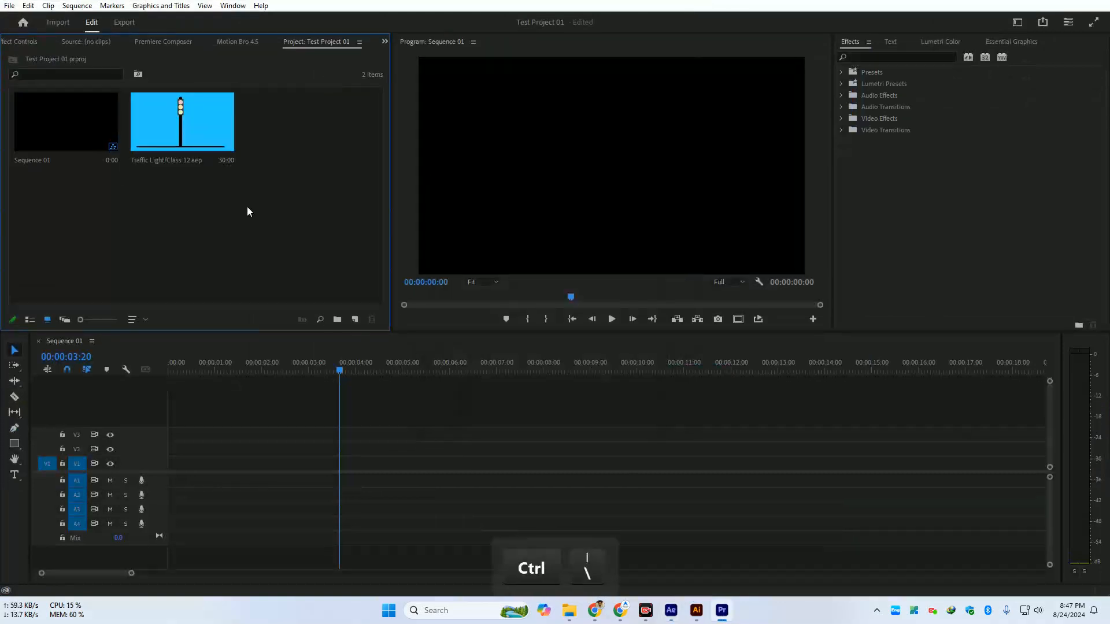
pyautogui.click(206, 116)
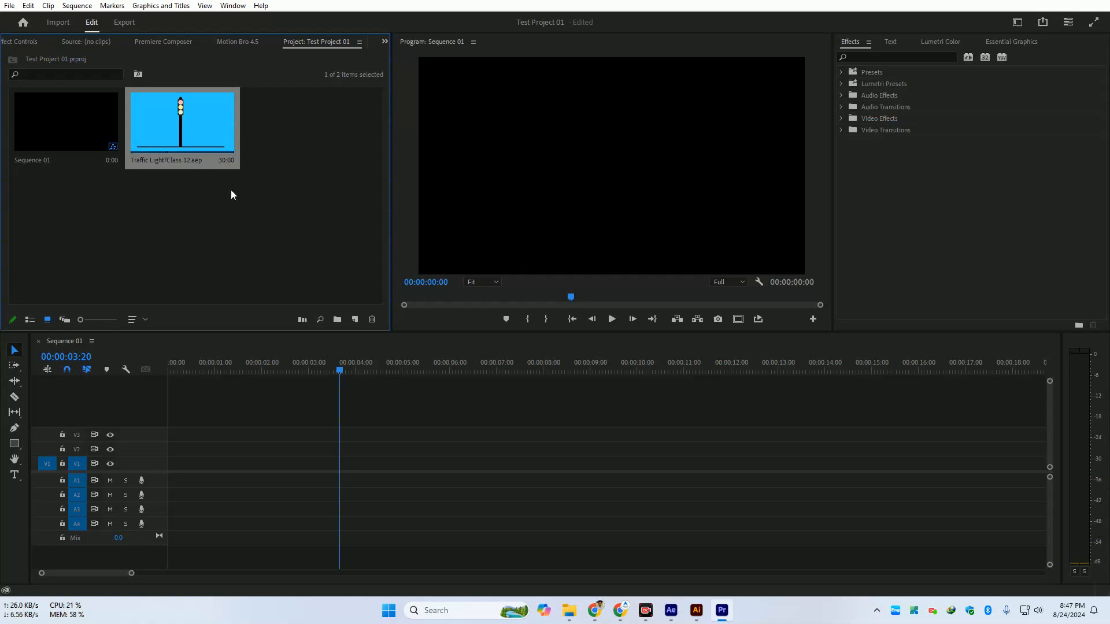
pyautogui.click(232, 213)
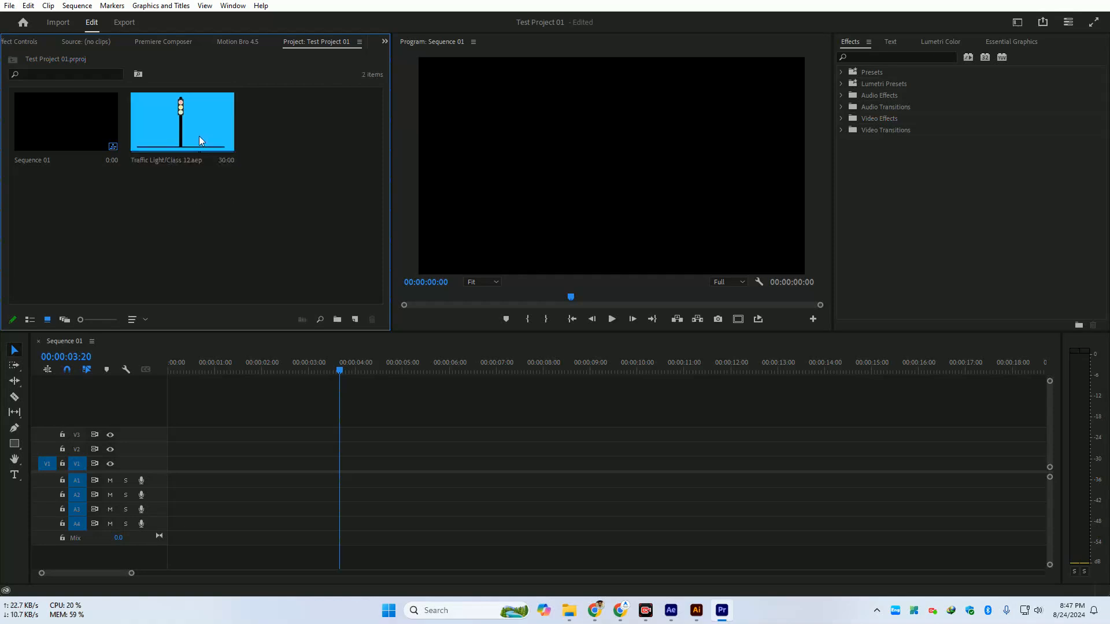
# Place the linked Traffic Light composition at the start of track V1 and play the sequence from the beginning
pyautogui.moveTo(199, 137); pyautogui.dragTo(173, 464)
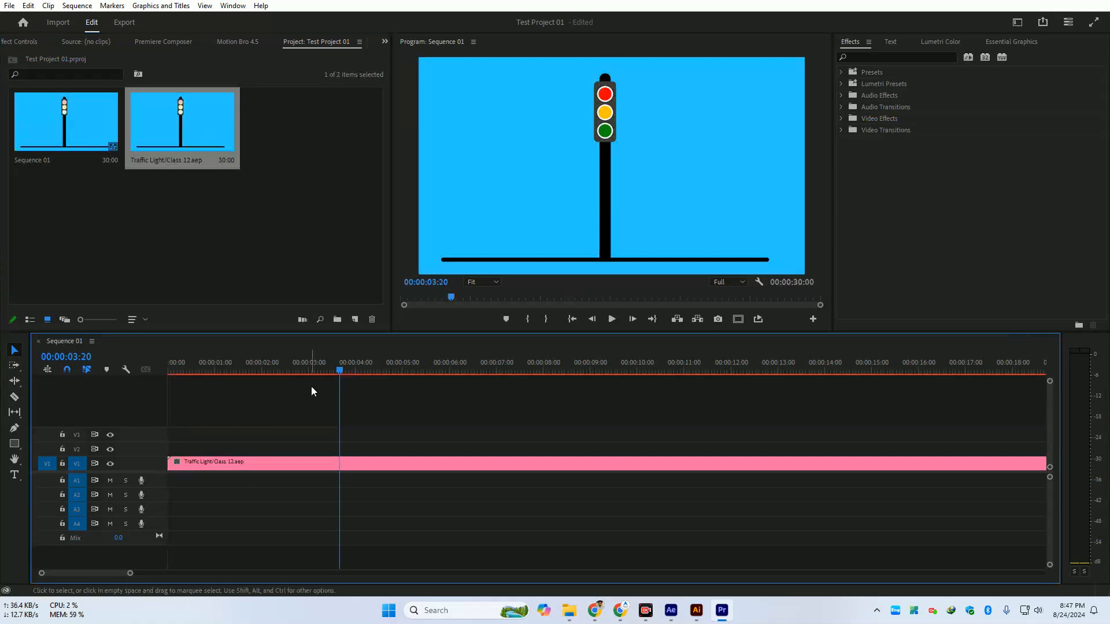
pyautogui.moveTo(352, 363); pyautogui.dragTo(134, 394)
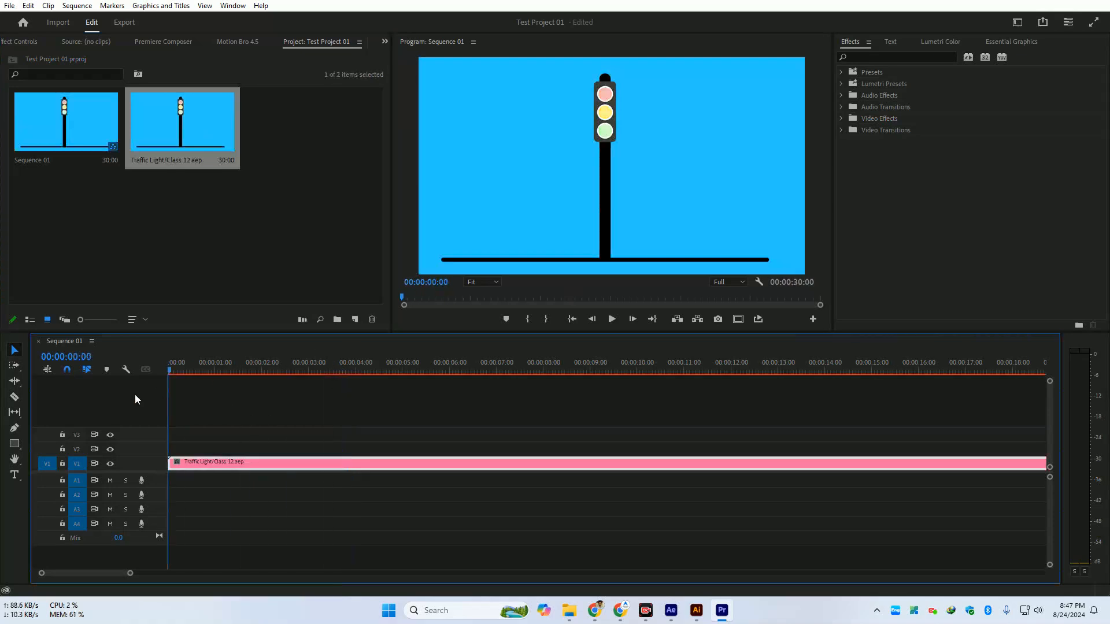
pyautogui.press('\\')
pyautogui.press('space')
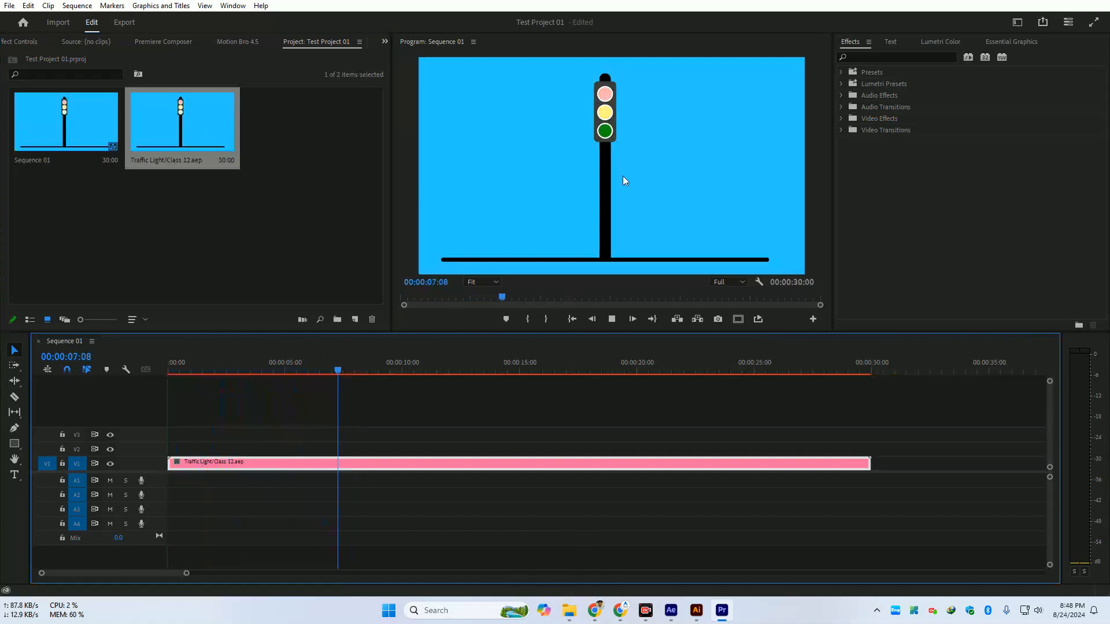
pyautogui.press('space')
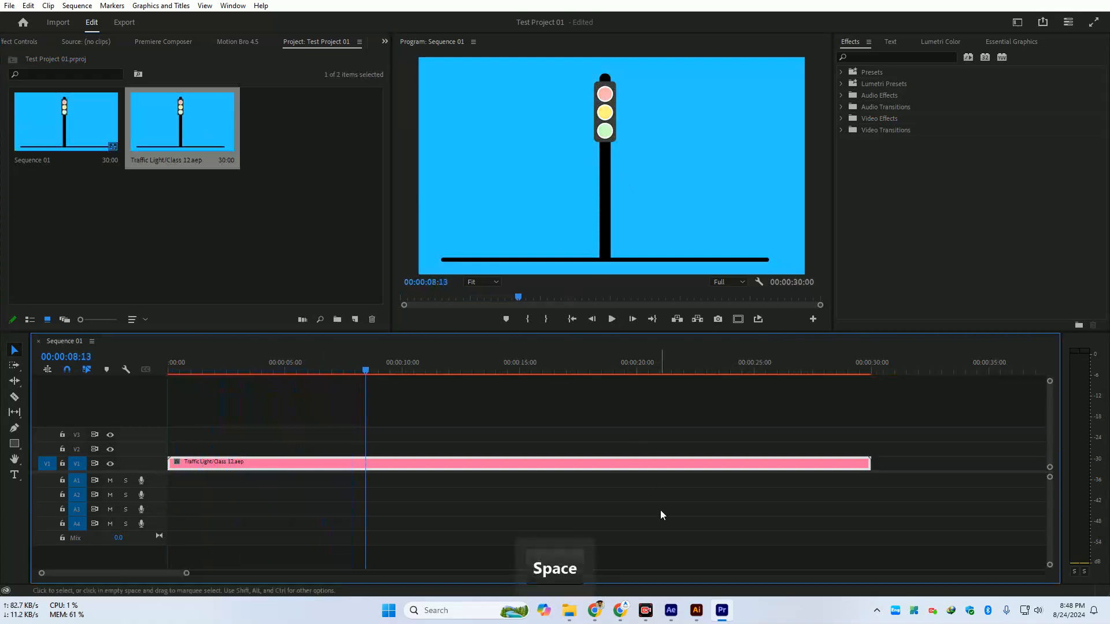
# Switch to After Effects and apply the Fill effect to the Red layer of the Traffic Light composition
pyautogui.click(671, 610)
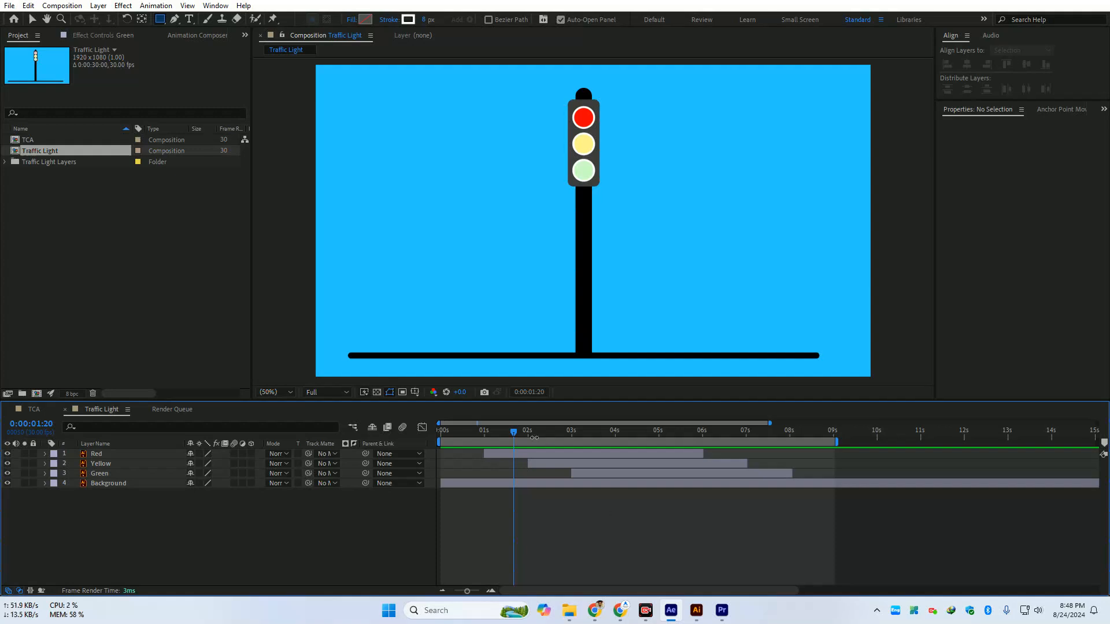
pyautogui.press('space')
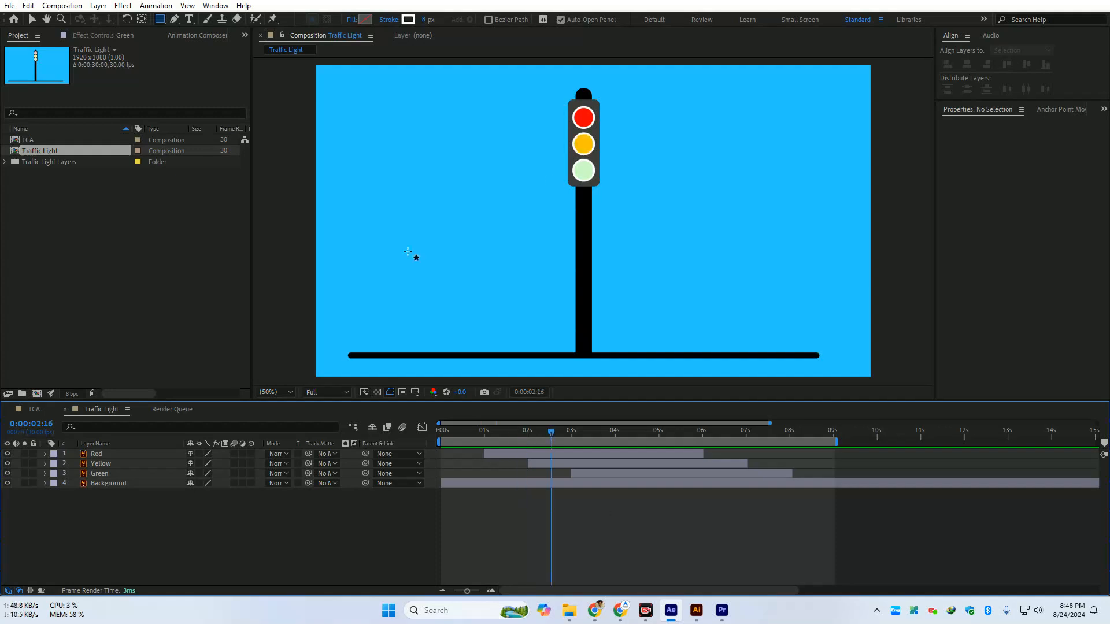
pyautogui.click(128, 454)
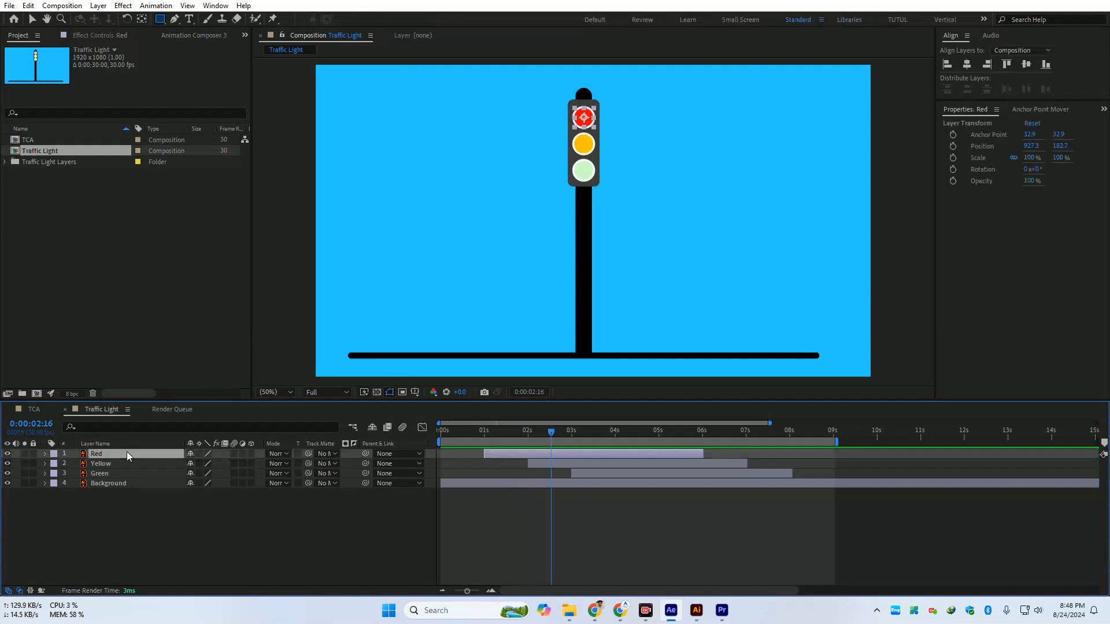
pyautogui.hotkey('ctrl', 'space')
pyautogui.press('f')
pyautogui.press('u')
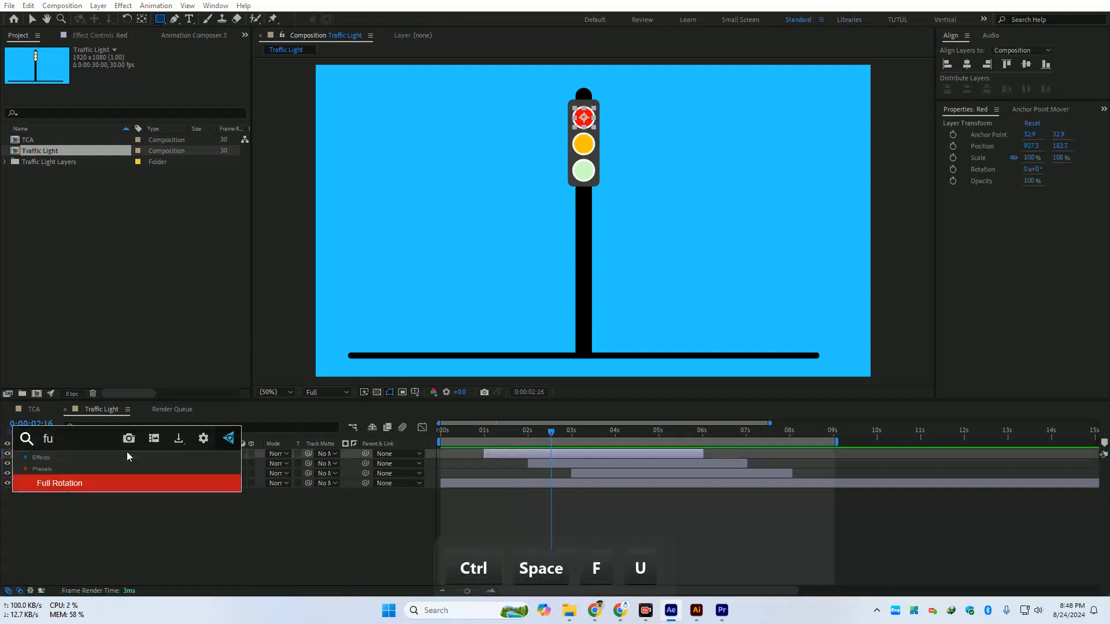
pyautogui.press('BackSpace')
pyautogui.write('il')
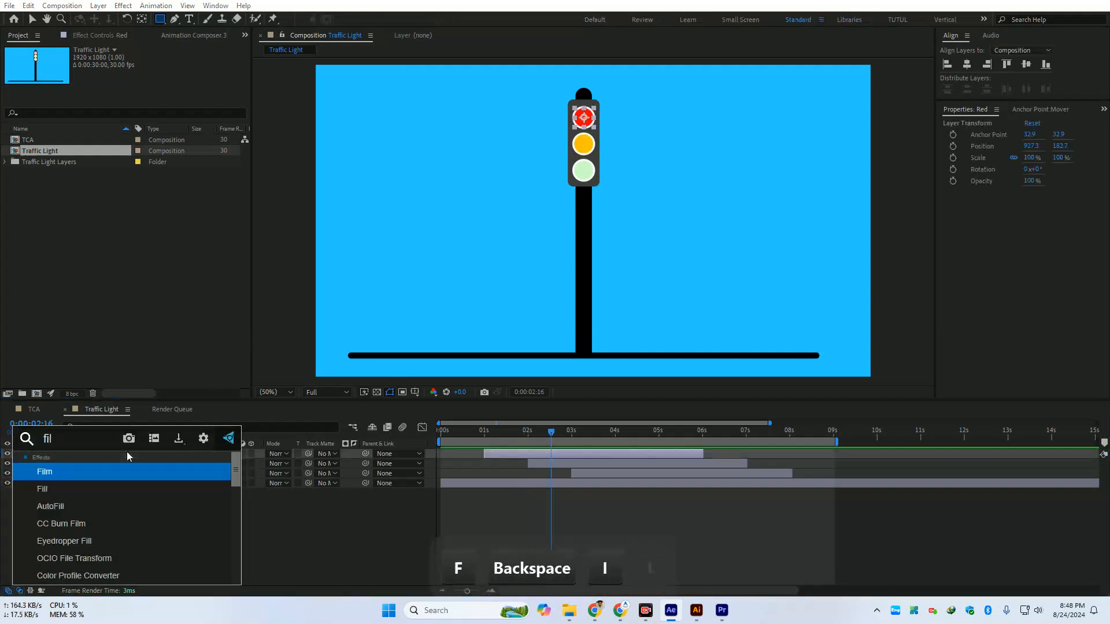
pyautogui.press('Down')
pyautogui.press('Return')
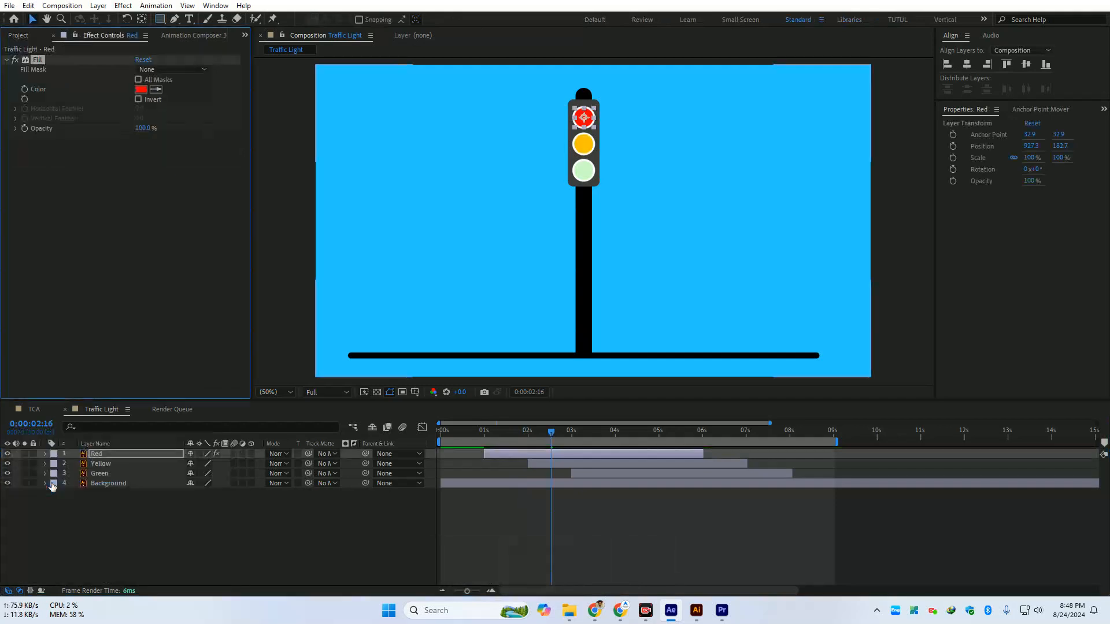
# Set the Red layer's Fill colour to blue 0024FF and save the After Effects project
pyautogui.click(140, 89)
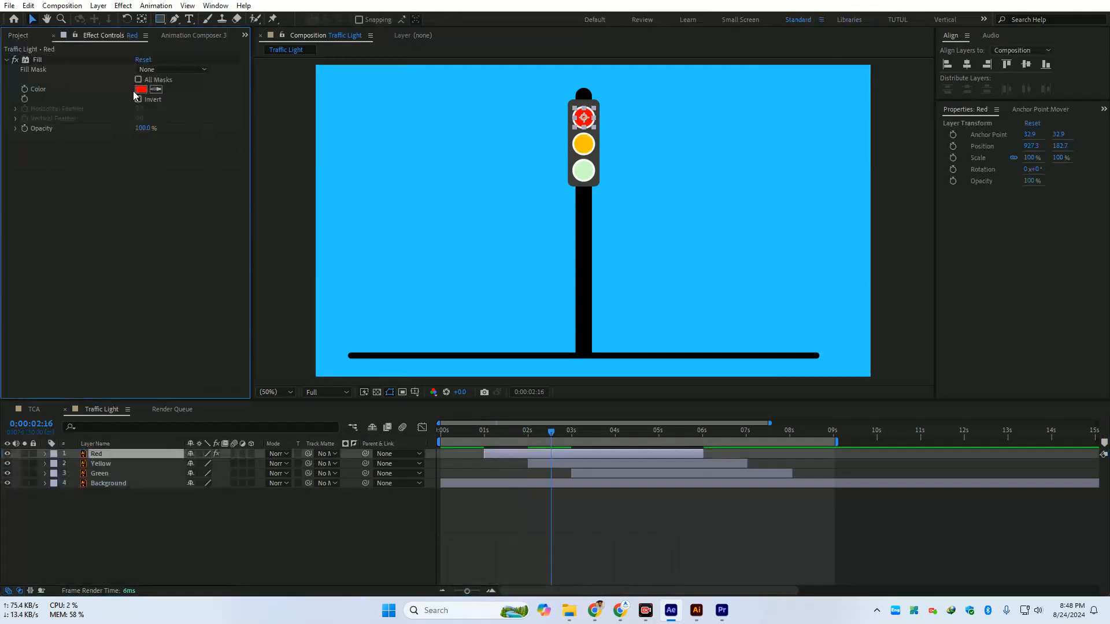
pyautogui.click(682, 418)
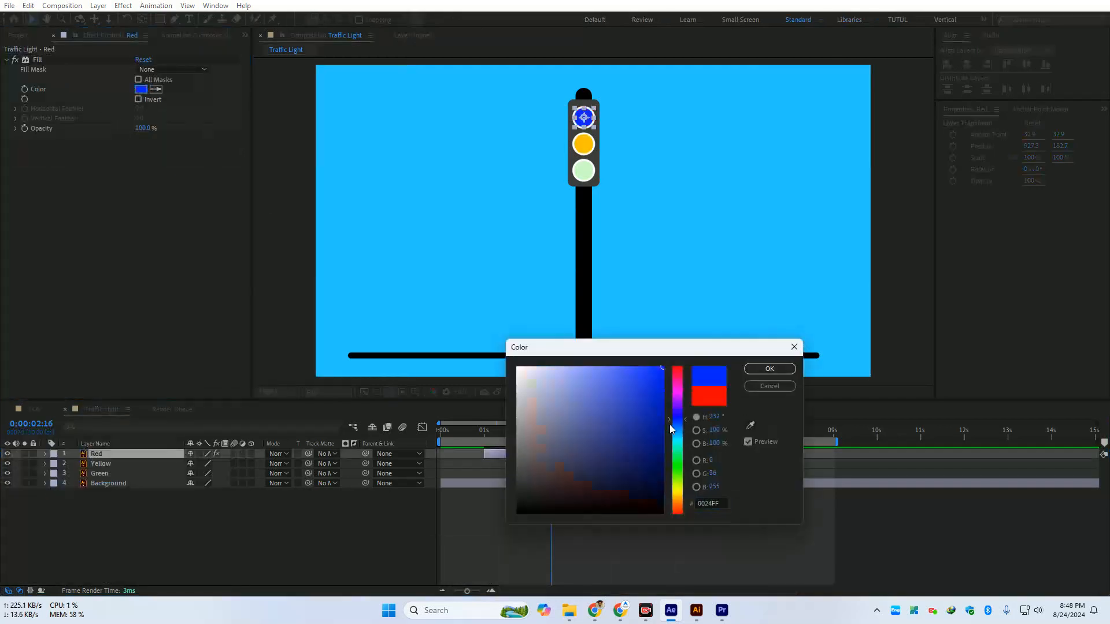
pyautogui.click(770, 369)
pyautogui.click(386, 544)
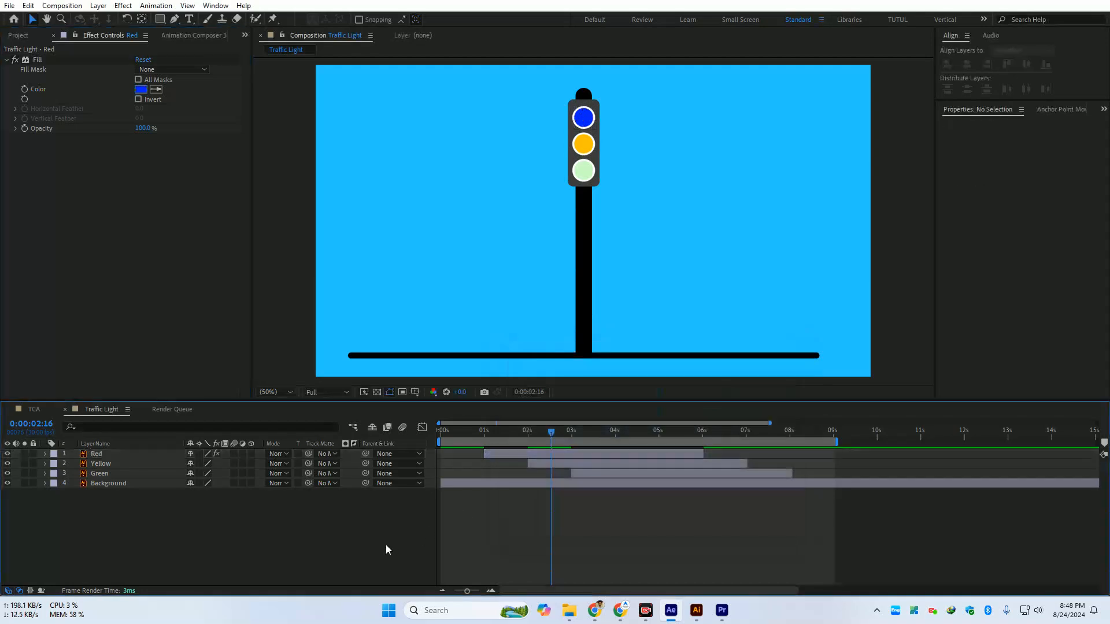
pyautogui.hotkey('ctrl', 's')
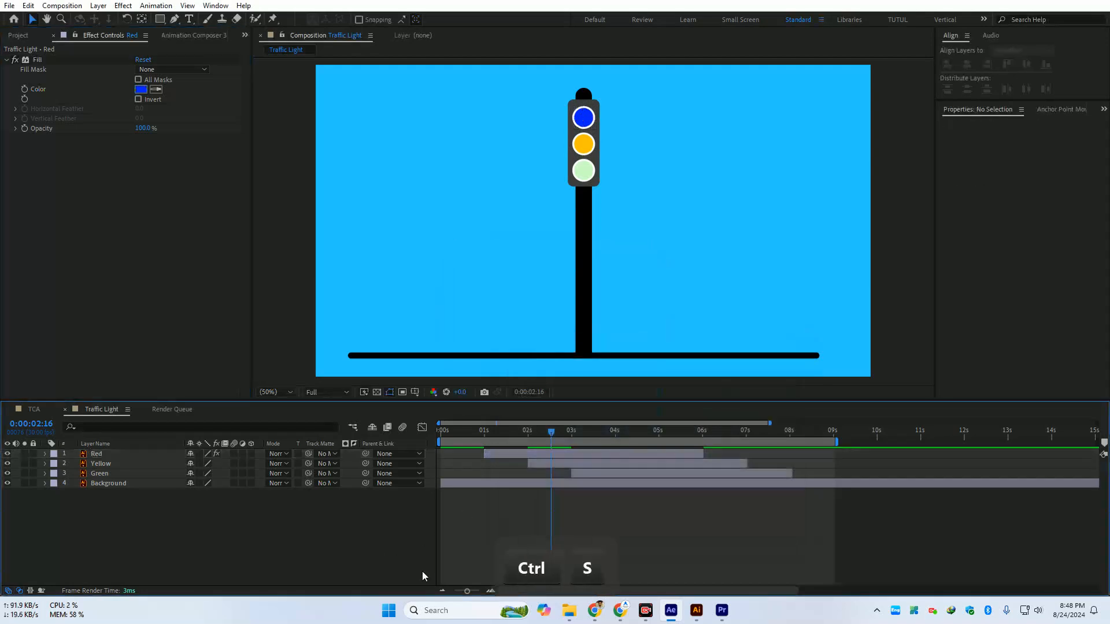
# Return to Premiere Pro and check the top light's colour in the linked clip at 00:00:04:28, comparing it with After Effects
pyautogui.click(721, 610)
pyautogui.moveTo(360, 363); pyautogui.dragTo(283, 402)
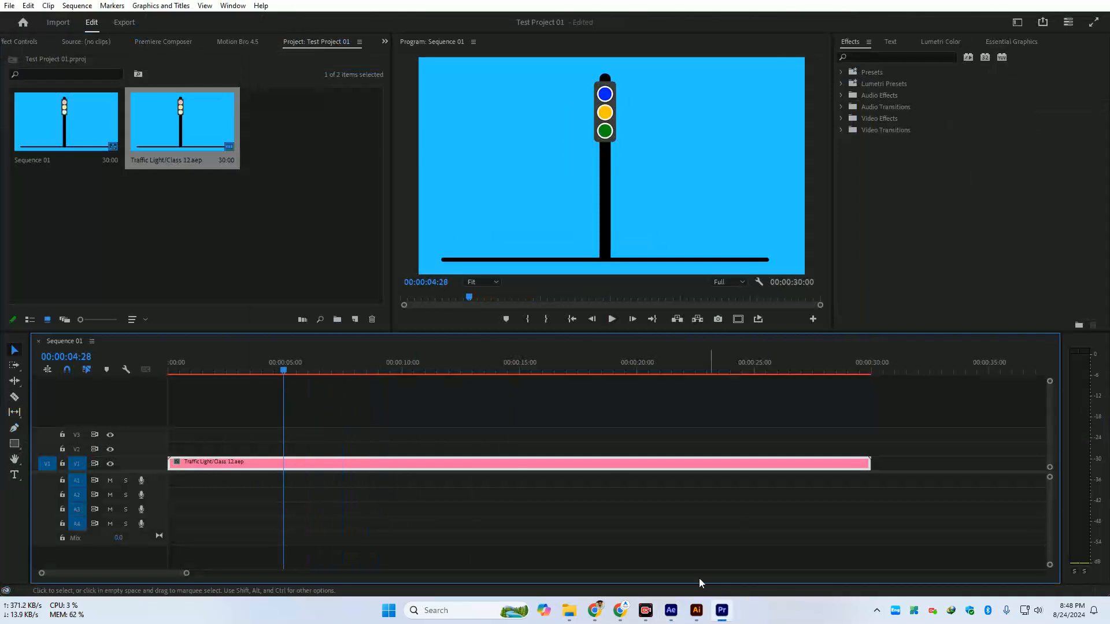
pyautogui.click(670, 610)
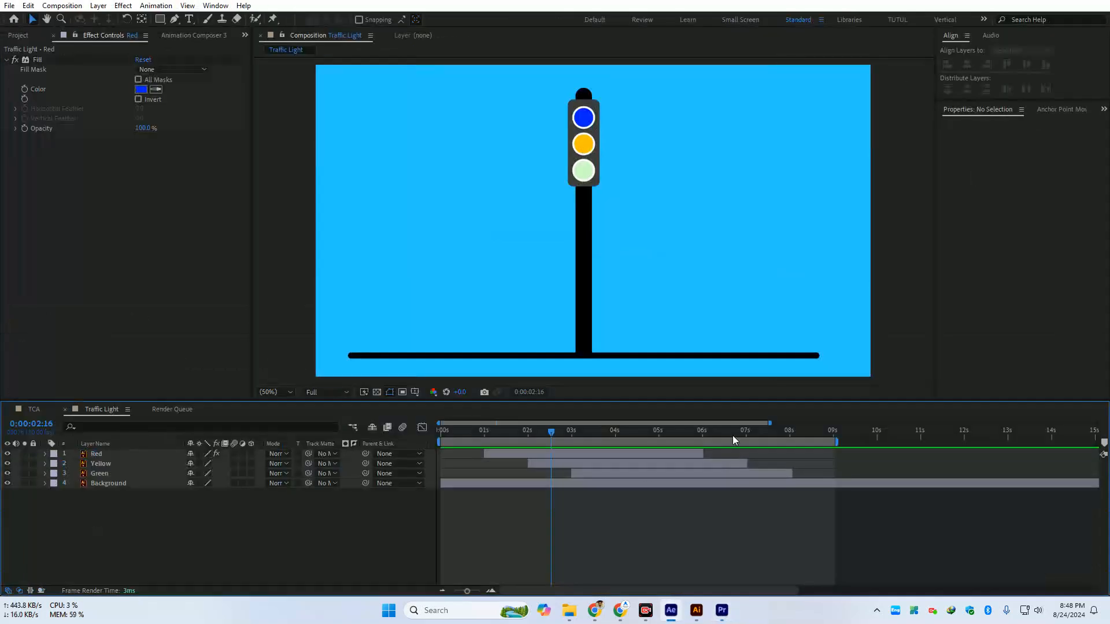
pyautogui.click(730, 616)
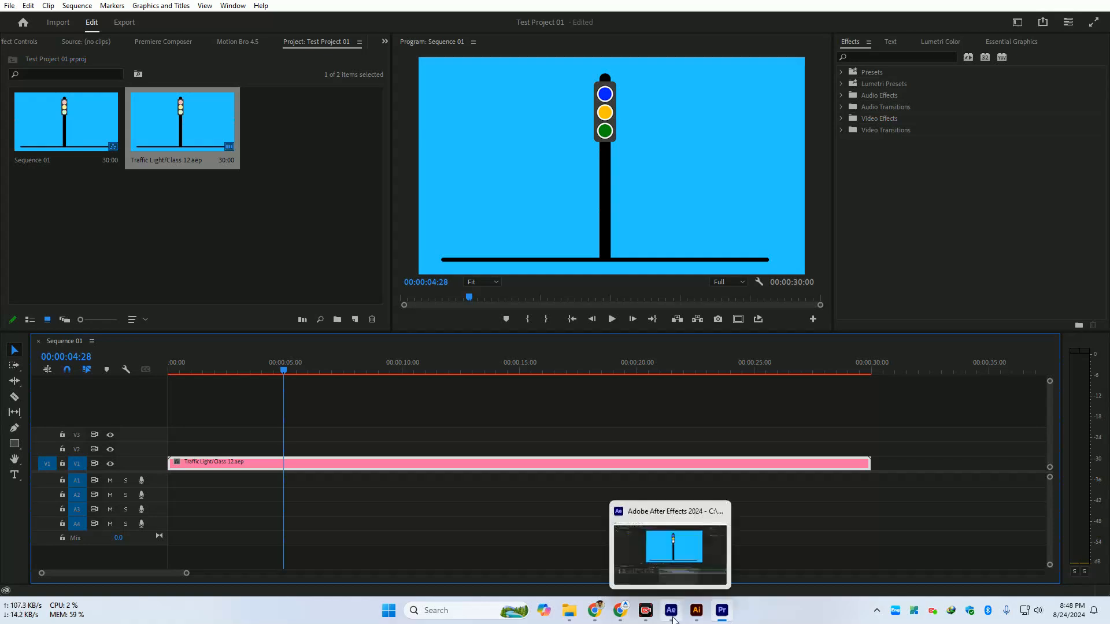
pyautogui.moveTo(696, 615)
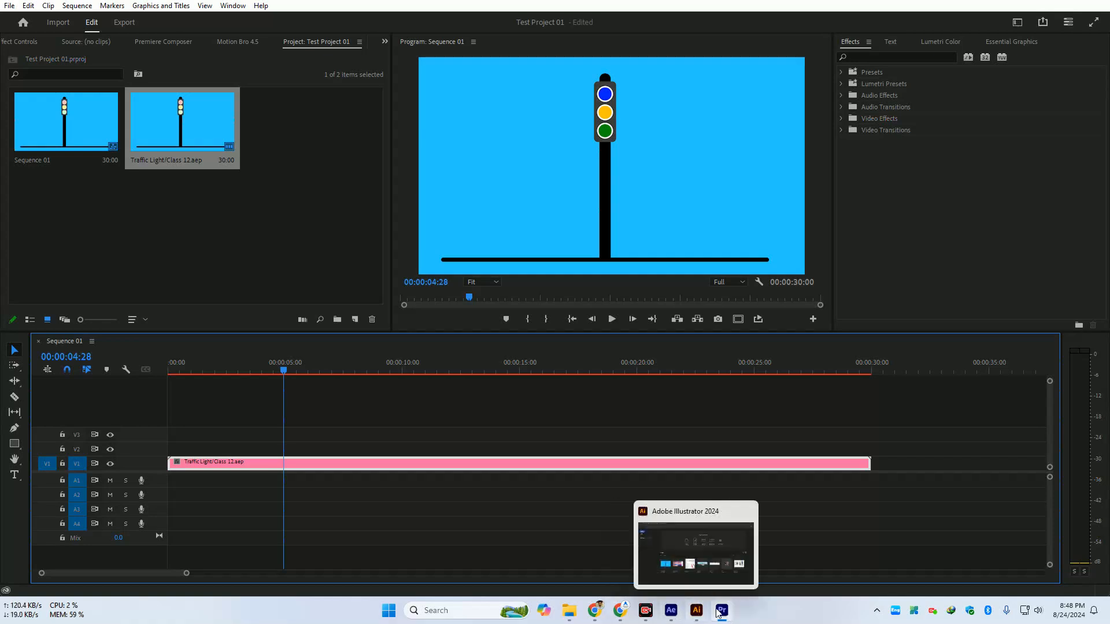
pyautogui.click(309, 603)
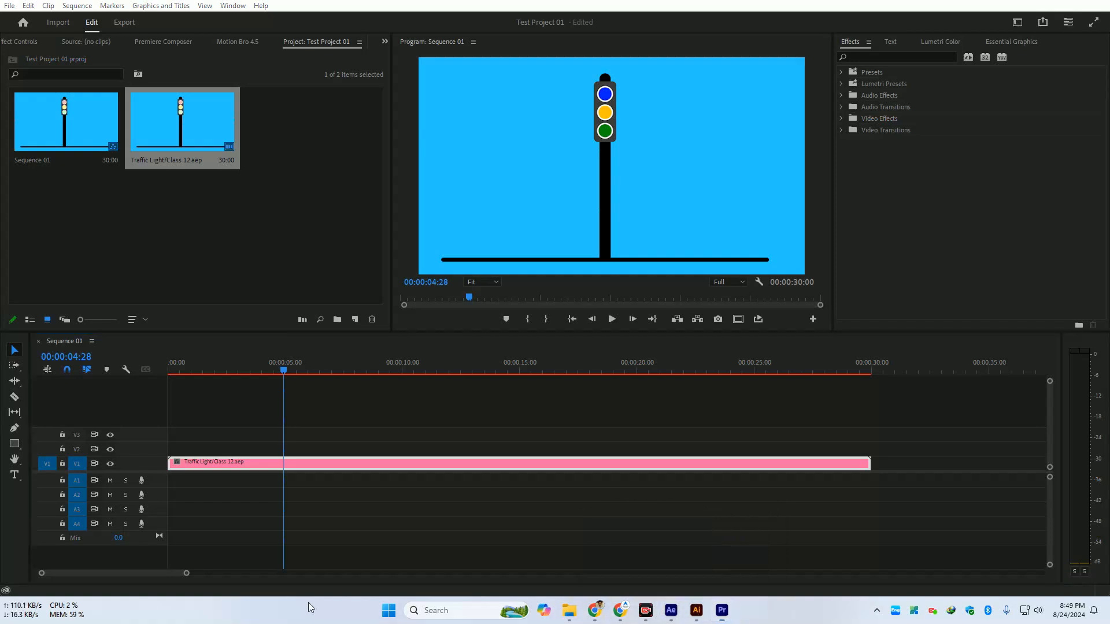
# Check system performance in Task Manager, sort the running processes by memory use, and close it
pyautogui.hotkey('ctrl', 'shift', 'Escape')
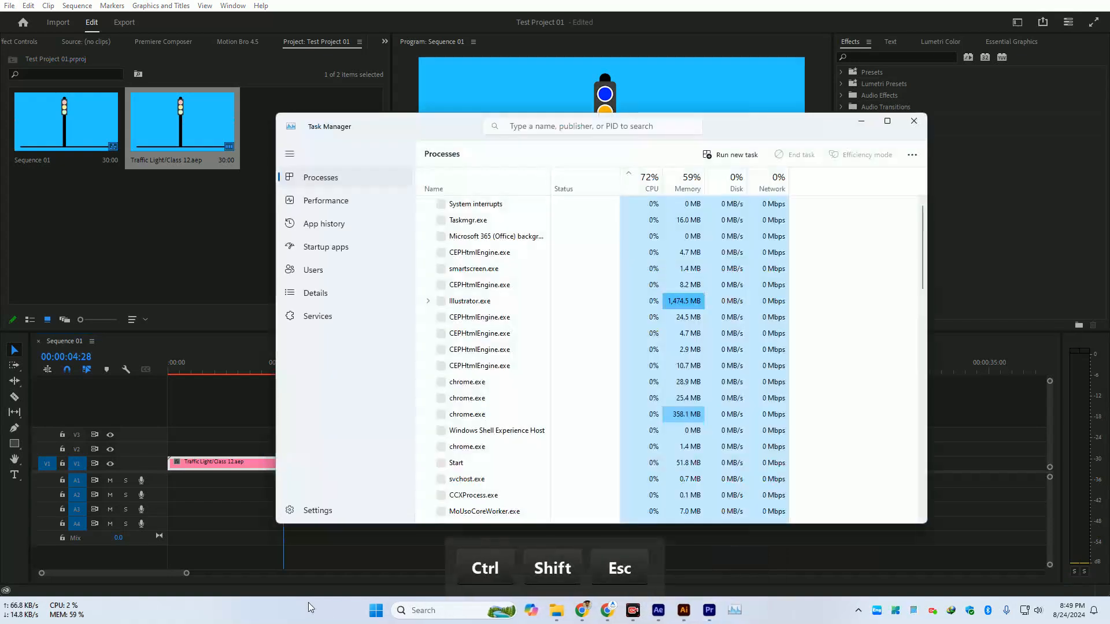
pyautogui.click(353, 200)
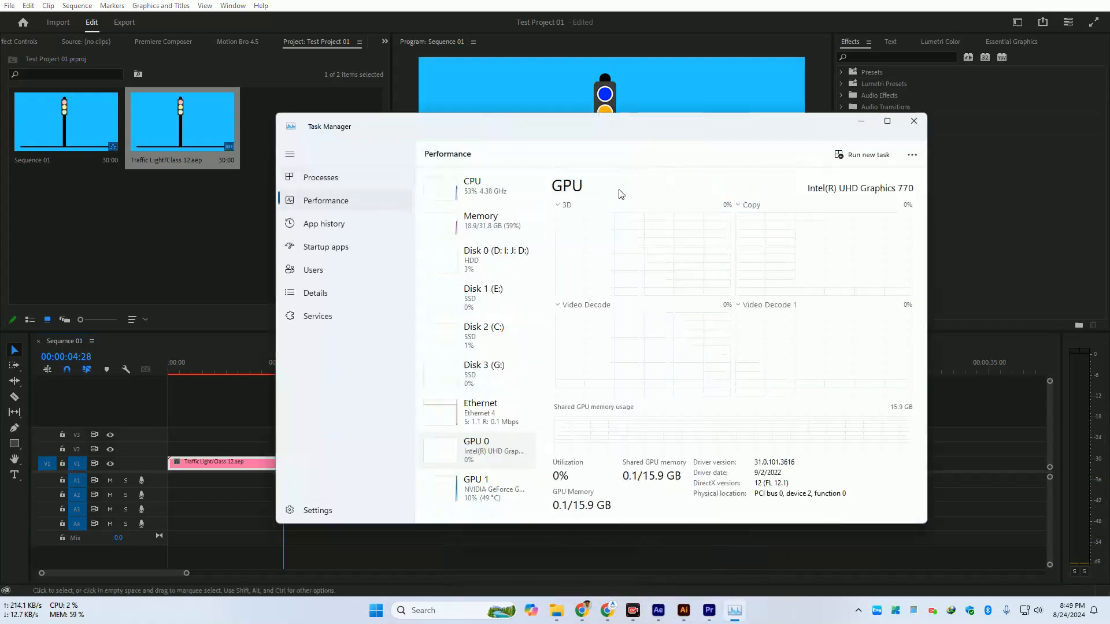
pyautogui.click(350, 180)
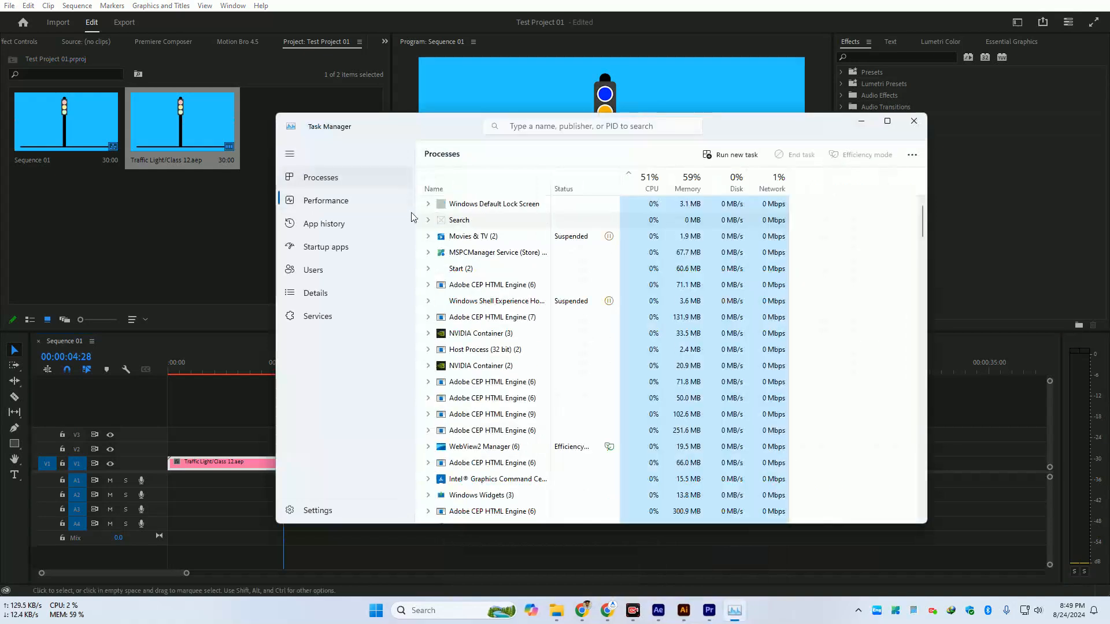
pyautogui.click(688, 184)
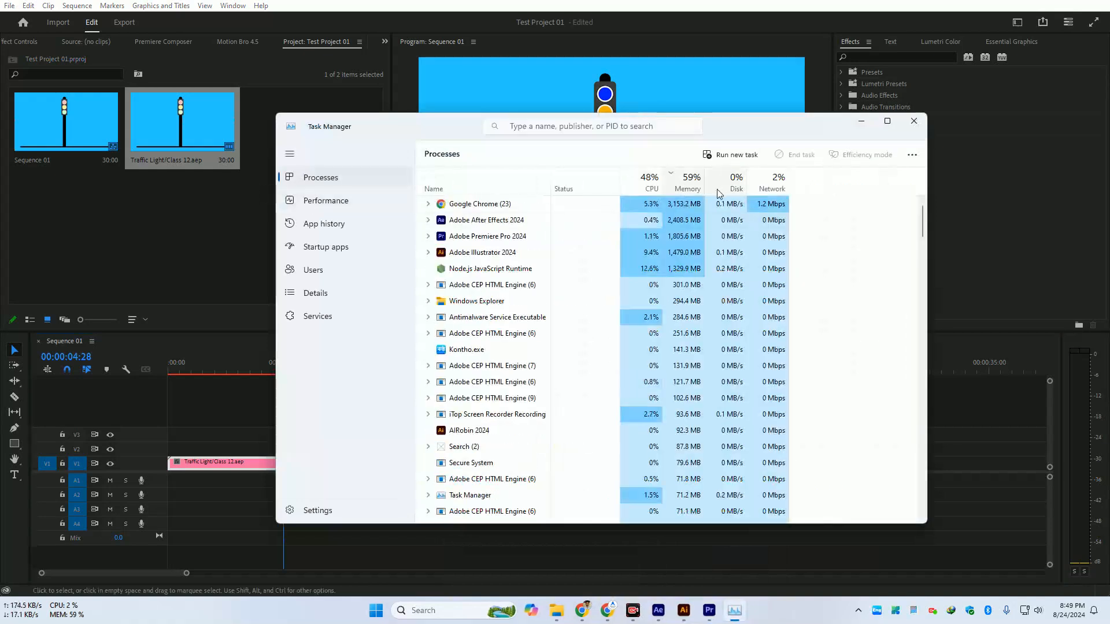
pyautogui.click(907, 126)
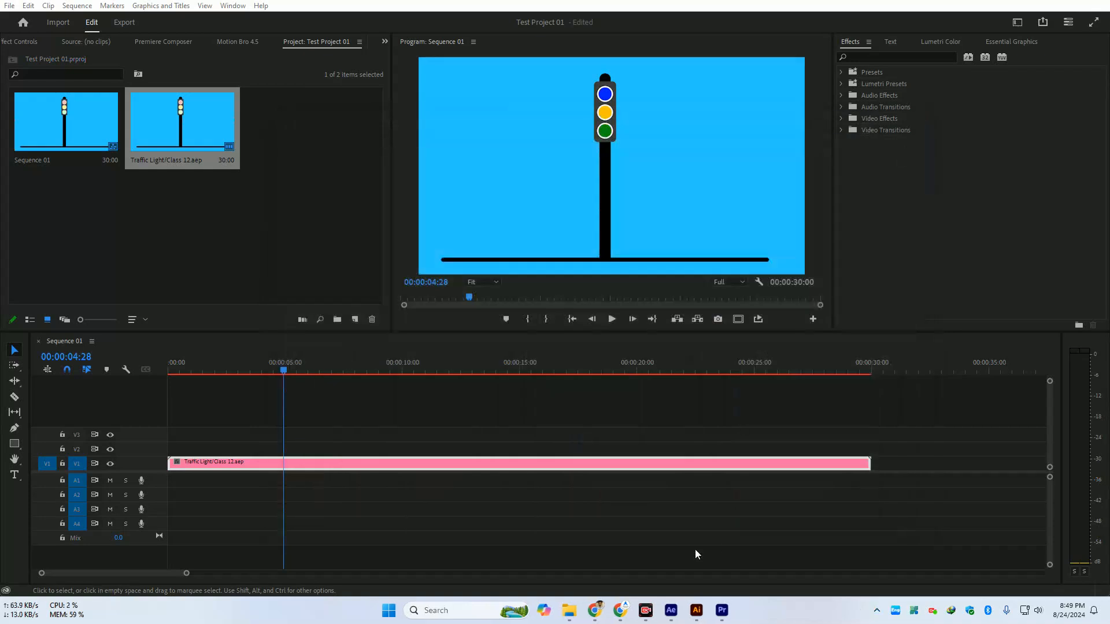
# Scrub through the Traffic Light animation in the Premiere Pro sequence and the After Effects composition, and return to Premiere Pro
pyautogui.click(251, 242)
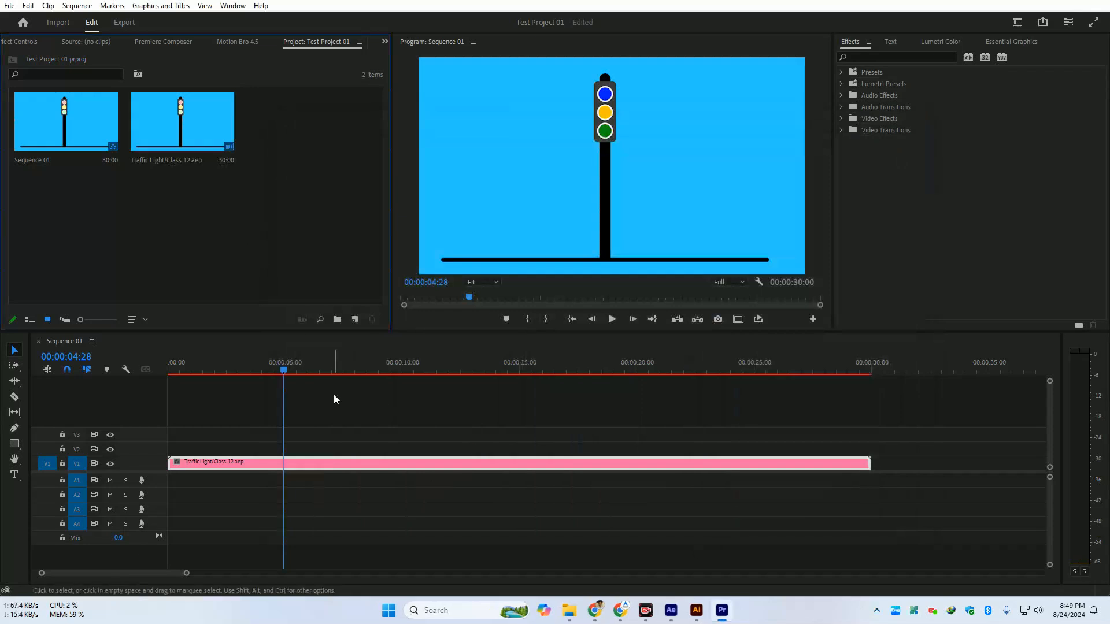
pyautogui.moveTo(288, 369); pyautogui.dragTo(508, 399)
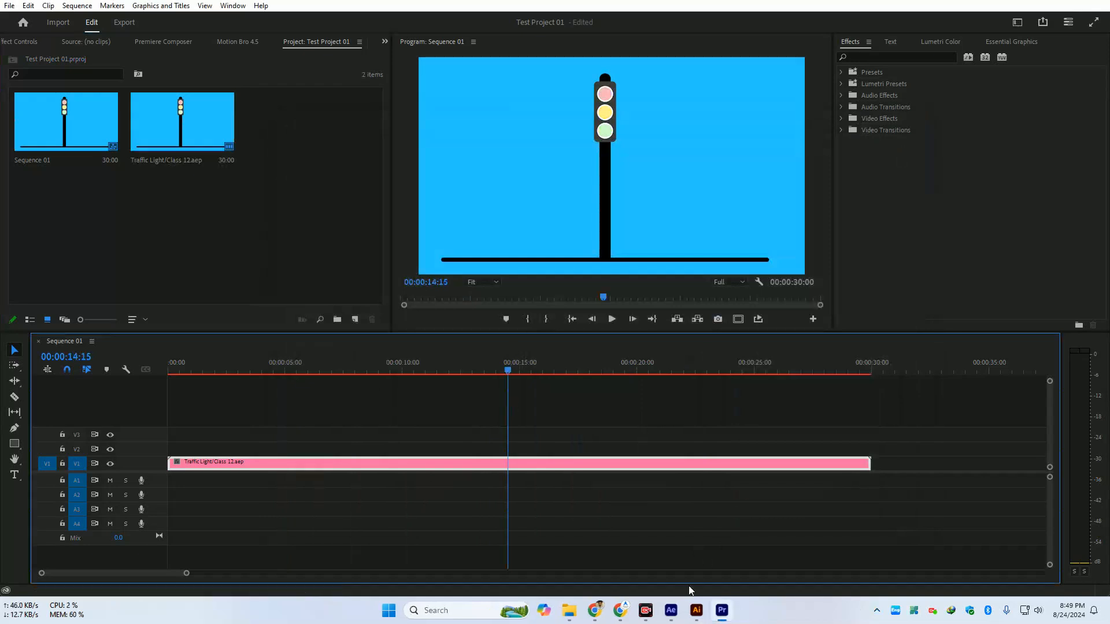
pyautogui.moveTo(670, 610)
pyautogui.click(671, 550)
pyautogui.moveTo(560, 431); pyautogui.dragTo(698, 436)
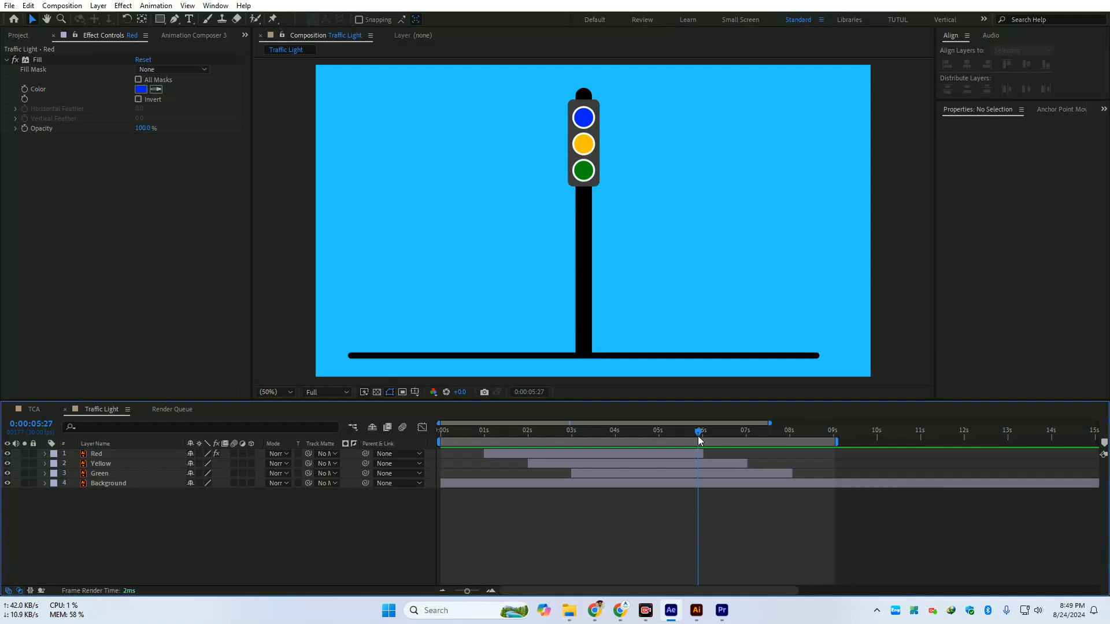
pyautogui.moveTo(698, 440); pyautogui.dragTo(408, 477)
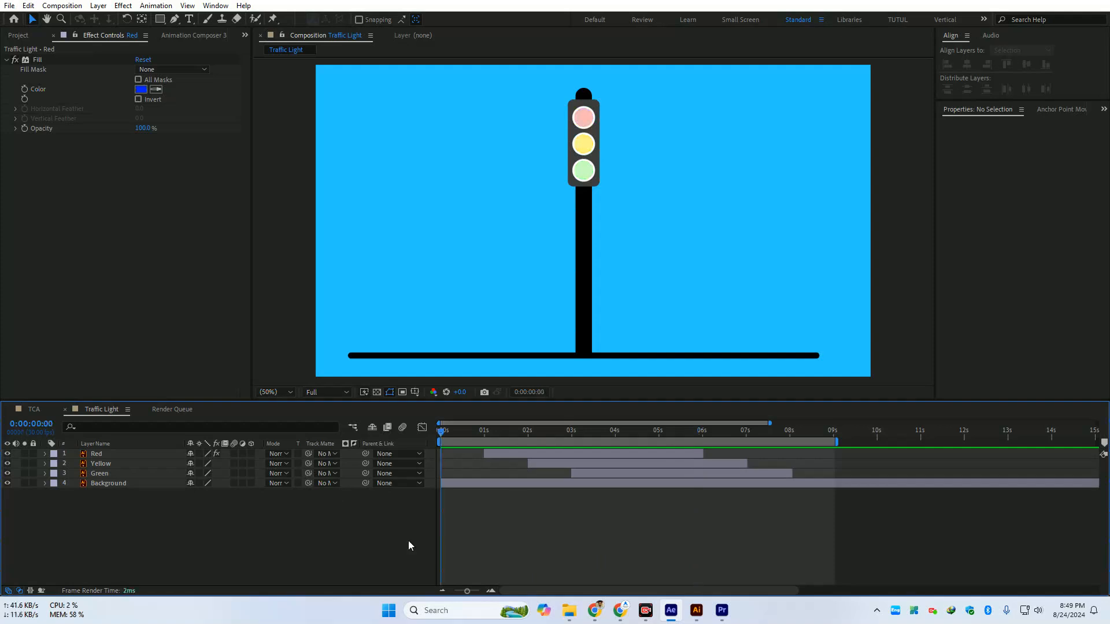
pyautogui.click(716, 616)
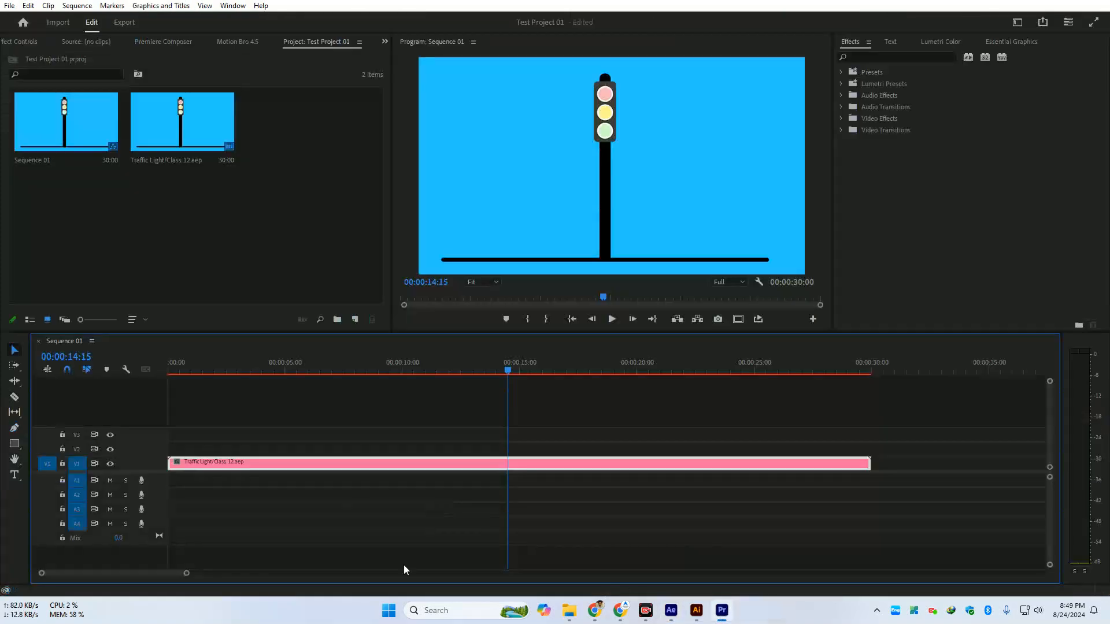
# Draw a rectangle graphic in the middle of the frame at 00:00:30:04, after the Traffic Light clip, and delete it from the timeline
pyautogui.click(16, 443)
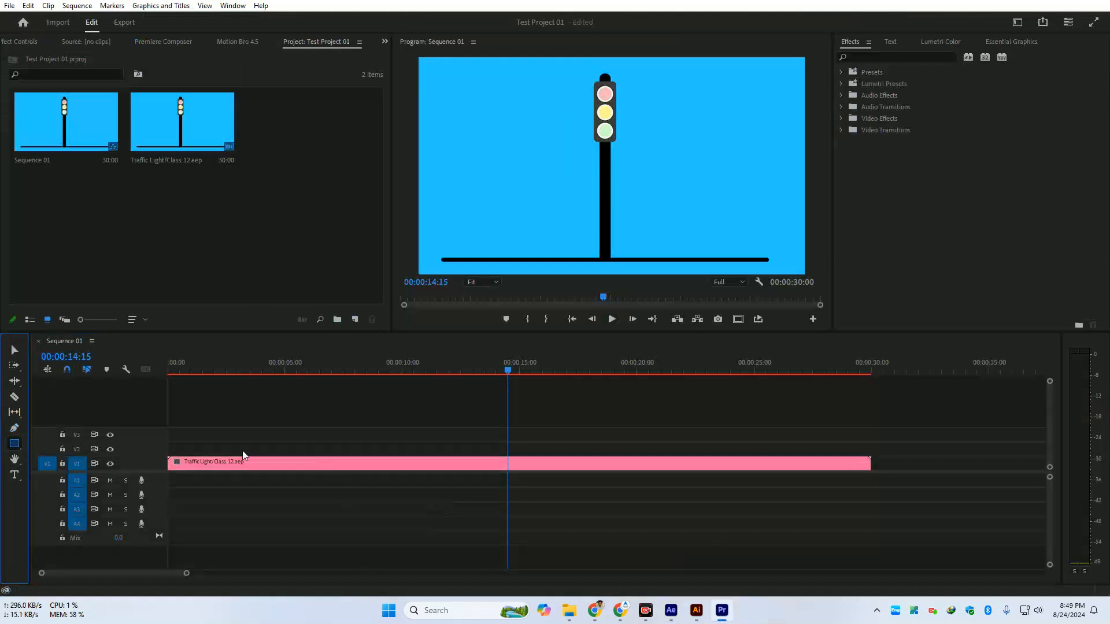
pyautogui.moveTo(806, 369); pyautogui.dragTo(875, 376)
pyautogui.press('-')
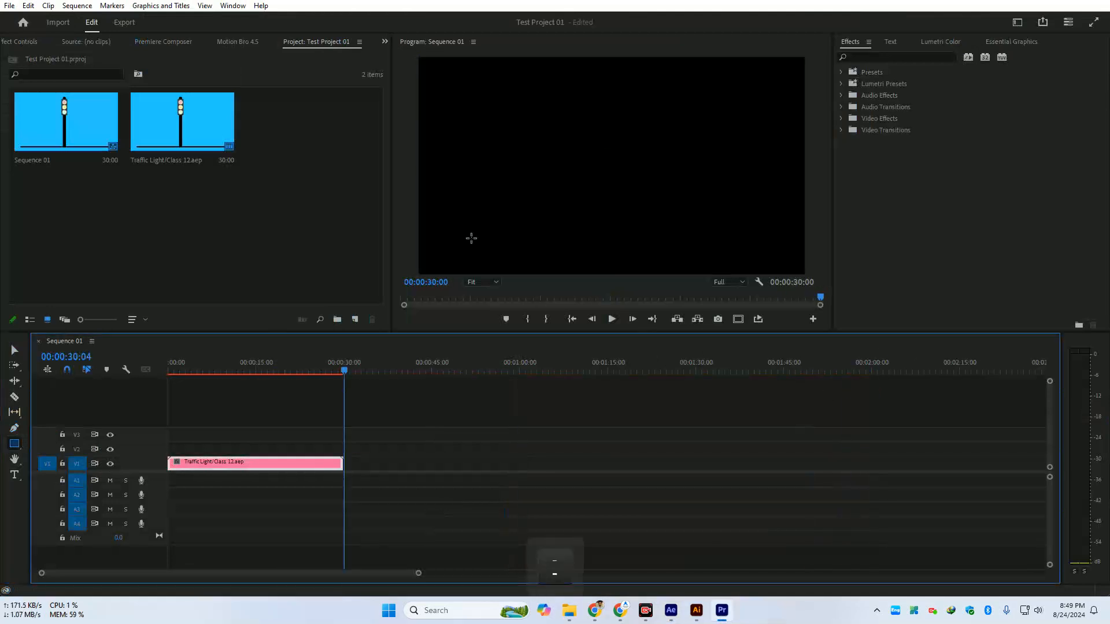
pyautogui.press('=')
pyautogui.moveTo(572, 138)
pyautogui.mouseDown()
pyautogui.moveTo(642, 198)
pyautogui.moveTo(677, 207)
pyautogui.mouseUp()
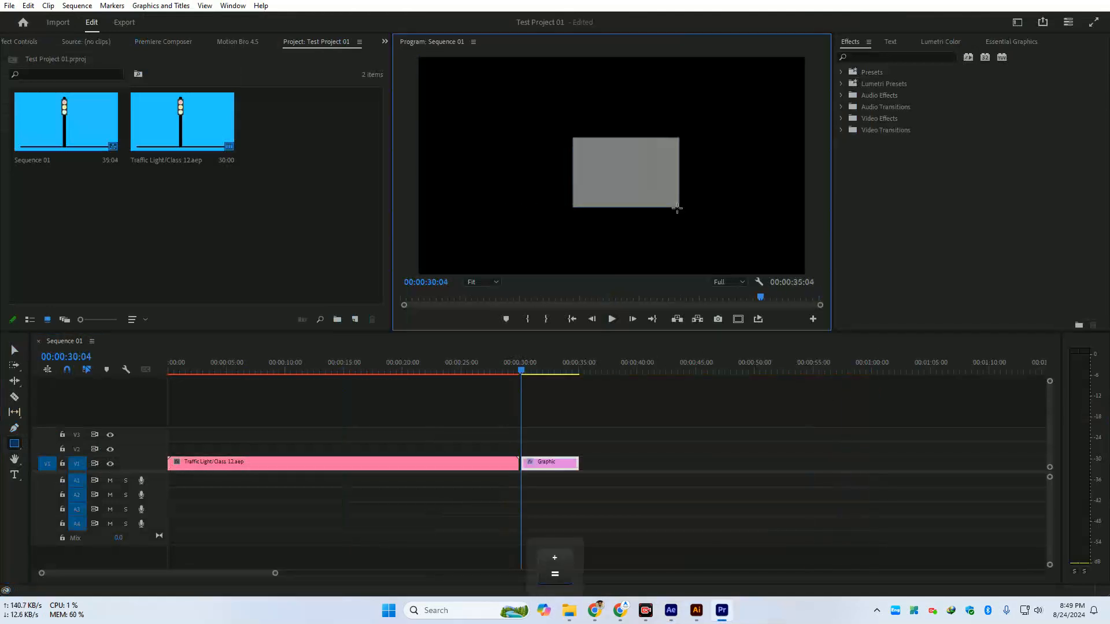
pyautogui.click(542, 364)
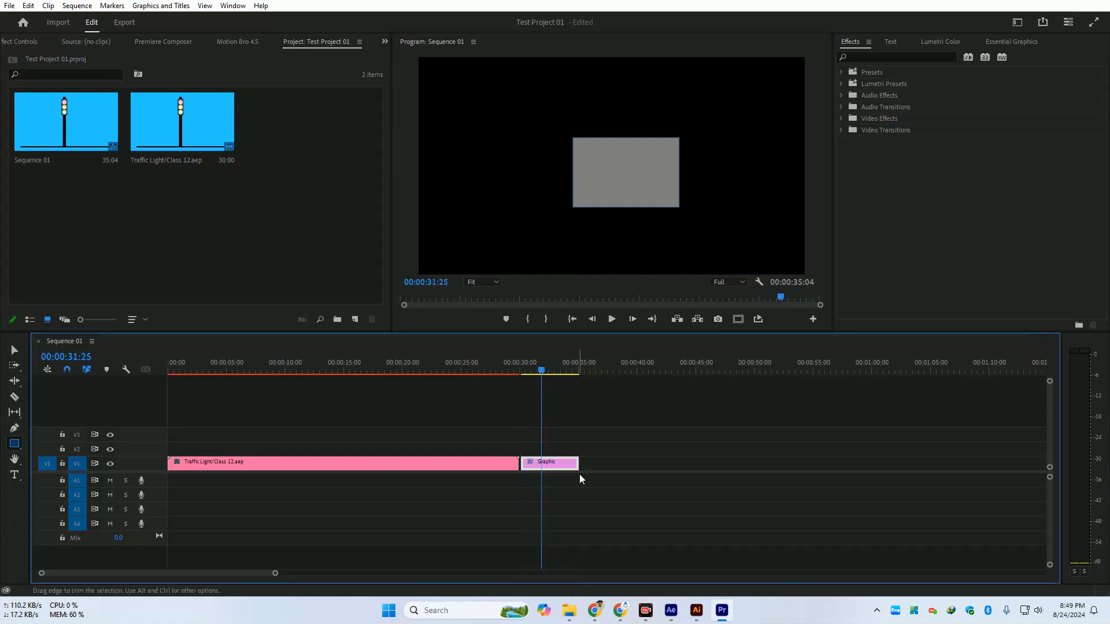
pyautogui.click(549, 467)
pyautogui.press('Delete')
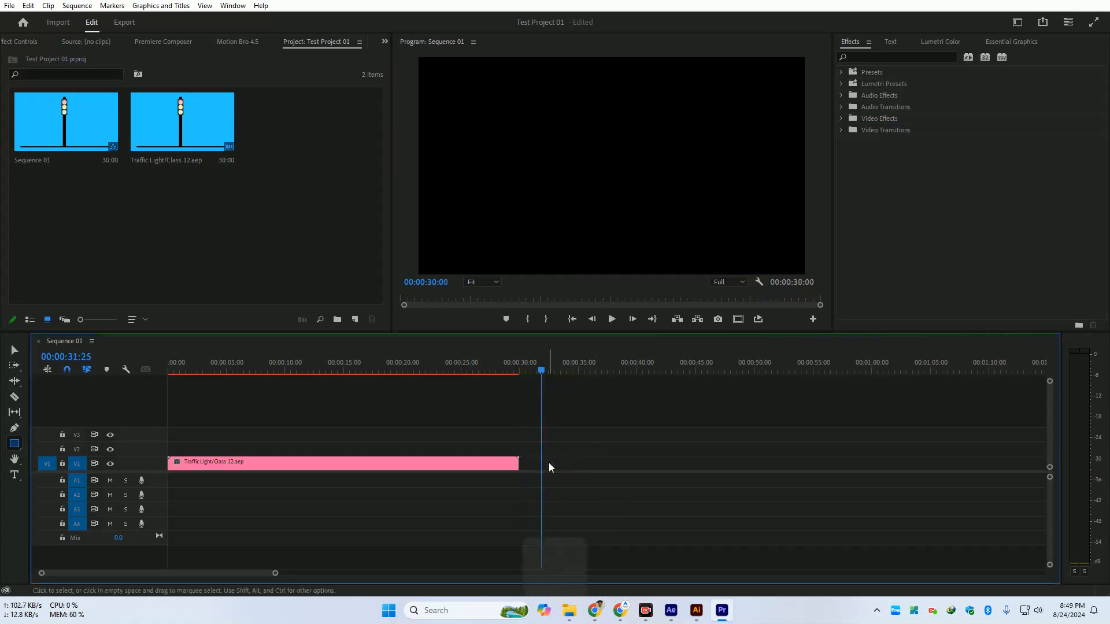
# Import 01.png from the Projects (E:) drive and place it on track V1 after the Traffic Light clip, previewing it at 00:00:35:14
pyautogui.doubleClick(320, 252)
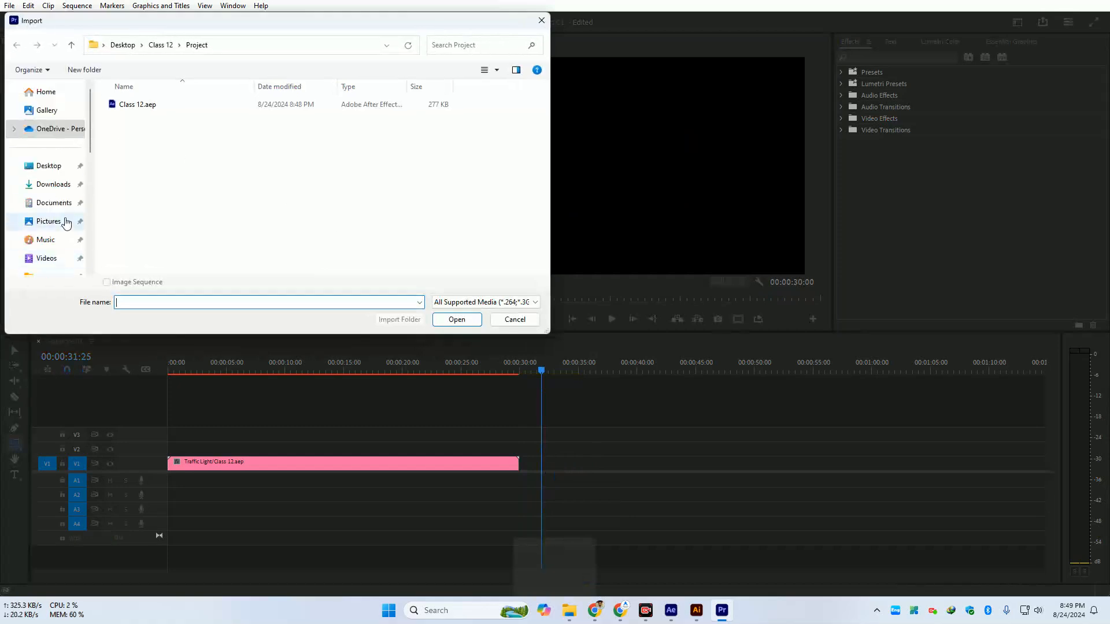
pyautogui.scroll(-5, 63, 225)
pyautogui.click(58, 218)
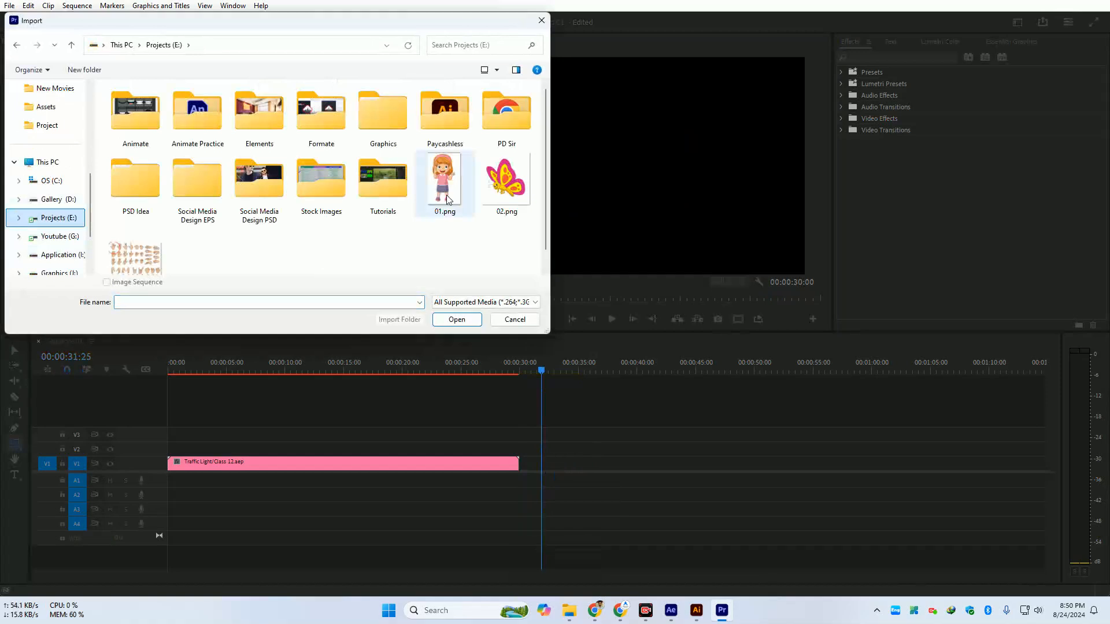
pyautogui.click(447, 199)
pyautogui.click(457, 319)
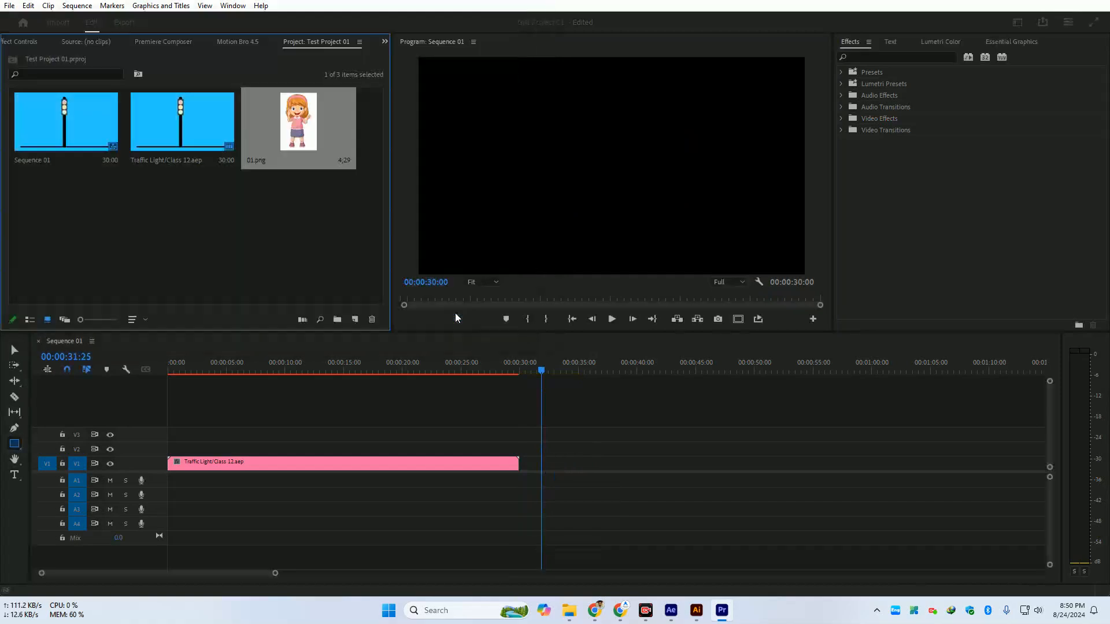
pyautogui.moveTo(308, 148); pyautogui.dragTo(566, 466)
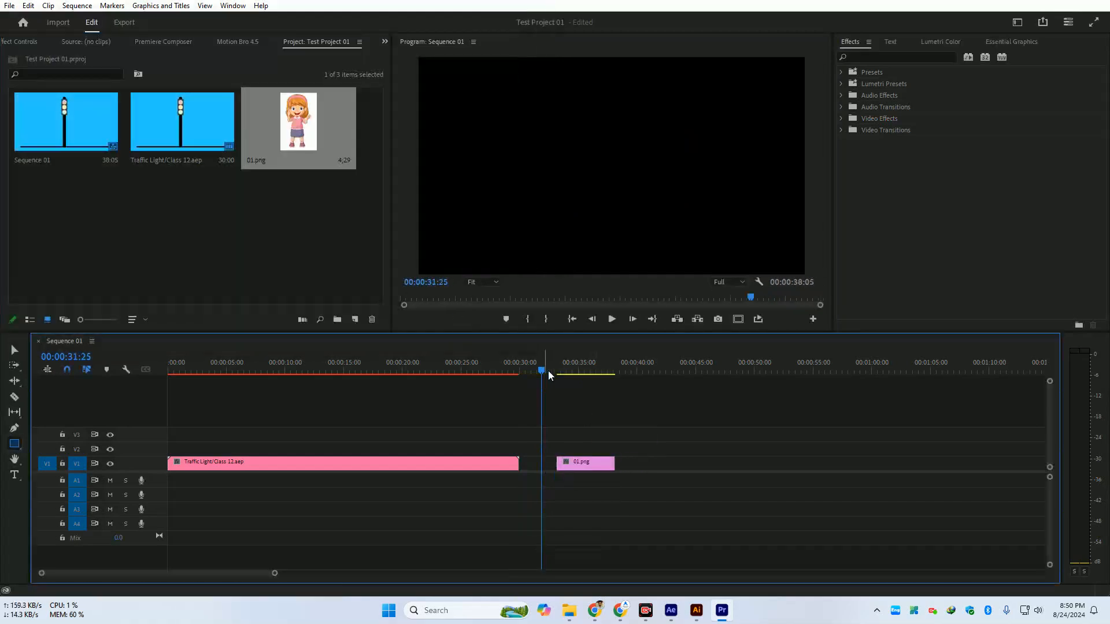
pyautogui.moveTo(548, 370); pyautogui.dragTo(585, 397)
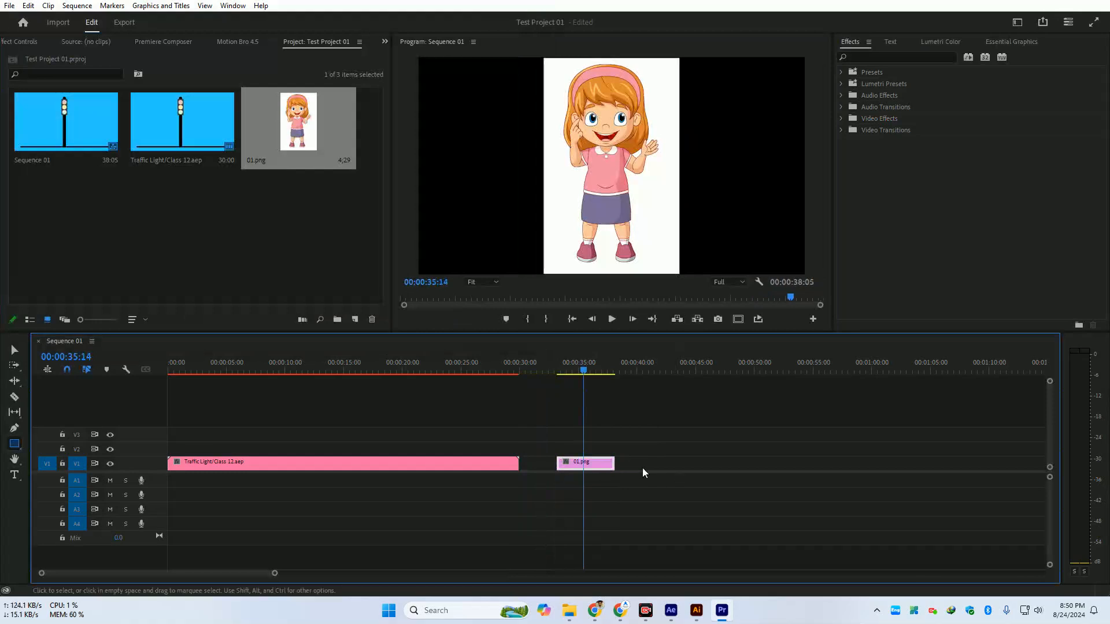
# Replace the 01.png clip in the timeline with a linked After Effects composition
pyautogui.rightClick(604, 466)
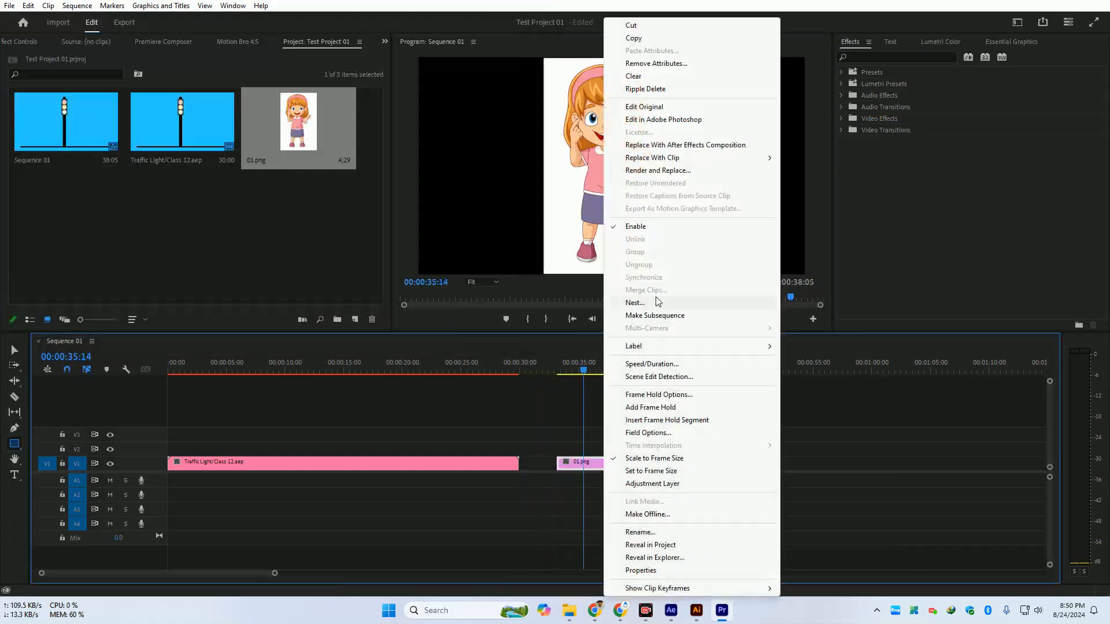
pyautogui.click(723, 146)
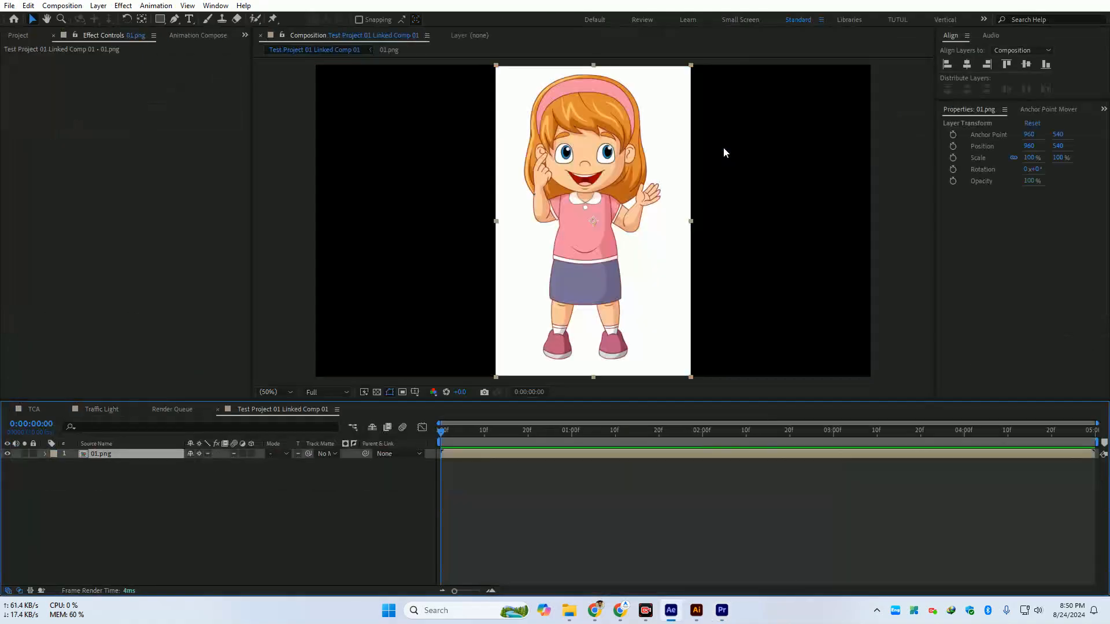
pyautogui.moveTo(441, 430); pyautogui.dragTo(424, 538)
pyautogui.click(317, 526)
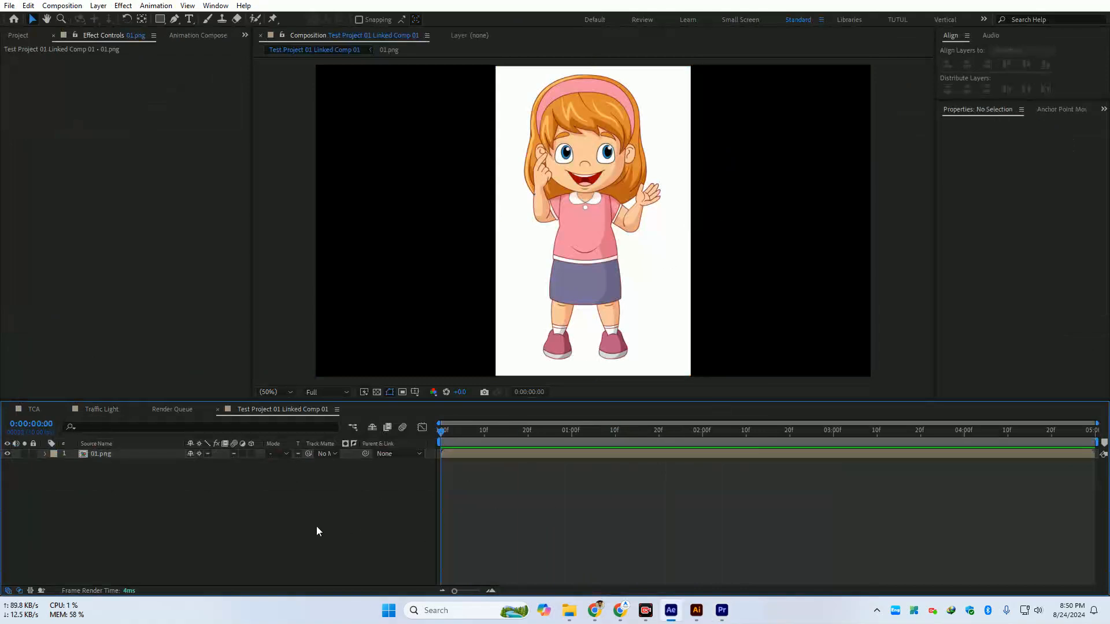
# Try to paint on the girl image with the Brush tool, and undo the layer's move
pyautogui.click(206, 19)
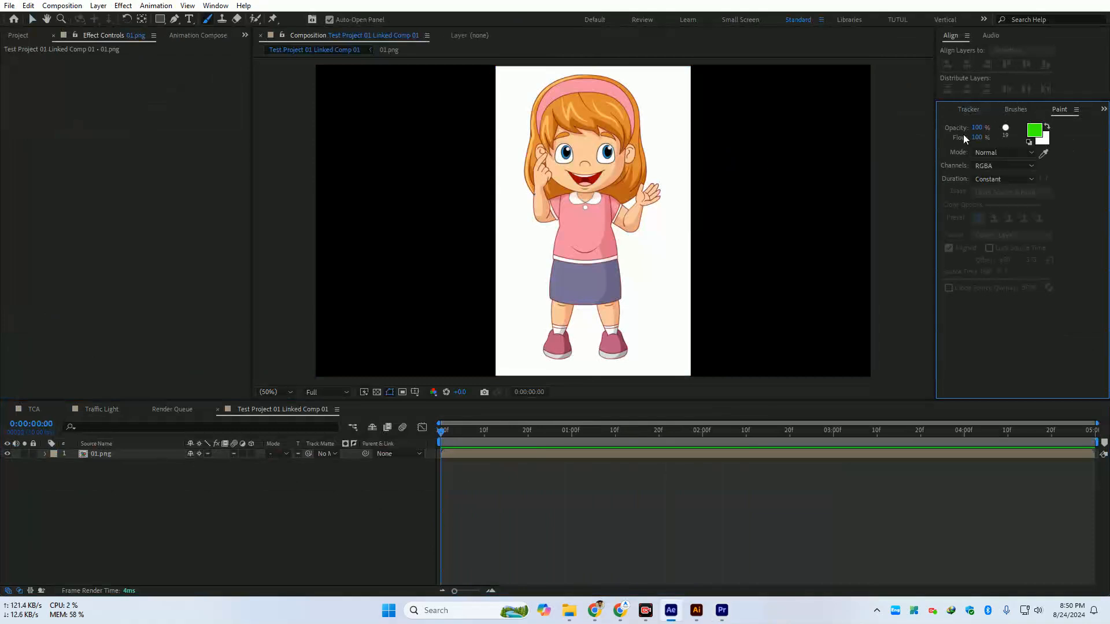
pyautogui.click(635, 129)
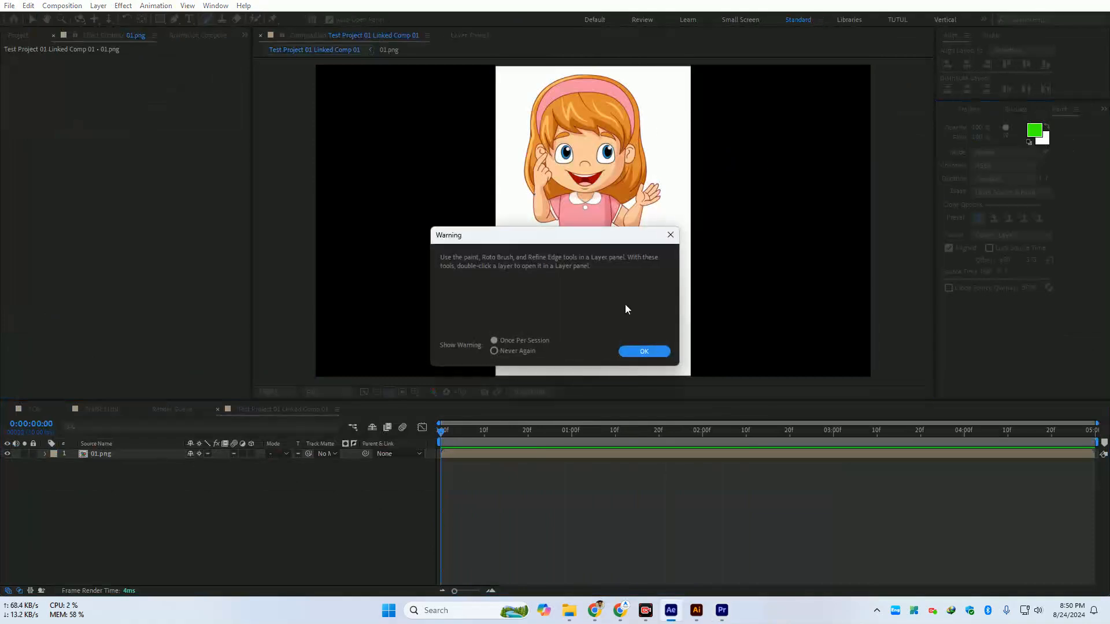
pyautogui.click(640, 354)
pyautogui.moveTo(593, 132); pyautogui.dragTo(619, 207)
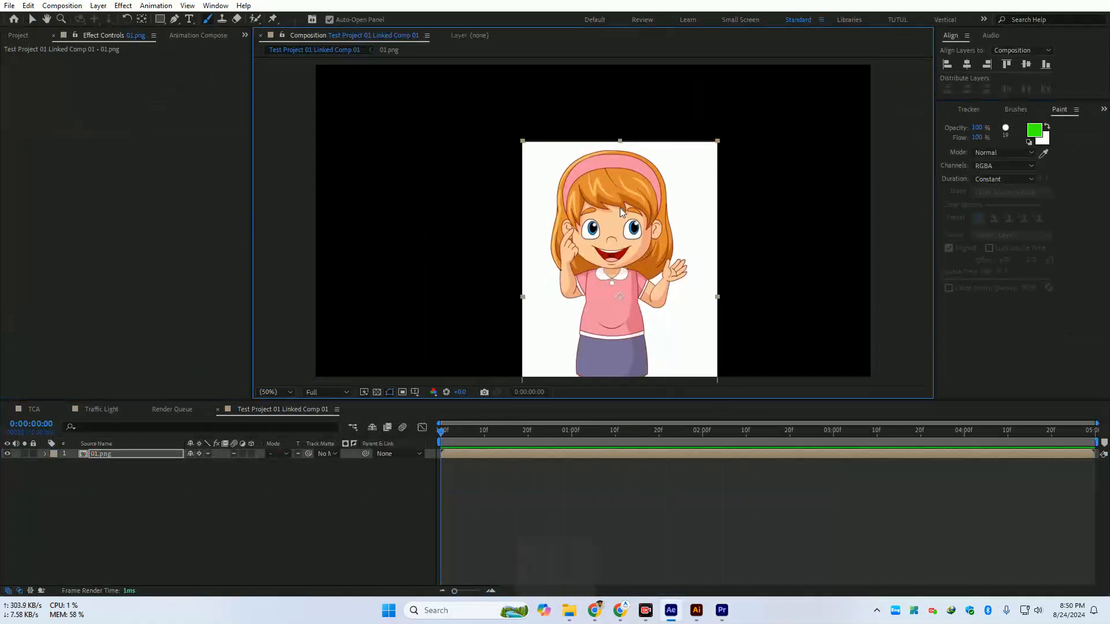
pyautogui.hotkey('ctrl', 'z')
pyautogui.click(274, 513)
pyautogui.click(151, 453)
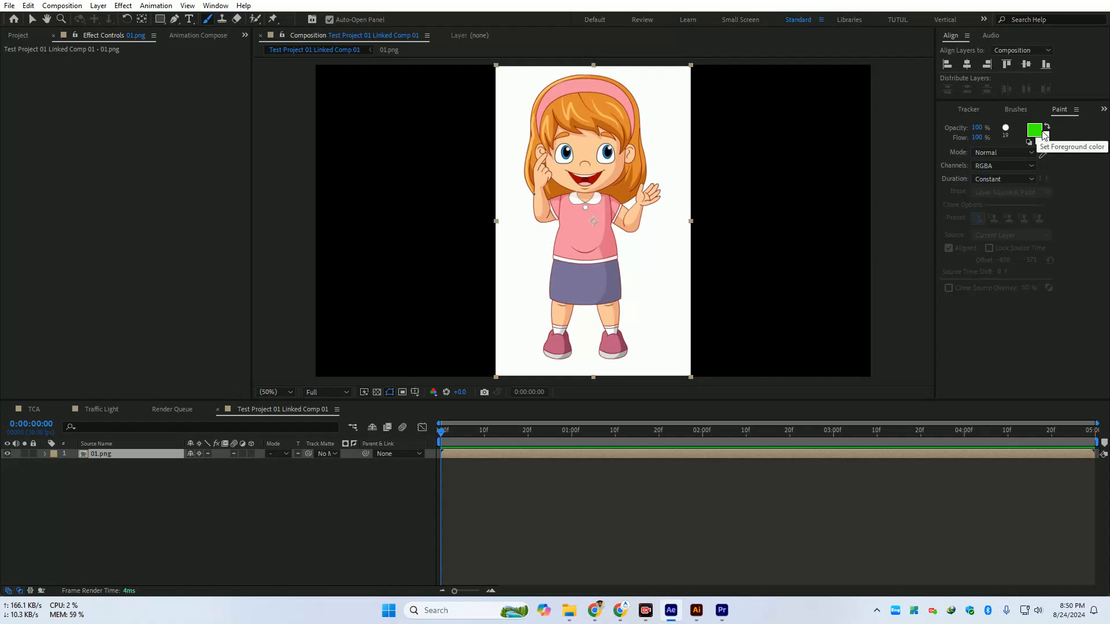
pyautogui.click(162, 497)
pyautogui.click(137, 456)
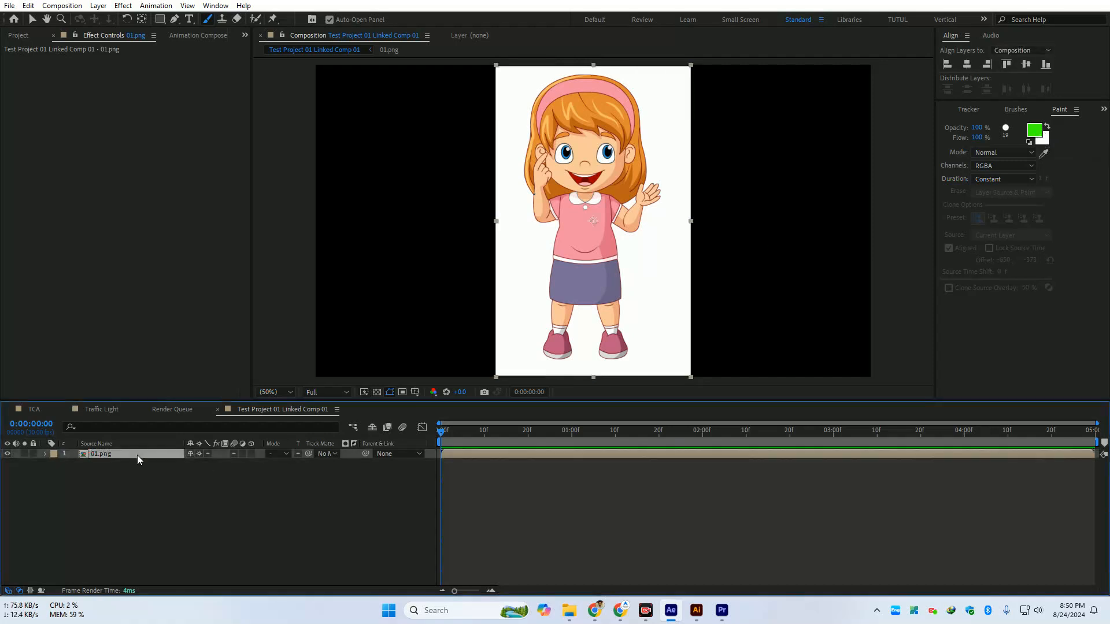
pyautogui.click(152, 477)
pyautogui.click(143, 454)
pyautogui.click(156, 484)
pyautogui.click(137, 454)
pyautogui.click(216, 498)
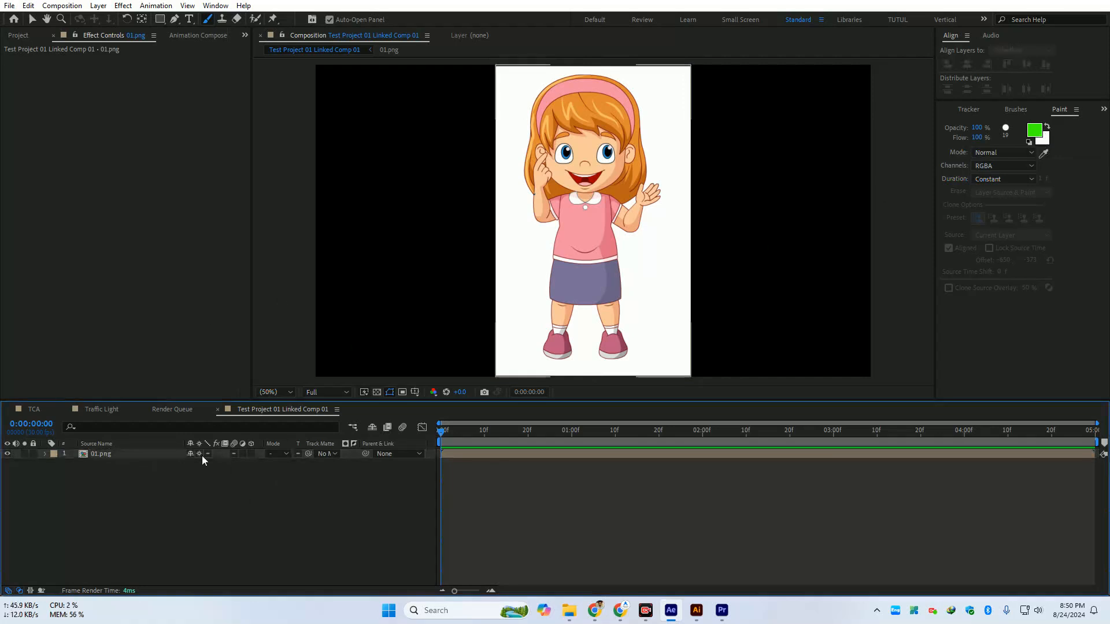
# Draw a square about 264 px wide over the girl's torso, fill it with red, and save the project
pyautogui.click(160, 19)
pyautogui.moveTo(547, 177); pyautogui.dragTo(623, 253)
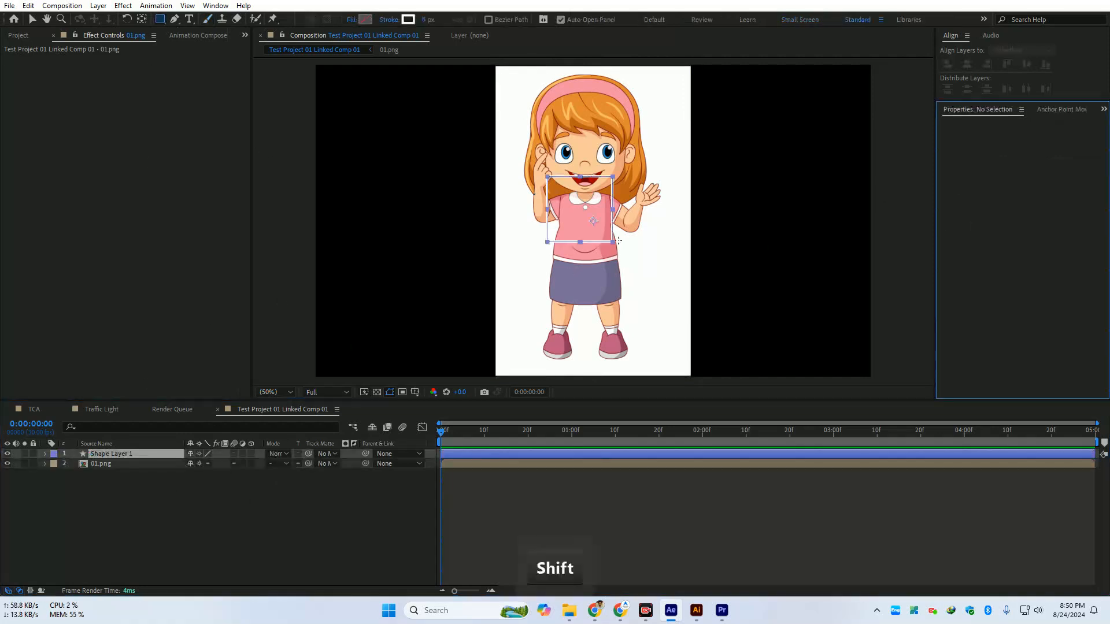
pyautogui.click(425, 19)
pyautogui.click(365, 19)
pyautogui.click(665, 367)
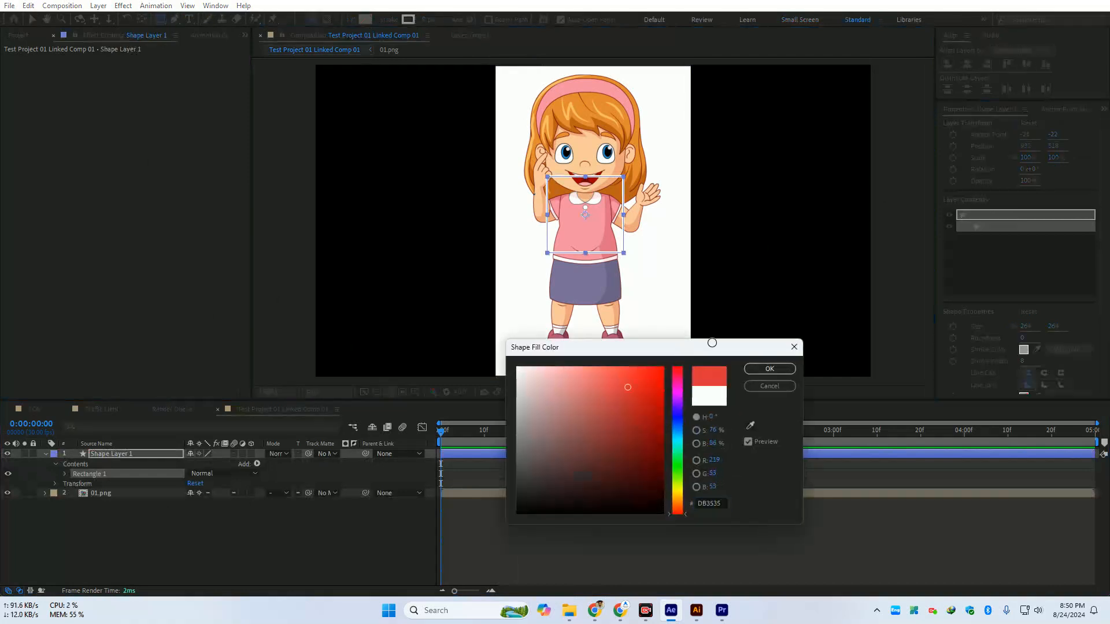
pyautogui.click(770, 367)
pyautogui.click(334, 518)
pyautogui.hotkey('ctrl', 's')
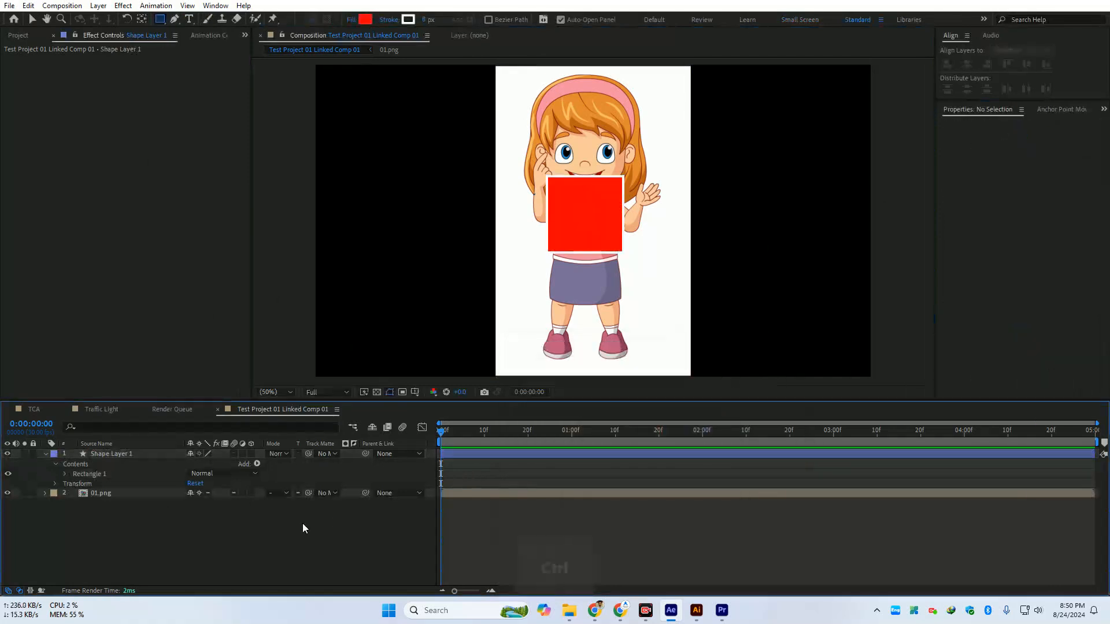
# Switch to Premiere Pro to check the red square in the linked clip and view the clip's After Effects replacement option
pyautogui.click(722, 610)
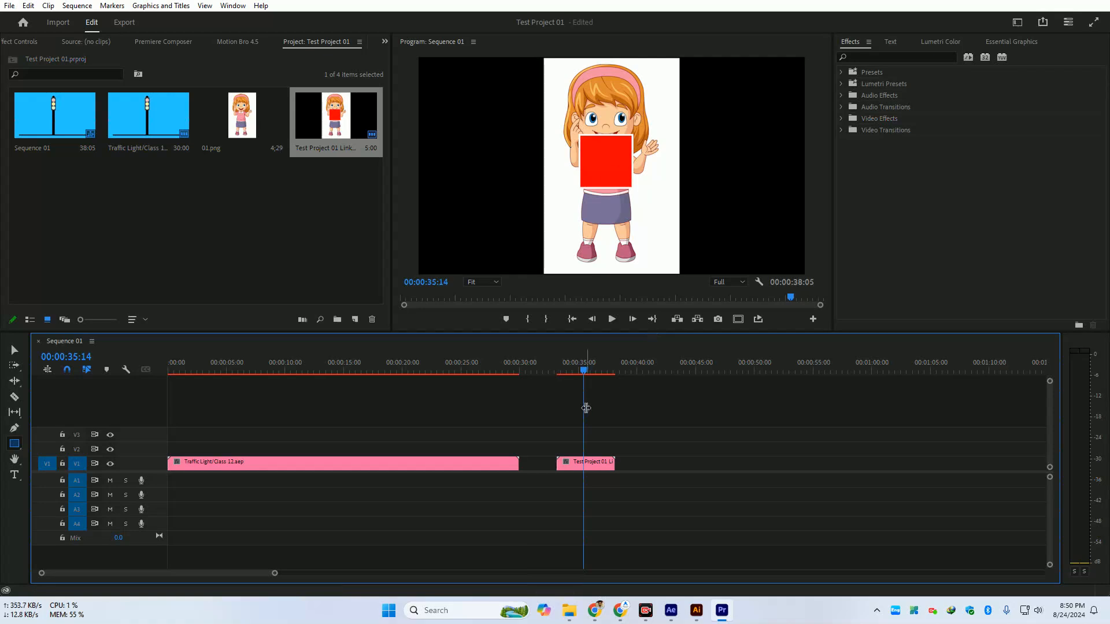
pyautogui.rightClick(587, 462)
pyautogui.click(553, 462)
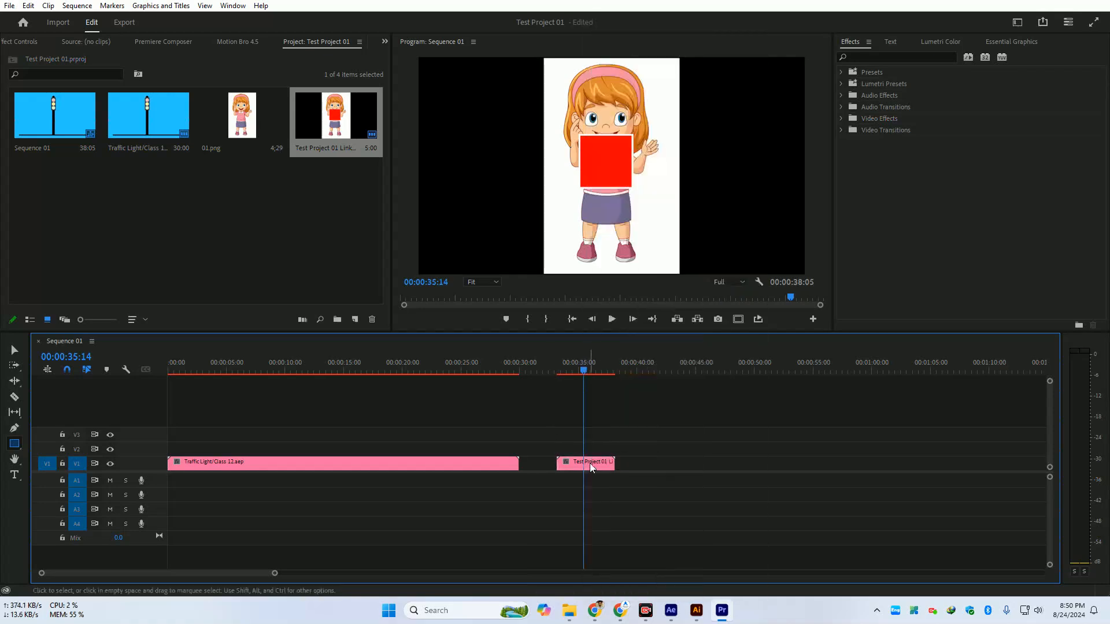
pyautogui.rightClick(591, 463)
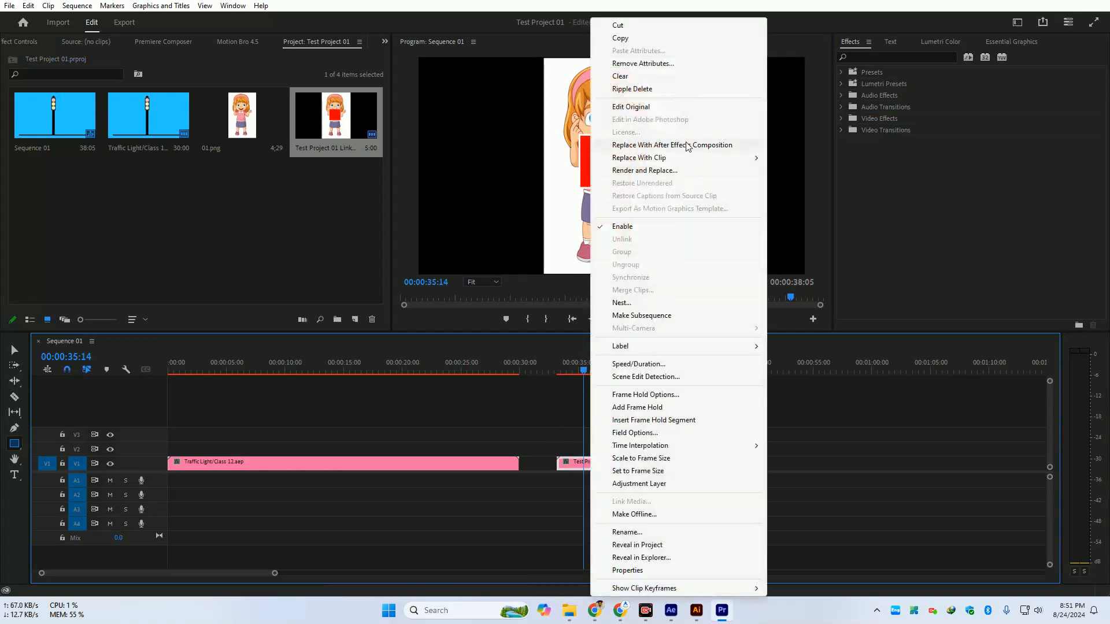
pyautogui.click(535, 444)
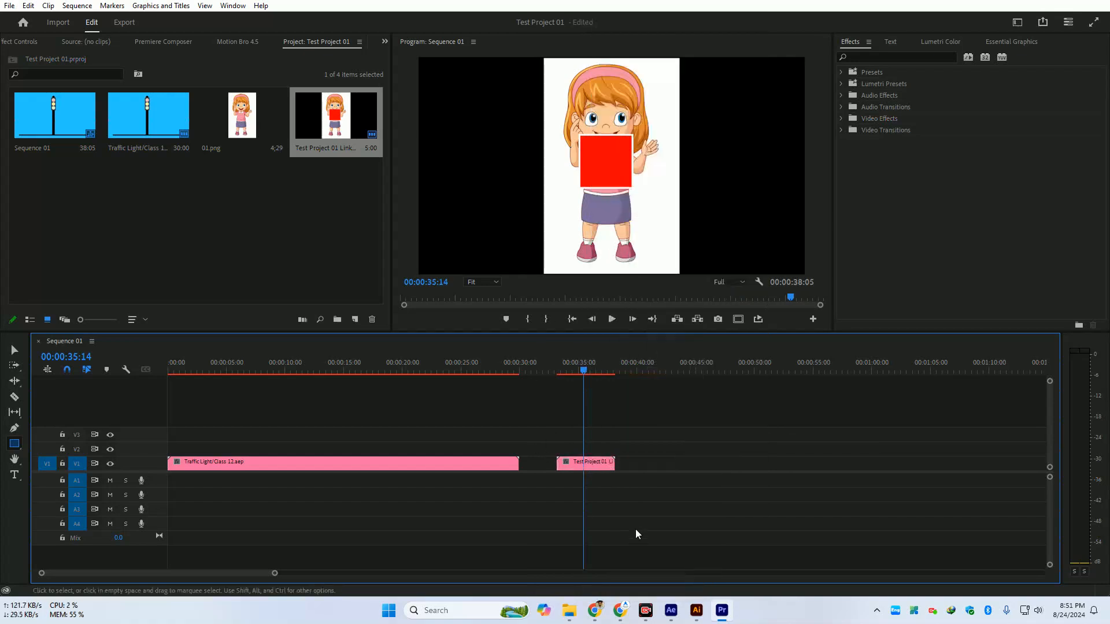
# In the After Effects linked composition, place the red square and a duplicate of it on either side of the girl, and save
pyautogui.click(671, 610)
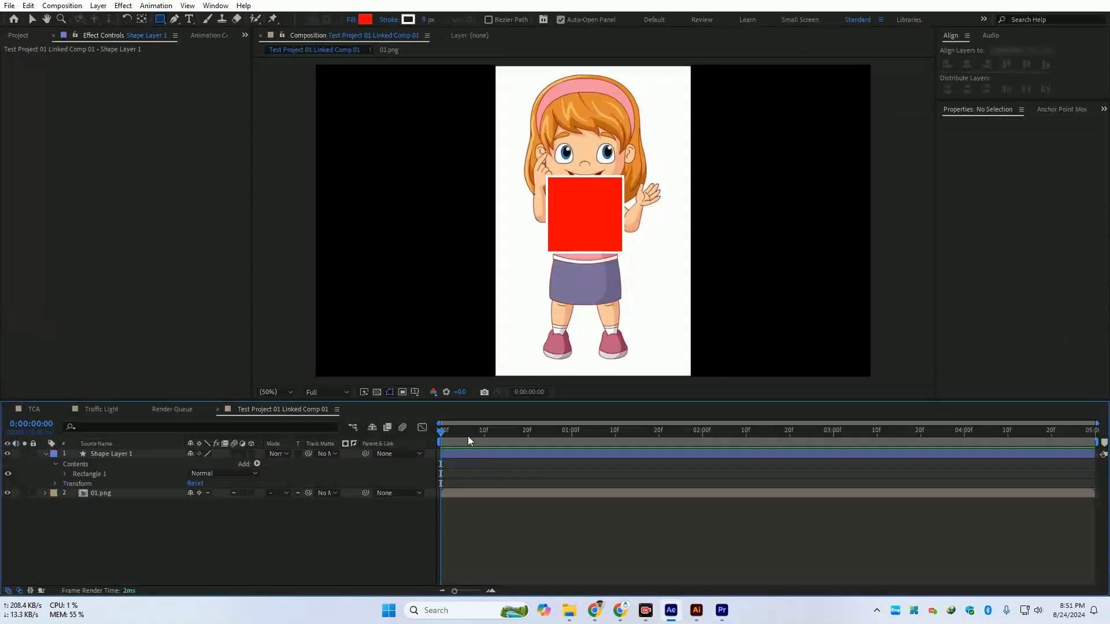
pyautogui.moveTo(467, 435); pyautogui.dragTo(623, 435)
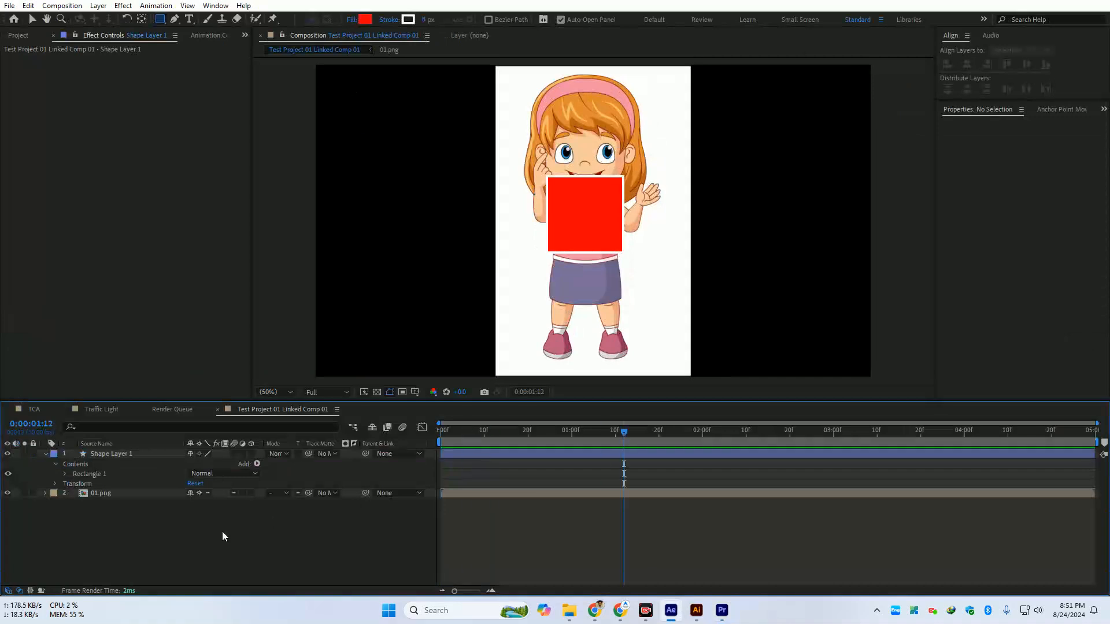
pyautogui.click(30, 19)
pyautogui.moveTo(585, 226); pyautogui.dragTo(775, 226)
pyautogui.hotkey('ctrl', 'd')
pyautogui.click(278, 532)
pyautogui.hotkey('ctrl', 's')
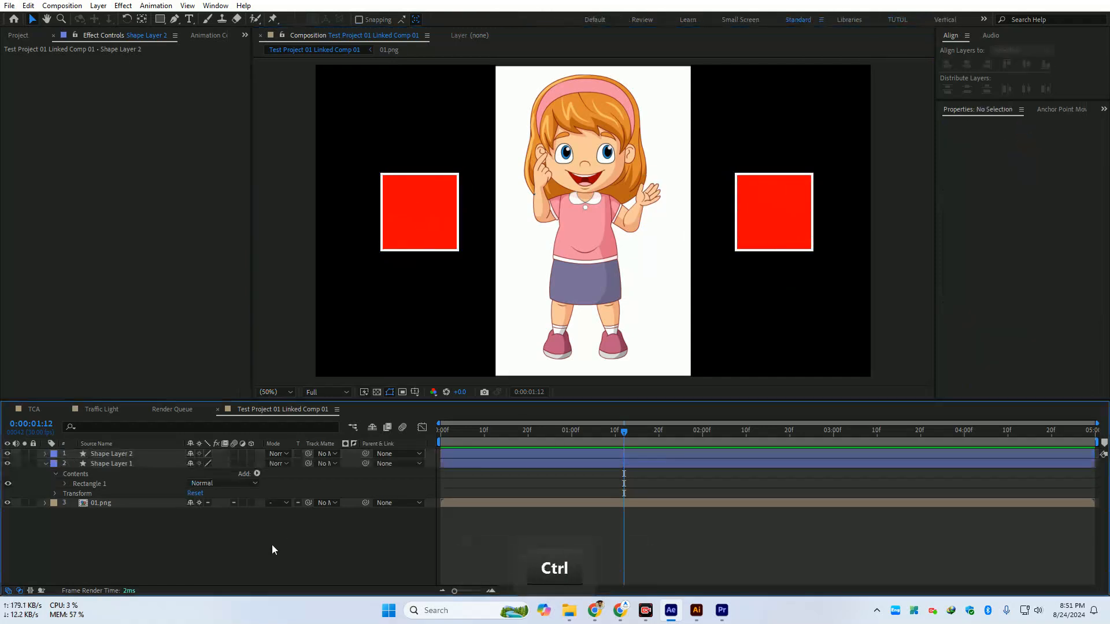
# Check the updated linked clip in Premiere Pro, and review the After Effects import-export topics in the Professional Course Outlines spreadsheet in Chrome
pyautogui.click(721, 610)
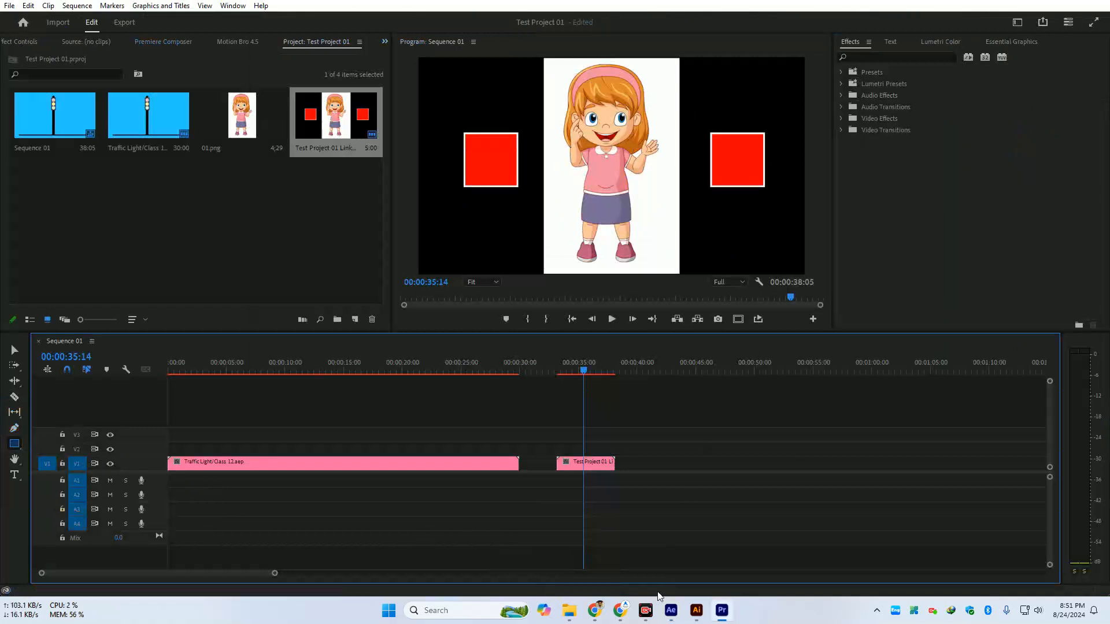
pyautogui.click(670, 610)
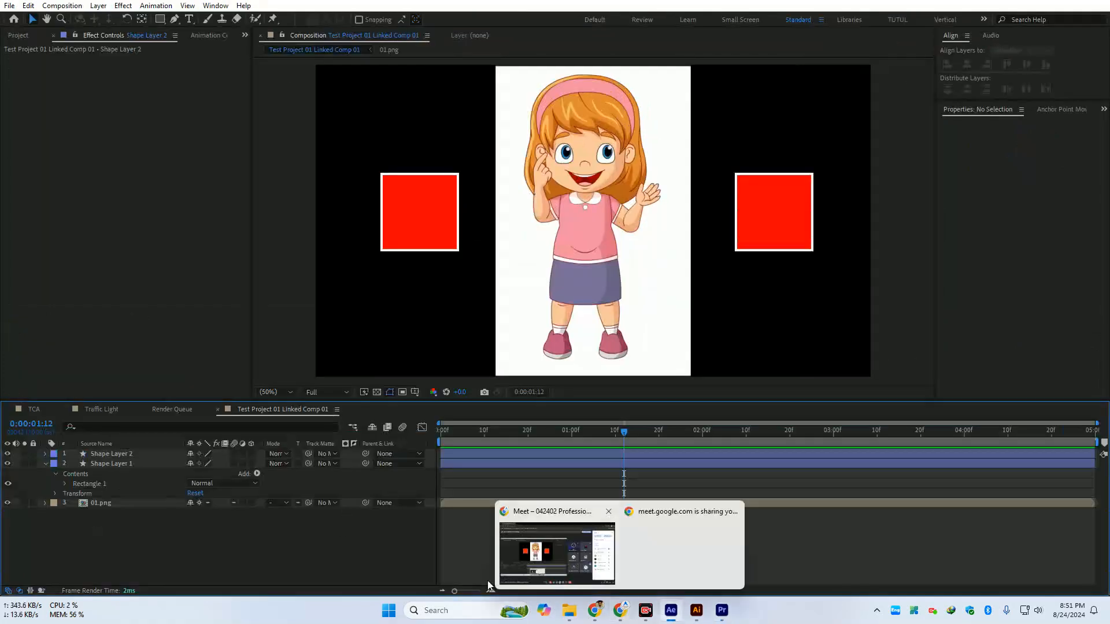
pyautogui.click(697, 610)
pyautogui.click(570, 610)
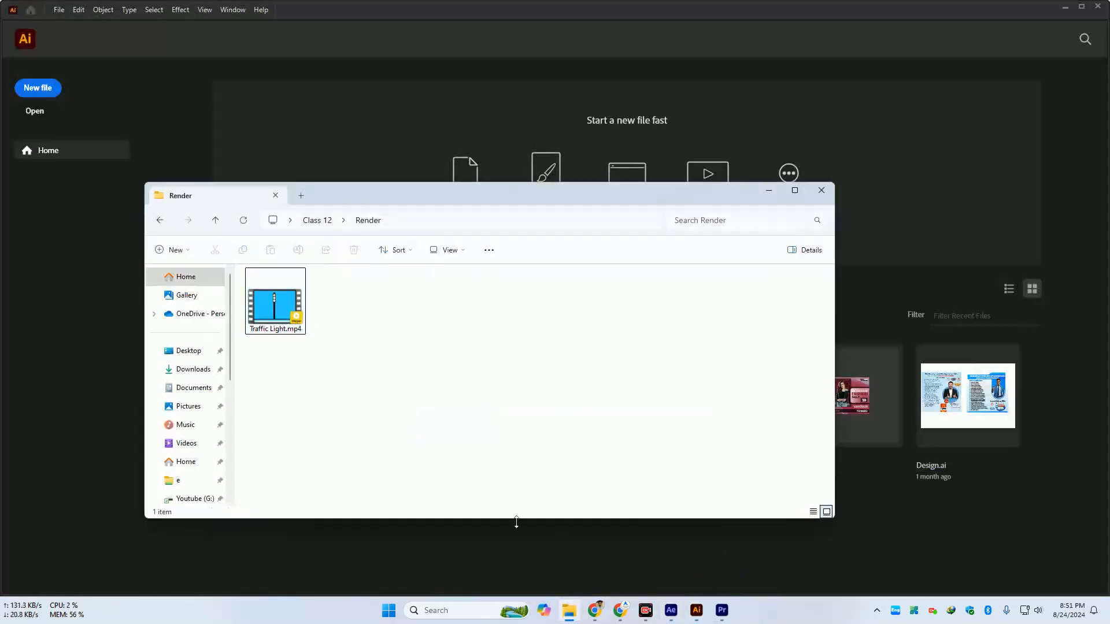
pyautogui.moveTo(595, 610)
pyautogui.click(602, 549)
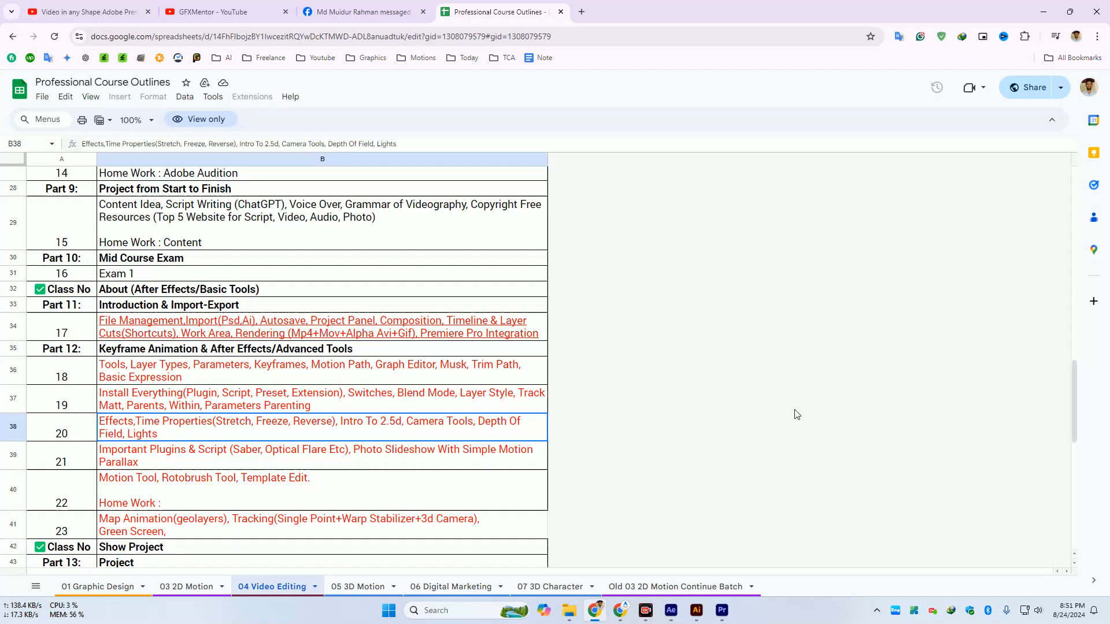
pyautogui.press('Up')
pyautogui.moveTo(196, 329)
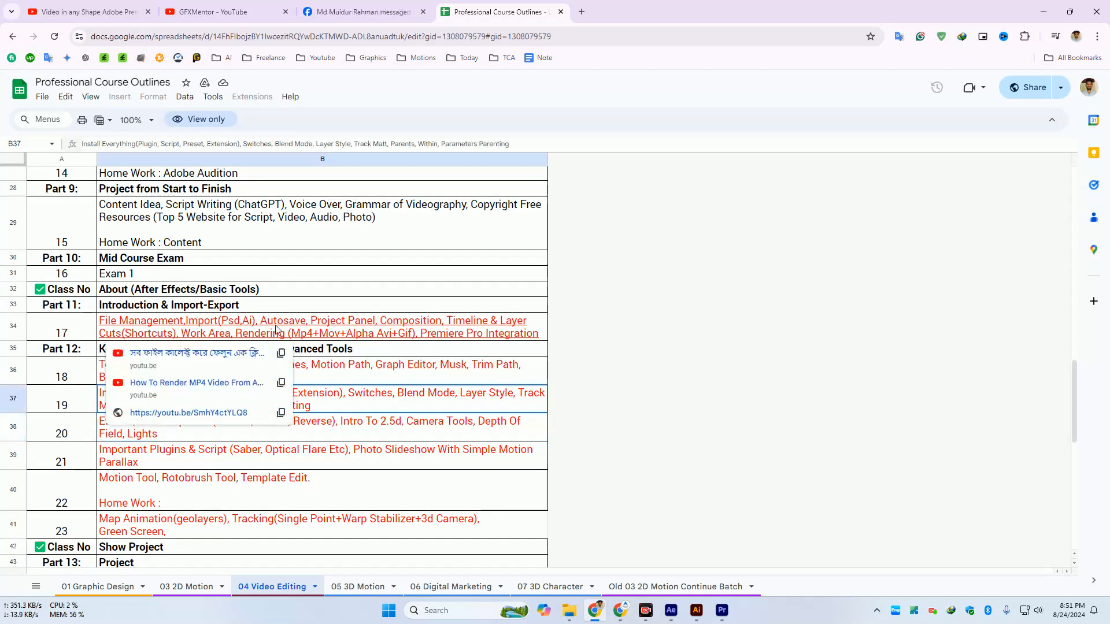
# In After Effects, enable automatic saving every 20 minutes in the Auto-Save preferences and apply the change
pyautogui.click(671, 610)
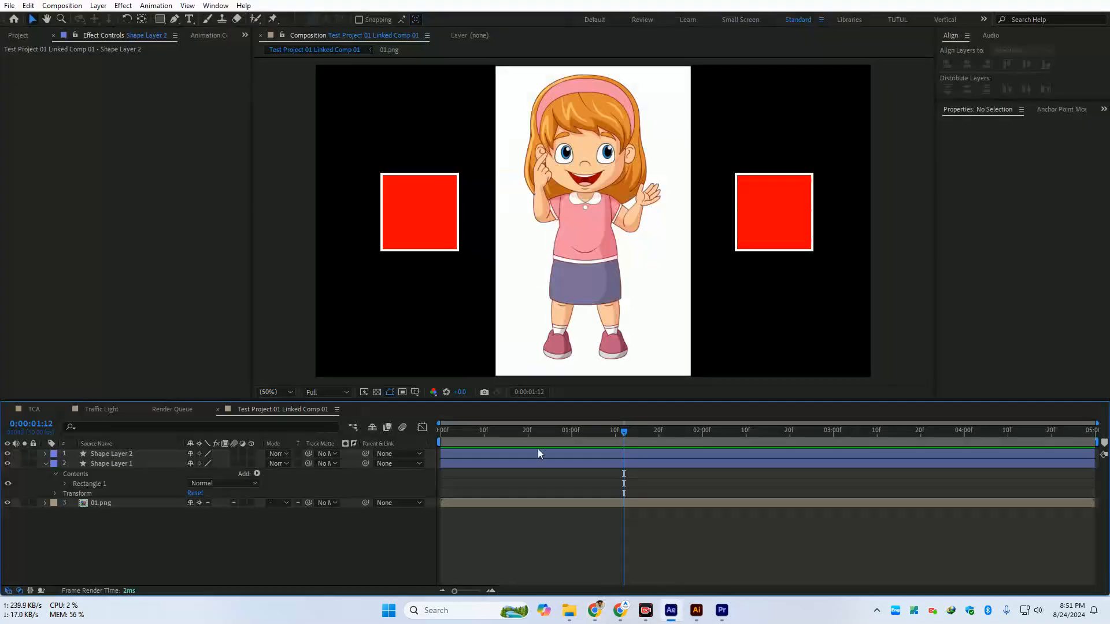
pyautogui.click(28, 6)
pyautogui.moveTo(116, 330)
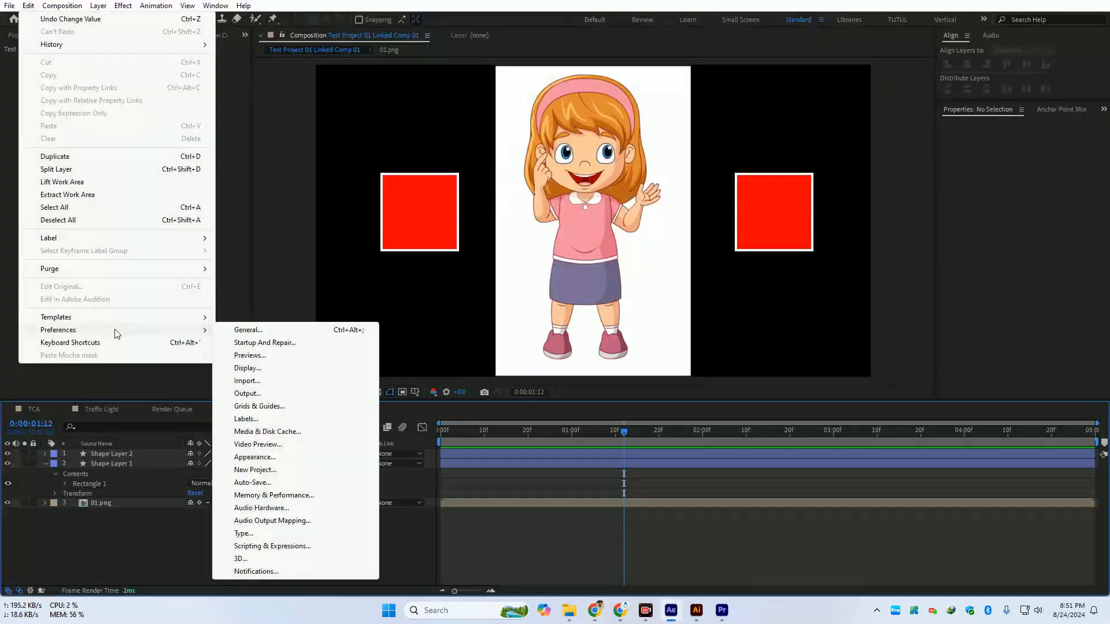
pyautogui.click(250, 483)
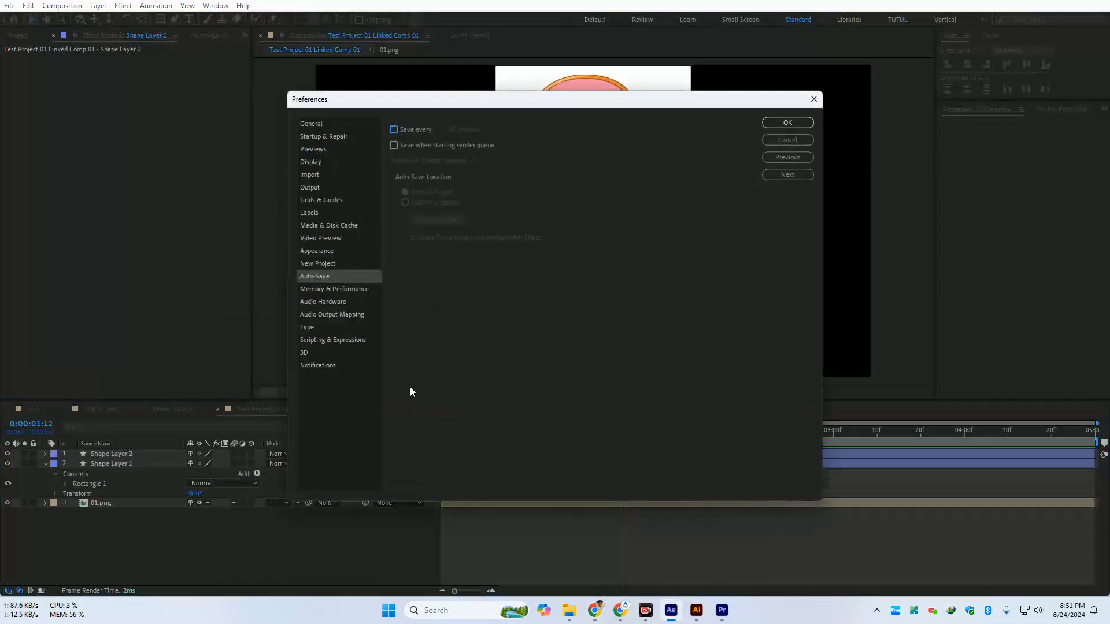
pyautogui.click(412, 129)
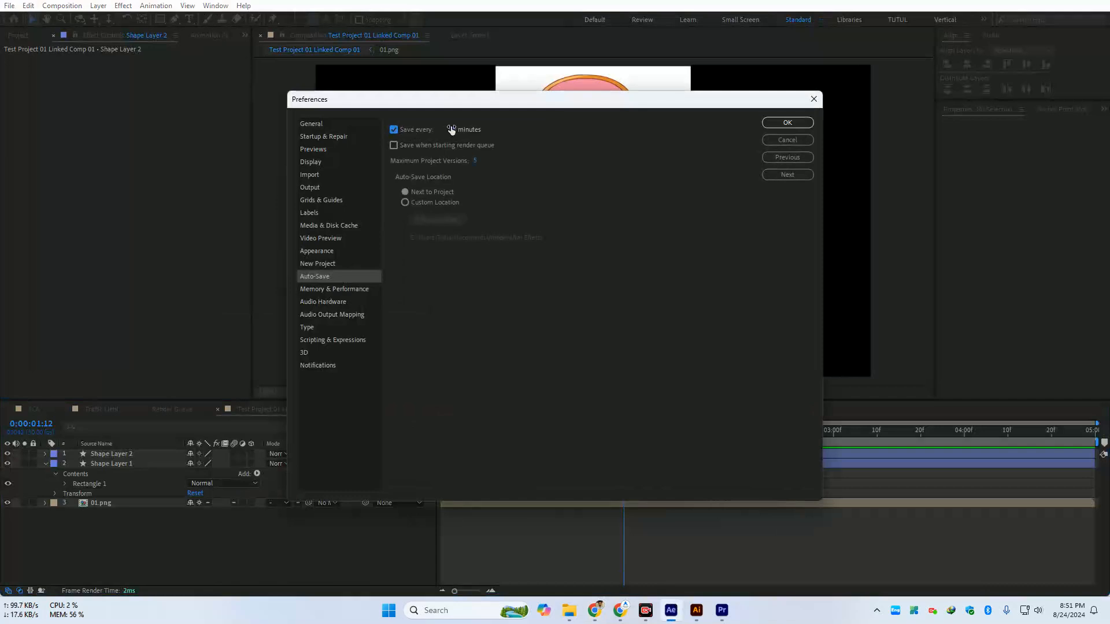
pyautogui.click(407, 129)
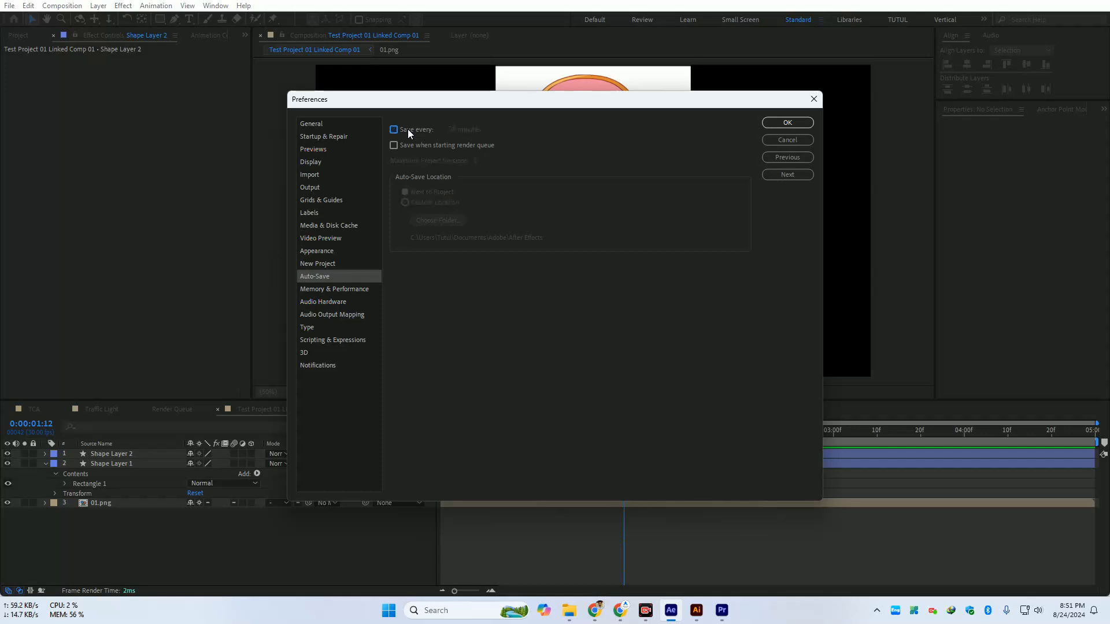
pyautogui.click(421, 130)
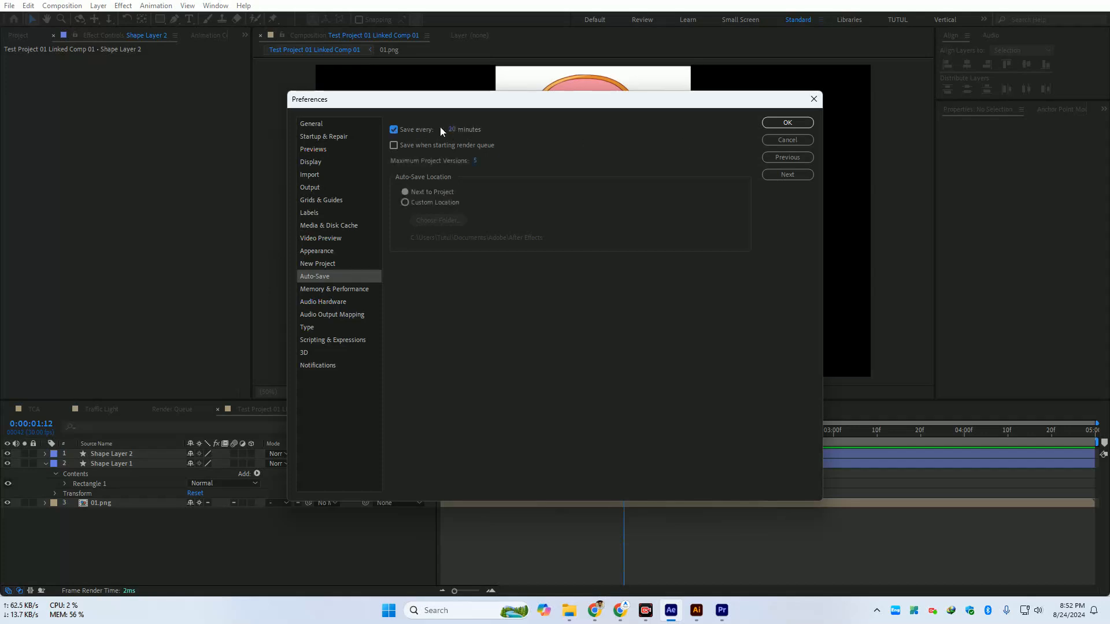
pyautogui.click(787, 122)
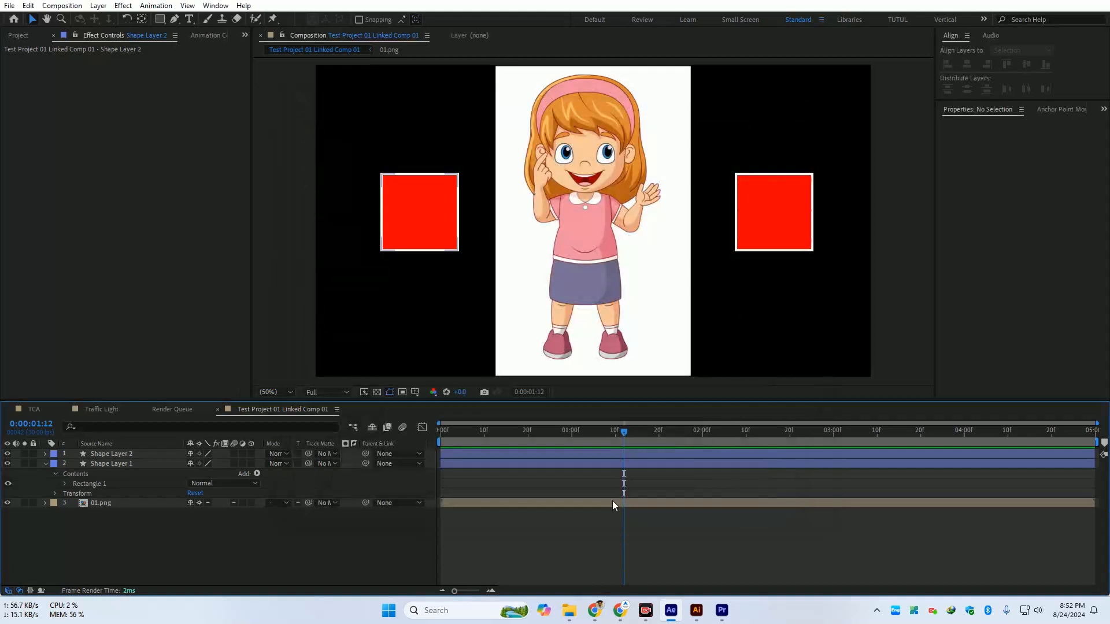
# Switch to the Professional Course Outlines sheet in Chrome and review the class 17 topics and the upcoming After Effects classes
pyautogui.click(595, 610)
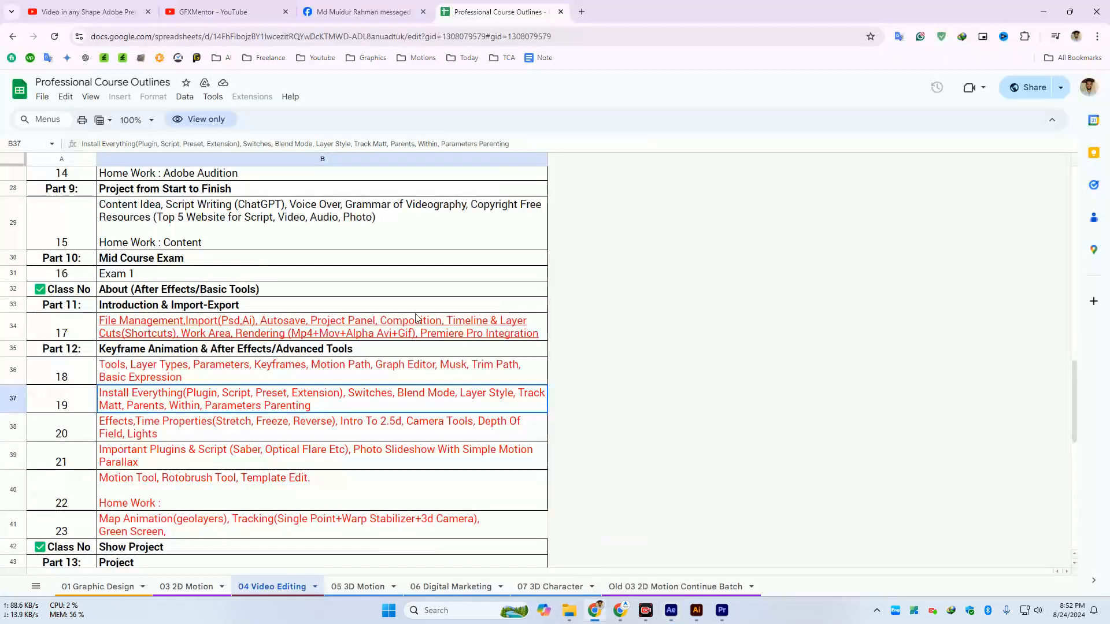
pyautogui.moveTo(406, 327)
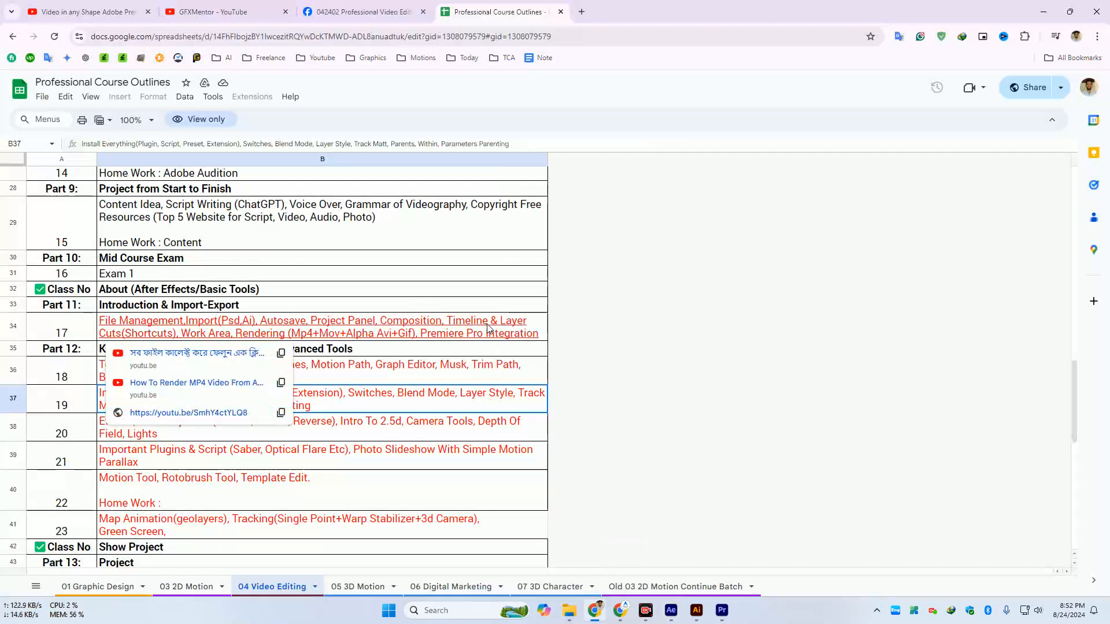
pyautogui.click(526, 276)
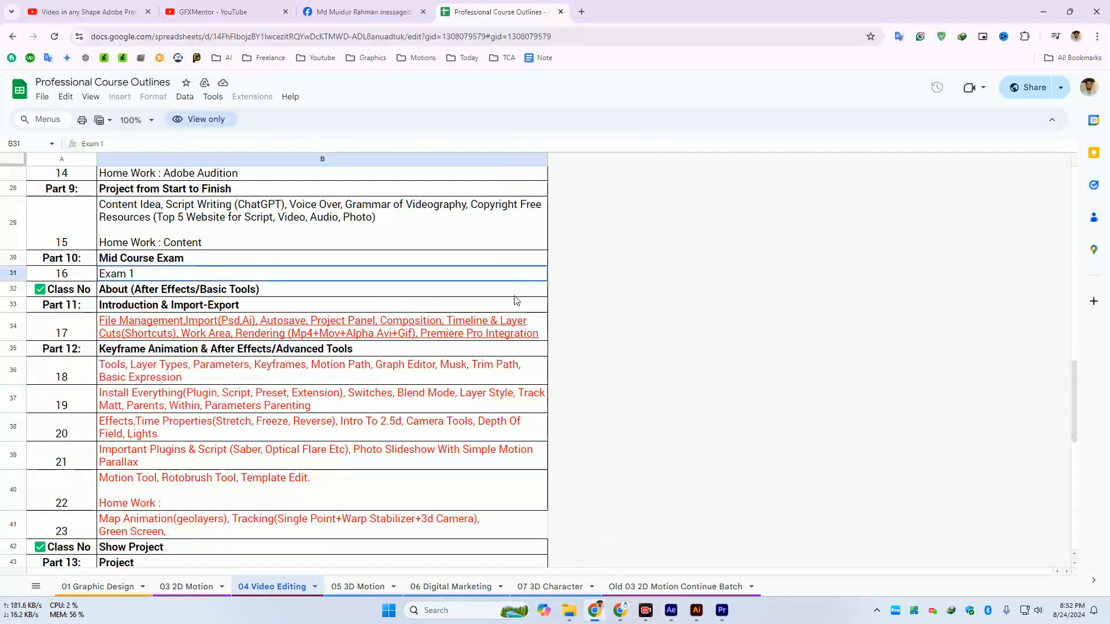
pyautogui.moveTo(157, 340)
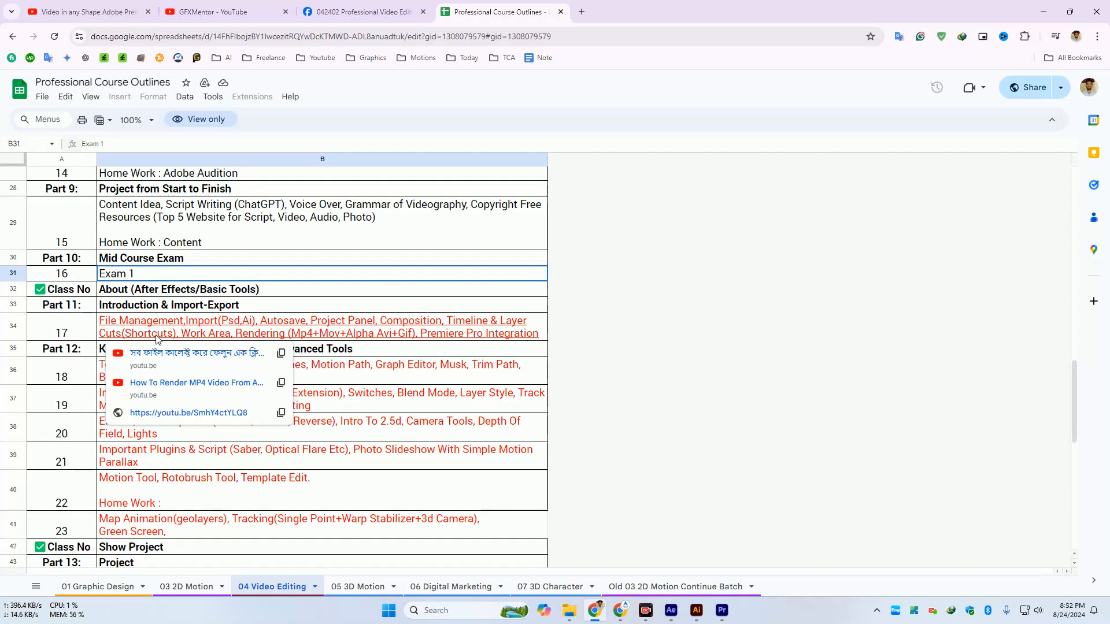
pyautogui.click(226, 336)
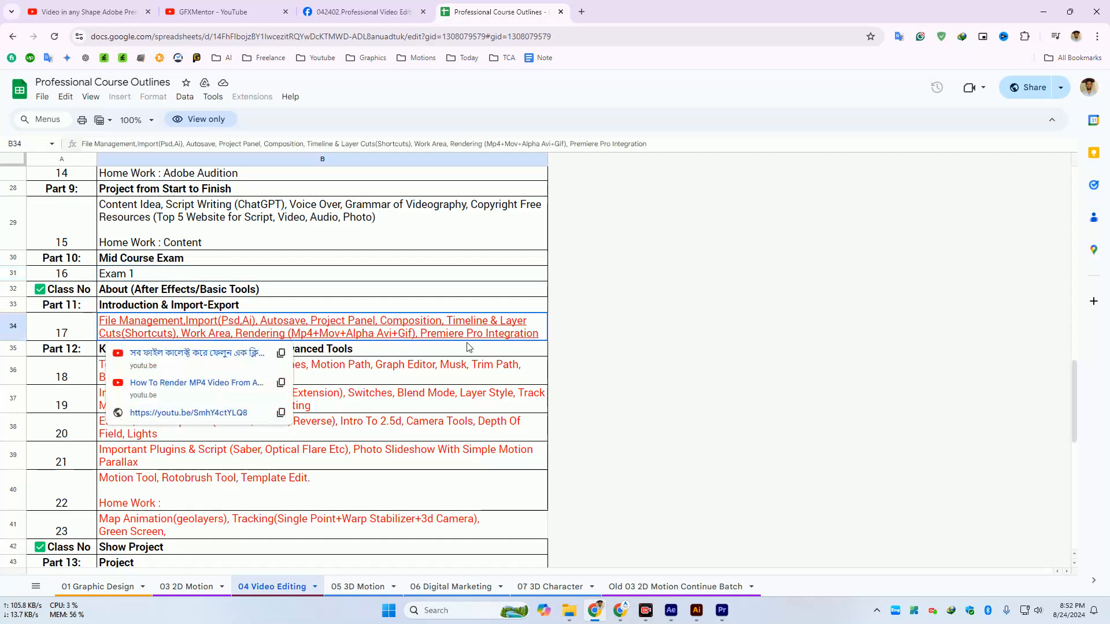
pyautogui.click(474, 292)
pyautogui.click(511, 336)
pyautogui.press('Down')
pyautogui.press('Down')
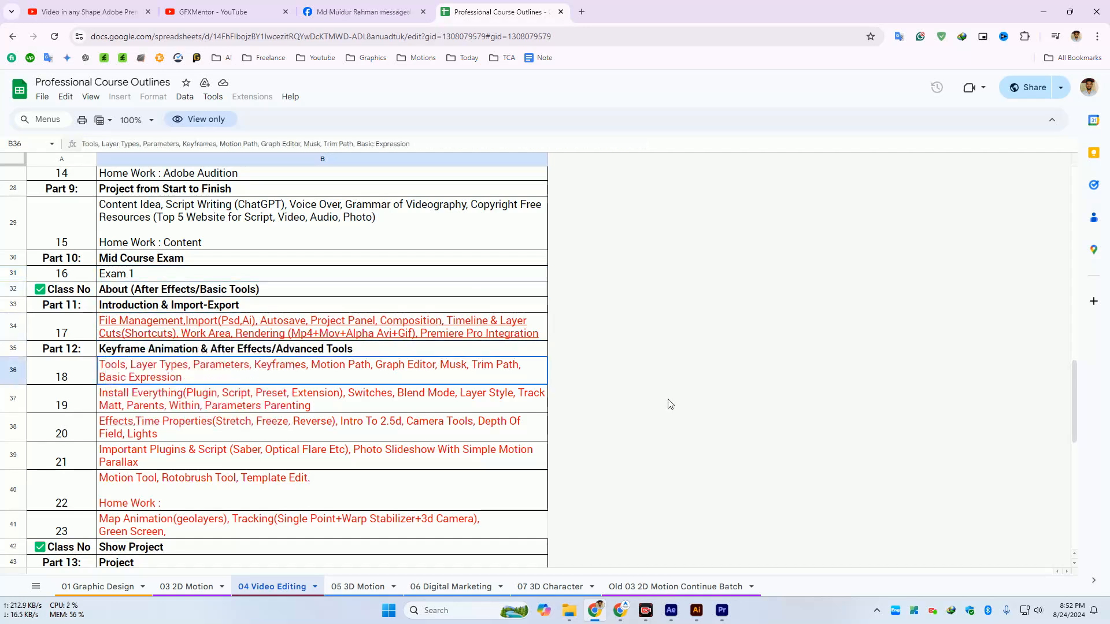
pyautogui.press('Up')
pyautogui.press('Up')
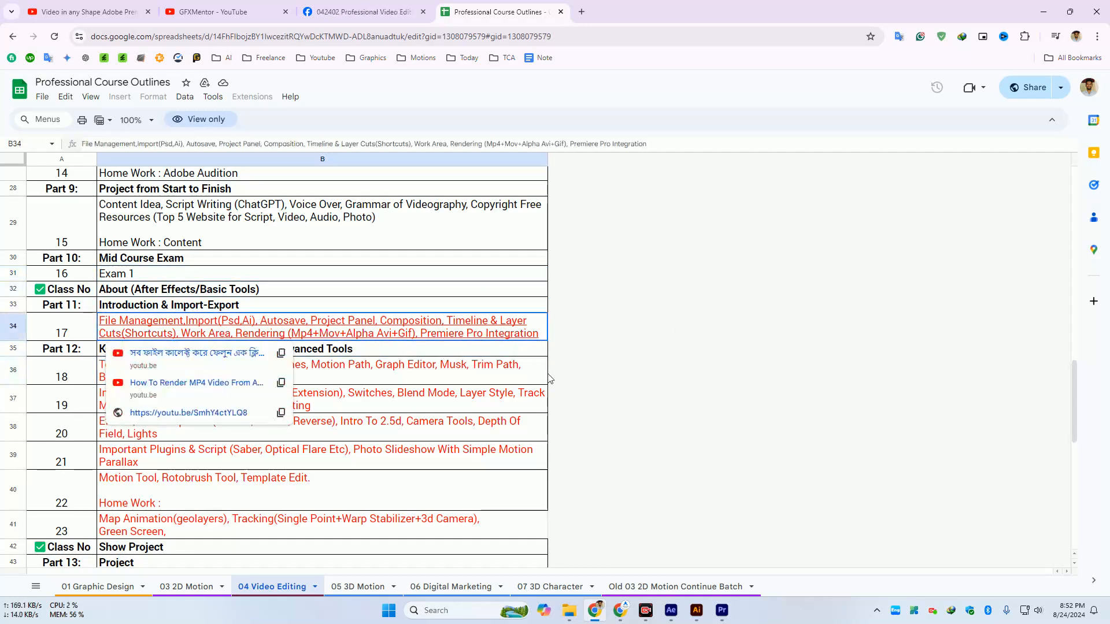
pyautogui.click(529, 379)
pyautogui.click(76, 407)
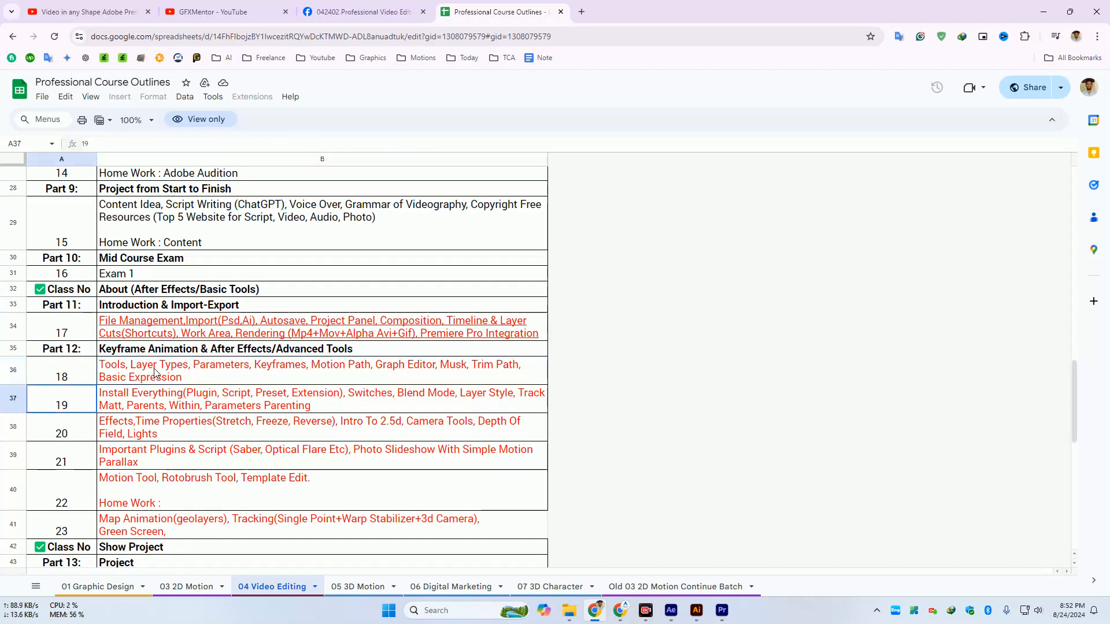
pyautogui.scroll(-2, 155, 373)
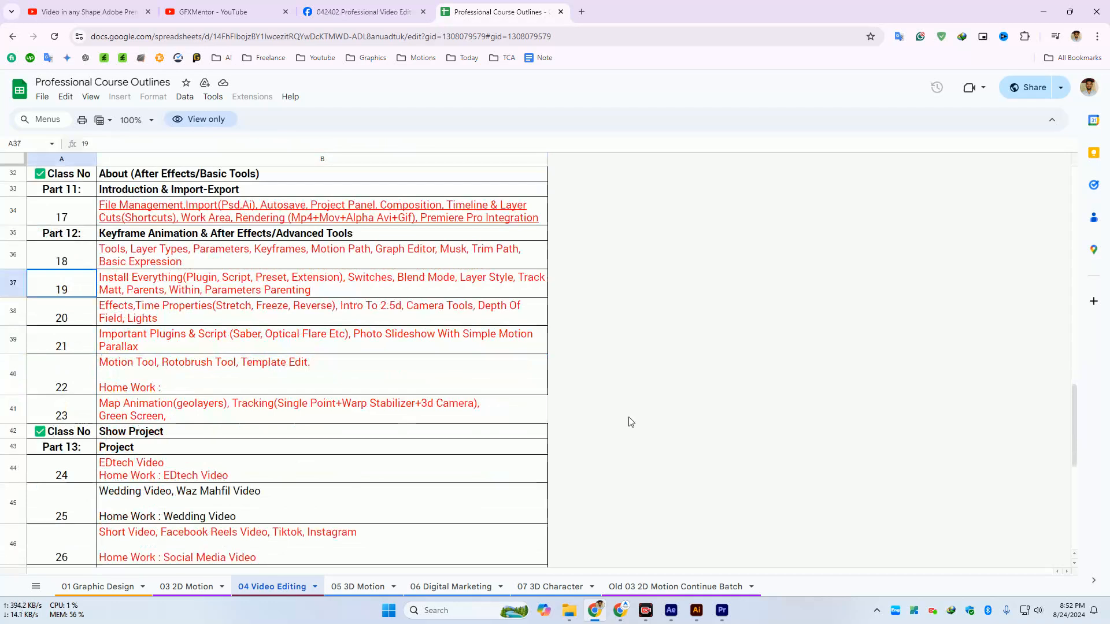
# Switch to Illustrator and open the recent file Traffic Light.ai
pyautogui.click(691, 543)
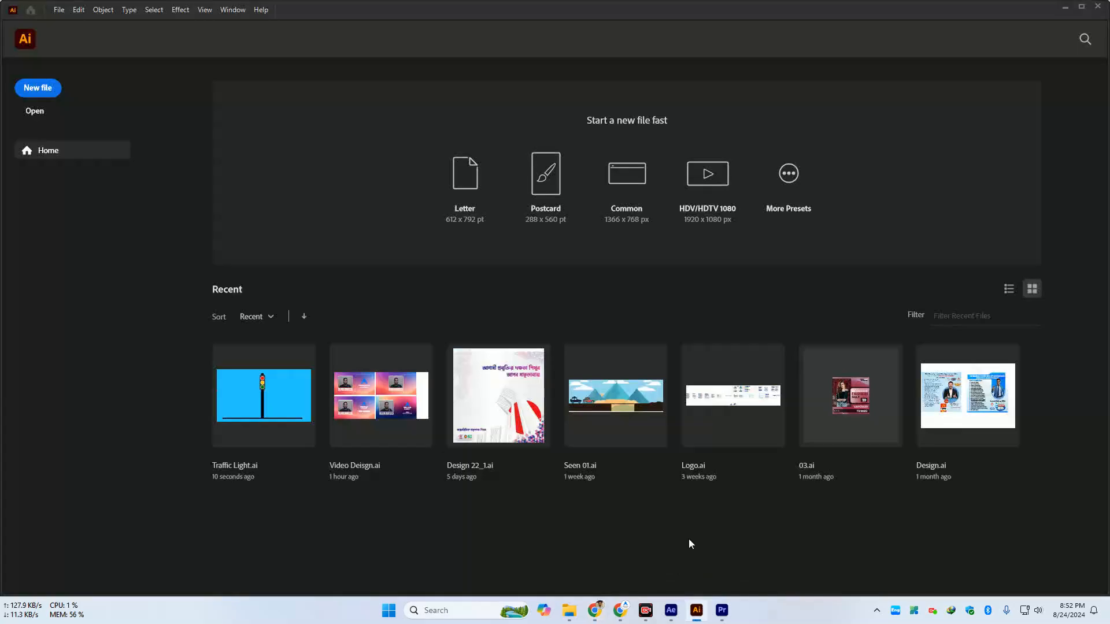
pyautogui.click(285, 416)
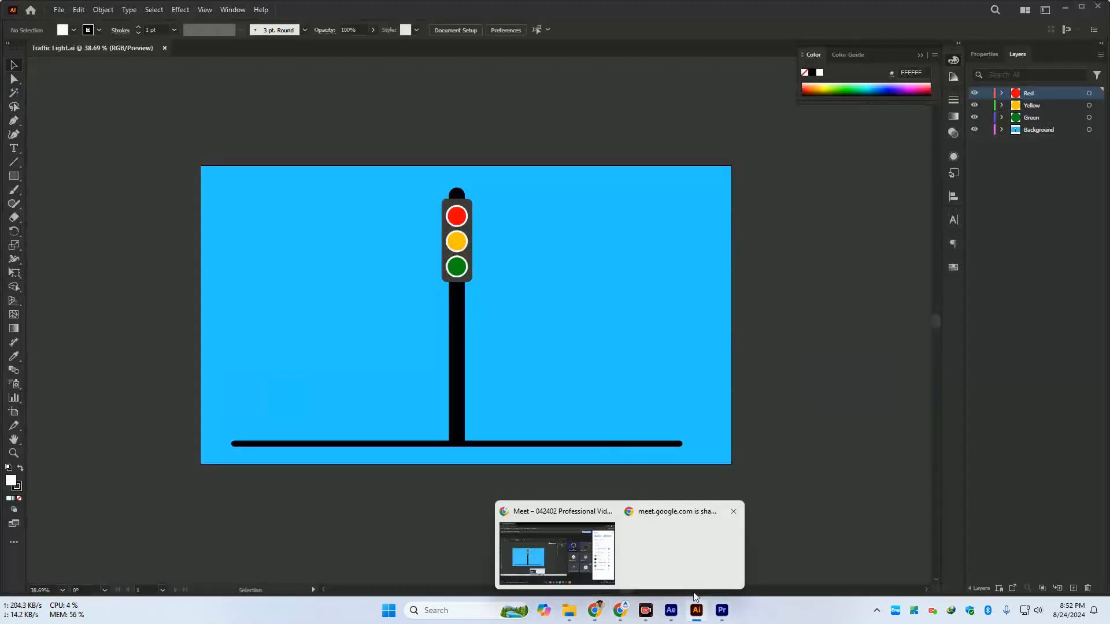
# Switch to After Effects, return the linked composition's playhead to the start, and show the TCA composition
pyautogui.click(671, 610)
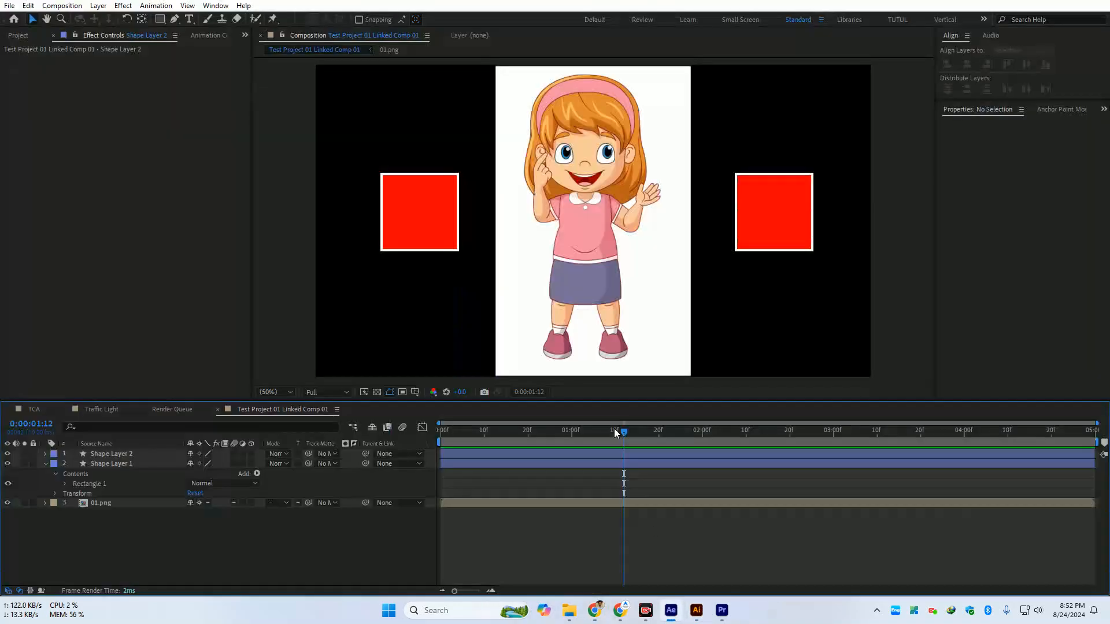
pyautogui.moveTo(616, 433); pyautogui.dragTo(89, 435)
pyautogui.click(35, 410)
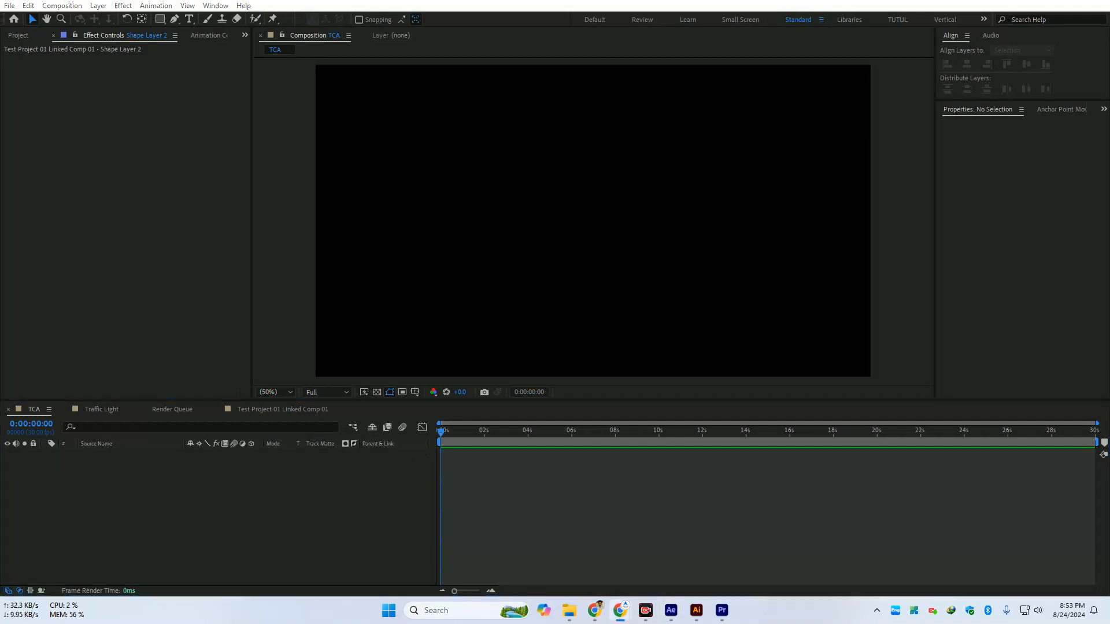
# Bring up the other Chrome window and open the bookmarked 00 Attendance 042402 sheet of batch 042402
pyautogui.moveTo(1109, 130); pyautogui.dragTo(529, 1)
pyautogui.click(33, 58)
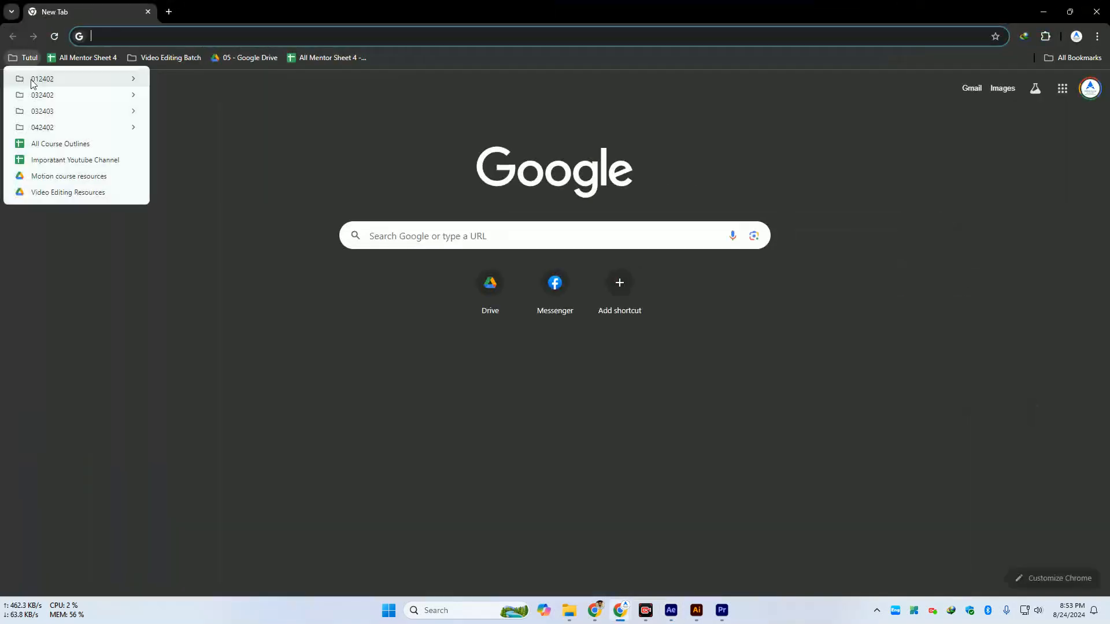
pyautogui.moveTo(106, 134)
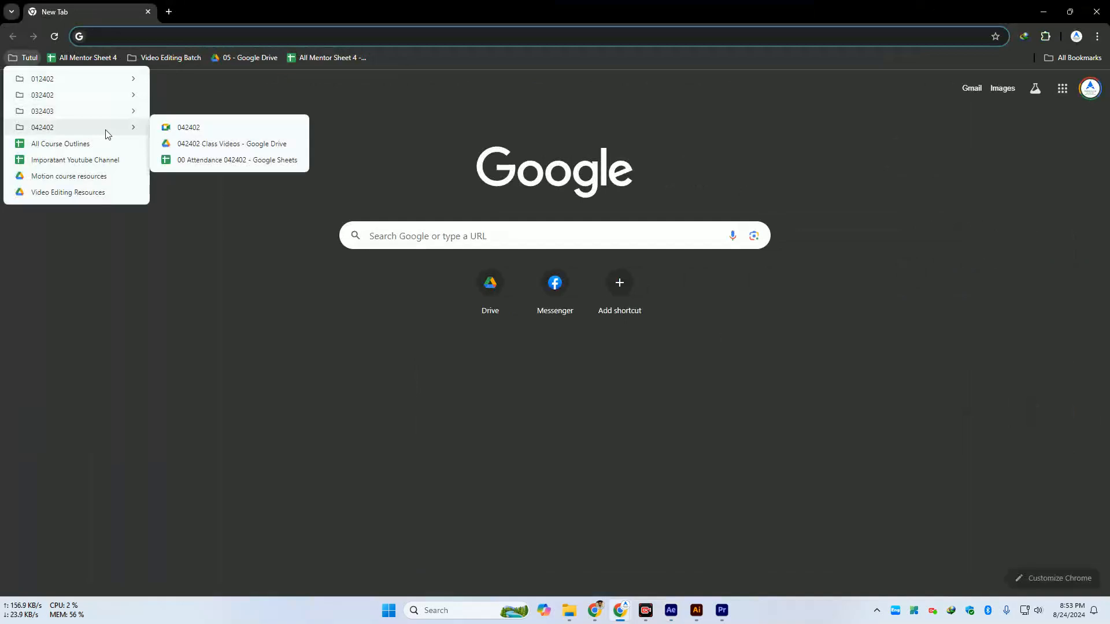
pyautogui.click(197, 159)
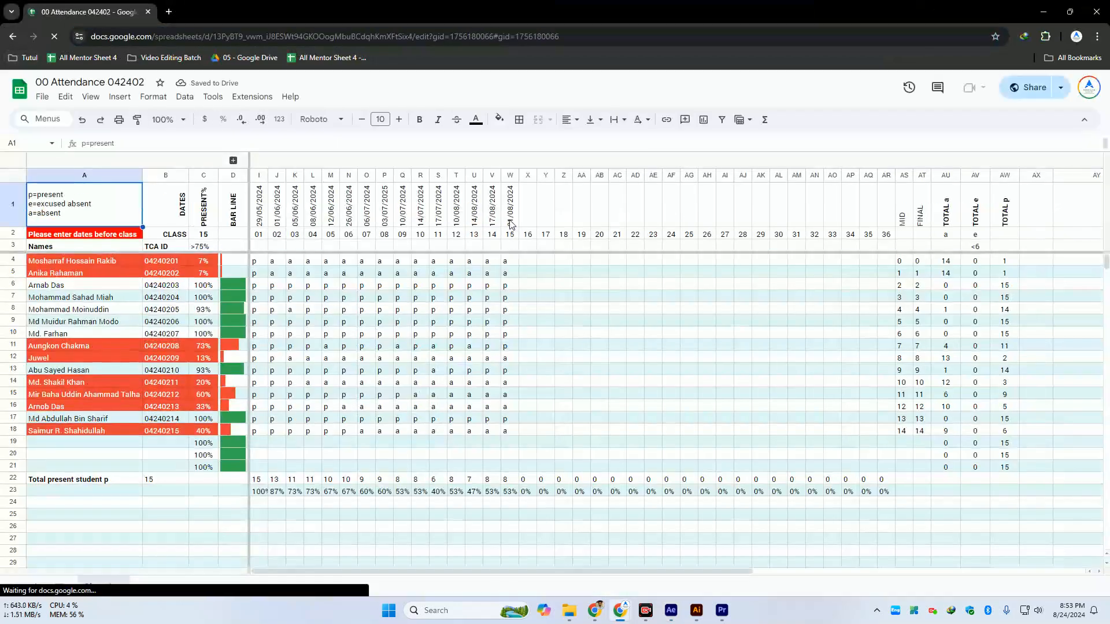
# Extend the class 15 date into the class 16 column as 21/08/2025 and set the sheet zoom to 125%
pyautogui.click(511, 222)
pyautogui.moveTo(519, 226); pyautogui.dragTo(537, 227)
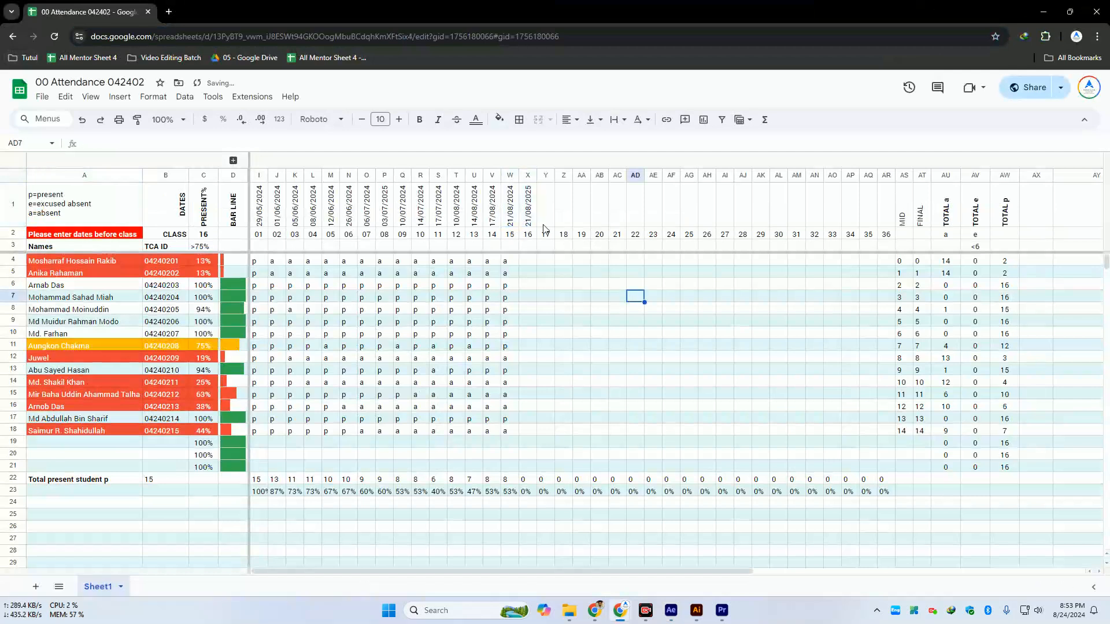
pyautogui.click(530, 221)
pyautogui.click(167, 119)
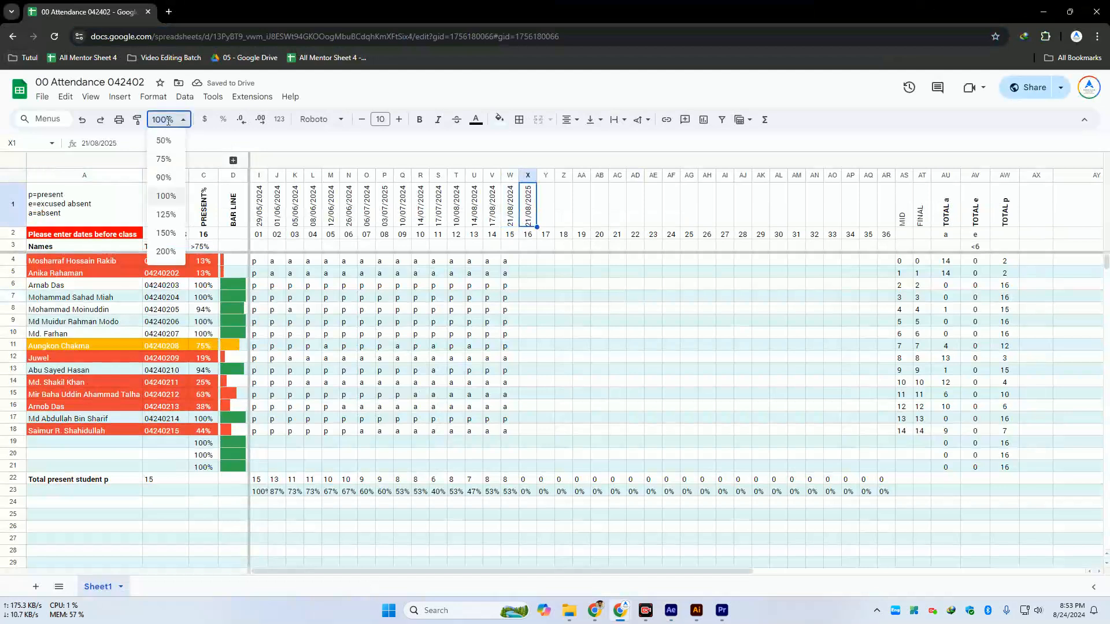
pyautogui.click(174, 218)
pyautogui.click(849, 397)
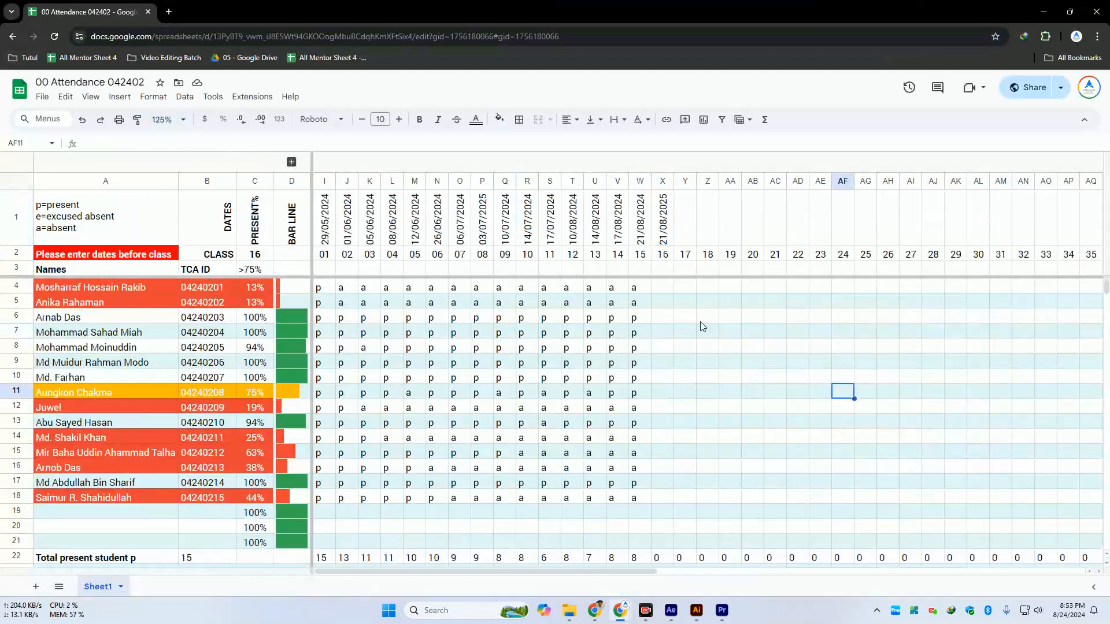
# Mark the first two students in rows 4 and 5 absent (a) for class 16
pyautogui.click(659, 288)
pyautogui.click(665, 332)
pyautogui.click(668, 290)
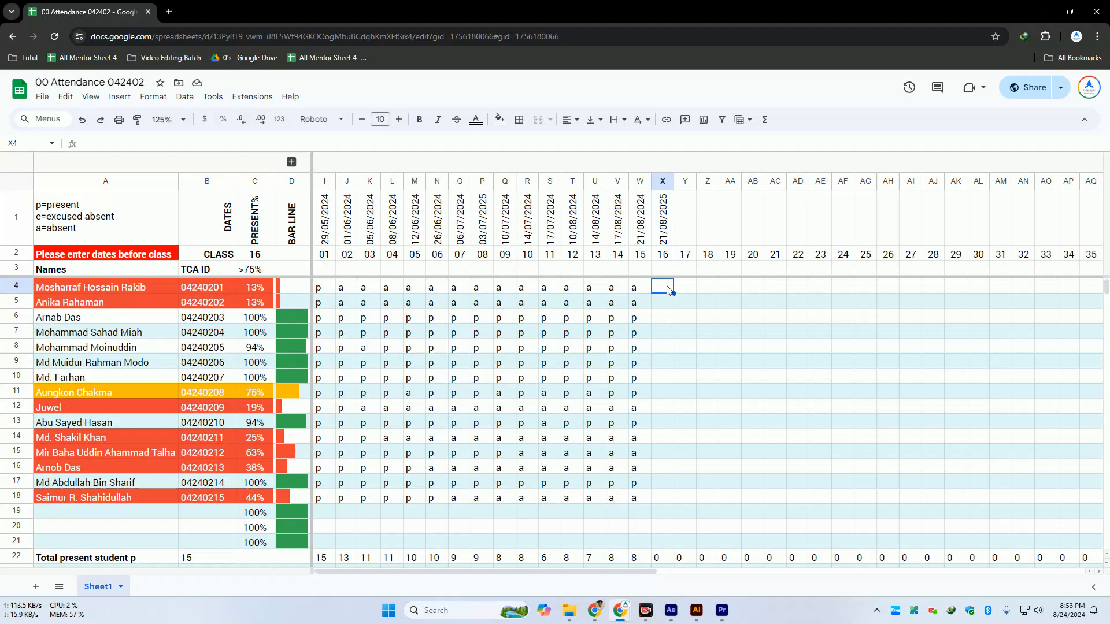
pyautogui.write('a')
pyautogui.press('Down')
pyautogui.write('a')
pyautogui.press('Down')
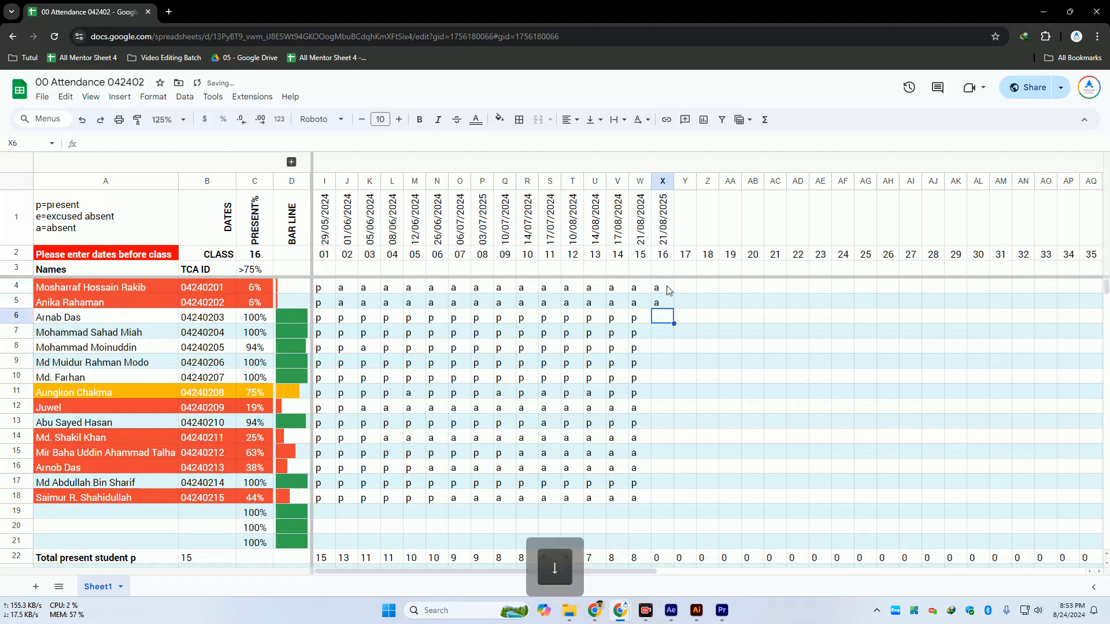
# Mark the five students in rows 6 to 10 present (p) for class 16
pyautogui.write('p')
pyautogui.press('Down')
pyautogui.press('Down')
pyautogui.press('Down')
pyautogui.press('Up')
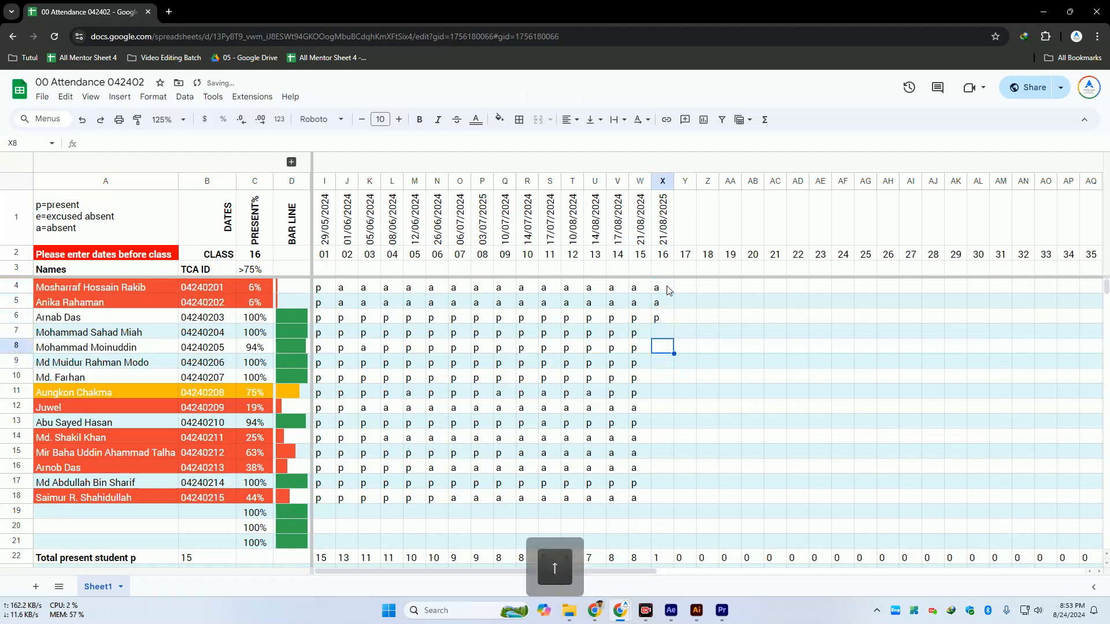
pyautogui.press('Up')
pyautogui.press('Down')
pyautogui.press('Up')
pyautogui.write('p')
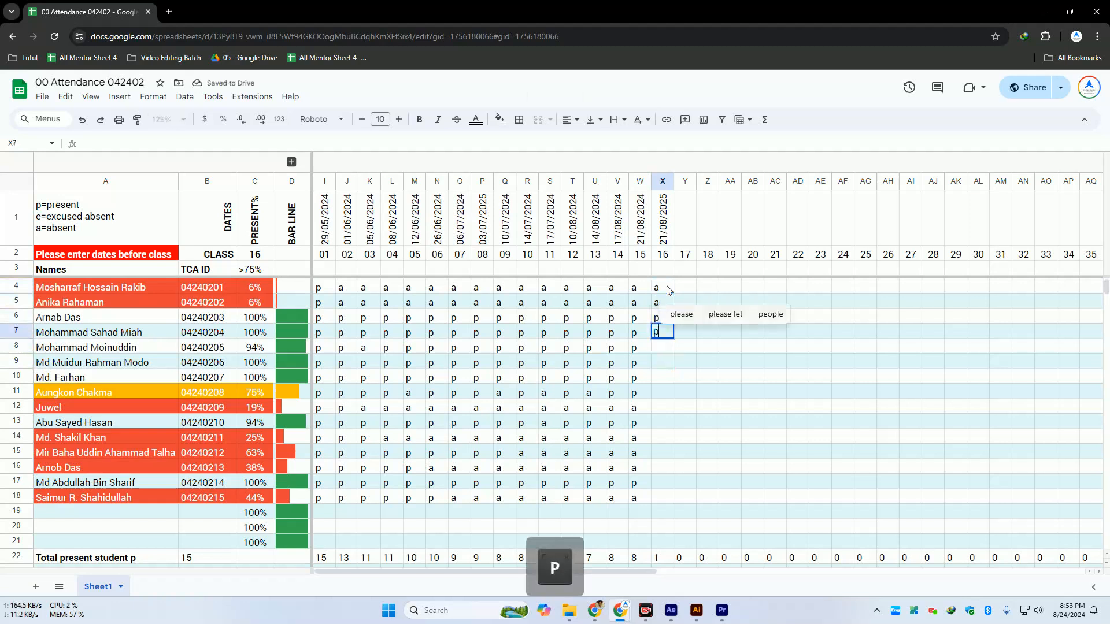
pyautogui.press('Down')
pyautogui.write('p')
pyautogui.press('Down')
pyautogui.write('p')
pyautogui.press('Down')
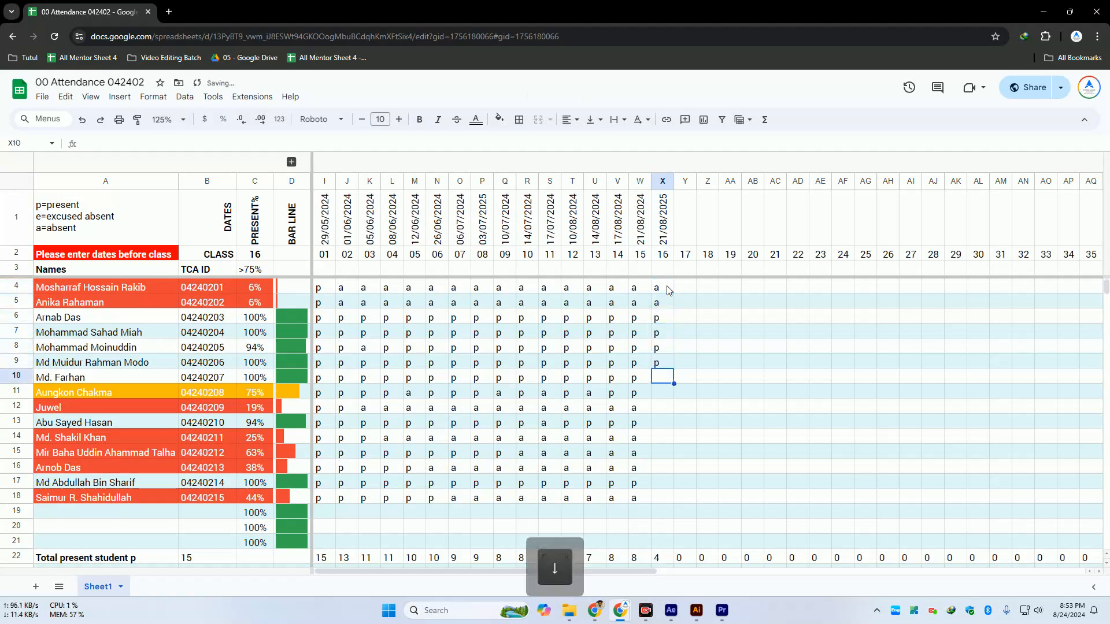
pyautogui.write('p')
pyautogui.press('Down')
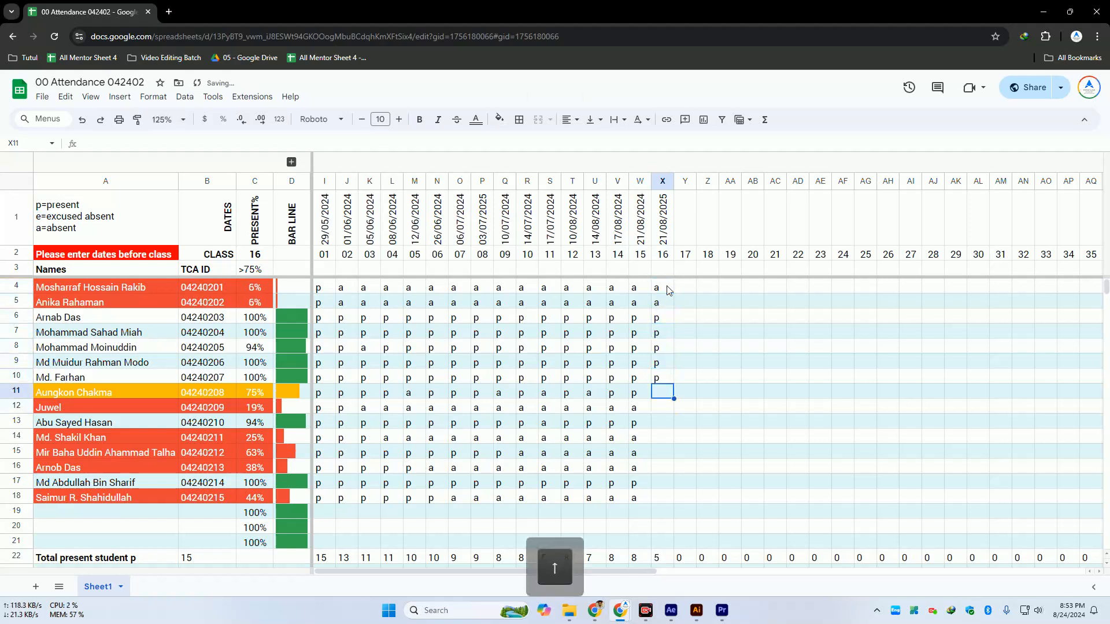
# Recheck the class 16 entries in rows 6 to 10 and mark the student in row 11 absent (a)
pyautogui.press('Up')
pyautogui.press('Up')
pyautogui.press('Up')
pyautogui.press('Up')
pyautogui.press('Up')
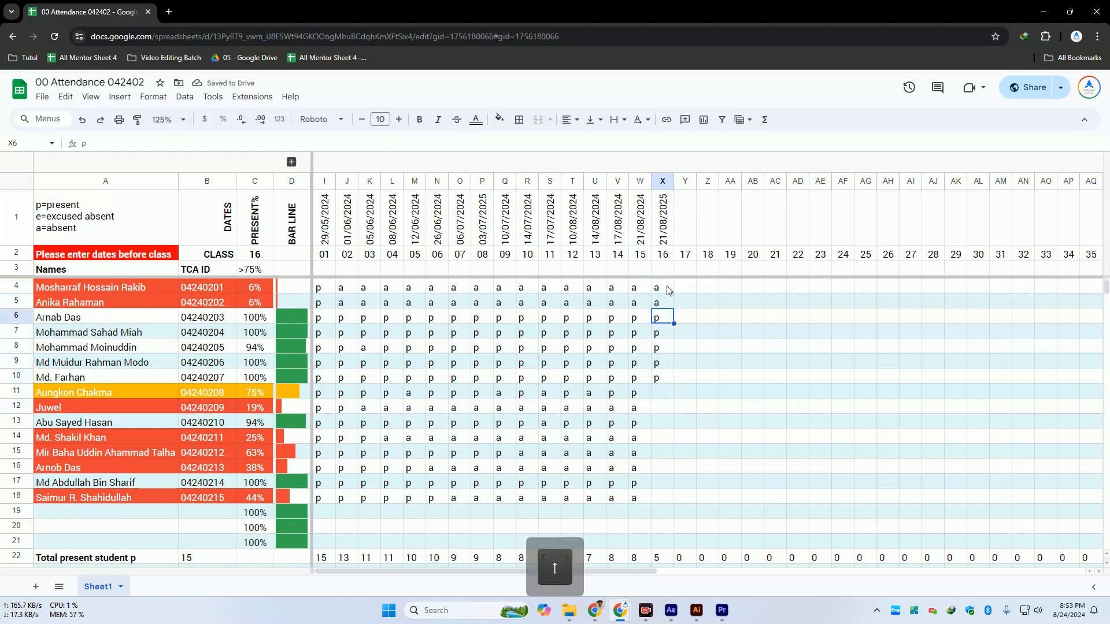
pyautogui.press('Down')
pyautogui.press('Down')
pyautogui.press('Down')
pyautogui.press('Down')
pyautogui.press('Down')
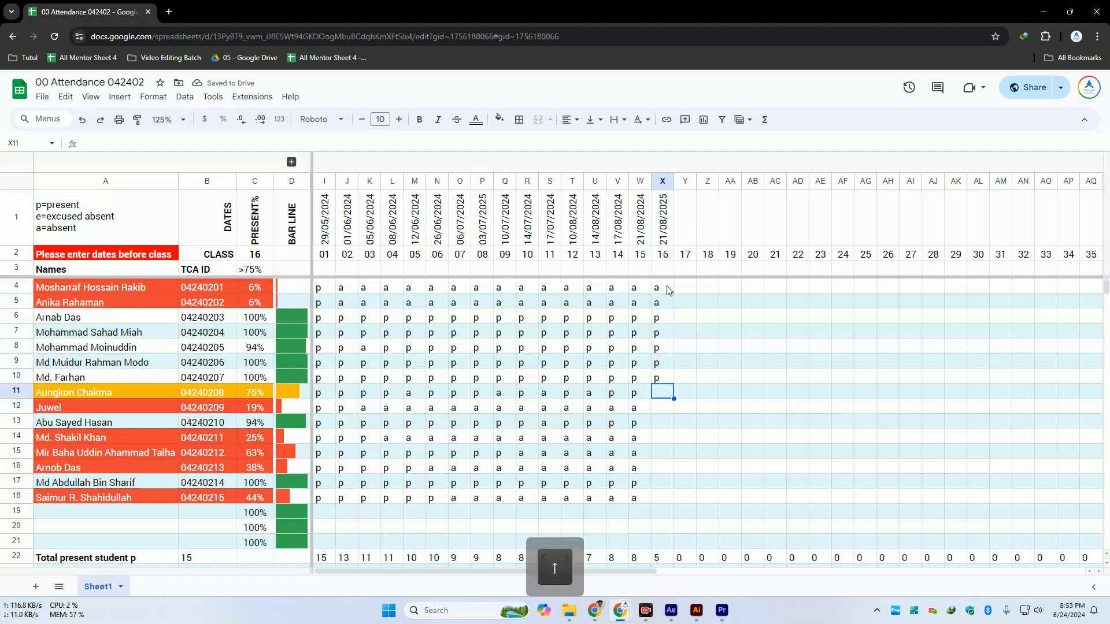
pyautogui.press('Up')
pyautogui.press('Down')
pyautogui.write('a')
pyautogui.press('Return')
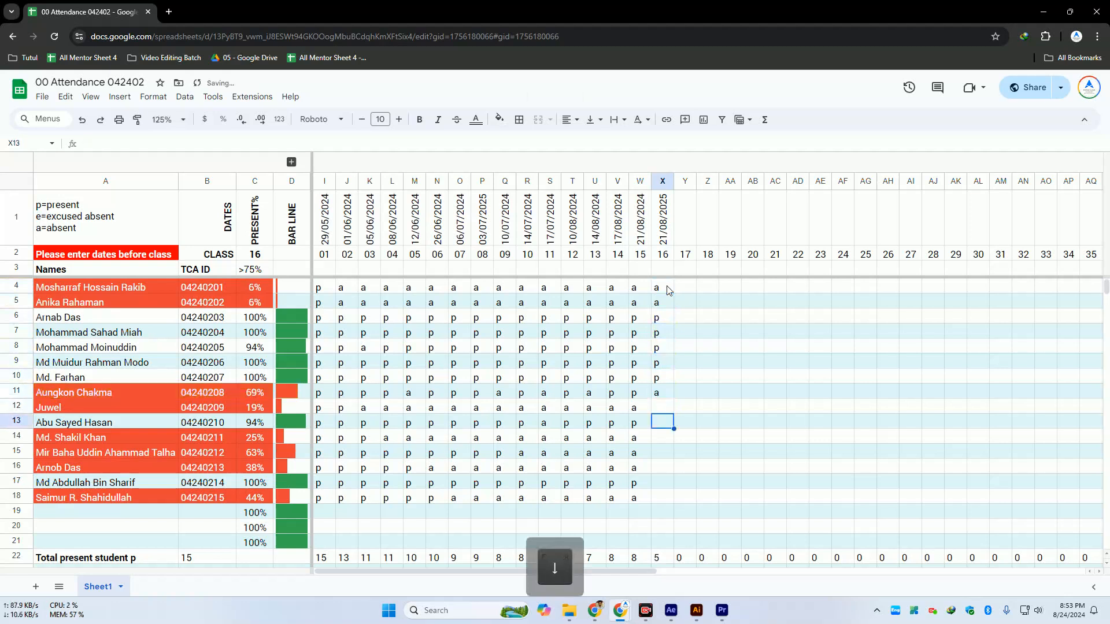
# Mark the student in row 12 absent (a) and the student in row 13 present (p) for class 16
pyautogui.write('a')
pyautogui.press('Return')
pyautogui.press('Down')
pyautogui.press('Up')
pyautogui.press('Down')
pyautogui.press('Up')
pyautogui.write('p')
# Recheck the class 16 entries already recorded above row 13
pyautogui.press('Up')
pyautogui.press('Up')
pyautogui.press('Up')
pyautogui.press('Up')
pyautogui.press('Up')
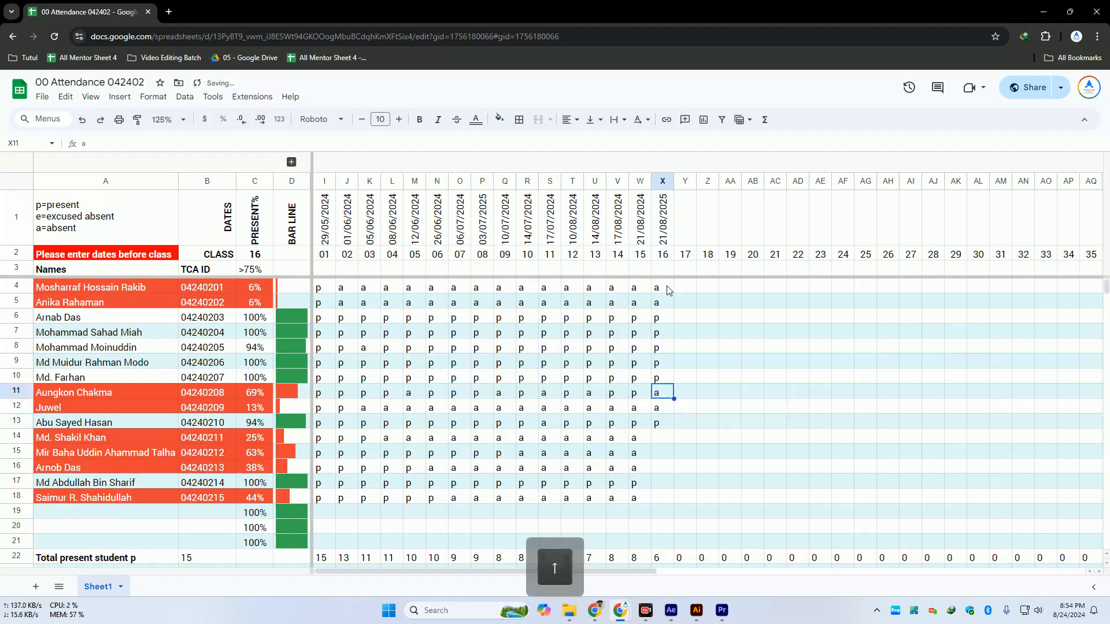
pyautogui.press('Up')
pyautogui.press('Up')
pyautogui.press('Down')
pyautogui.press('Down')
pyautogui.press('Up')
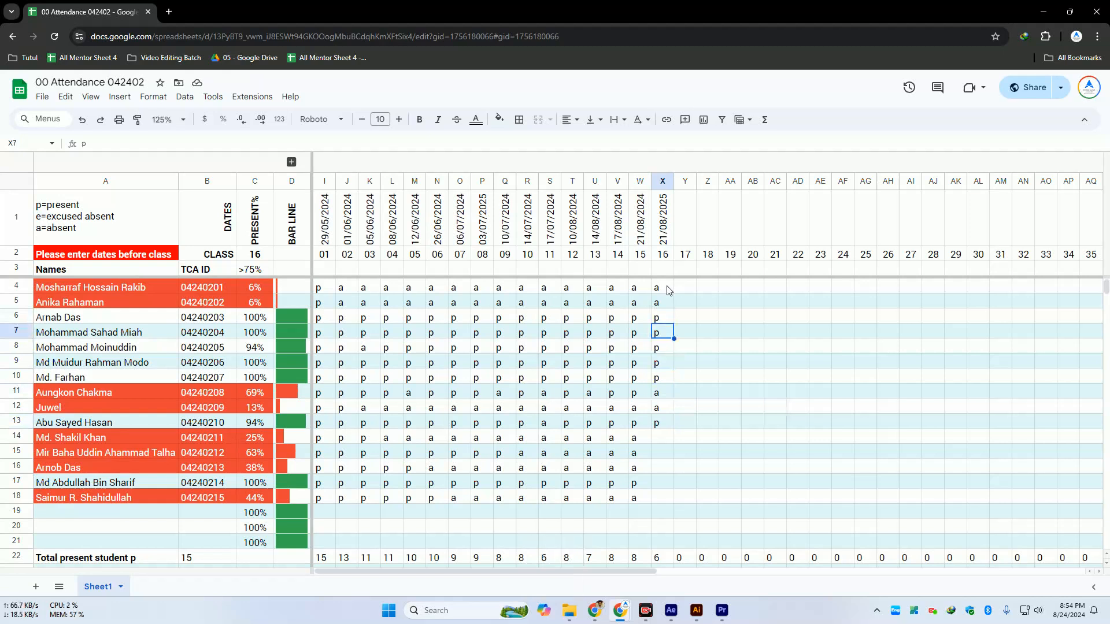
# Mark the three students in rows 14 to 16 absent (a) for class 16
pyautogui.press('Down')
pyautogui.press('Down')
pyautogui.press('Down')
pyautogui.press('Down')
pyautogui.press('Down')
pyautogui.press('Down')
pyautogui.press('Down')
pyautogui.press('Down')
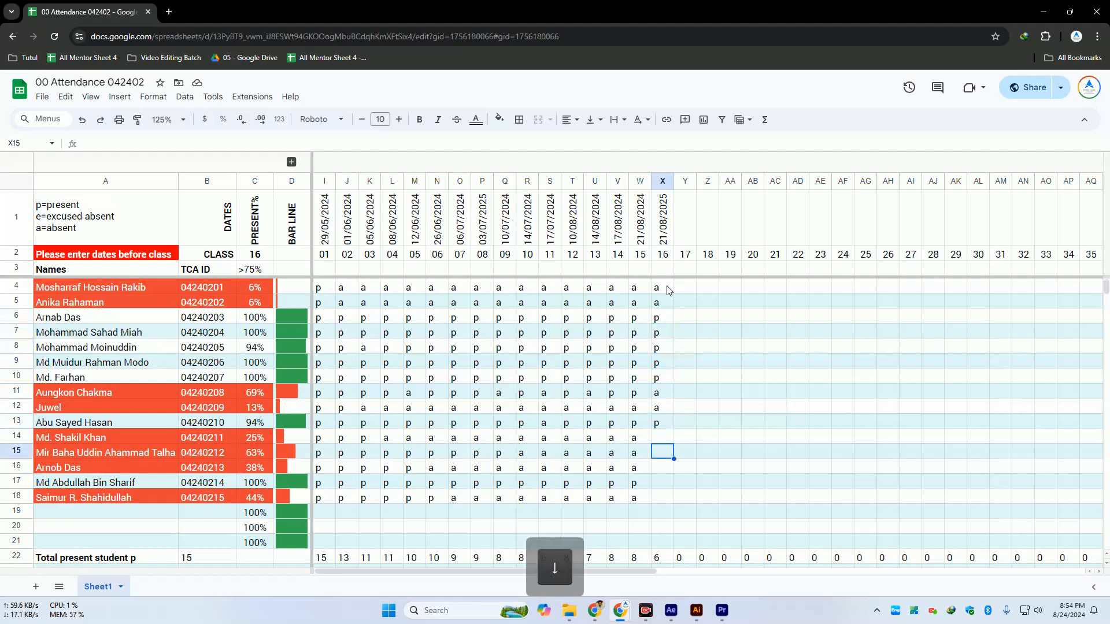
pyautogui.write('a')
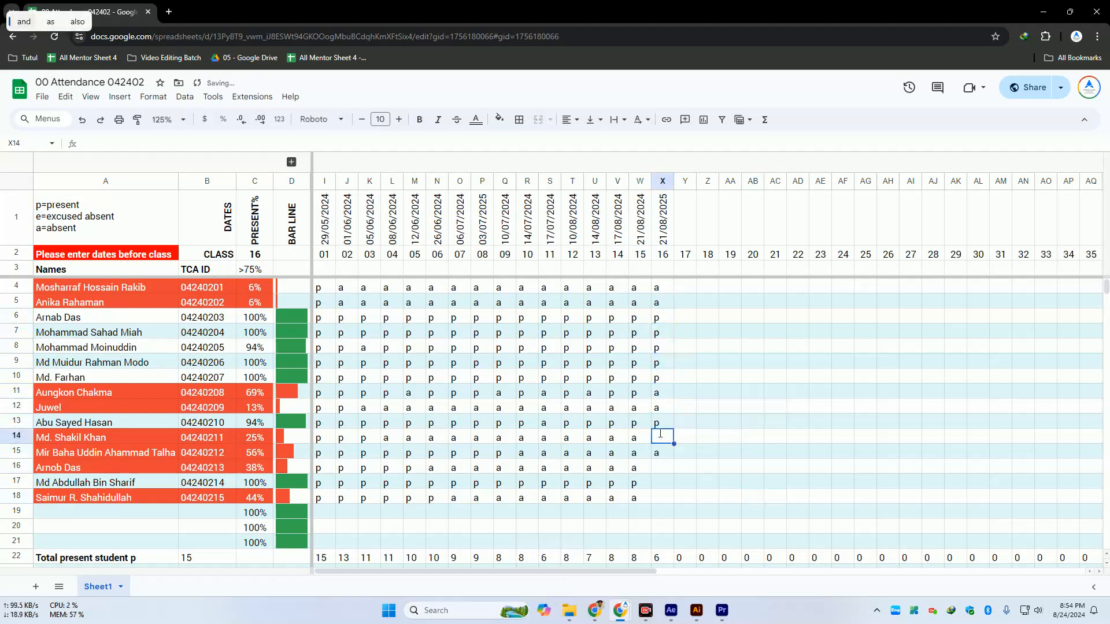
pyautogui.press('Down')
pyautogui.write('a')
pyautogui.press('Down')
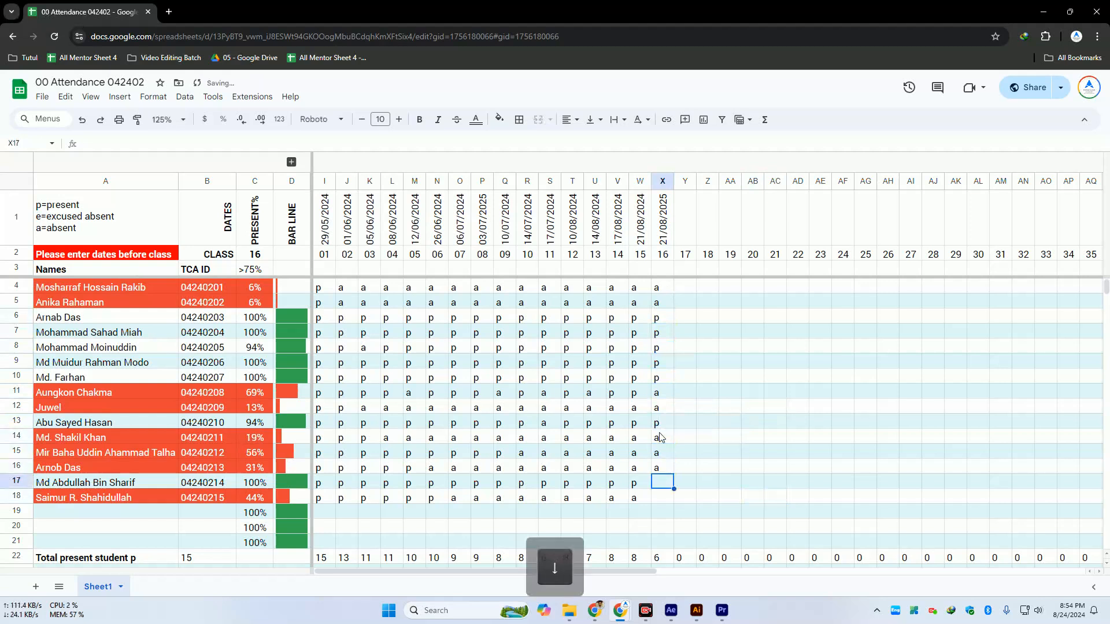
# Mark row 17 present (p) and row 18 absent (a) for class 16, and close the attendance sheet window
pyautogui.write('p')
pyautogui.press('Down')
pyautogui.write('a')
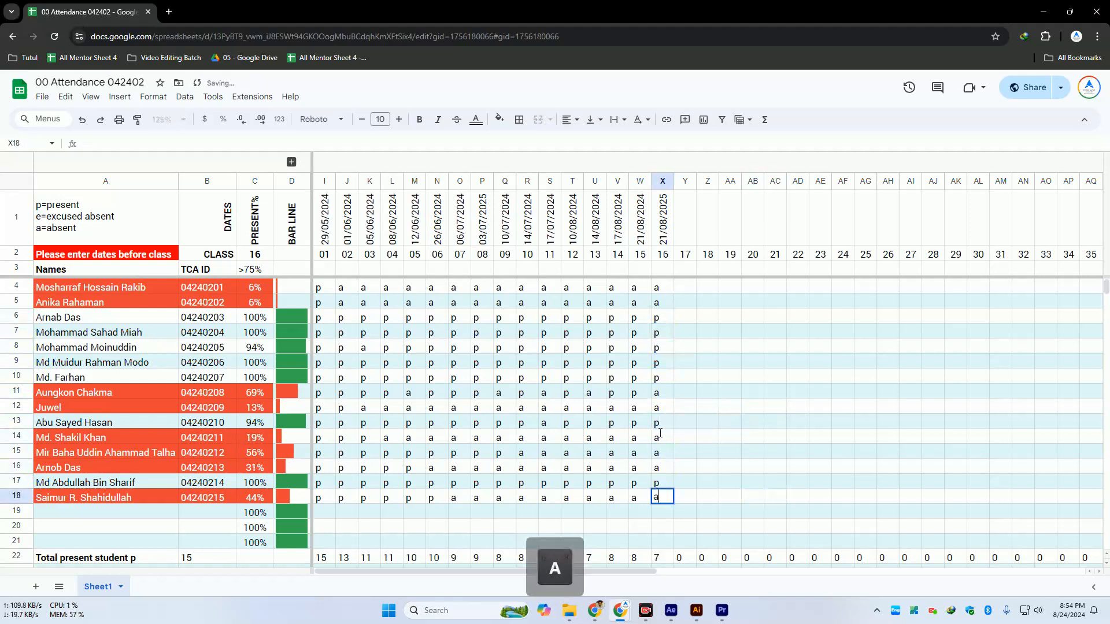
pyautogui.press('Down')
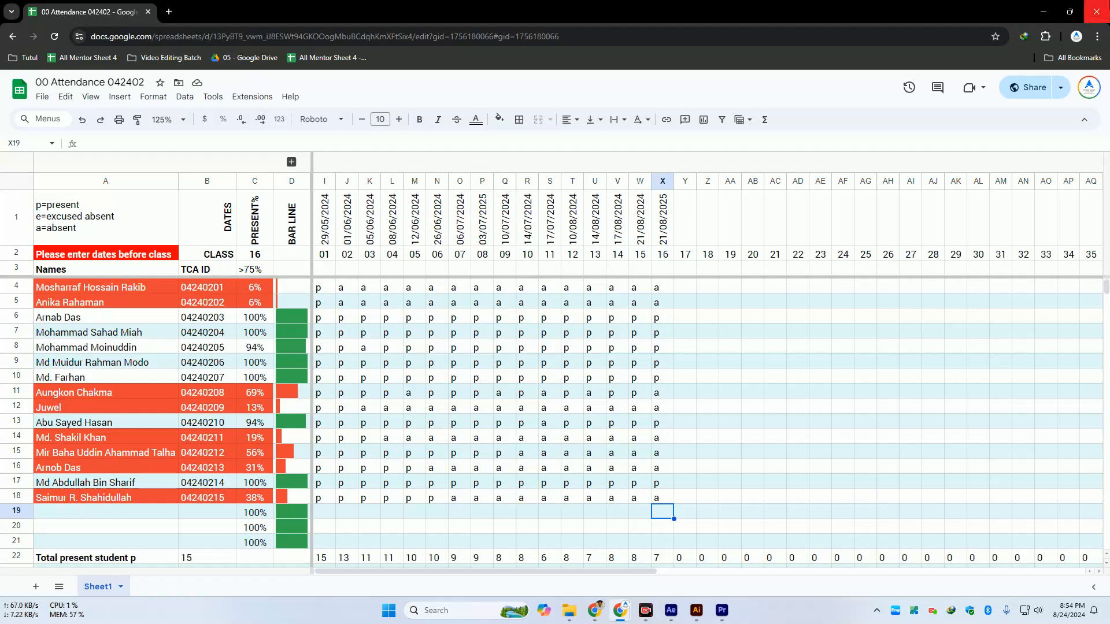
pyautogui.click(1106, 5)
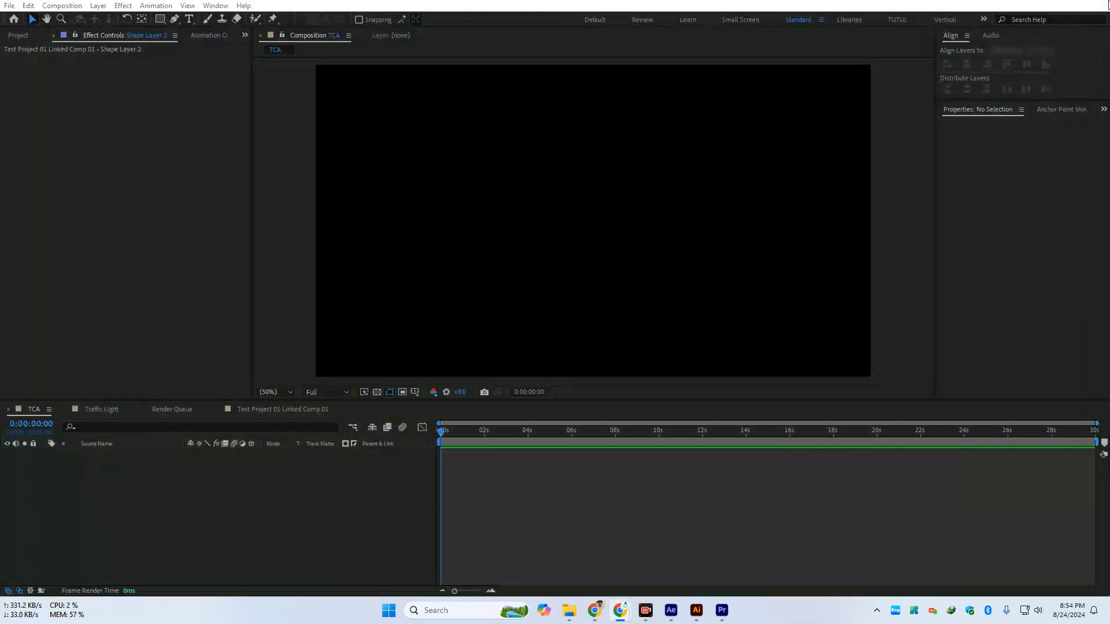
# Open the Facebook reel link shared in the 042402 video editing chat and watch the Shah Cement clip, pausing on the billboard scene
pyautogui.click(594, 610)
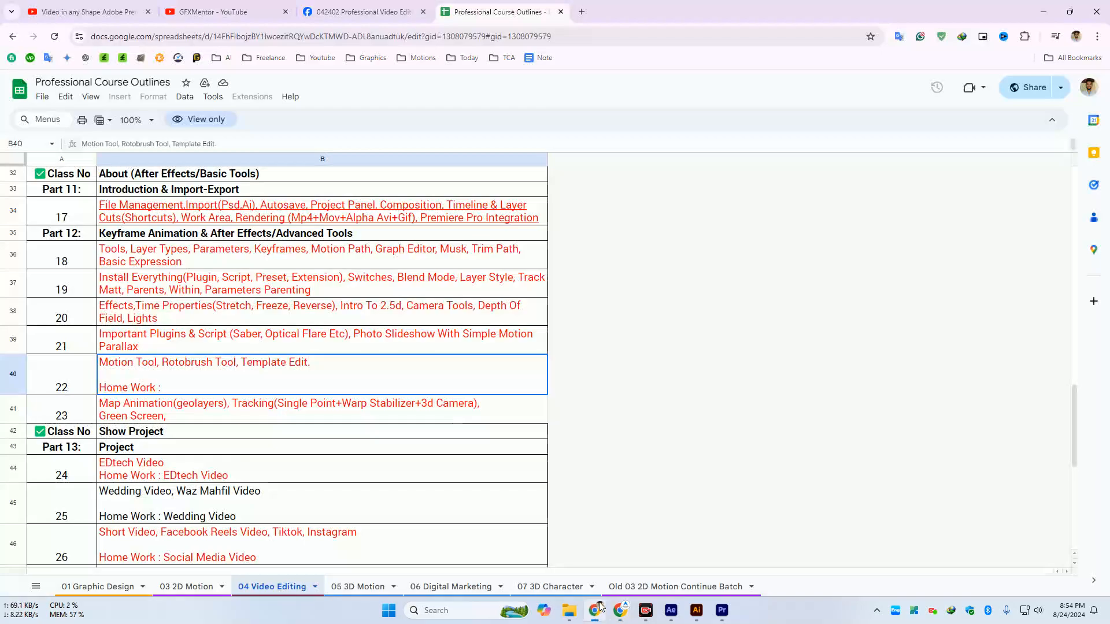
pyautogui.click(330, 7)
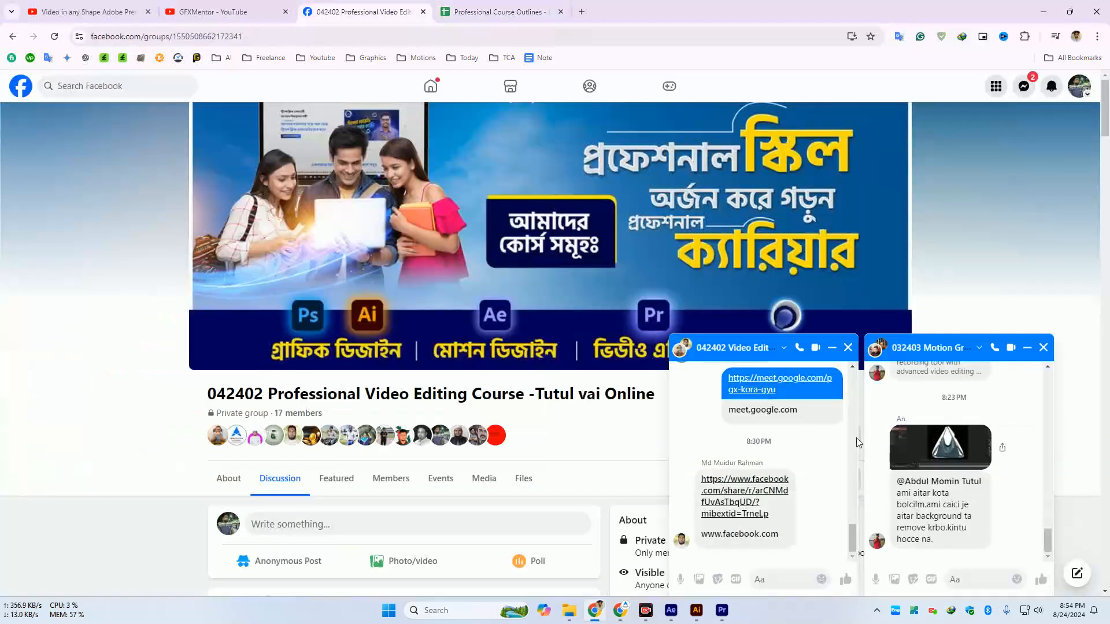
pyautogui.click(742, 516)
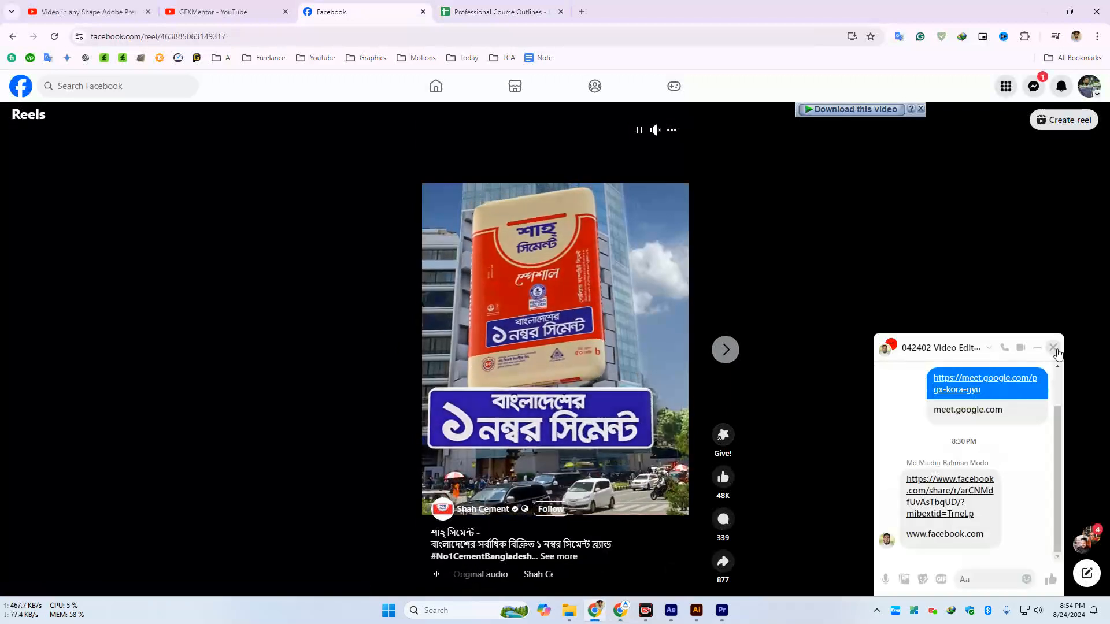
pyautogui.click(587, 420)
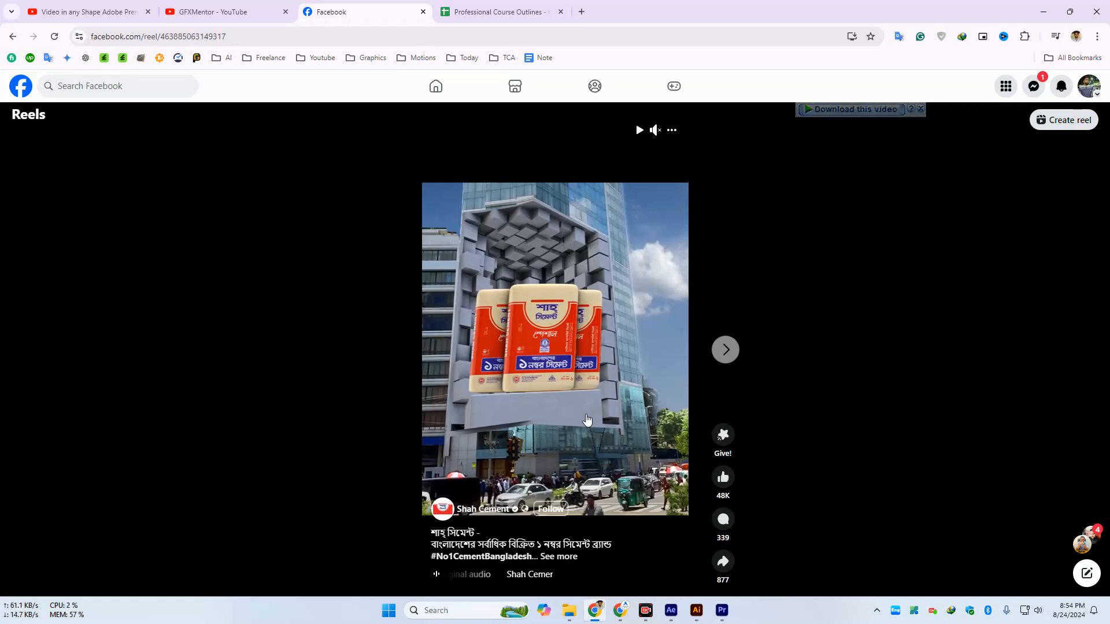
pyautogui.click(544, 399)
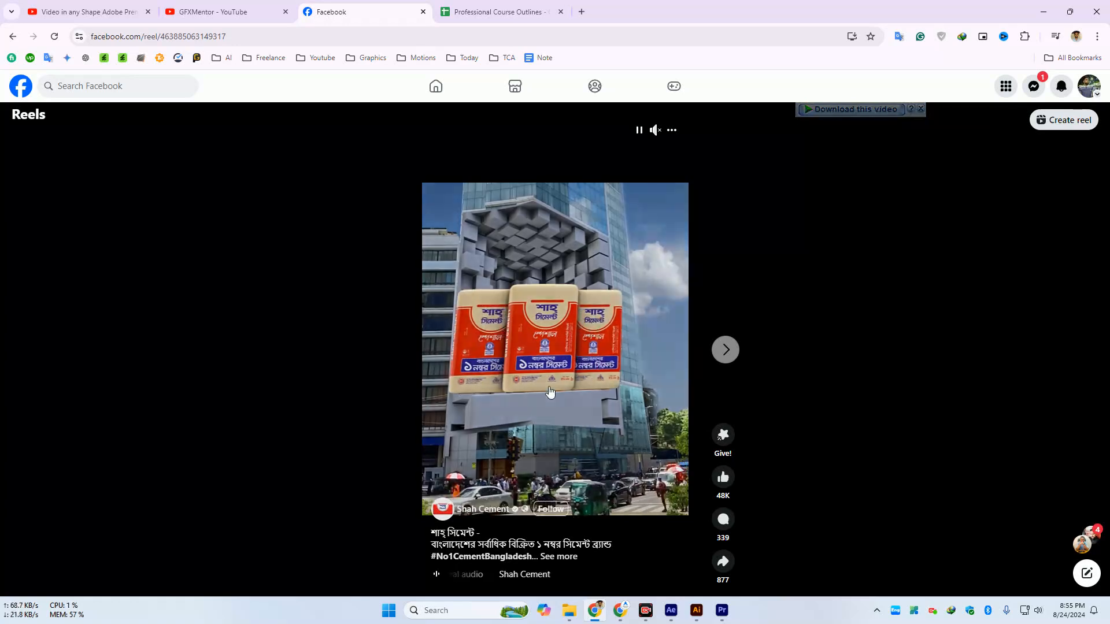
pyautogui.click(552, 391)
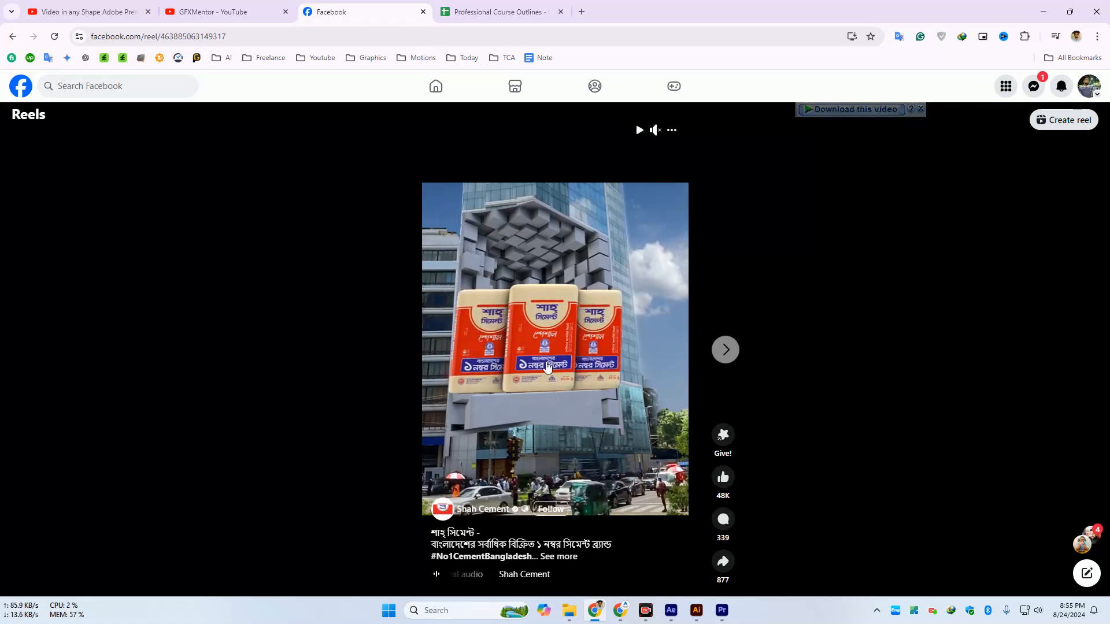
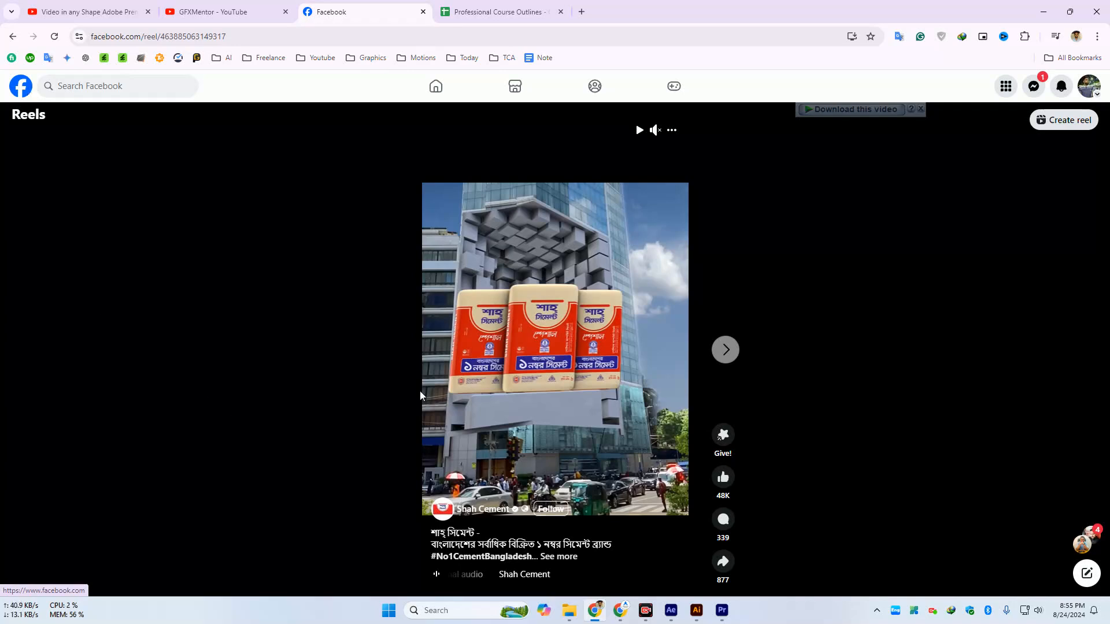
pyautogui.click(564, 382)
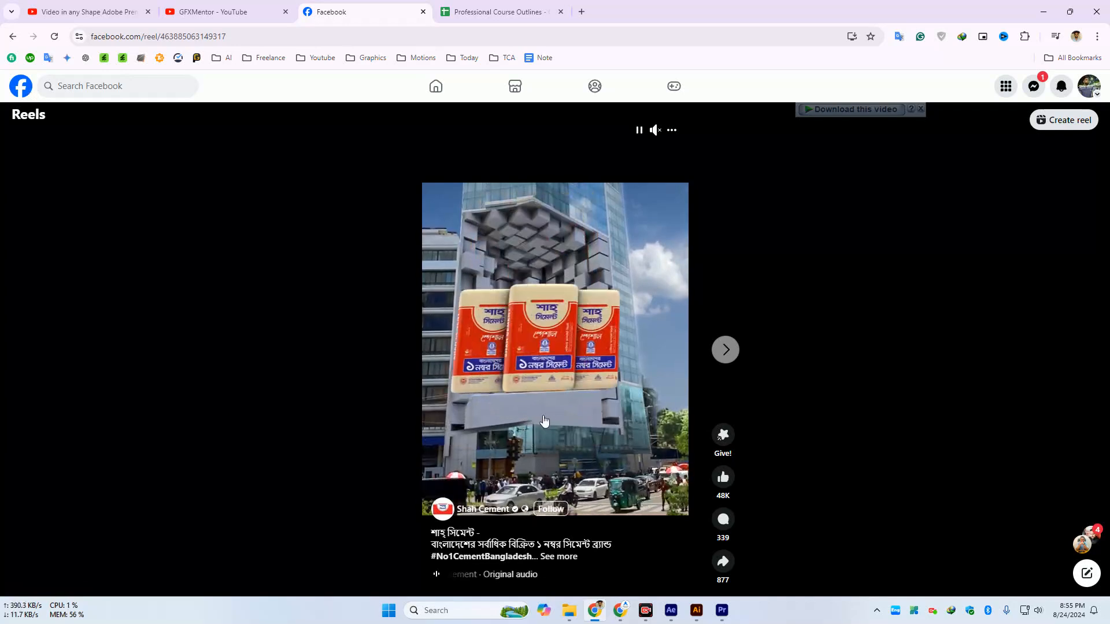
# Leave the reel and close the Facebook and Professional Course Outlines tabs
pyautogui.click(26, 90)
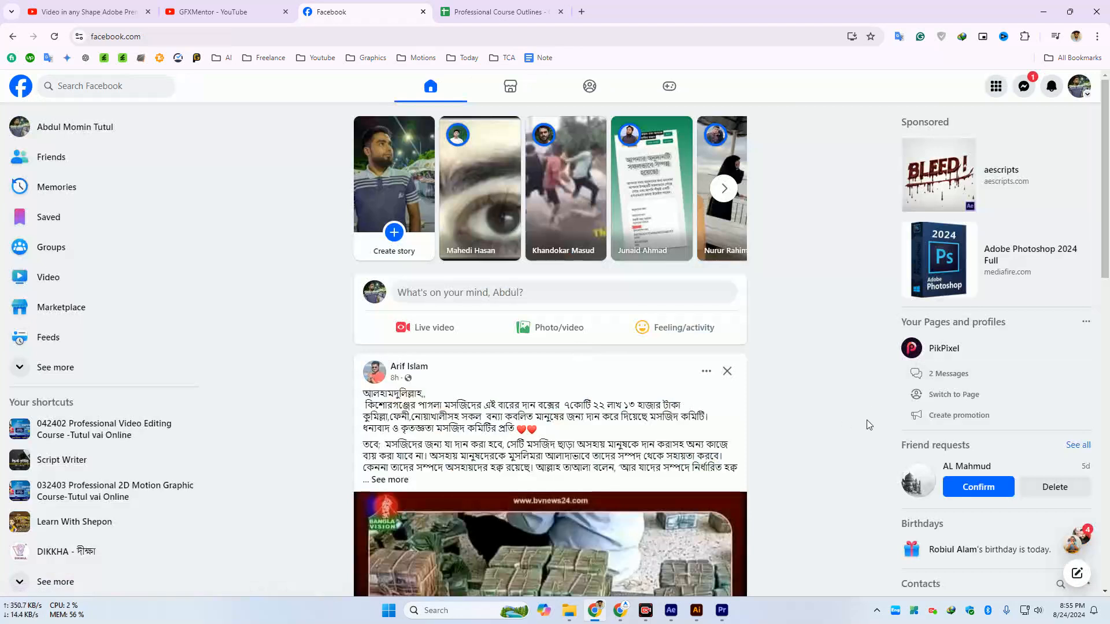
pyautogui.click(423, 11)
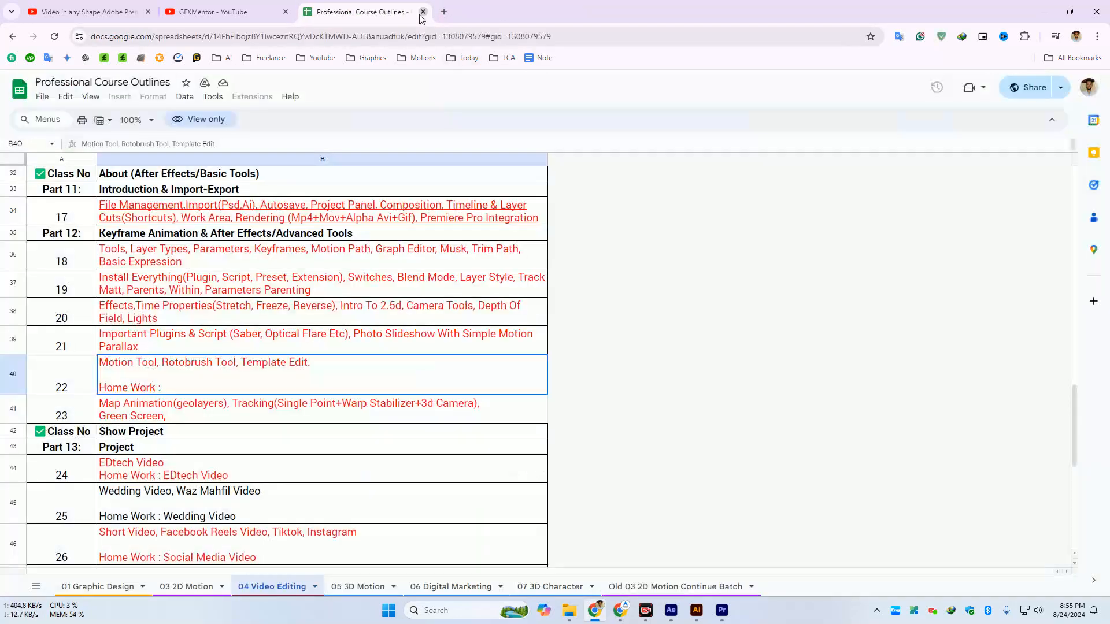
pyautogui.click(423, 12)
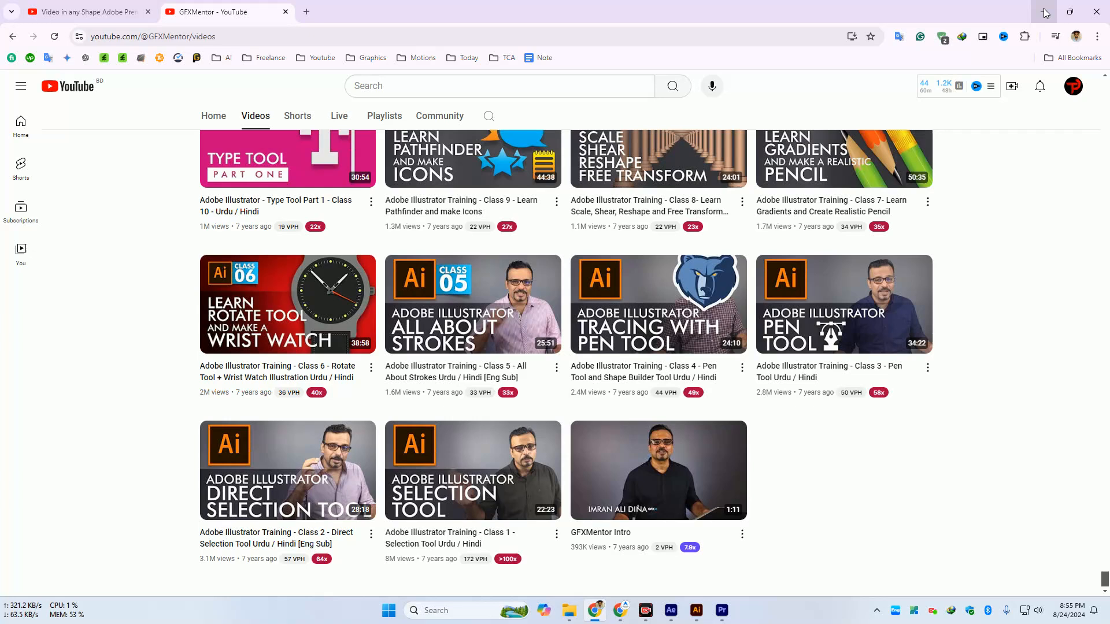
# Switch to Premiere Pro and exit it, saving the changes to Test Project 01.prproj
pyautogui.click(720, 619)
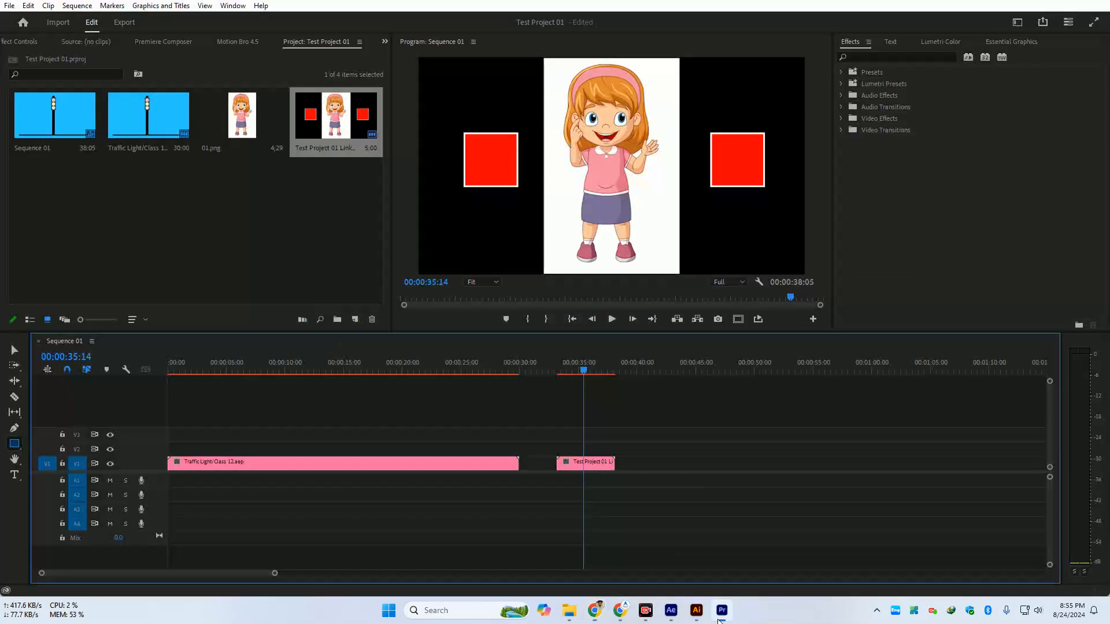
pyautogui.click(270, 245)
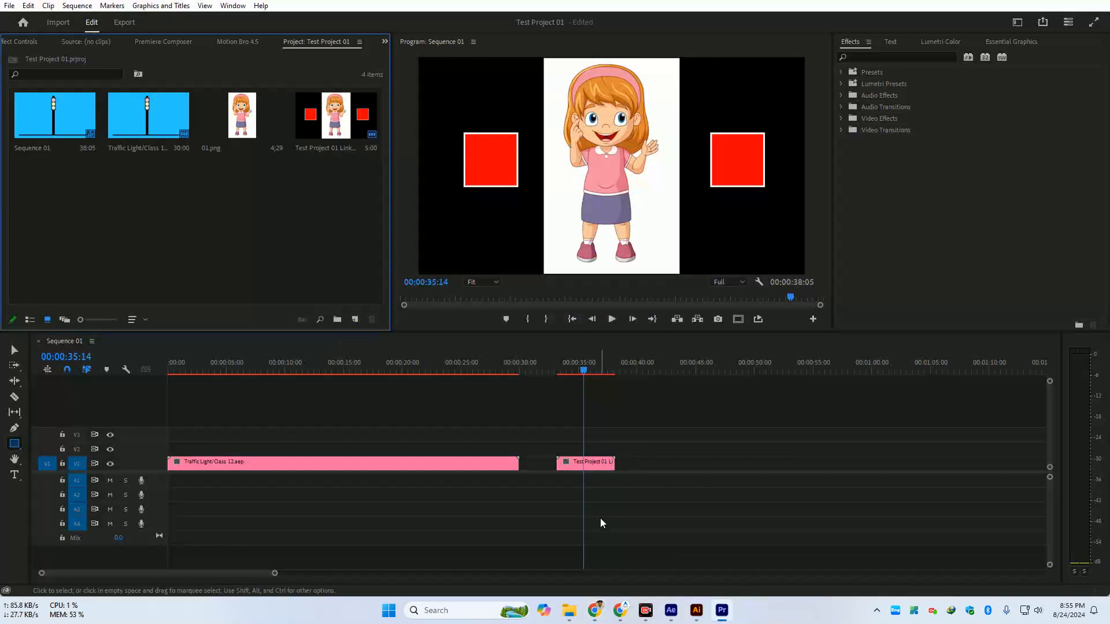
pyautogui.click(10, 7)
pyautogui.click(81, 411)
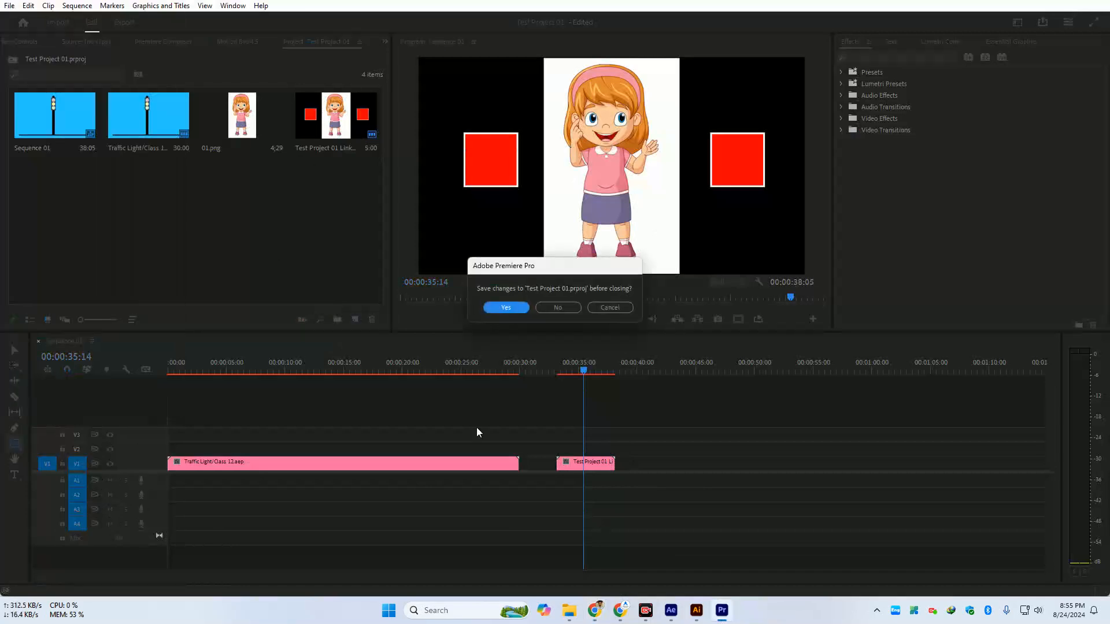
pyautogui.click(513, 306)
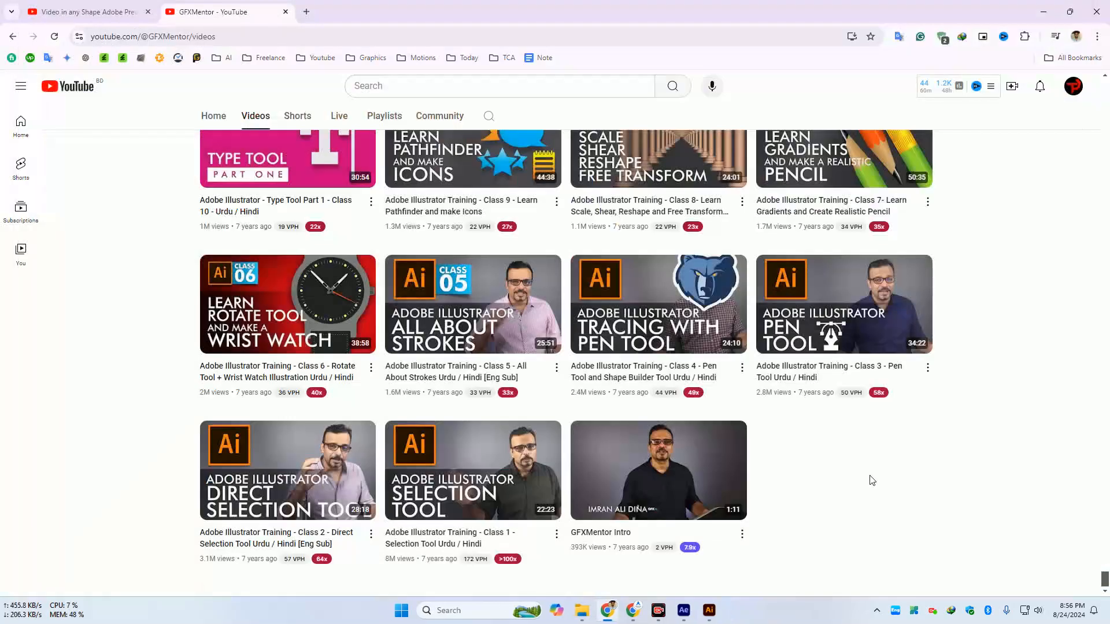
# Close the GFXMentor YouTube tab and minimize the browser window
pyautogui.click(285, 11)
pyautogui.click(1034, 17)
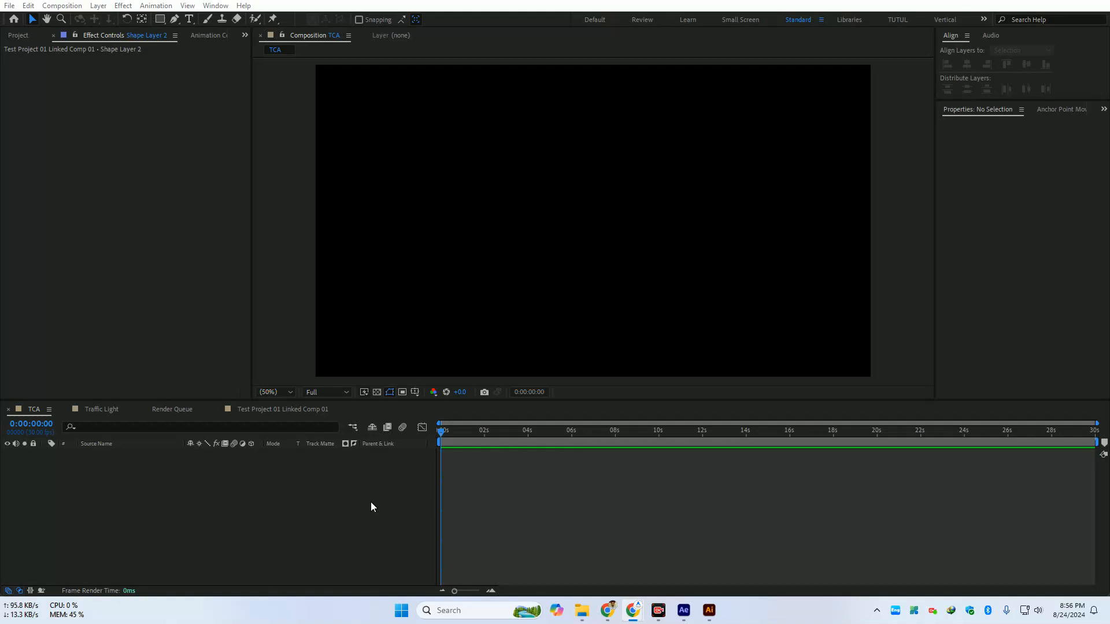
# In File Explorer, go through the Desktop's Class shortcut to the Video Editing > Class Project folder
pyautogui.click(582, 610)
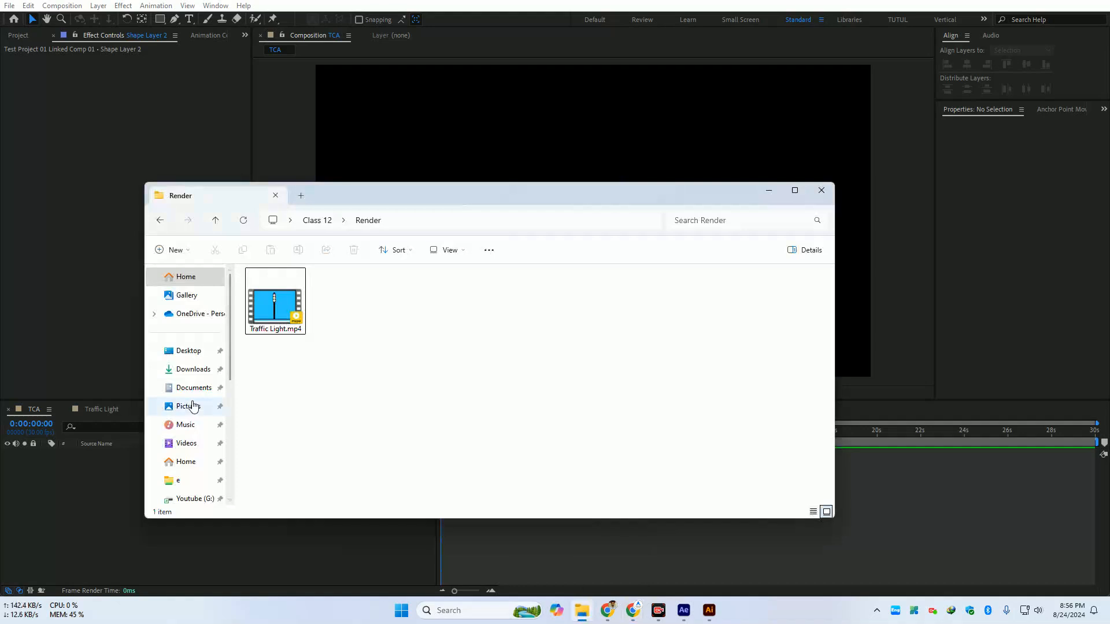
pyautogui.scroll(-4, 188, 448)
pyautogui.scroll(4, 189, 445)
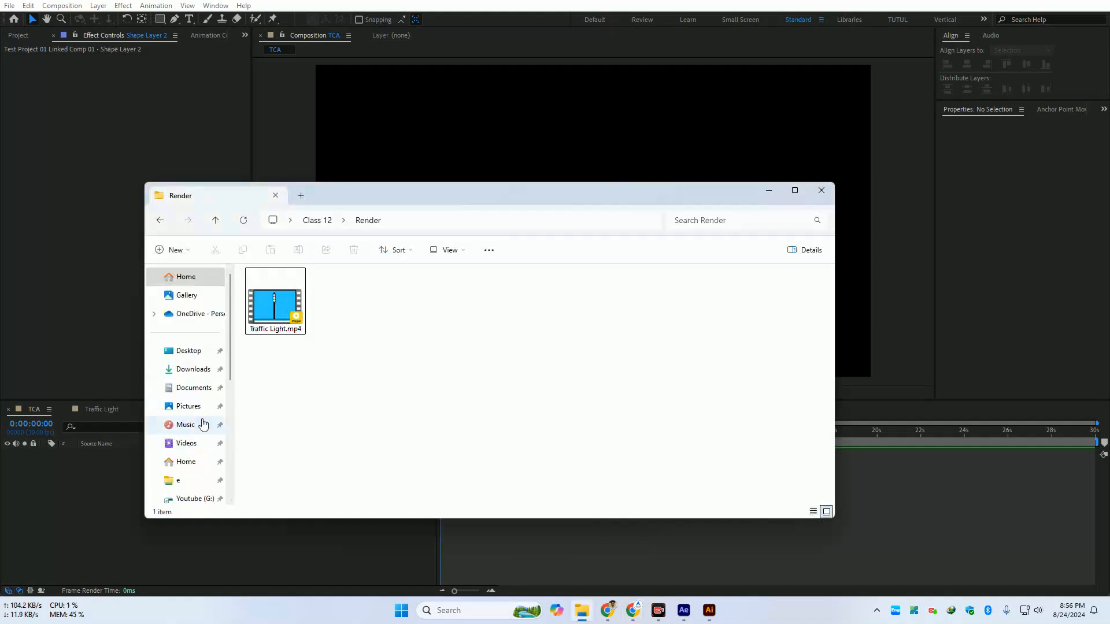
pyautogui.scroll(-4, 196, 468)
pyautogui.scroll(3, 193, 355)
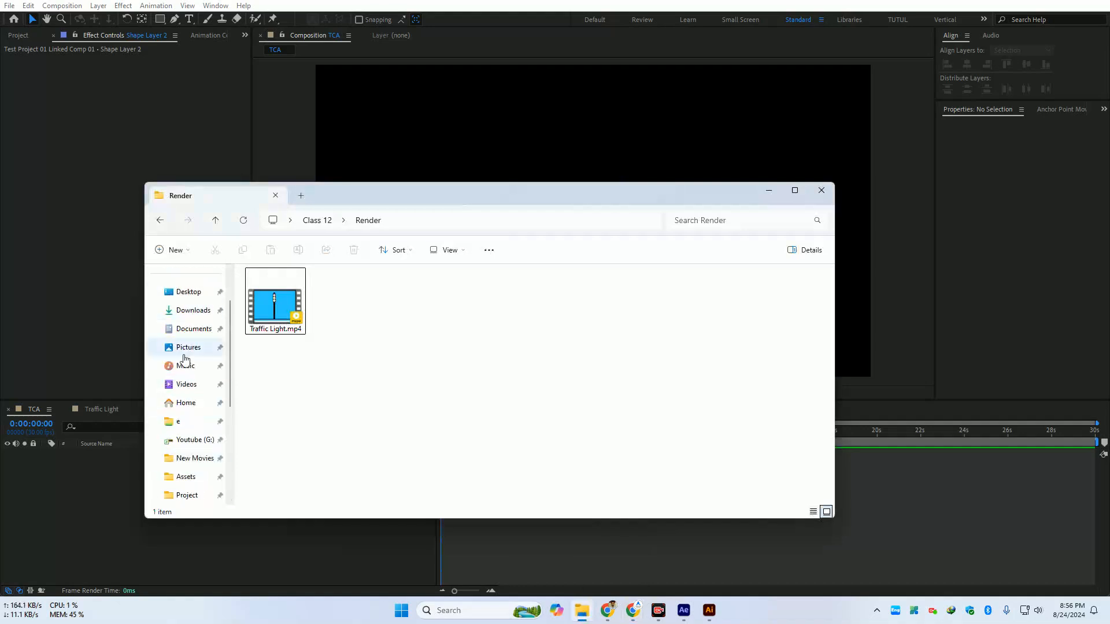
pyautogui.scroll(3, 194, 355)
pyautogui.click(189, 350)
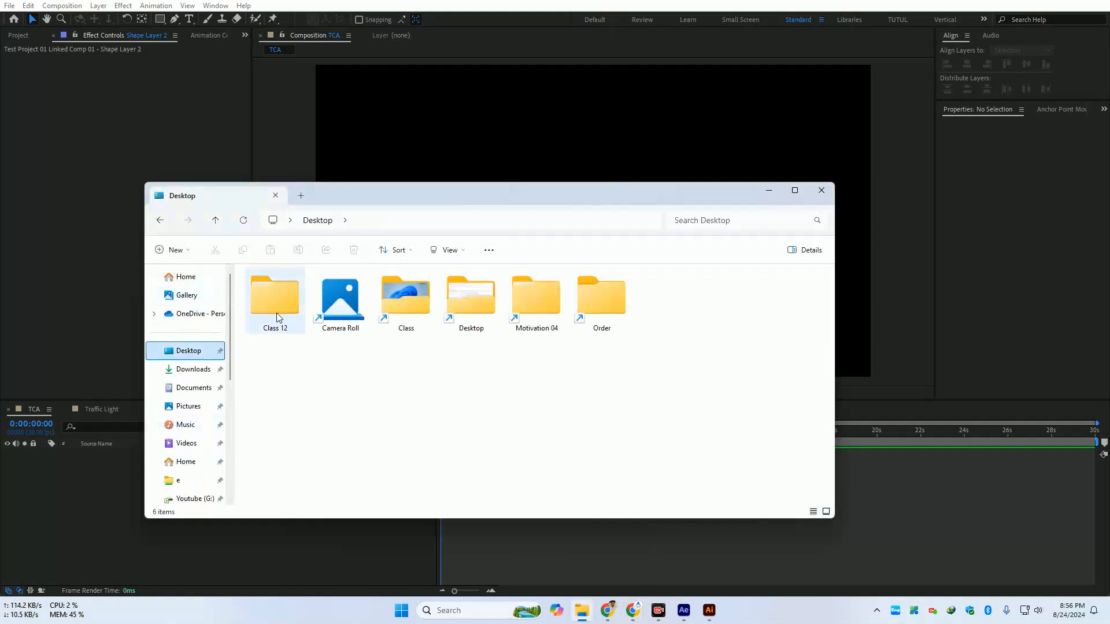
pyautogui.doubleClick(416, 325)
pyautogui.click(417, 327)
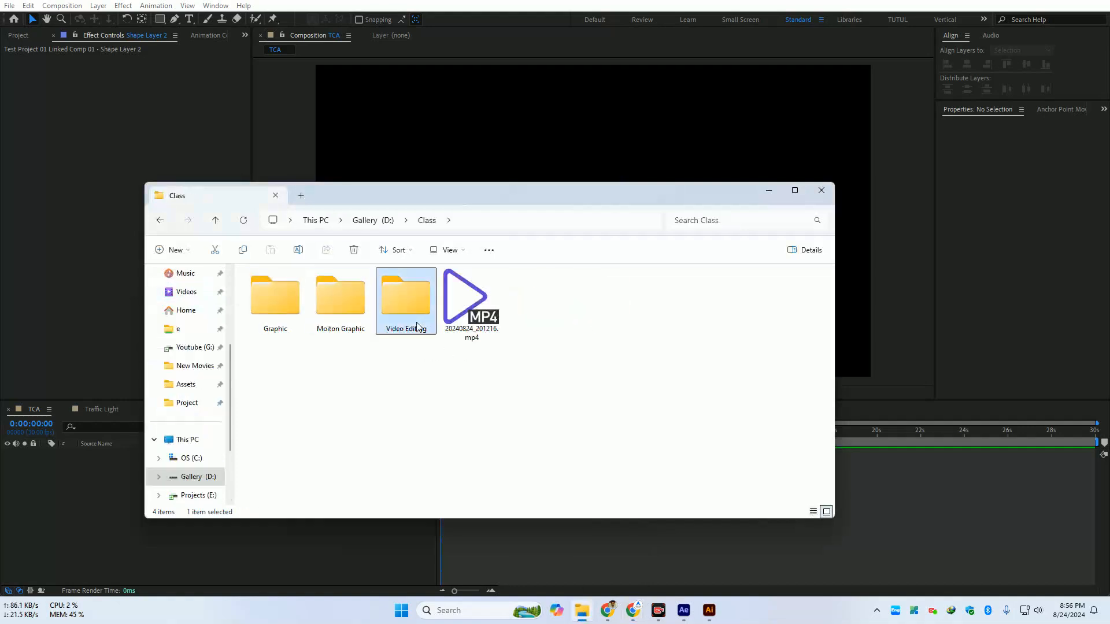
pyautogui.doubleClick(417, 326)
pyautogui.doubleClick(347, 320)
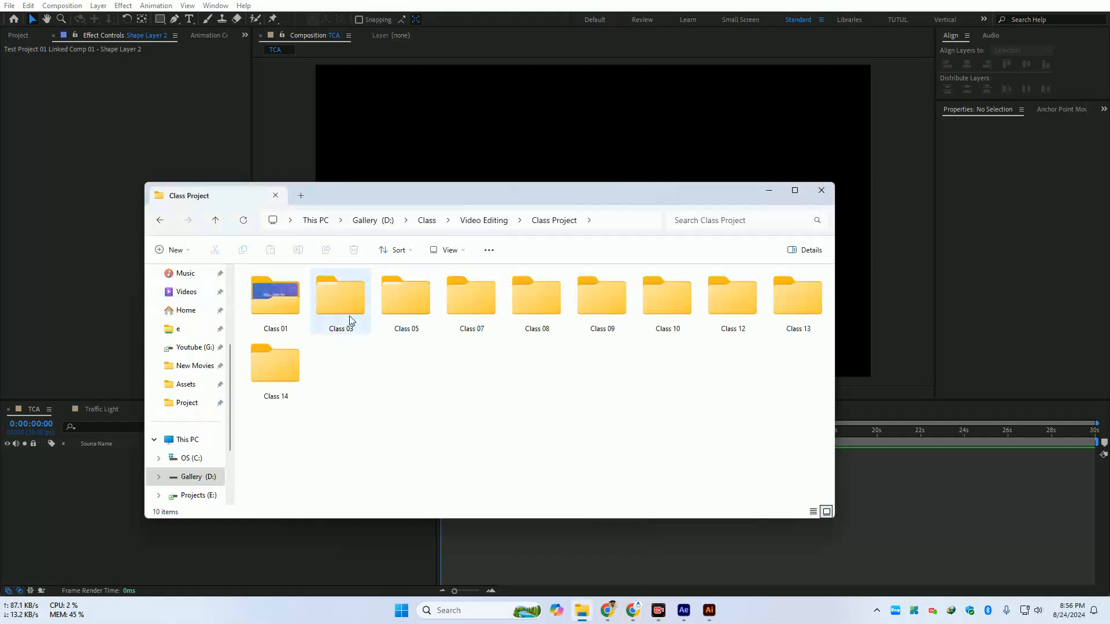
# Look through the Project folder inside Class 14 and return to the Class Project folder
pyautogui.doubleClick(275, 377)
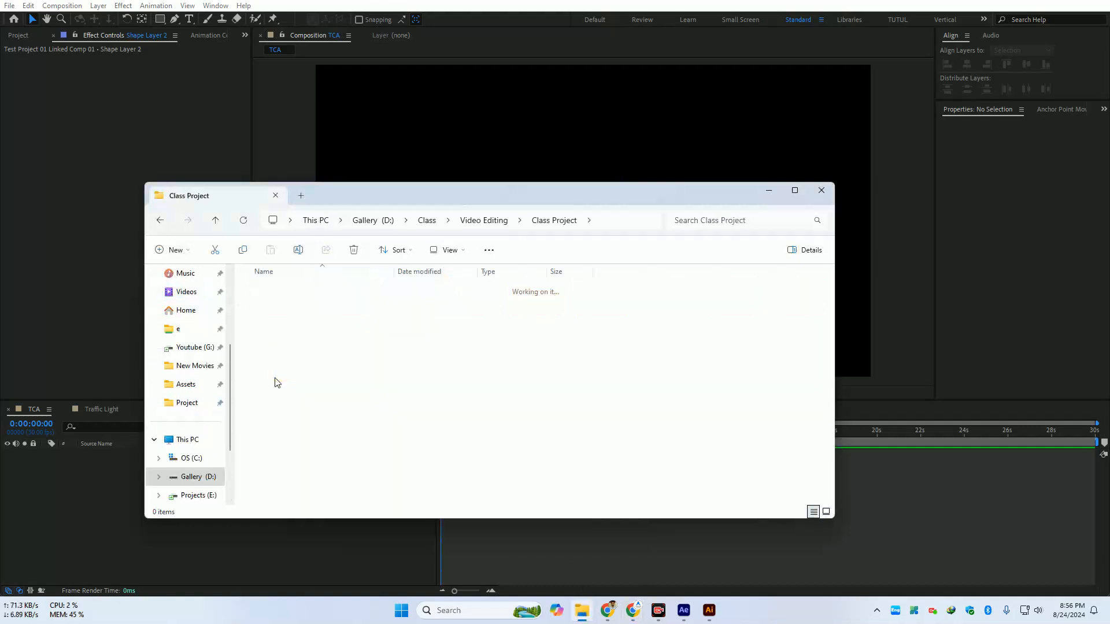
pyautogui.doubleClick(309, 290)
pyautogui.click(310, 294)
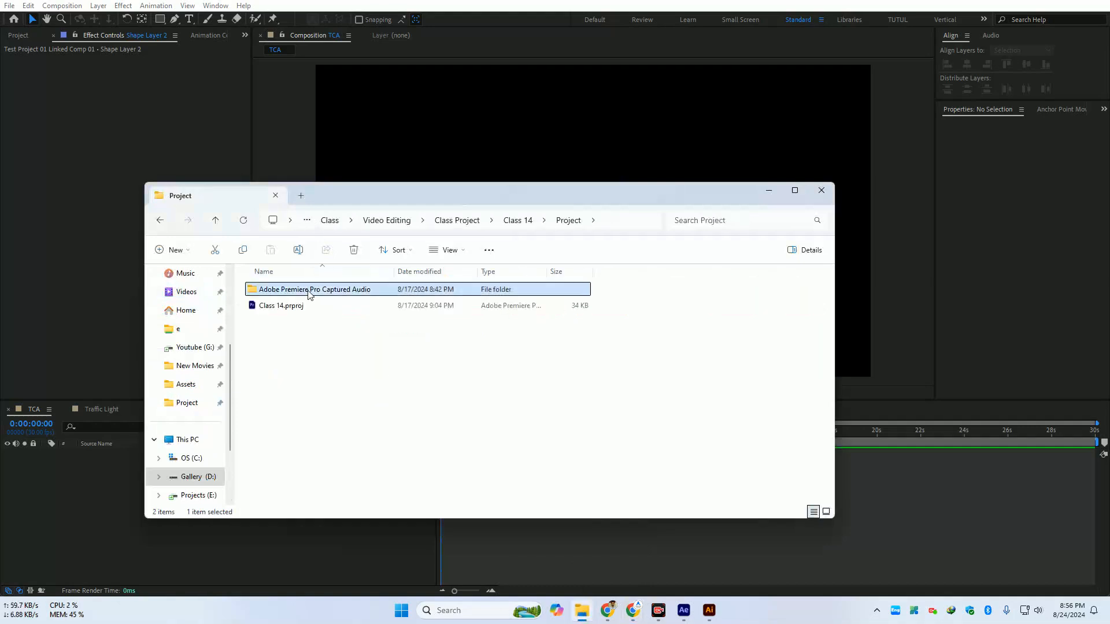
pyautogui.doubleClick(308, 294)
pyautogui.hotkey('alt', 'Left')
pyautogui.hotkey('alt', 'Left')
pyautogui.hotkey('alt', 'Left')
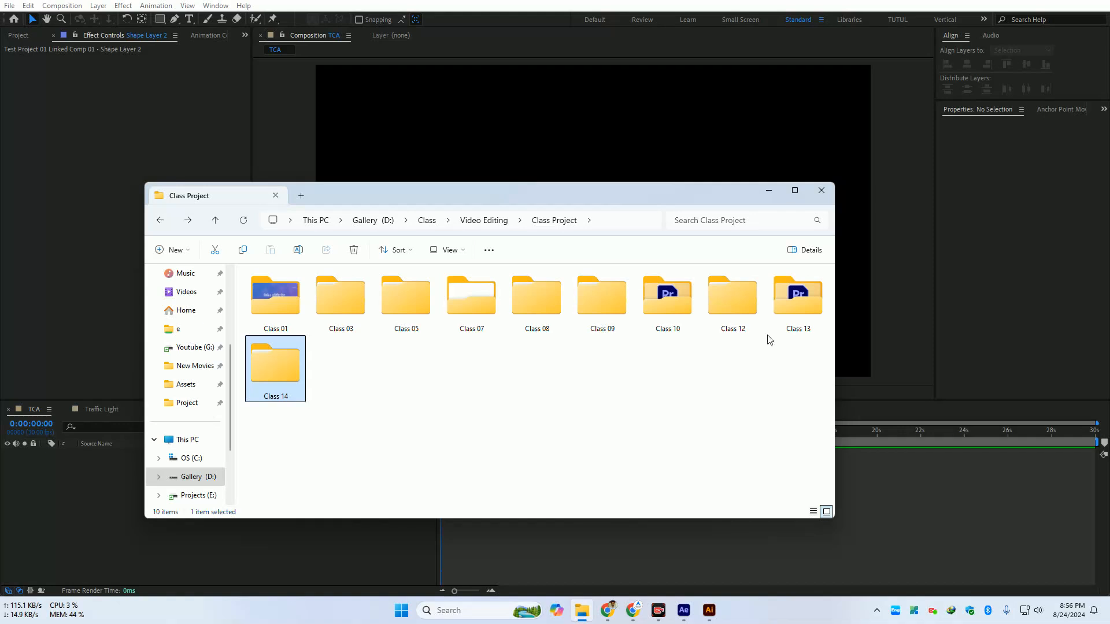
# Check the contents of the Class 13 folder and the Project folder inside Class 12
pyautogui.doubleClick(788, 304)
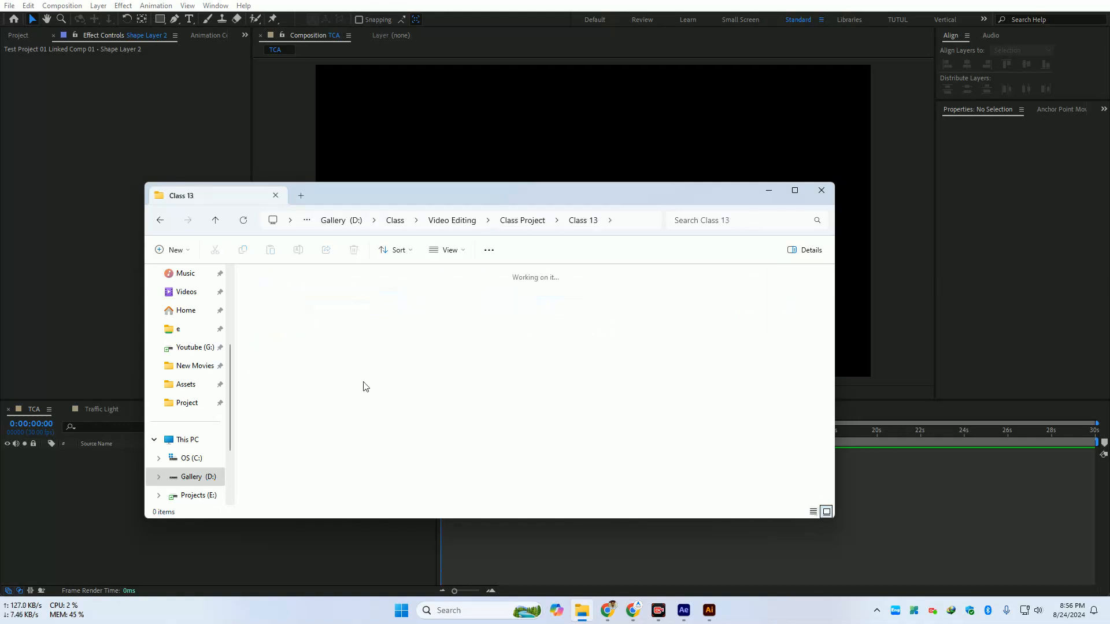
pyautogui.hotkey('alt', 'Left')
pyautogui.doubleClick(720, 295)
pyautogui.doubleClick(296, 289)
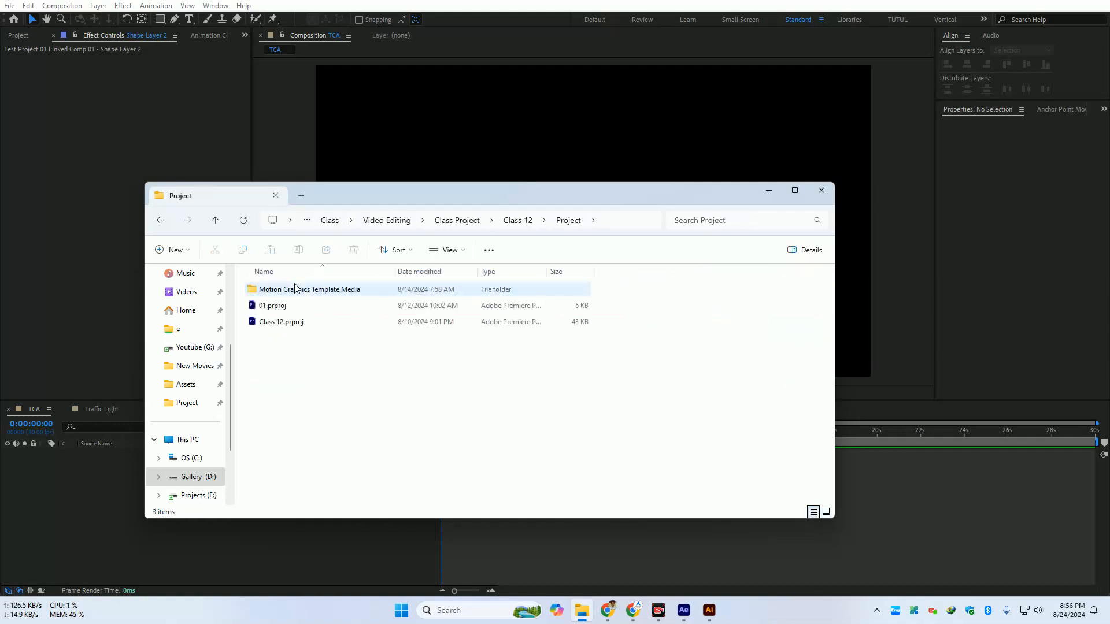
# Look through the Class 10 folder and return to the Class Project folder
pyautogui.hotkey('alt', 'Left')
pyautogui.doubleClick(663, 327)
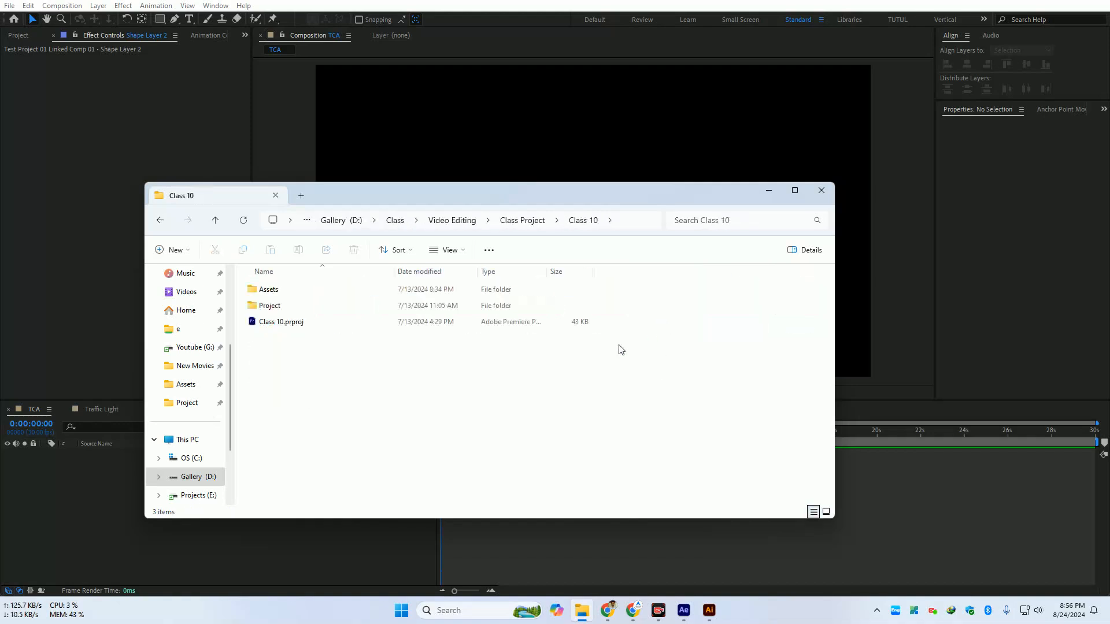
pyautogui.press('BackSpace')
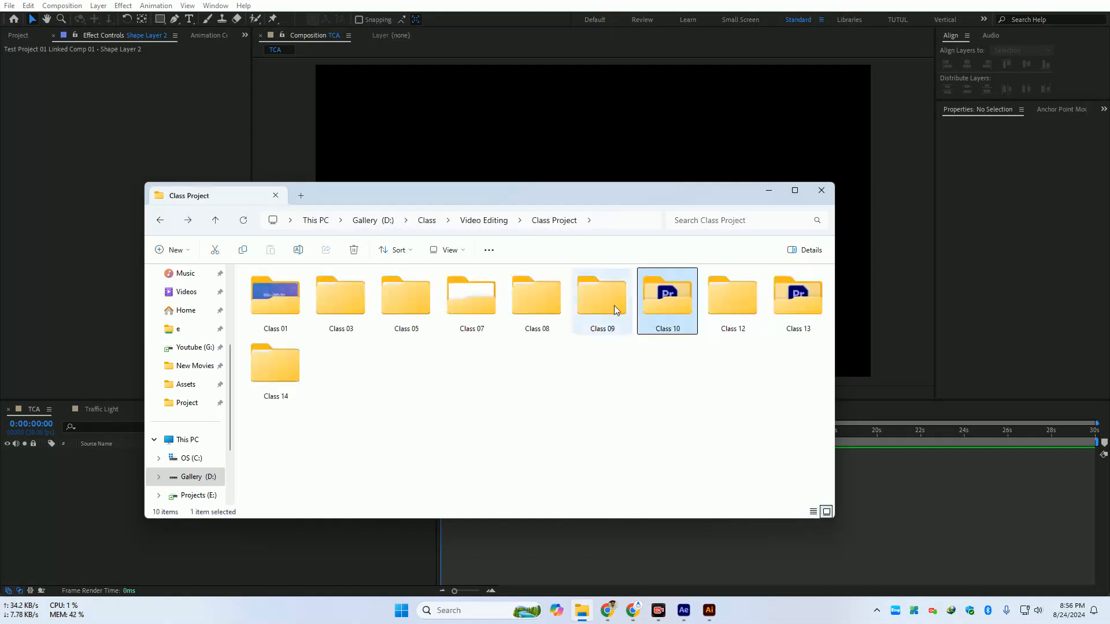
# Look through the Class folder, the Gallery (D:) drive and the Projects (E:) drive, then minimize File Explorer
pyautogui.click(427, 222)
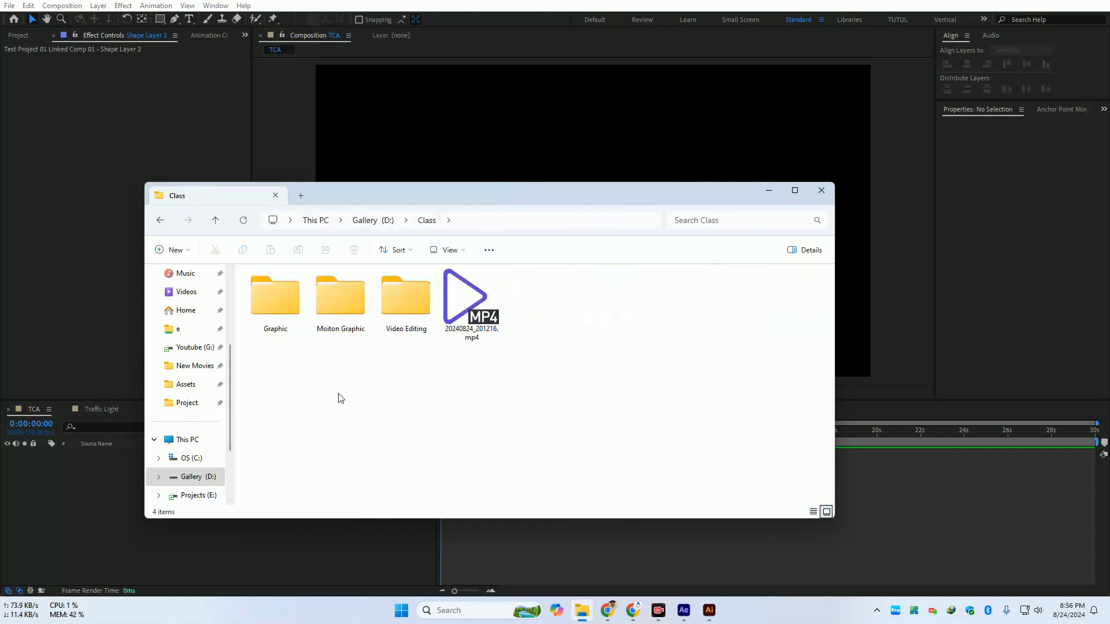
pyautogui.scroll(-3, 187, 404)
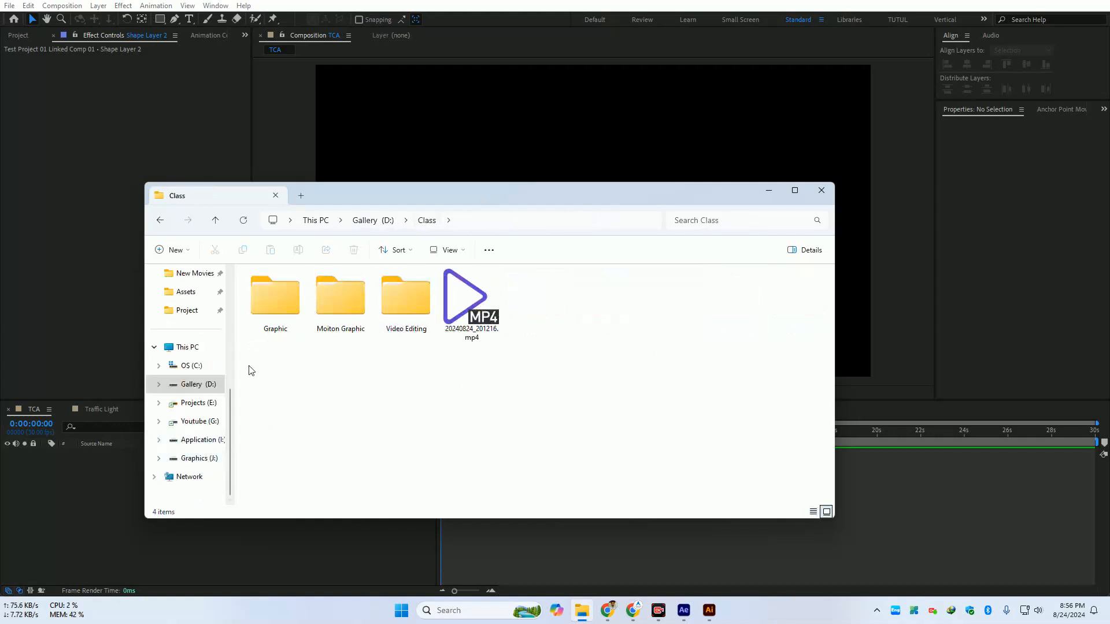
pyautogui.click(167, 383)
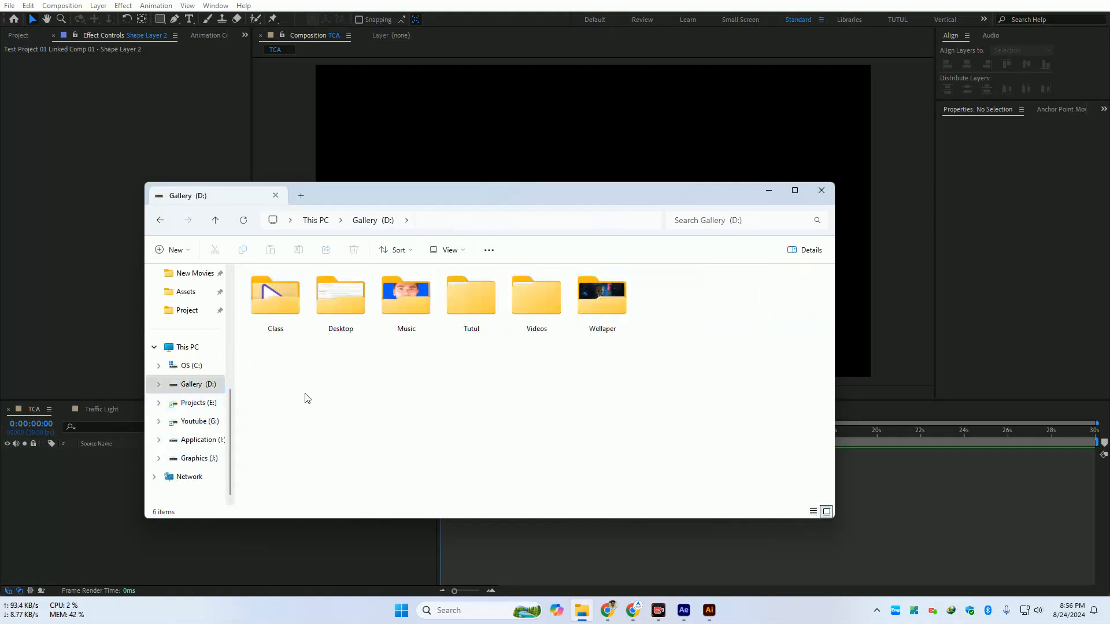
pyautogui.click(194, 403)
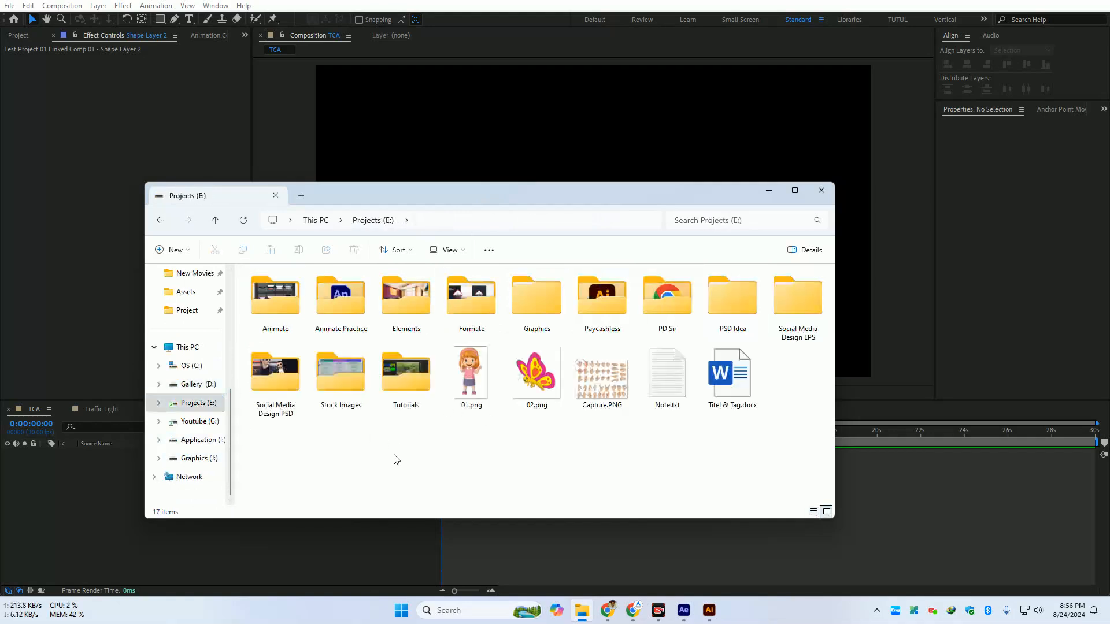
pyautogui.click(768, 191)
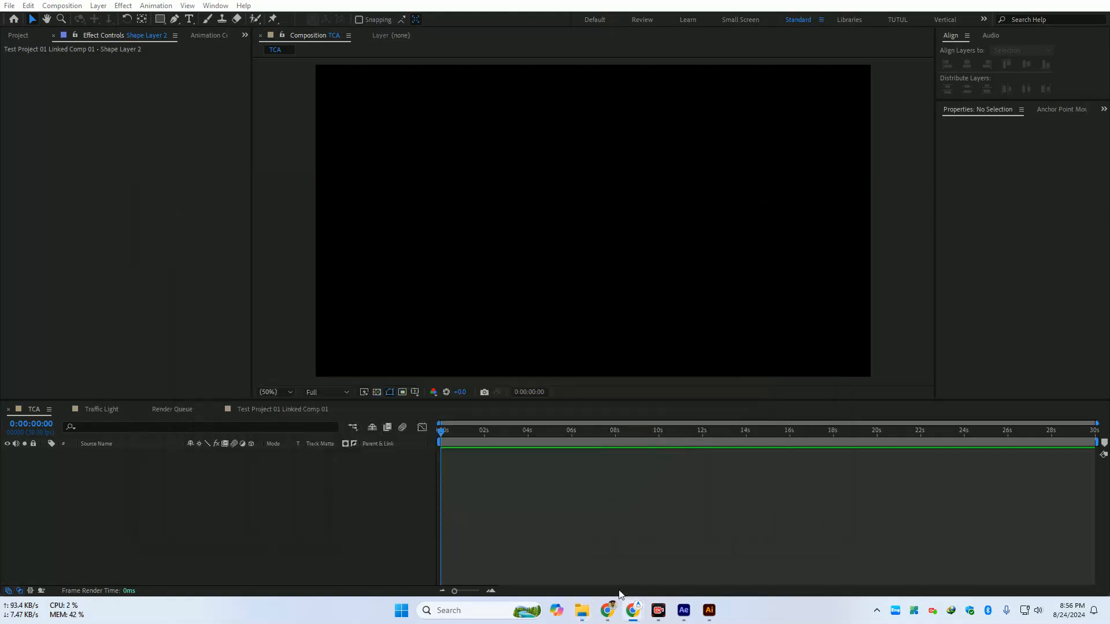
# Switch to Chrome, open a window under the first of the other browser profiles, and add a new tab
pyautogui.moveTo(608, 608)
pyautogui.click(612, 543)
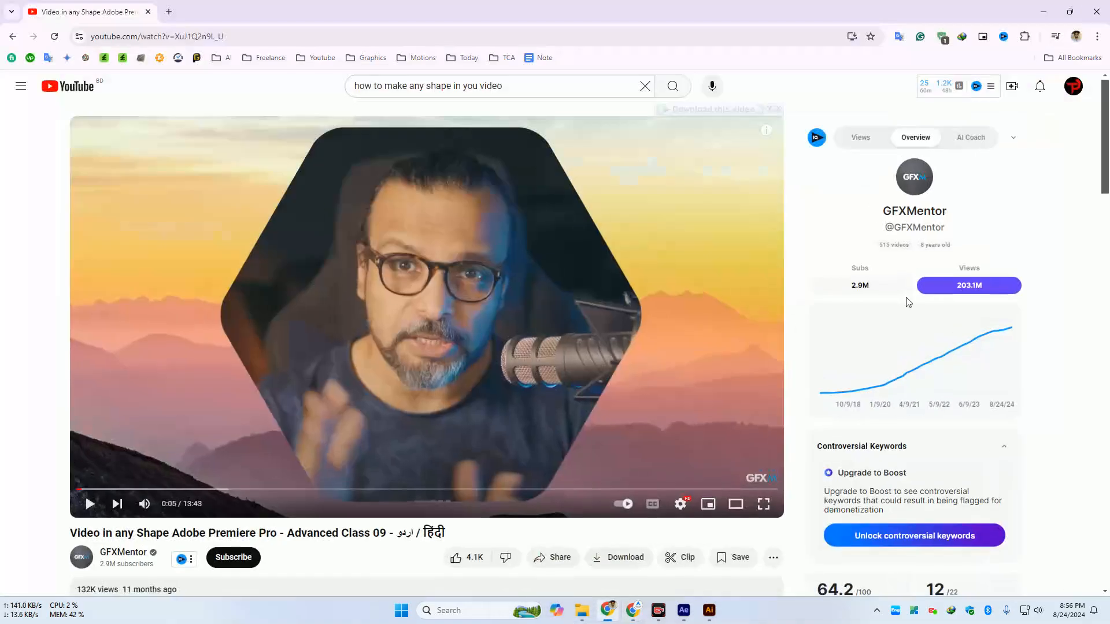
pyautogui.click(1076, 36)
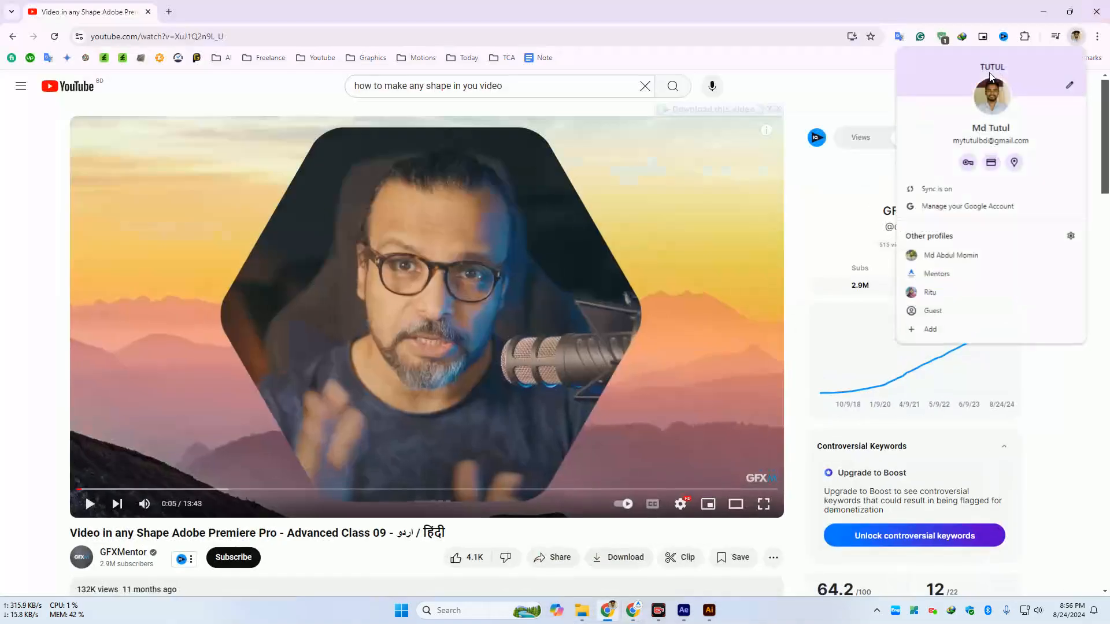
pyautogui.click(953, 256)
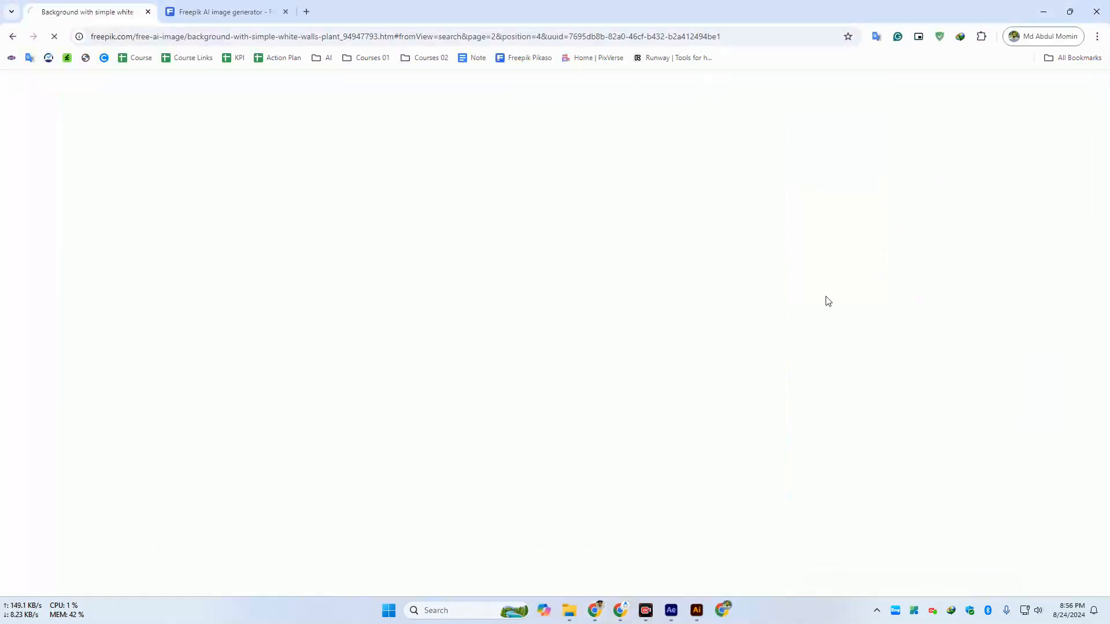
pyautogui.click(306, 12)
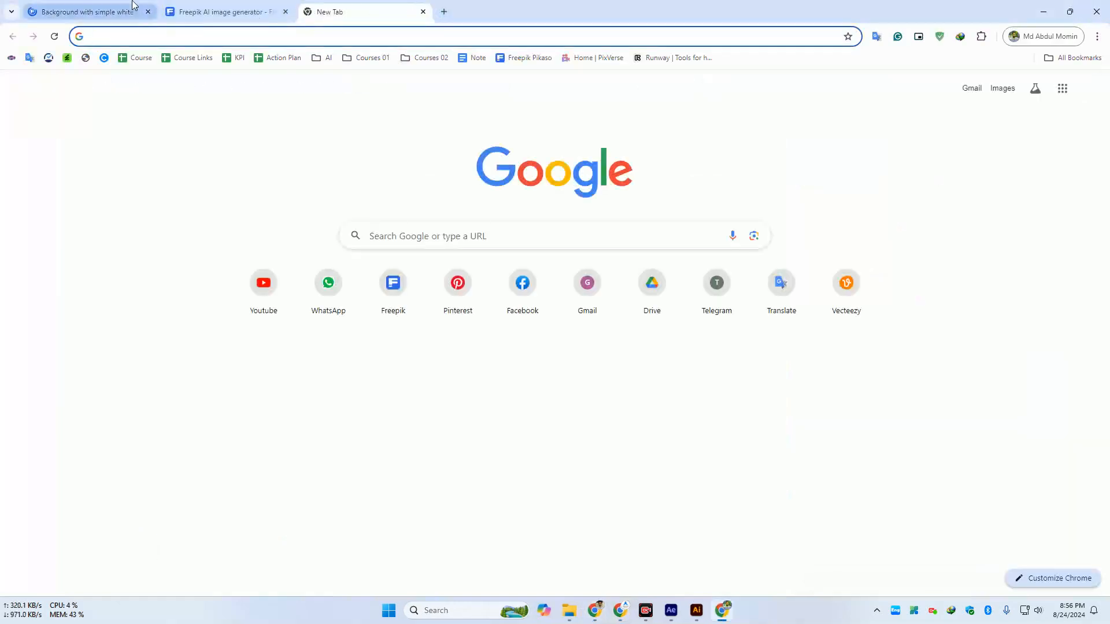
pyautogui.hotkey('alt', 'Tab')
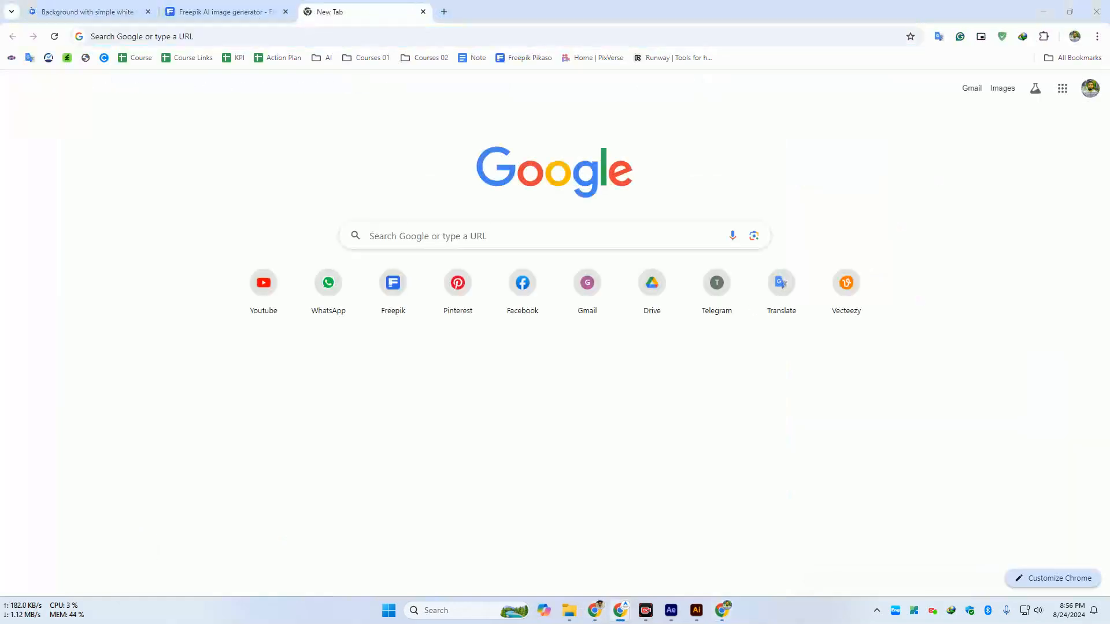
pyautogui.click(481, 437)
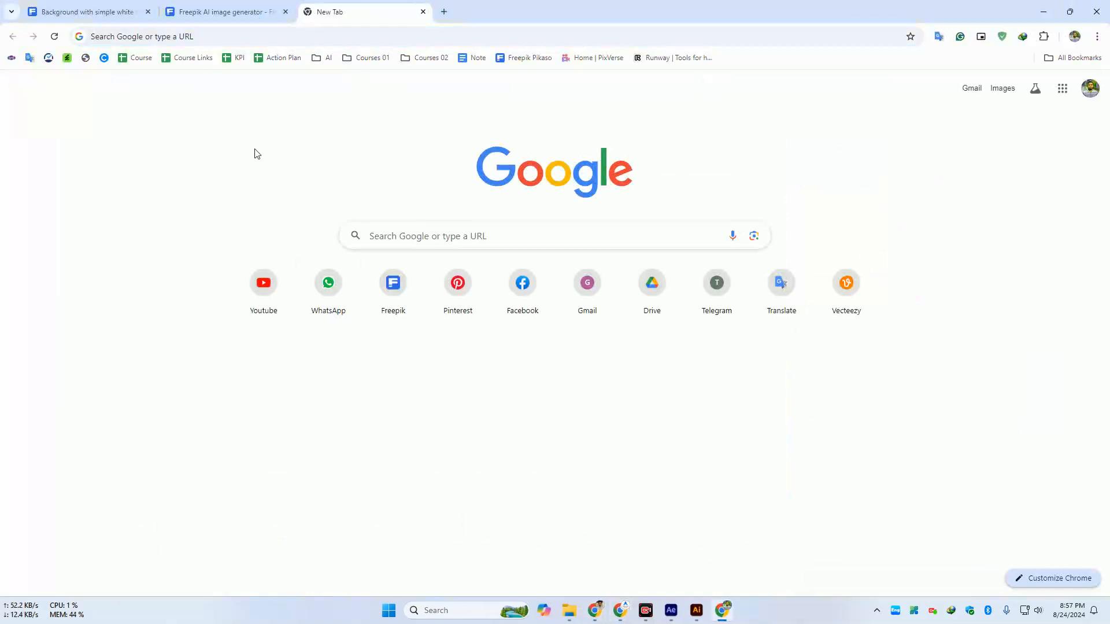
# Open the bookmarked Envato Elements site and sign in with the saved account credentials
pyautogui.click(67, 57)
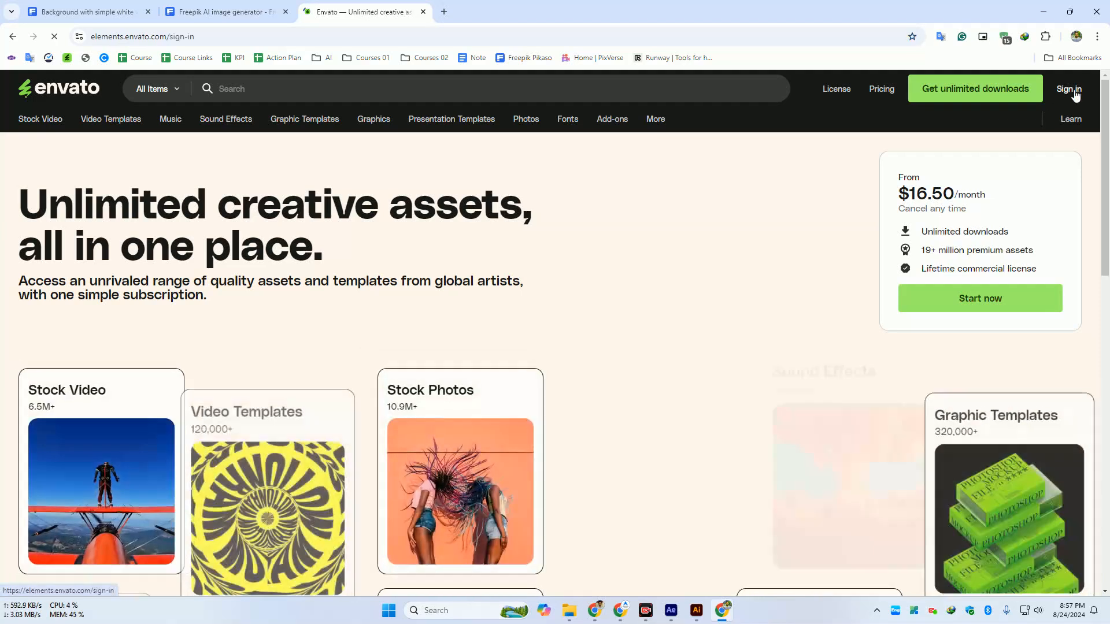
pyautogui.click(1070, 89)
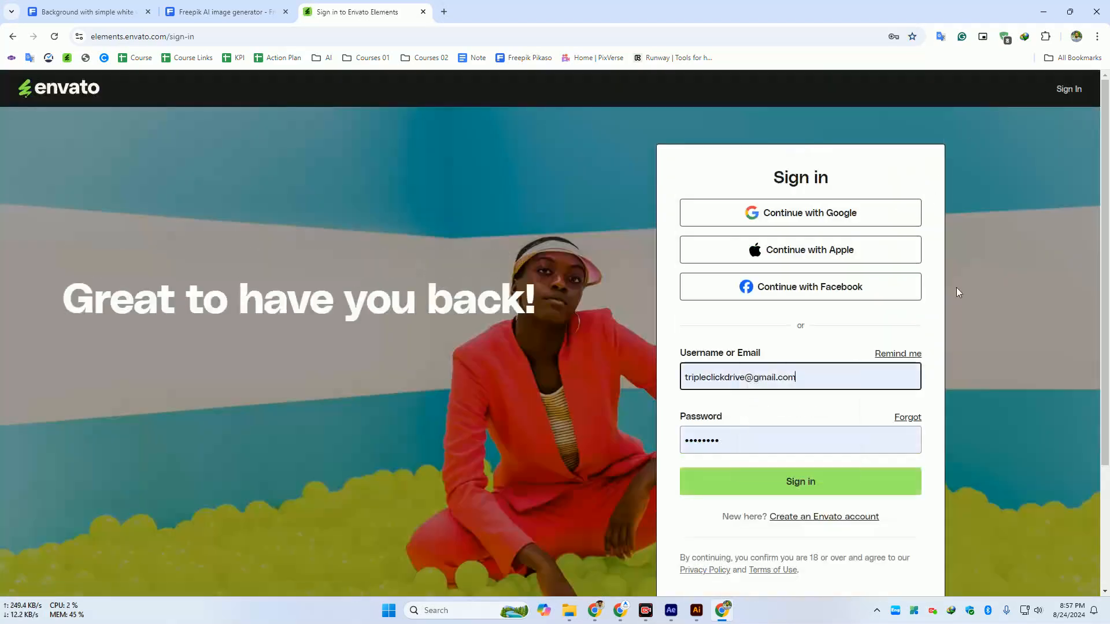
pyautogui.click(768, 482)
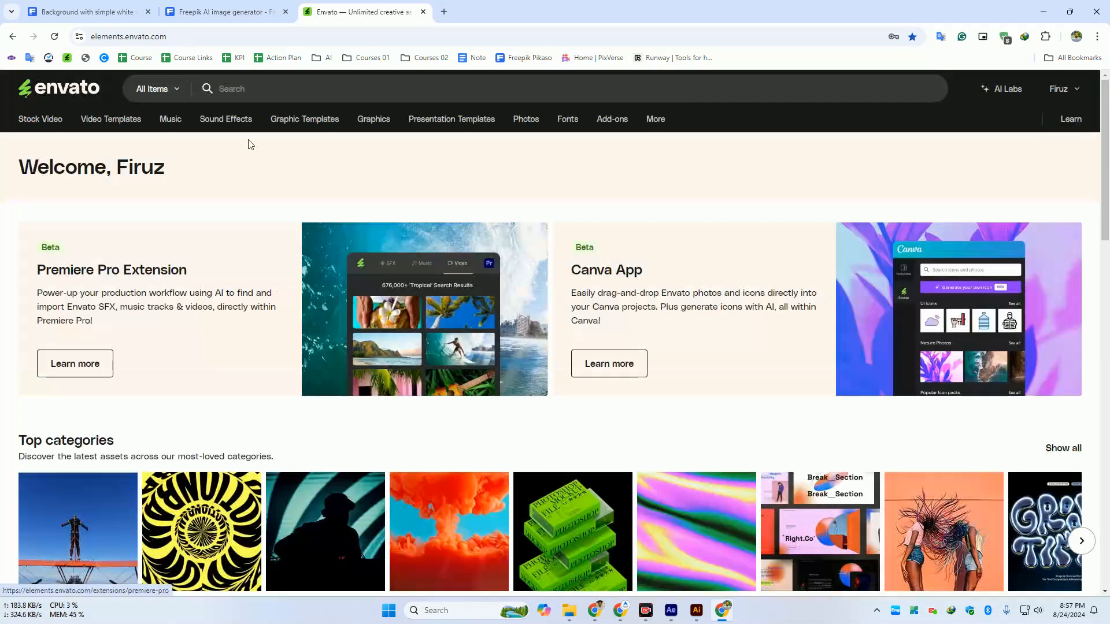
pyautogui.click(164, 92)
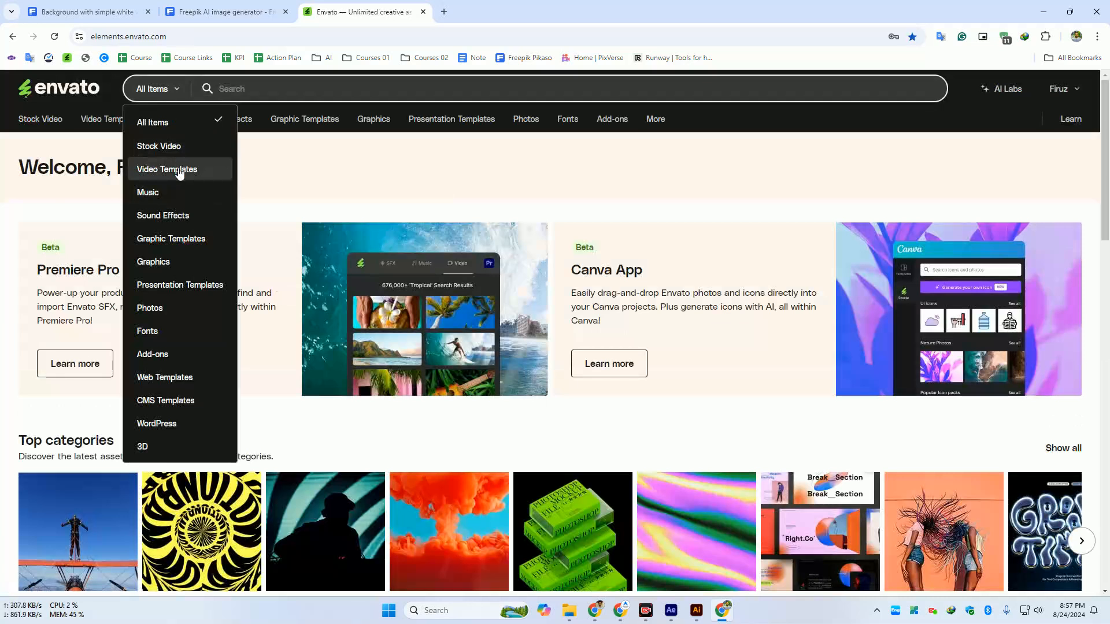
pyautogui.click(179, 172)
pyautogui.moveTo(574, 610)
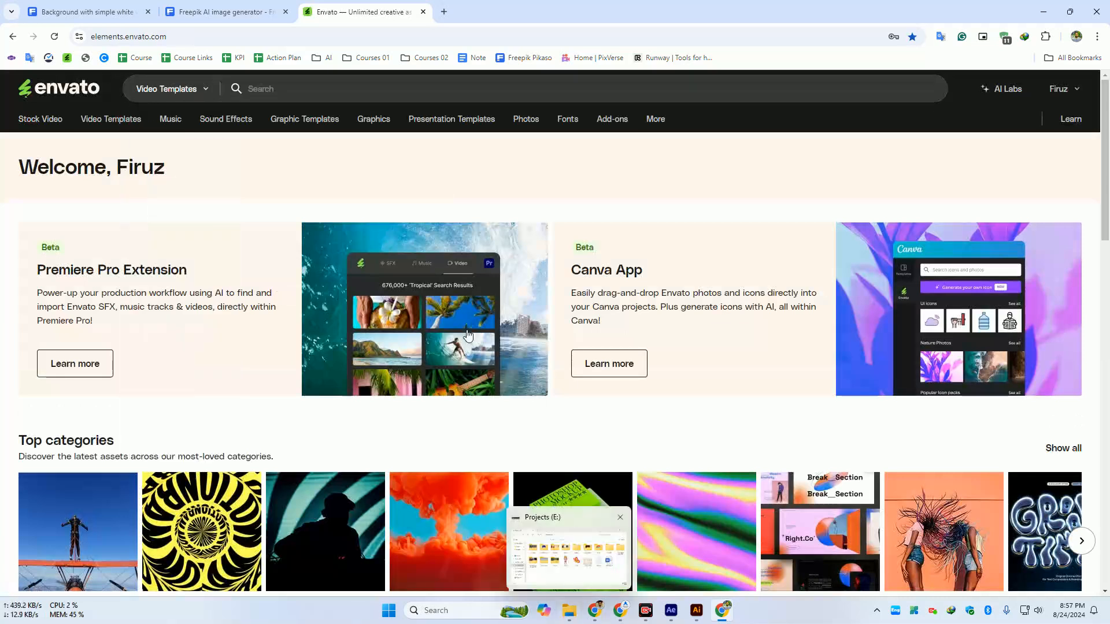
pyautogui.click(373, 89)
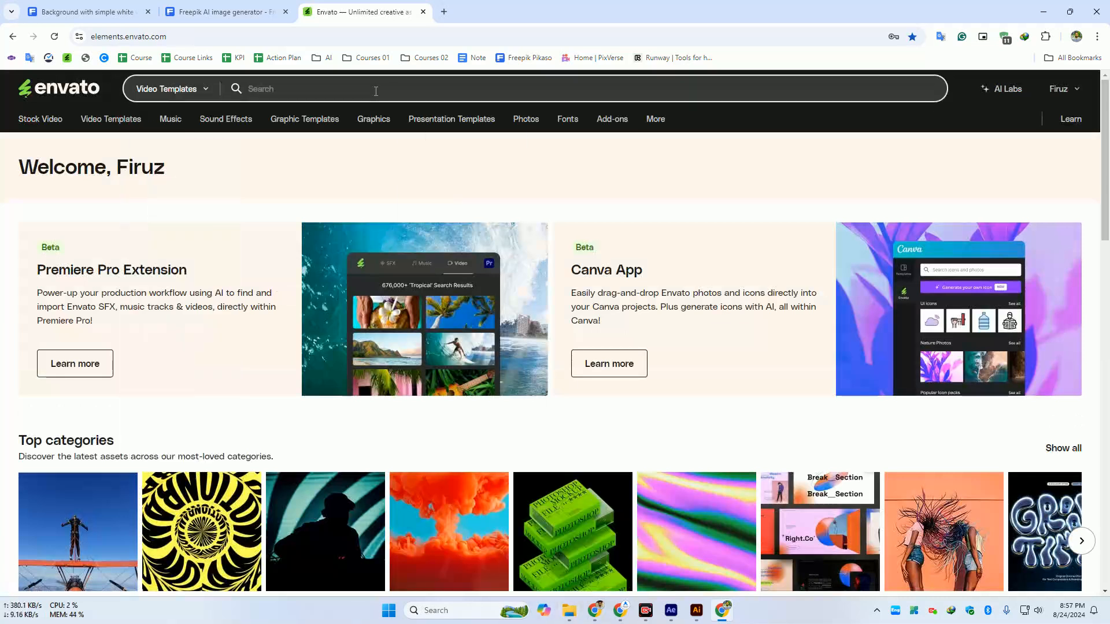
# Search Envato's Stock Video category for "spot face"
pyautogui.click(185, 95)
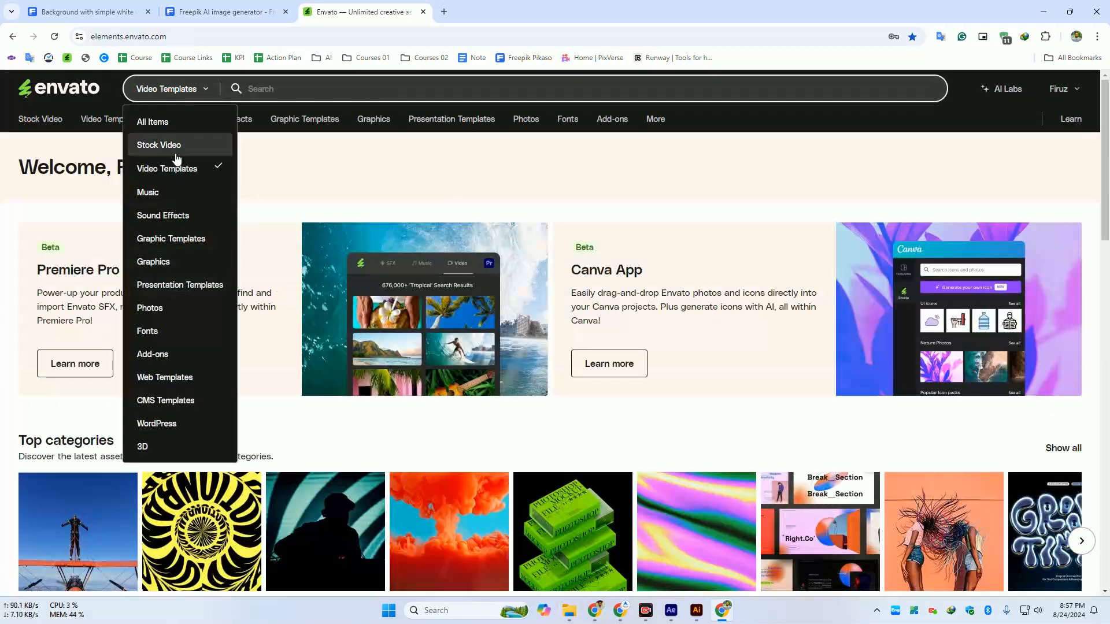
pyautogui.click(159, 145)
pyautogui.click(296, 92)
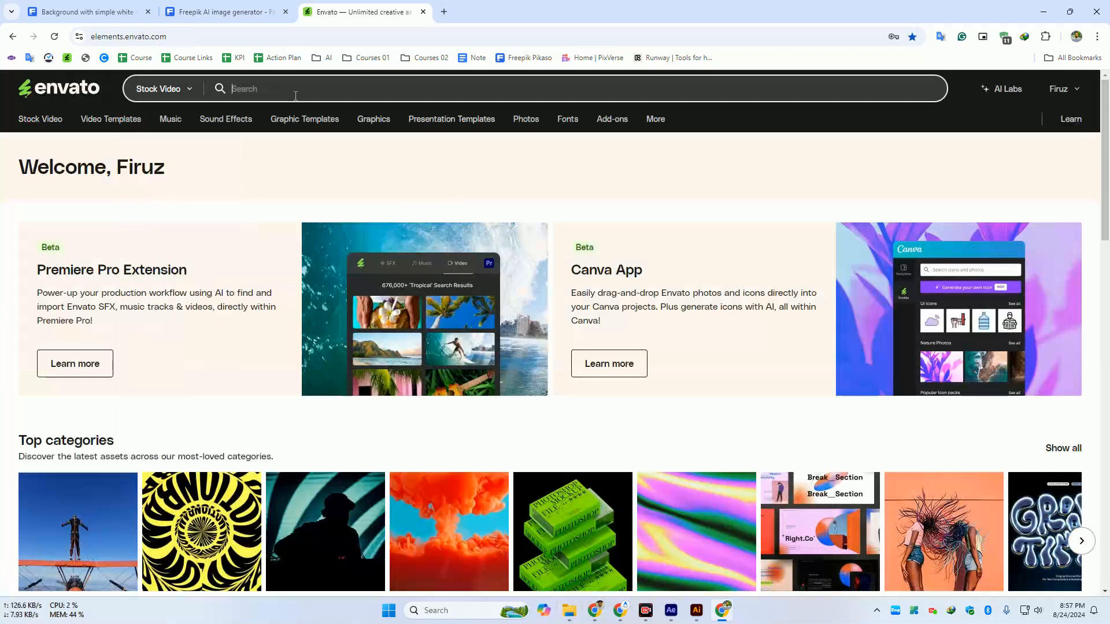
pyautogui.write('spot face')
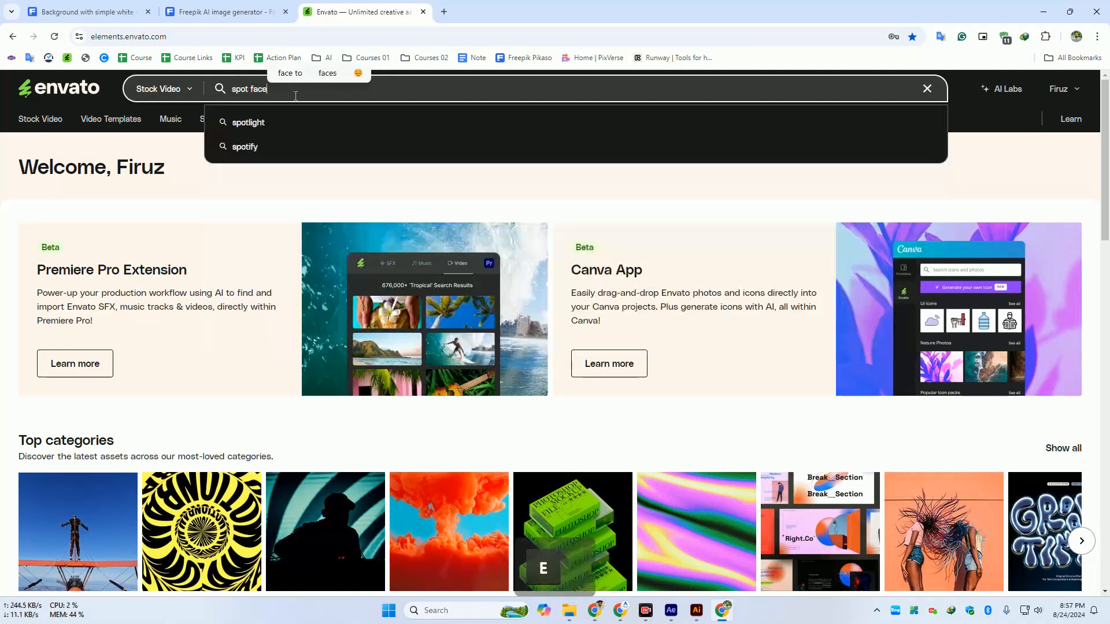
pyautogui.press('Return')
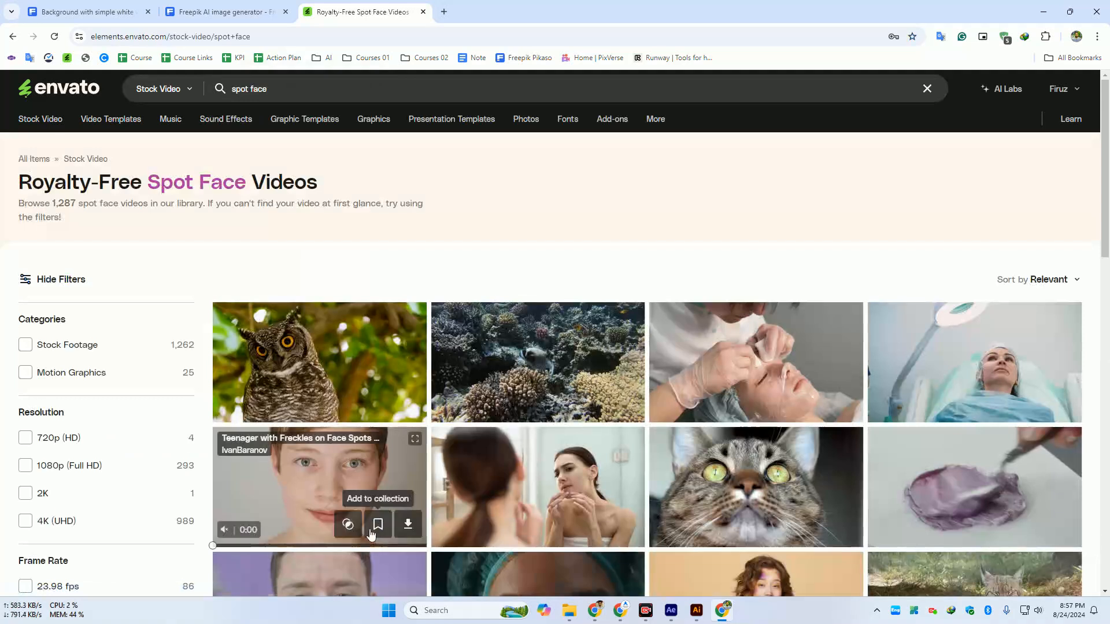
# Open the "Teenager with Freckles on Face Spots" stock video and request its download without a license
pyautogui.click(316, 485)
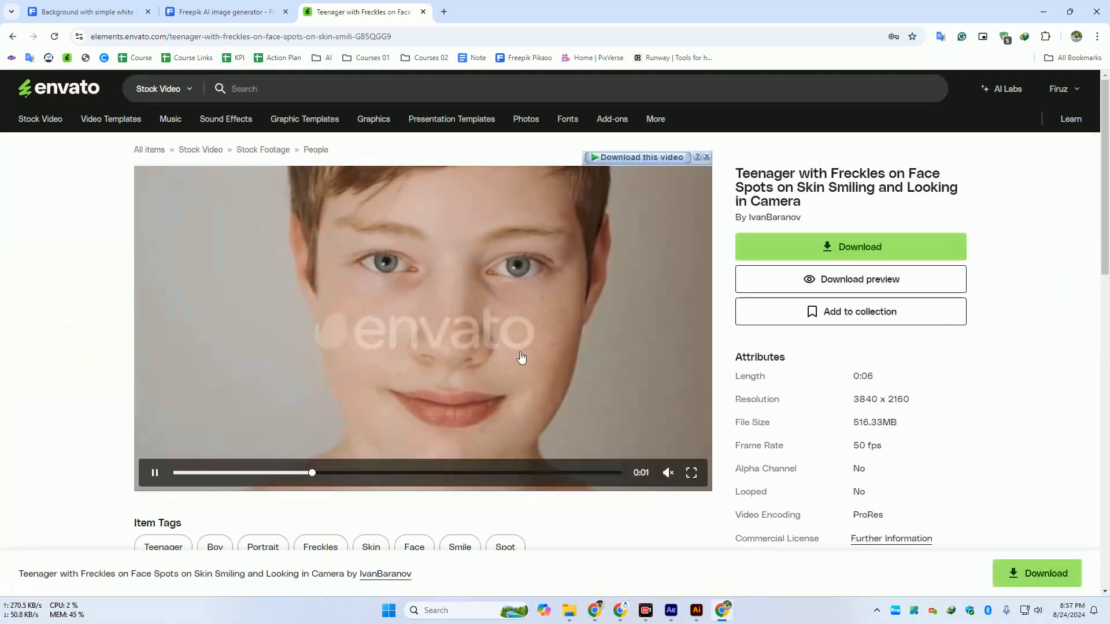
pyautogui.click(860, 250)
pyautogui.click(434, 327)
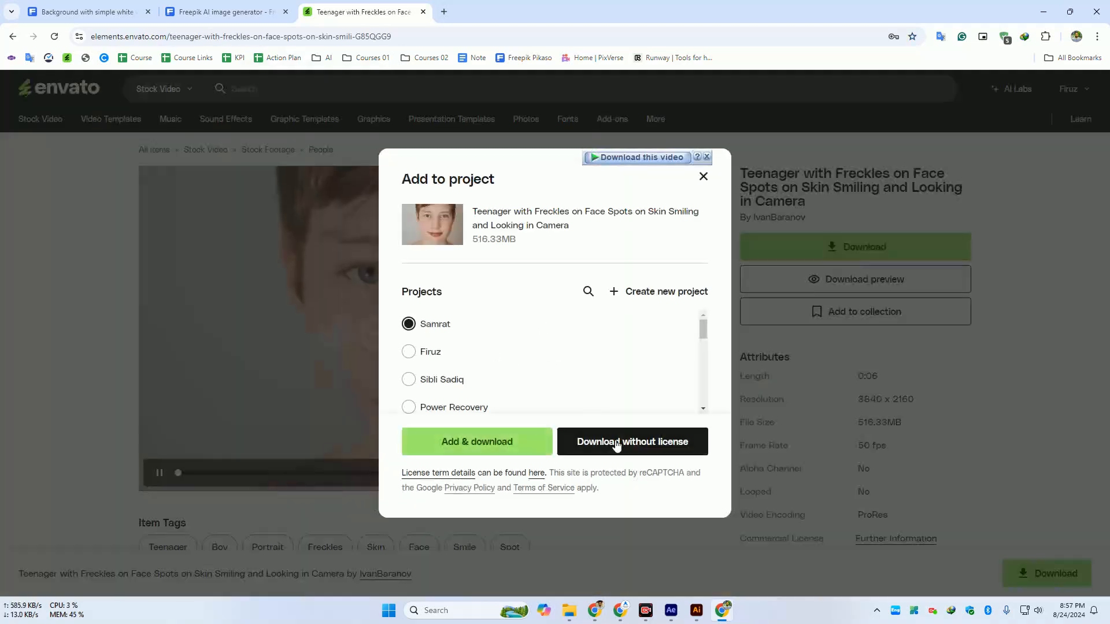
pyautogui.click(617, 443)
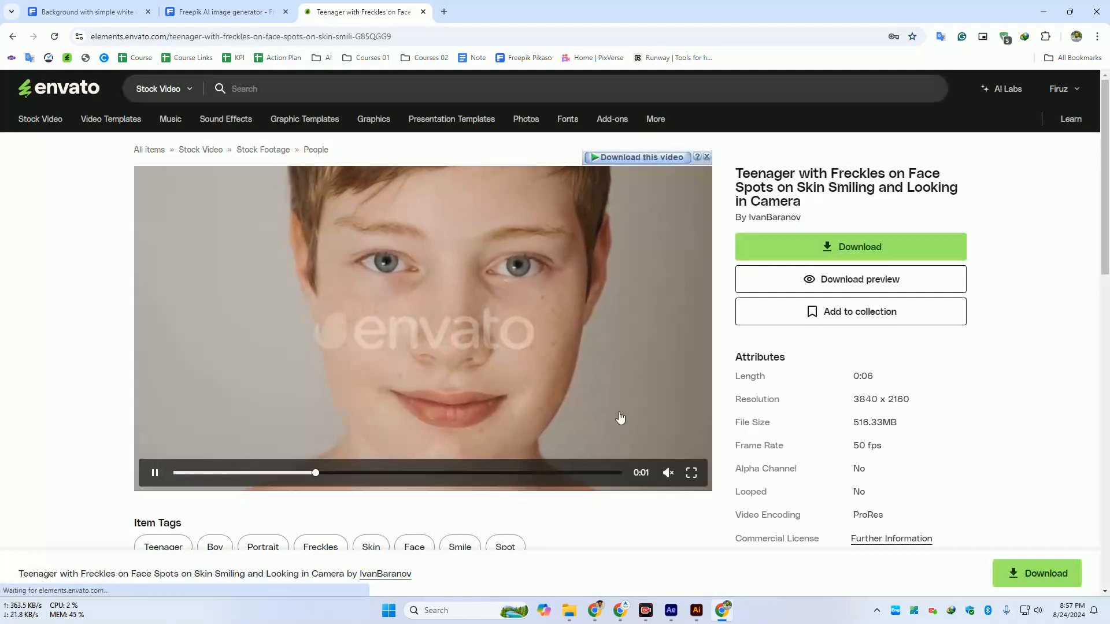
# Save the freckled teenager video to Class > Video Editing on the Gallery (D:) drive and start the download
pyautogui.click(650, 288)
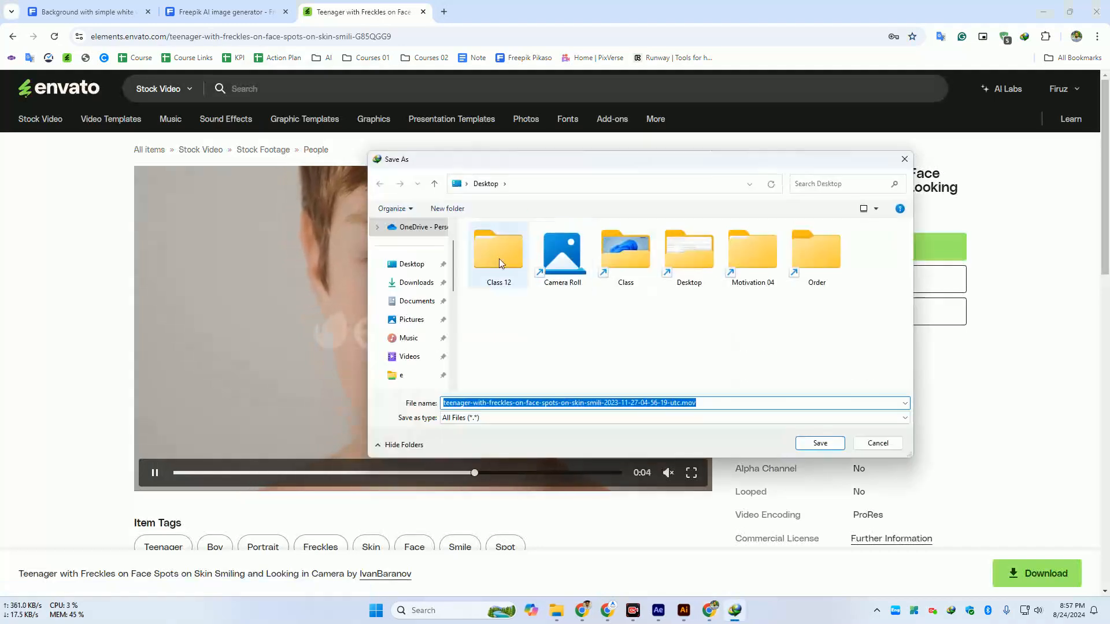
pyautogui.doubleClick(638, 279)
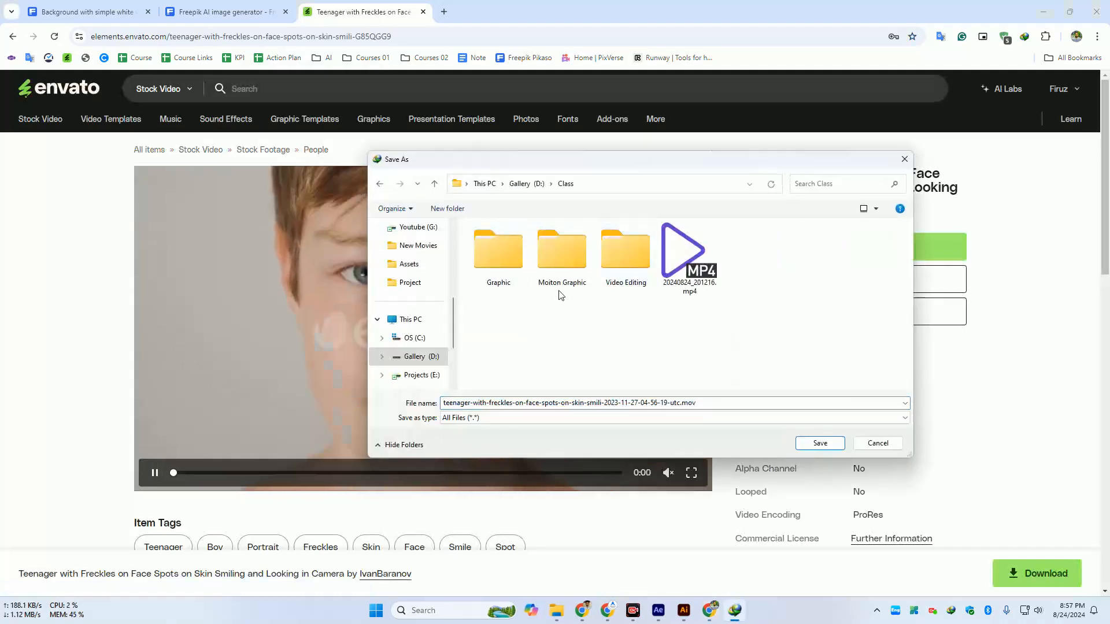
pyautogui.doubleClick(627, 254)
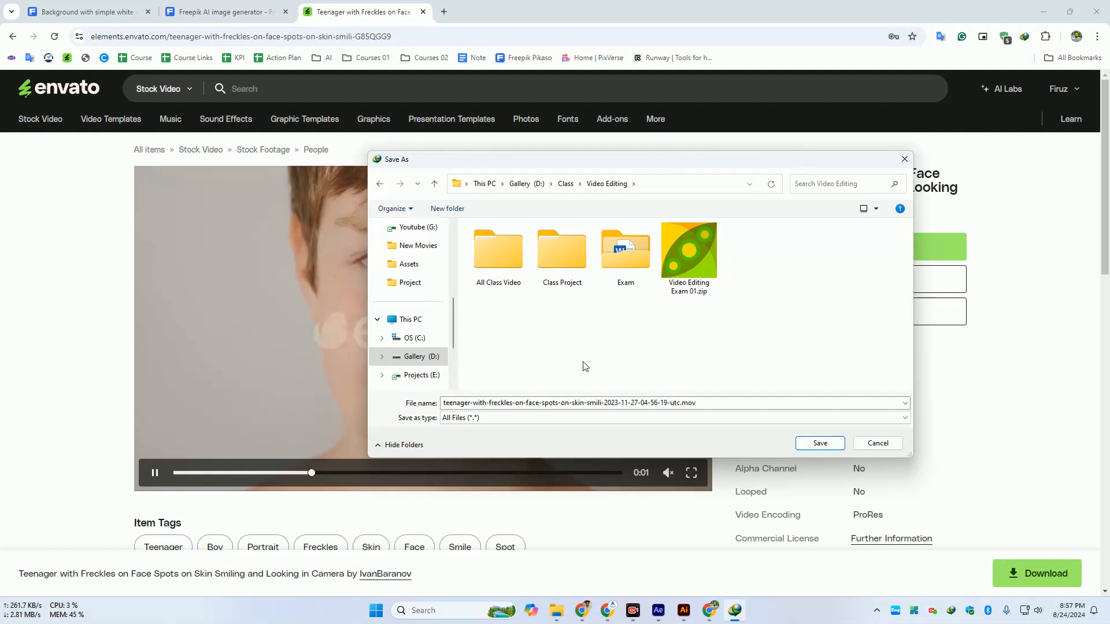
pyautogui.click(820, 443)
pyautogui.click(550, 354)
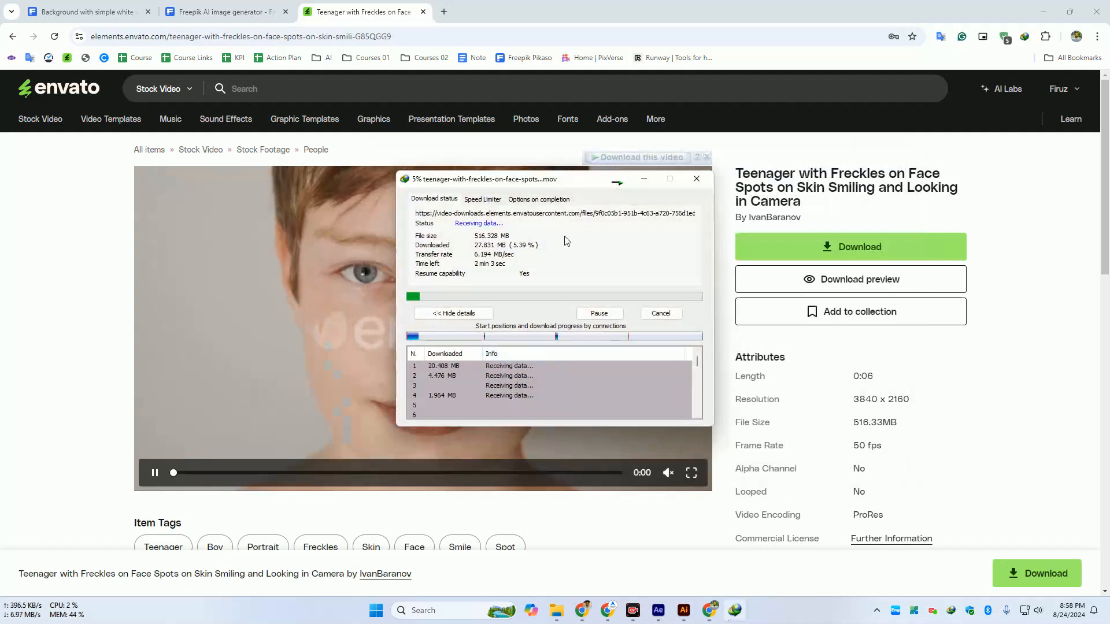
# Switch to the dark-themed Chrome window, open the bookmarked Video Editing Resources folder in Google Drive, and select the Extensons folder
pyautogui.click(558, 613)
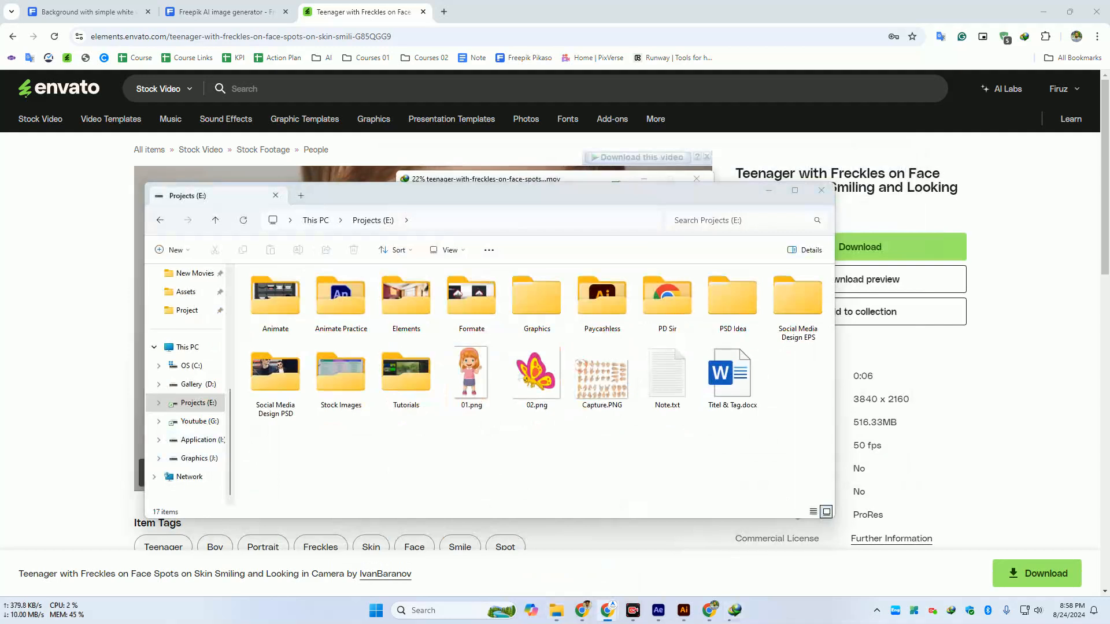
pyautogui.moveTo(1109, 6); pyautogui.dragTo(383, 5)
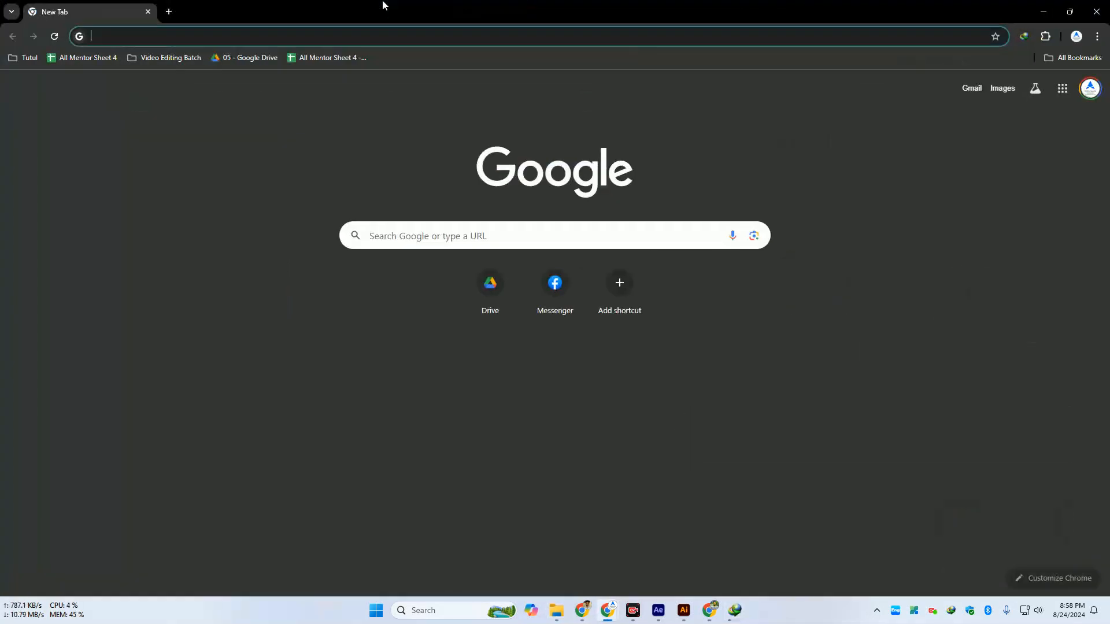
pyautogui.click(26, 57)
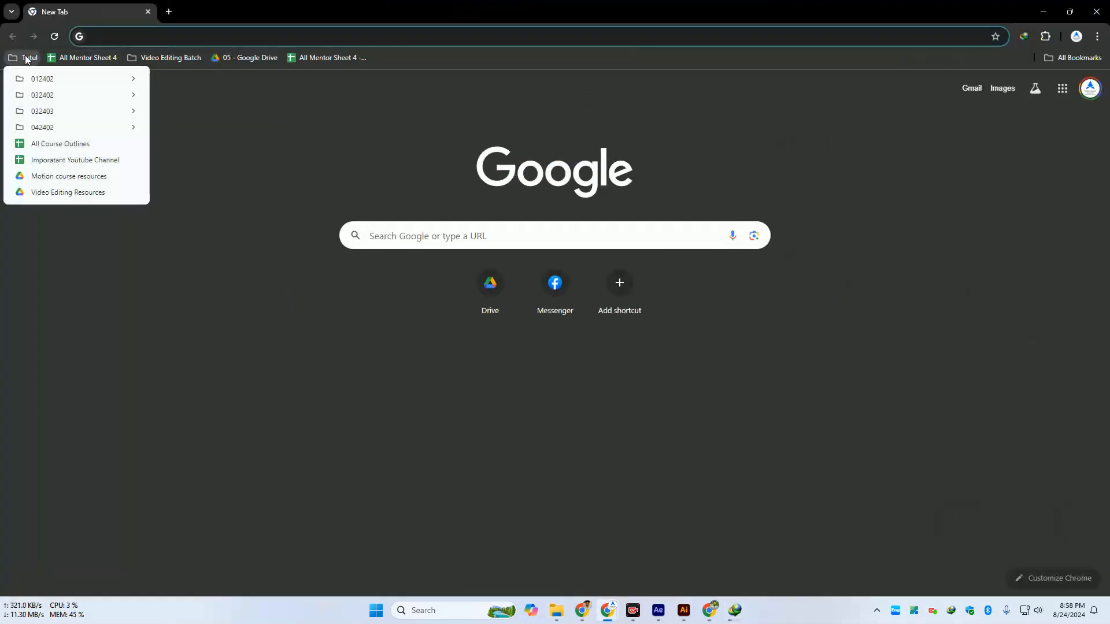
pyautogui.click(65, 191)
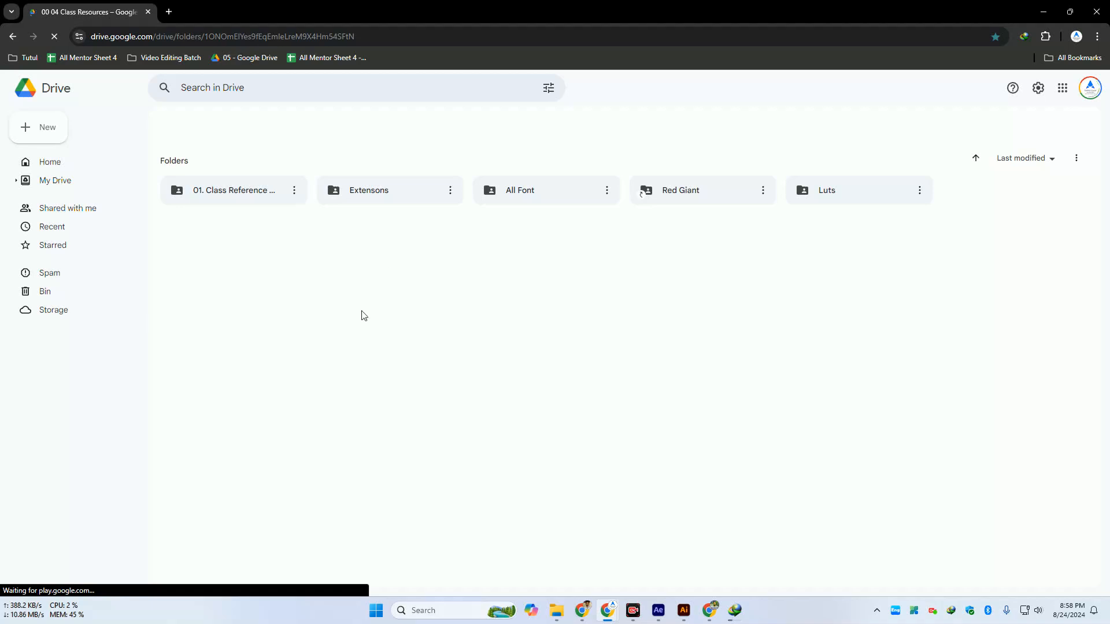
pyautogui.click(406, 245)
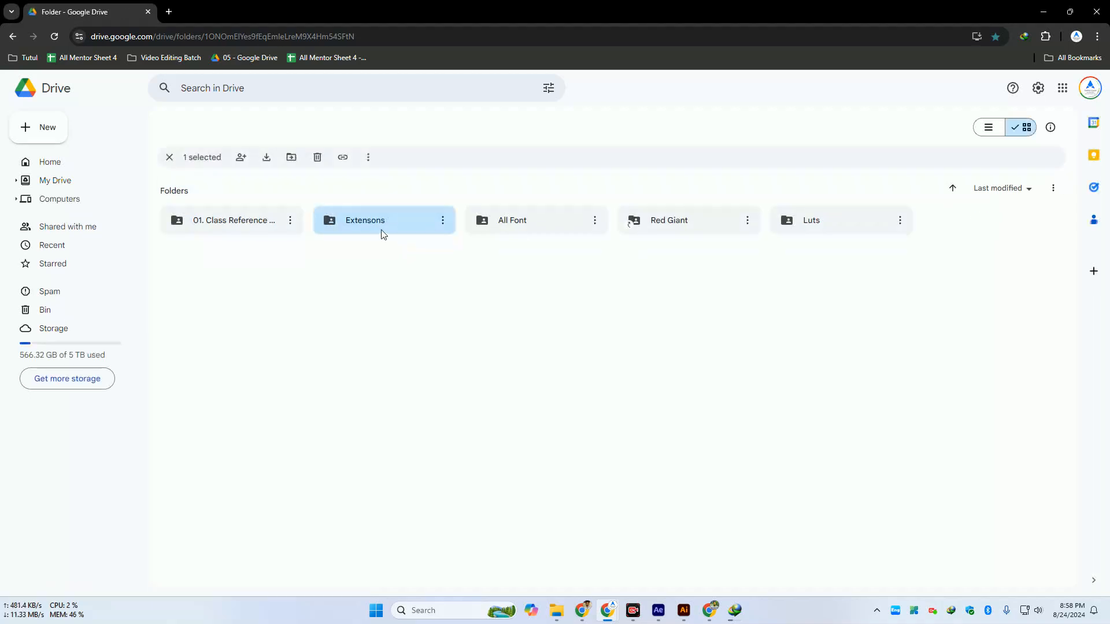
# Open the Extensons folder inside 00 04 Class Resources and keep the grid layout
pyautogui.doubleClick(382, 240)
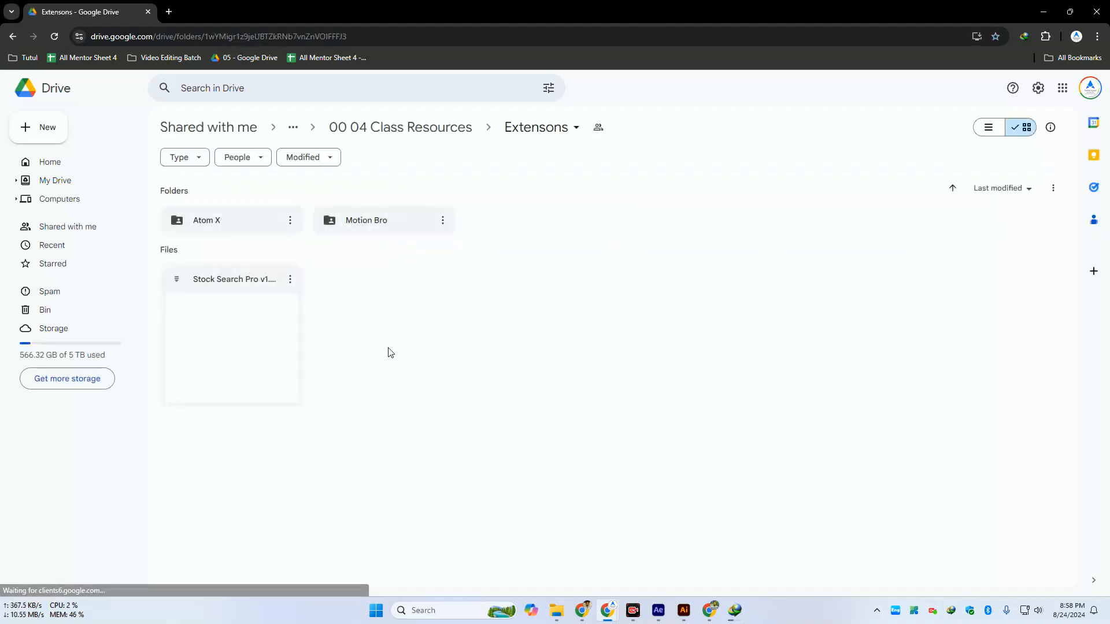
pyautogui.click(986, 130)
pyautogui.hotkey('alt', 'Left')
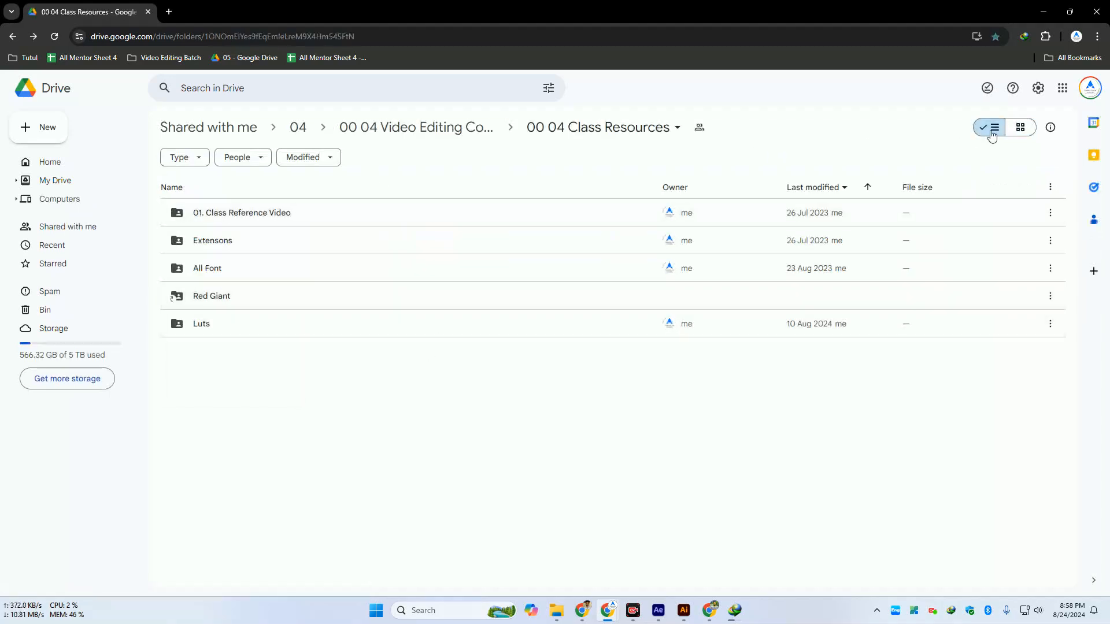
pyautogui.click(1018, 130)
pyautogui.click(258, 216)
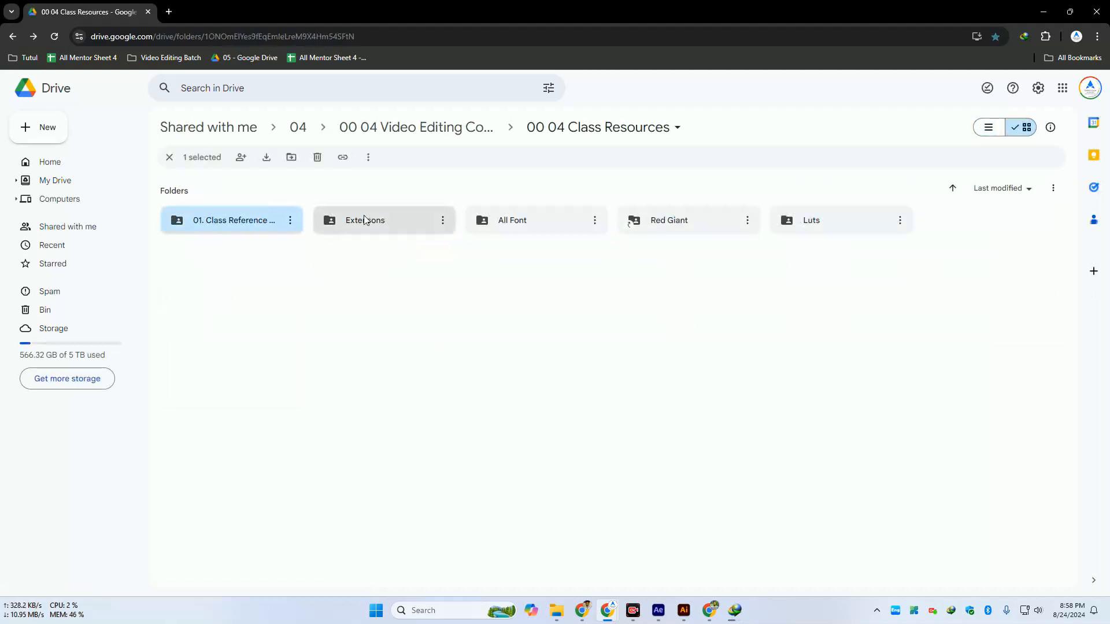
pyautogui.click(553, 218)
pyautogui.press('Right')
pyautogui.press('Right')
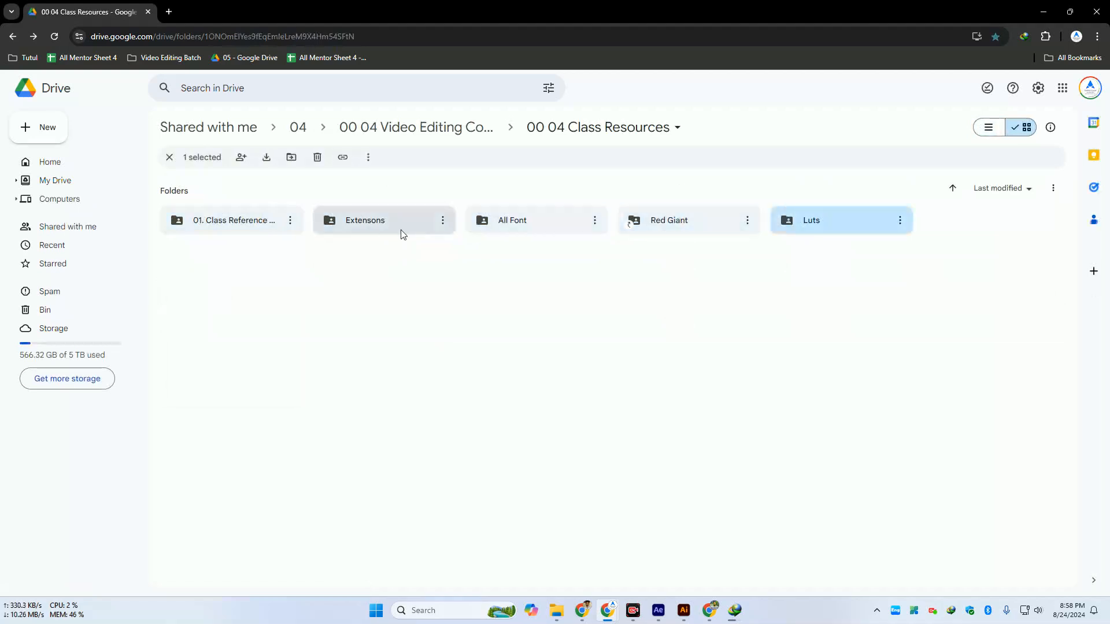
pyautogui.doubleClick(386, 231)
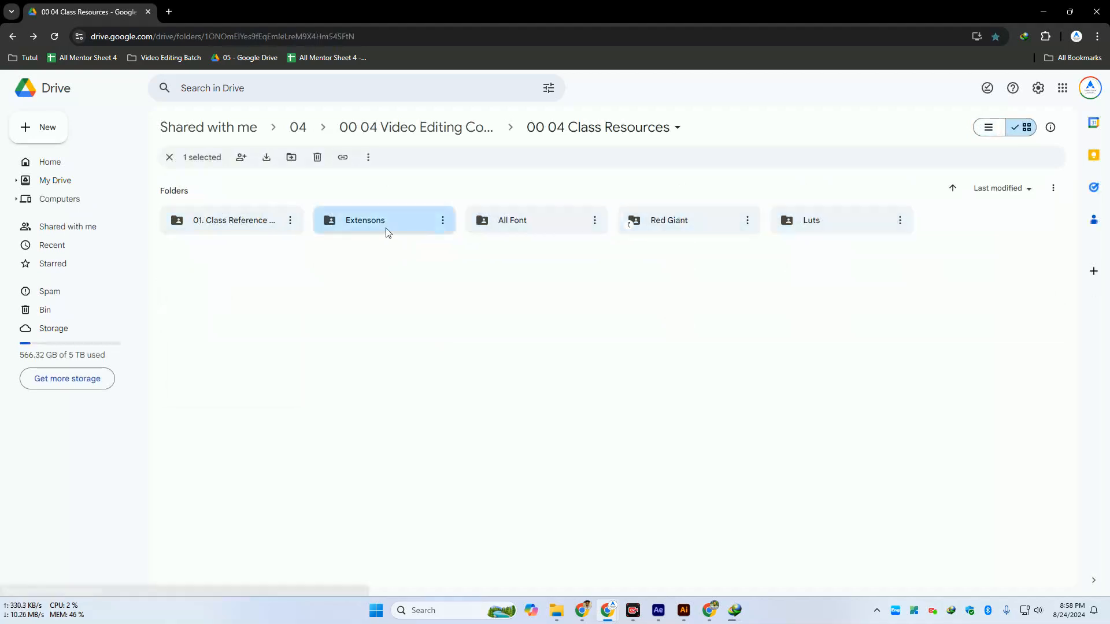
# Switch to File Explorer and open Graphics (J:) > Plugin & Presets > Scriping & Plugin
pyautogui.click(554, 610)
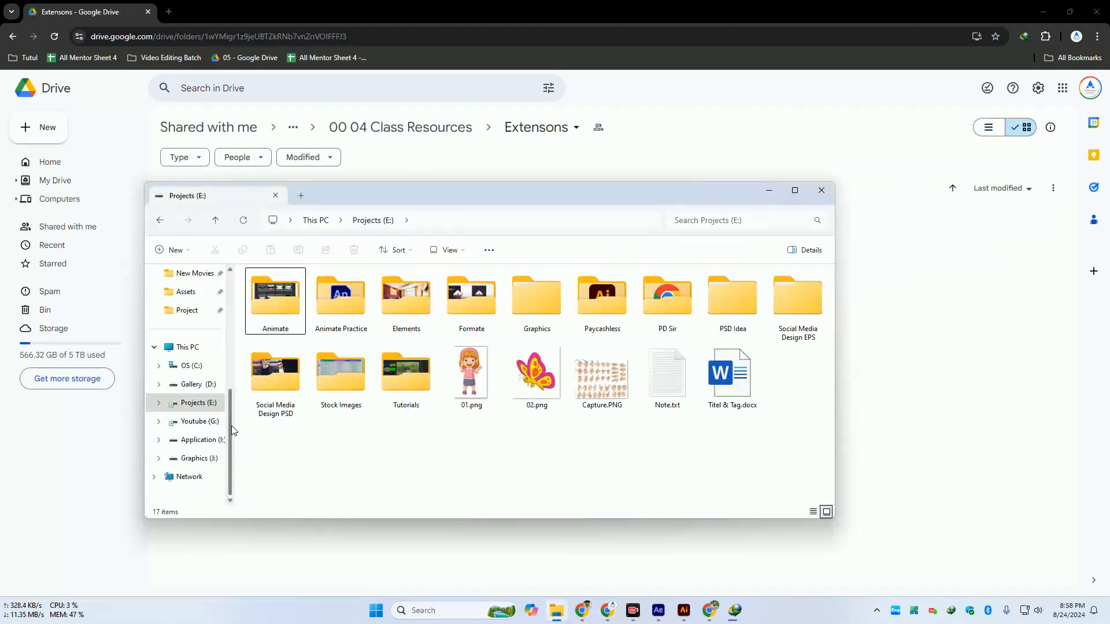
pyautogui.click(200, 458)
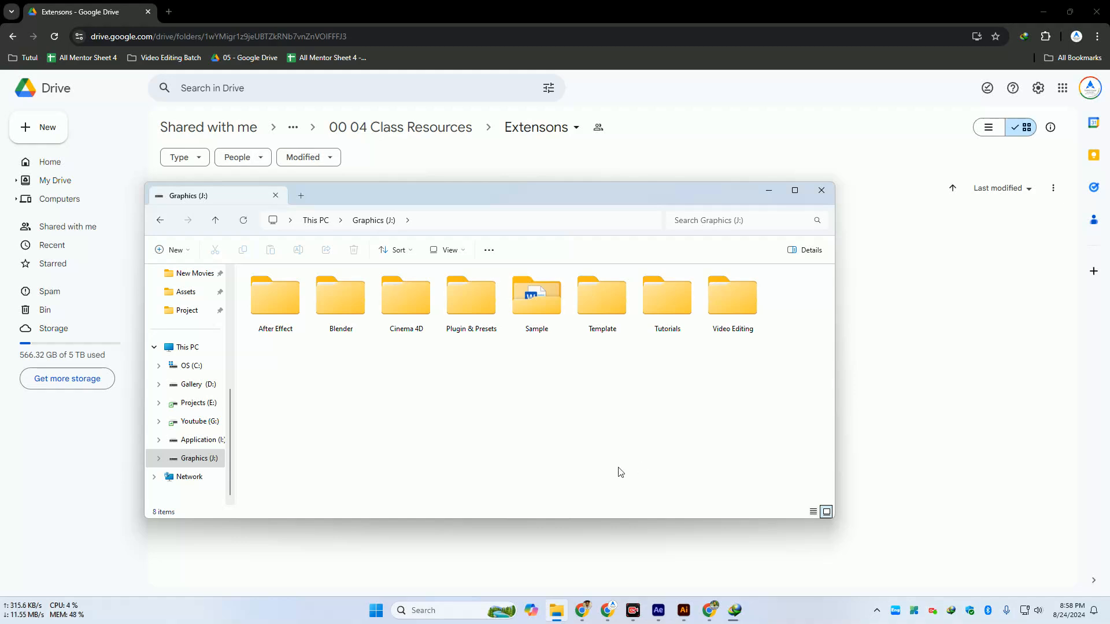
pyautogui.doubleClick(472, 329)
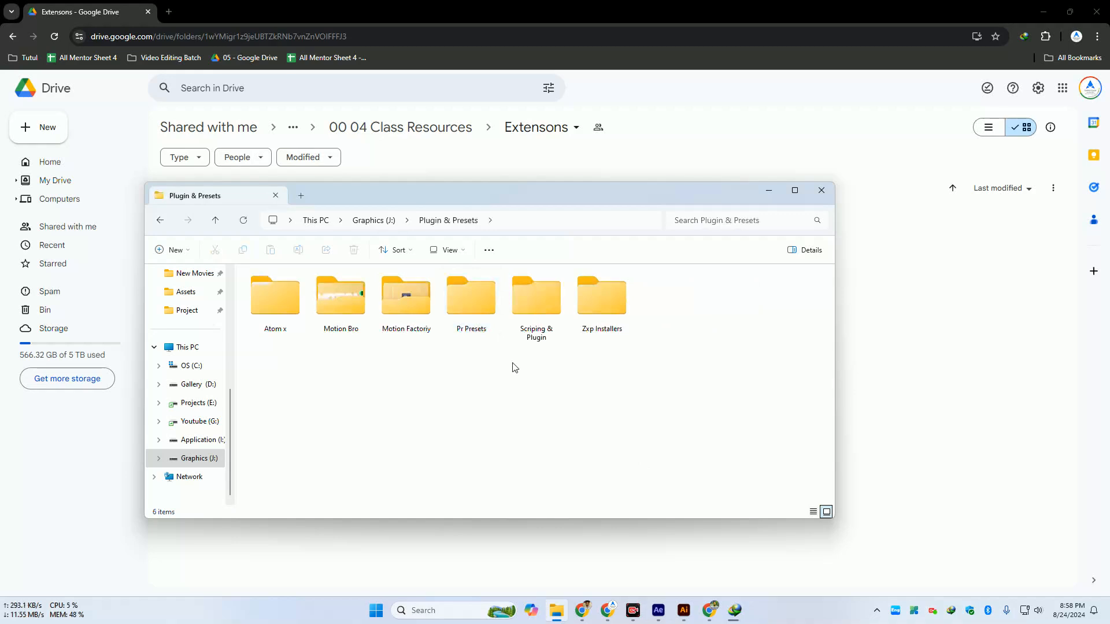
pyautogui.click(549, 339)
pyautogui.doubleClick(549, 340)
pyautogui.scroll(-3, 586, 399)
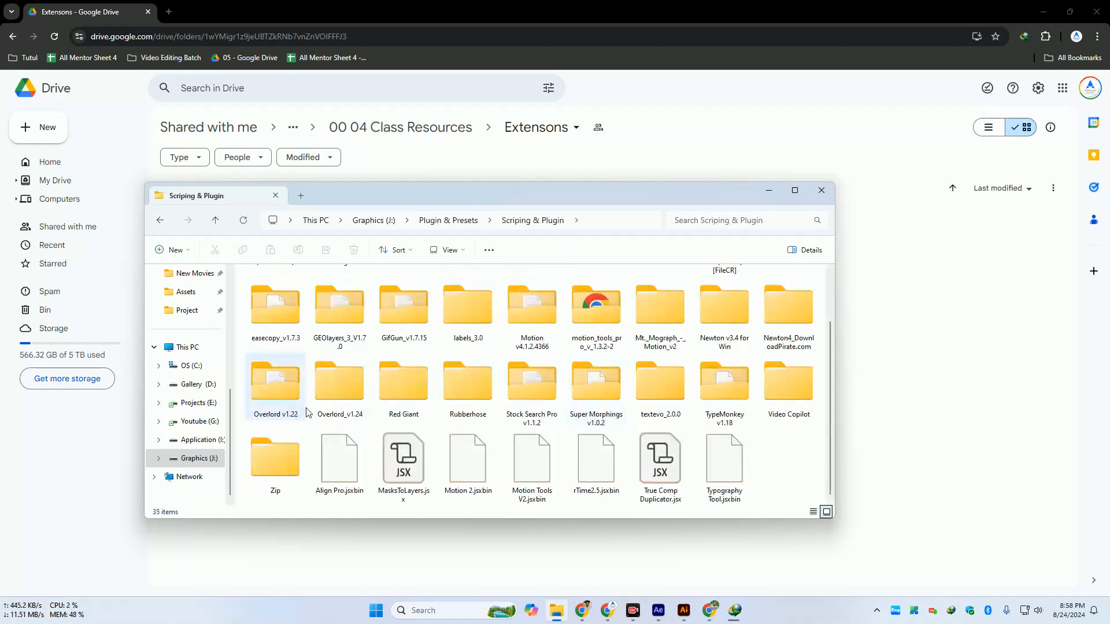
# Look through the plugin folders, open the Zip subfolder, and display its archives as large thumbnails
pyautogui.click(784, 341)
pyautogui.click(604, 399)
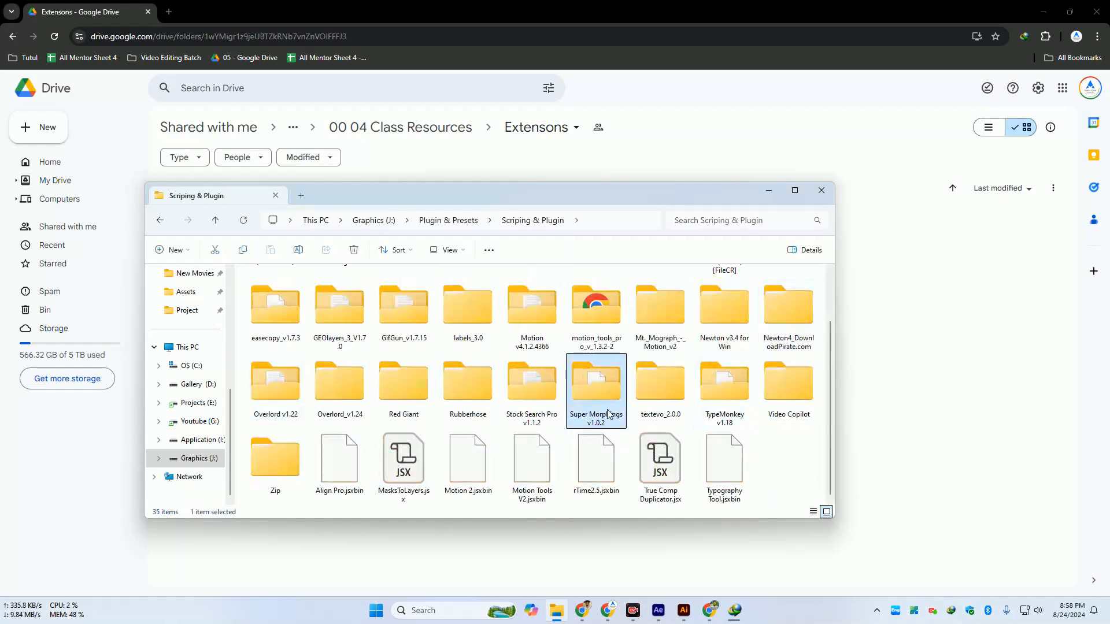
pyautogui.click(531, 404)
pyautogui.scroll(1, 386, 450)
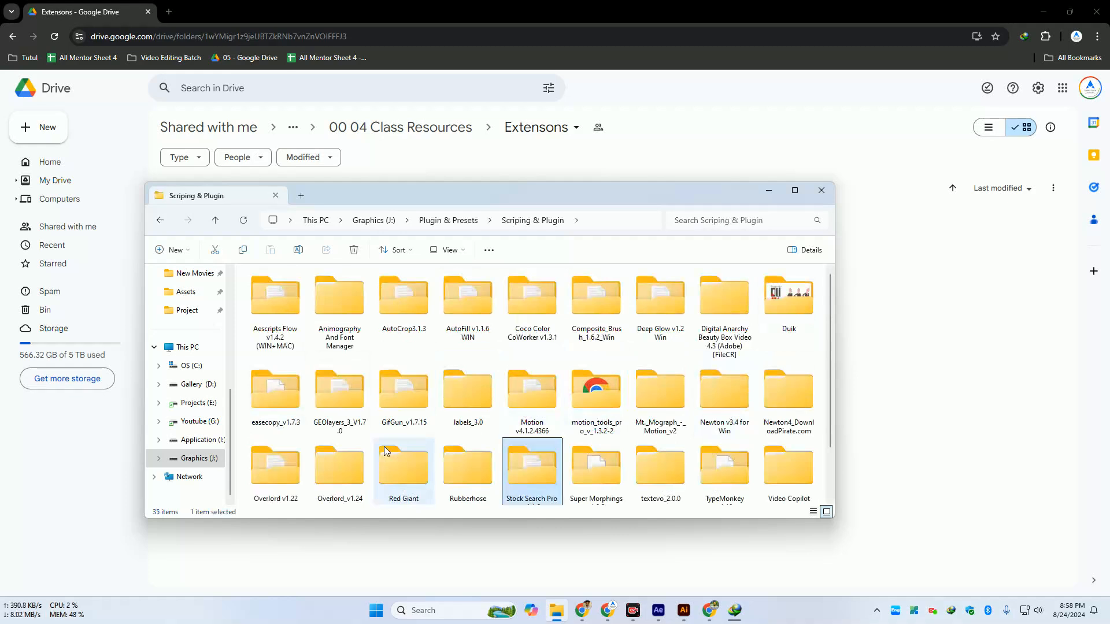
pyautogui.scroll(-1, 383, 446)
pyautogui.doubleClick(252, 473)
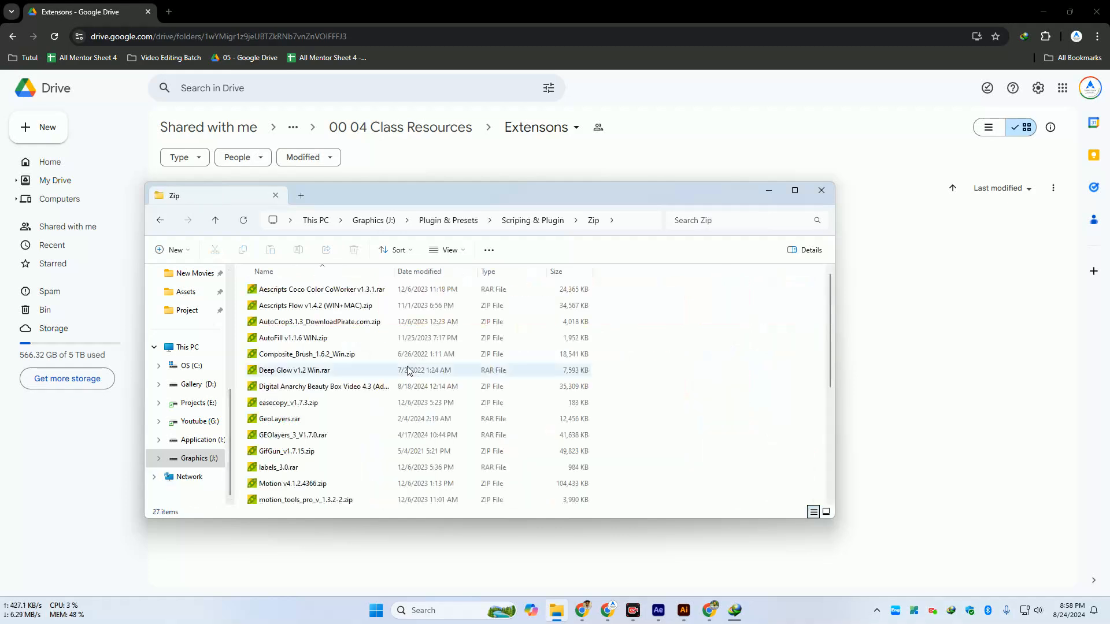
pyautogui.press('d')
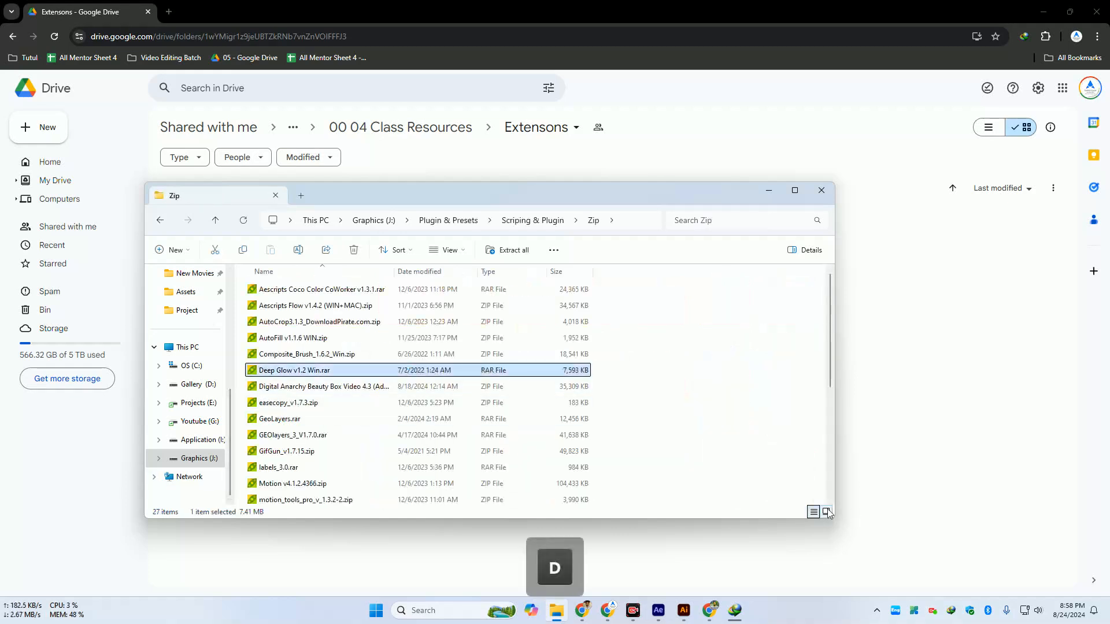
pyautogui.click(826, 512)
# Upload the Digital Anarchy Beauty Box Video 4.3 (Adobe) [FileCR].zip archive to the Extensons folder in Google Drive
pyautogui.click(669, 308)
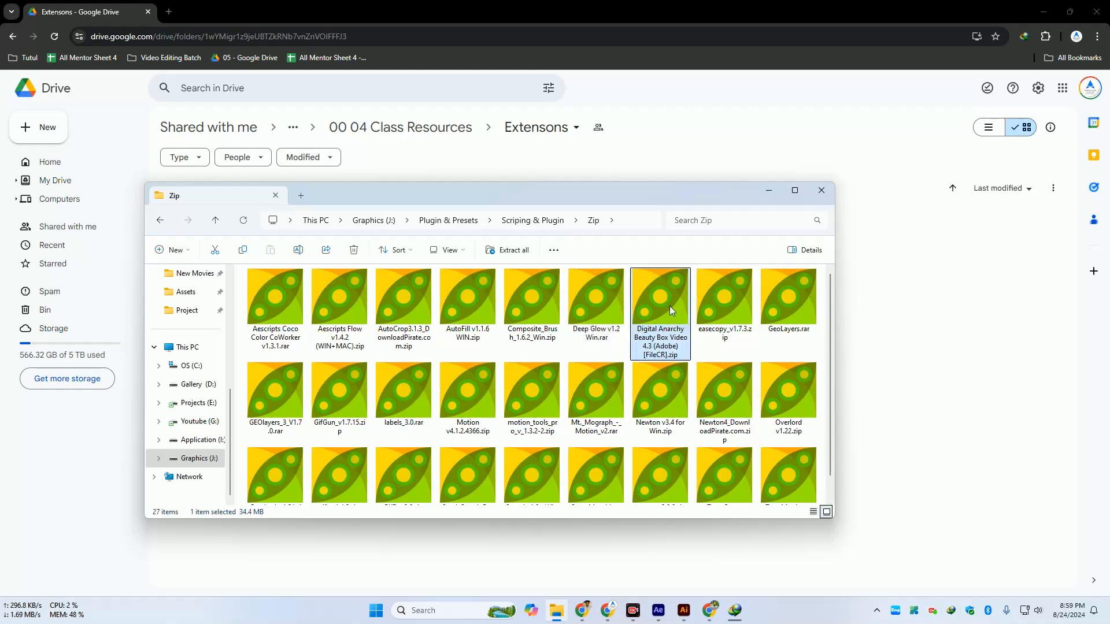
pyautogui.moveTo(677, 197); pyautogui.dragTo(800, 257)
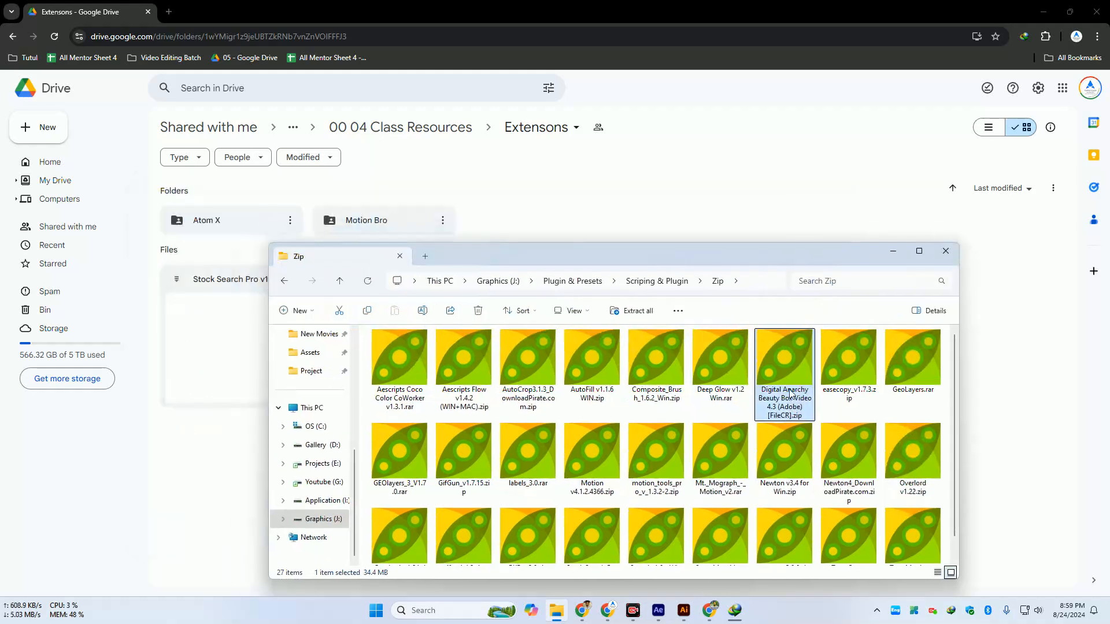
pyautogui.moveTo(791, 394); pyautogui.dragTo(454, 360)
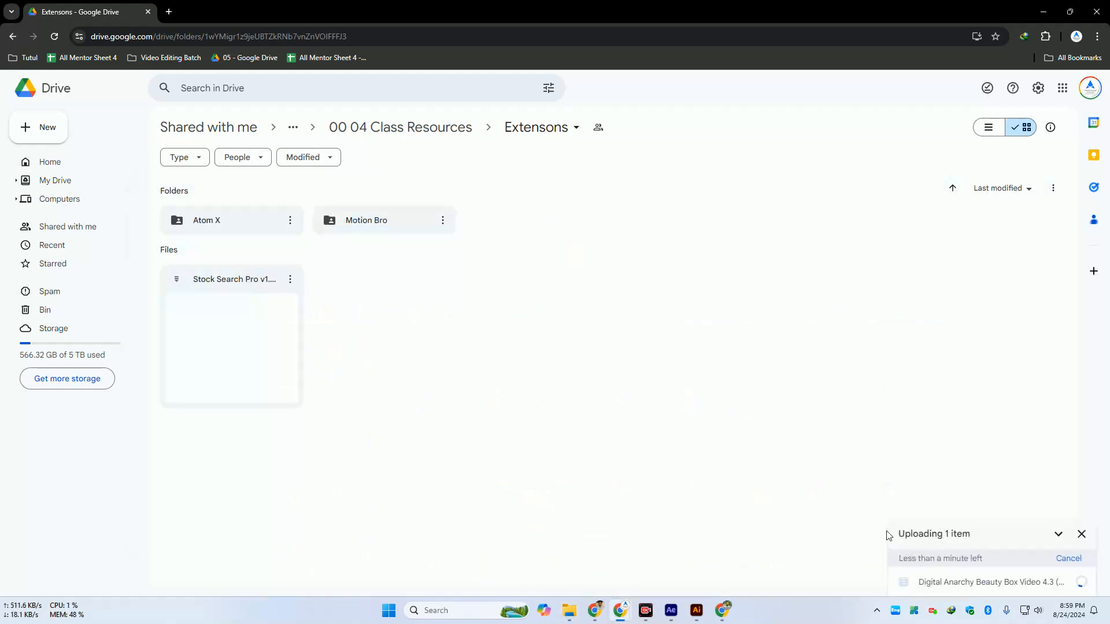
# Return to Scriping & Plugin in File Explorer and open the Crack subfolder within the extracted Digital Anarchy Beauty Box Video 4.3 folder
pyautogui.click(570, 611)
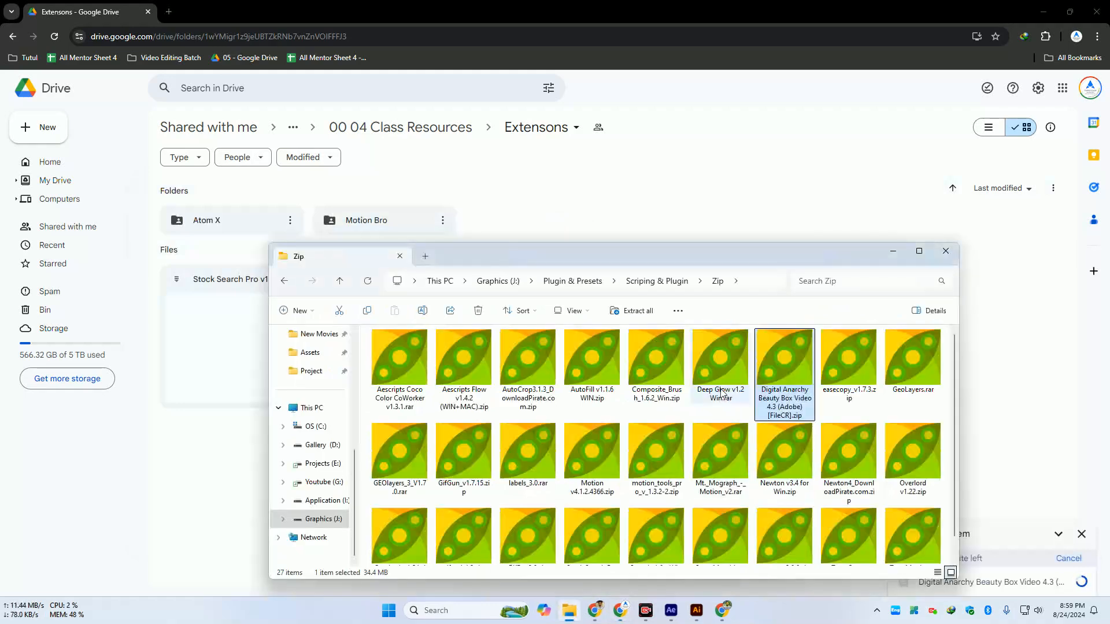
pyautogui.hotkey('alt', 'Up')
pyautogui.scroll(1, 877, 437)
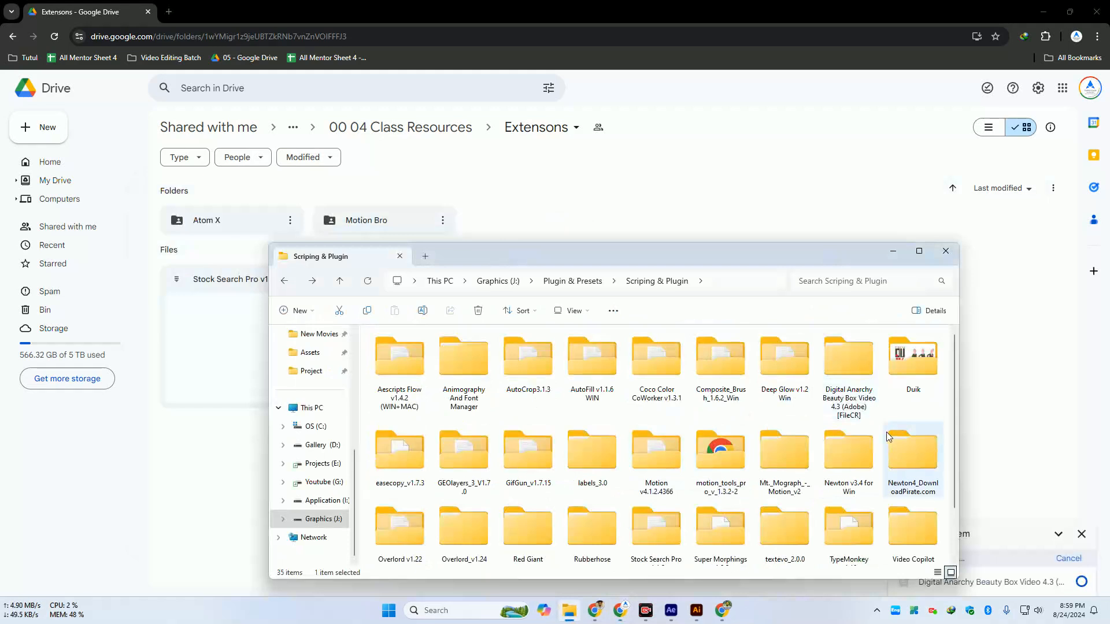
pyautogui.doubleClick(848, 370)
pyautogui.doubleClick(435, 350)
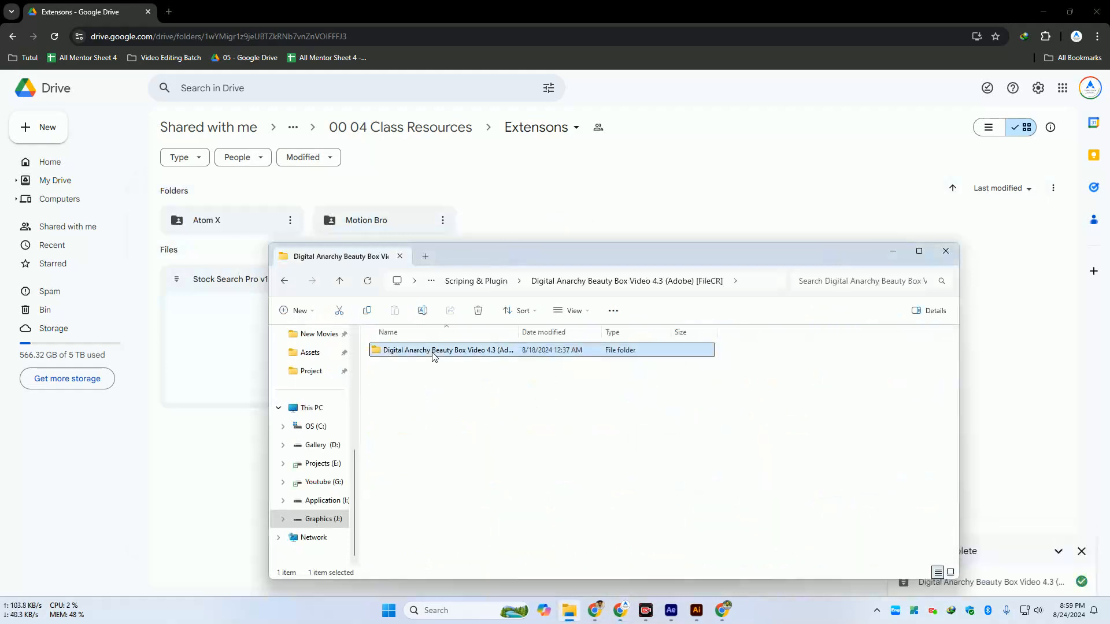
pyautogui.doubleClick(392, 350)
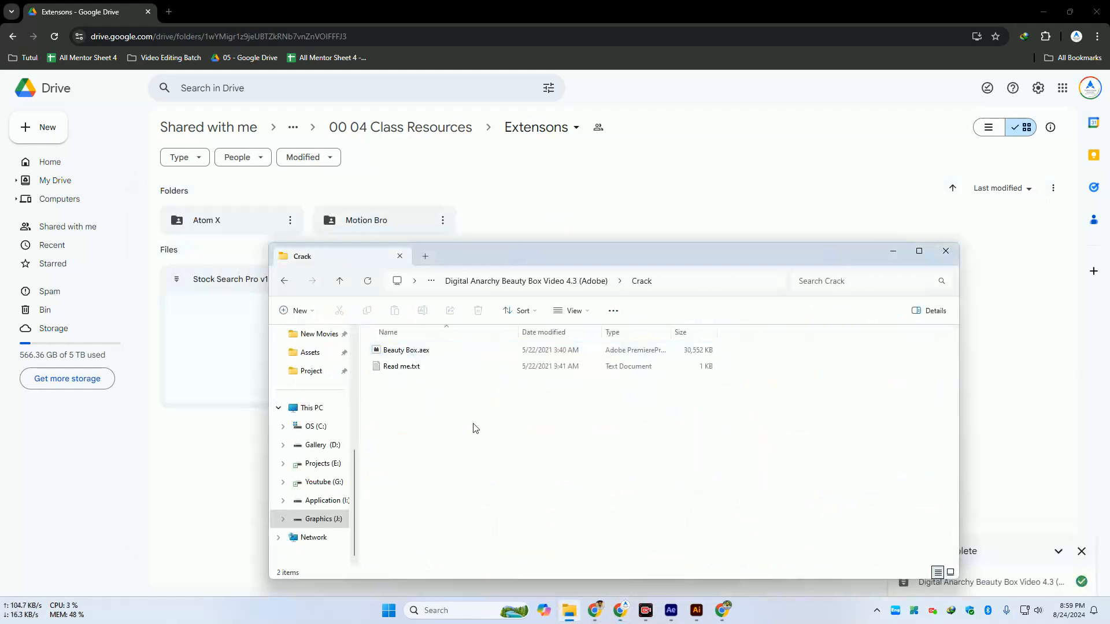
# Open Read me.txt, examine its plug-in path line, and move the Notepad window aside
pyautogui.doubleClick(407, 368)
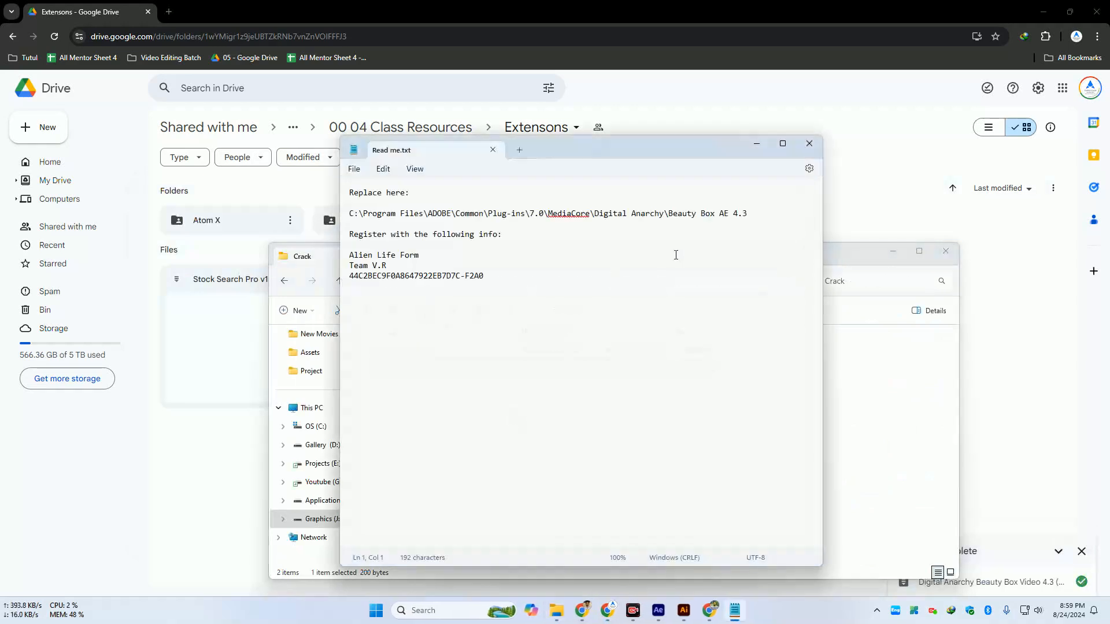
pyautogui.moveTo(754, 214); pyautogui.dragTo(692, 220)
pyautogui.click(656, 291)
pyautogui.moveTo(553, 149); pyautogui.dragTo(823, 207)
# Point out Beauty Box 4.3 After Effects.exe in the parent folder, and select Beauty Box.aex in Crack with the readme uncovered
pyautogui.click(284, 282)
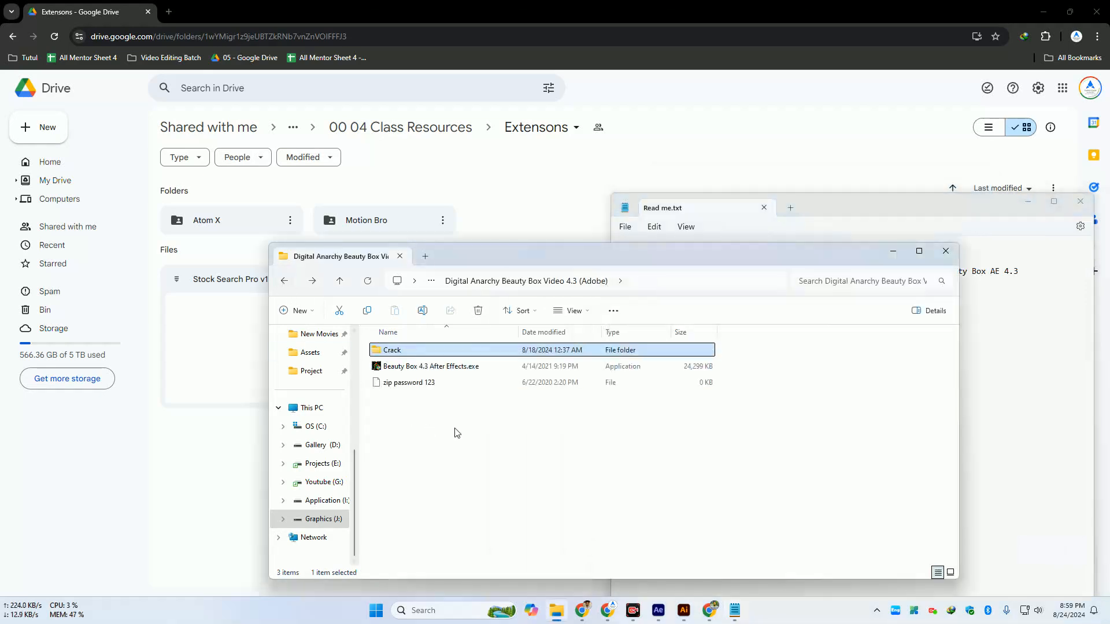
pyautogui.click(462, 367)
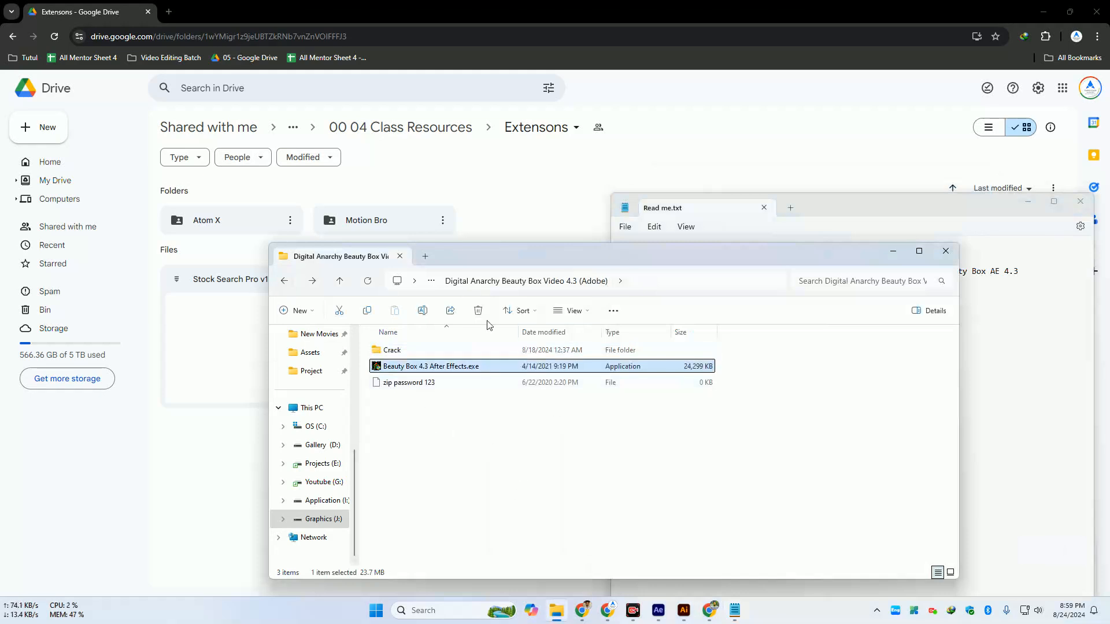
pyautogui.doubleClick(399, 350)
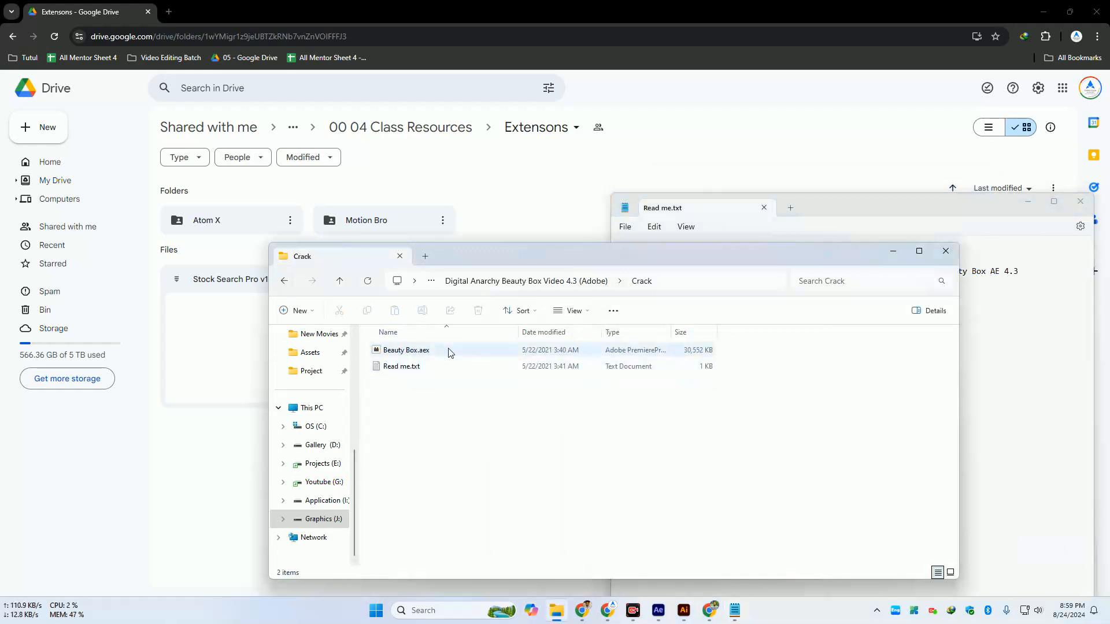
pyautogui.click(450, 352)
pyautogui.moveTo(674, 262); pyautogui.dragTo(541, 388)
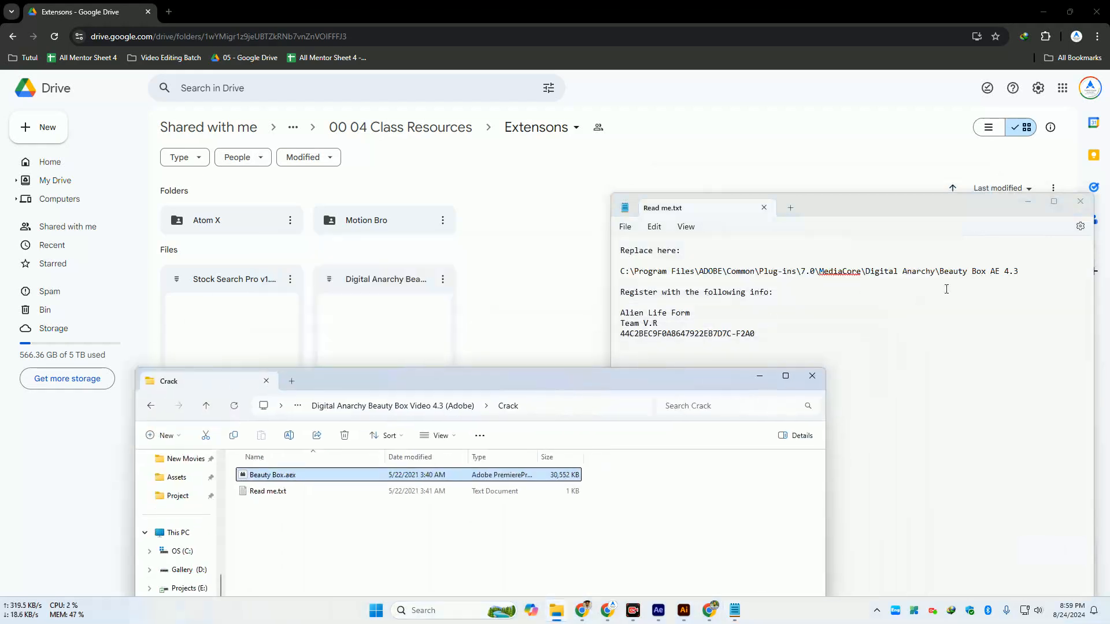
# Copy the path C:\Program Files\ADOBE\Common\Plug-ins\7.0\MediaCore\Digital Anarchy\Beauty Box AE 4.3 from Read me.txt
pyautogui.moveTo(1019, 272); pyautogui.dragTo(619, 274)
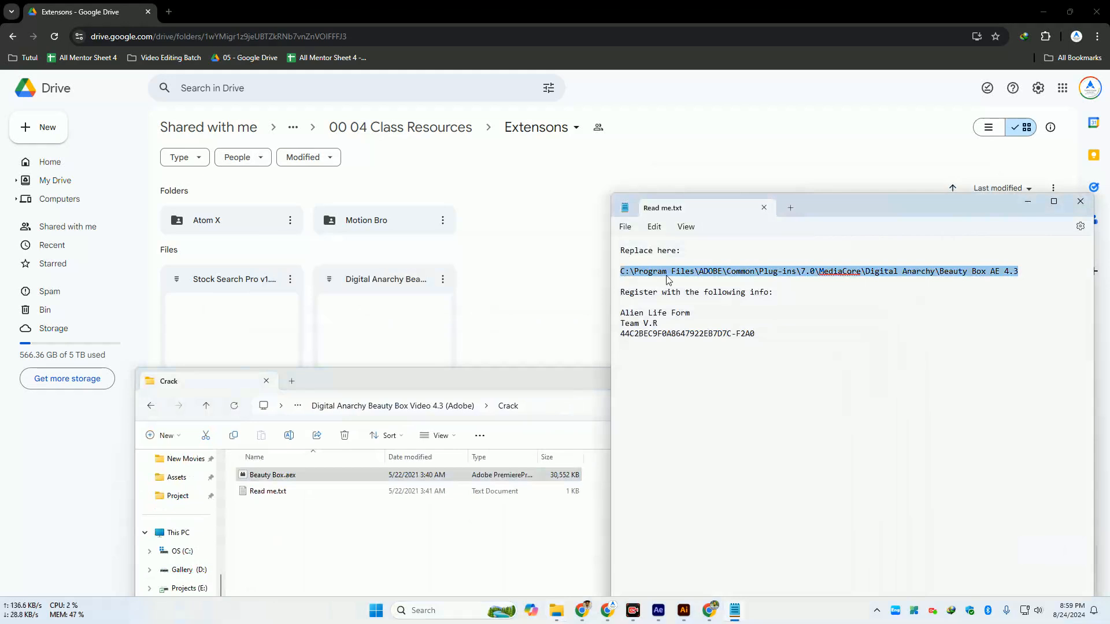
pyautogui.click(786, 299)
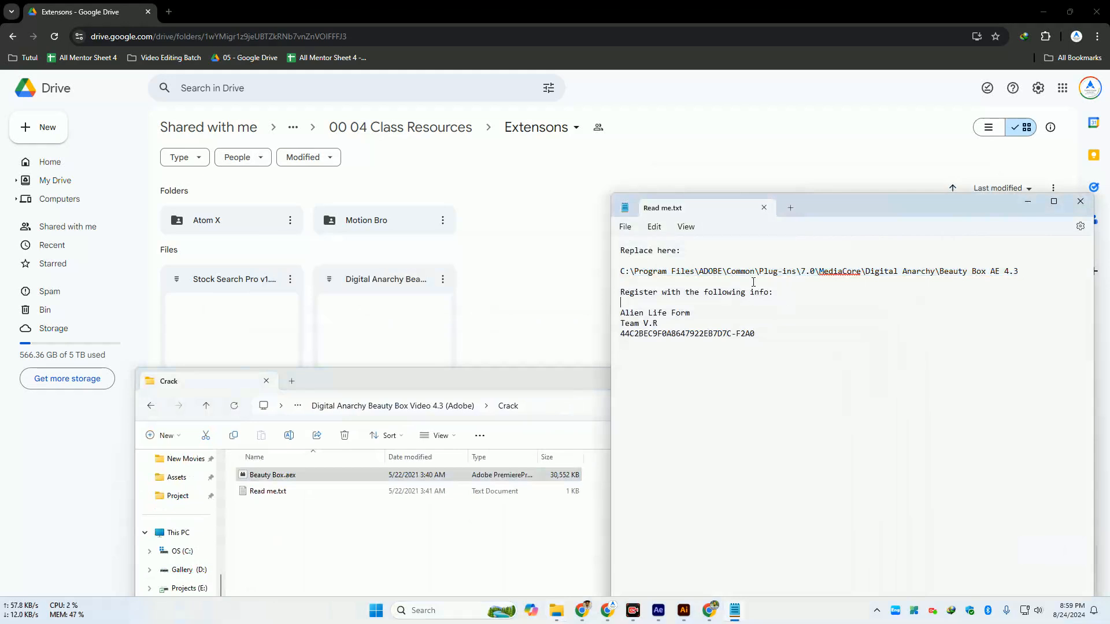
pyautogui.moveTo(775, 282); pyautogui.dragTo(622, 272)
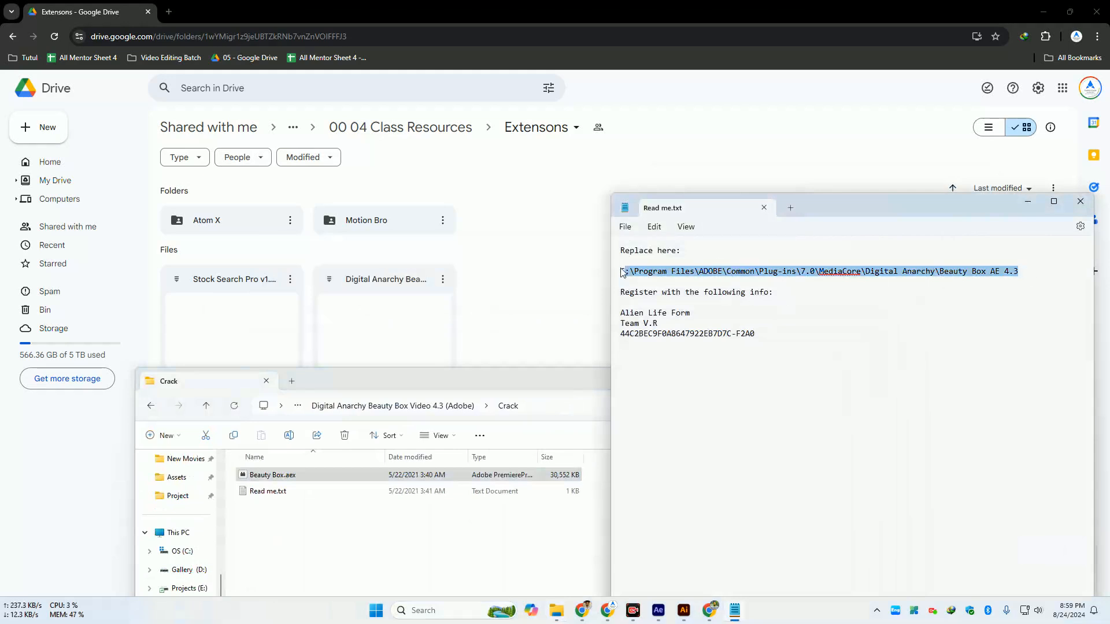
pyautogui.rightClick(660, 279)
pyautogui.click(699, 331)
# Open the copied Beauty Box AE 4.3 path in a new File Explorer tab and reposition the window below the readme path
pyautogui.click(291, 385)
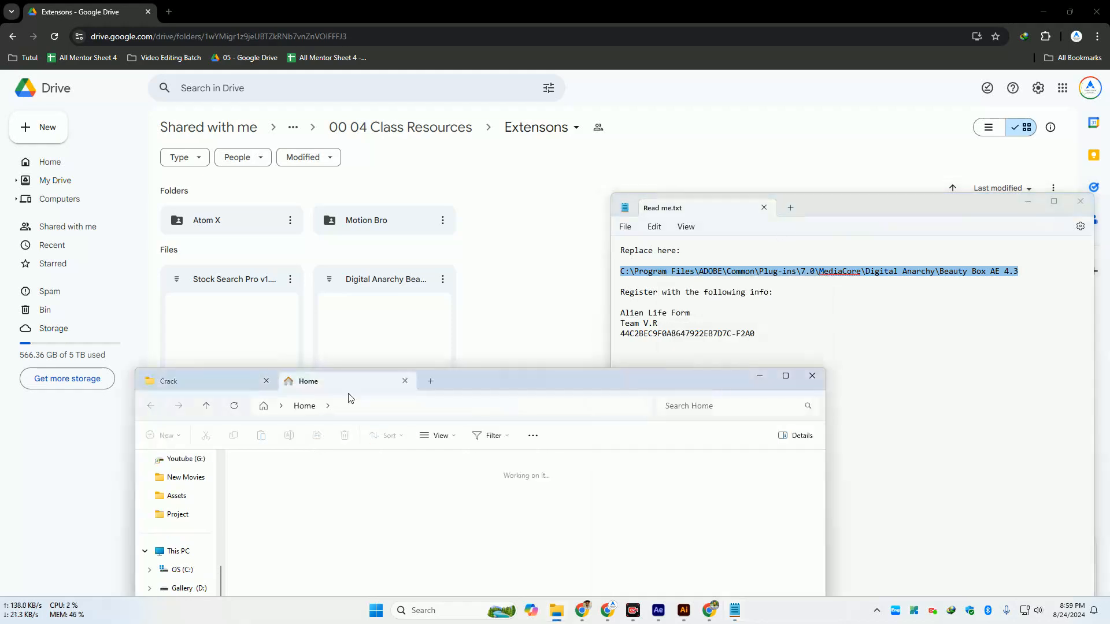
pyautogui.click(420, 407)
pyautogui.hotkey('ctrl', 'v')
pyautogui.press('Return')
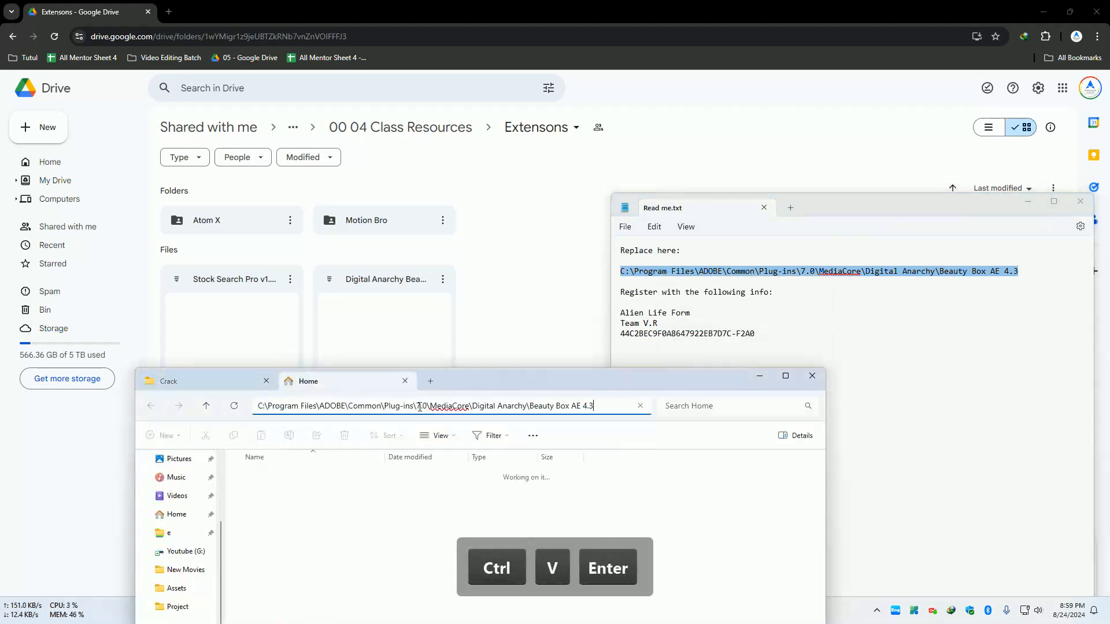
pyautogui.moveTo(479, 387); pyautogui.dragTo(502, 259)
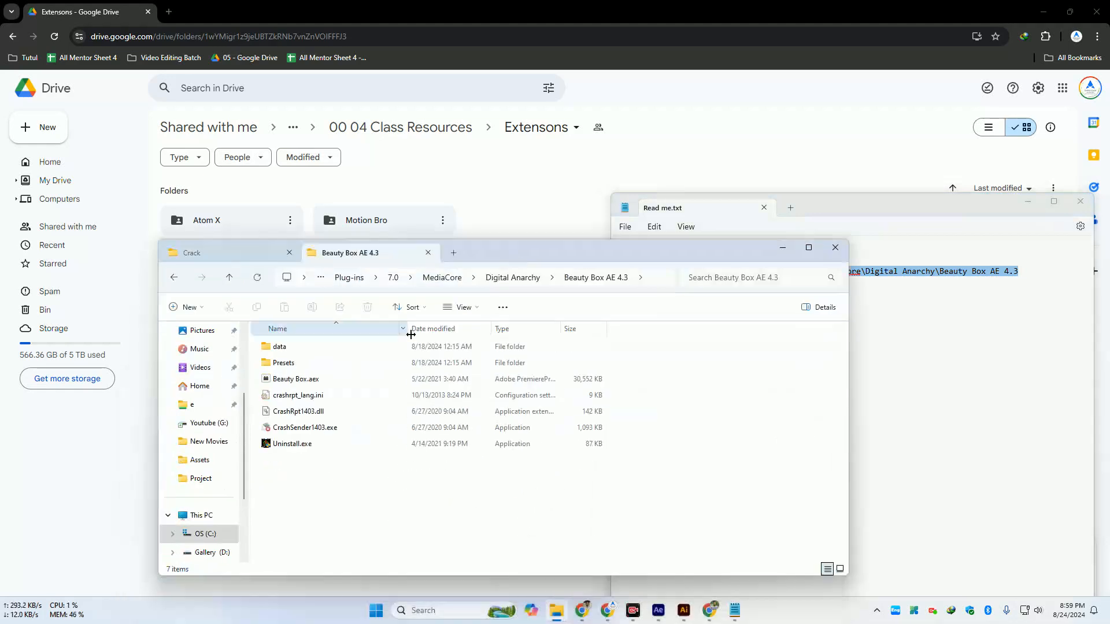
pyautogui.moveTo(693, 252); pyautogui.dragTo(780, 326)
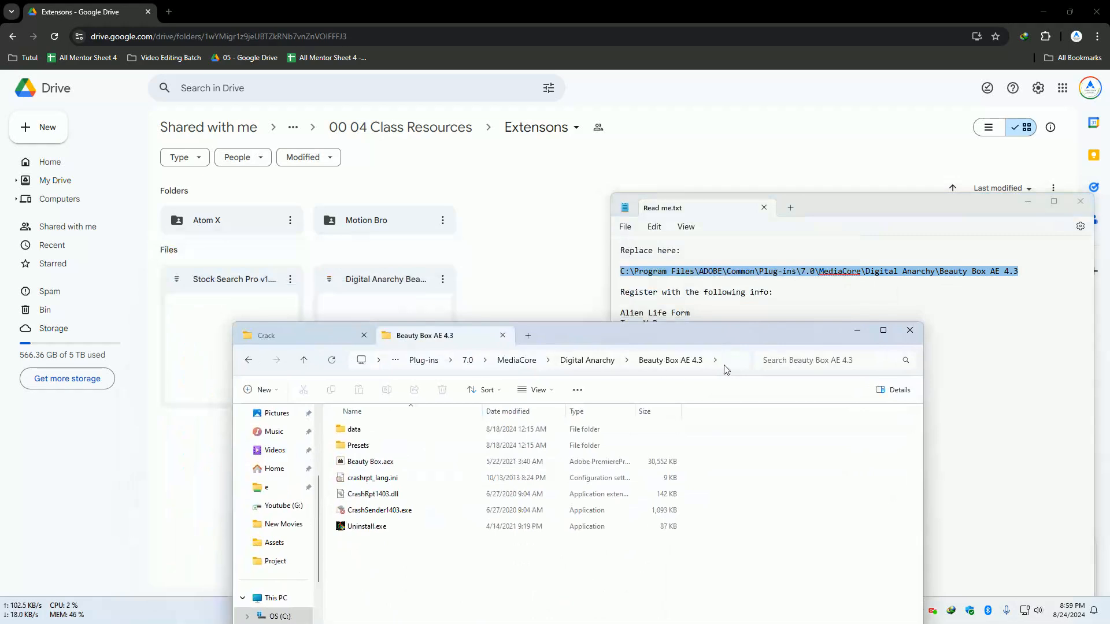
# Compare the contents of the Crack folder and the installed Beauty Box AE 4.3 folder
pyautogui.click(301, 336)
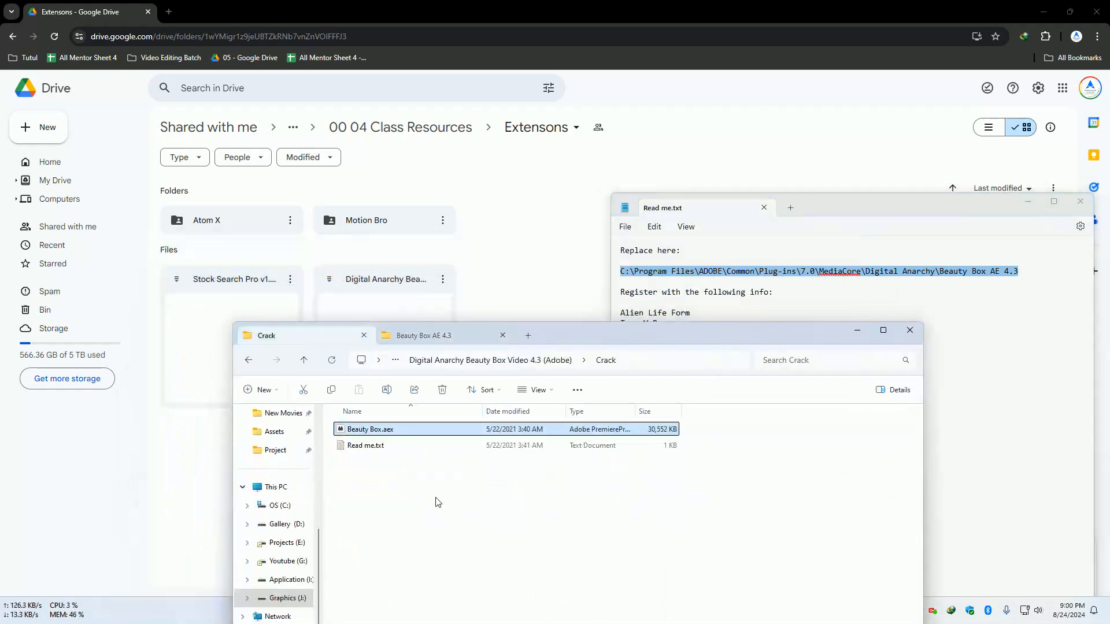
pyautogui.click(408, 341)
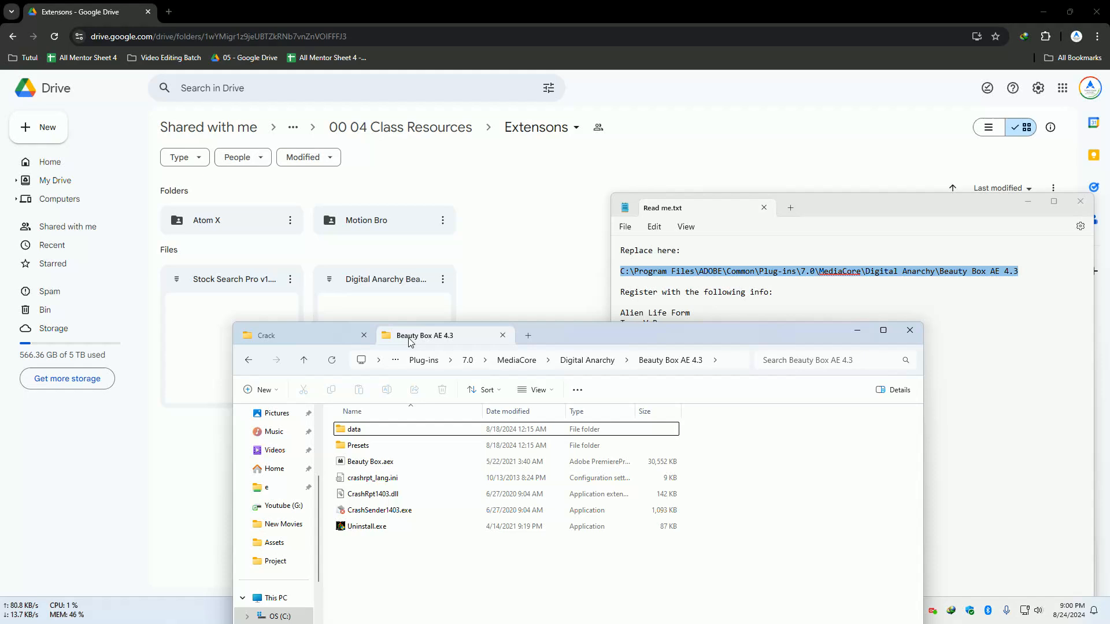
pyautogui.click(304, 337)
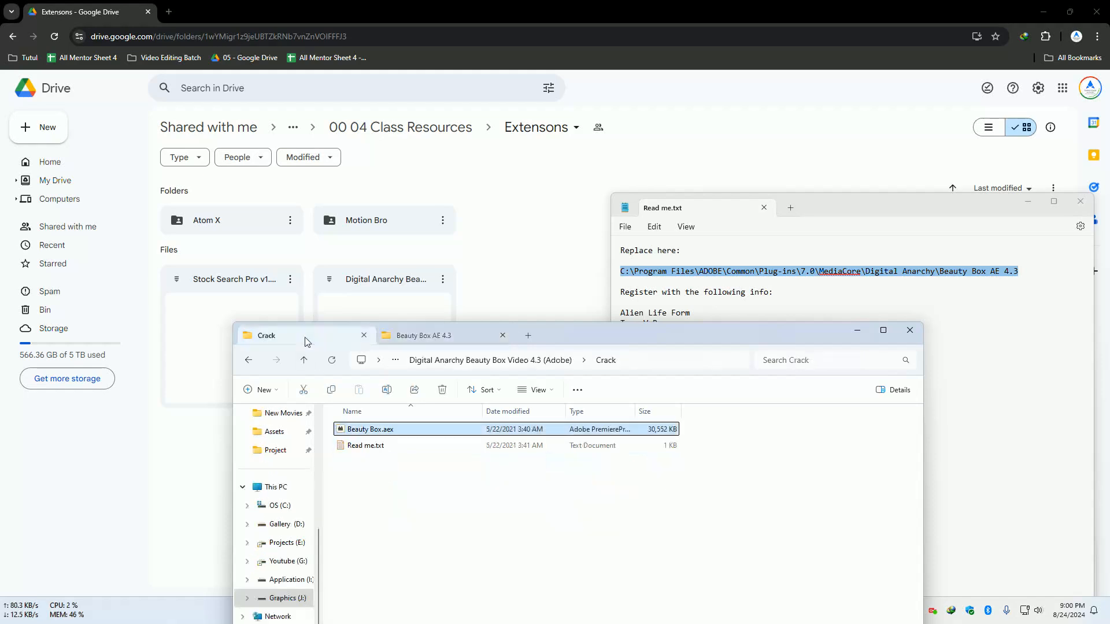
# Try to copy Beauty Box.aex from the Crack folder into the installed Beauty Box AE 4.3 folder
pyautogui.click(433, 338)
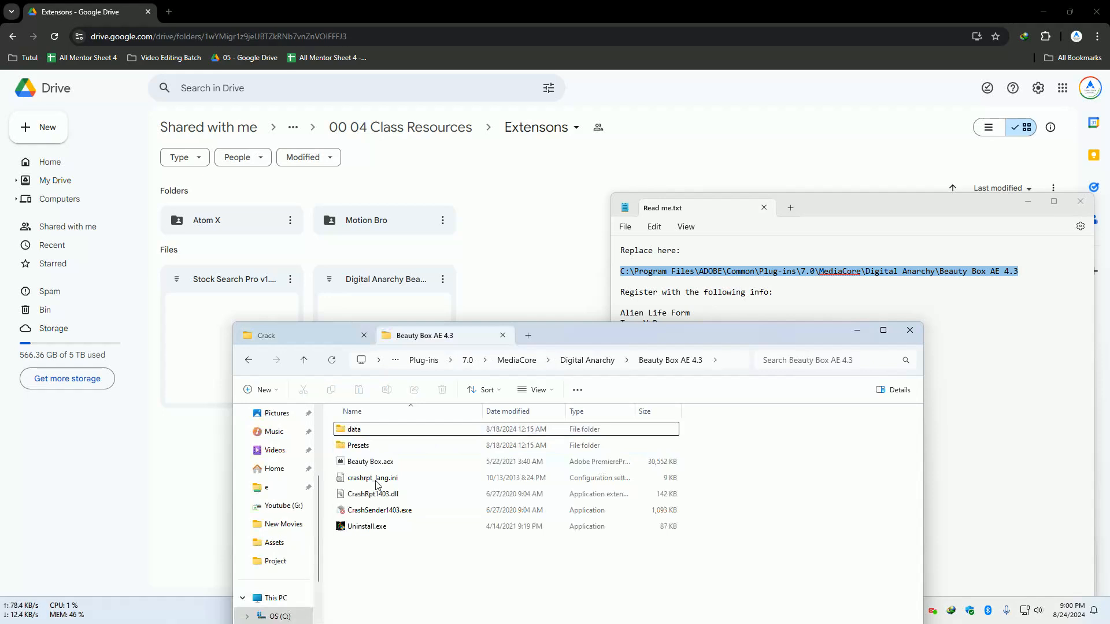
pyautogui.click(315, 337)
pyautogui.click(382, 432)
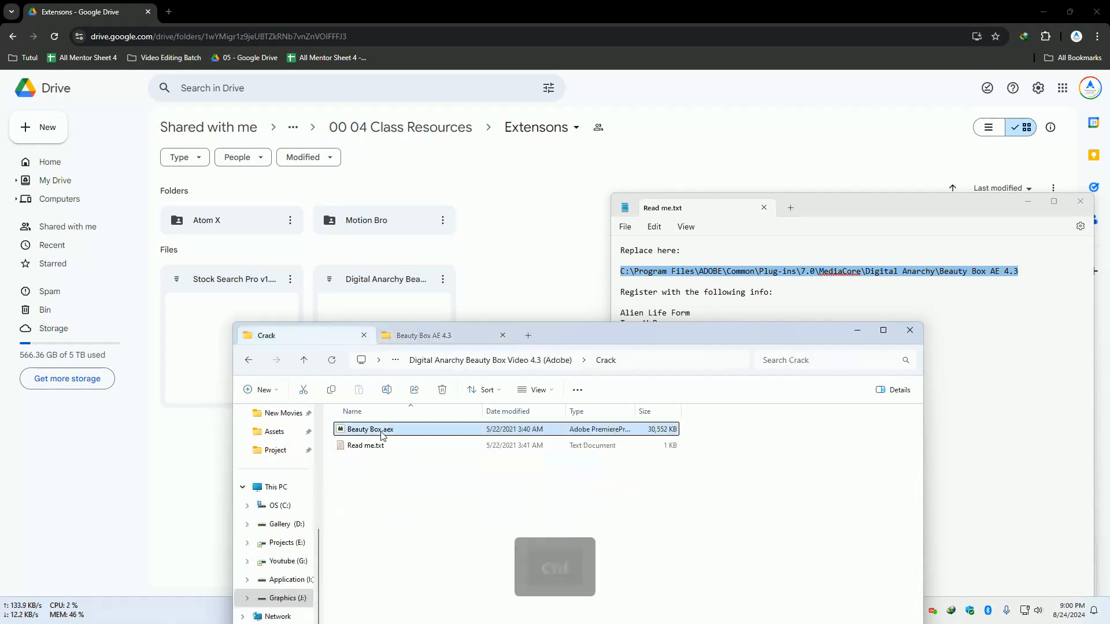
pyautogui.hotkey('ctrl', 'c')
pyautogui.click(421, 338)
pyautogui.hotkey('ctrl', 'v')
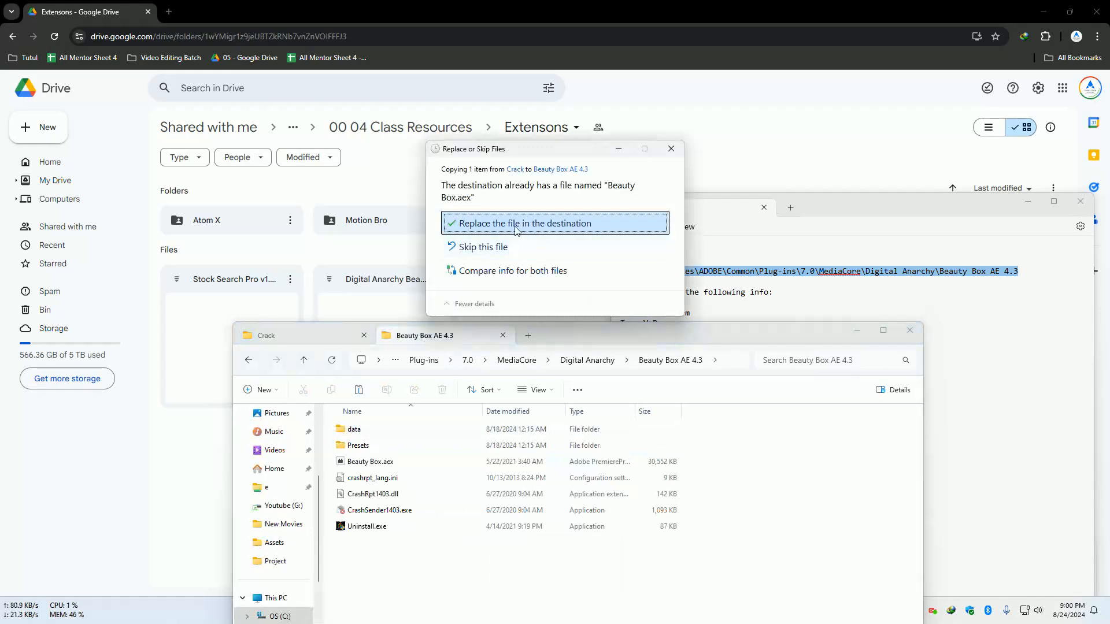
pyautogui.click(671, 149)
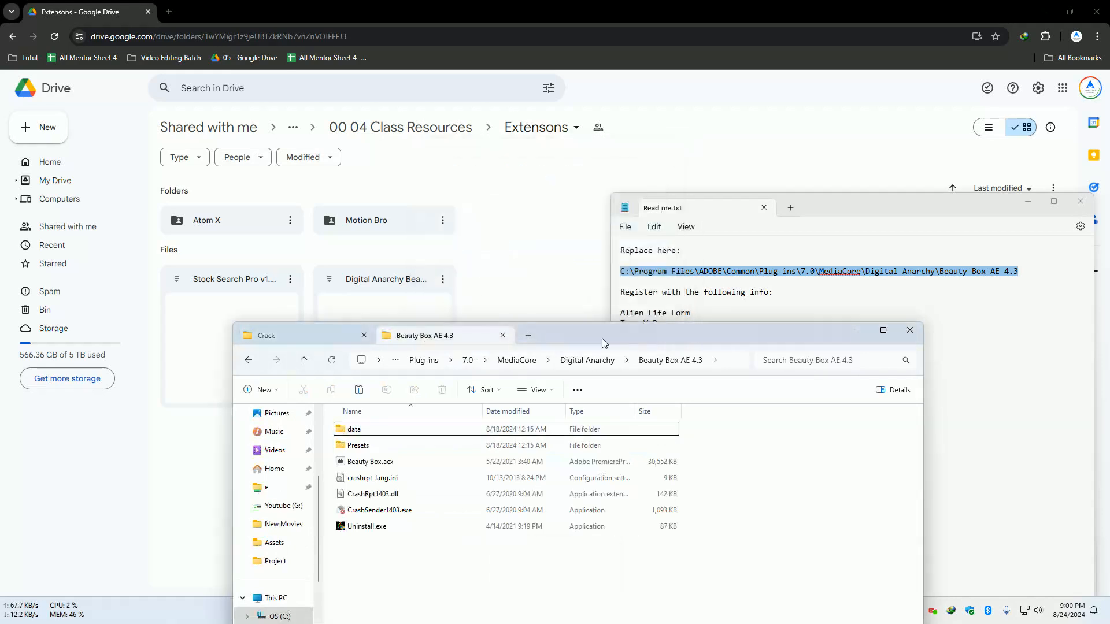
# Close both File Explorer folders and the Read me.txt file
pyautogui.click(502, 335)
pyautogui.click(909, 330)
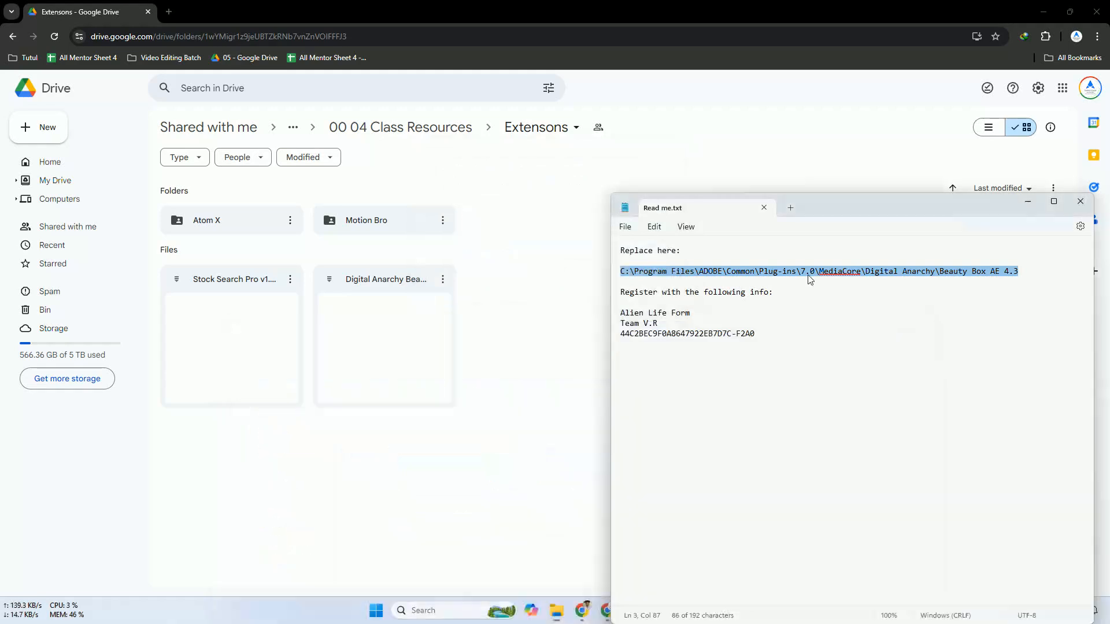
pyautogui.click(764, 207)
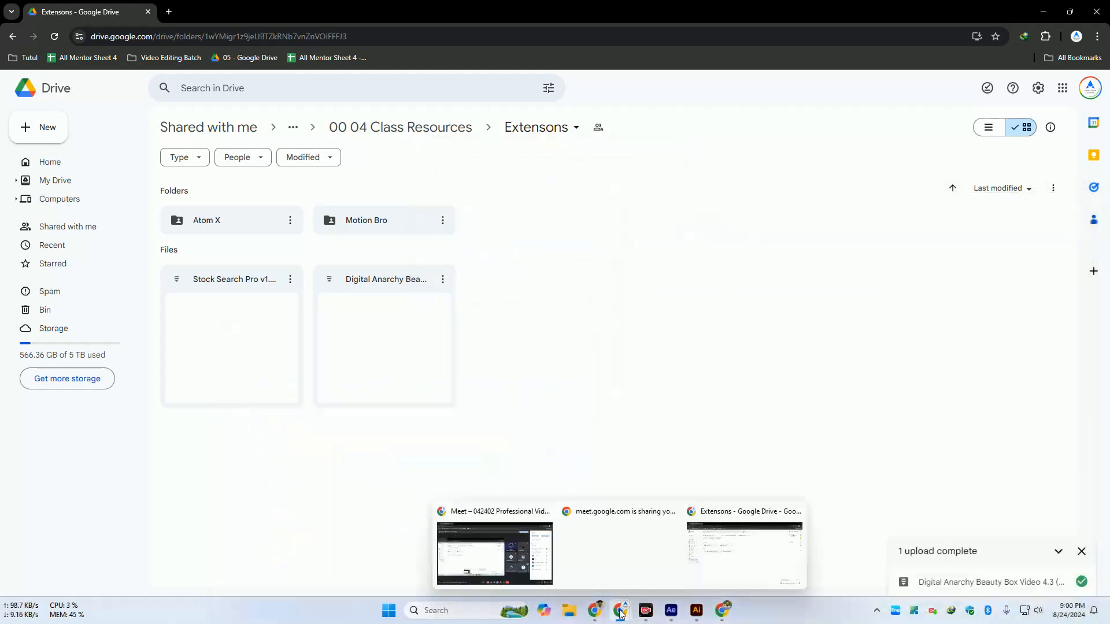
# Quit After Effects and launch Adobe Premiere Pro 2024
pyautogui.click(670, 610)
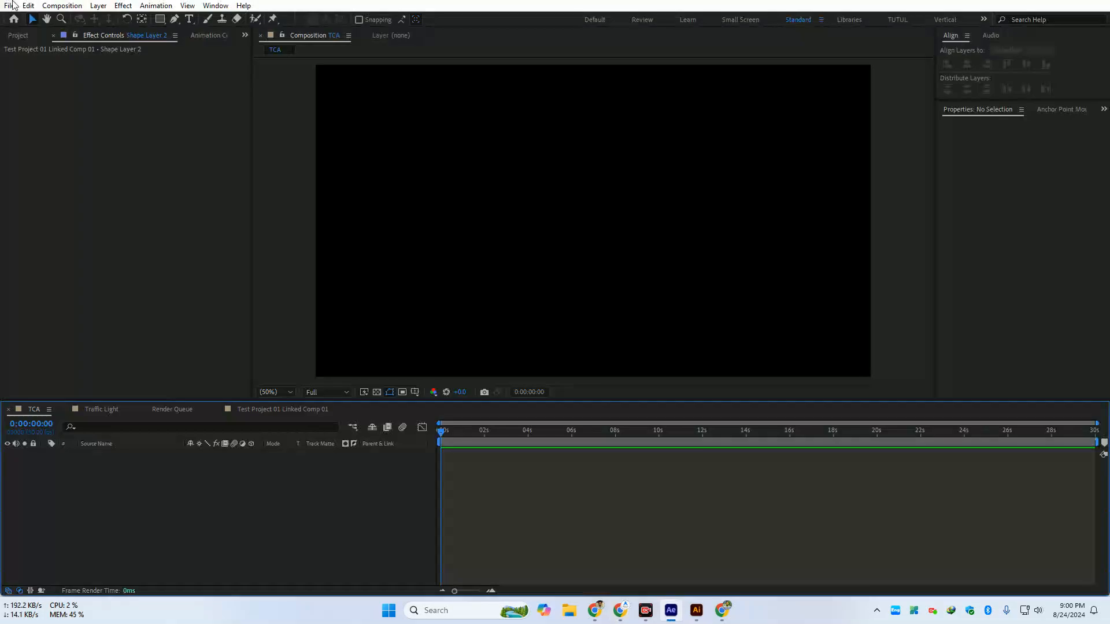
pyautogui.click(9, 5)
pyautogui.click(29, 438)
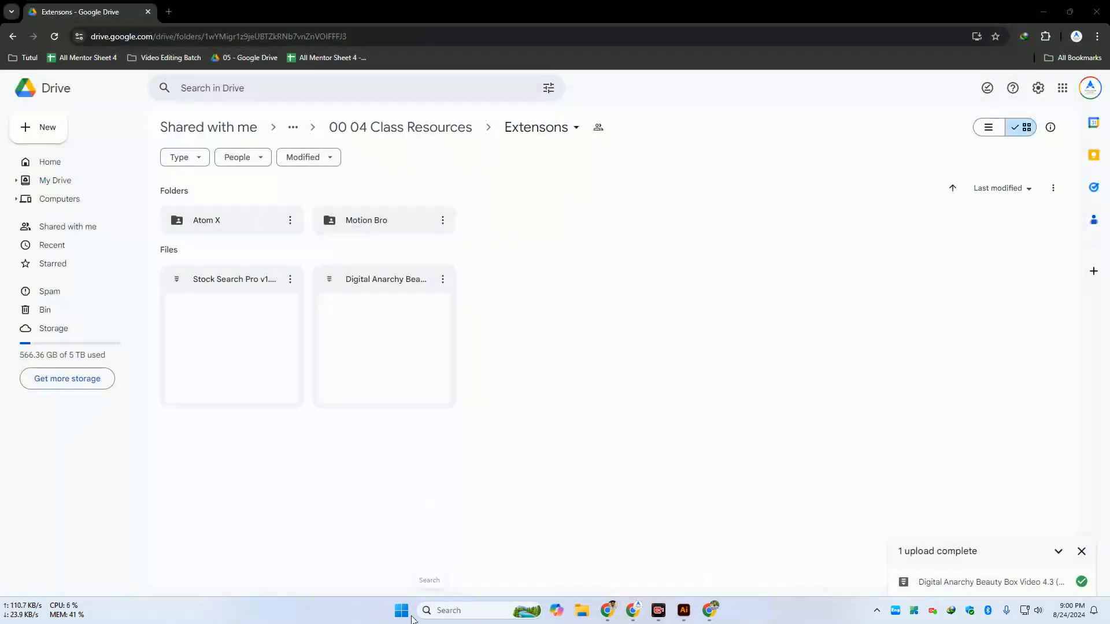
pyautogui.click(405, 614)
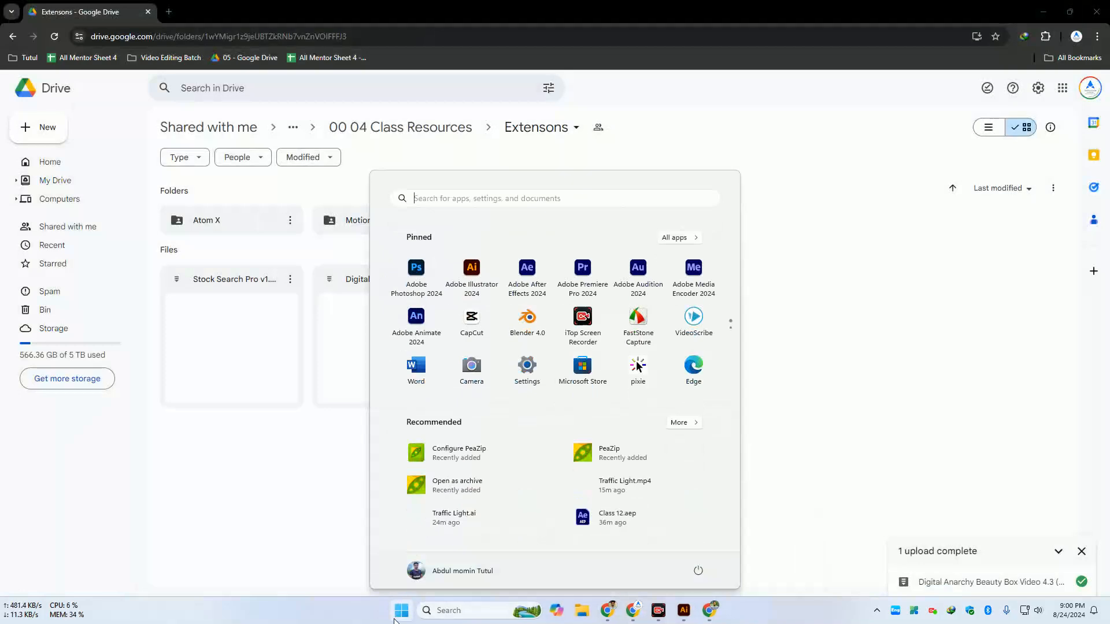
pyautogui.click(583, 272)
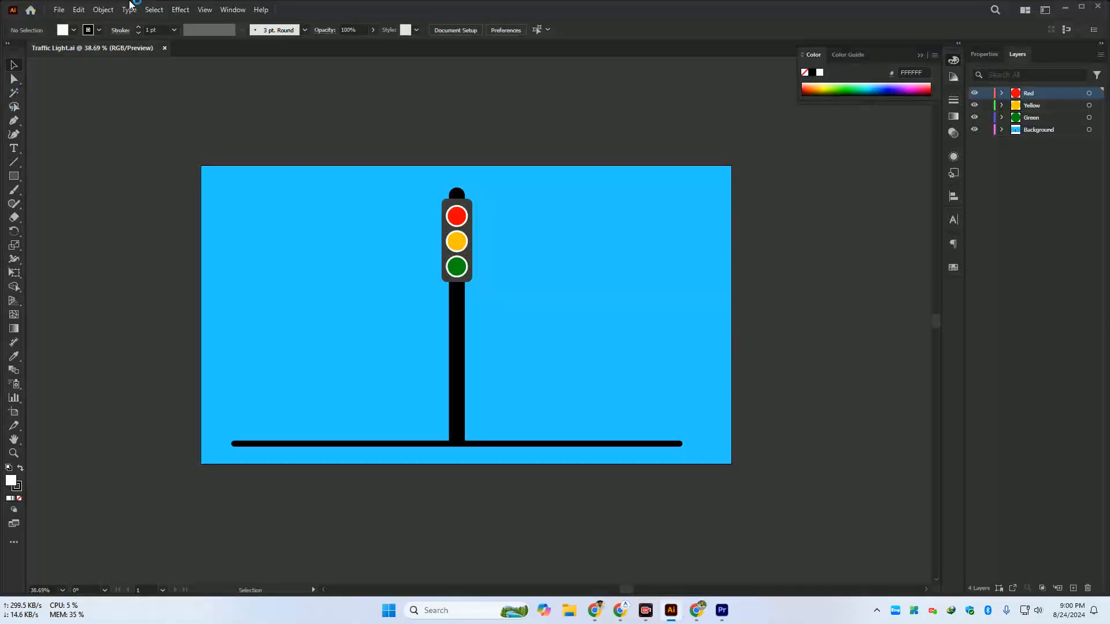
# Quit Illustrator and close the browser window showing the Envato freckled teenager footage
pyautogui.click(61, 10)
pyautogui.click(114, 383)
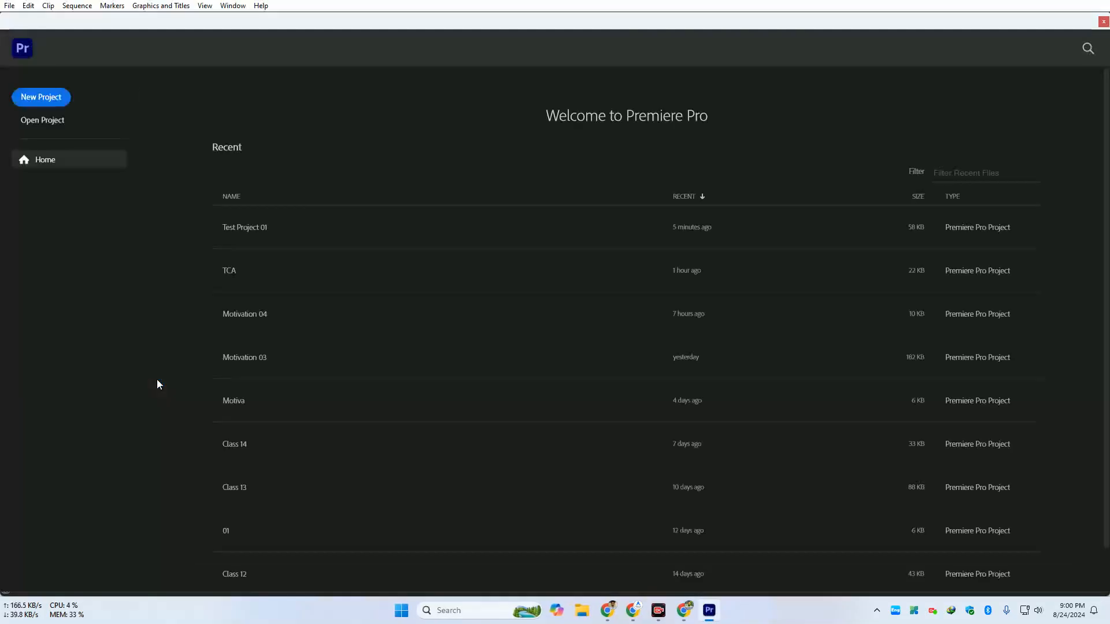
pyautogui.click(685, 611)
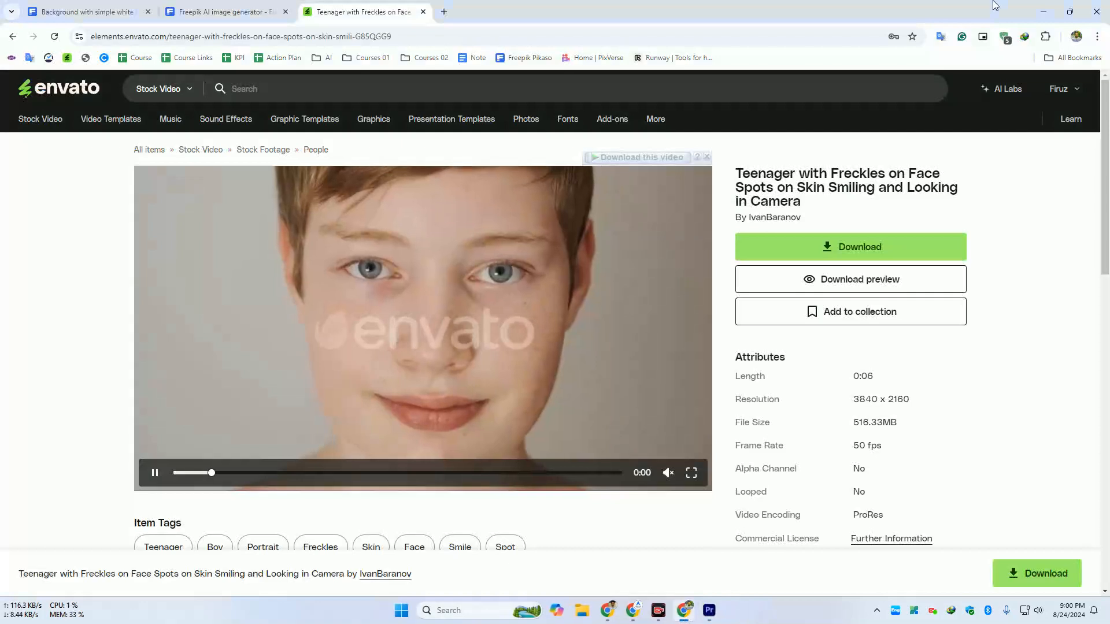
pyautogui.click(1097, 7)
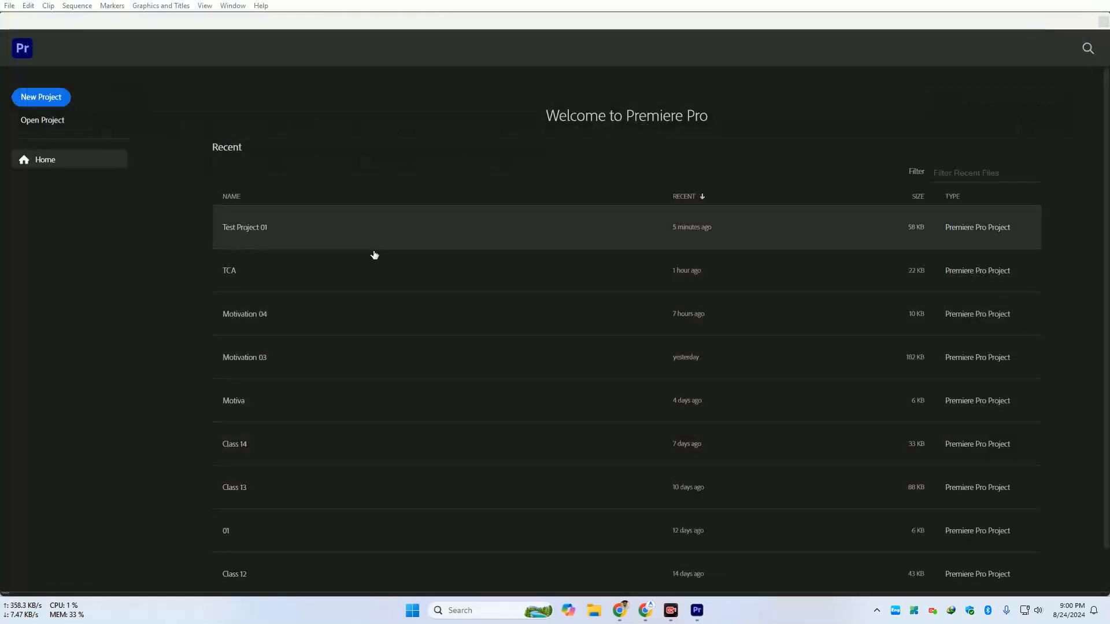
# Open the recent project Test Project 01 in Premiere Pro and delete all items from its project bin
pyautogui.click(426, 234)
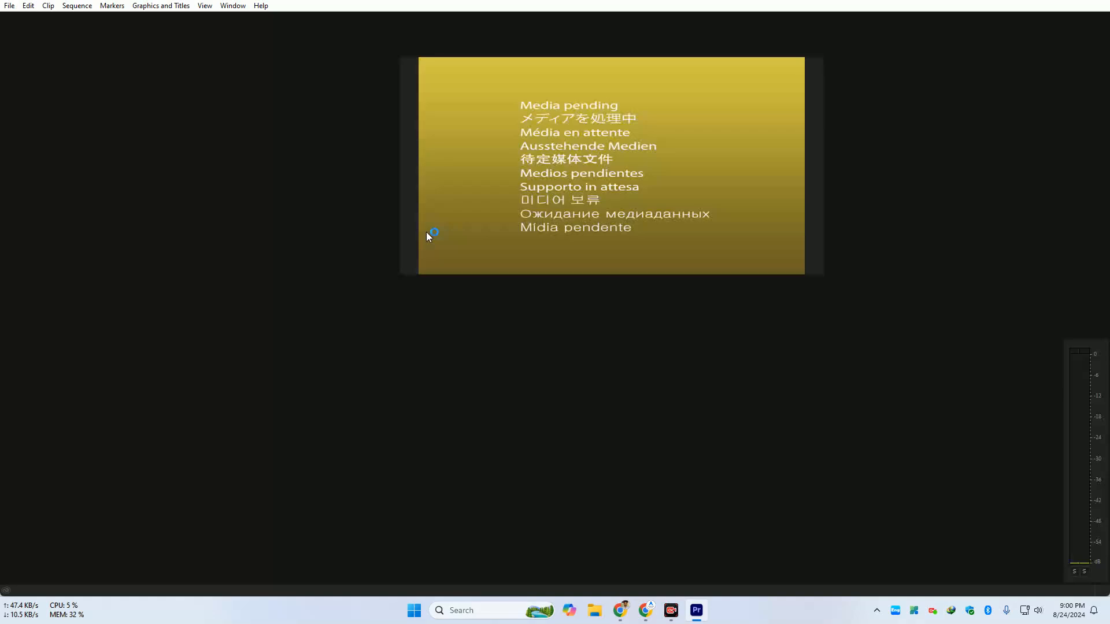
pyautogui.hotkey('ctrl', 'a')
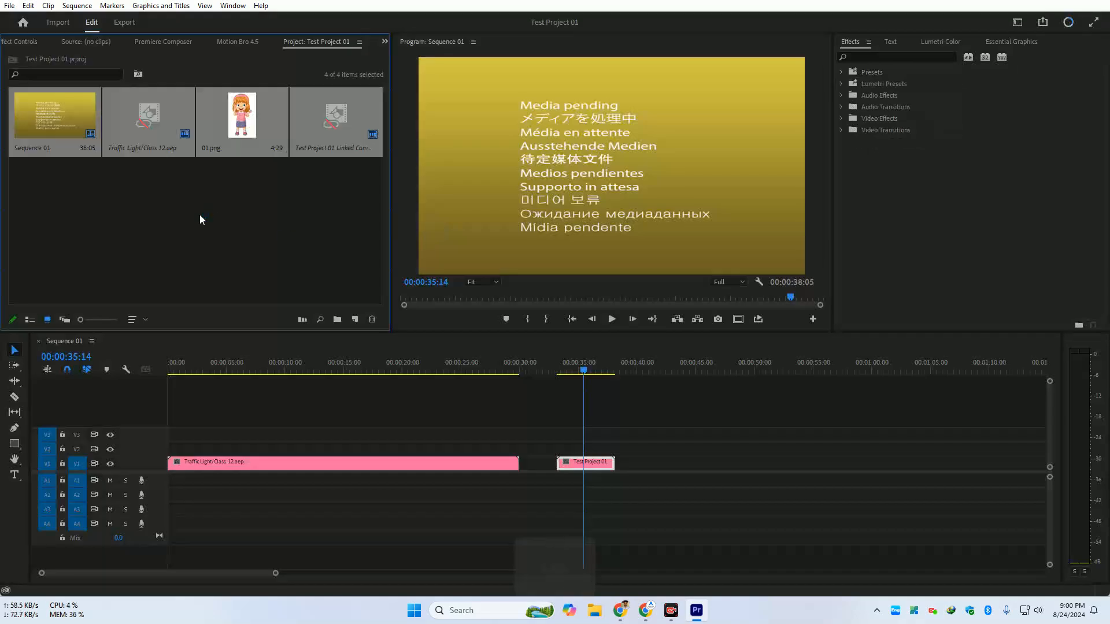
pyautogui.press('Delete')
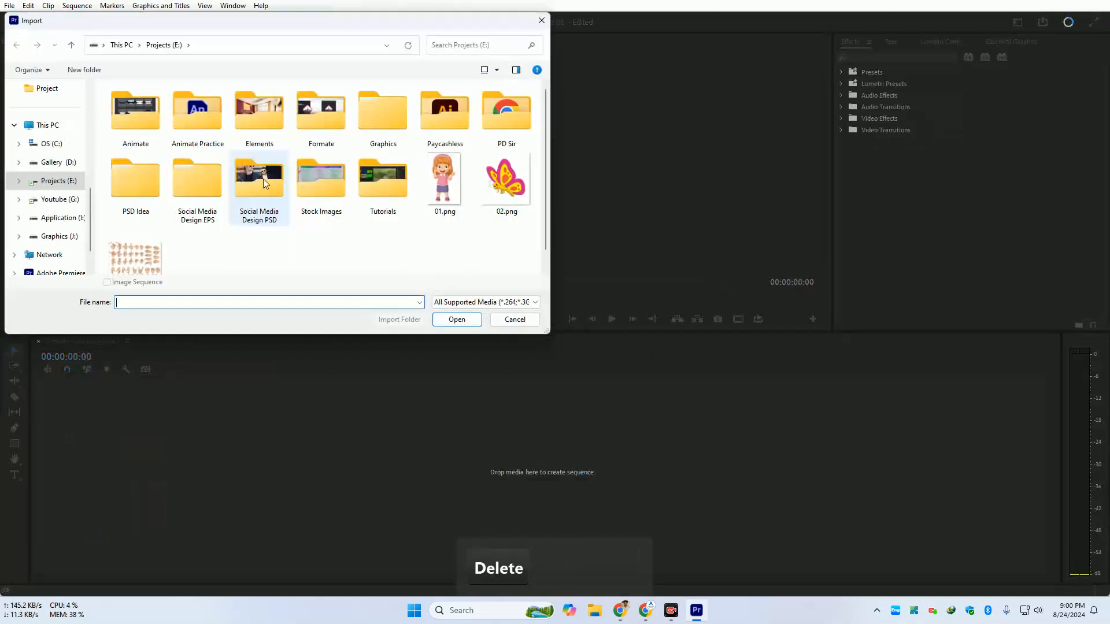
# Start a media import and browse to the Video Editing folder inside Class on the D: drive
pyautogui.scroll(5, 55, 173)
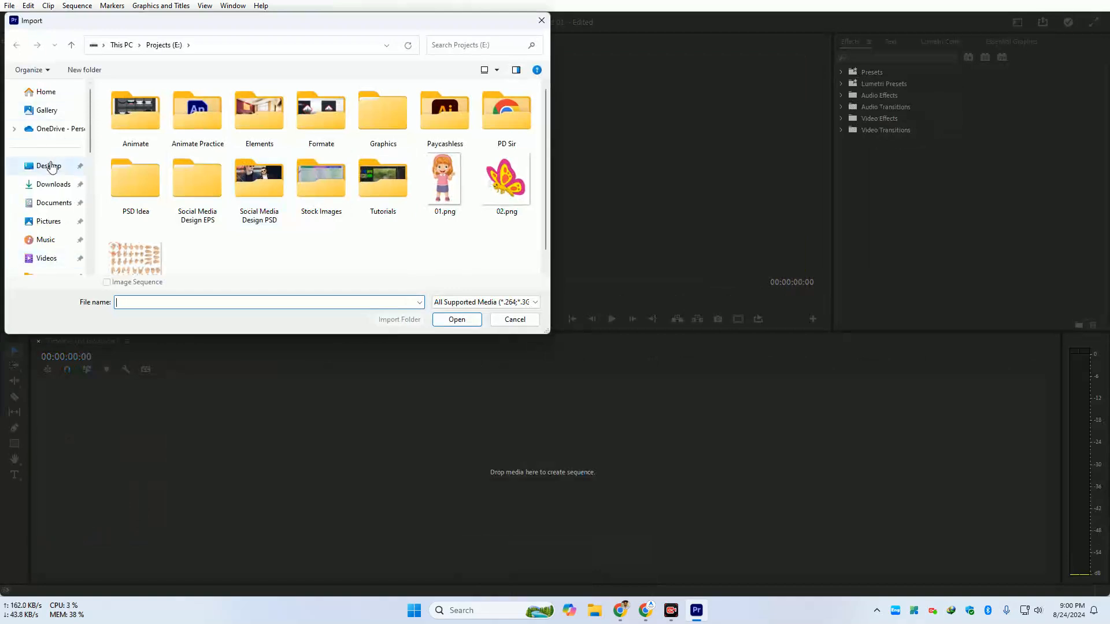
pyautogui.click(49, 166)
pyautogui.click(260, 146)
pyautogui.doubleClick(260, 146)
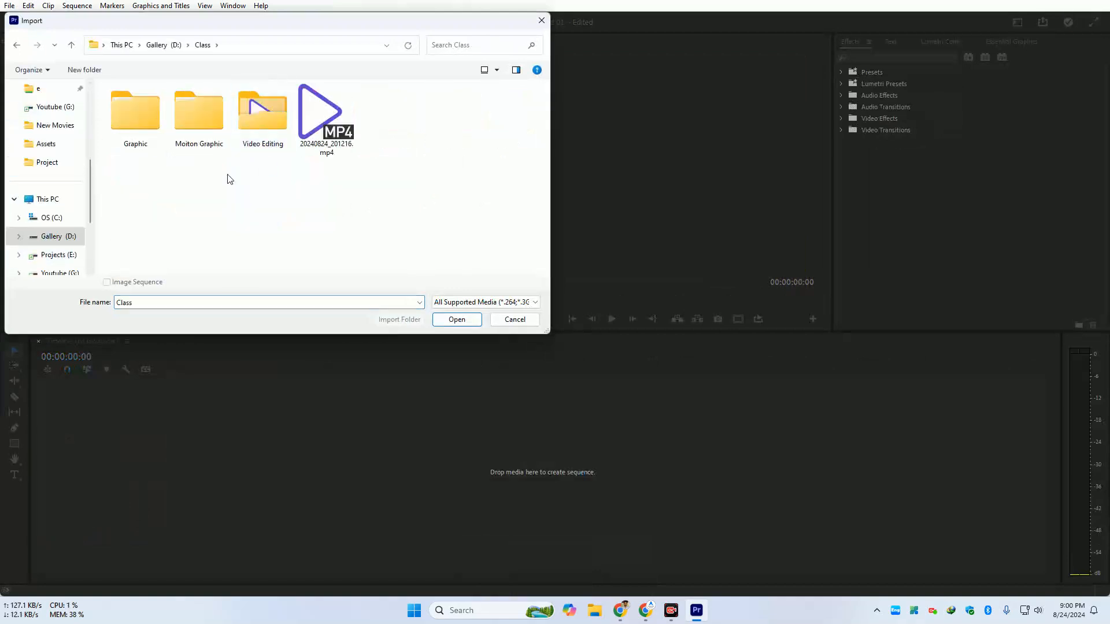
pyautogui.doubleClick(268, 130)
# Rename the teenager-with-freckles MOV file as Skin Spot and import it into the project
pyautogui.click(346, 143)
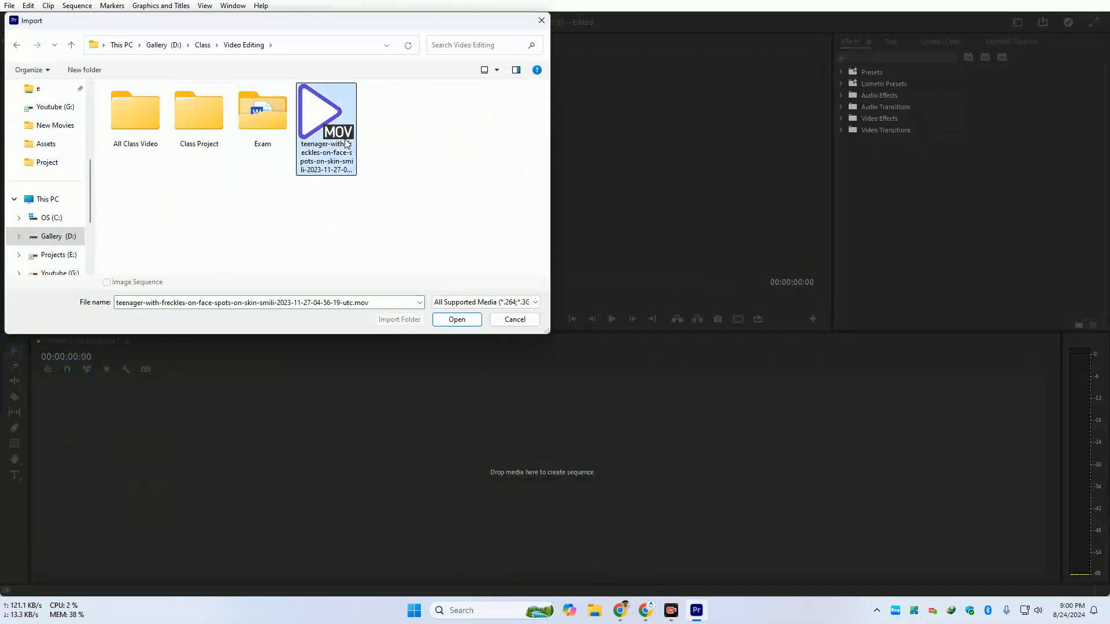
pyautogui.press('F2')
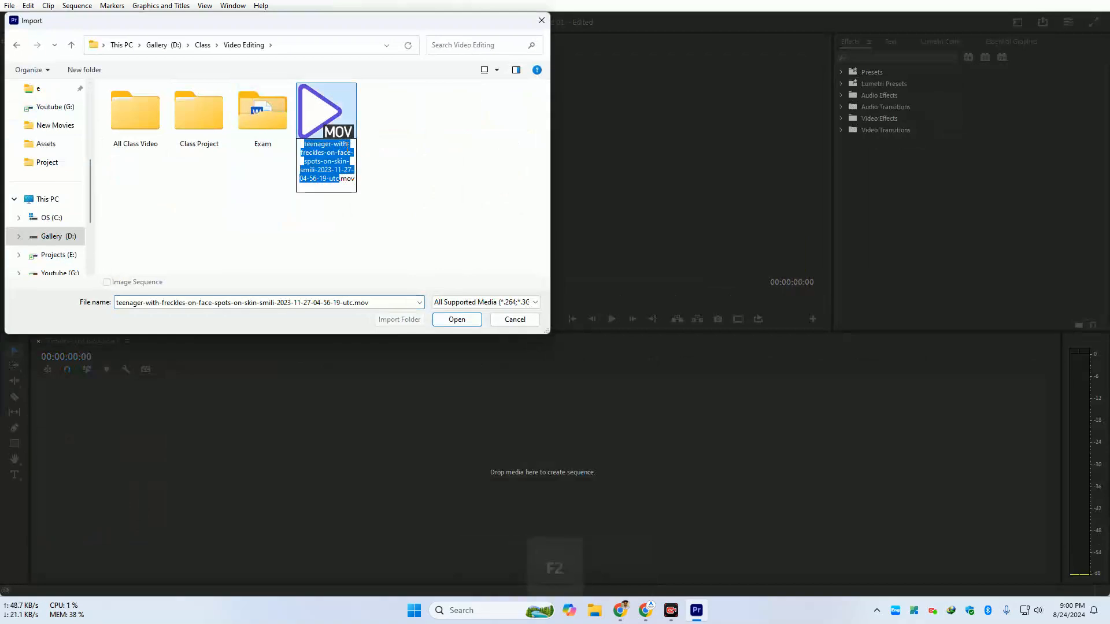
pyautogui.write('Skin Spot')
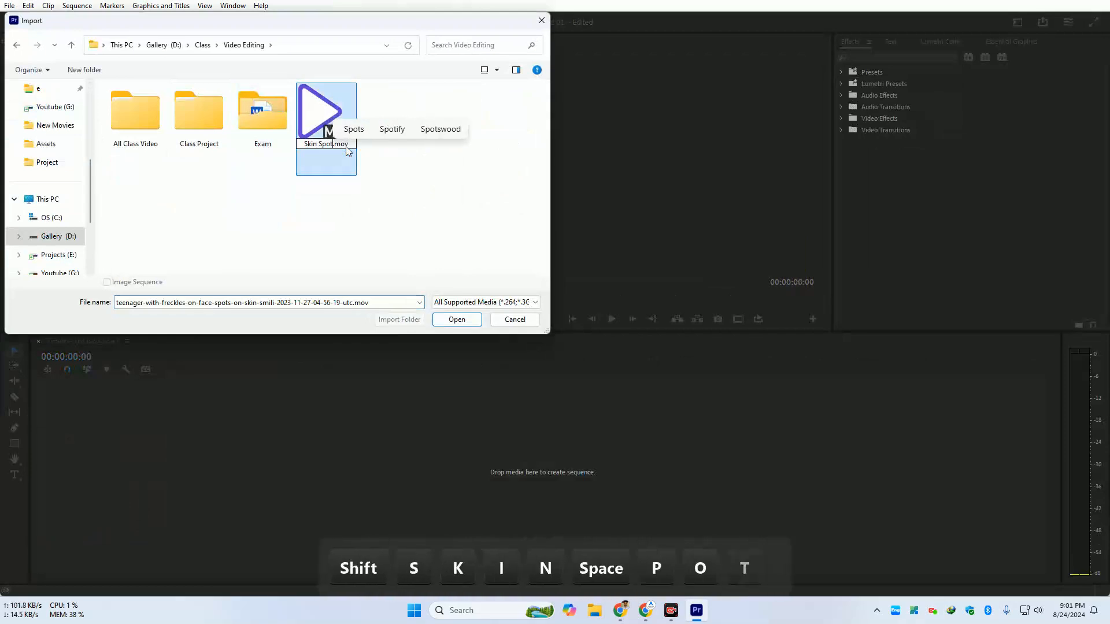
pyautogui.press('Return')
pyautogui.click(454, 319)
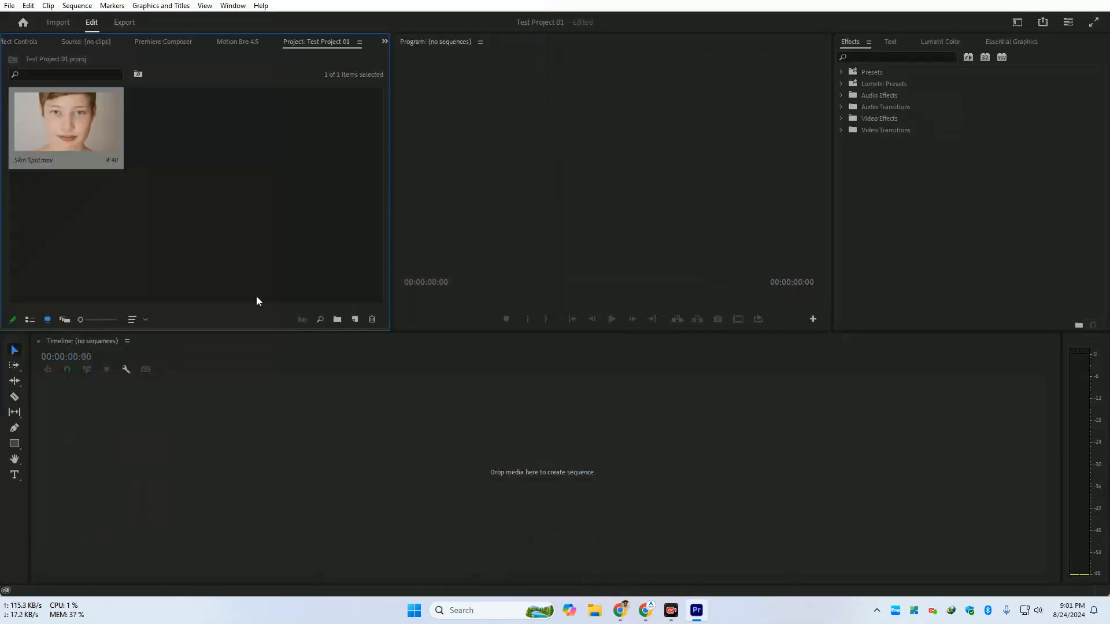
# Create a sequence from Skin Spot.mov and move the playhead to 00:00:00:11
pyautogui.moveTo(84, 121); pyautogui.dragTo(161, 502)
pyautogui.moveTo(214, 370); pyautogui.dragTo(185, 389)
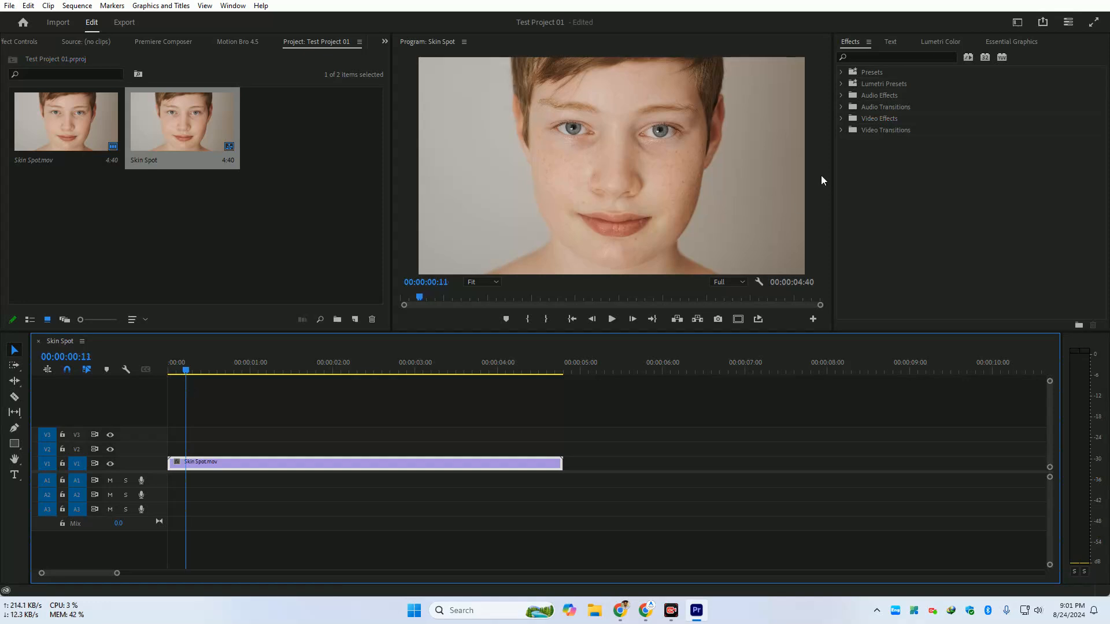
# Apply the Beauty Box video effect from the Digital Anarchy group to the Skin Spot.mov clip
pyautogui.click(841, 119)
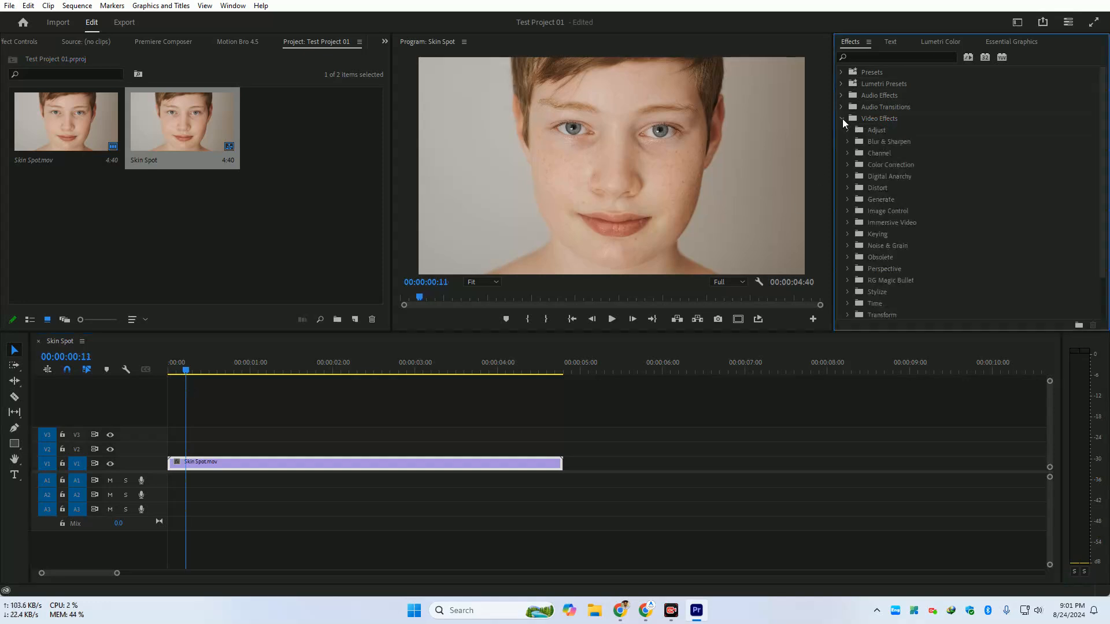
pyautogui.click(907, 177)
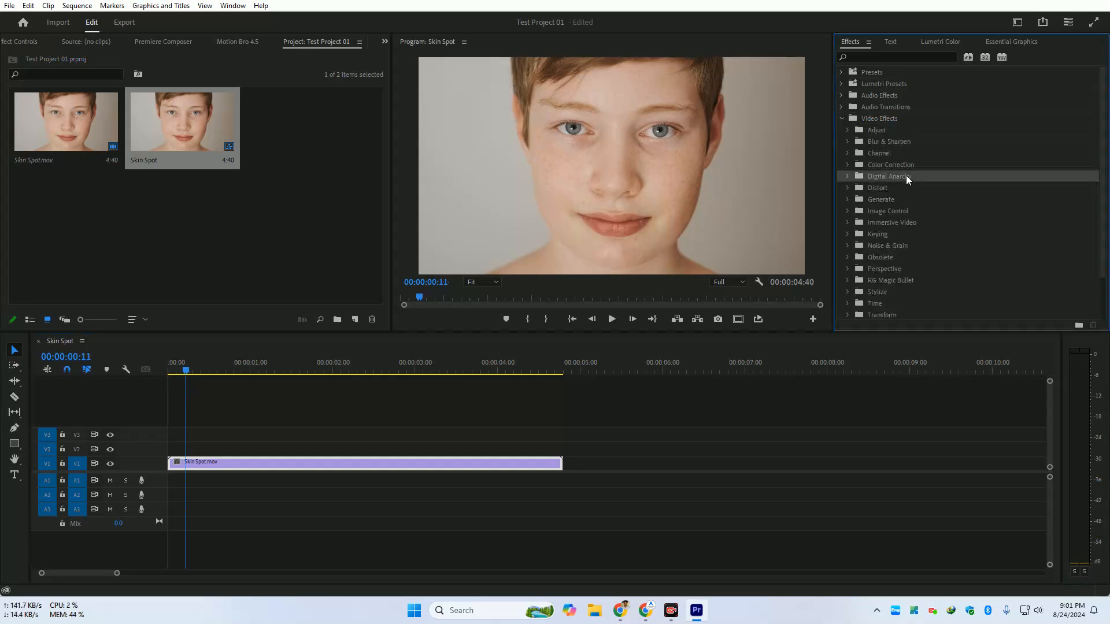
pyautogui.click(848, 176)
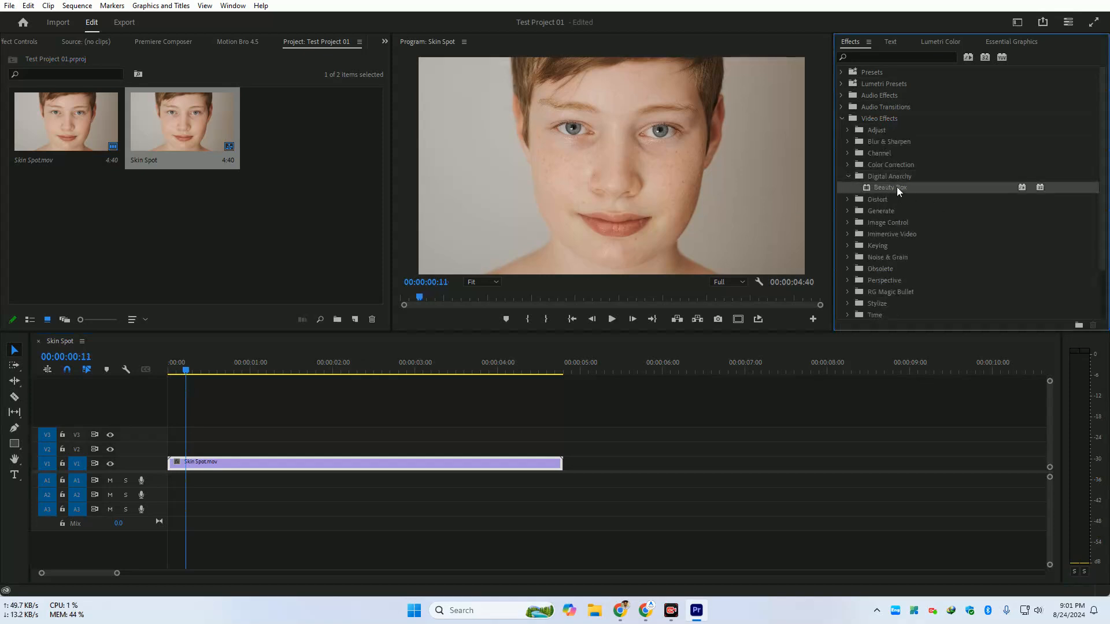
pyautogui.moveTo(897, 186); pyautogui.dragTo(472, 466)
# Enlarge the program monitor and compare the face with the clip's Beauty Box effect switched off and on
pyautogui.moveTo(693, 331); pyautogui.dragTo(692, 431)
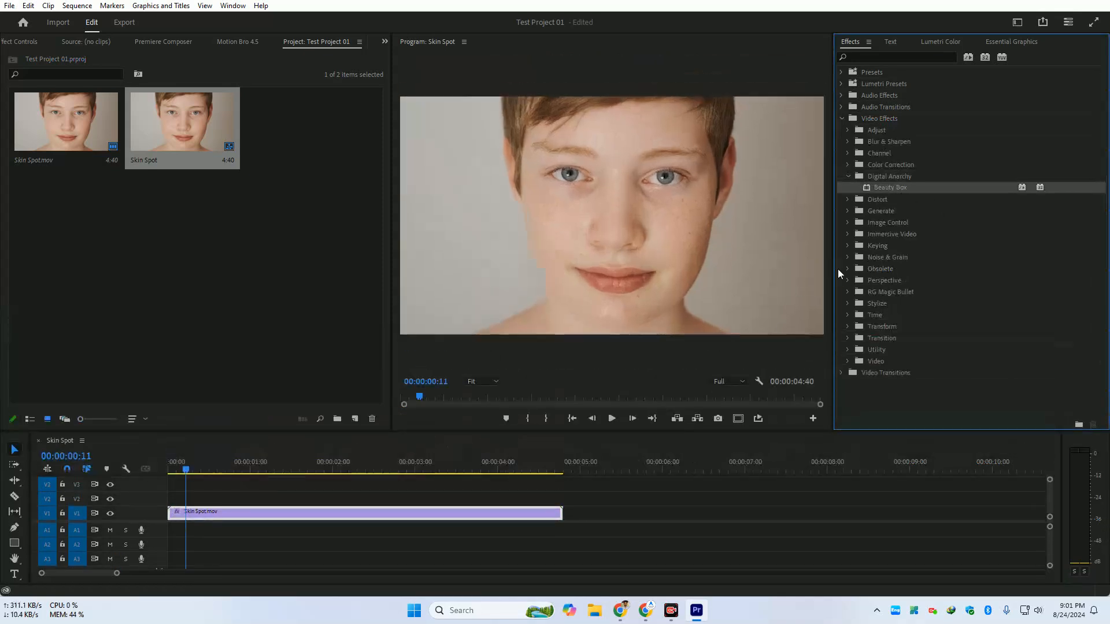
pyautogui.moveTo(833, 269); pyautogui.dragTo(880, 269)
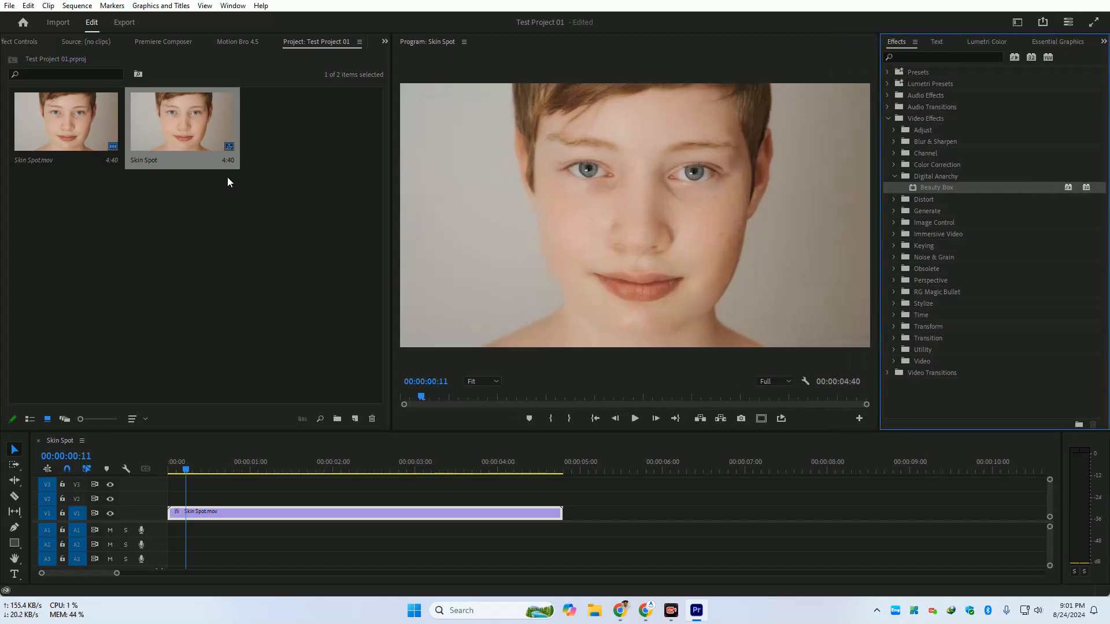
pyautogui.press('2')
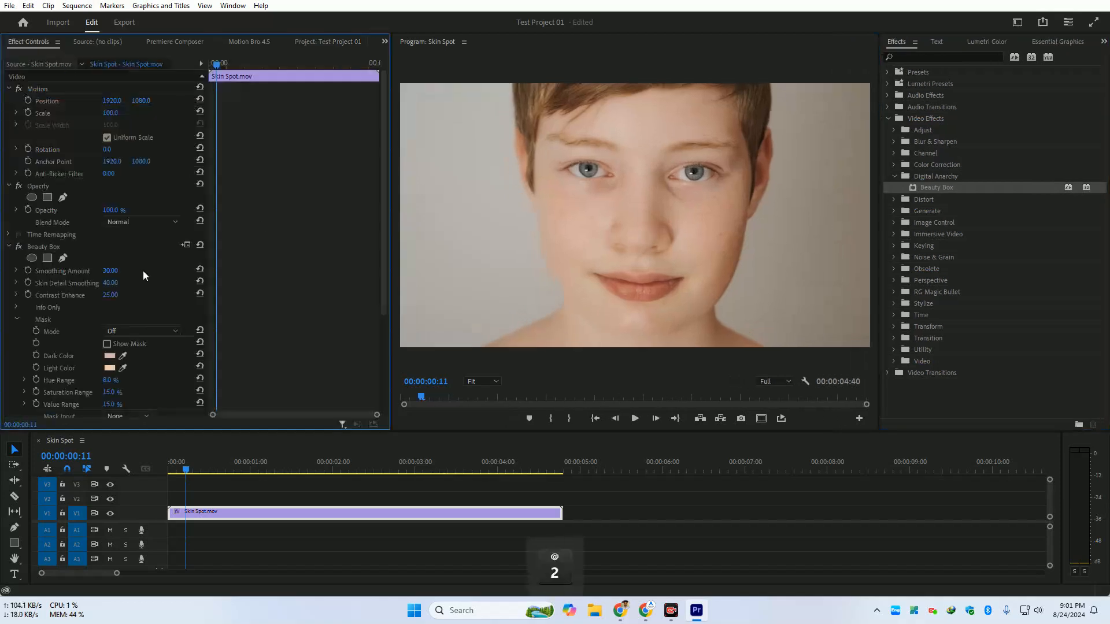
pyautogui.click(46, 248)
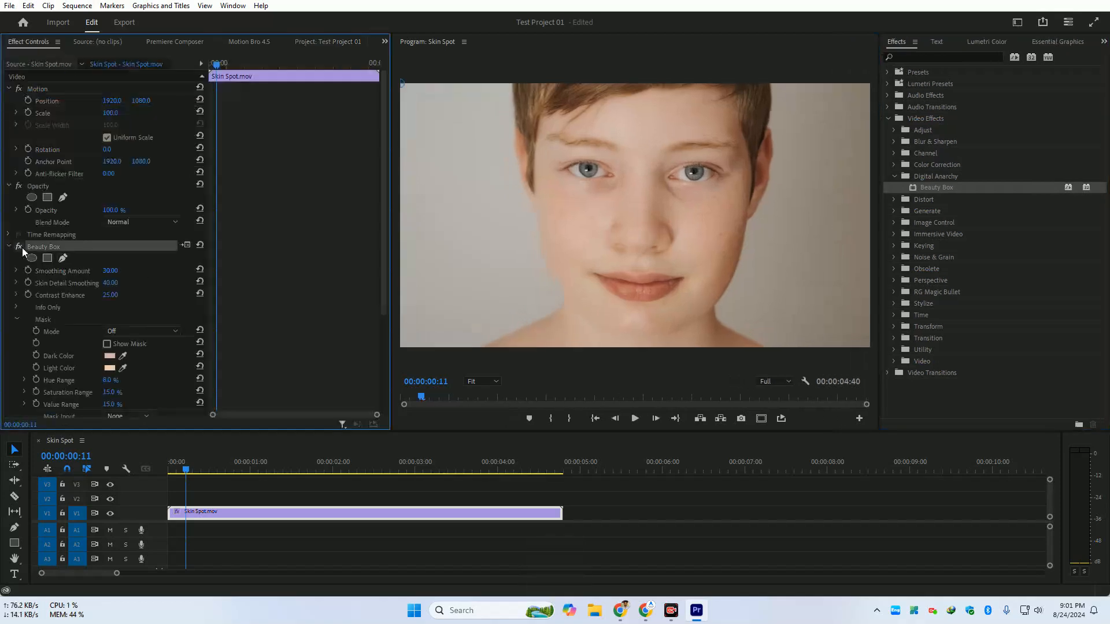
pyautogui.click(22, 247)
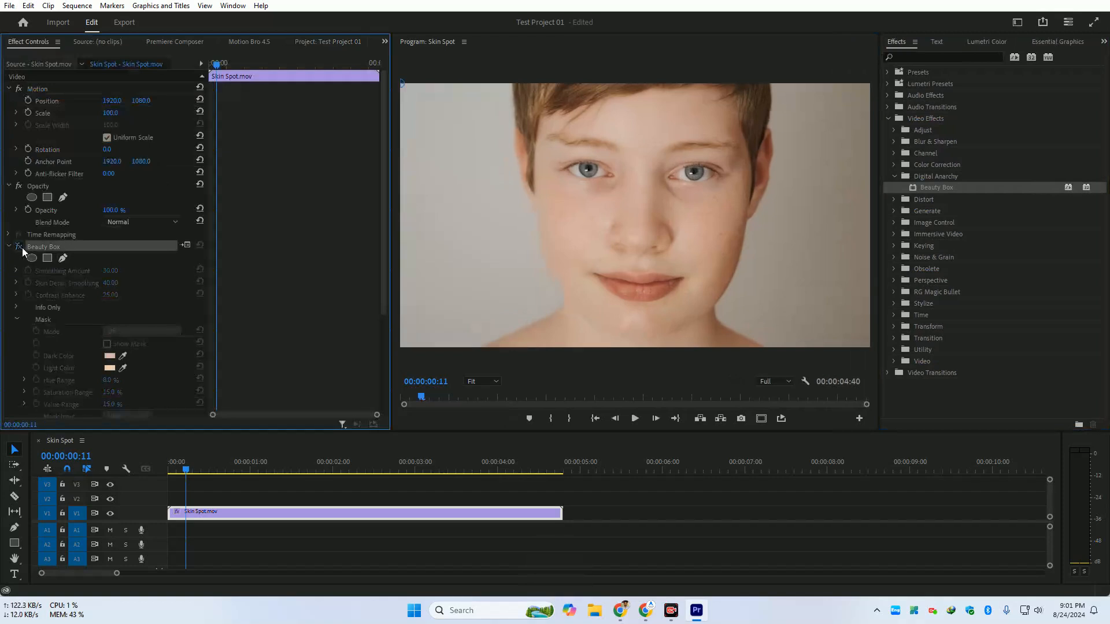
pyautogui.click(22, 248)
# Compare the skin at 50% preview zoom with Beauty Box toggled off and on, and return the preview to Fit
pyautogui.click(471, 379)
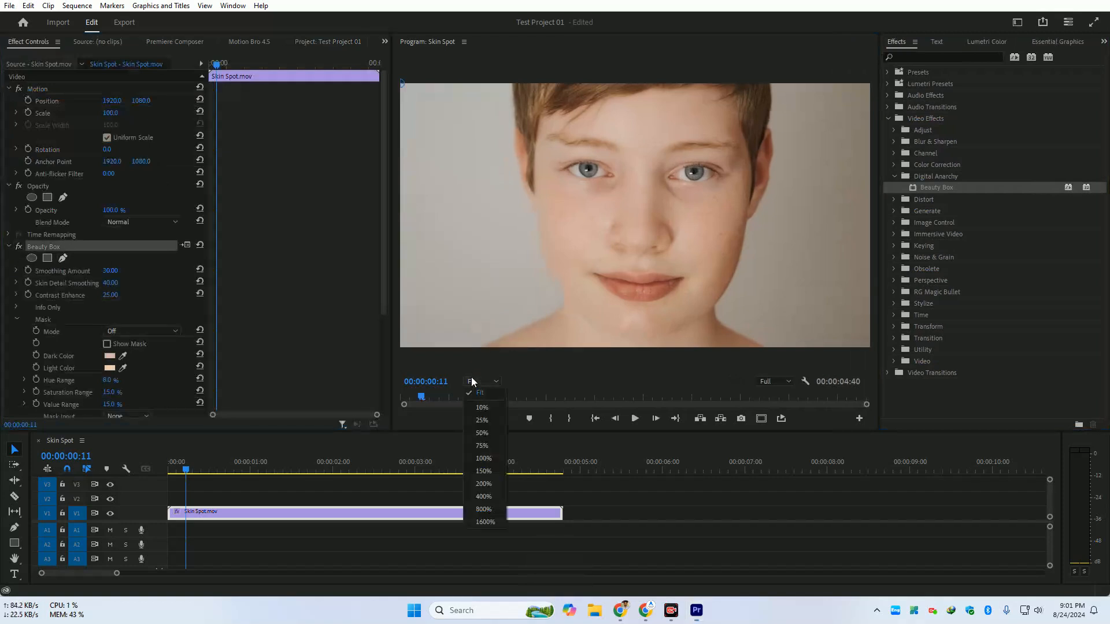
pyautogui.click(486, 440)
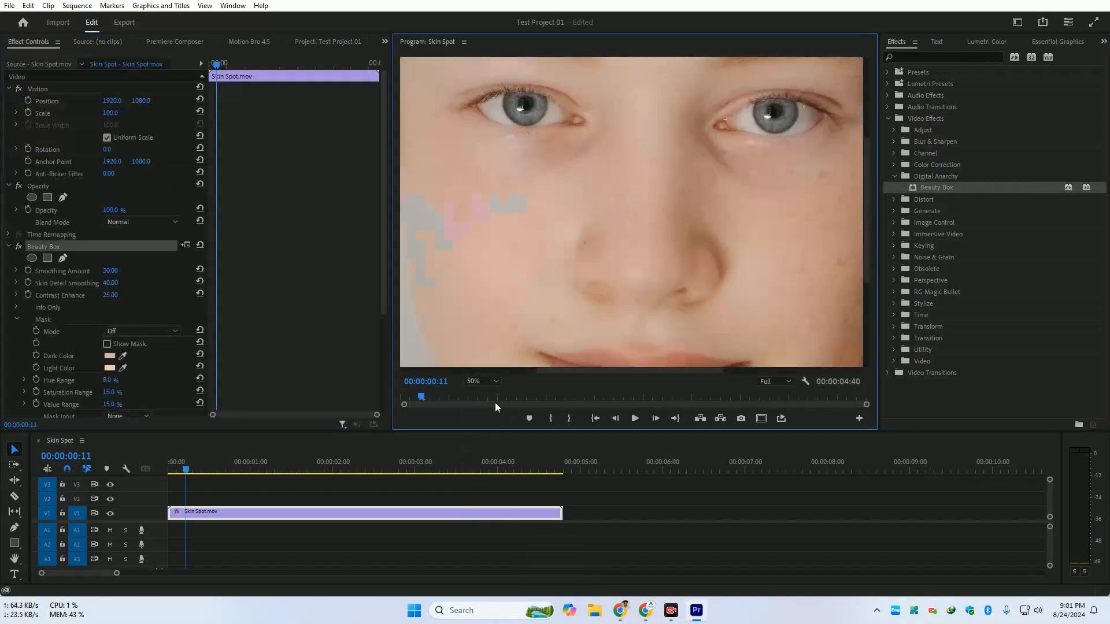
pyautogui.click(17, 247)
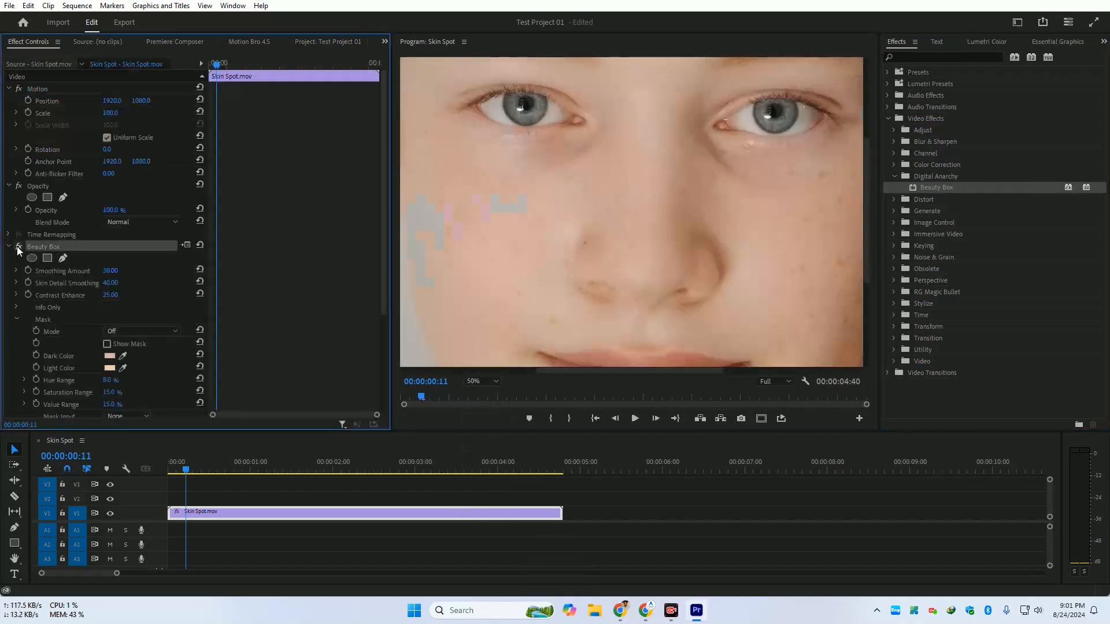
pyautogui.click(17, 247)
pyautogui.click(482, 381)
pyautogui.click(480, 393)
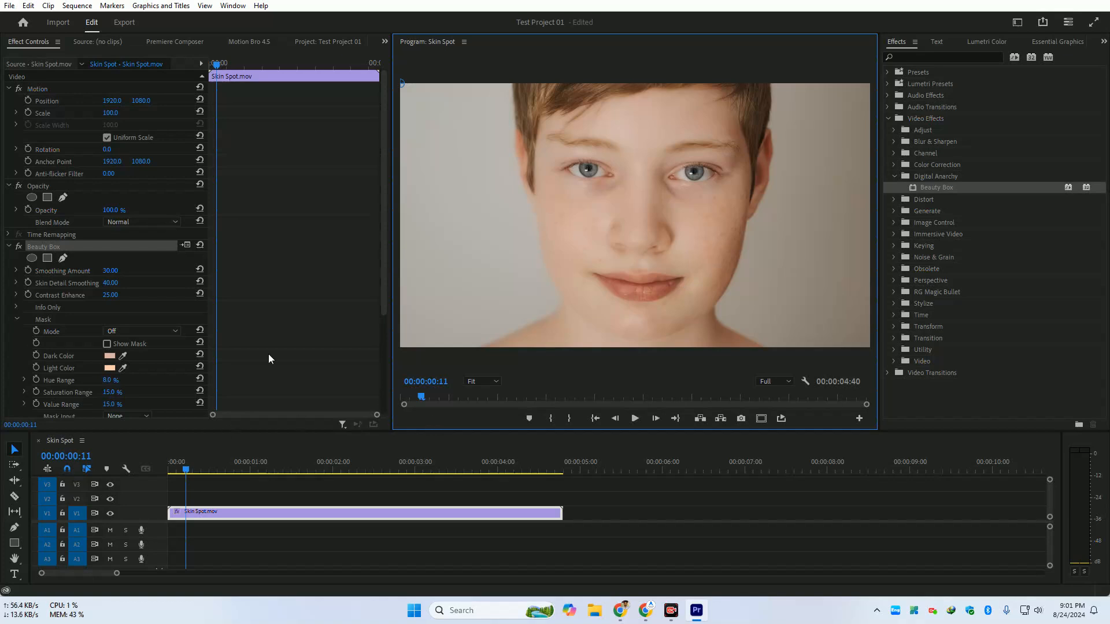
# Sample Beauty Box's mask Dark Color from the cheek and its Light Color from the skin beside the nose
pyautogui.click(123, 357)
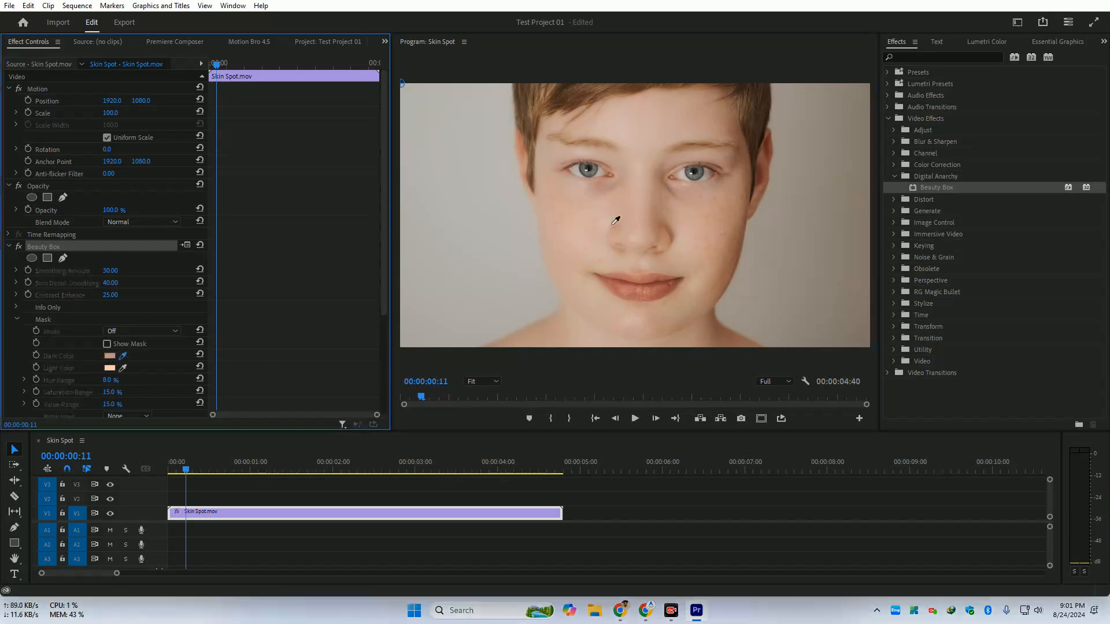
pyautogui.click(560, 218)
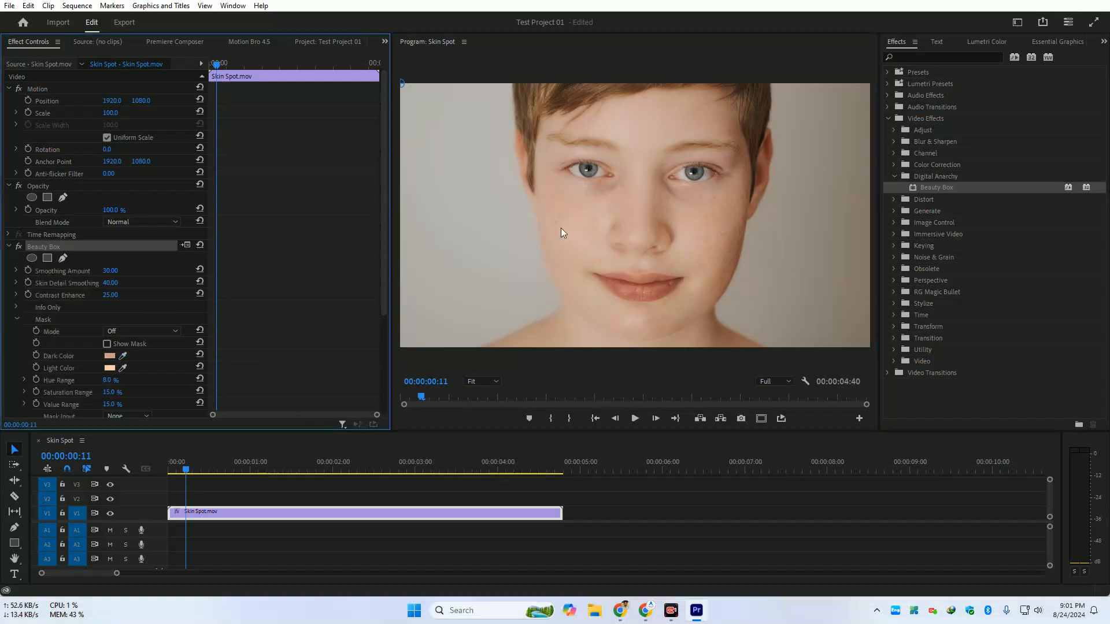
pyautogui.click(122, 368)
pyautogui.click(606, 251)
# Compare the skin at 50% preview zoom at 00:00:02:06 by toggling Beauty Box off and on repeatedly
pyautogui.click(482, 381)
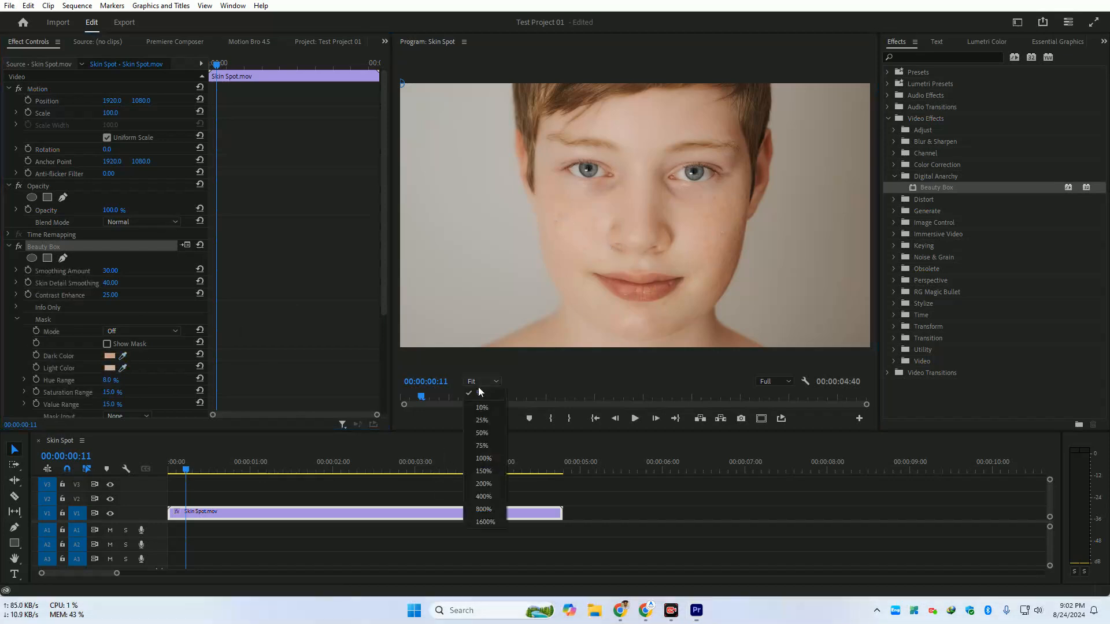
pyautogui.click(479, 433)
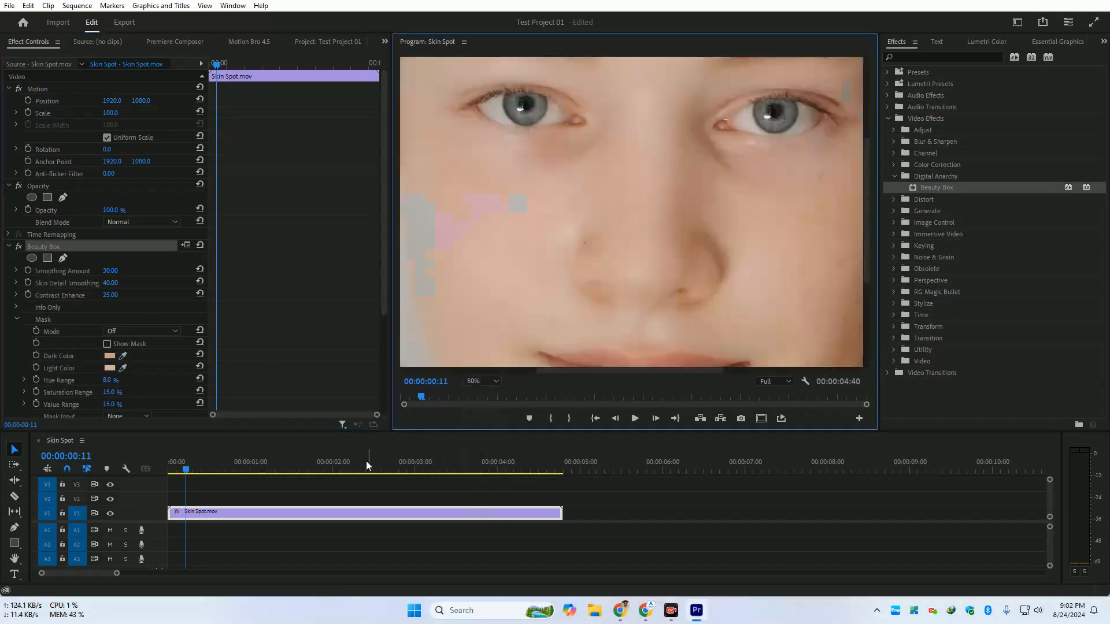
pyautogui.click(382, 469)
pyautogui.moveTo(383, 469); pyautogui.dragTo(344, 481)
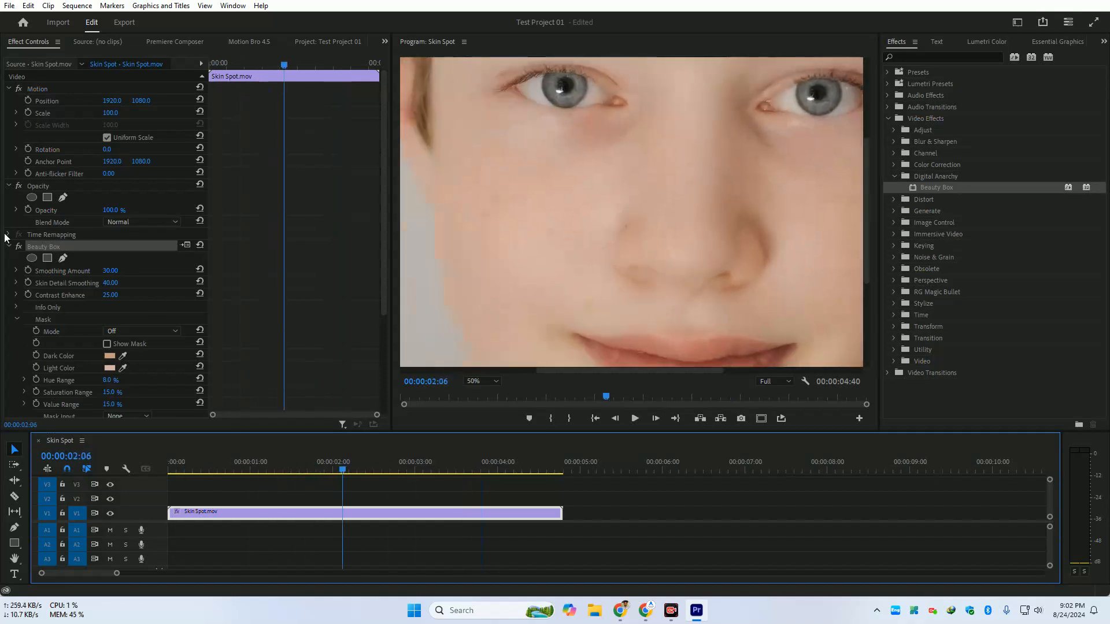
pyautogui.click(19, 247)
pyautogui.click(21, 247)
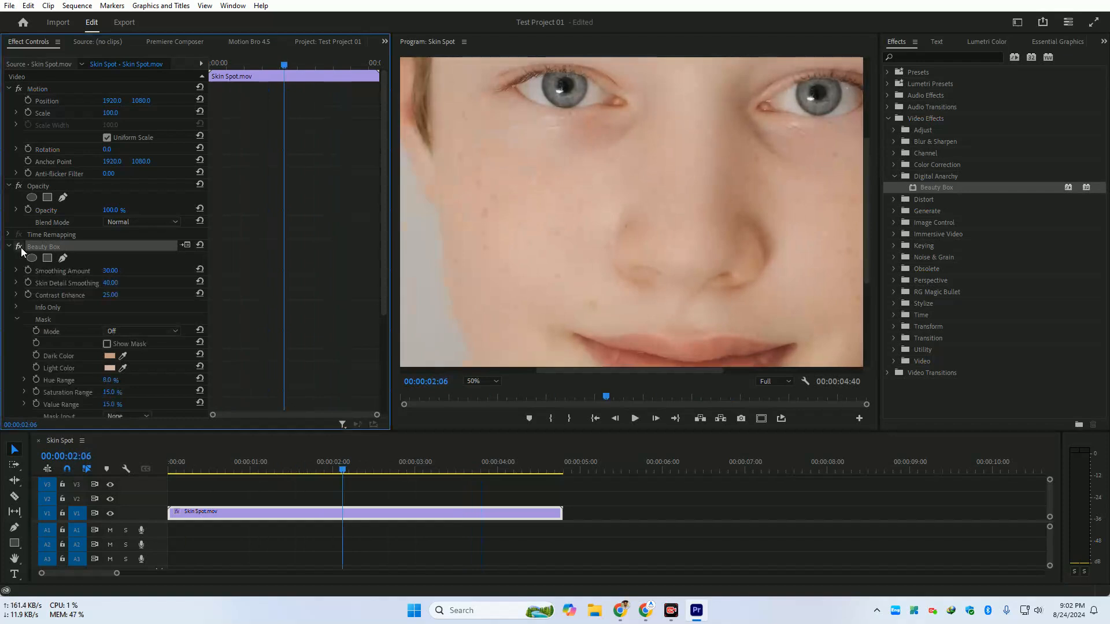
pyautogui.click(21, 248)
pyautogui.click(21, 247)
pyautogui.click(21, 247)
pyautogui.click(21, 247)
pyautogui.click(20, 248)
pyautogui.click(21, 247)
pyautogui.click(20, 248)
pyautogui.click(21, 247)
# Fit the whole frame in the preview and scrub through the clip, stopping at 00:00:01:37
pyautogui.click(1044, 42)
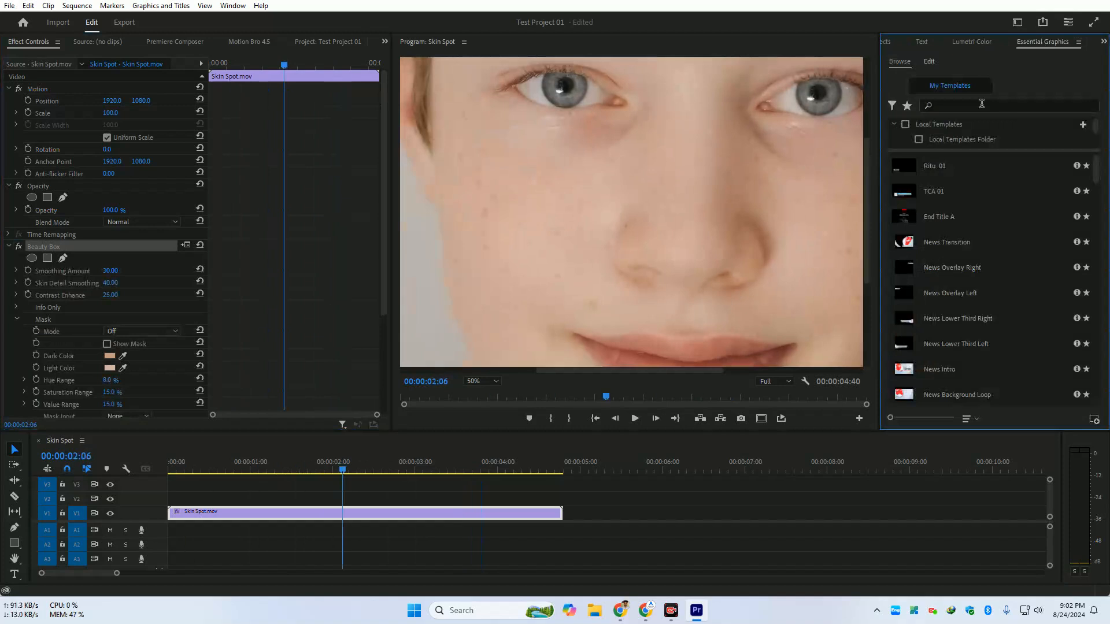
pyautogui.click(485, 382)
pyautogui.click(483, 393)
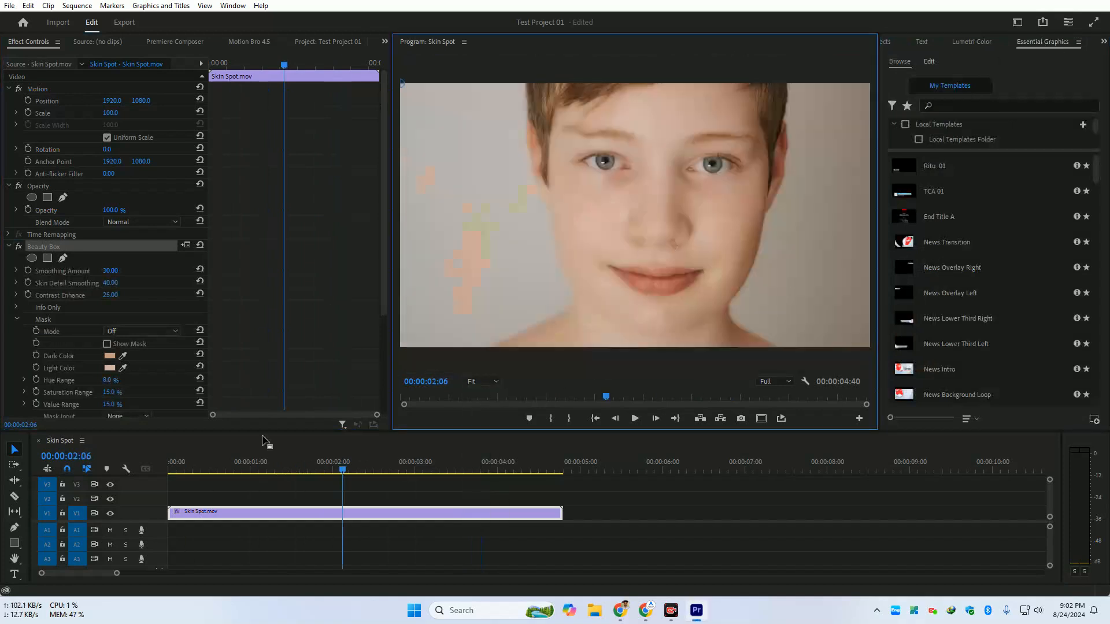
pyautogui.moveTo(343, 469); pyautogui.dragTo(384, 528)
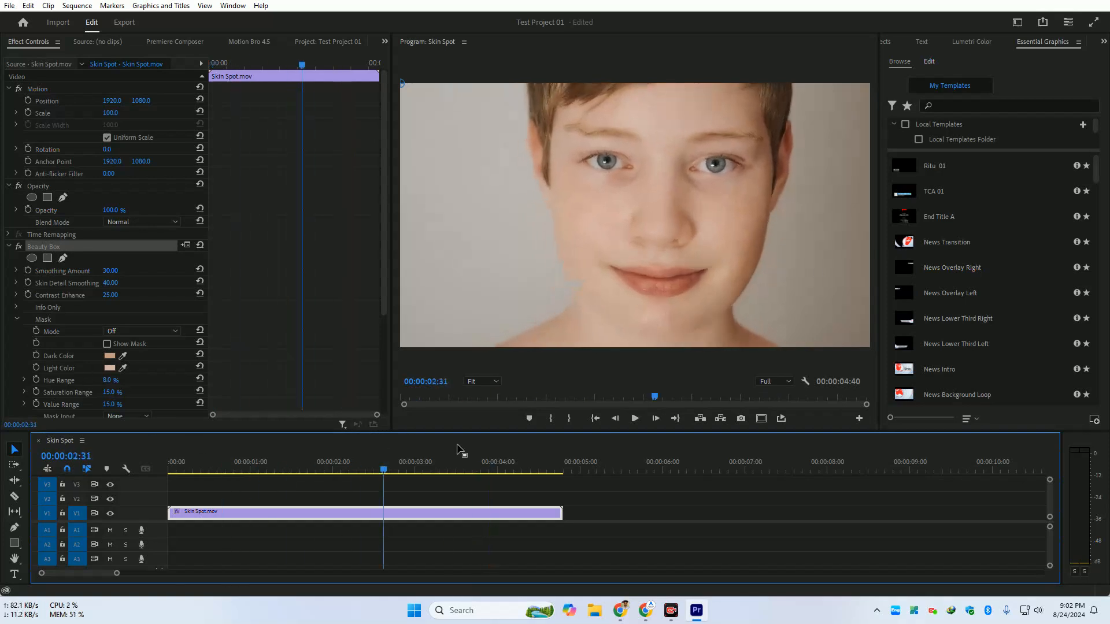
pyautogui.moveTo(395, 460); pyautogui.dragTo(311, 530)
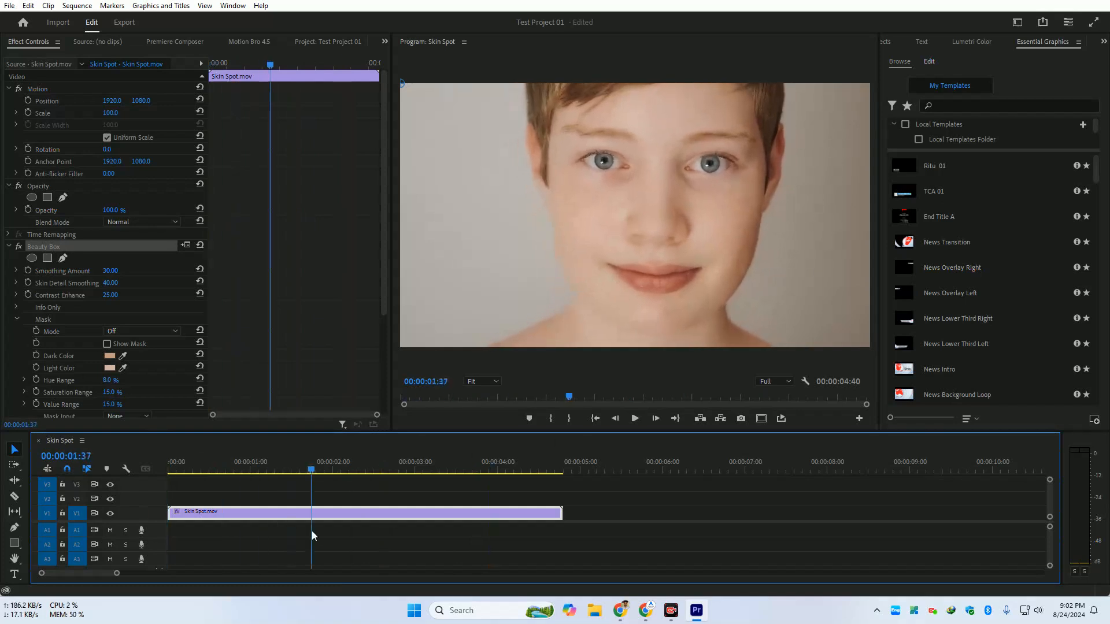
# Set Beauty Box's Smoothing Amount to 200 and enlarge the preview to 75%
pyautogui.moveTo(383, 255)
pyautogui.mouseDown()
pyautogui.moveTo(378, 314)
pyautogui.moveTo(375, 251)
pyautogui.mouseUp()
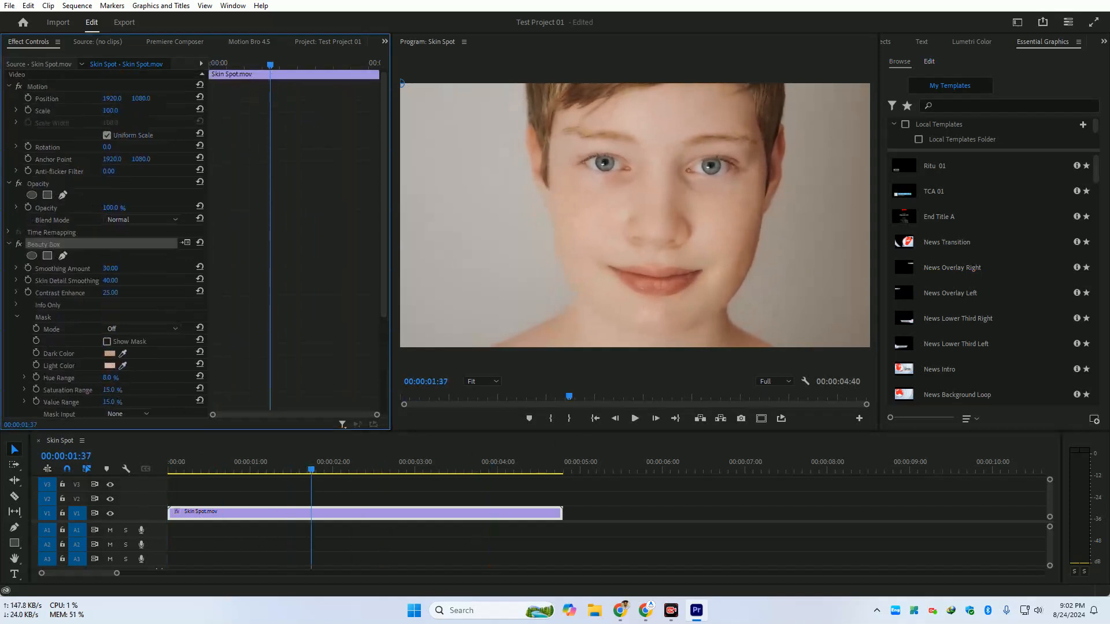
pyautogui.moveTo(108, 269); pyautogui.dragTo(114, 269)
pyautogui.click(474, 382)
pyautogui.click(489, 418)
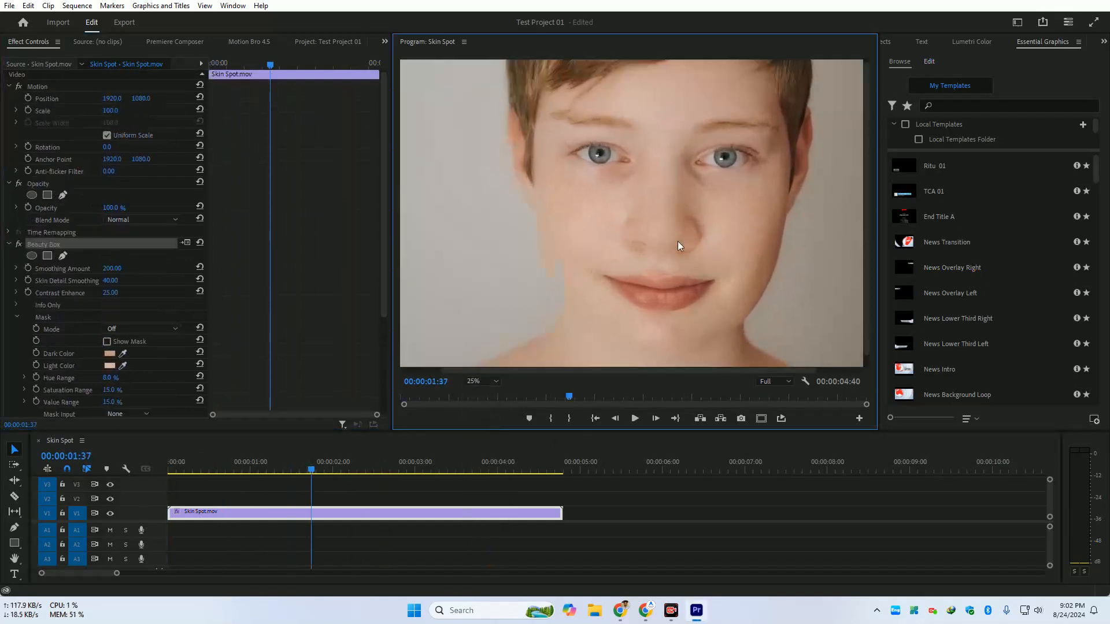
pyautogui.click(477, 382)
pyautogui.click(481, 446)
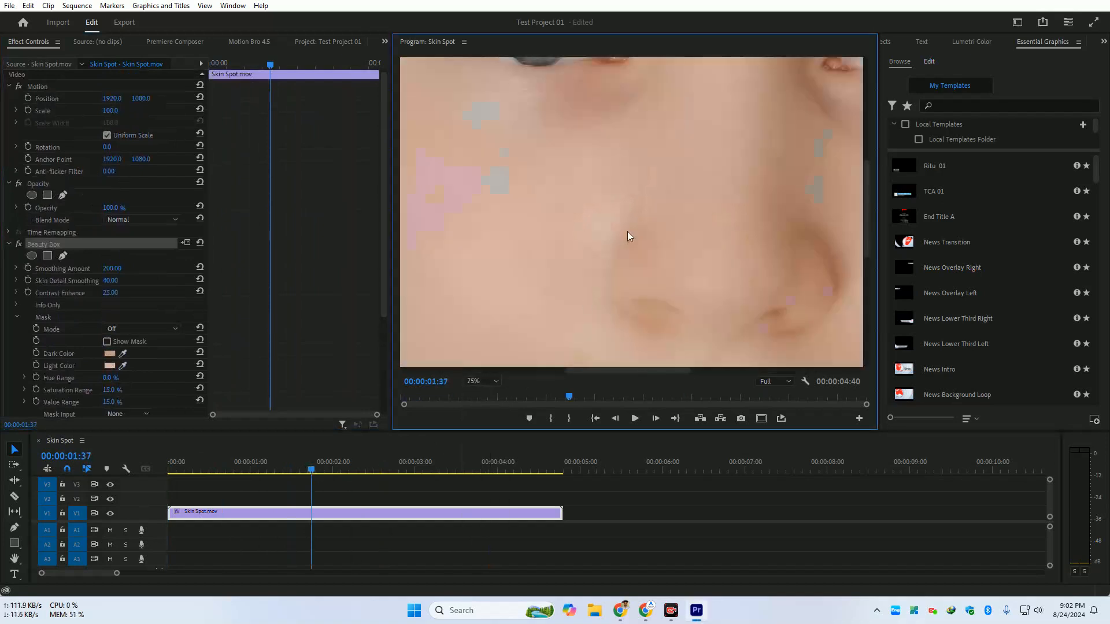
# Scrub and play the clip up to 00:00:03:19, panning the preview to inspect the cheek
pyautogui.click(275, 468)
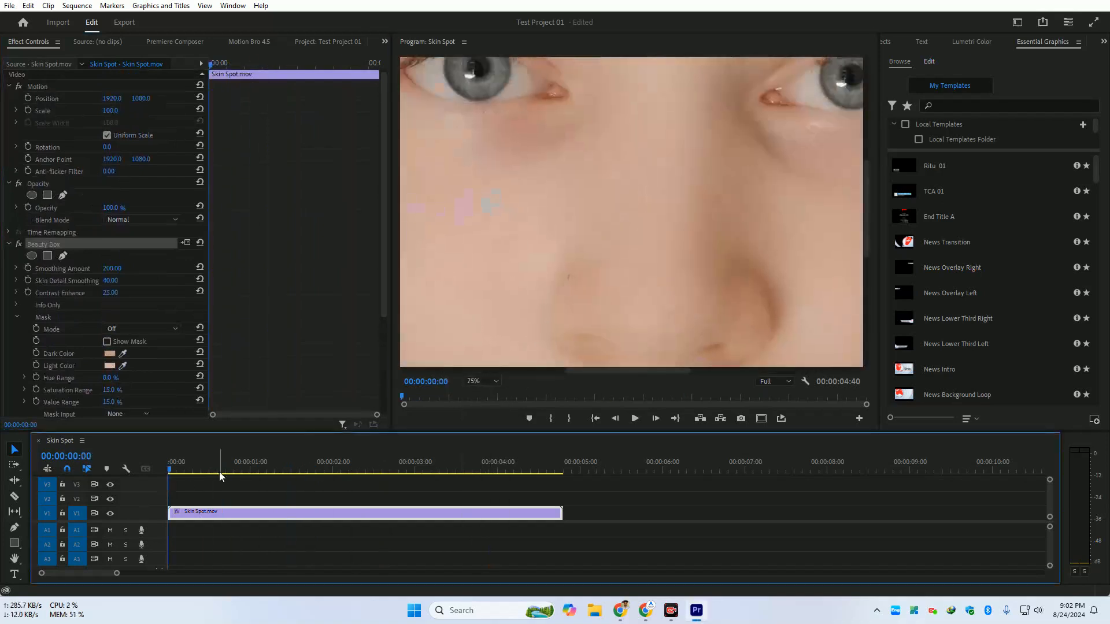
pyautogui.moveTo(287, 473)
pyautogui.mouseDown()
pyautogui.moveTo(479, 480)
pyautogui.moveTo(266, 474)
pyautogui.mouseUp()
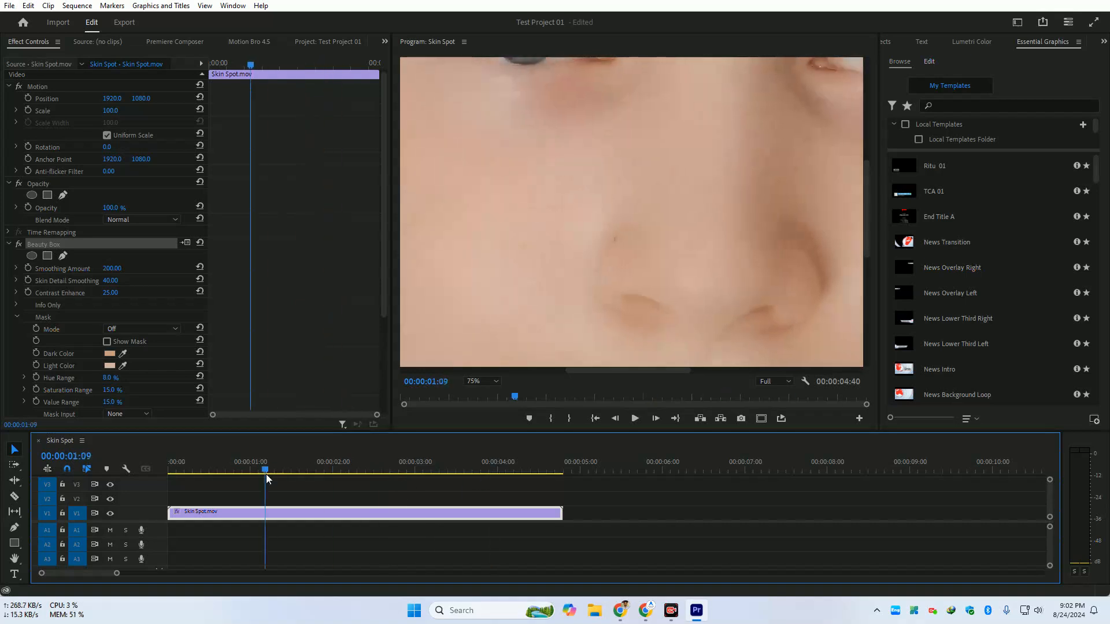
pyautogui.press('space')
pyautogui.press('h')
pyautogui.moveTo(580, 218); pyautogui.dragTo(648, 218)
pyautogui.press('space')
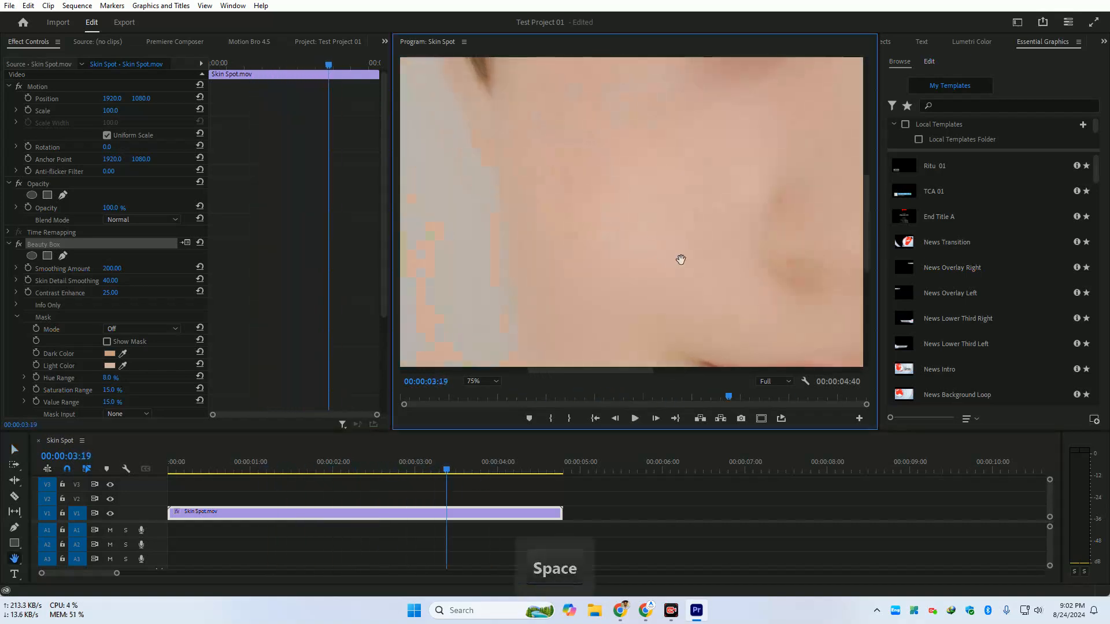
# Compare the cheek at 00:00:03:19 with the heavily smoothed Beauty Box effect toggled off and on
pyautogui.click(20, 244)
pyautogui.click(20, 244)
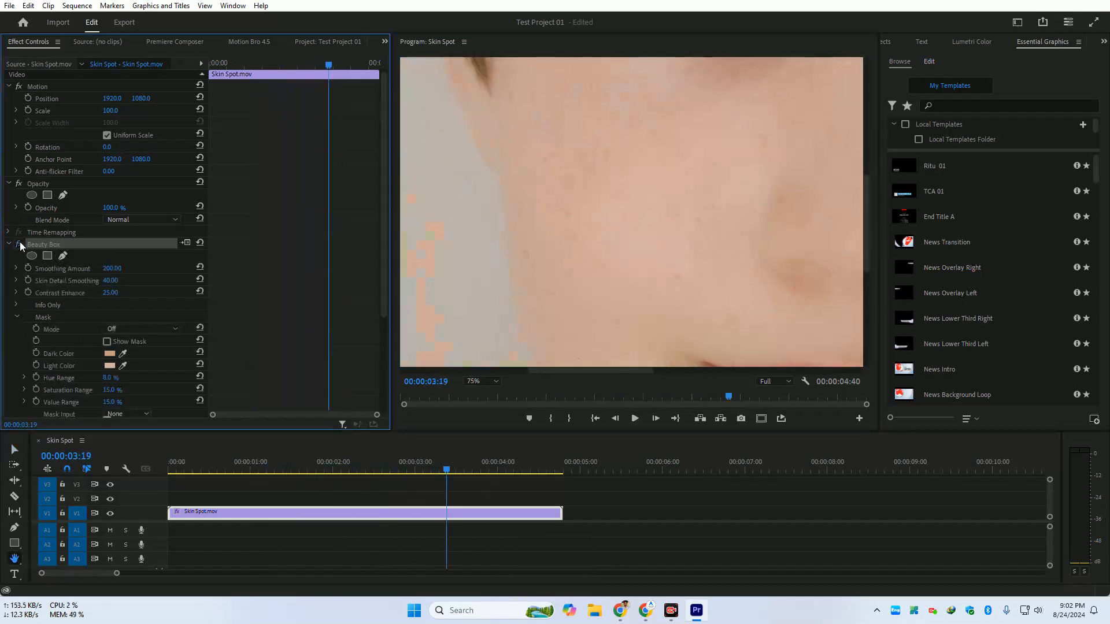
pyautogui.click(20, 244)
pyautogui.click(20, 245)
pyautogui.click(20, 245)
pyautogui.click(20, 245)
pyautogui.click(19, 245)
pyautogui.click(19, 245)
pyautogui.click(20, 244)
pyautogui.click(19, 244)
# Set Beauty Box's Smoothing Amount to 30 and return the preview zoom to Fit
pyautogui.click(112, 268)
pyautogui.write('30')
pyautogui.press('Return')
pyautogui.scroll(-5, 381, 234)
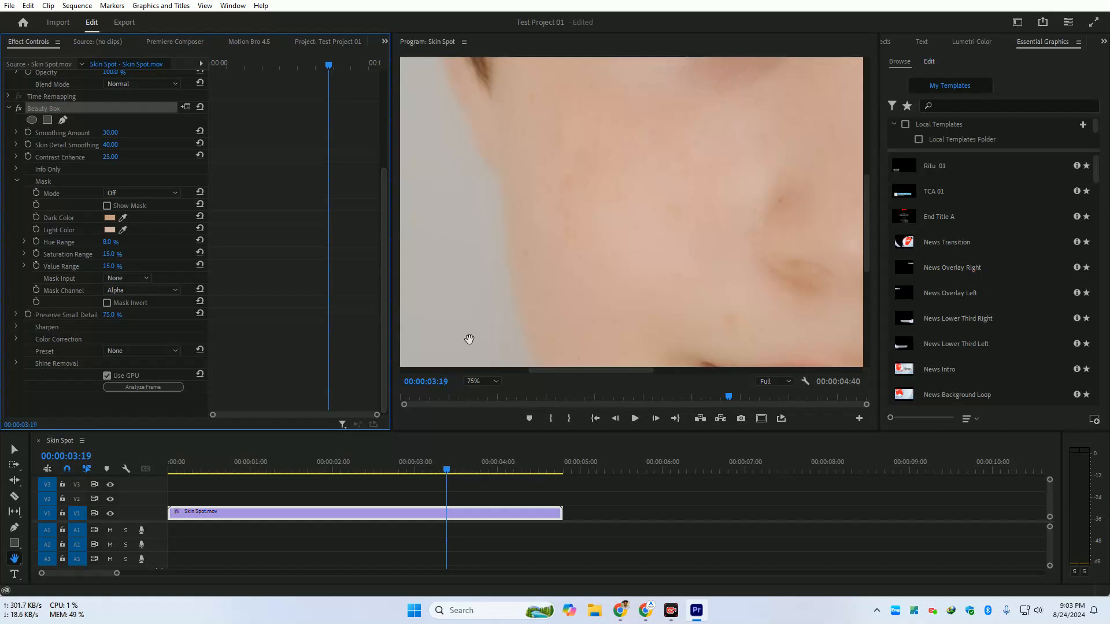
pyautogui.click(478, 381)
pyautogui.click(480, 393)
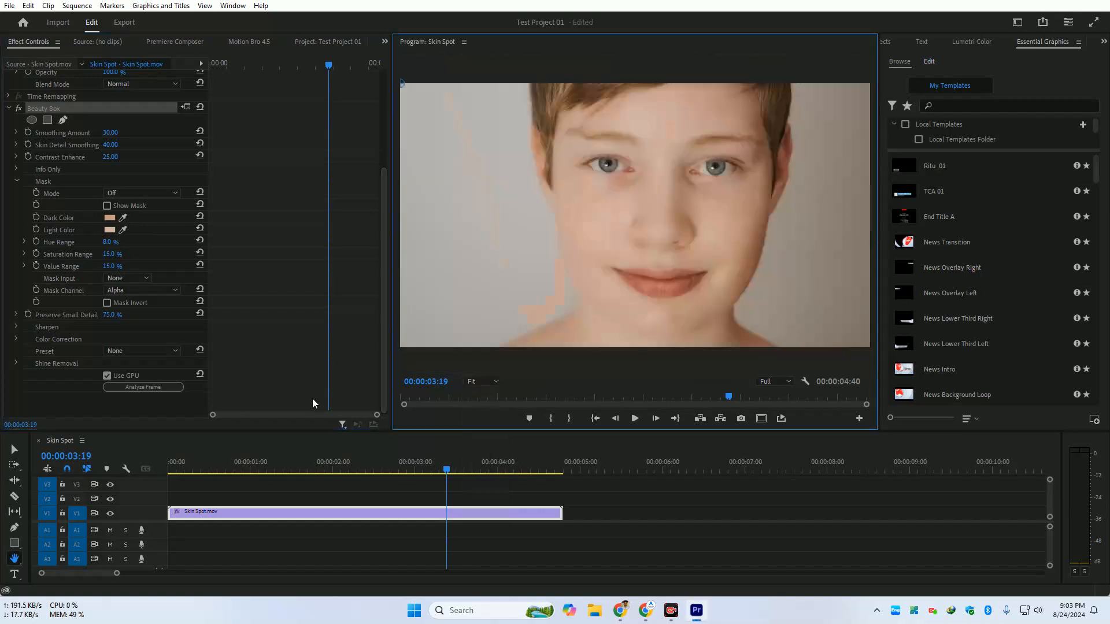
pyautogui.click(448, 557)
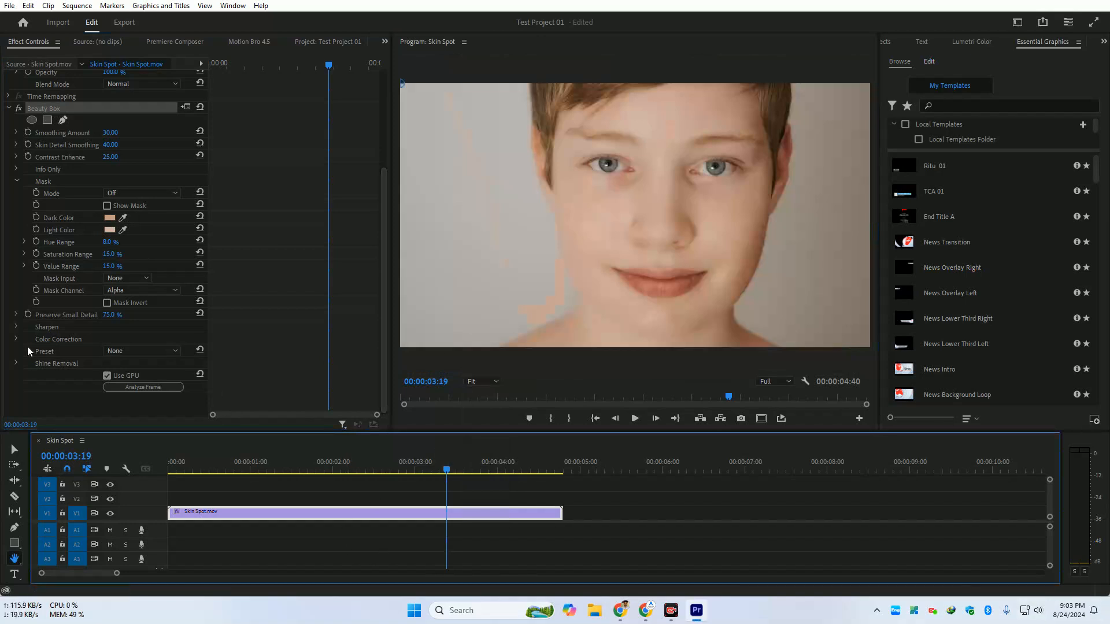
# Expand Beauty Box's Sharpen and Shine Removal settings and try the Beauty Subdued, SmoothSkin Normal and Hot Lips presets
pyautogui.click(16, 327)
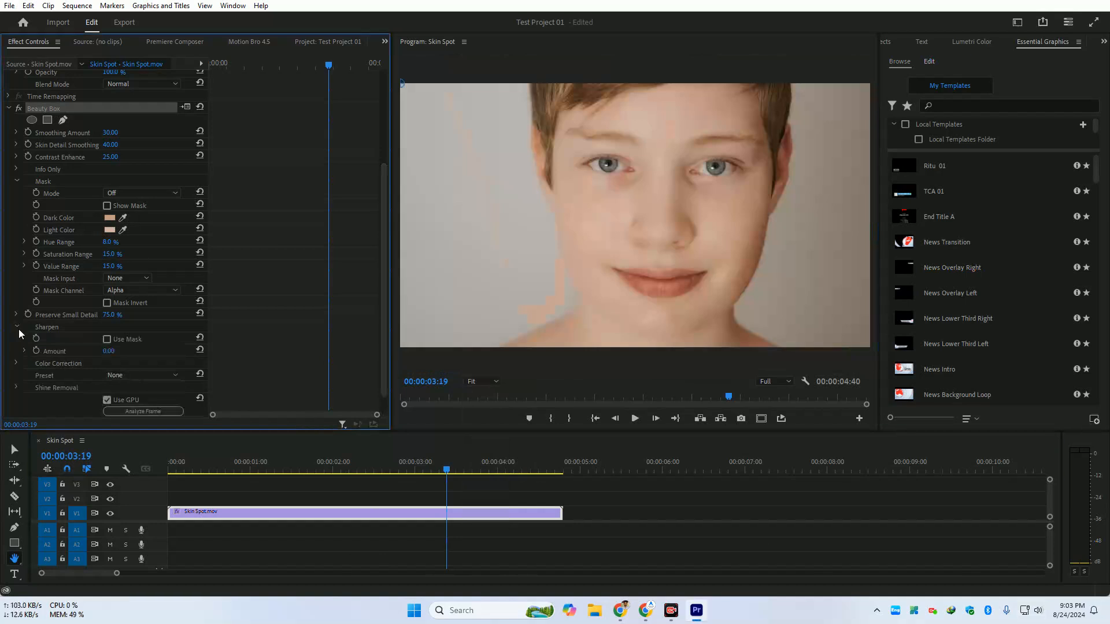
pyautogui.click(16, 386)
pyautogui.click(173, 375)
pyautogui.click(174, 385)
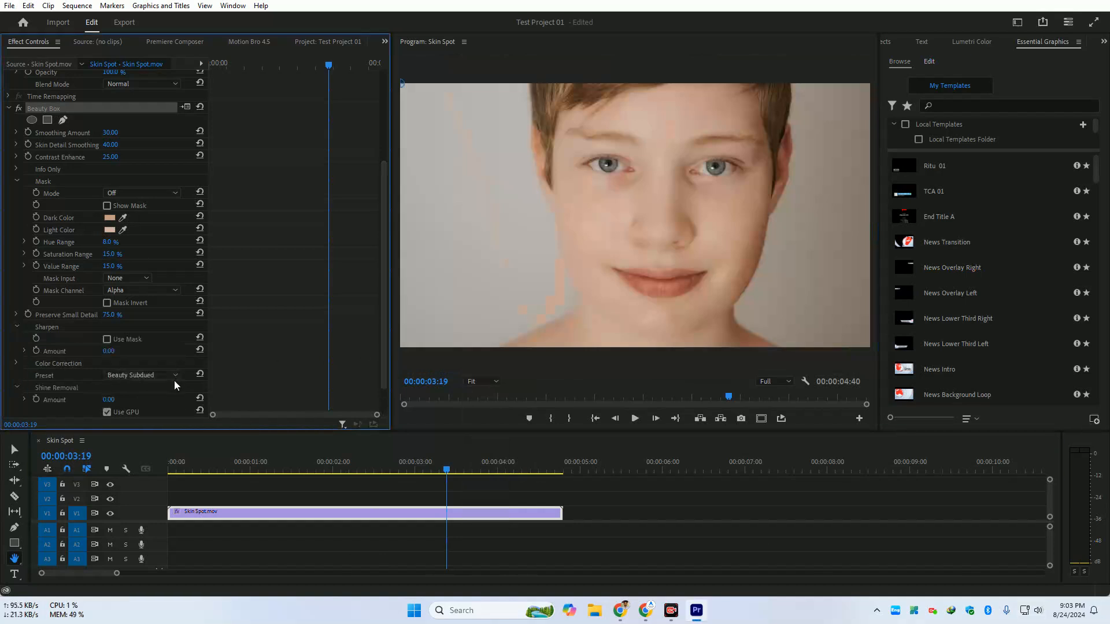
pyautogui.click(164, 375)
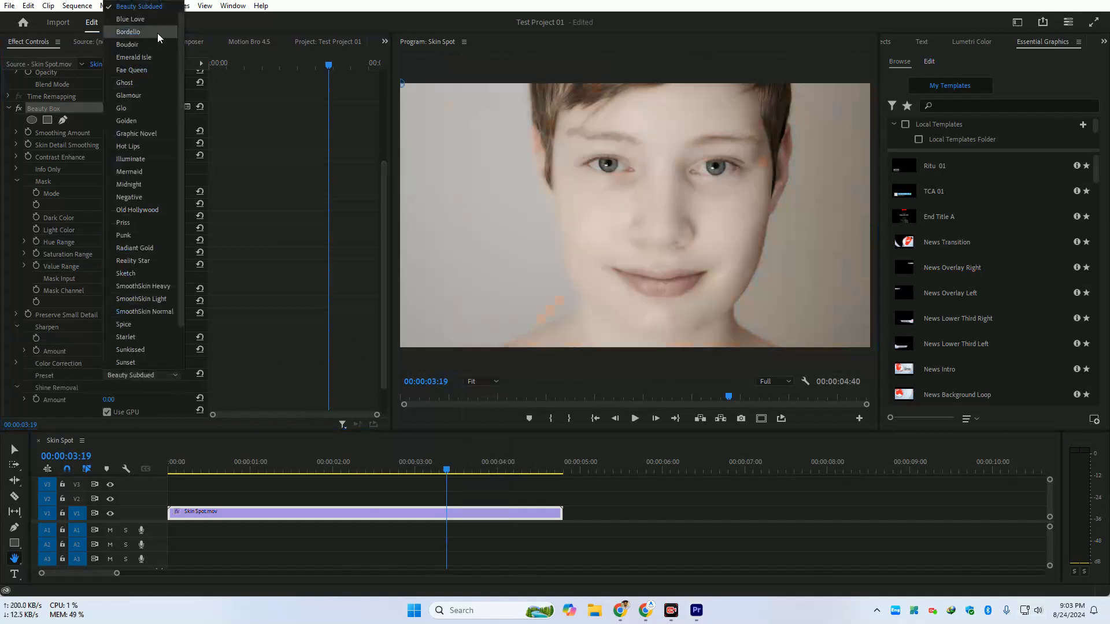
pyautogui.click(138, 311)
pyautogui.click(180, 375)
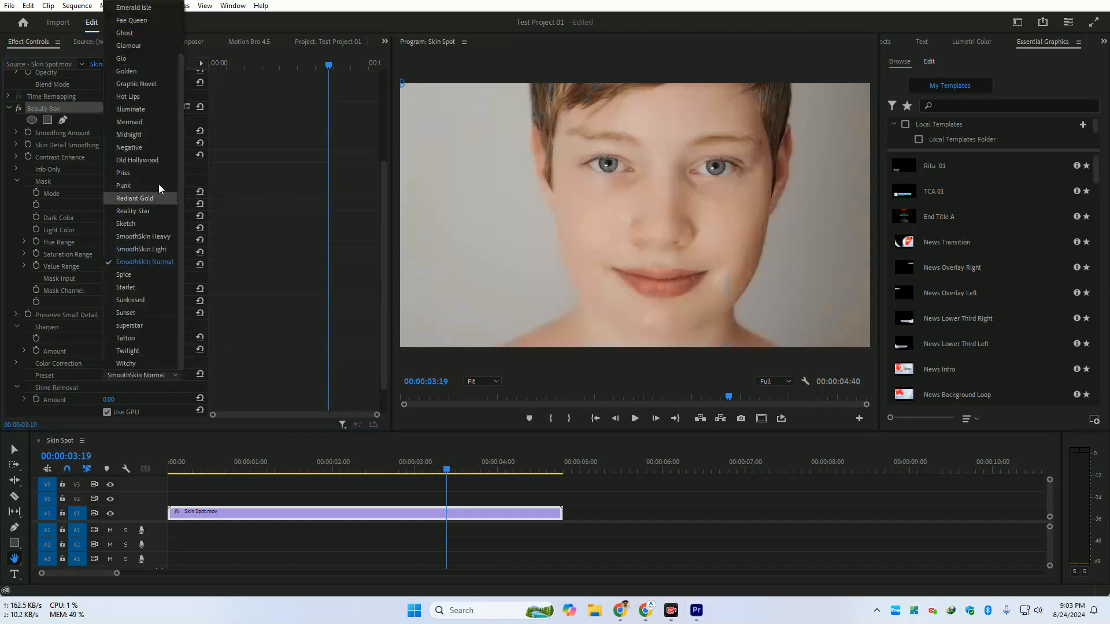
pyautogui.click(144, 94)
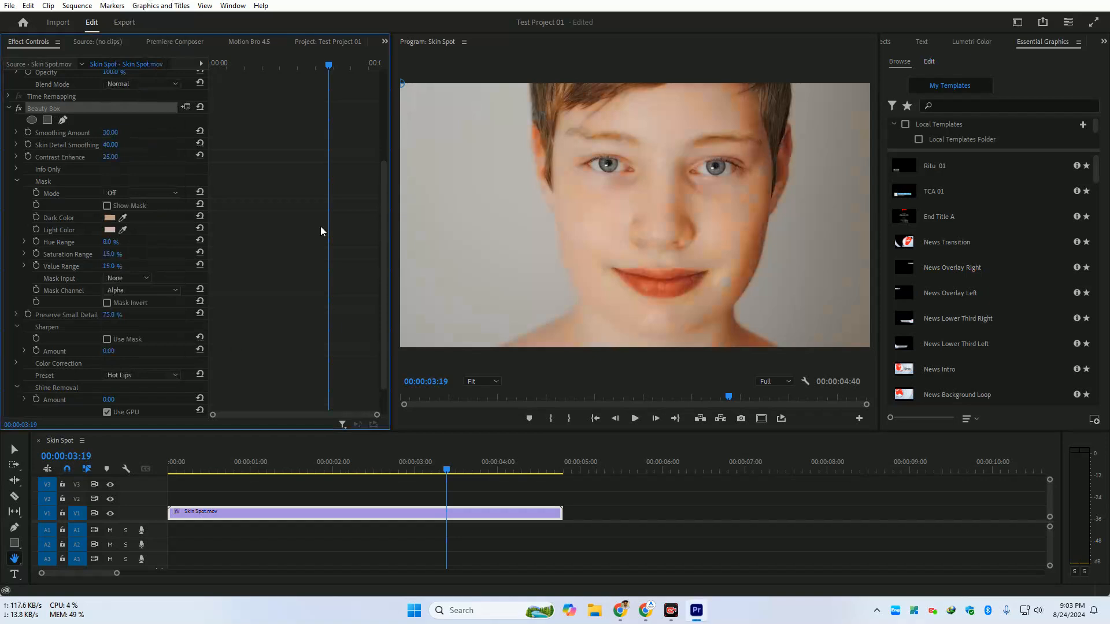
# Try the Midnight, Priss, Starlet and Beauty Subdued presets, and set Beauty Box's preset back to None
pyautogui.click(162, 376)
pyautogui.click(135, 135)
pyautogui.click(164, 374)
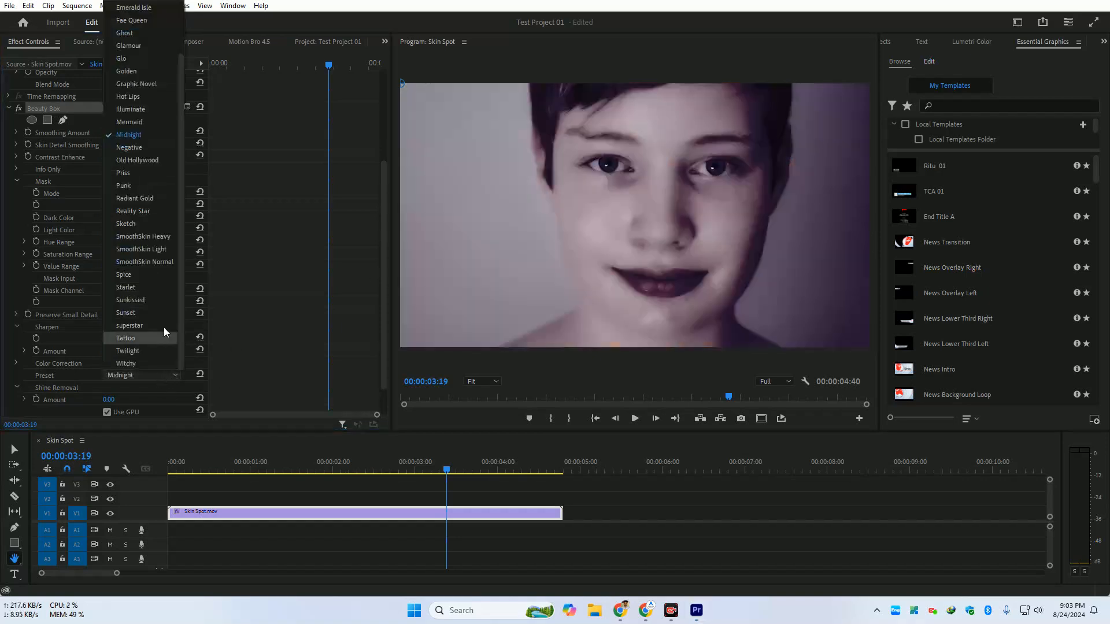
pyautogui.click(135, 176)
pyautogui.click(167, 377)
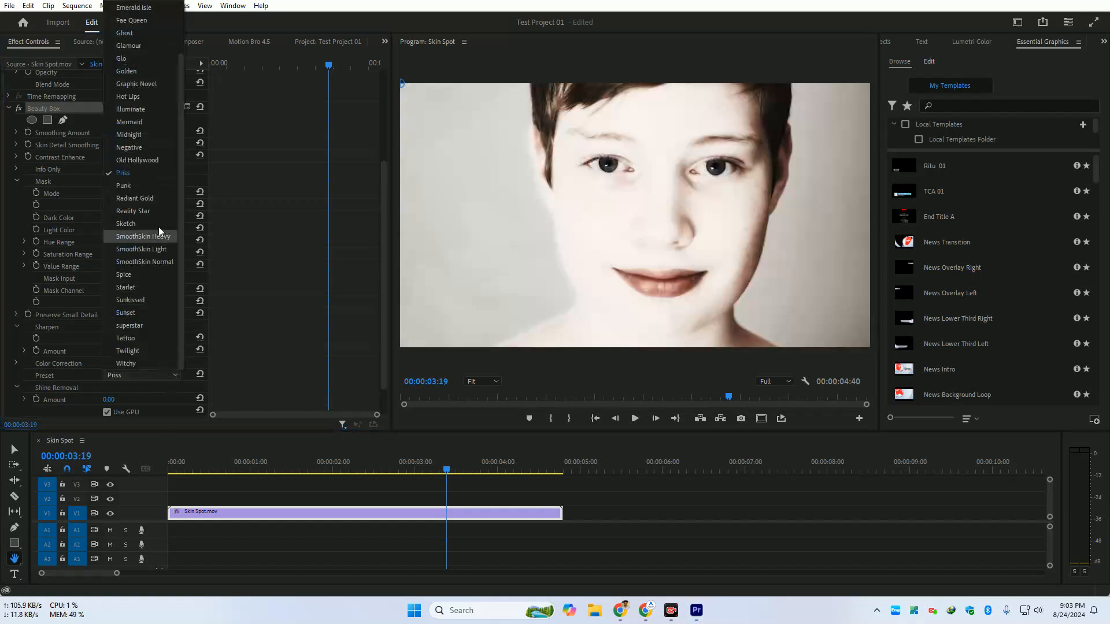
pyautogui.click(146, 286)
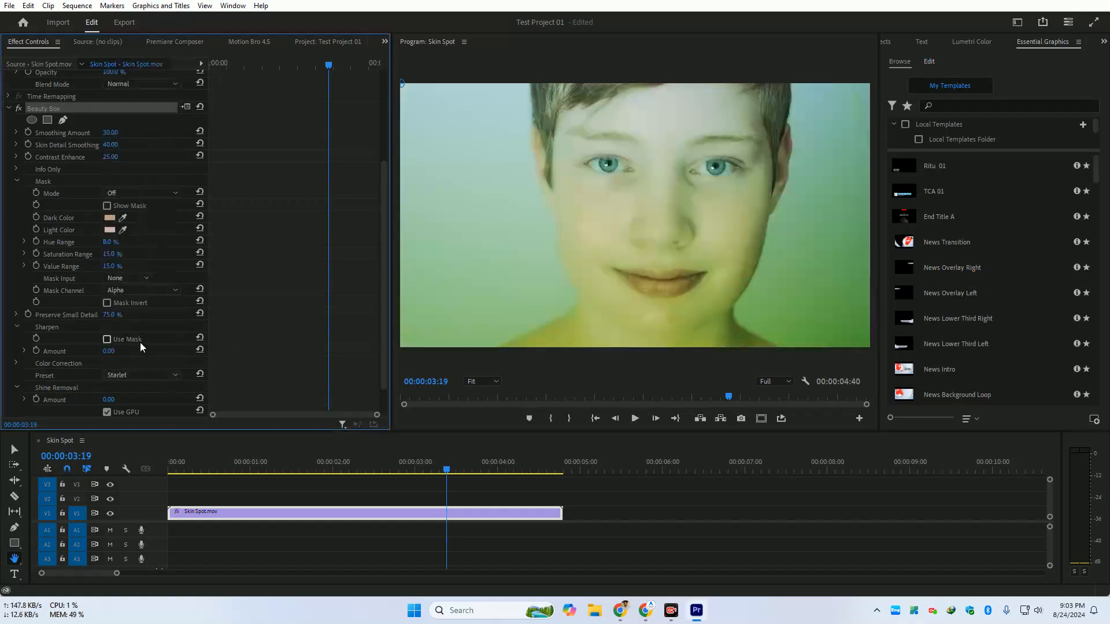
pyautogui.click(135, 375)
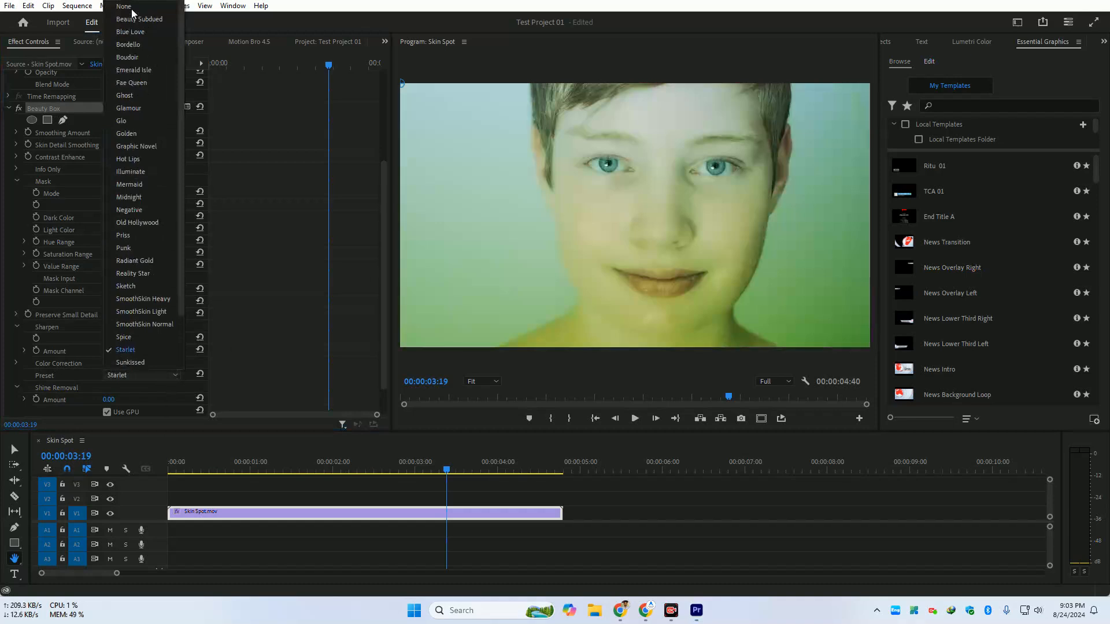
pyautogui.click(132, 22)
pyautogui.click(161, 373)
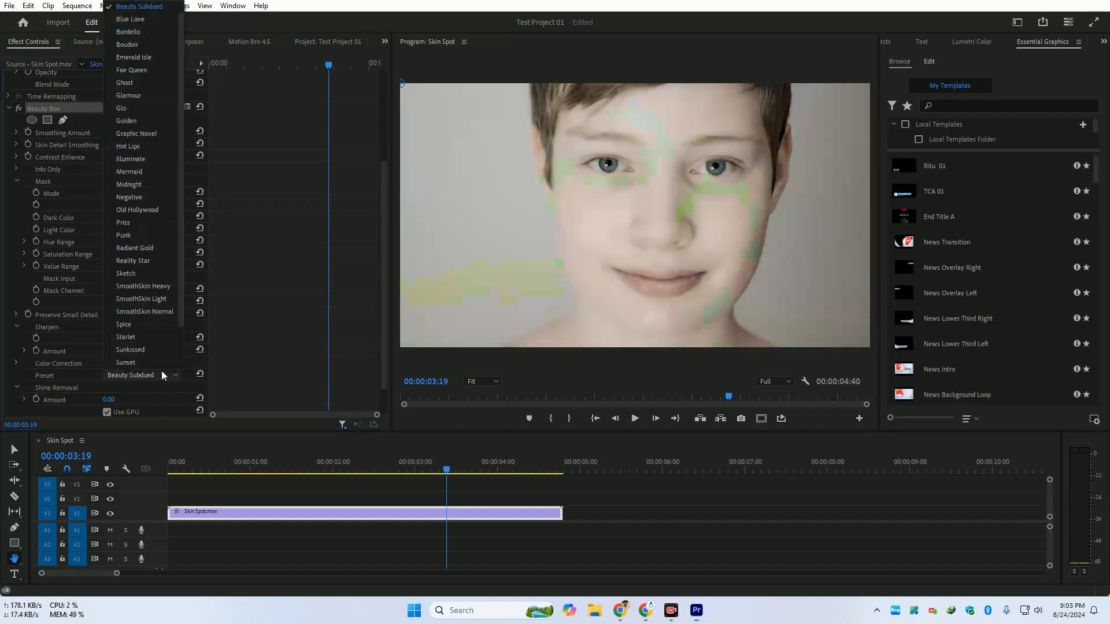
pyautogui.click(125, 6)
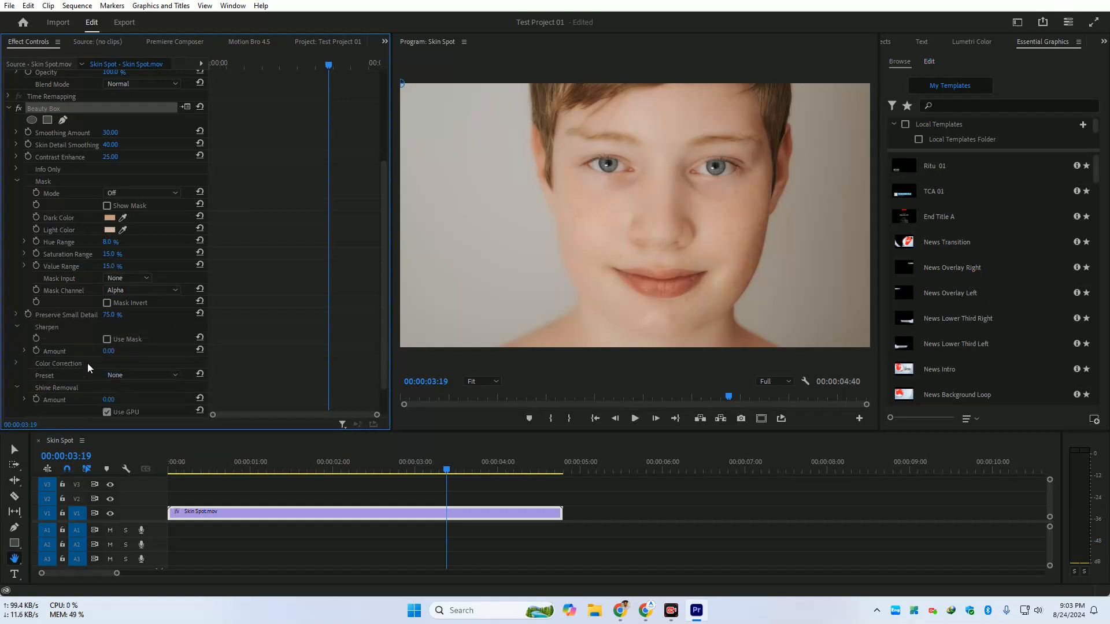
# Try adjusting Beauty Box's Sharpen Amount and undo the change
pyautogui.moveTo(113, 351); pyautogui.dragTo(119, 352)
pyautogui.hotkey('ctrl', 'z')
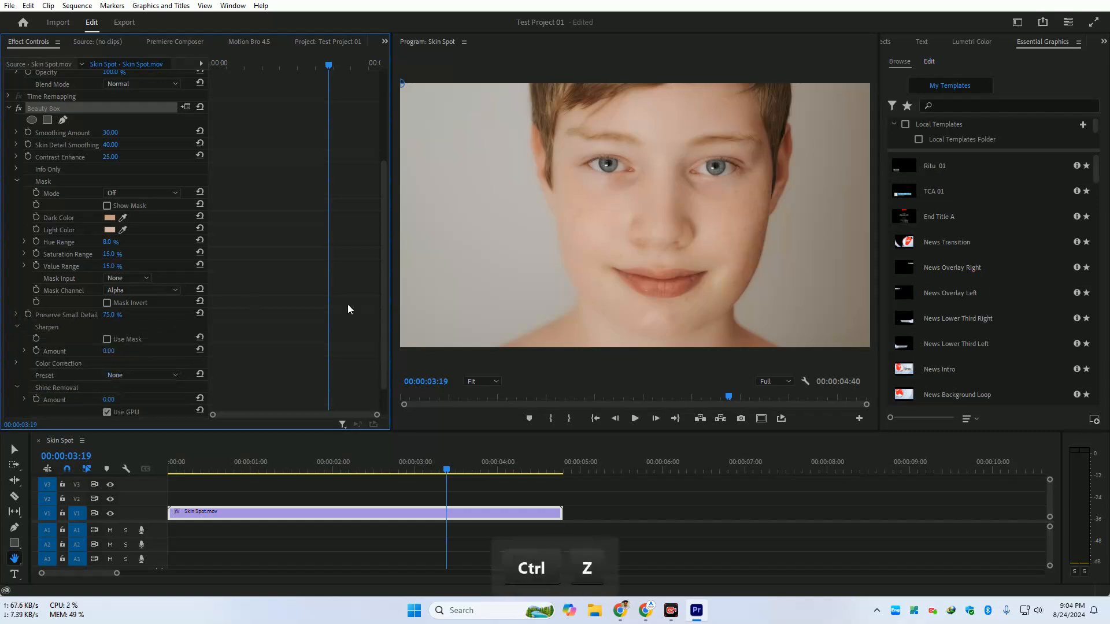
pyautogui.scroll(-1, 347, 304)
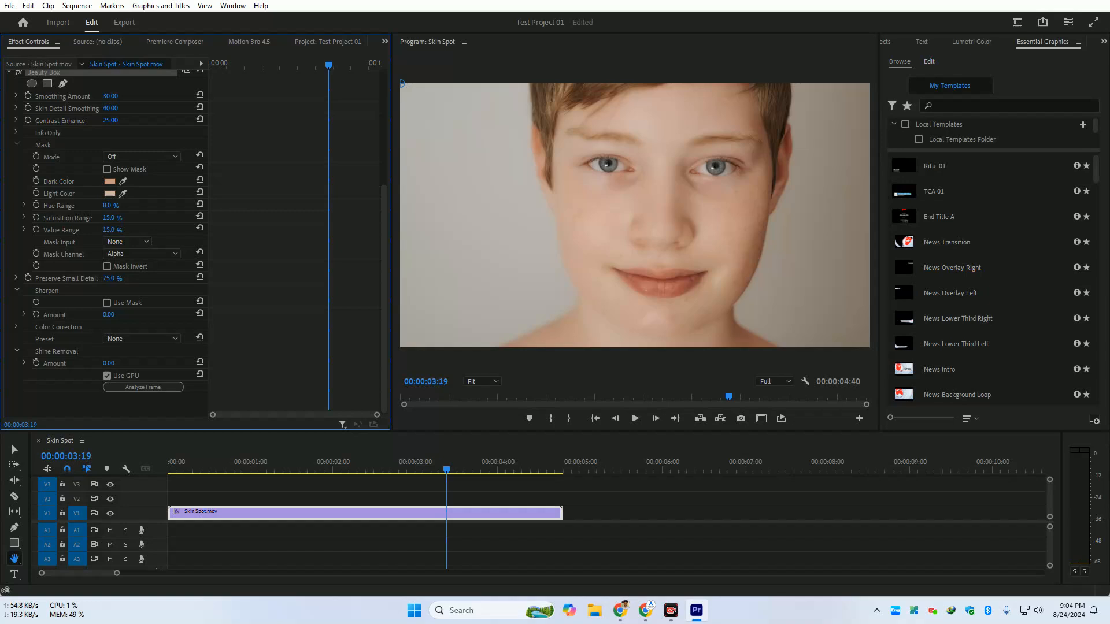
pyautogui.click(620, 555)
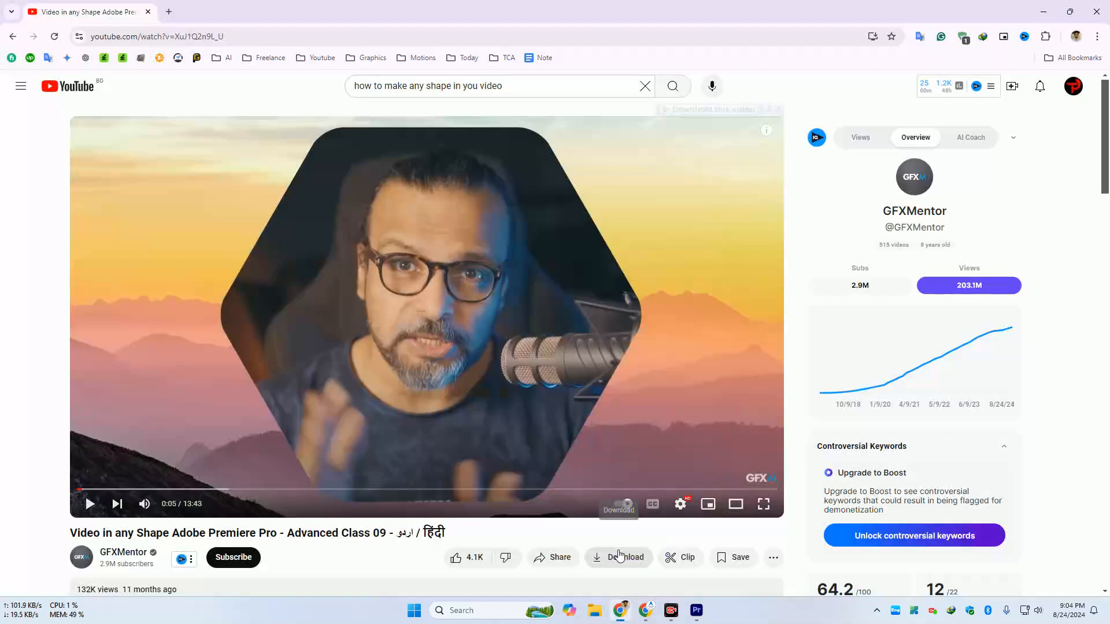
pyautogui.click(169, 11)
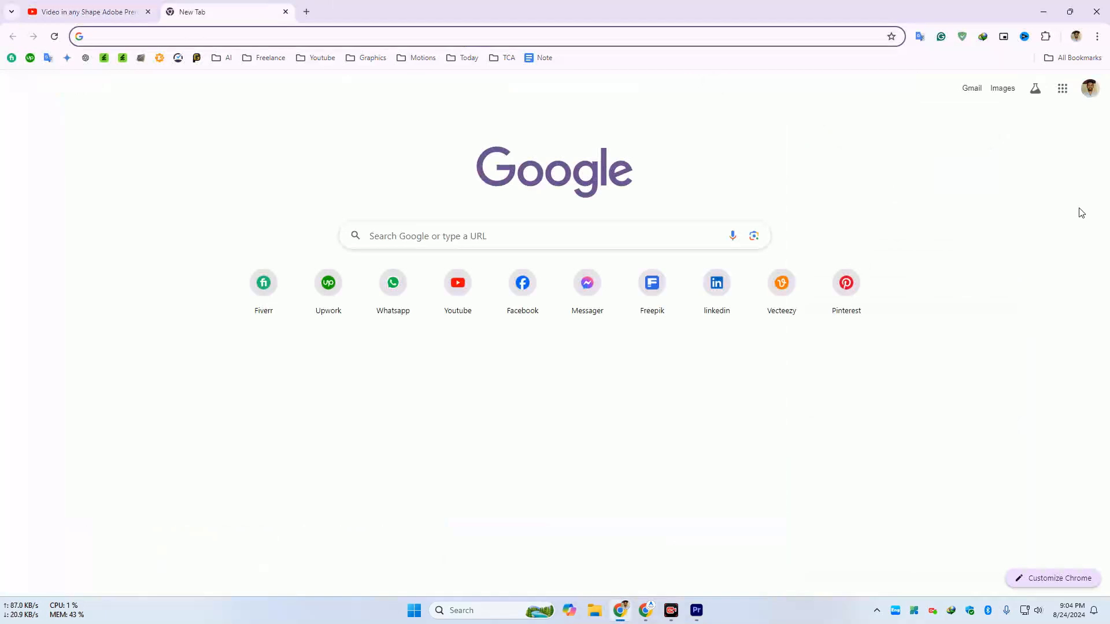
pyautogui.click(778, 411)
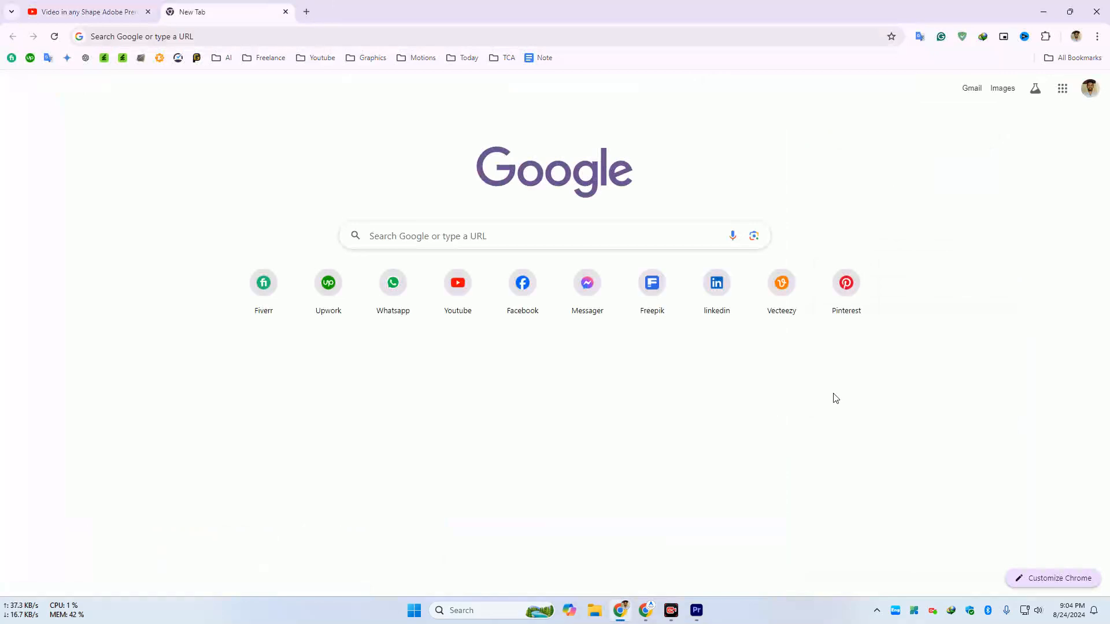
pyautogui.click(697, 611)
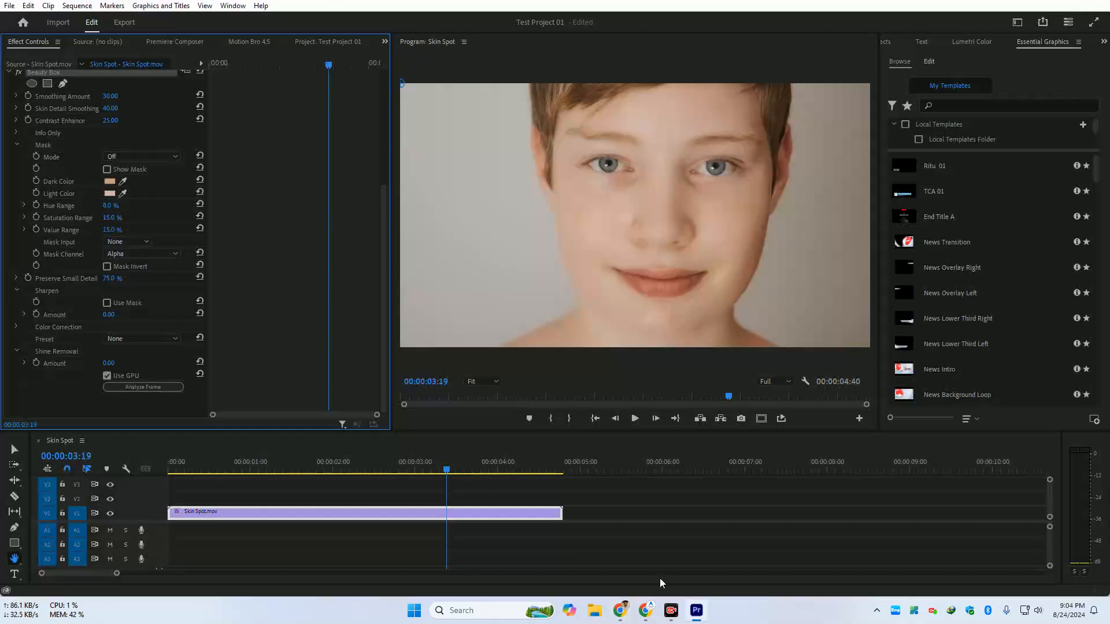
# Save and close Test Project 01, and open the recent project TCA
pyautogui.click(9, 6)
pyautogui.moveTo(29, 57)
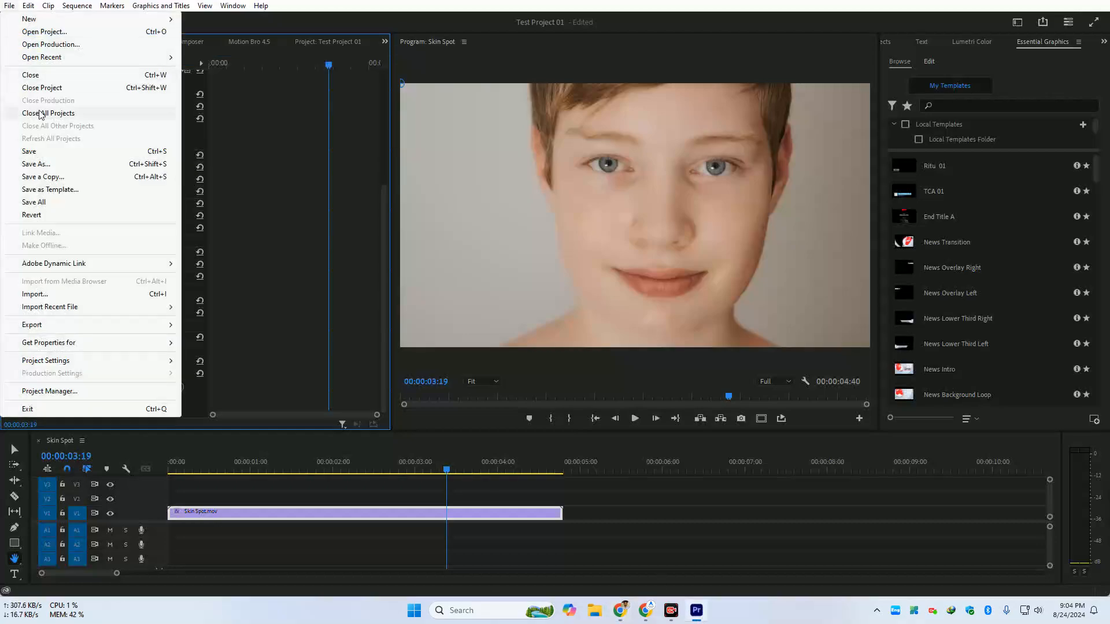
pyautogui.click(38, 151)
pyautogui.click(9, 6)
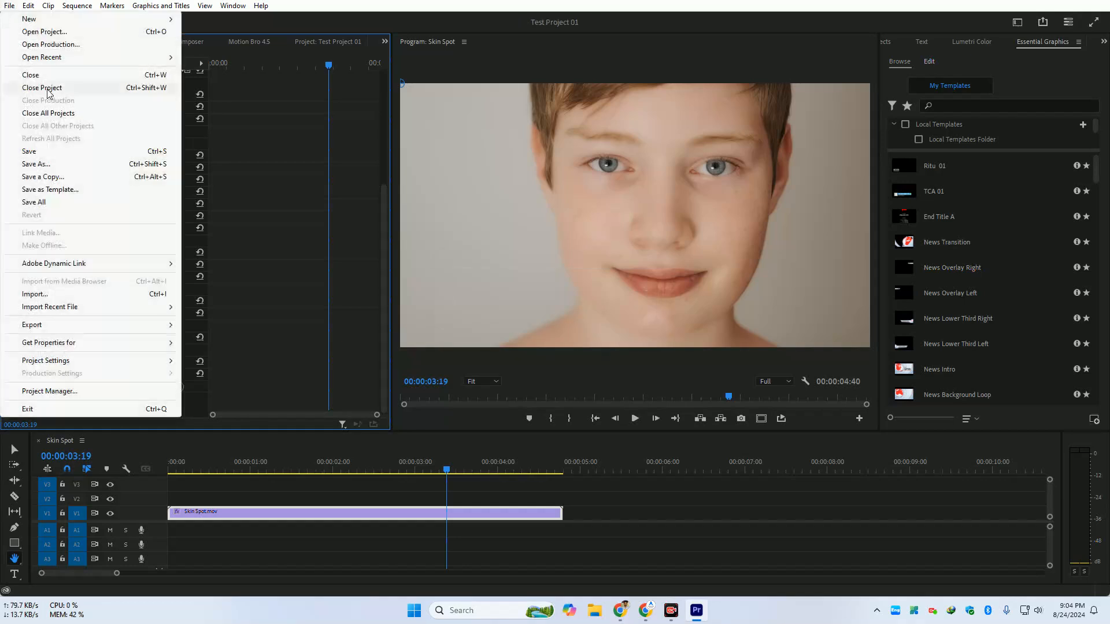
pyautogui.click(41, 88)
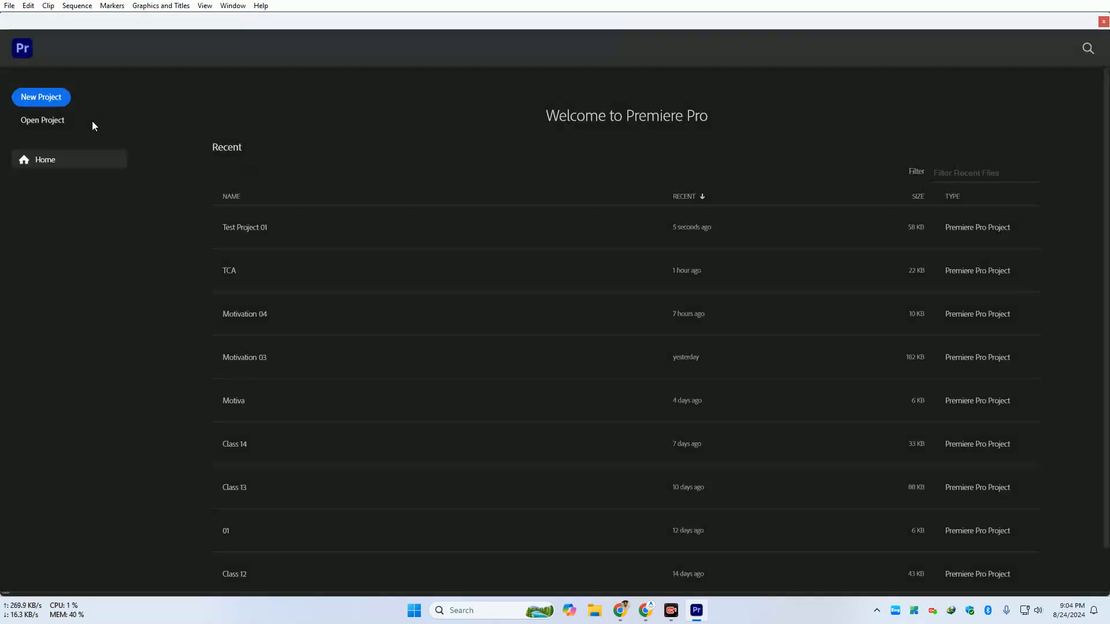
pyautogui.click(293, 270)
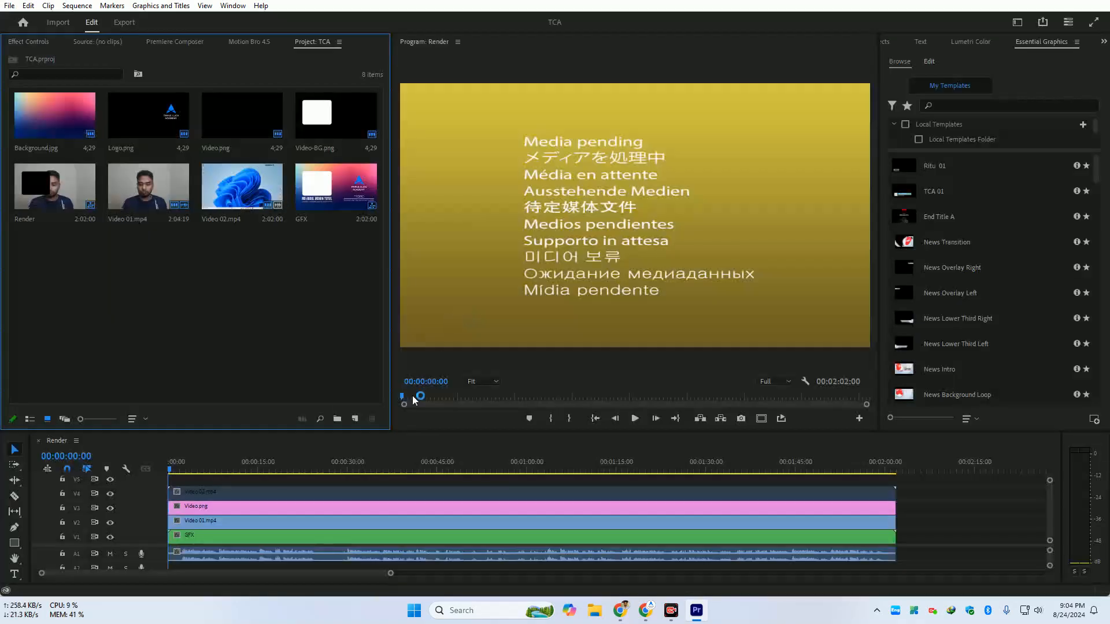
# Disable the Video.png and Video 01.mp4 clips above the GFX clip in the Render sequence
pyautogui.moveTo(226, 466)
pyautogui.mouseDown()
pyautogui.moveTo(270, 467)
pyautogui.moveTo(237, 469)
pyautogui.mouseUp()
pyautogui.click(226, 495)
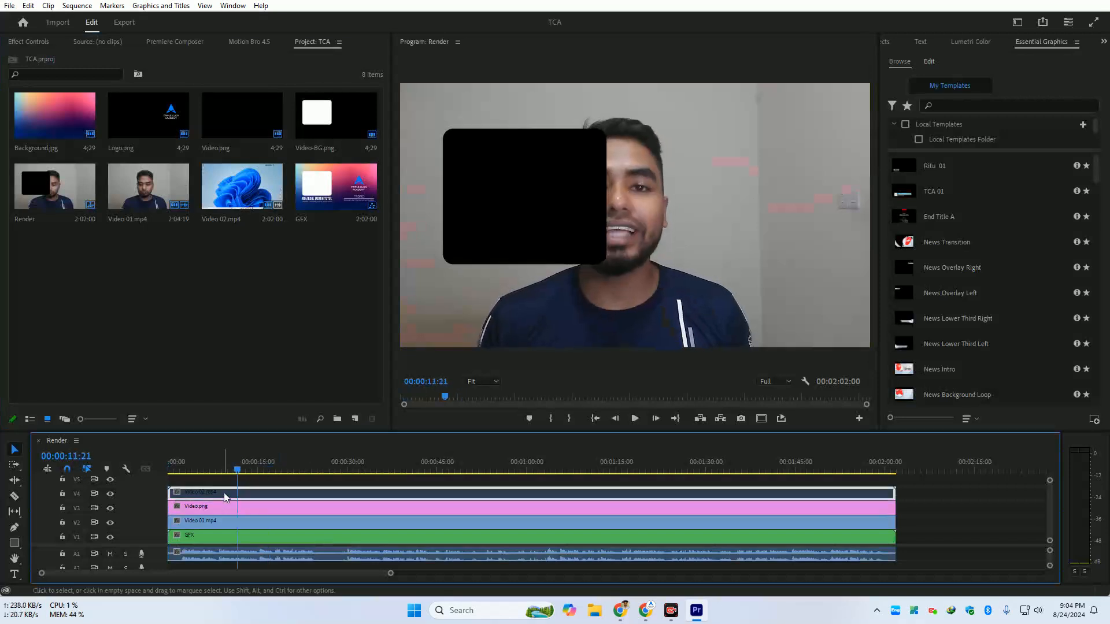
pyautogui.hotkey('shift', 'e')
pyautogui.click(221, 505)
pyautogui.hotkey('shift', 'e')
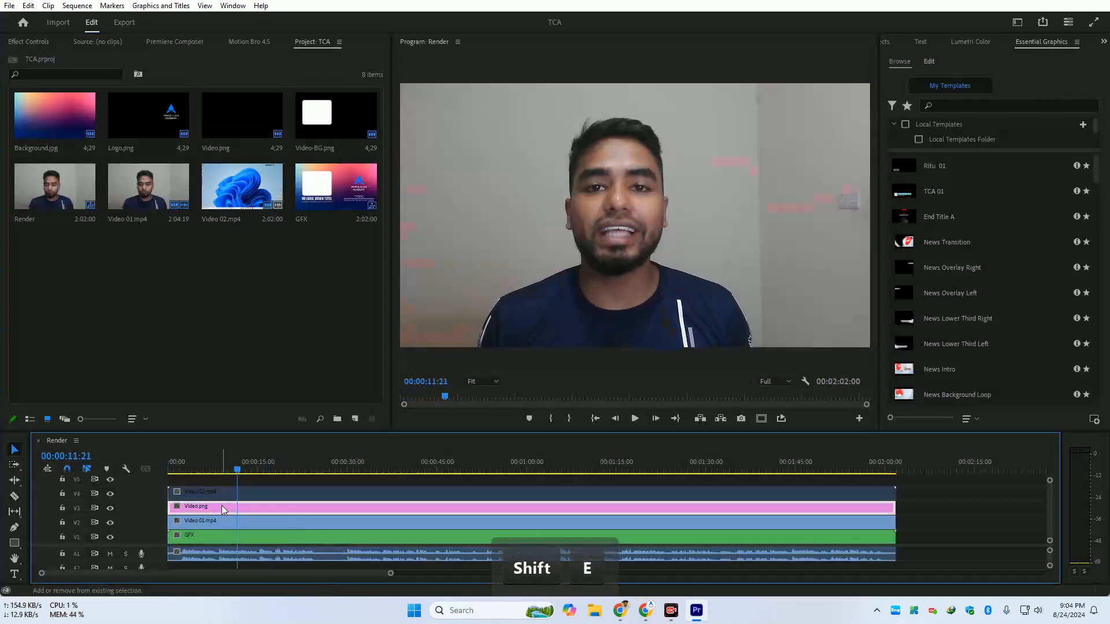
pyautogui.click(220, 517)
pyautogui.hotkey('shift', 'e')
# Scrub the Render sequence to 00:01:09:20 and select its audio clip on track A1
pyautogui.click(388, 469)
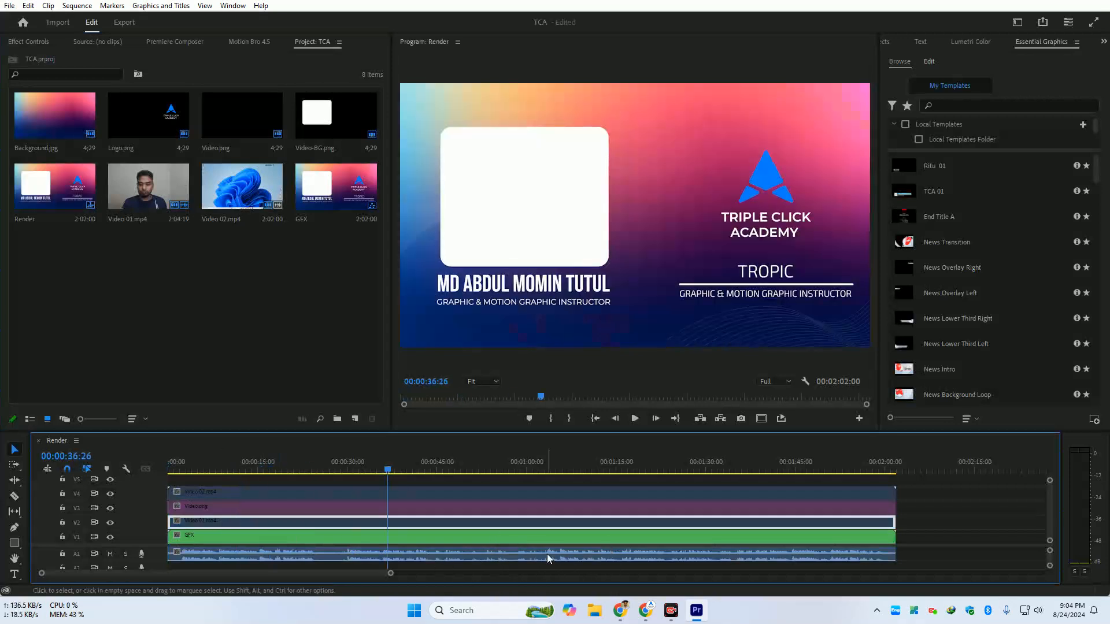
pyautogui.moveTo(401, 467); pyautogui.dragTo(588, 500)
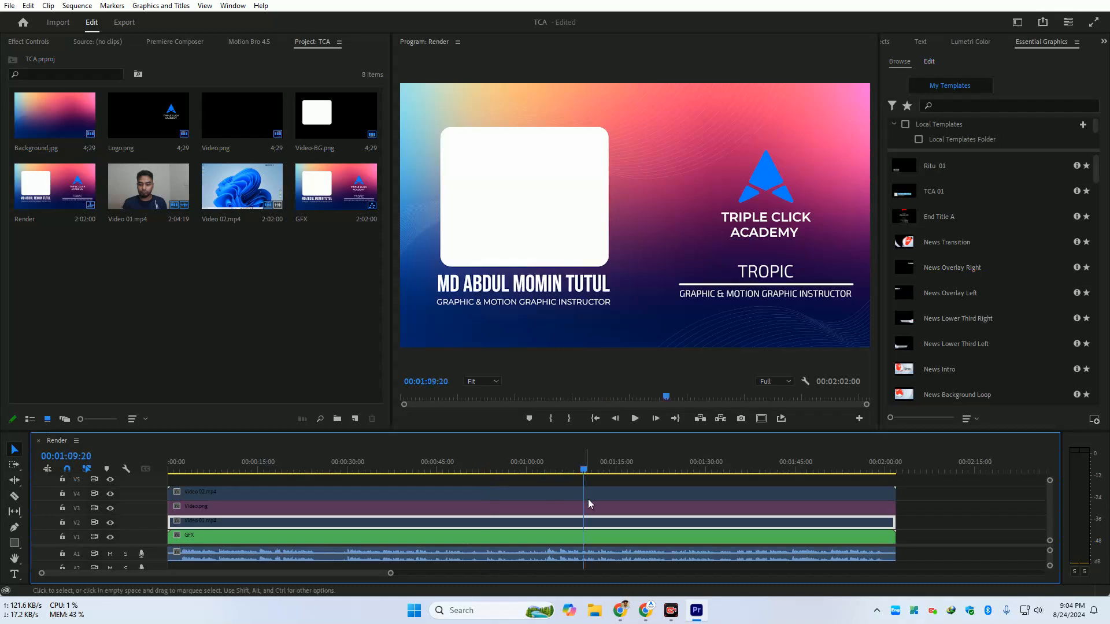
pyautogui.click(595, 563)
pyautogui.click(599, 559)
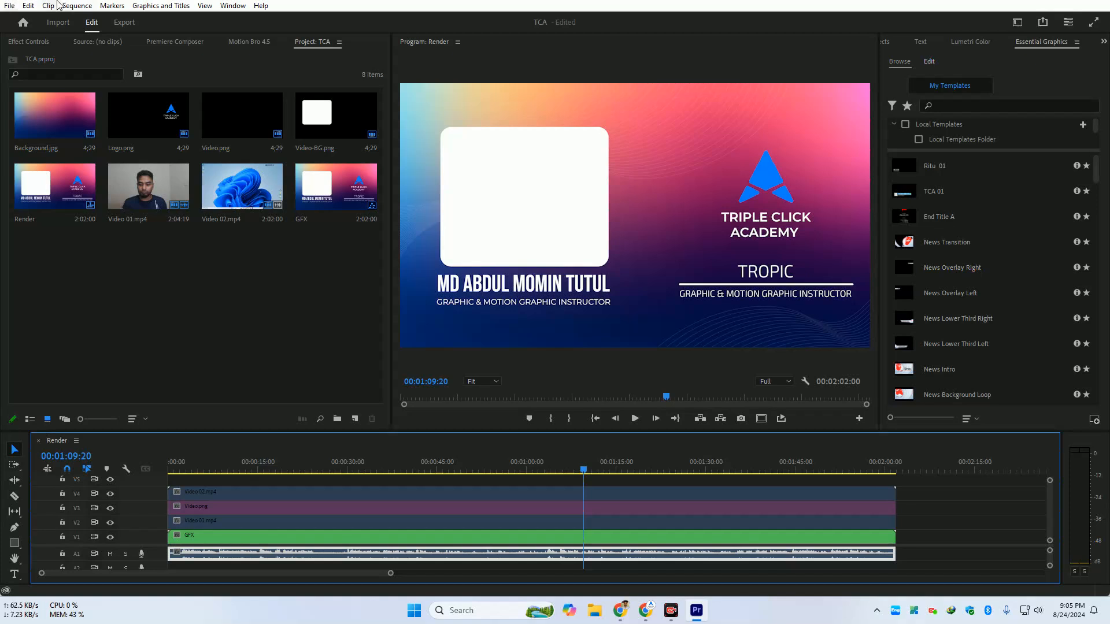
# Close the TCA project and save its changes
pyautogui.click(8, 7)
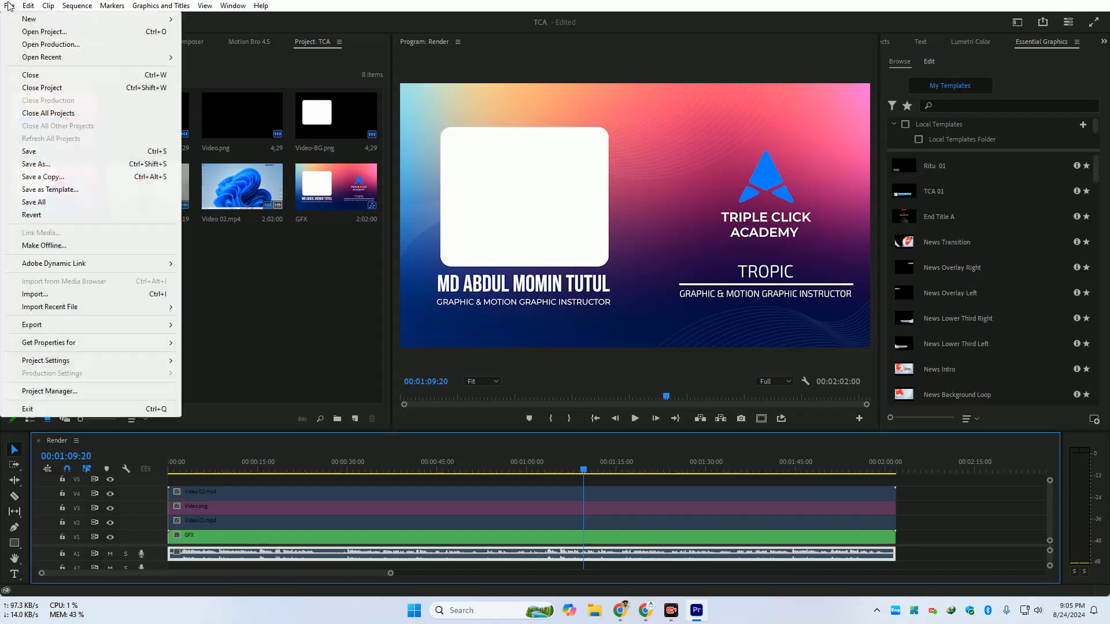
pyautogui.click(26, 109)
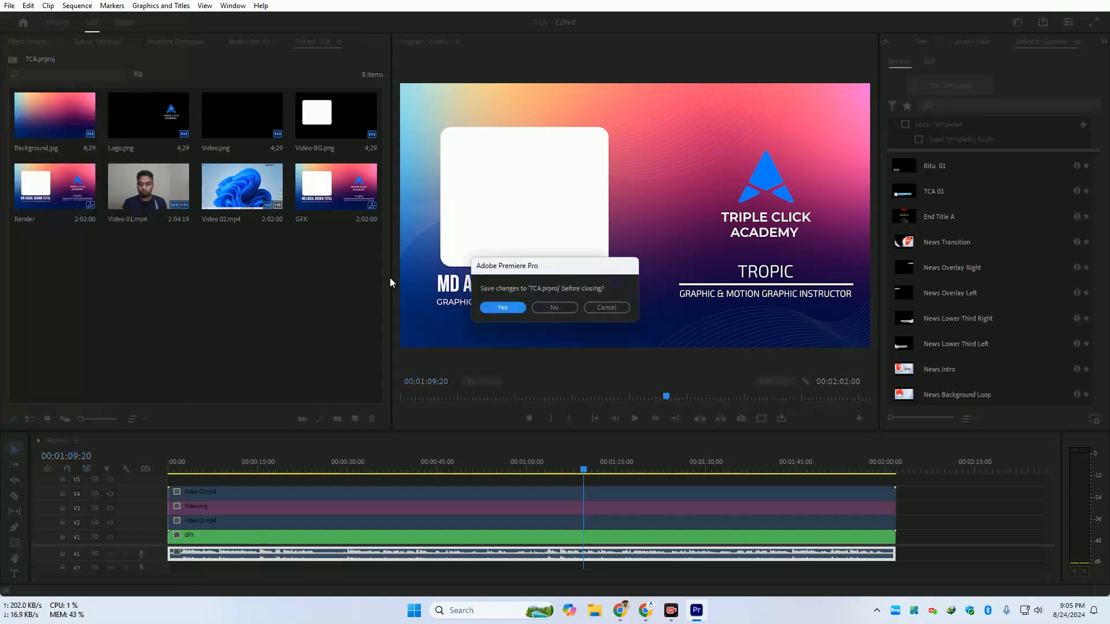
pyautogui.click(511, 307)
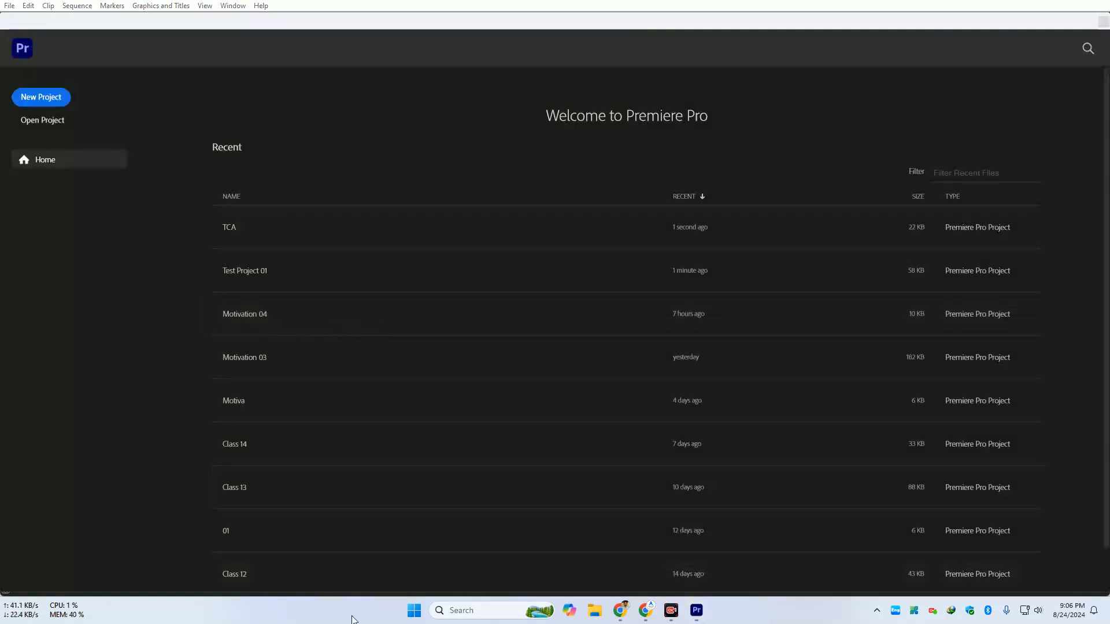
# Check the running processes in Task Manager sorted by memory usage, and close Task Manager
pyautogui.hotkey('ctrl', 'shift')
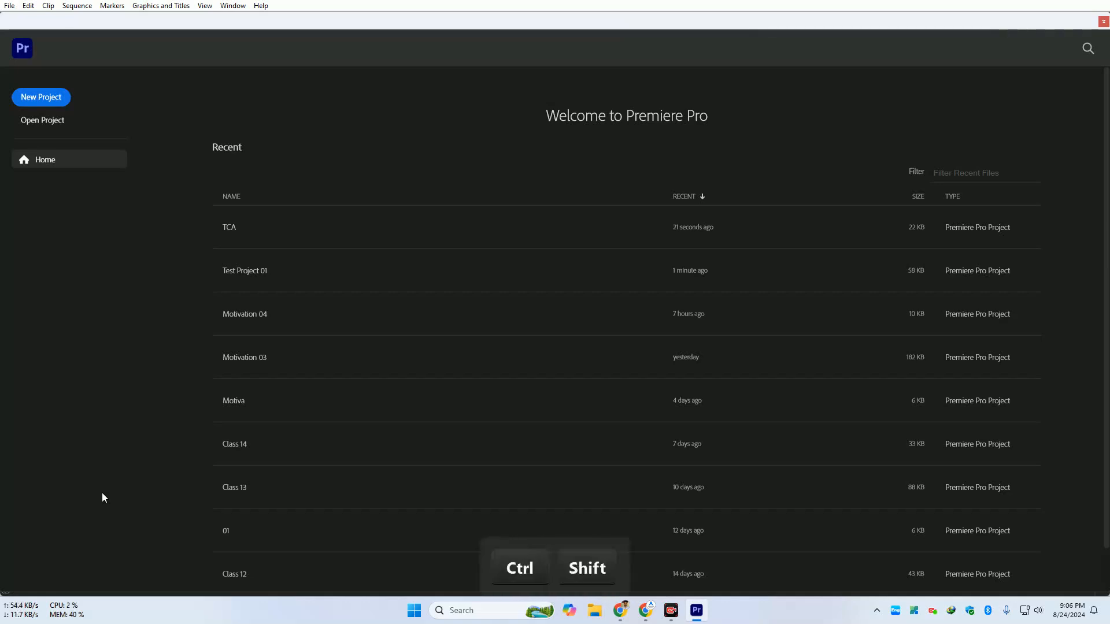
pyautogui.hotkey('ctrl', 'shift', 'Escape')
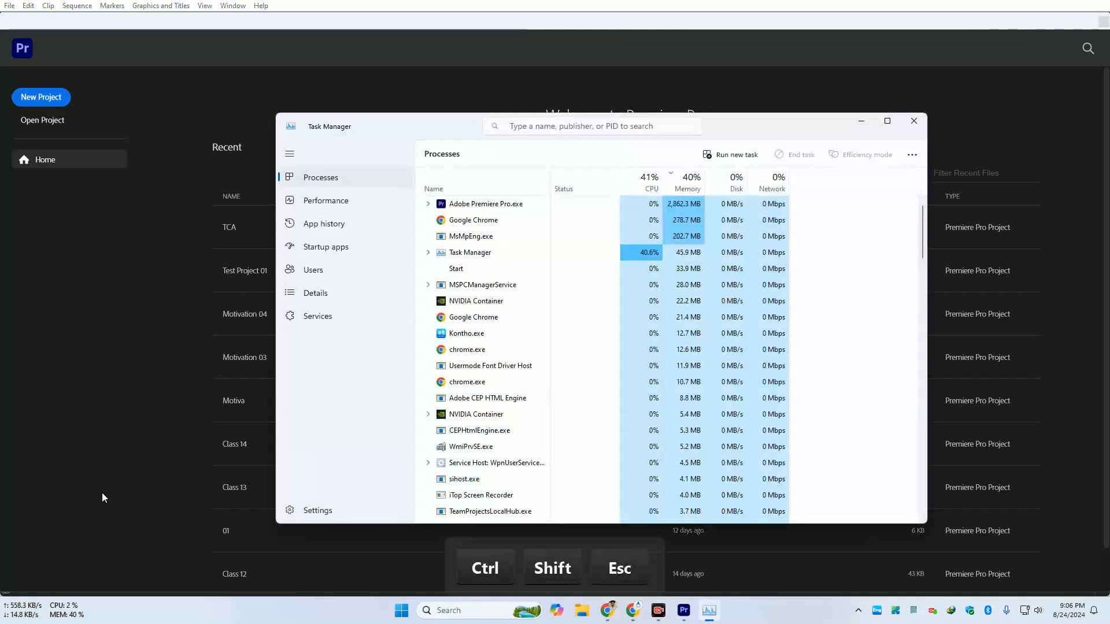
pyautogui.click(686, 189)
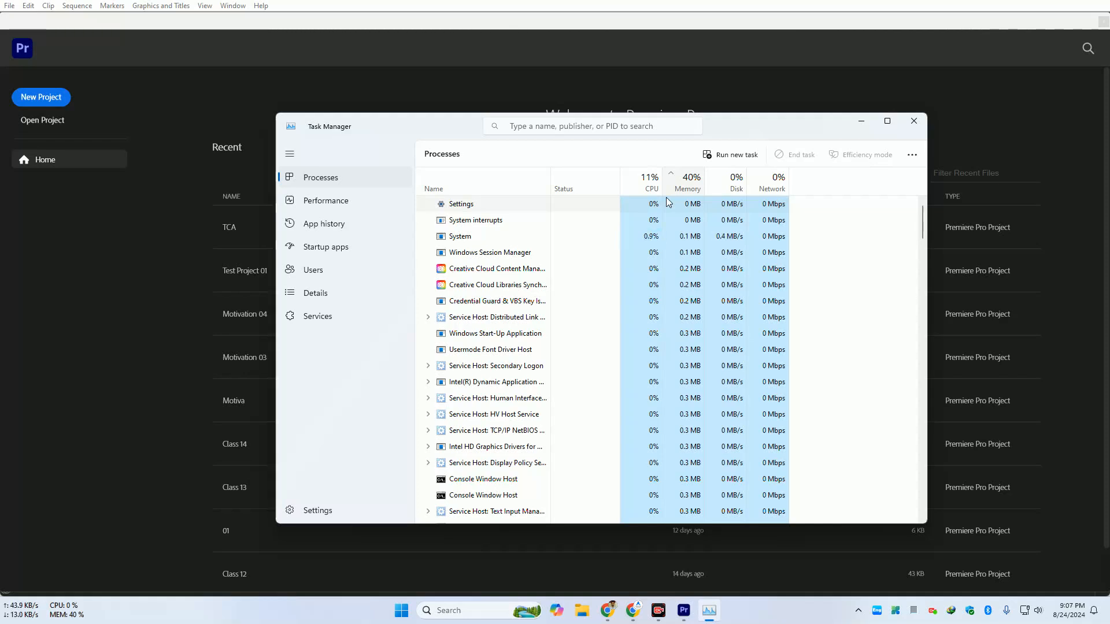
pyautogui.click(923, 120)
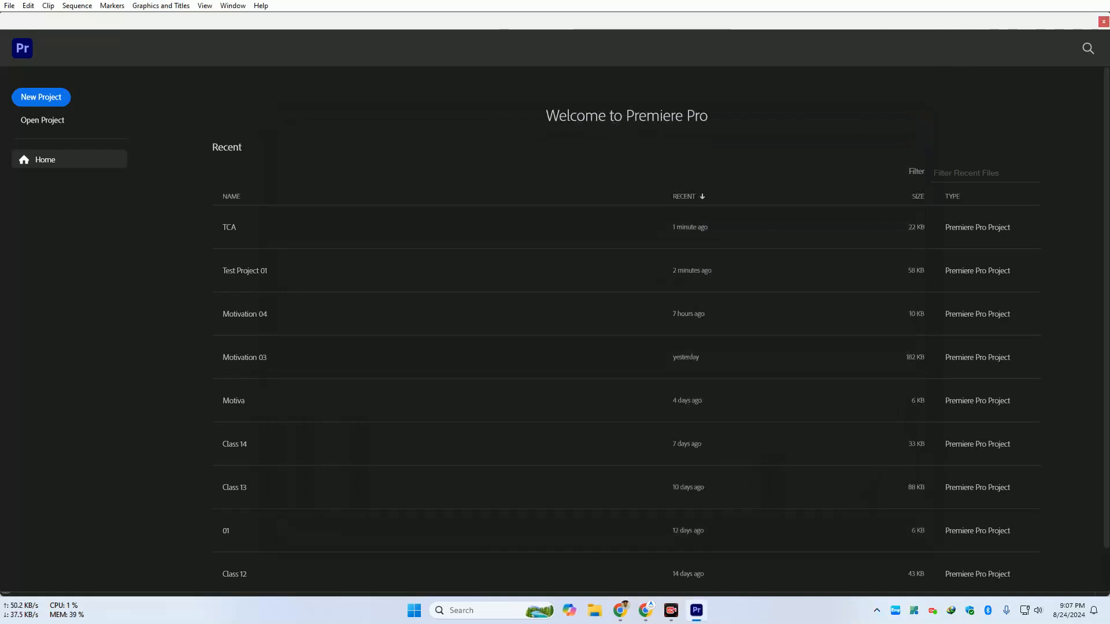
# Switch to the Google Meet call, open the Facebook video link from its chat and dismiss the login prompt
pyautogui.hotkey('alt', 'Tab')
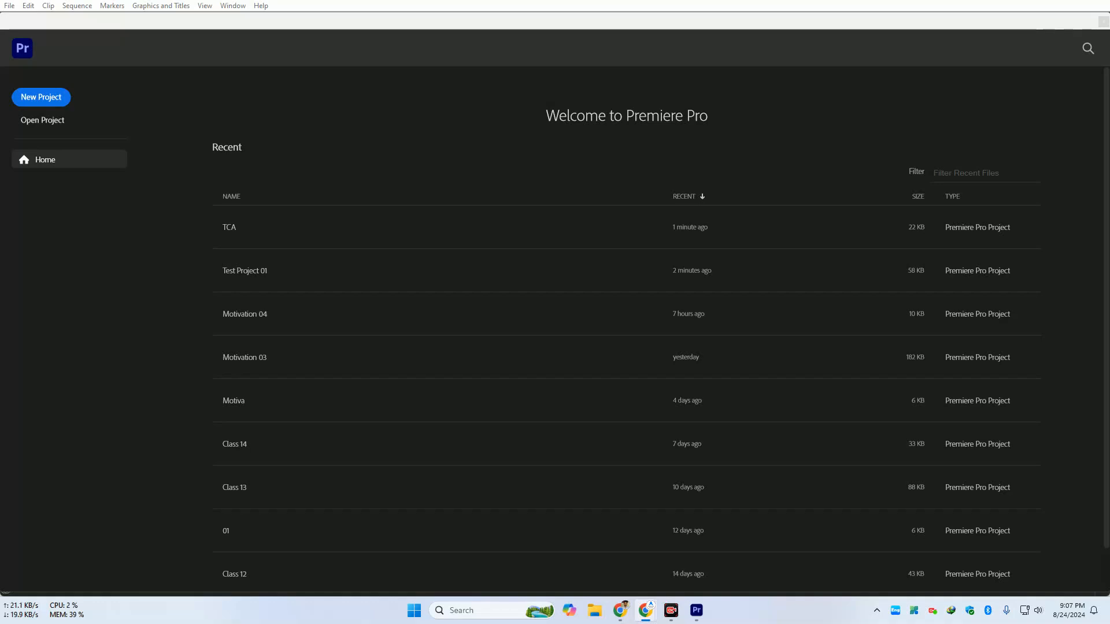
pyautogui.moveTo(1109, 35); pyautogui.dragTo(533, 5)
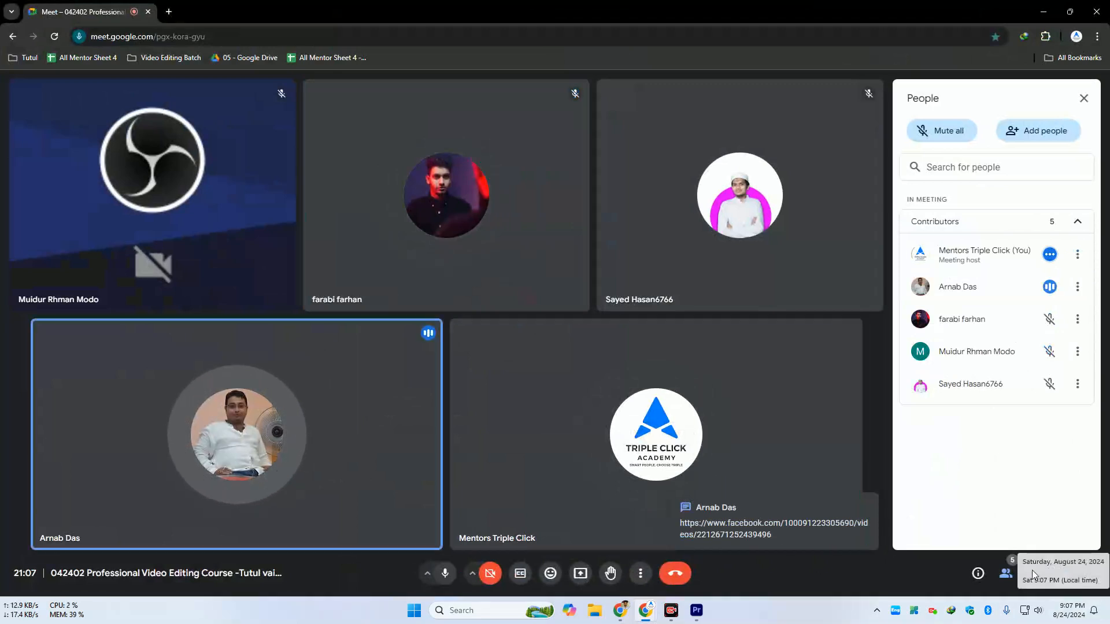
pyautogui.click(1024, 575)
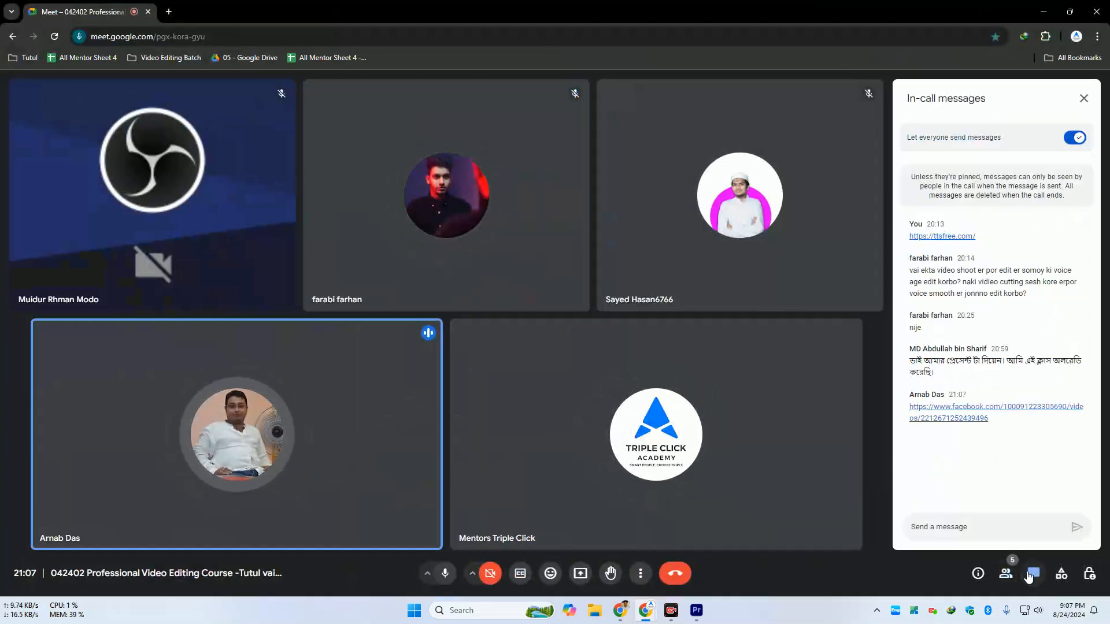
pyautogui.click(948, 421)
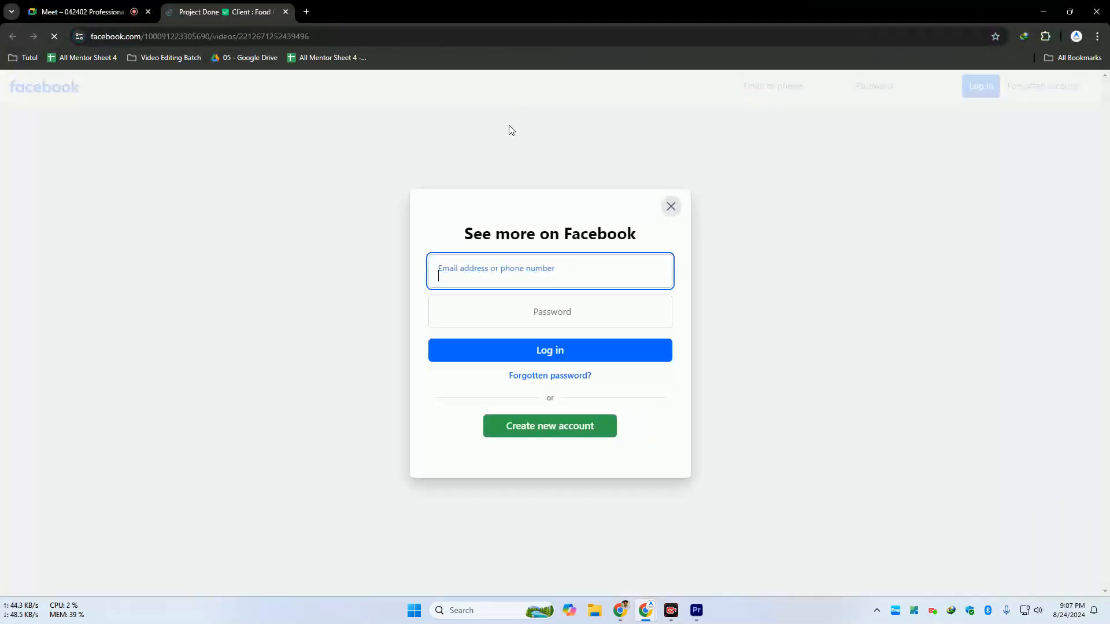
pyautogui.click(668, 206)
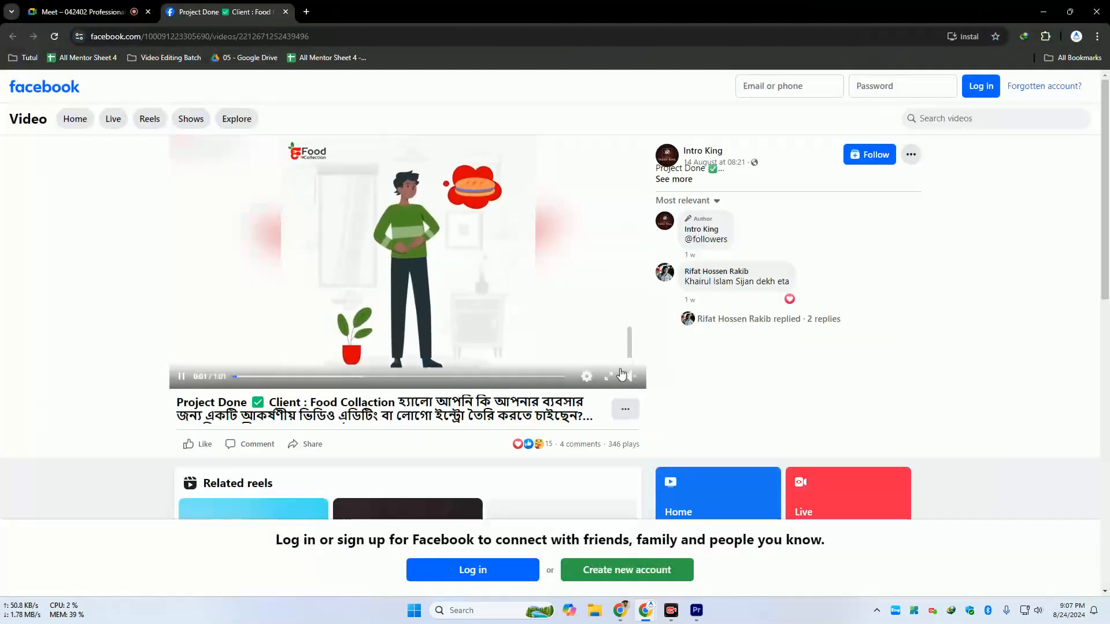
# Pause the Facebook video and move its browser window off to the other monitor
pyautogui.moveTo(550, 11); pyautogui.dragTo(1109, 64)
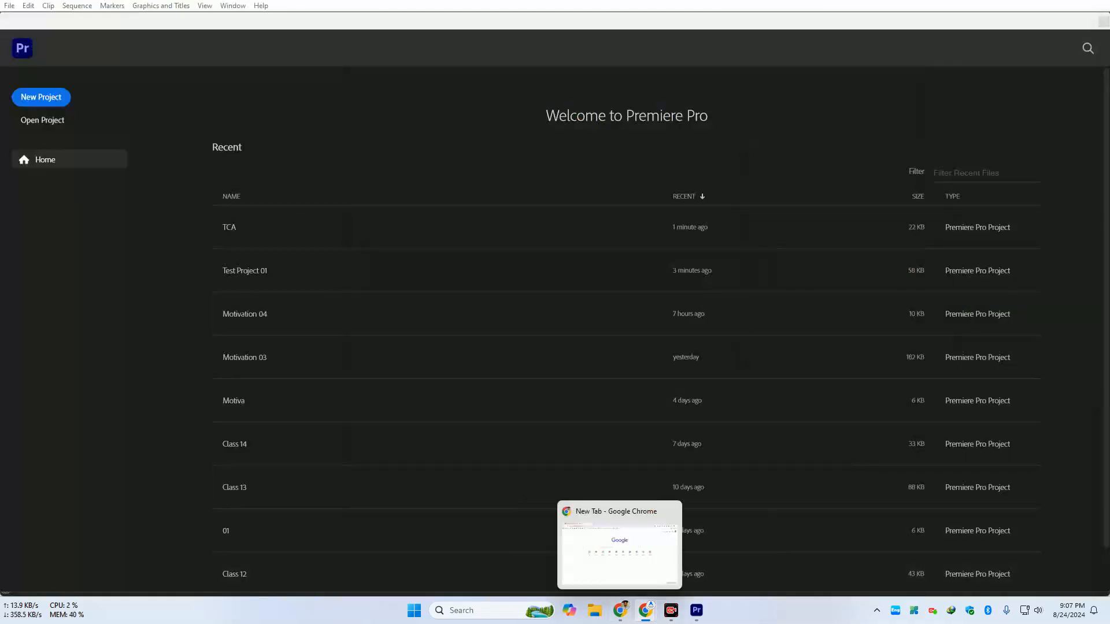
pyautogui.moveTo(1109, 35); pyautogui.dragTo(670, 1)
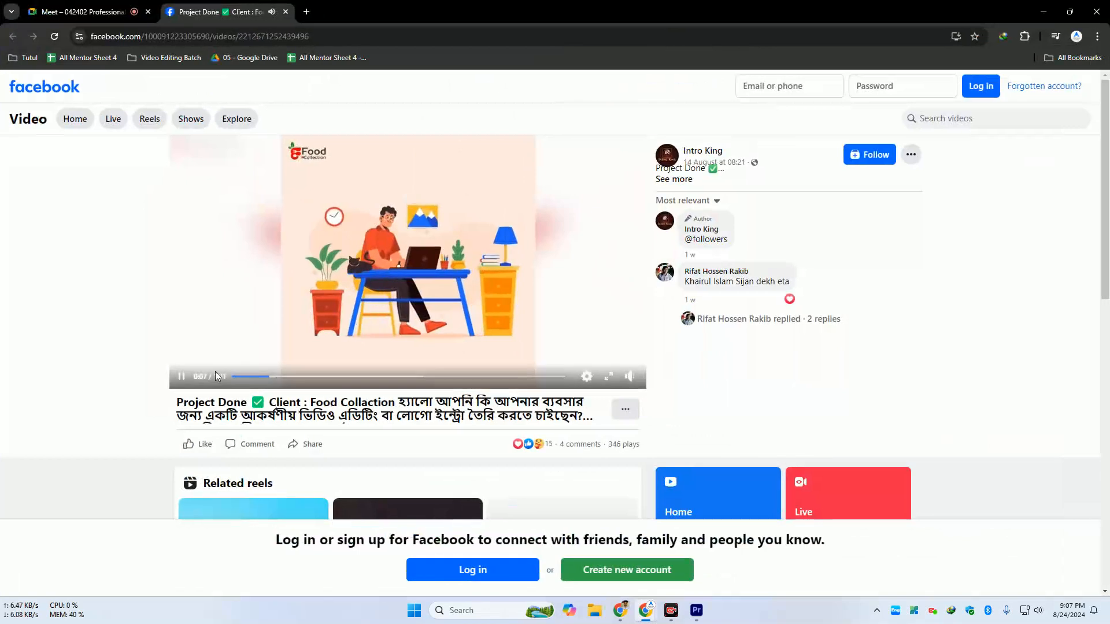
pyautogui.click(179, 378)
pyautogui.moveTo(520, 10); pyautogui.dragTo(1109, 64)
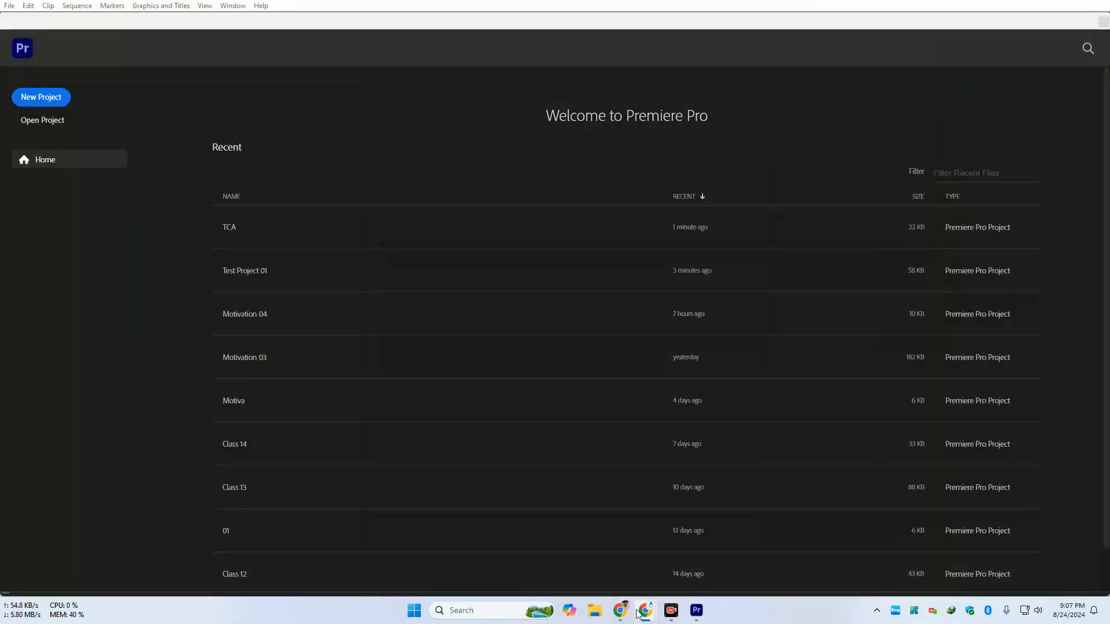
# Minimize the browser window showing the empty new tab and bring the Google Meet window onto this screen
pyautogui.click(622, 611)
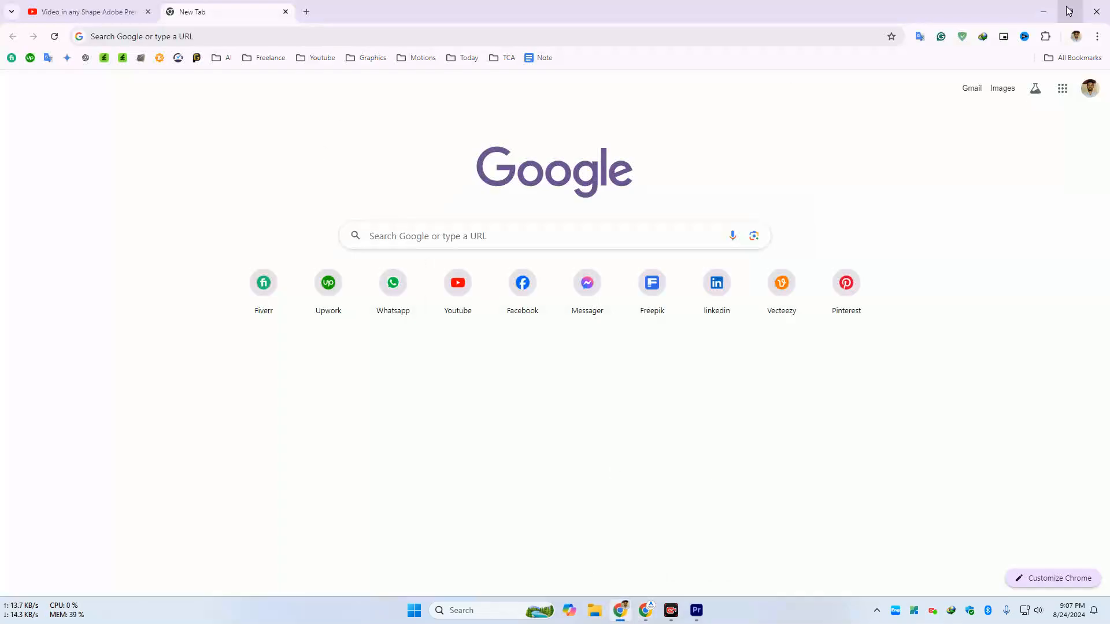
pyautogui.click(1043, 14)
pyautogui.moveTo(1108, 29); pyautogui.dragTo(422, 1)
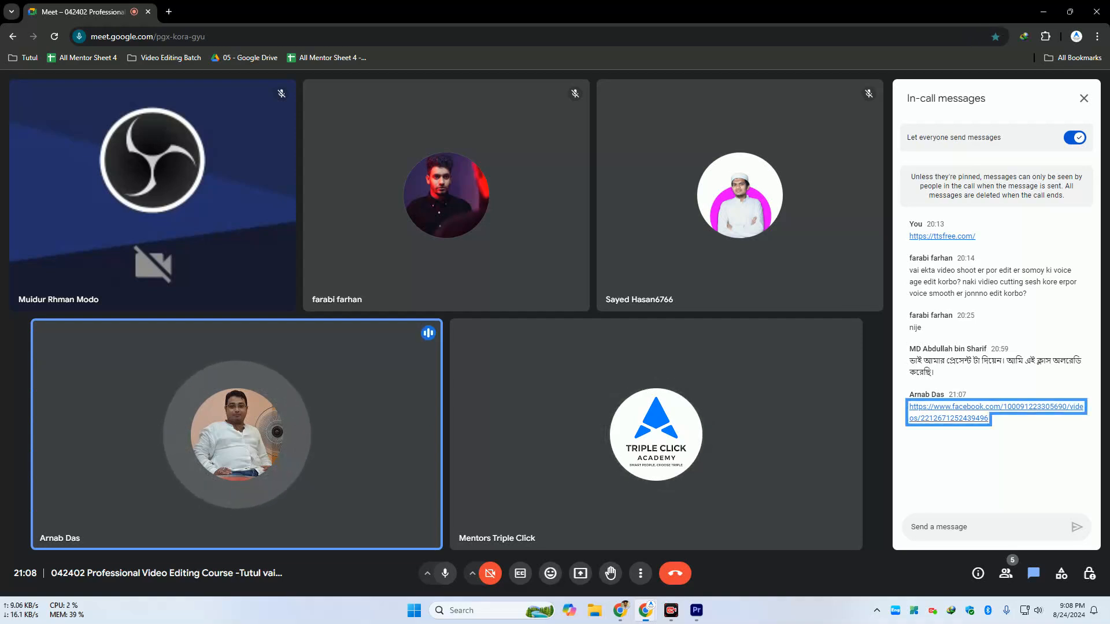
# Return to Premiere Pro and exit the program
pyautogui.hotkey('alt', 'Tab')
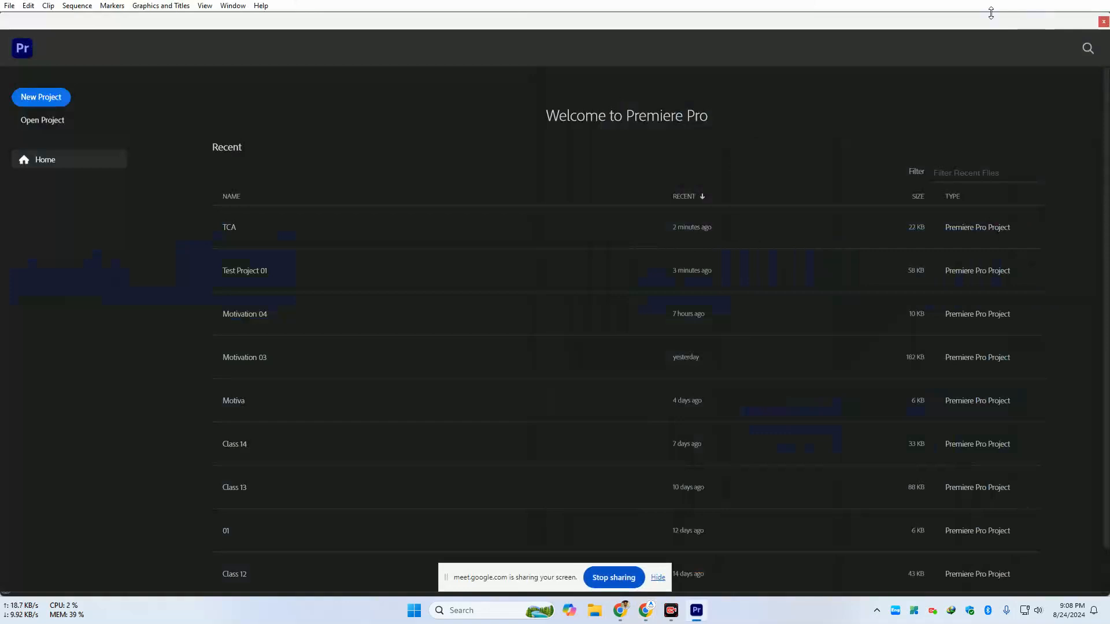
pyautogui.click(8, 6)
pyautogui.click(61, 407)
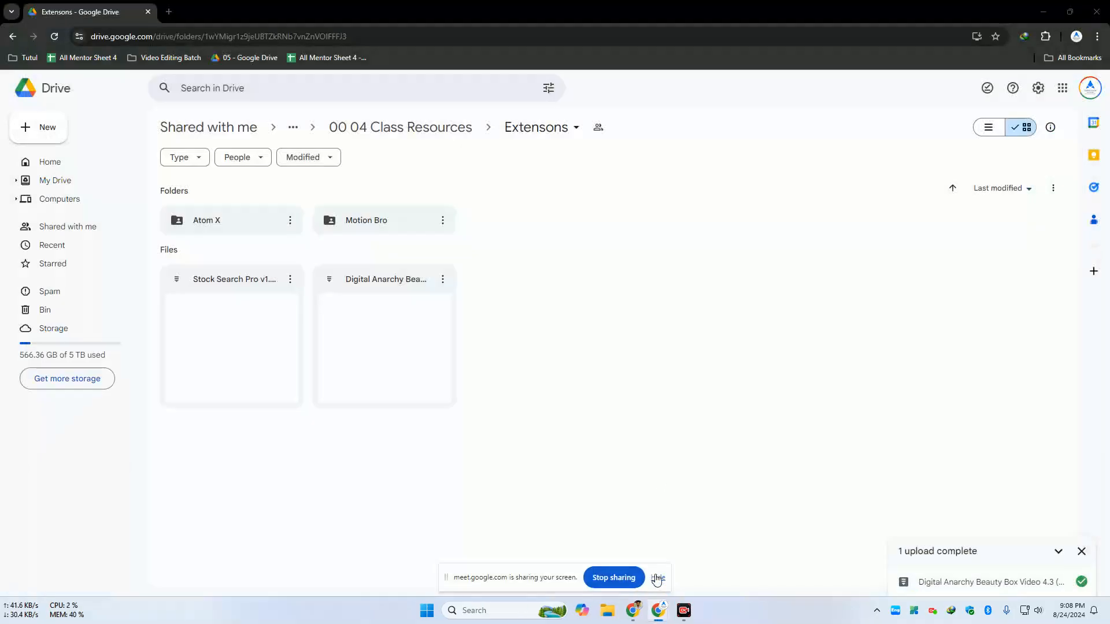
# Hide the screen-sharing notice, close the Google Drive window and open This PC in File Explorer
pyautogui.click(658, 578)
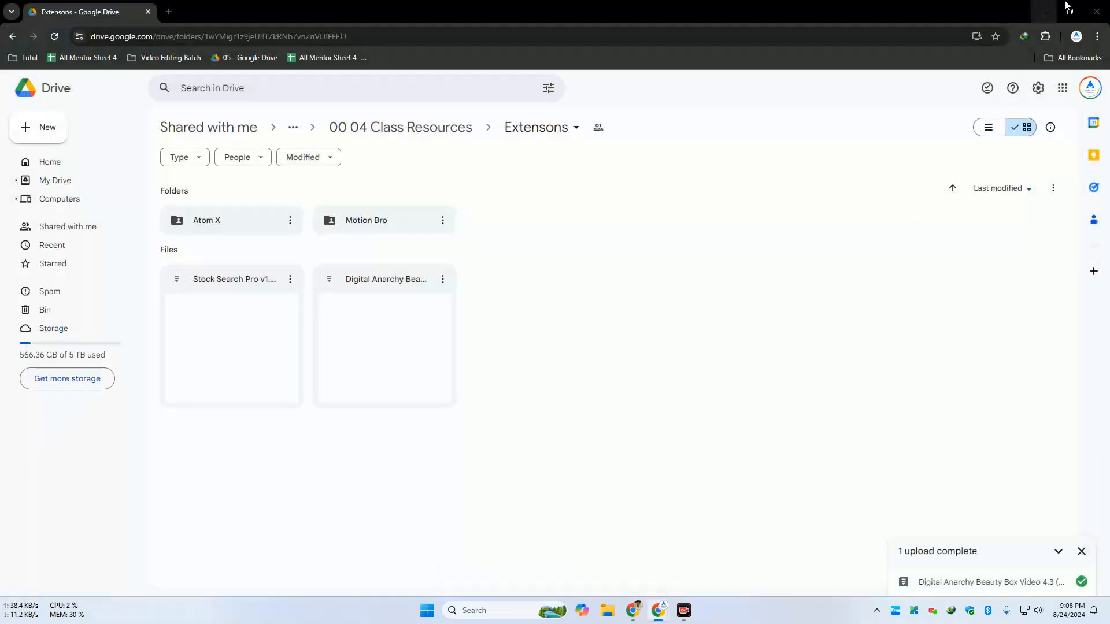
pyautogui.click(1096, 8)
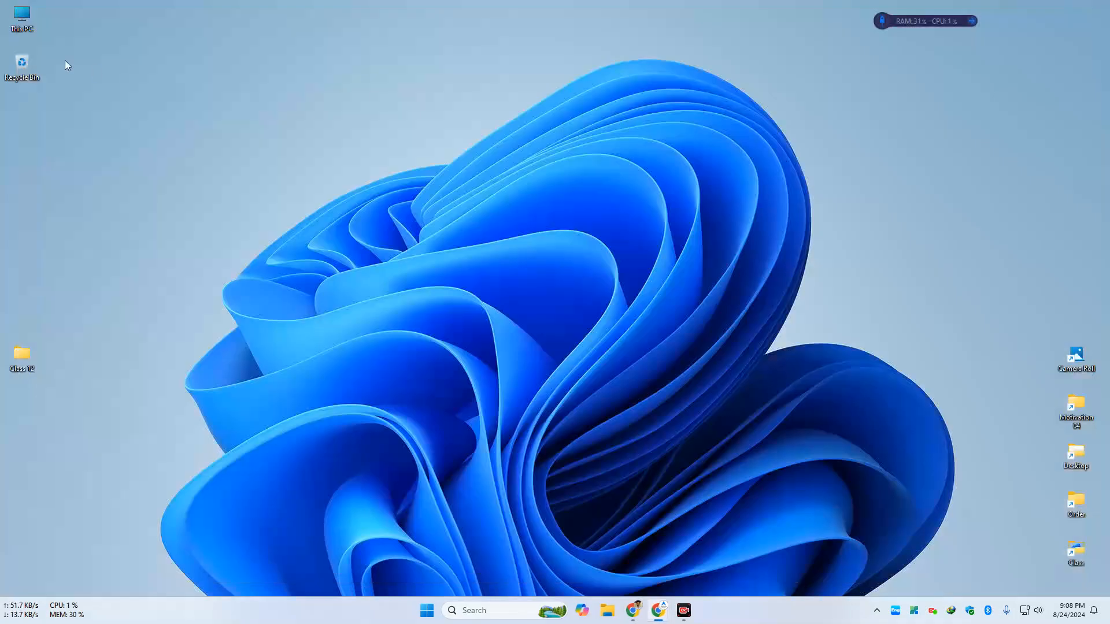
pyautogui.doubleClick(34, 15)
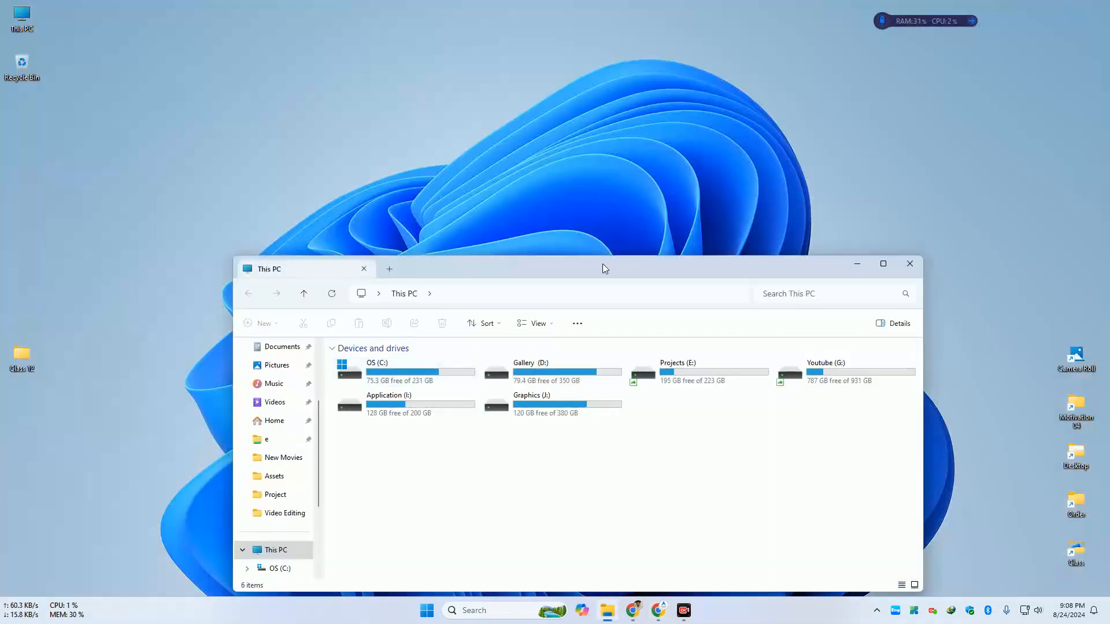
# Look at the free space of the OS (C:) drive in This PC and close the File Explorer window
pyautogui.moveTo(602, 264); pyautogui.dragTo(588, 188)
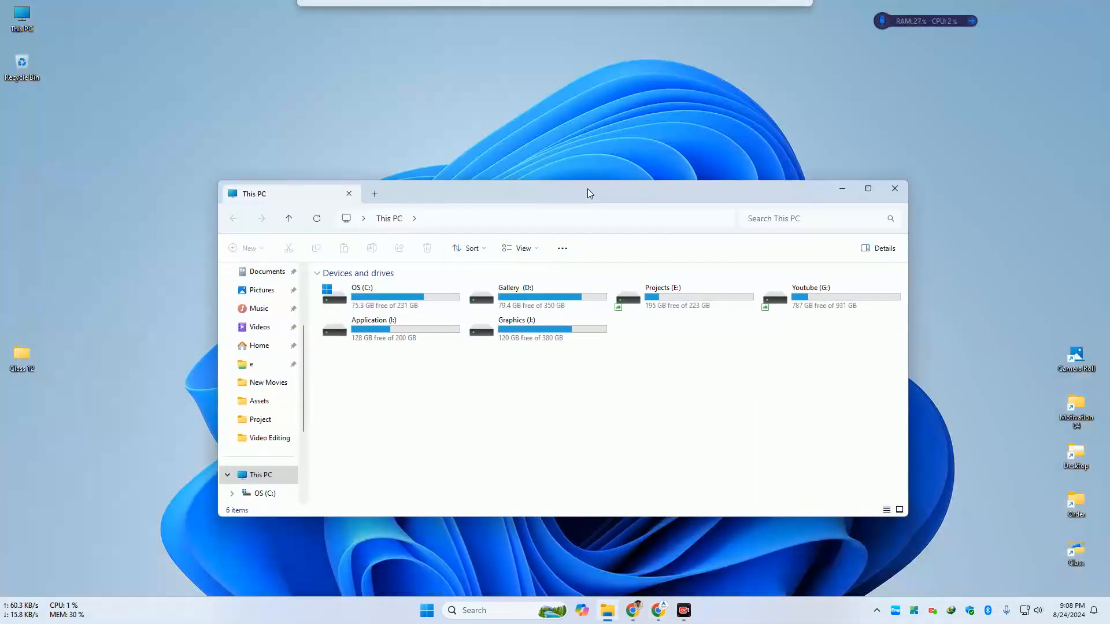
pyautogui.click(933, 613)
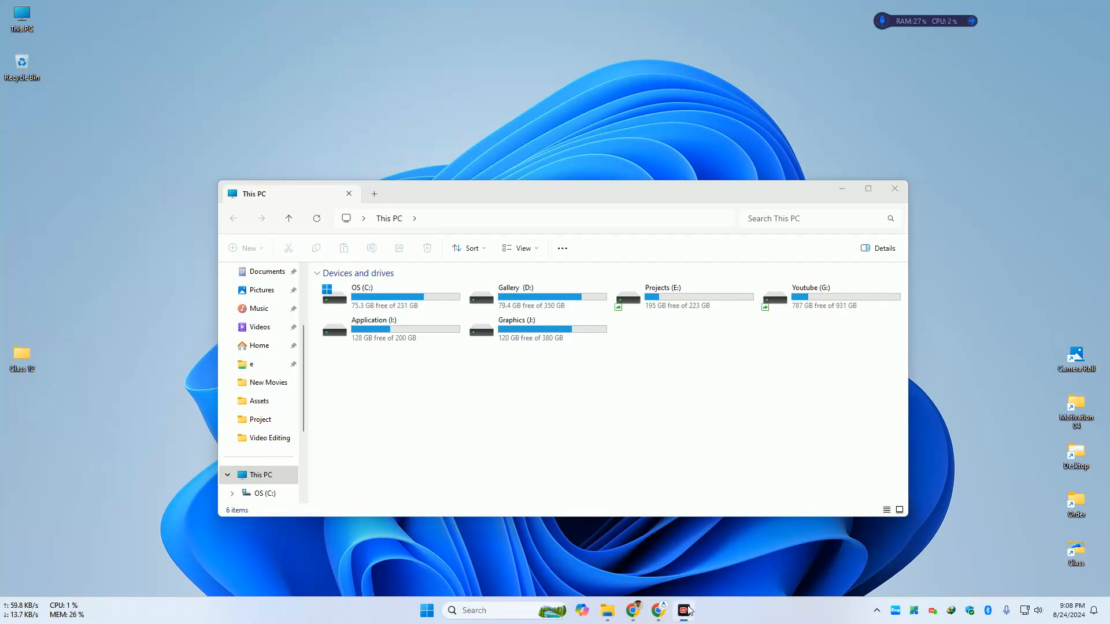
pyautogui.click(637, 422)
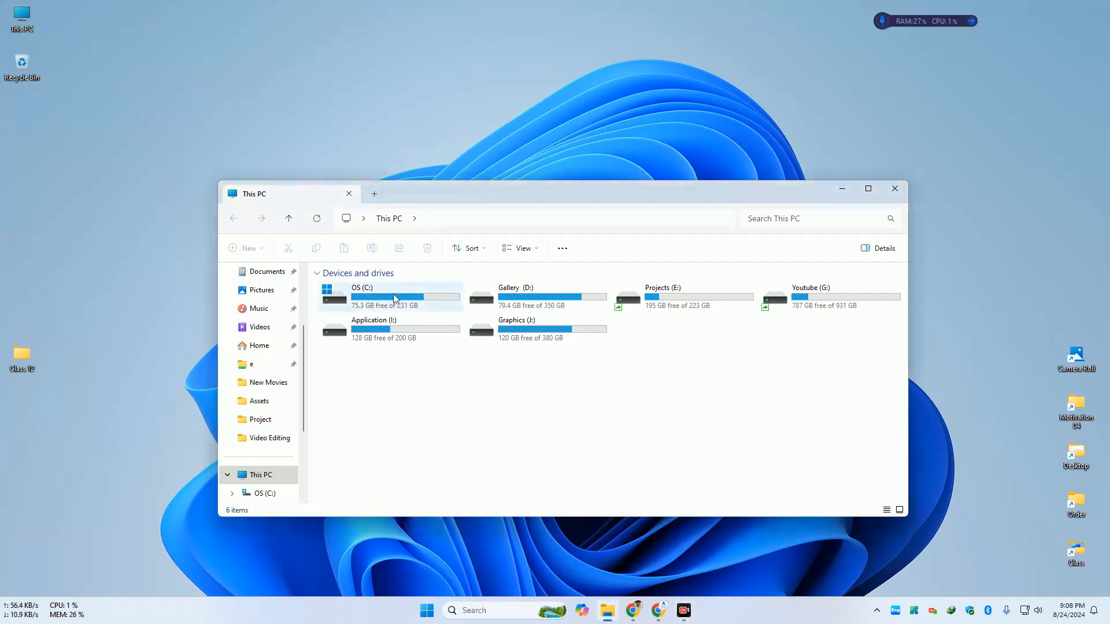
pyautogui.click(411, 309)
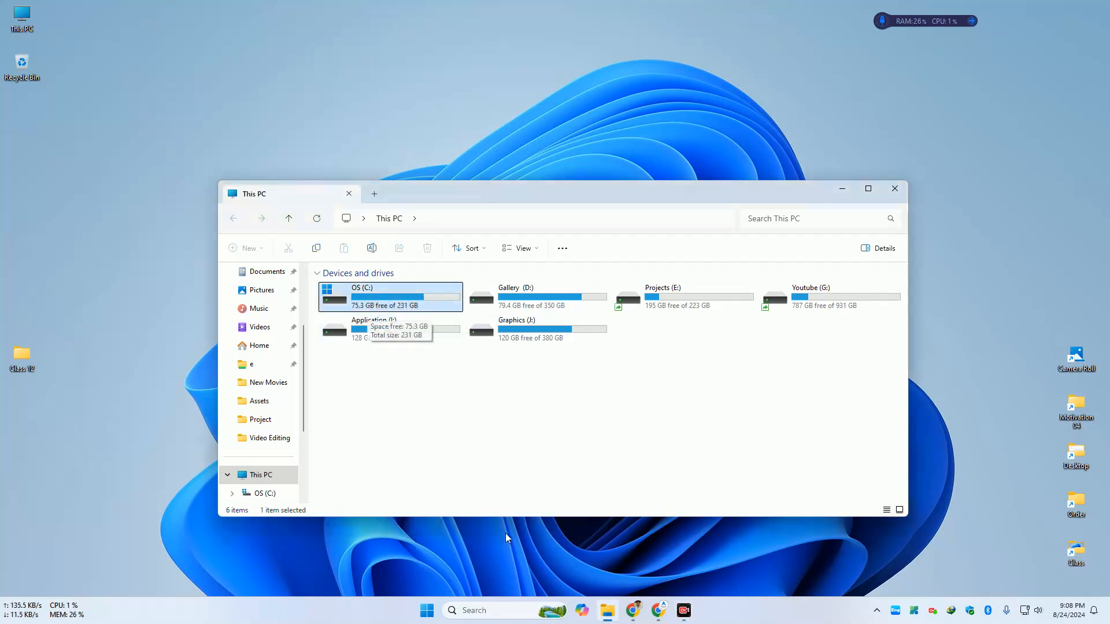
pyautogui.click(426, 610)
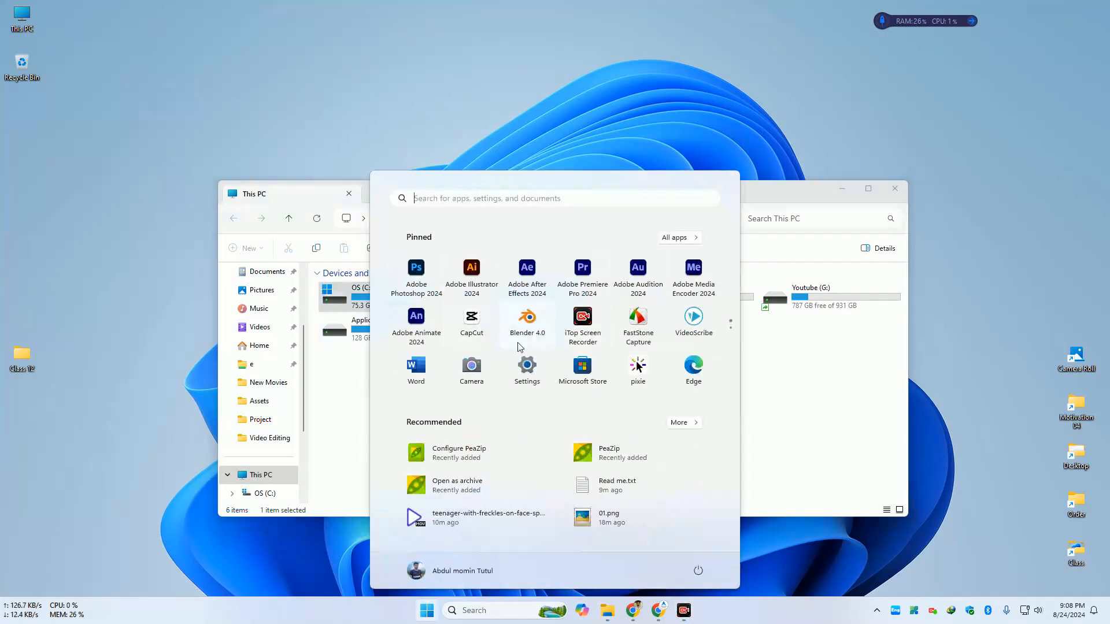
pyautogui.click(349, 404)
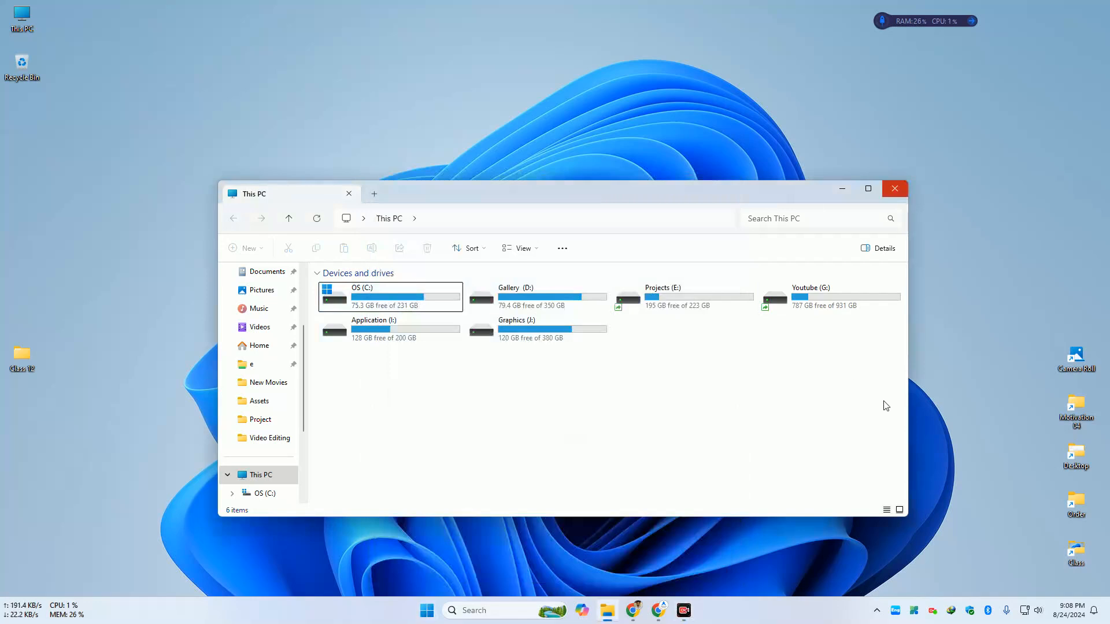
pyautogui.click(894, 189)
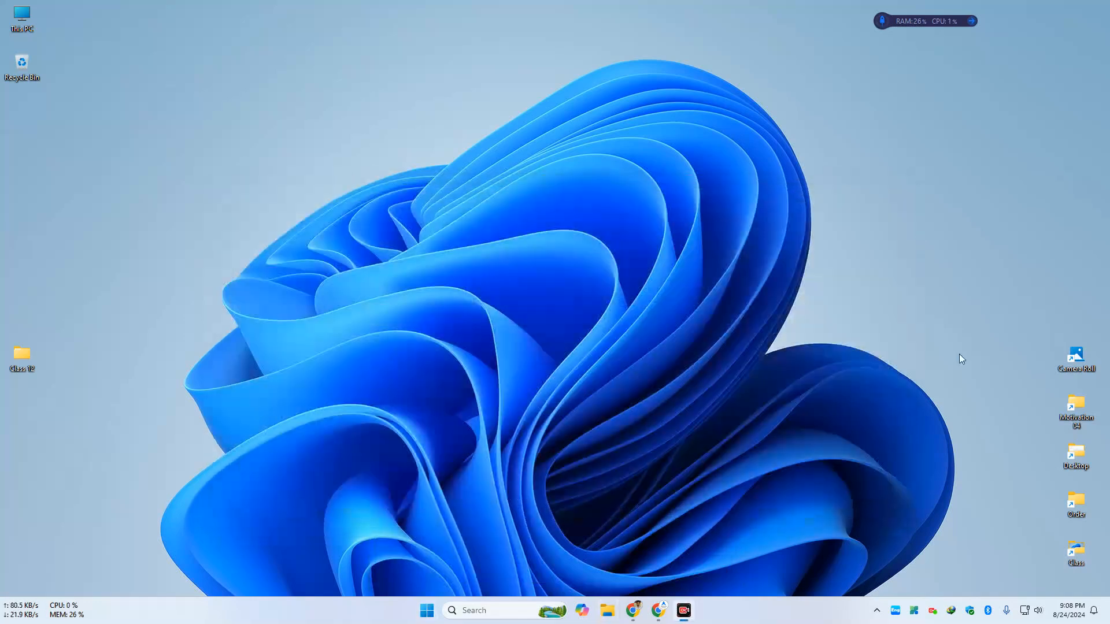
# Open PC Manager, boost the PC to free up resources and open Deep cleanup
pyautogui.click(914, 610)
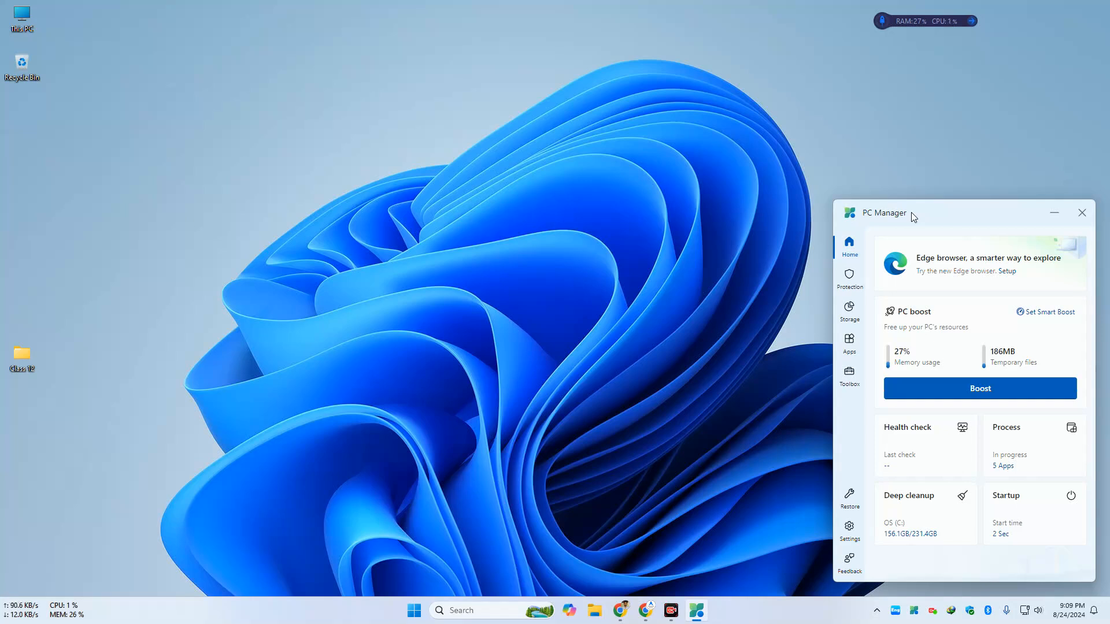
pyautogui.click(978, 389)
pyautogui.click(930, 522)
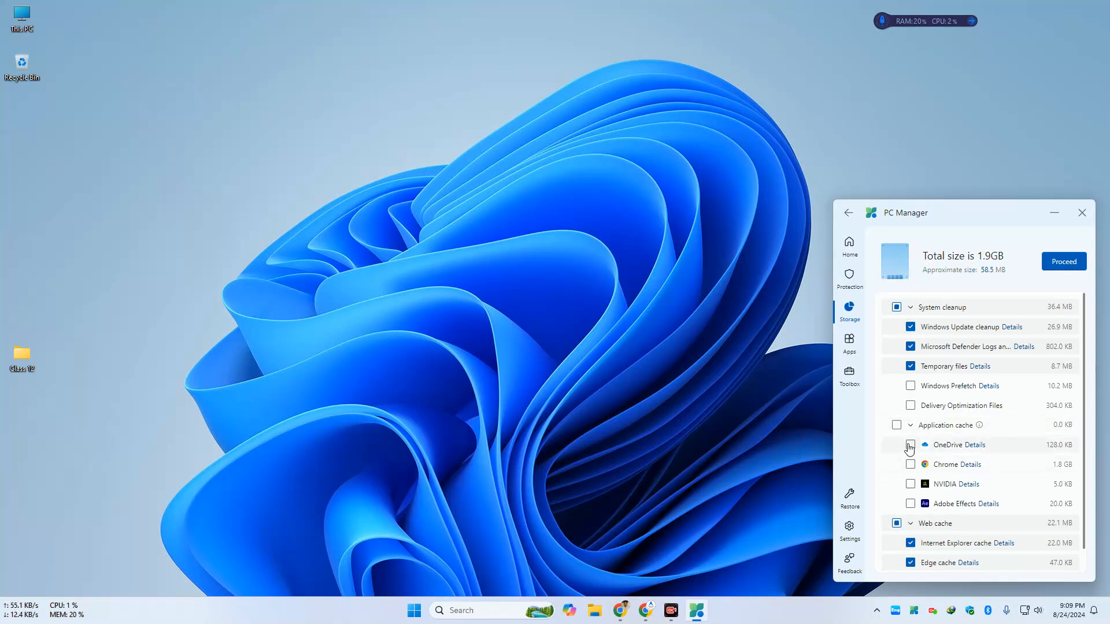
# Clean up the preselected system and web cache items, leaving the application cache out, and close PC Manager
pyautogui.click(896, 425)
pyautogui.click(896, 426)
pyautogui.click(1063, 262)
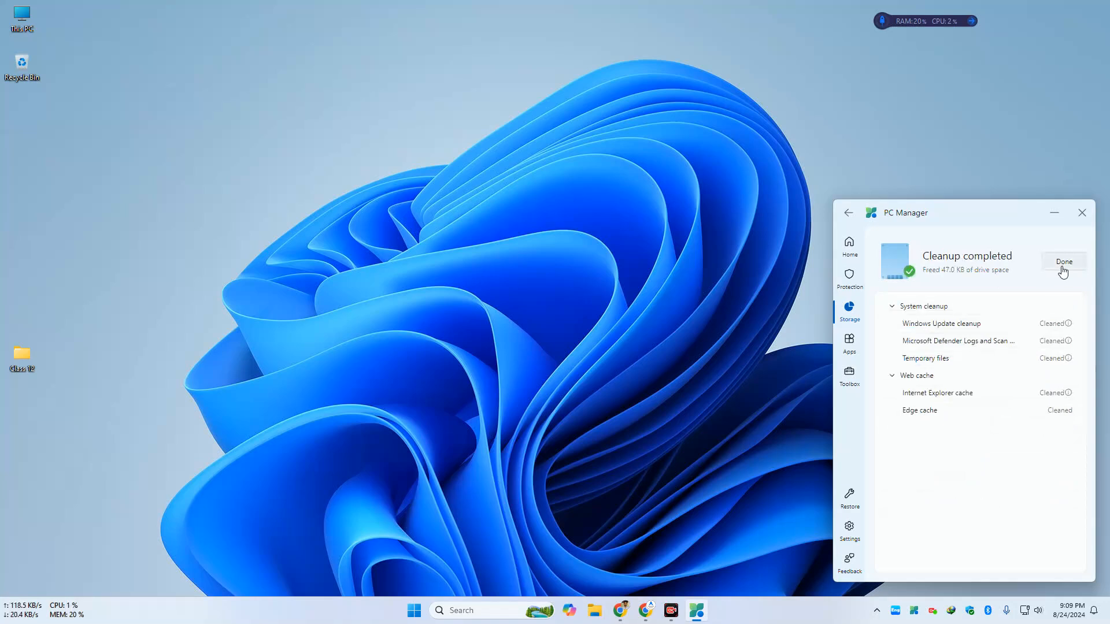
pyautogui.click(1063, 263)
pyautogui.click(1081, 212)
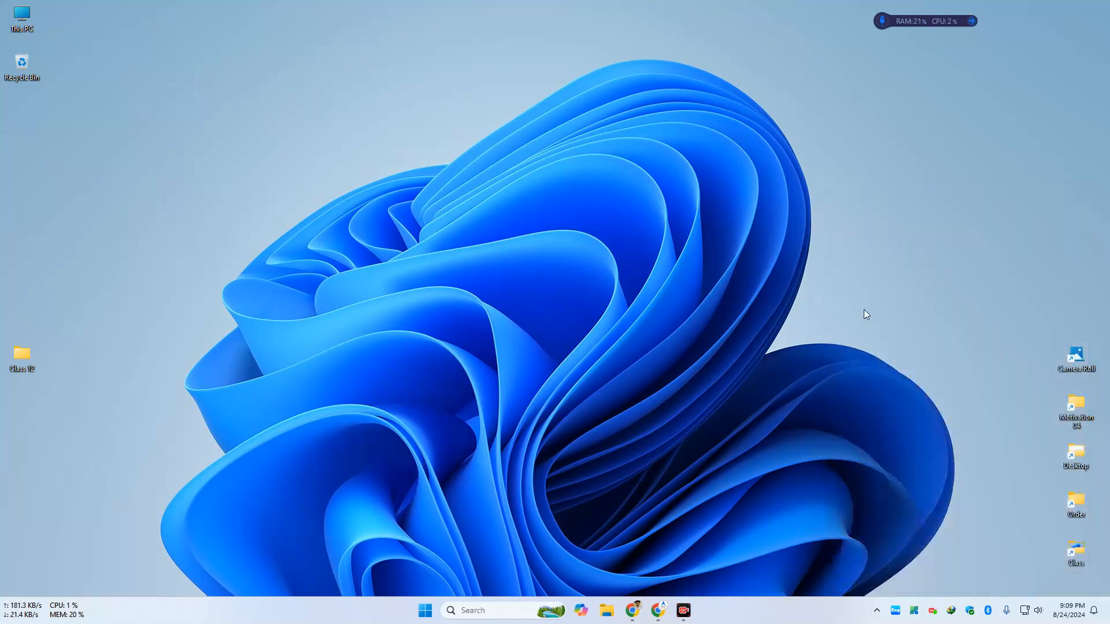
pyautogui.rightClick(864, 310)
pyautogui.hotkey('ctrl', 'c')
pyautogui.click(893, 358)
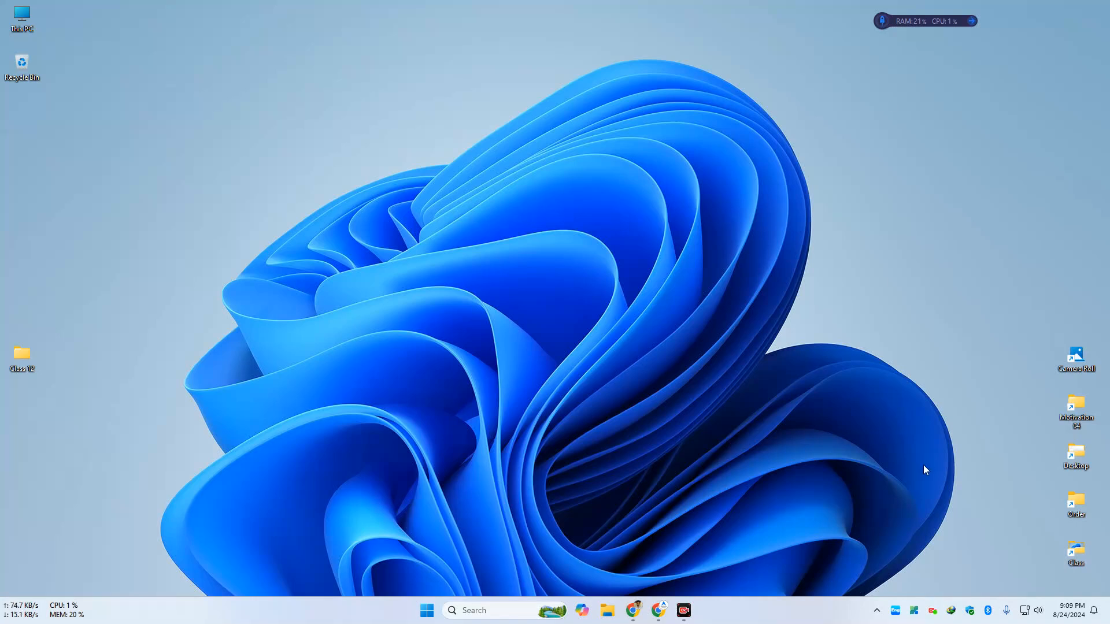
pyautogui.press('super')
pyautogui.scroll(-1, 554, 324)
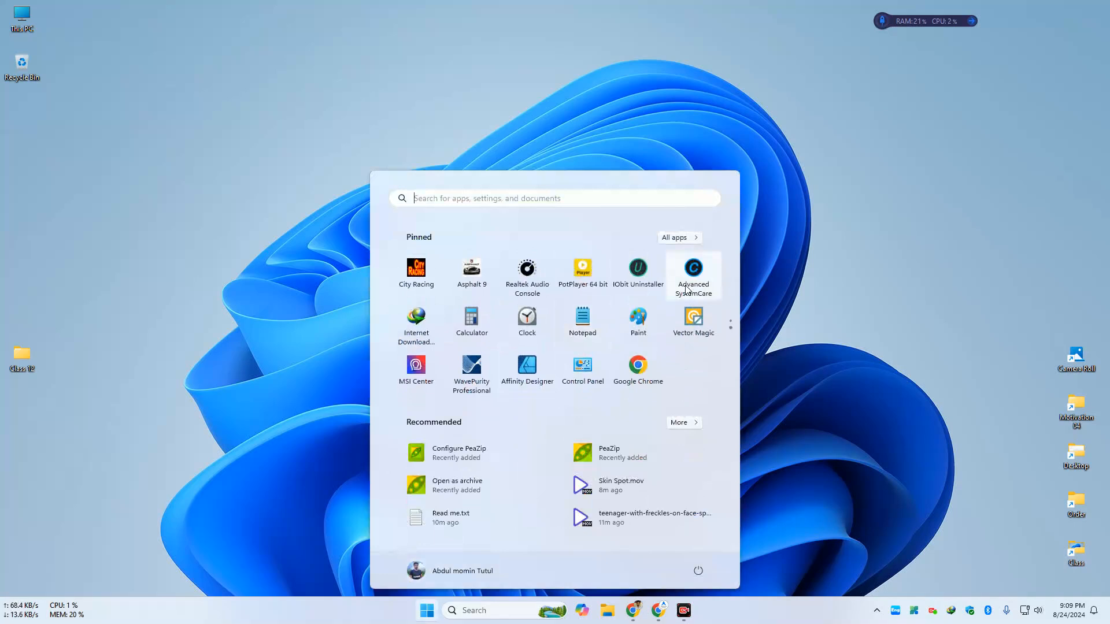
pyautogui.click(977, 366)
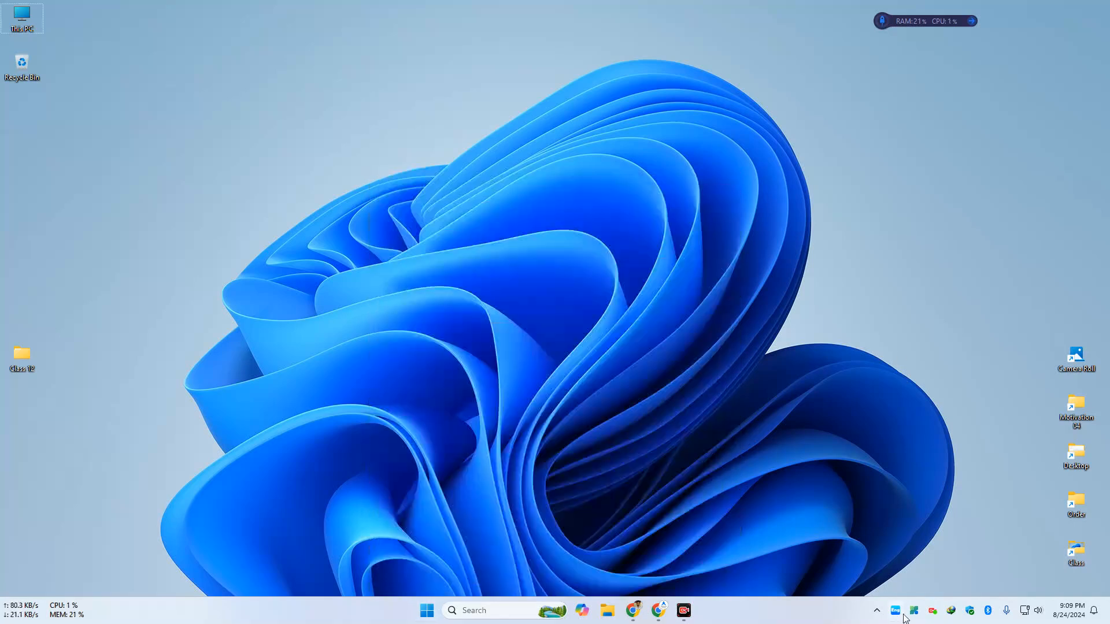
pyautogui.click(913, 611)
pyautogui.click(1083, 211)
# Bring the Google Meet window onto this screen, present the screen again and move the window back to the other monitor
pyautogui.moveTo(1109, 180); pyautogui.dragTo(578, 2)
pyautogui.click(580, 573)
pyautogui.click(586, 466)
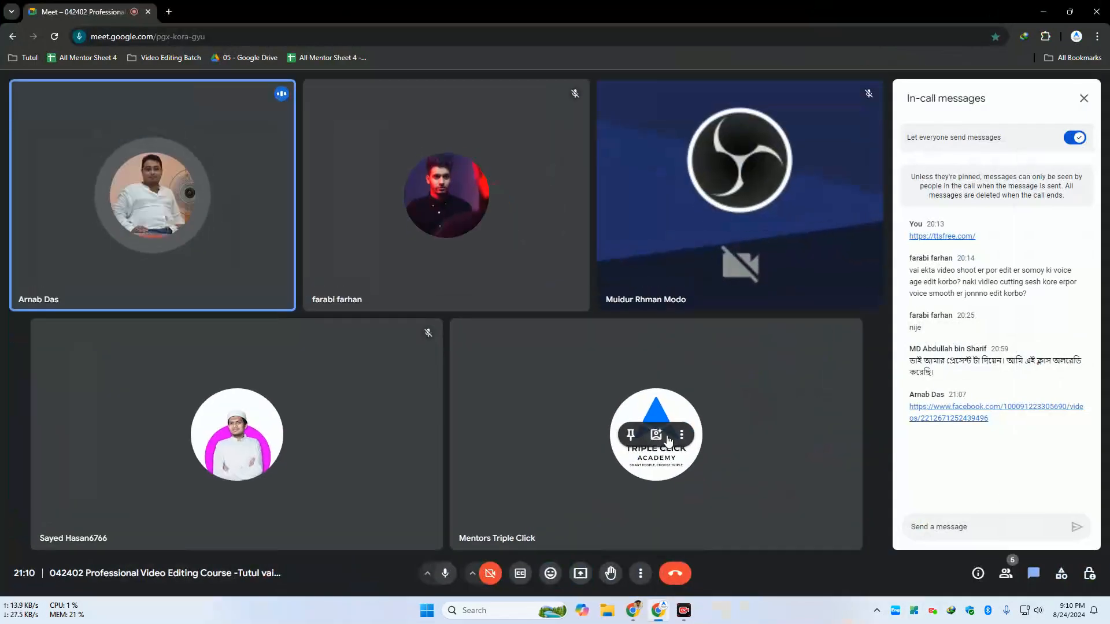
pyautogui.moveTo(647, 11); pyautogui.dragTo(1109, 3)
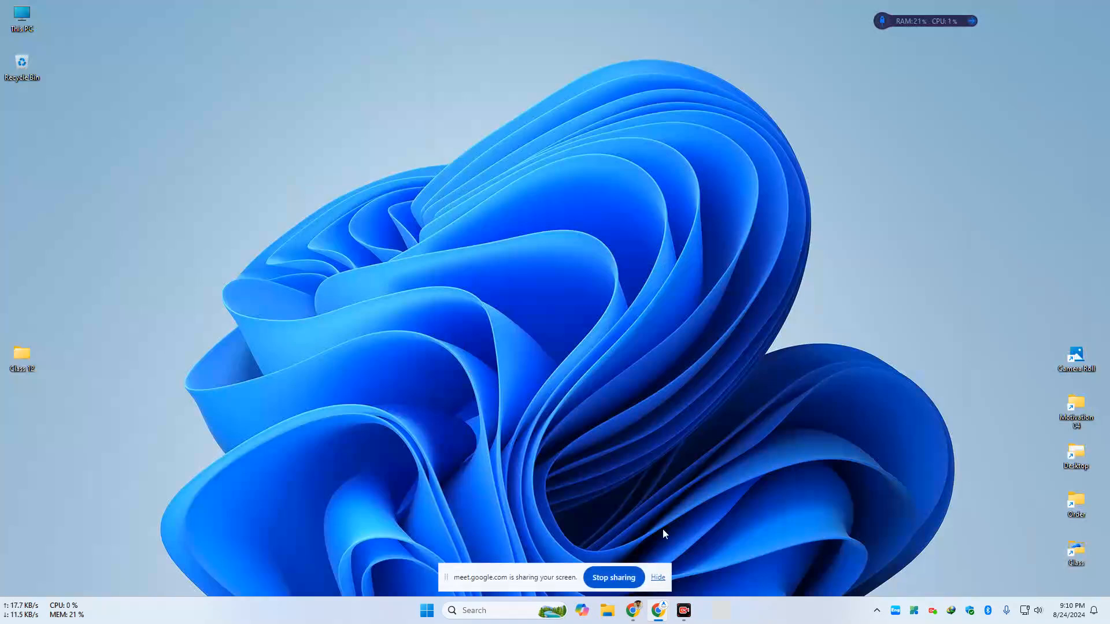
# Switch to the Chrome window with the new tab, open YouTube and search for "figma bangla tutorial"
pyautogui.click(633, 610)
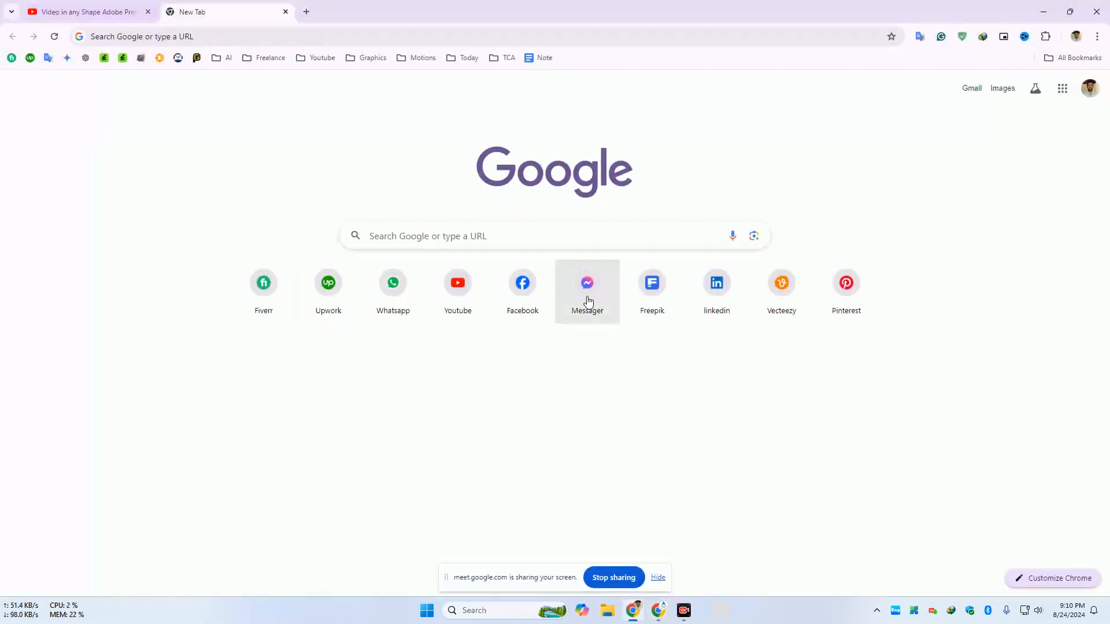
pyautogui.click(458, 307)
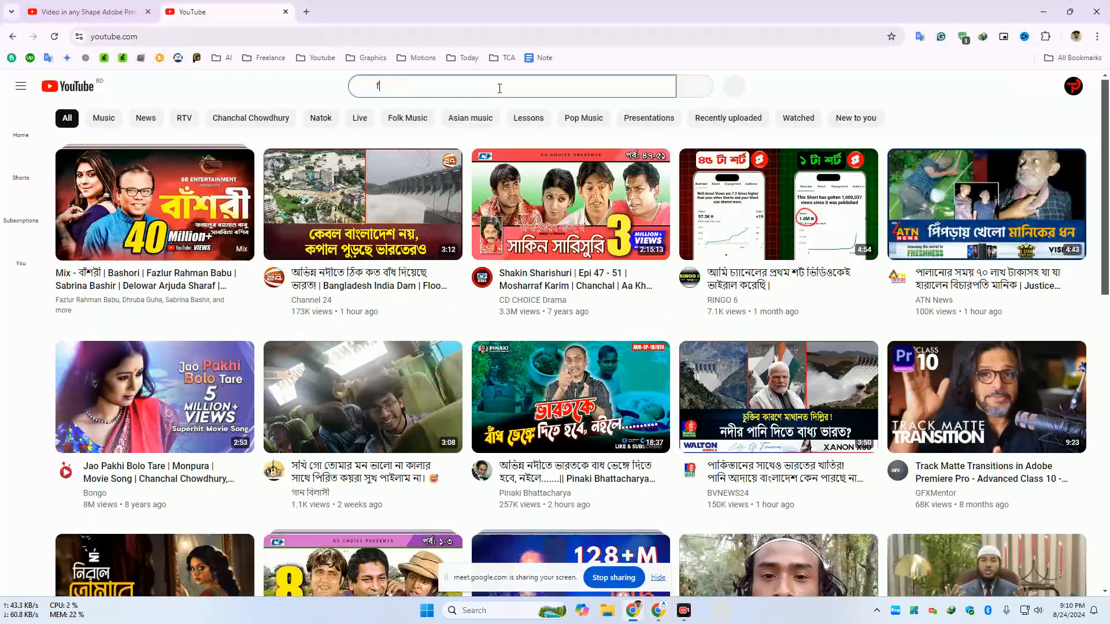
pyautogui.click(499, 87)
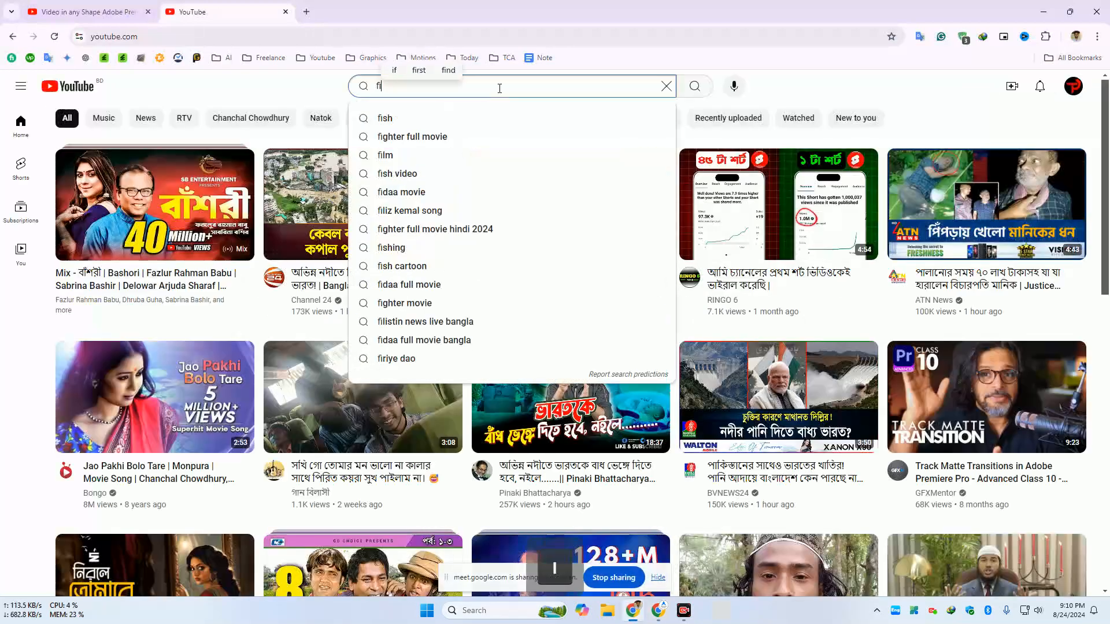
pyautogui.write('fign')
pyautogui.press('BackSpace')
pyautogui.write('ma bangla')
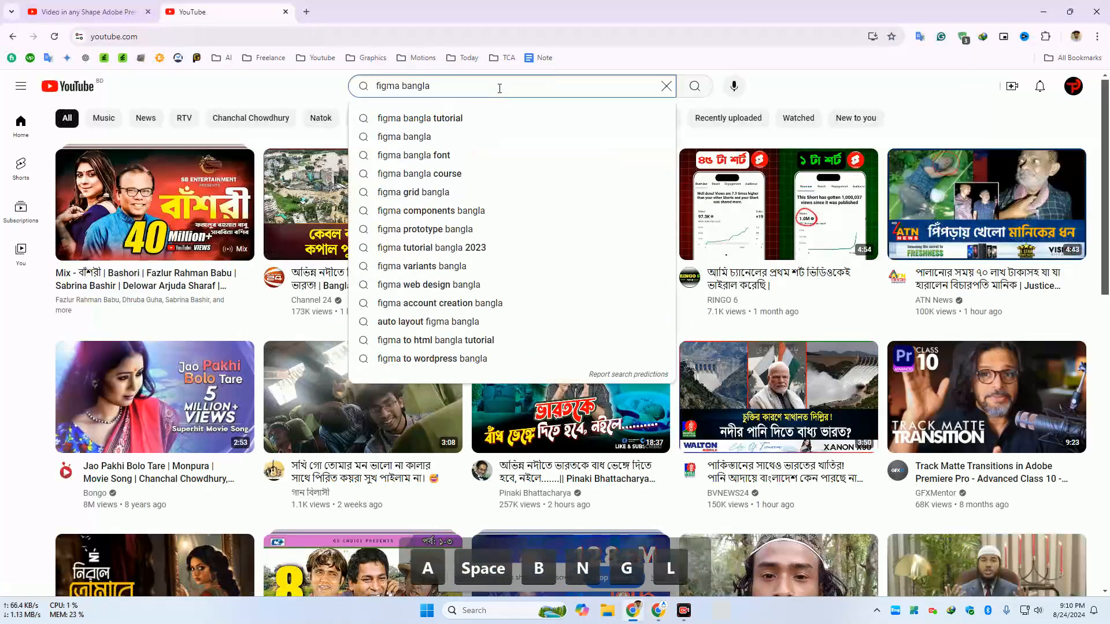
pyautogui.press('Down')
pyautogui.press('Return')
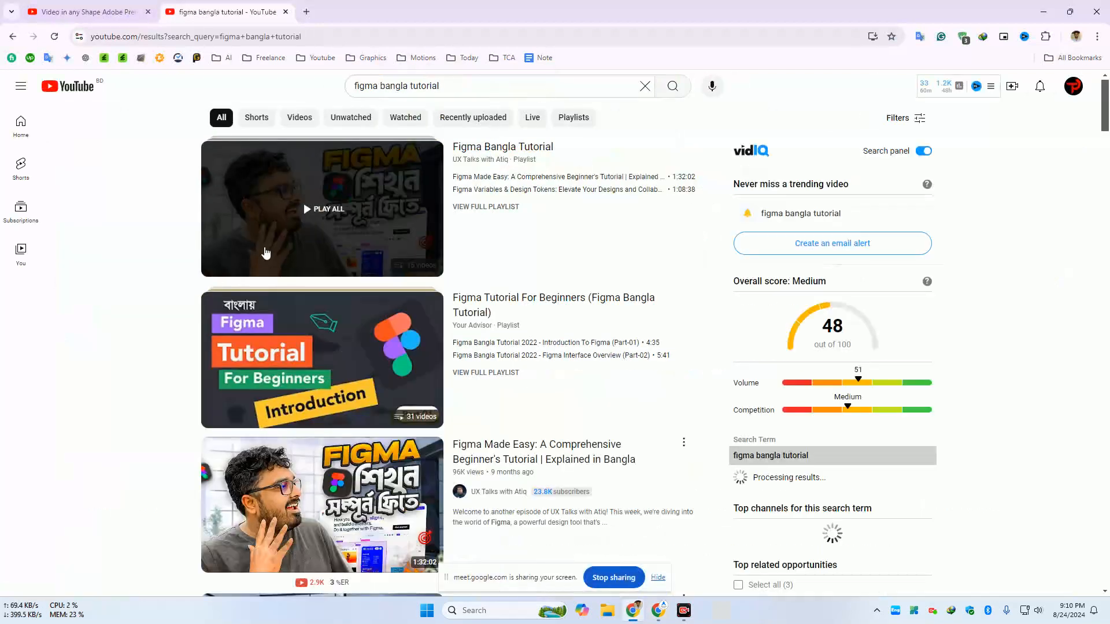
# Open the first Figma Bangla Tutorial playlist, pause its video and send the page link in the Google Meet chat
pyautogui.click(357, 219)
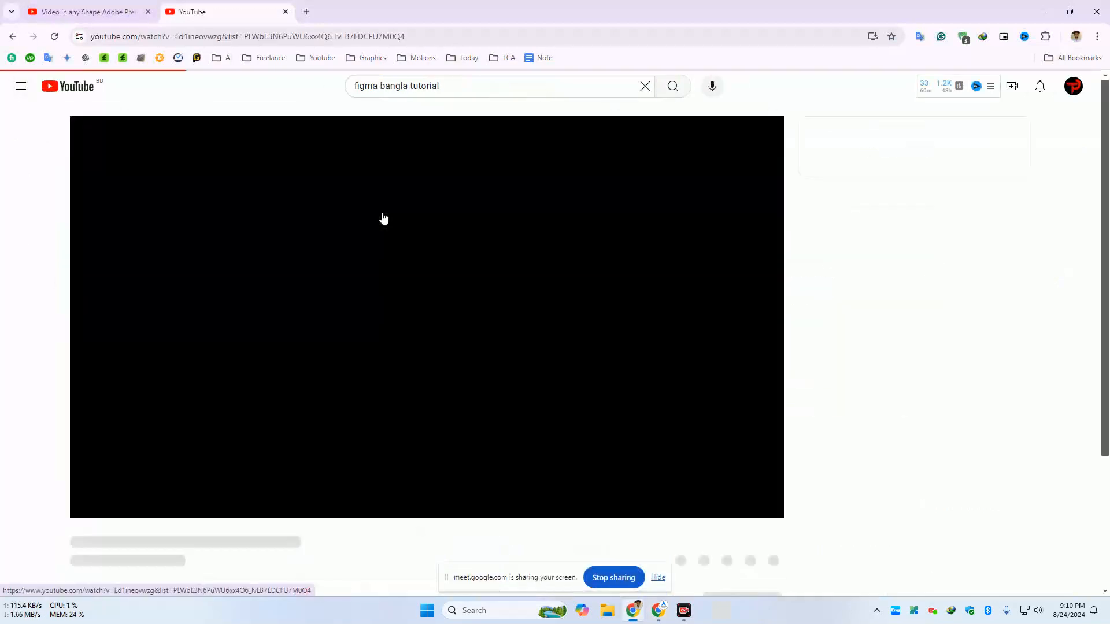
pyautogui.click(541, 331)
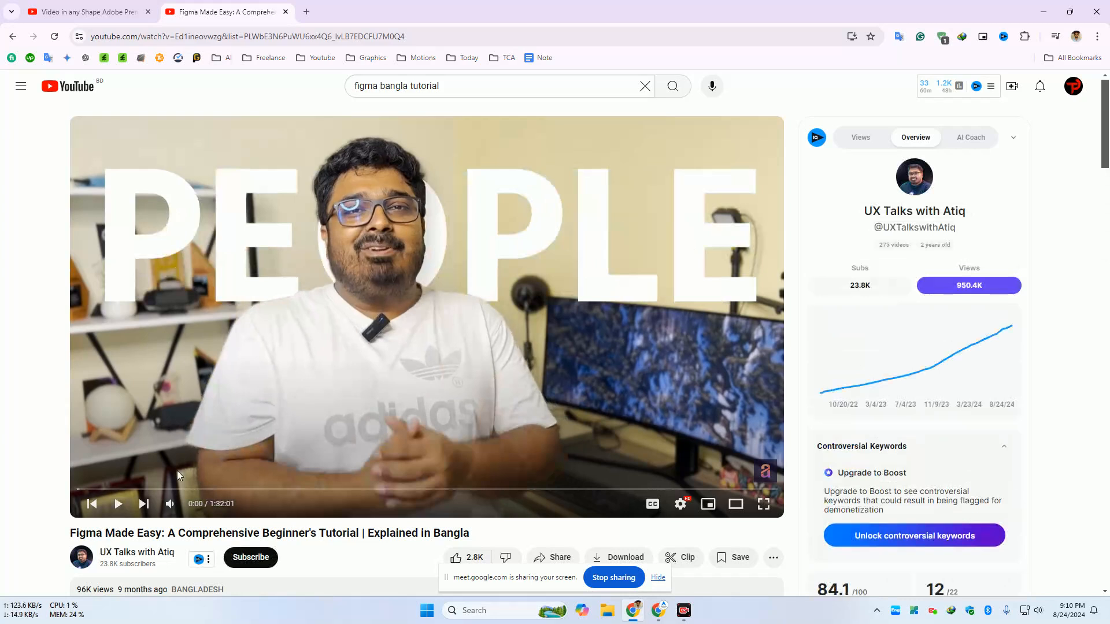
pyautogui.click(243, 37)
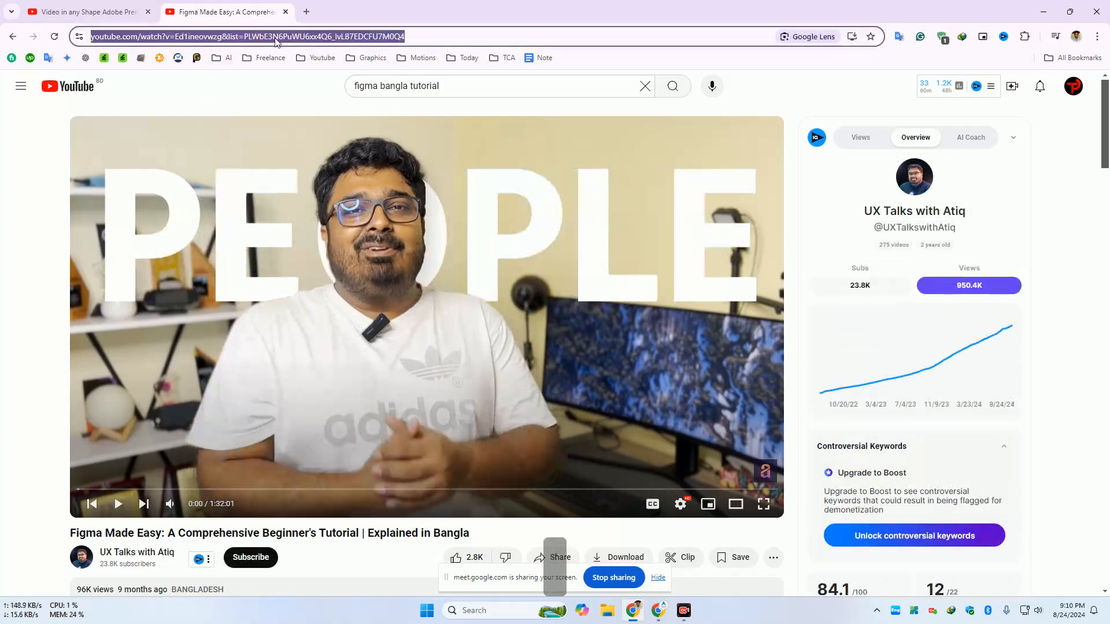
pyautogui.hotkey('ctrl', 'c')
pyautogui.hotkey('ctrl', 'v')
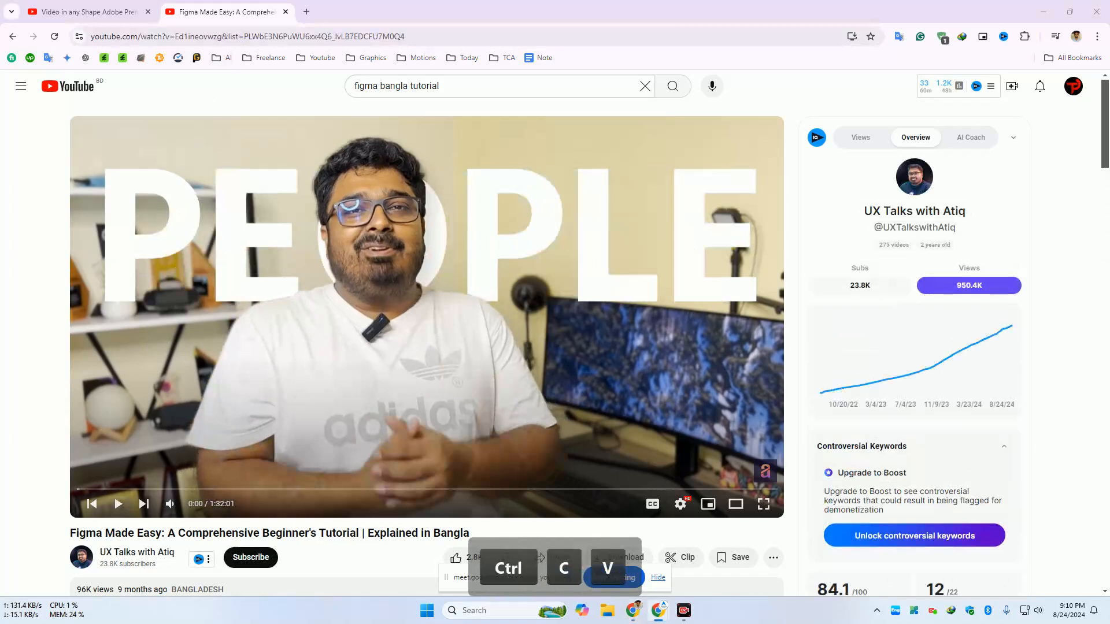
pyautogui.press('Return')
# Go back to the Figma tutorial search results and switch to the Google Meet window
pyautogui.click(13, 37)
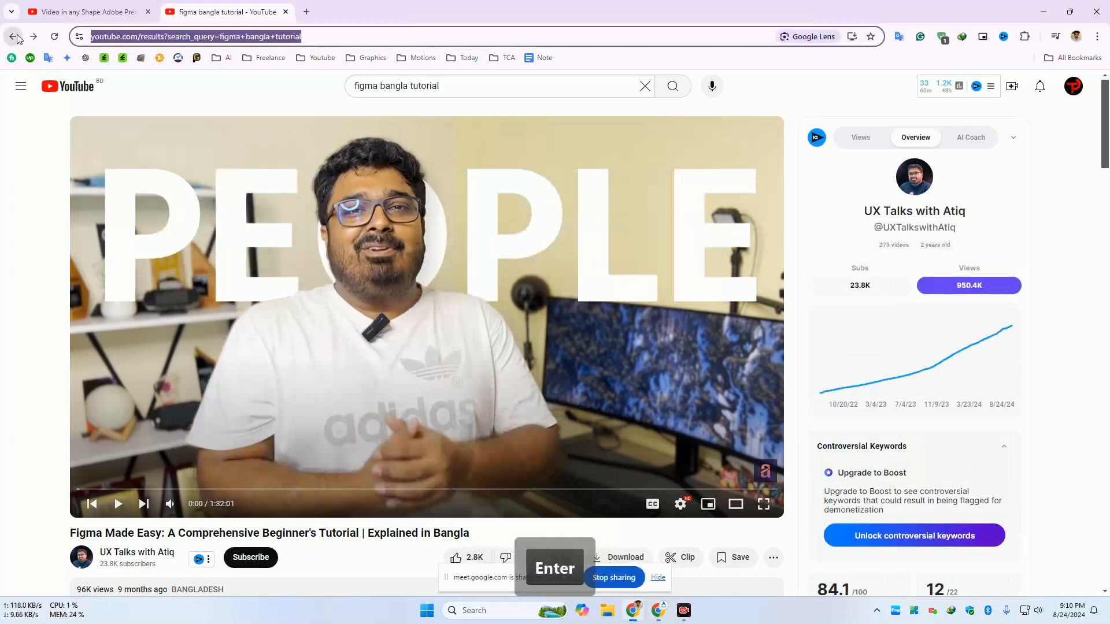
pyautogui.click(1080, 445)
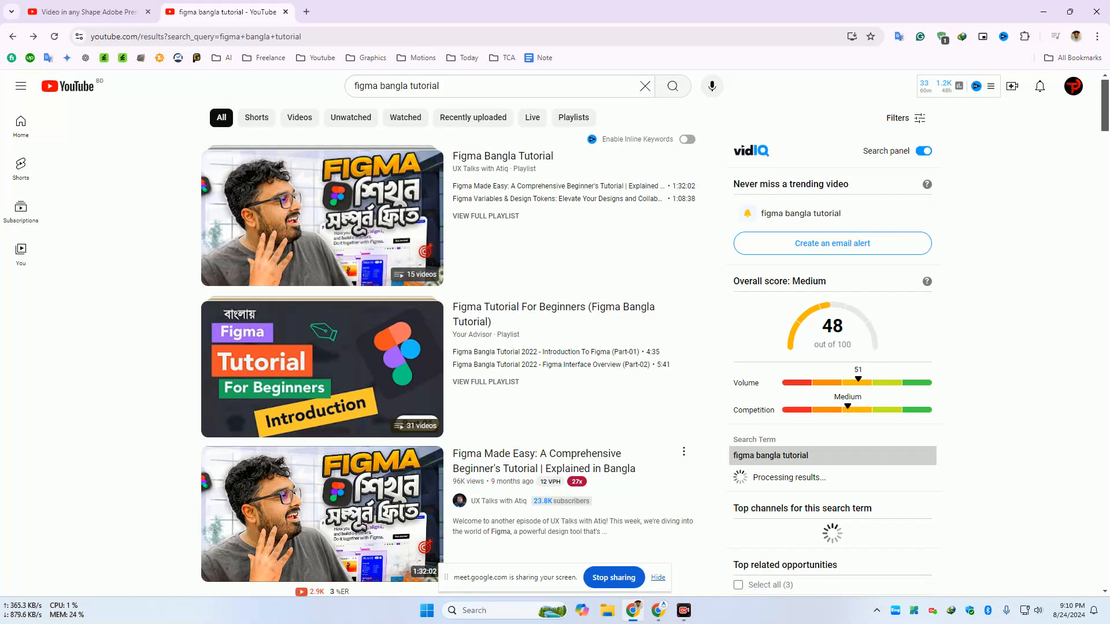
pyautogui.hotkey('alt', 'Tab')
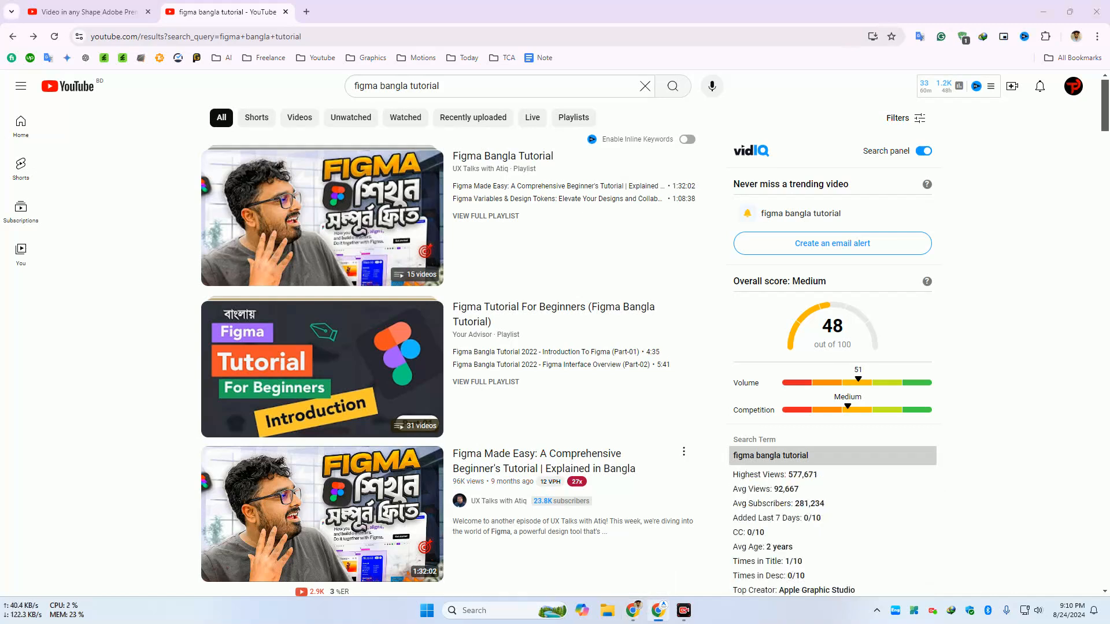